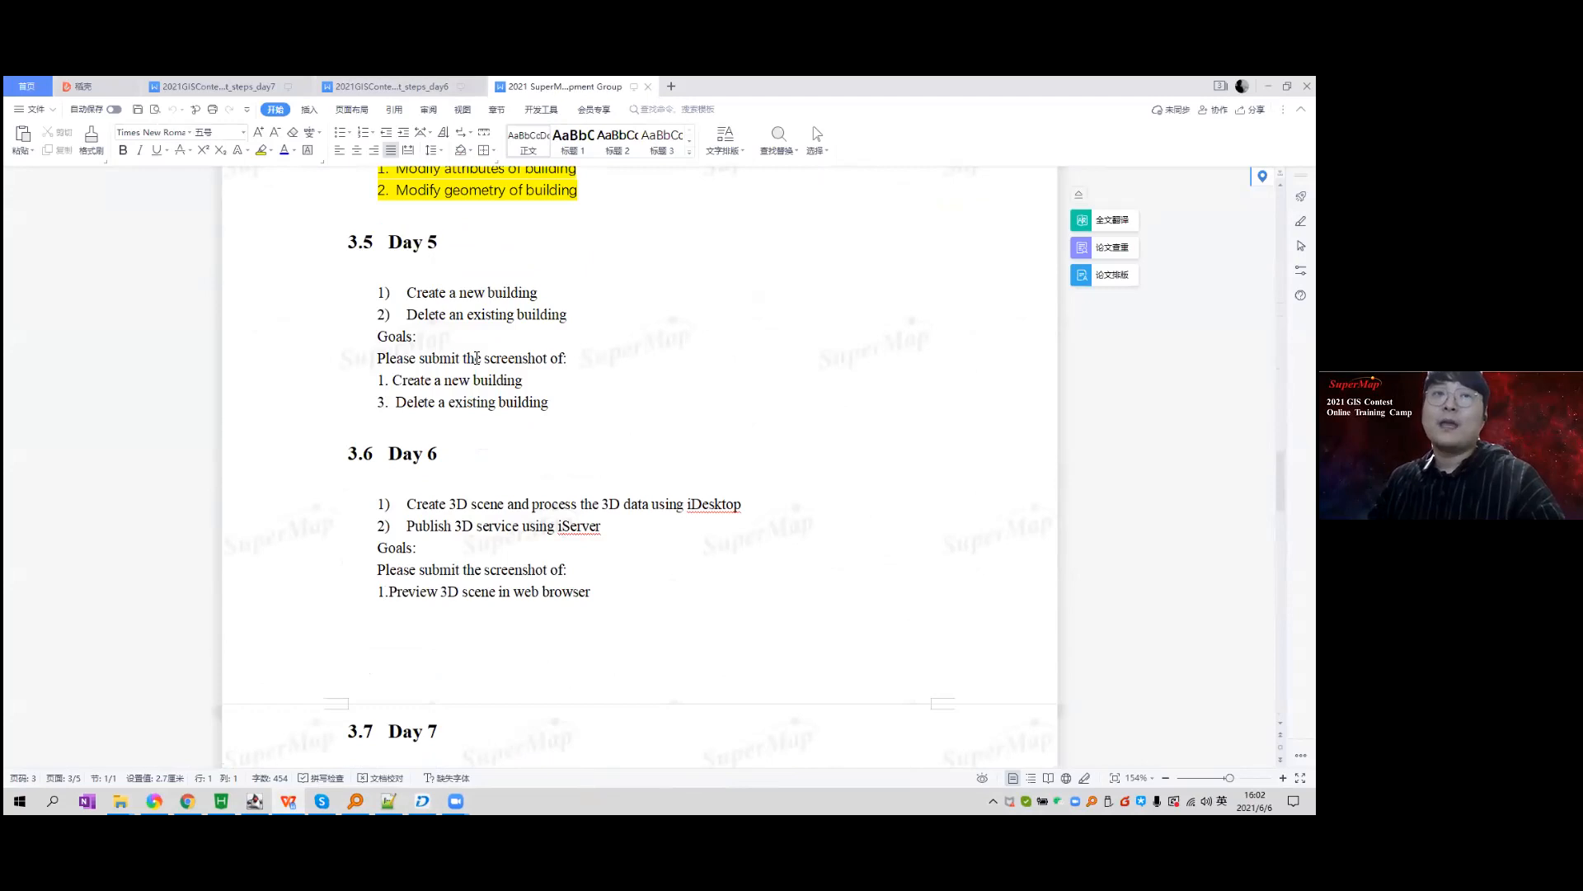
Select the words 'process' and 'data' in the Day 6 task text, then clear the selection.
scroll(485, 357, down, 5)
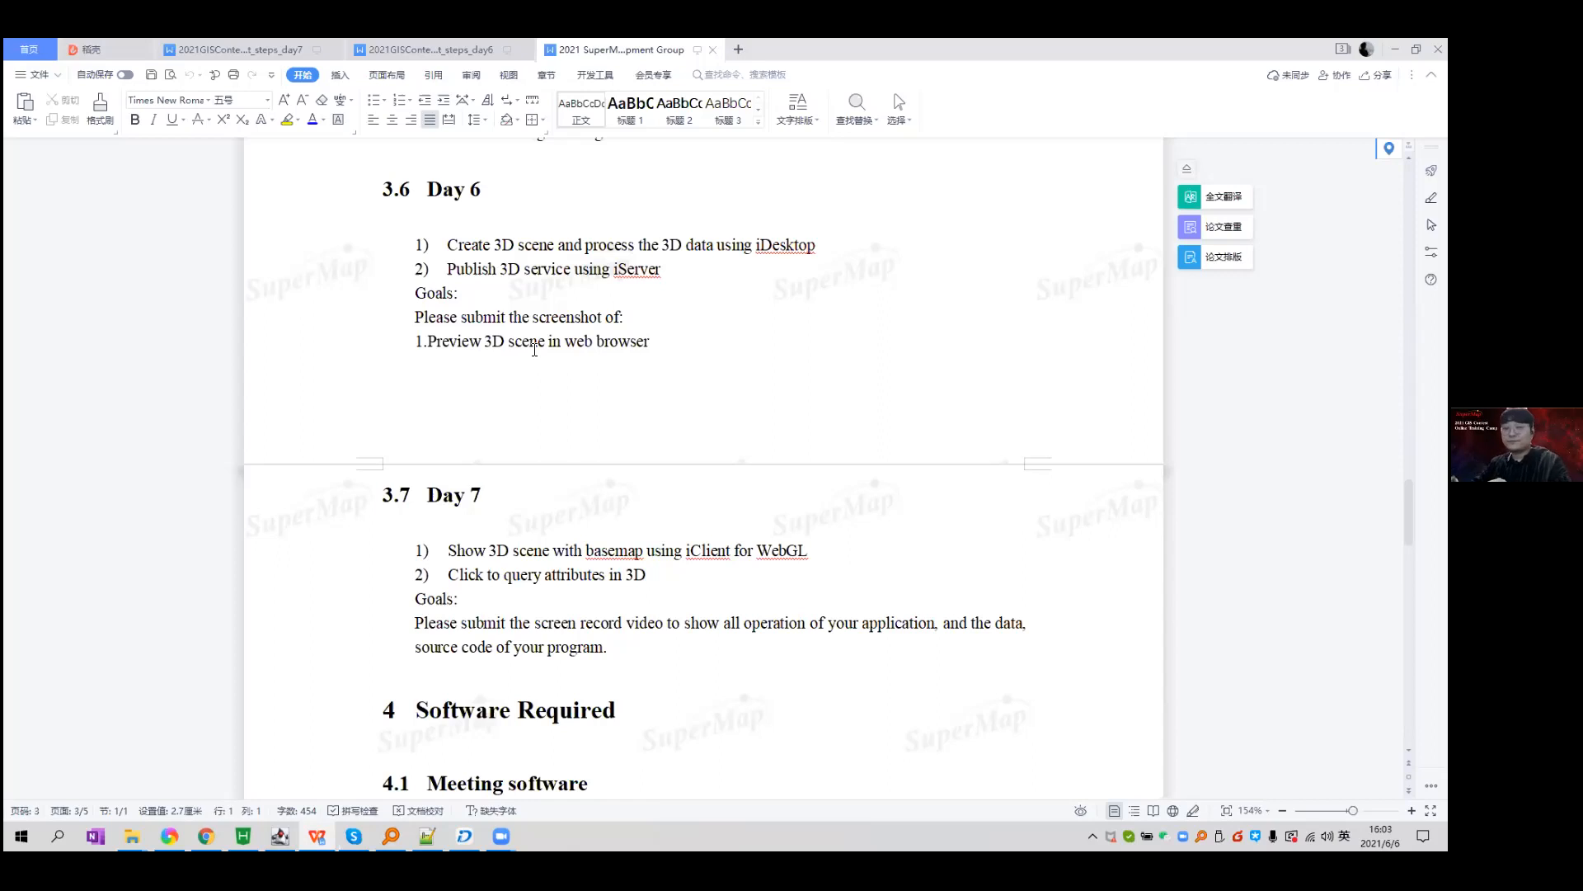
drag(439, 196, 569, 246)
click(581, 245)
double_click(595, 245)
double_click(686, 246)
click(667, 246)
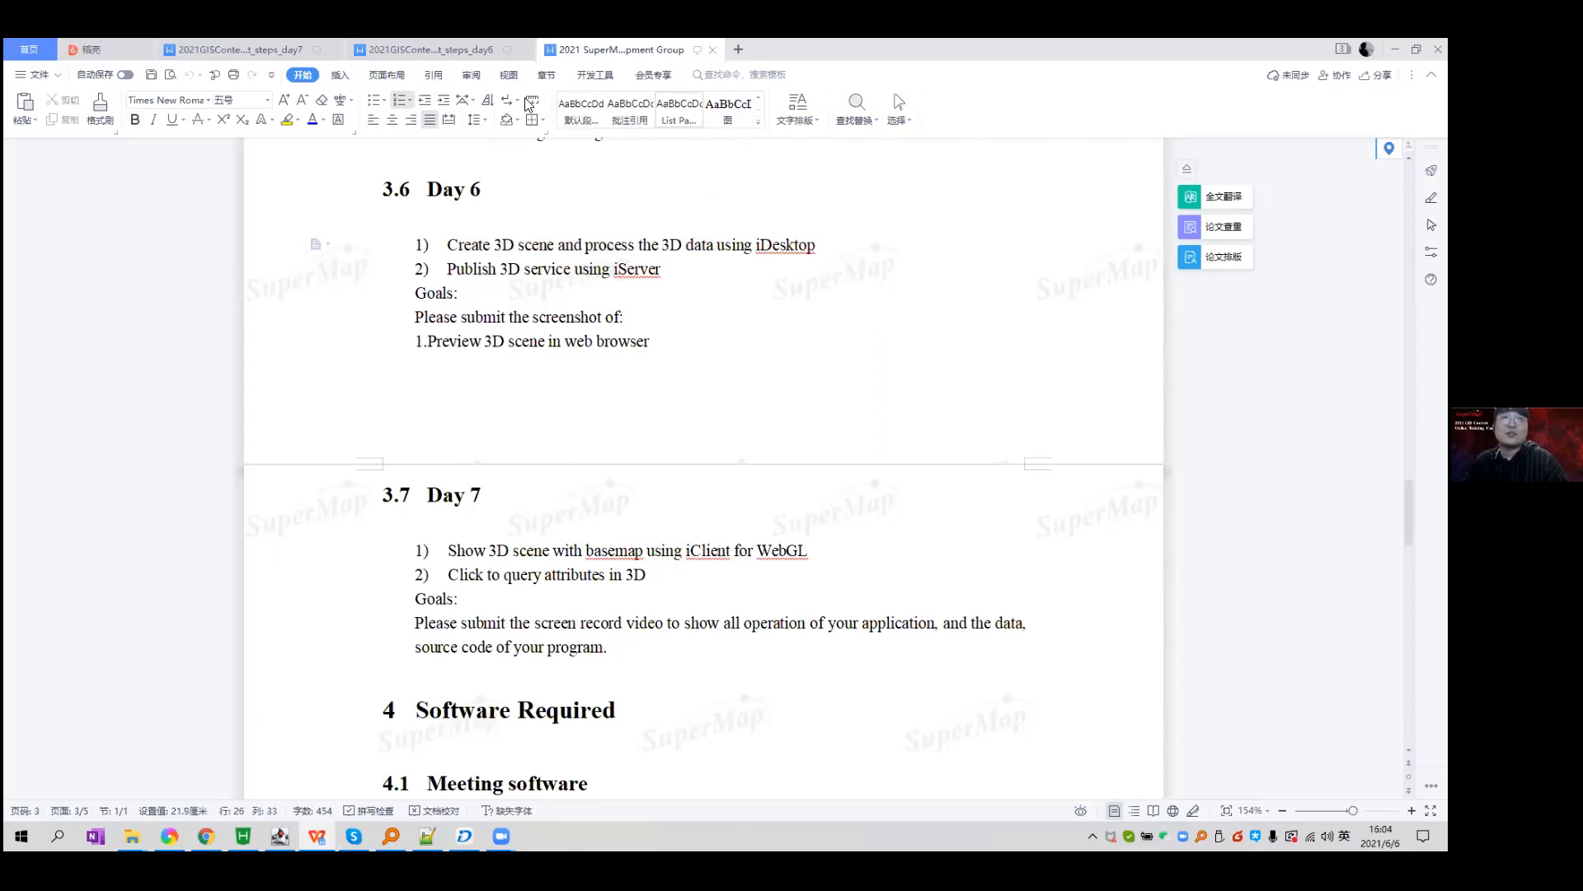
Scroll the Day 6 steps document up to its first step, then switch to SuperMap iDesktop.
click(368, 52)
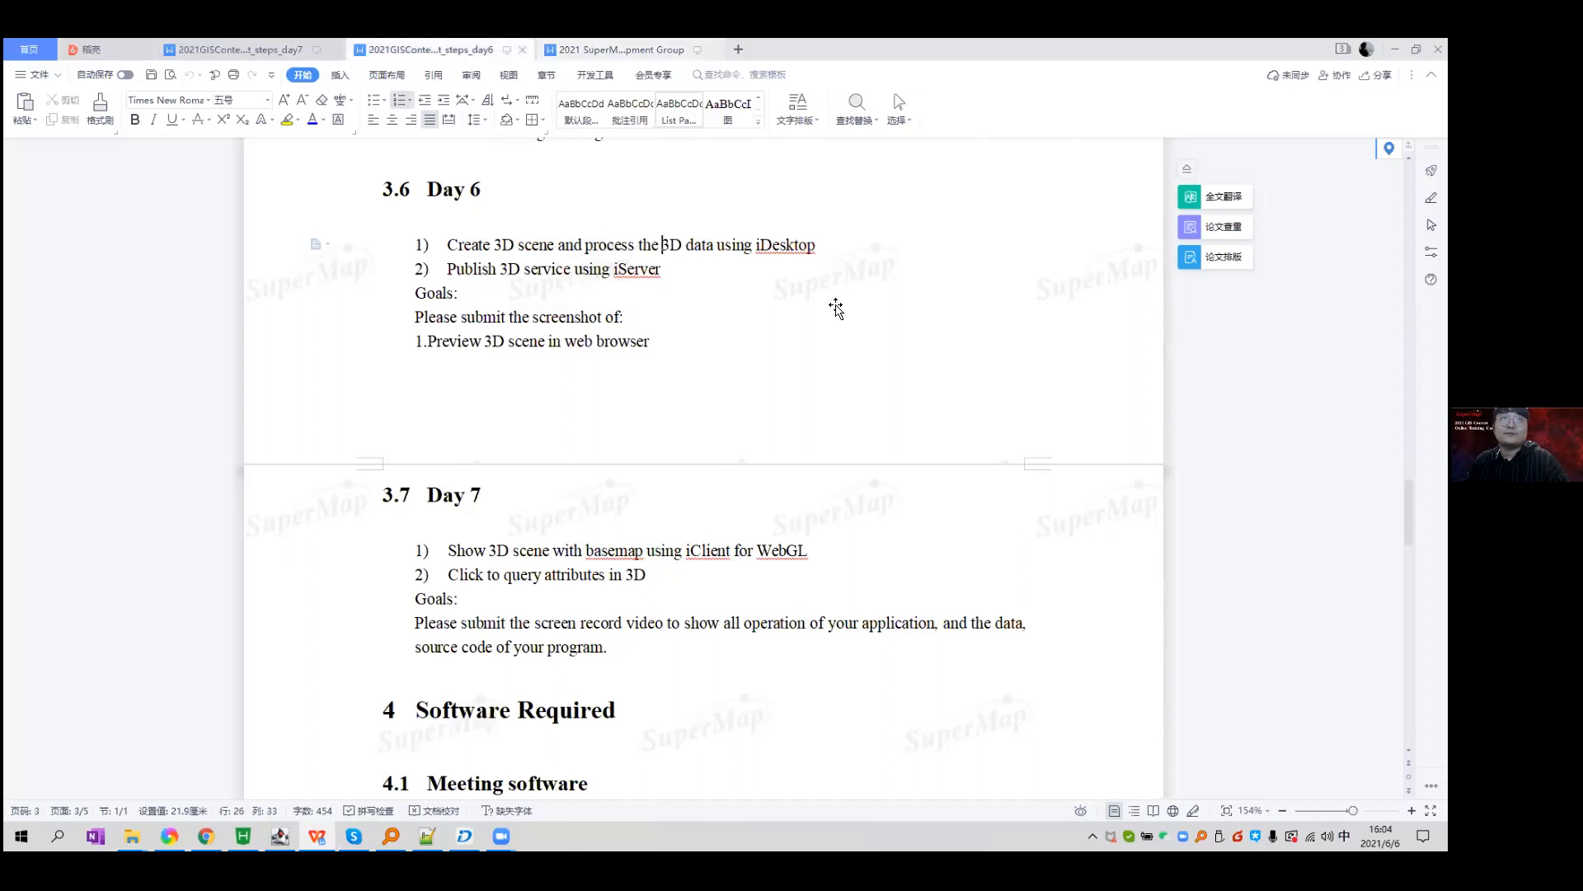
scroll(858, 333, up, 20)
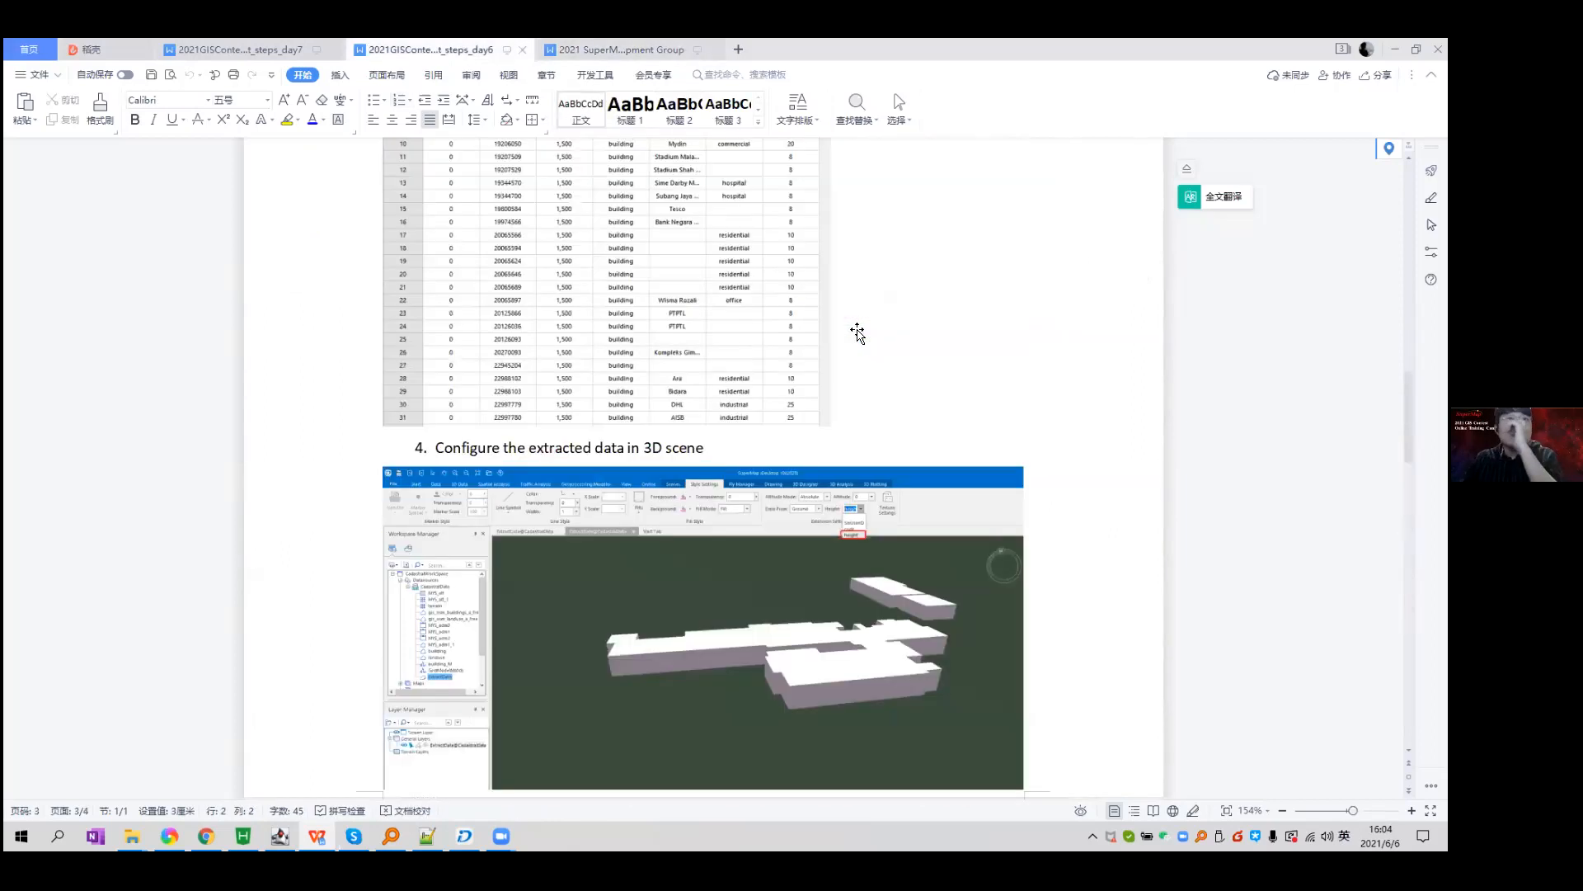
scroll(857, 333, up, 3)
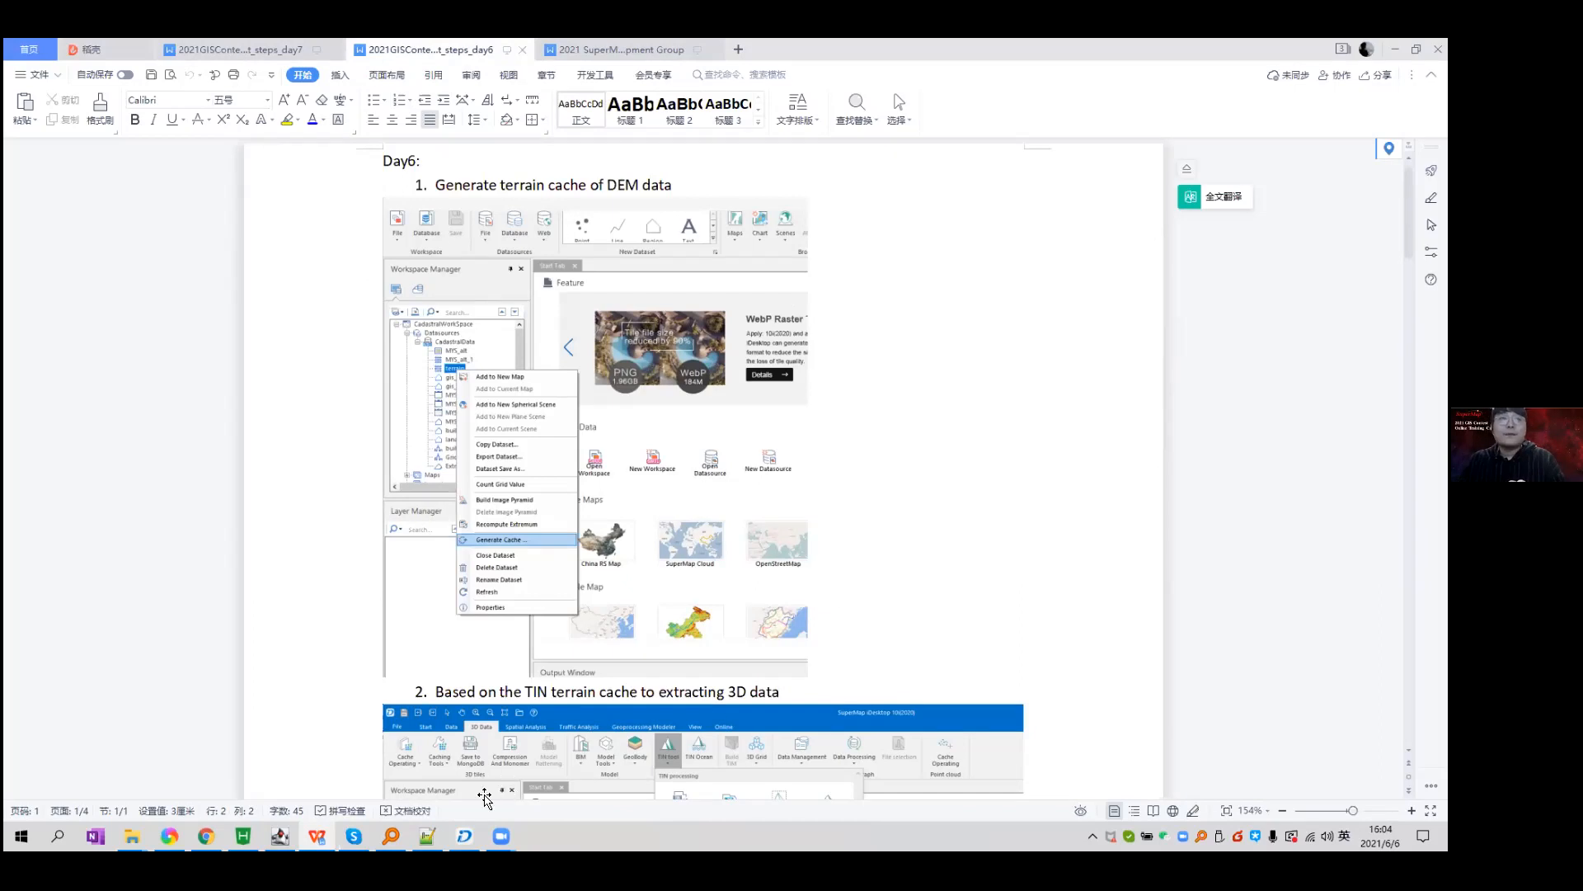
key(alt+Tab)
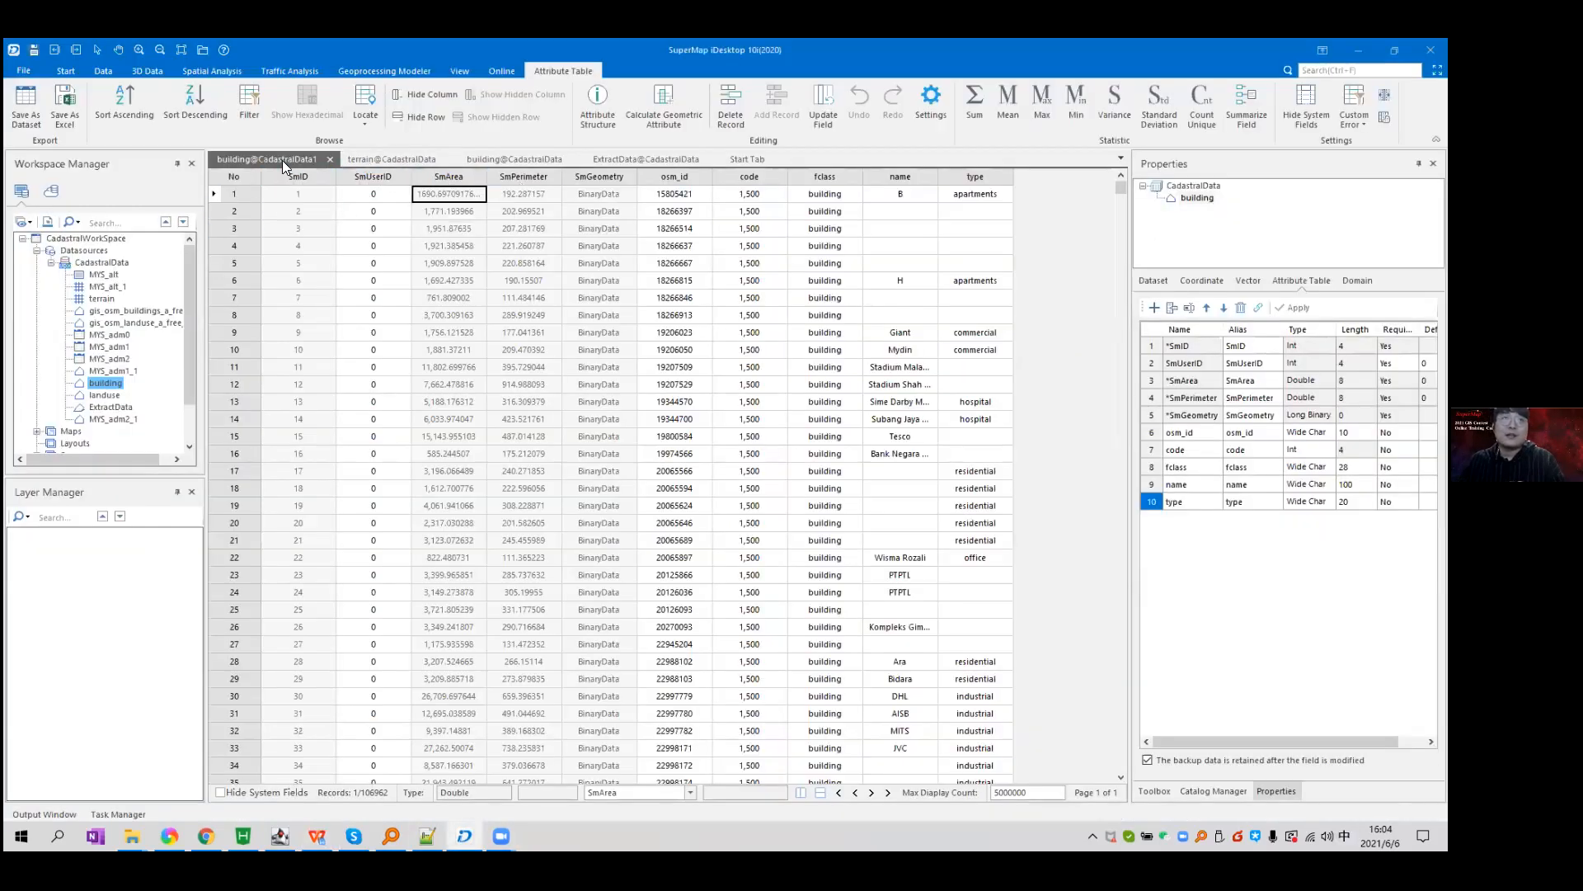
Close all attribute table windows and a trial building map, without saving.
right_click(286, 160)
click(414, 210)
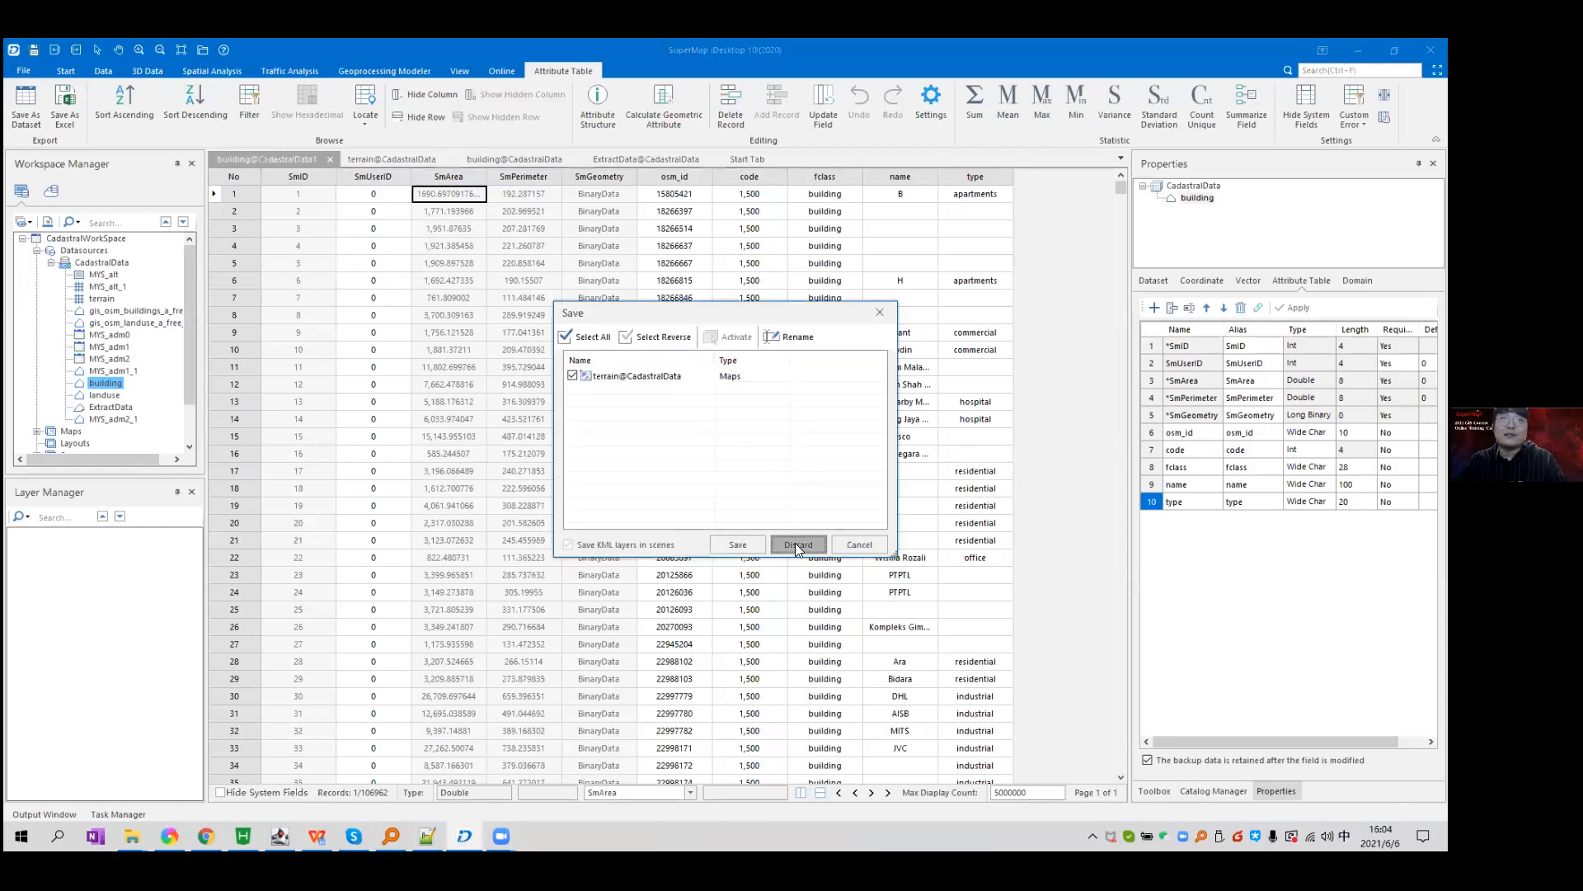
click(796, 542)
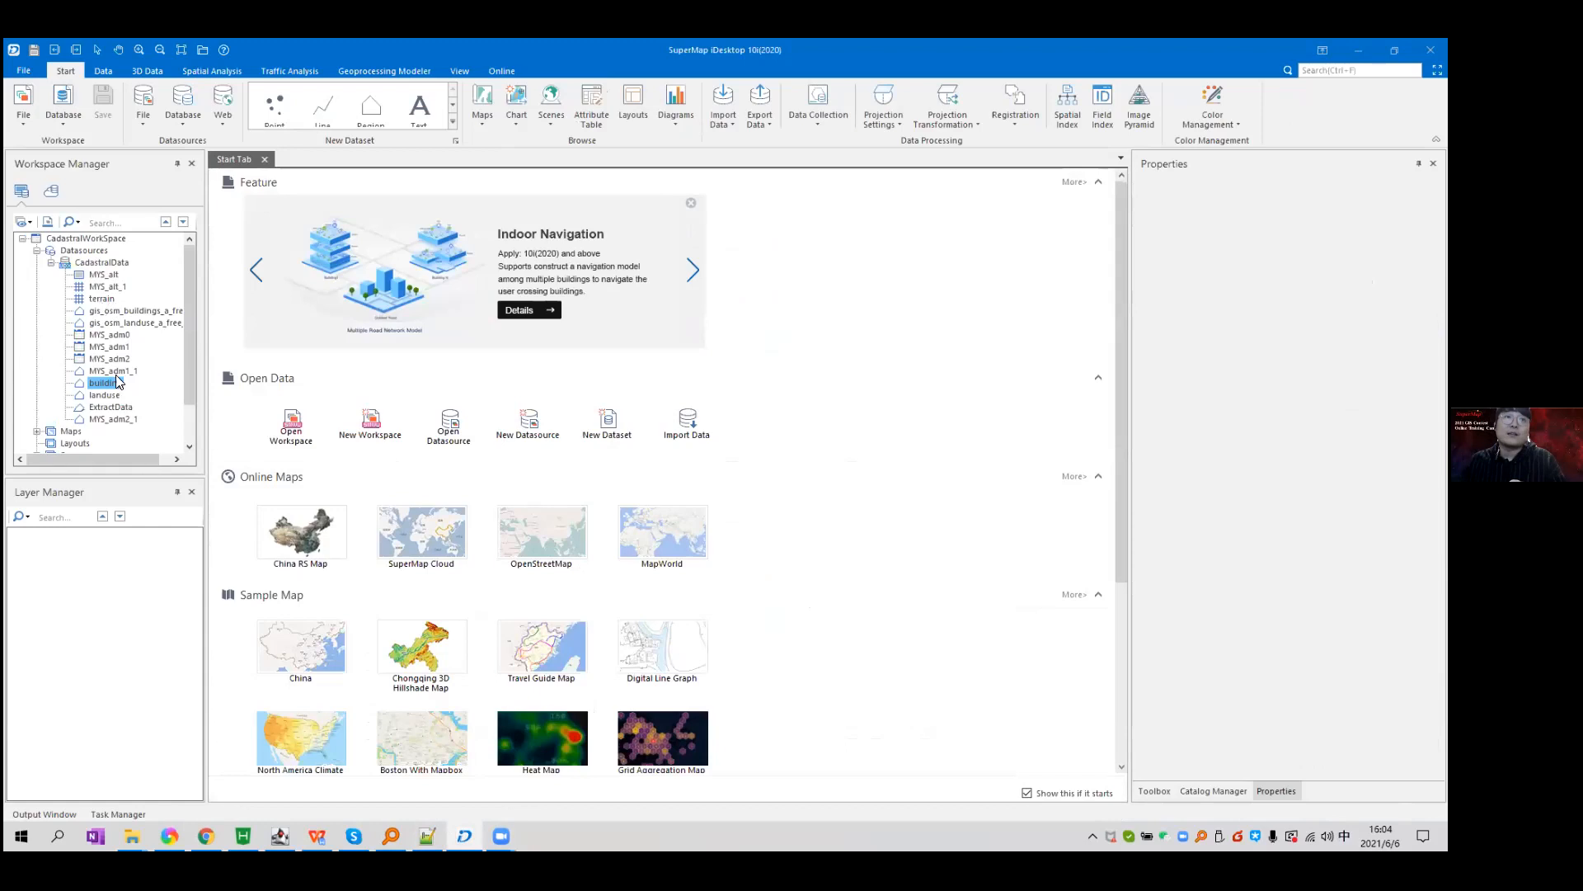
click(108, 384)
double_click(108, 384)
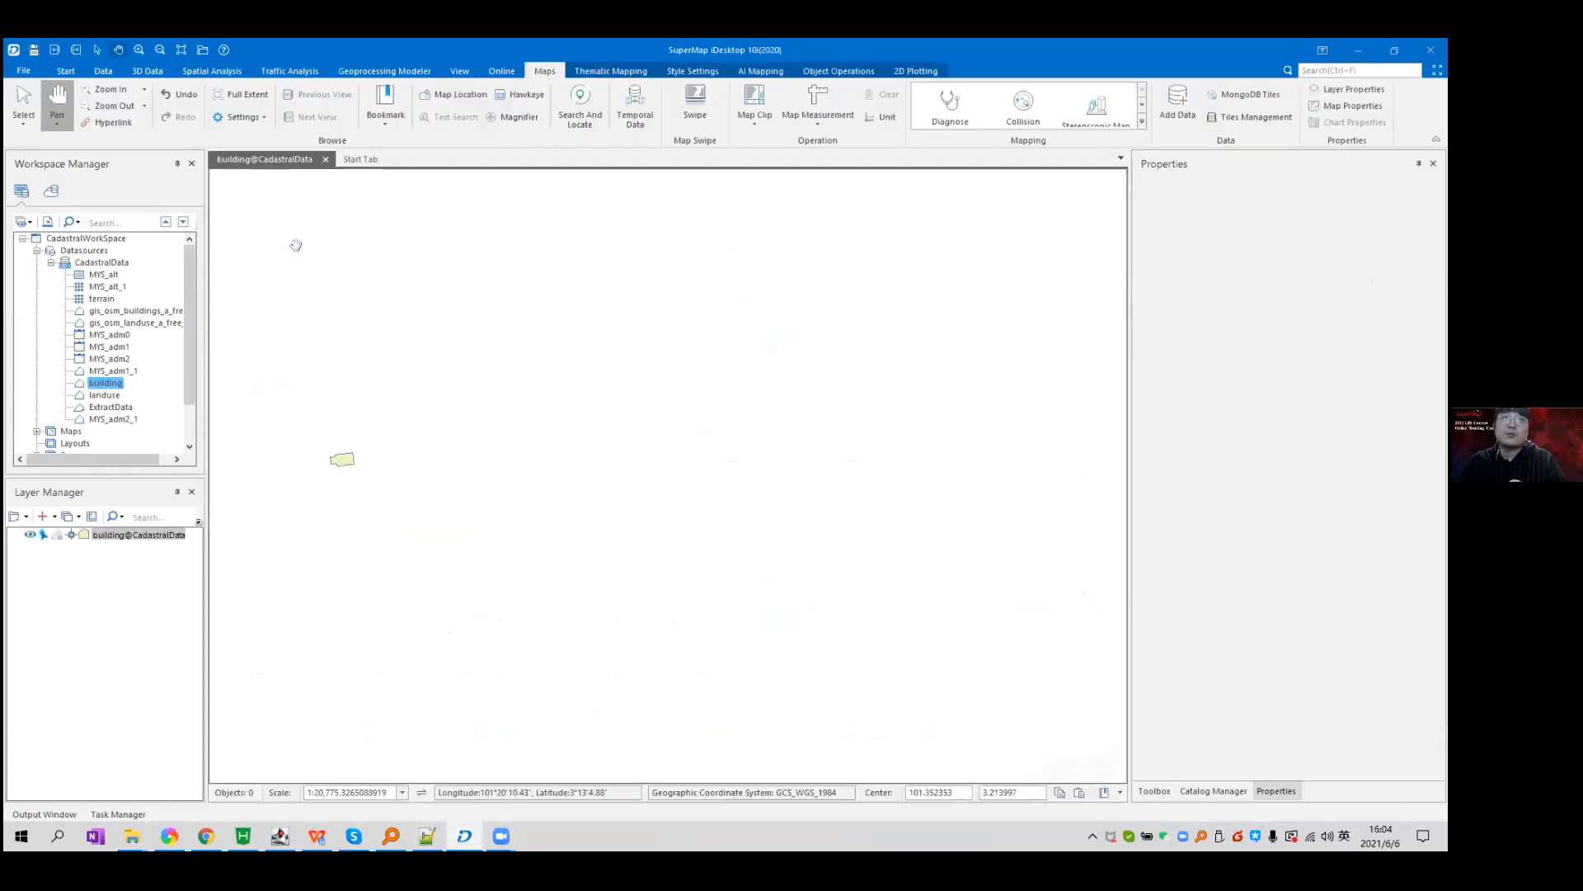
click(325, 159)
click(747, 485)
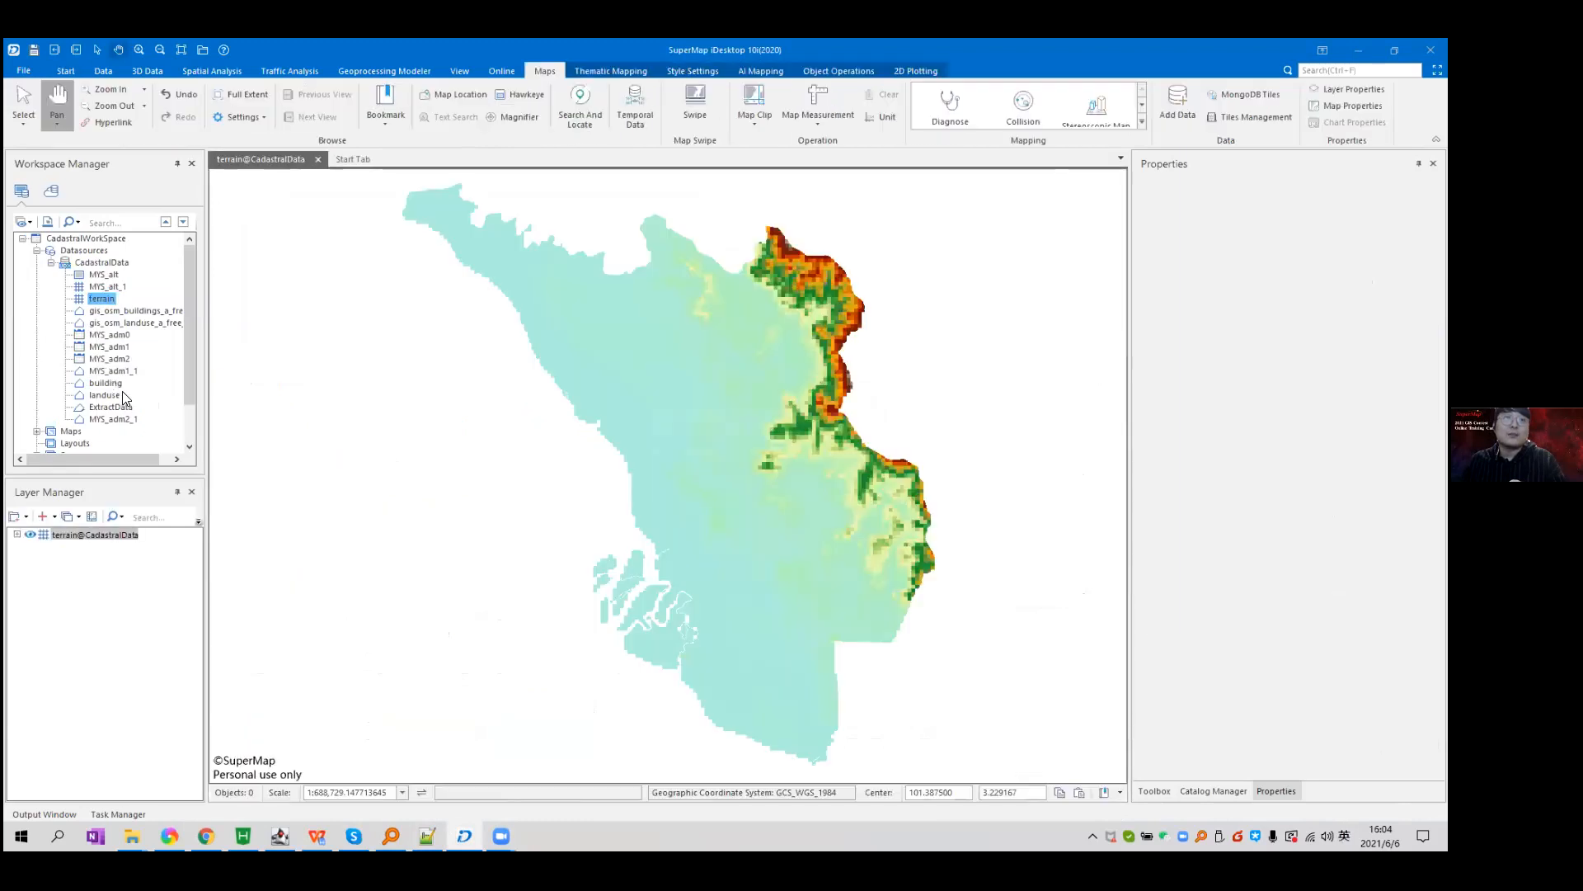
Overlay the building layer on the terrain map, pan to the built-up area, and view MYS_alt_1 properties.
click(108, 384)
drag(112, 390, 375, 421)
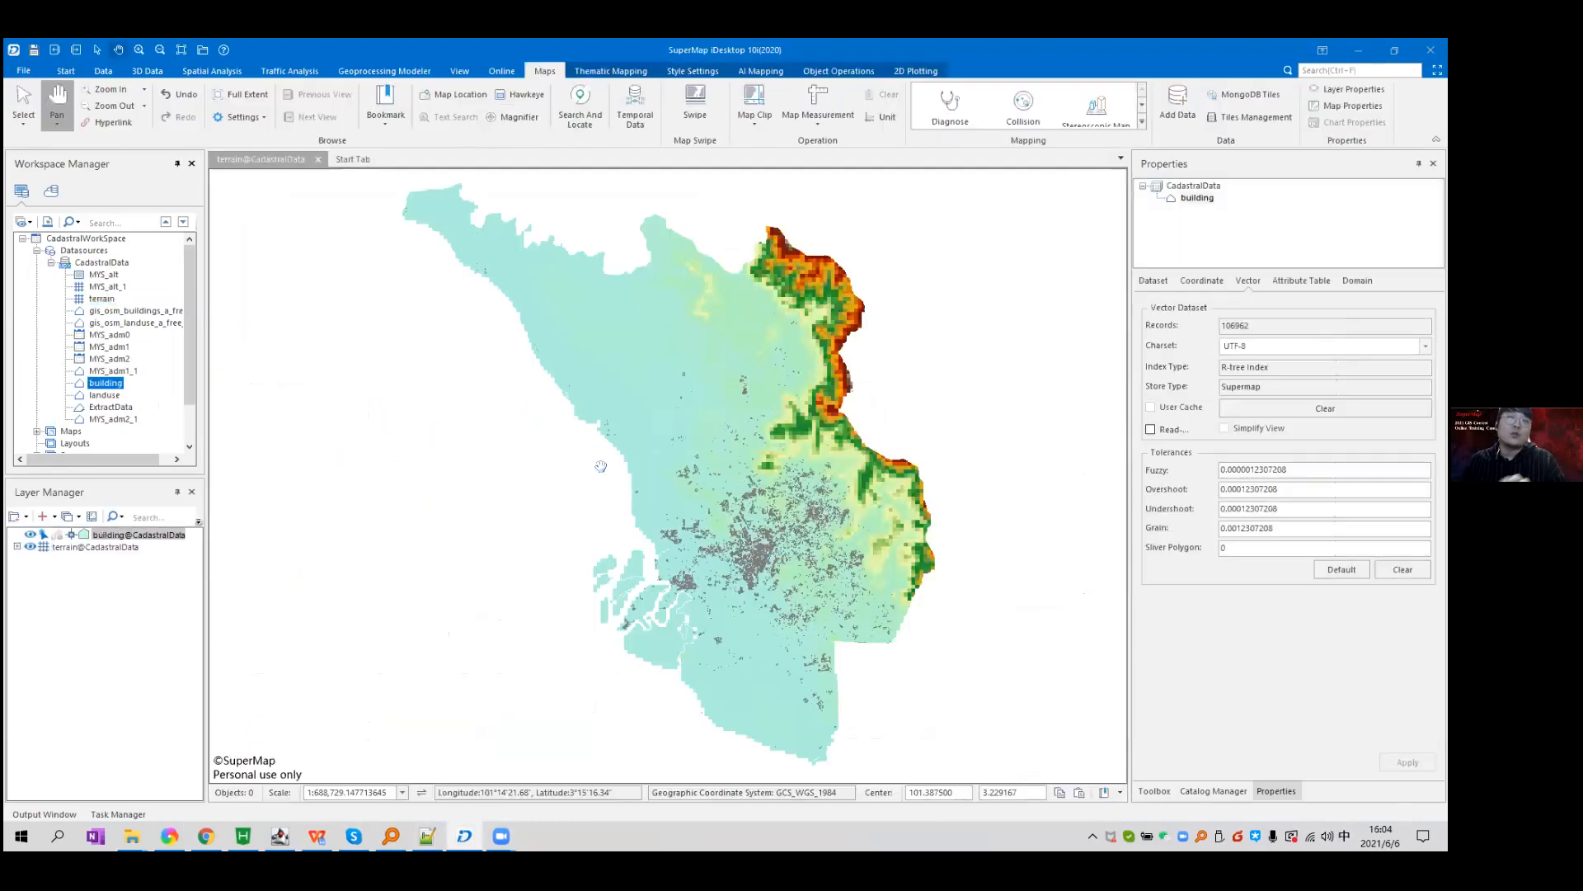
scroll(840, 471, up, 5)
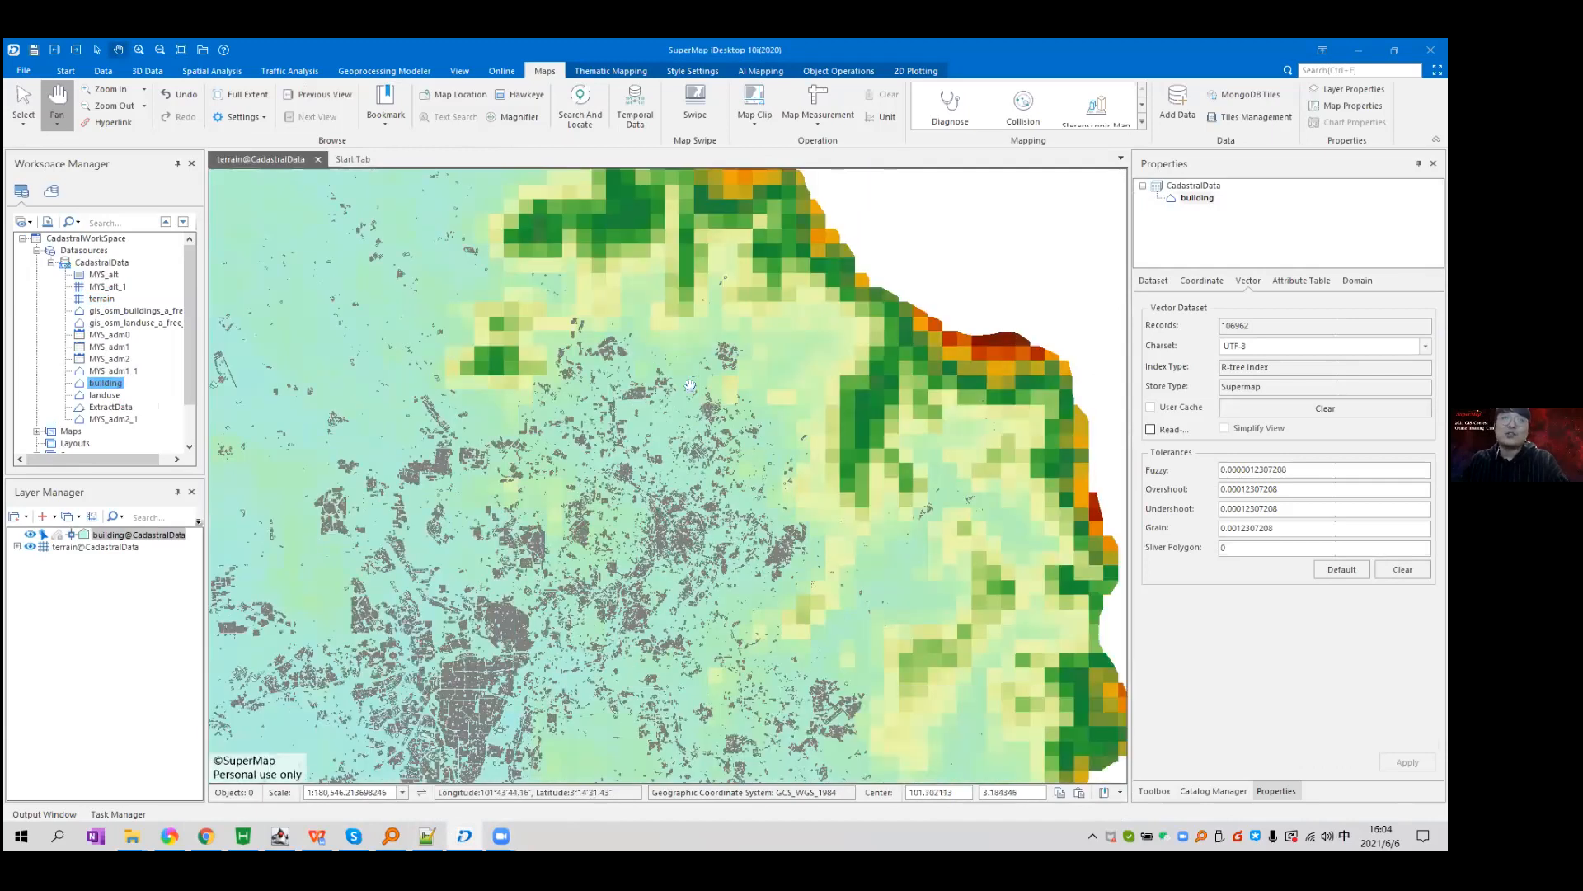
drag(661, 296, 690, 386)
scroll(690, 386, down, 3)
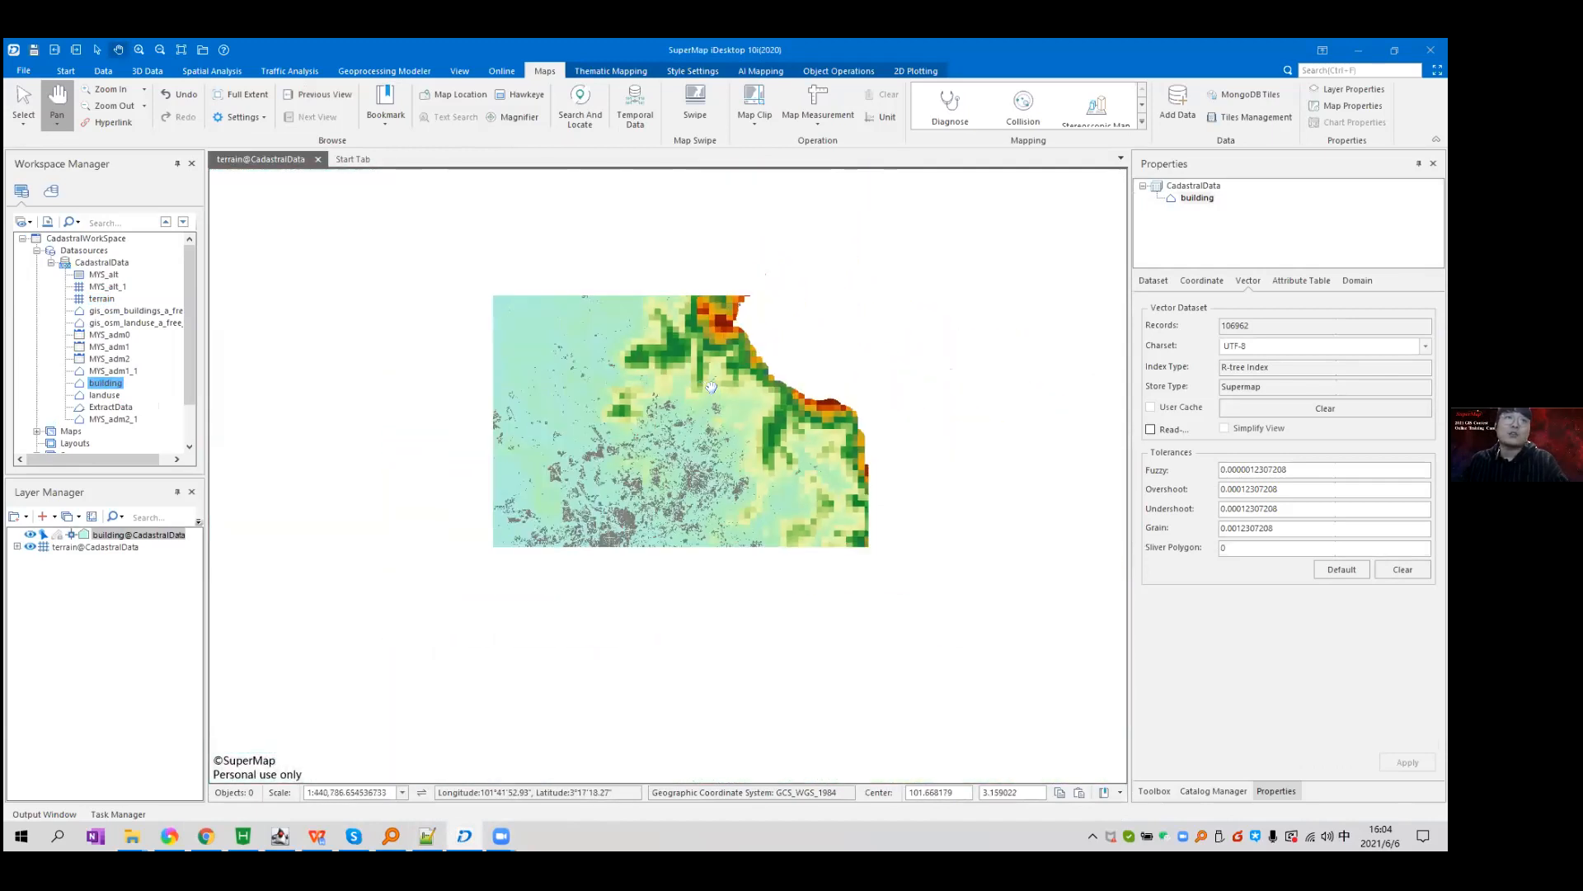
click(106, 299)
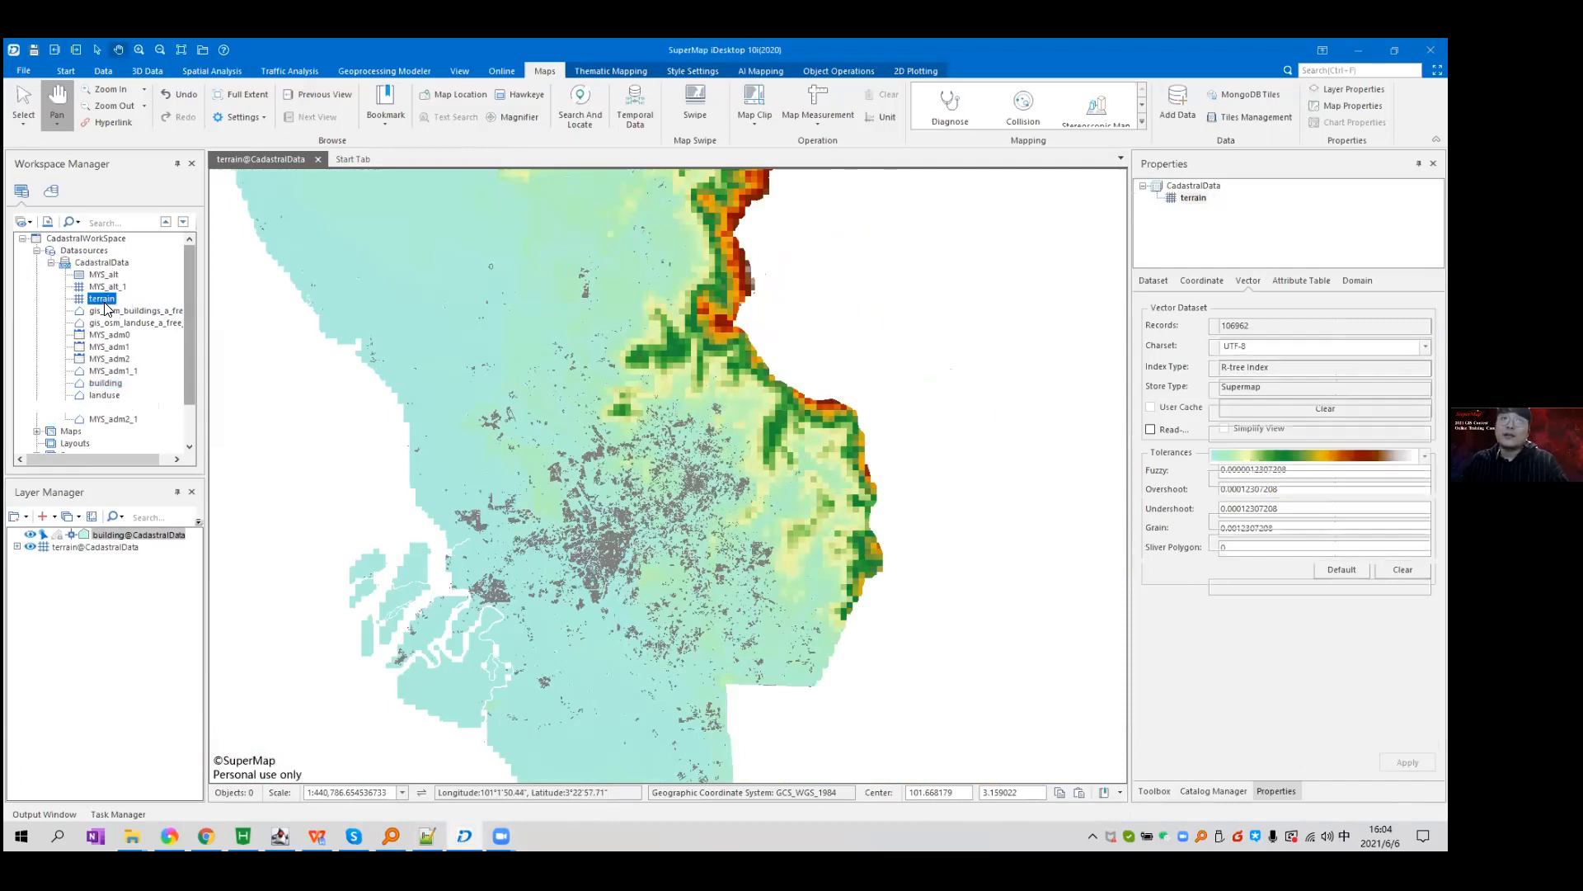
click(101, 287)
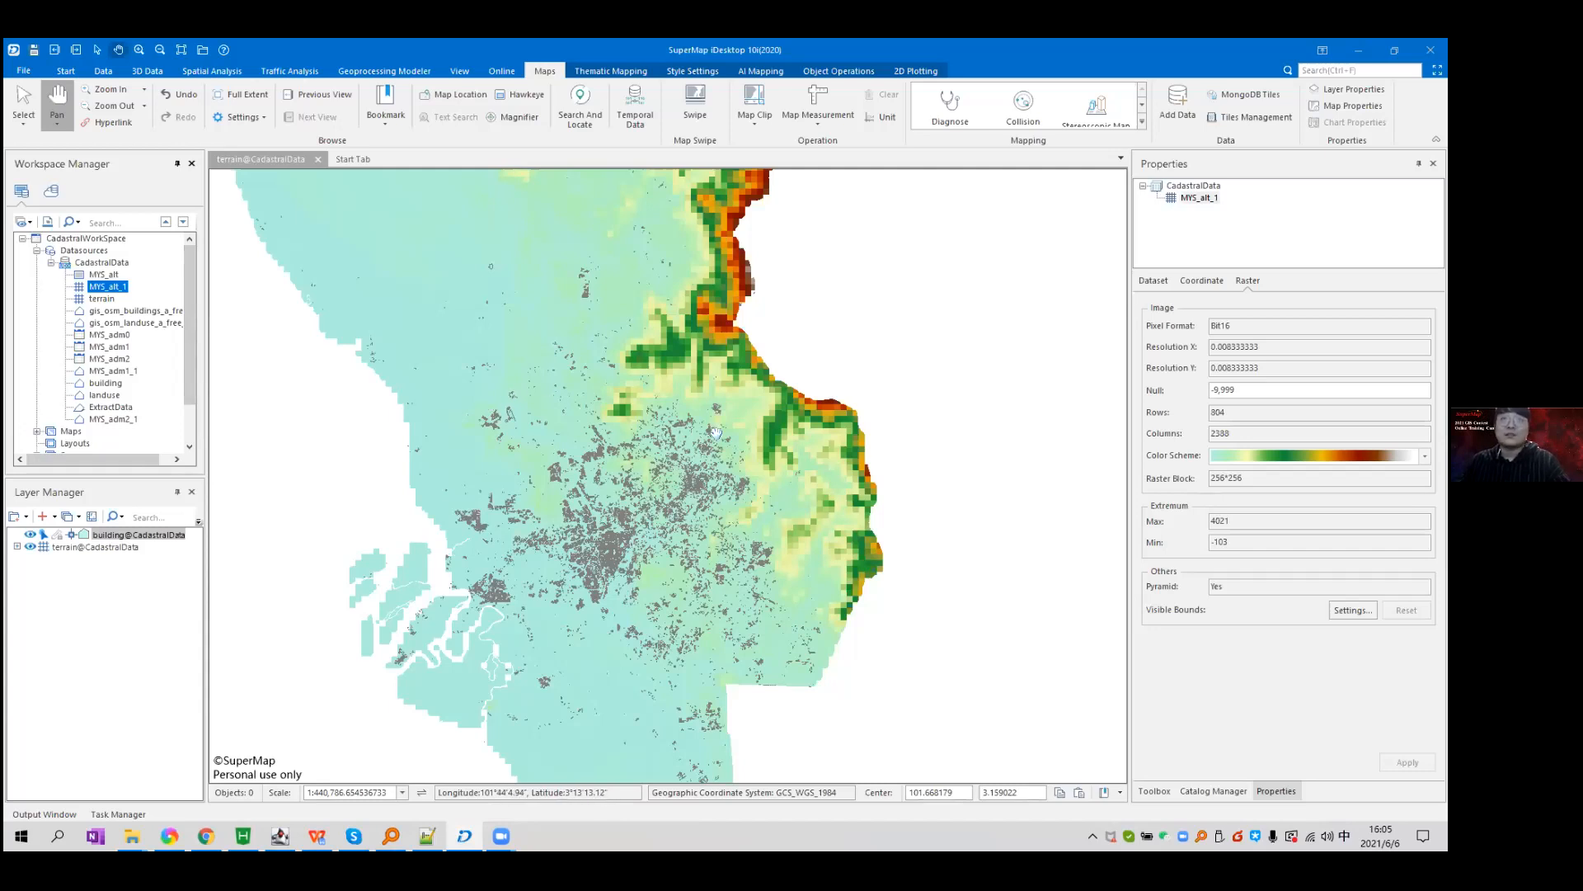
scroll(716, 431, up, 4)
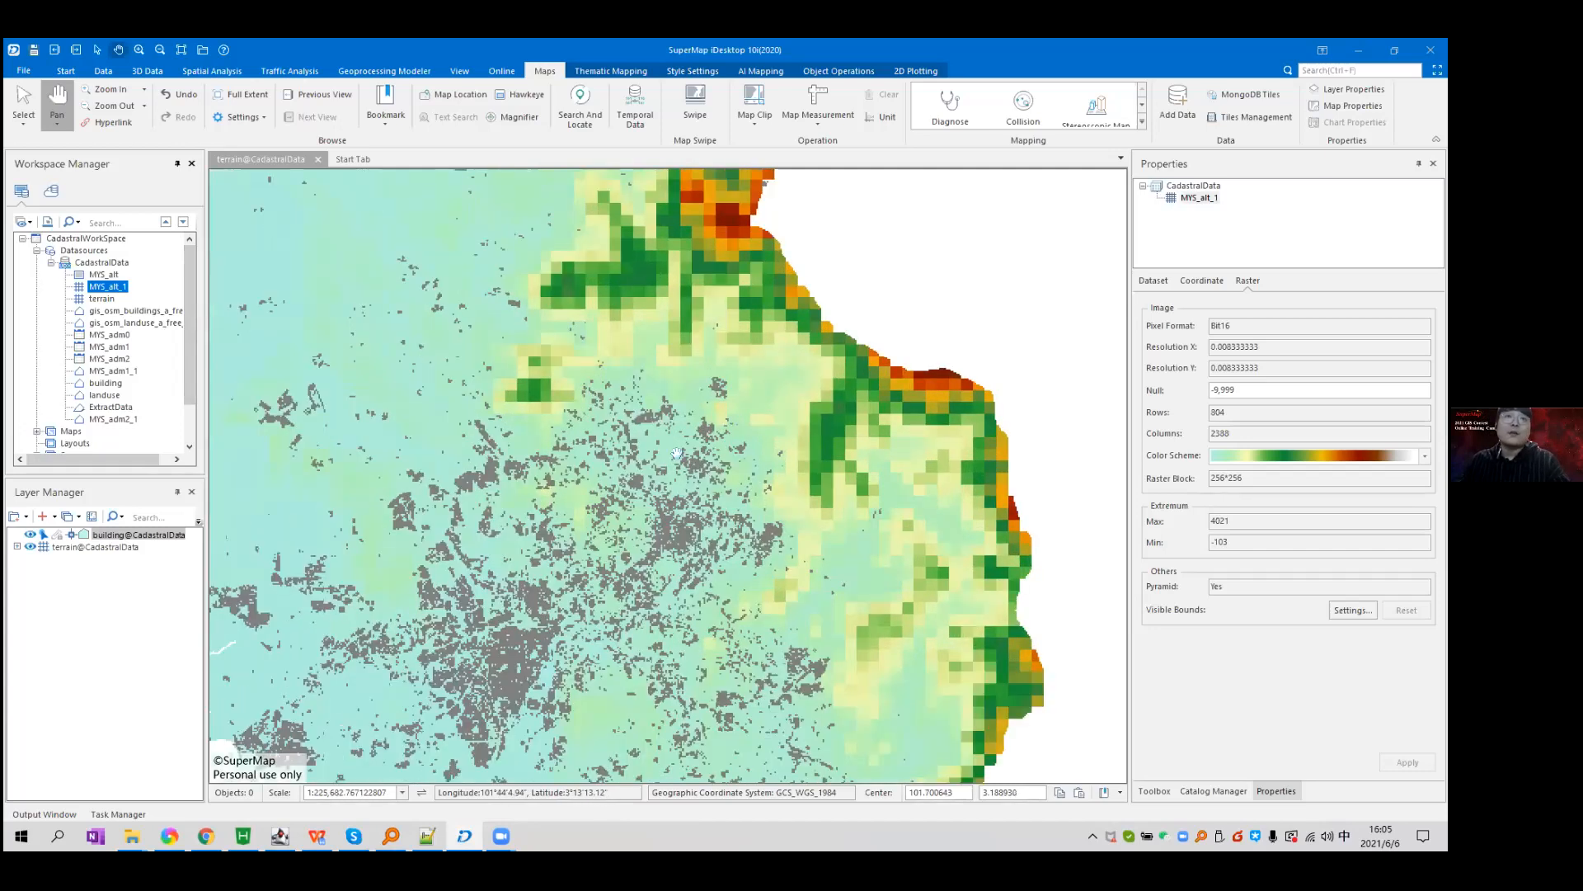
drag(671, 485, 721, 341)
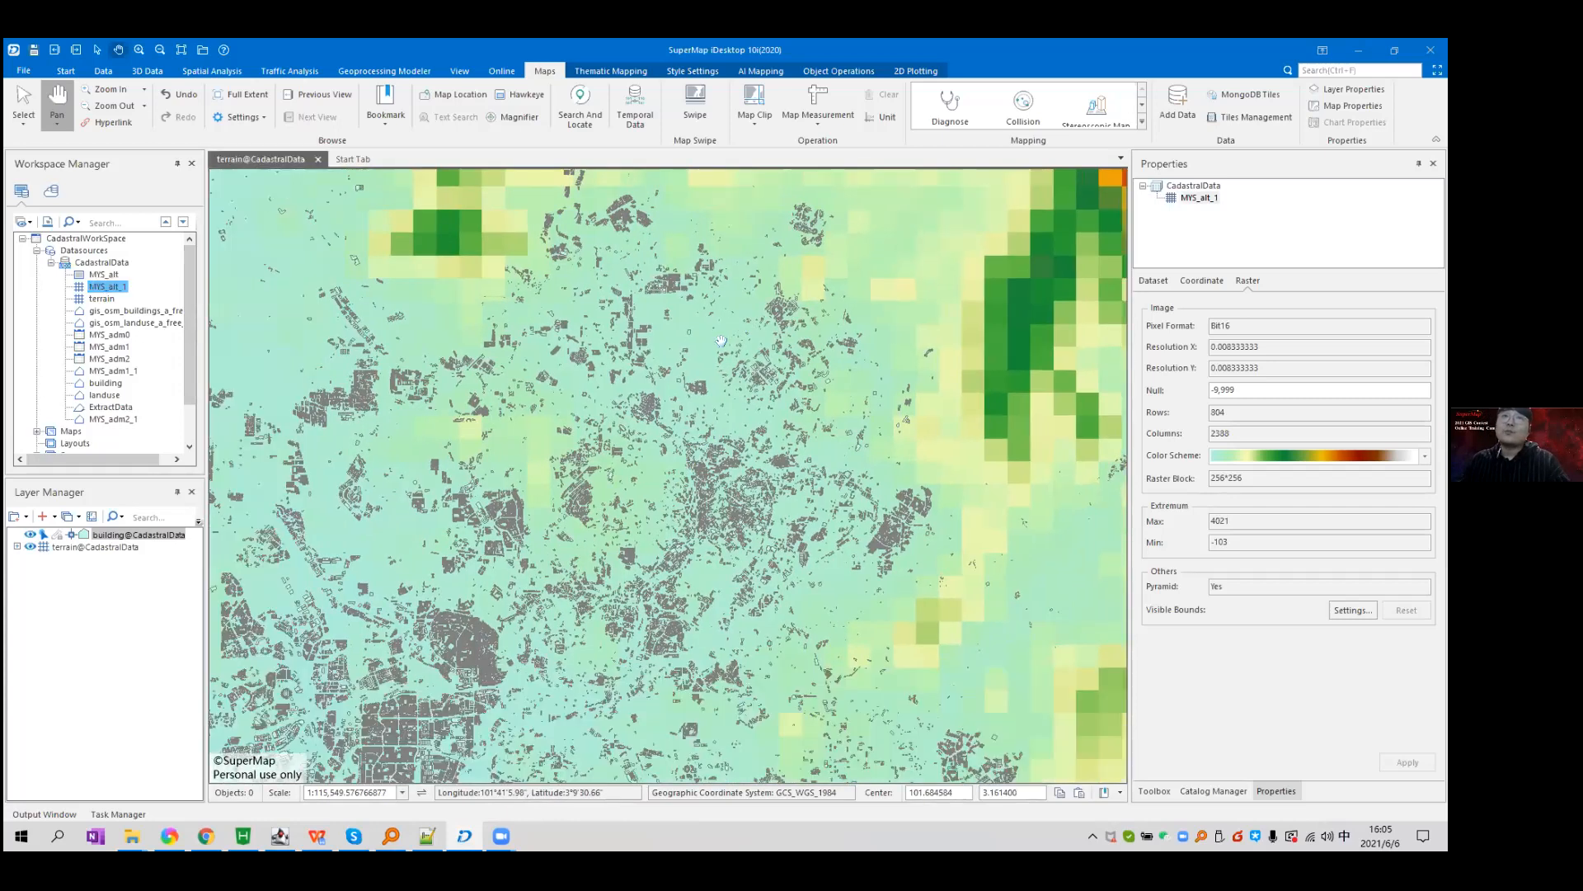
scroll(722, 342, down, 2)
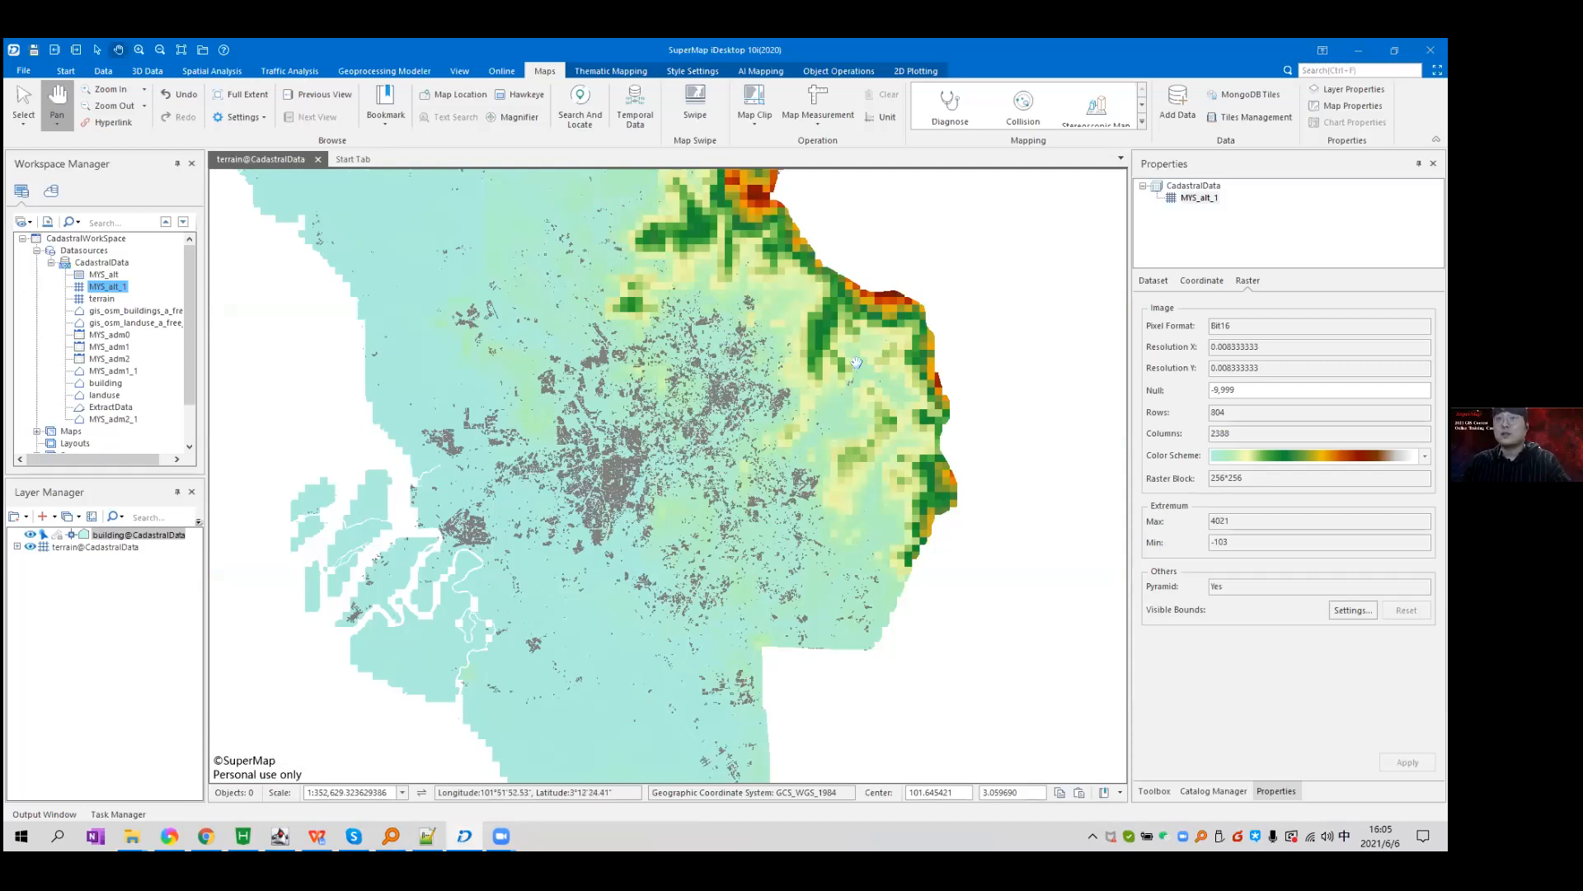
scroll(854, 366, up, 4)
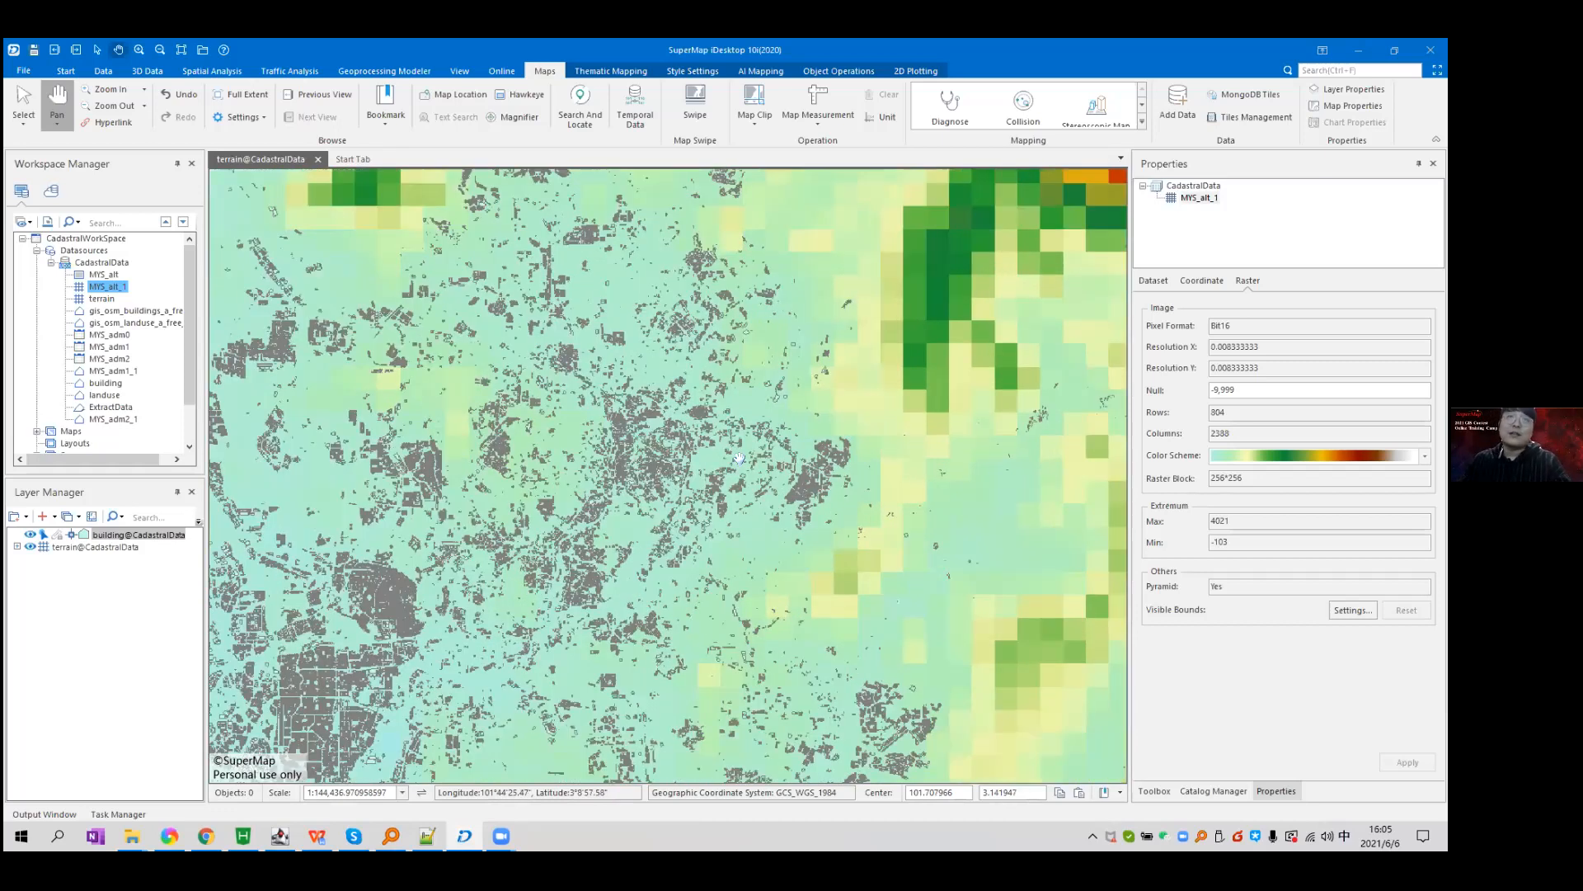
scroll(814, 339, up, 10)
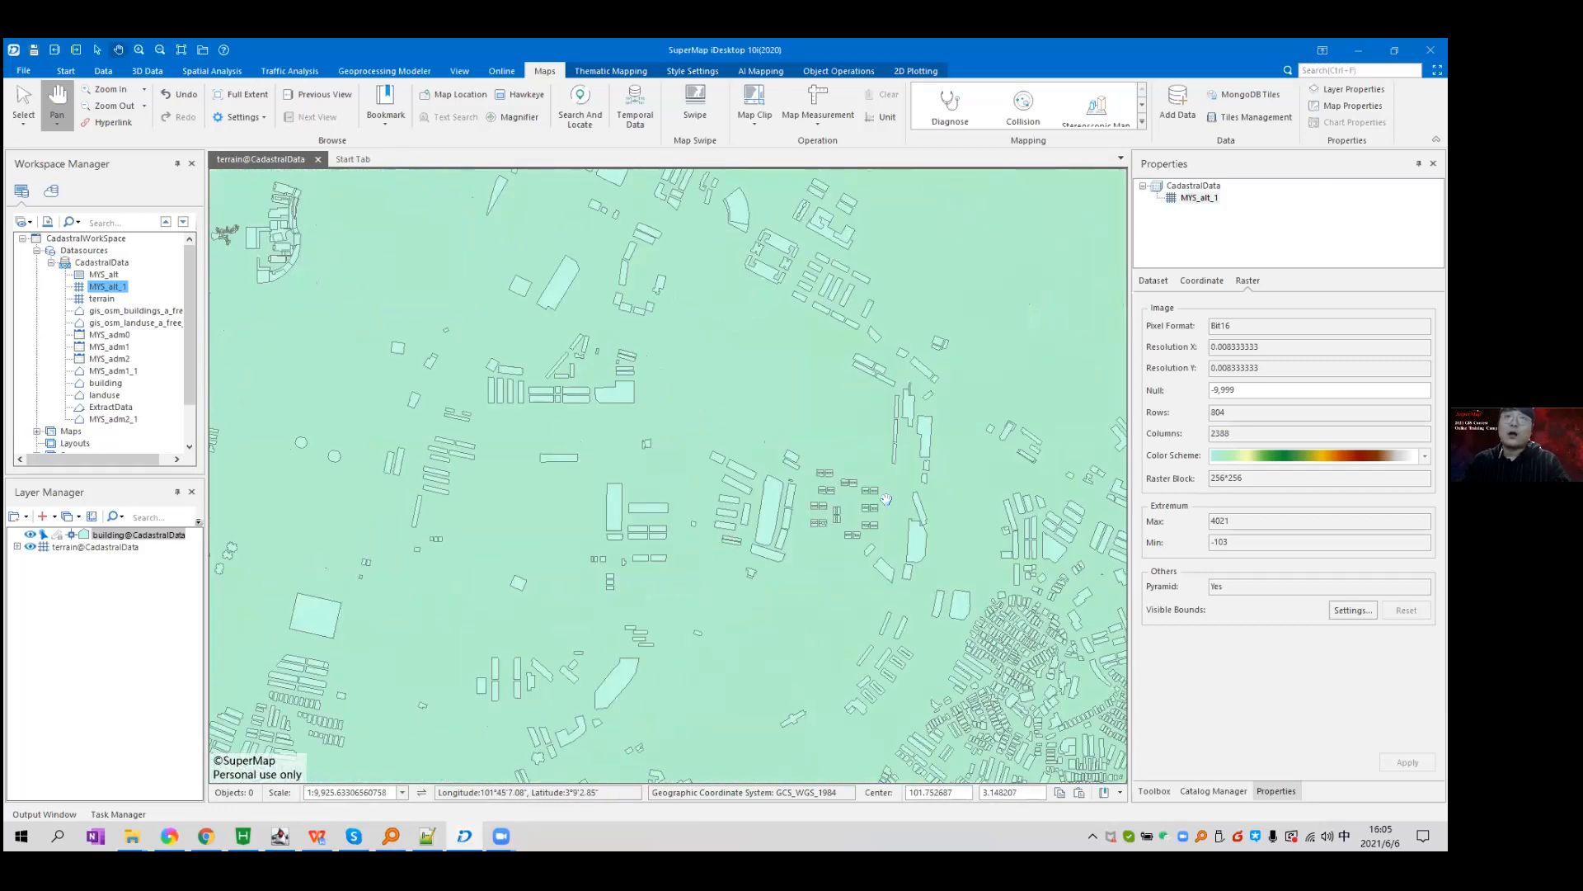
scroll(653, 491, up, 3)
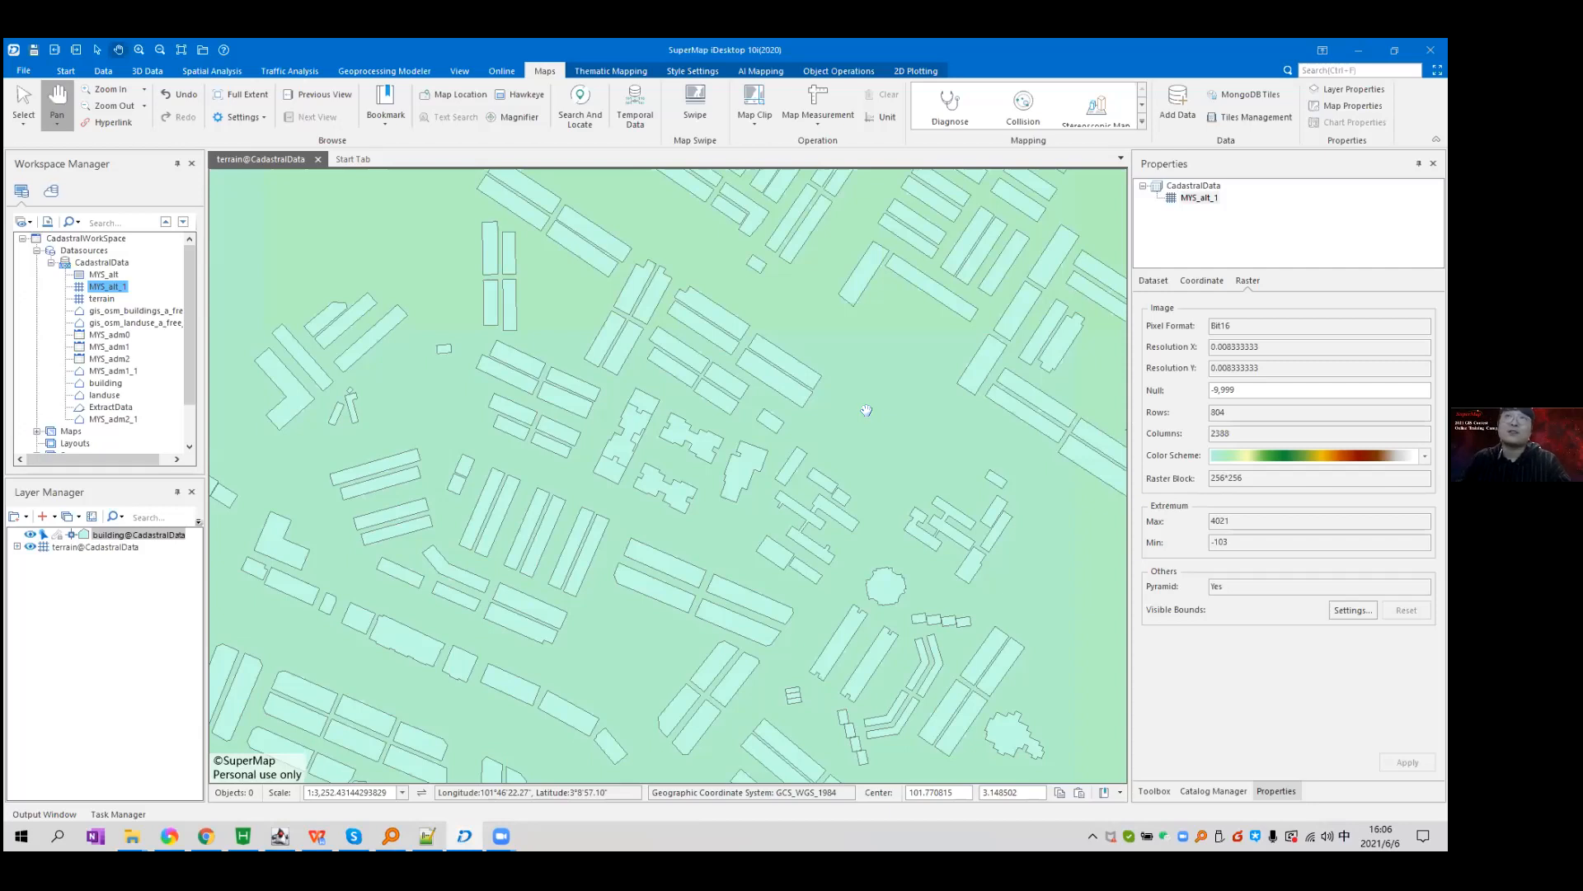
scroll(865, 410, down, 4)
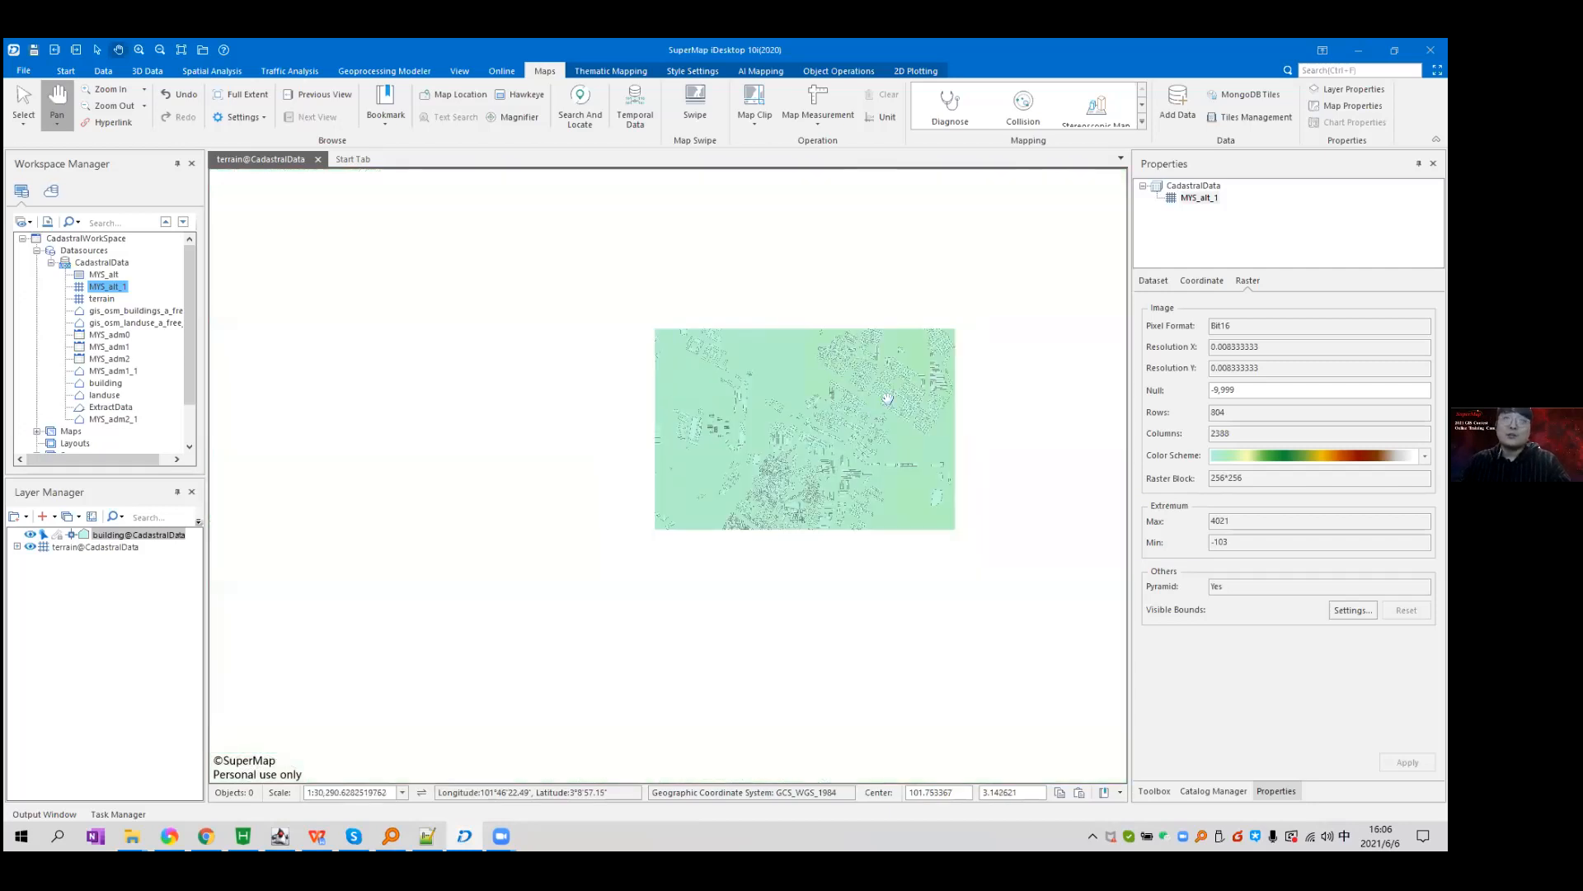
drag(887, 399, 869, 619)
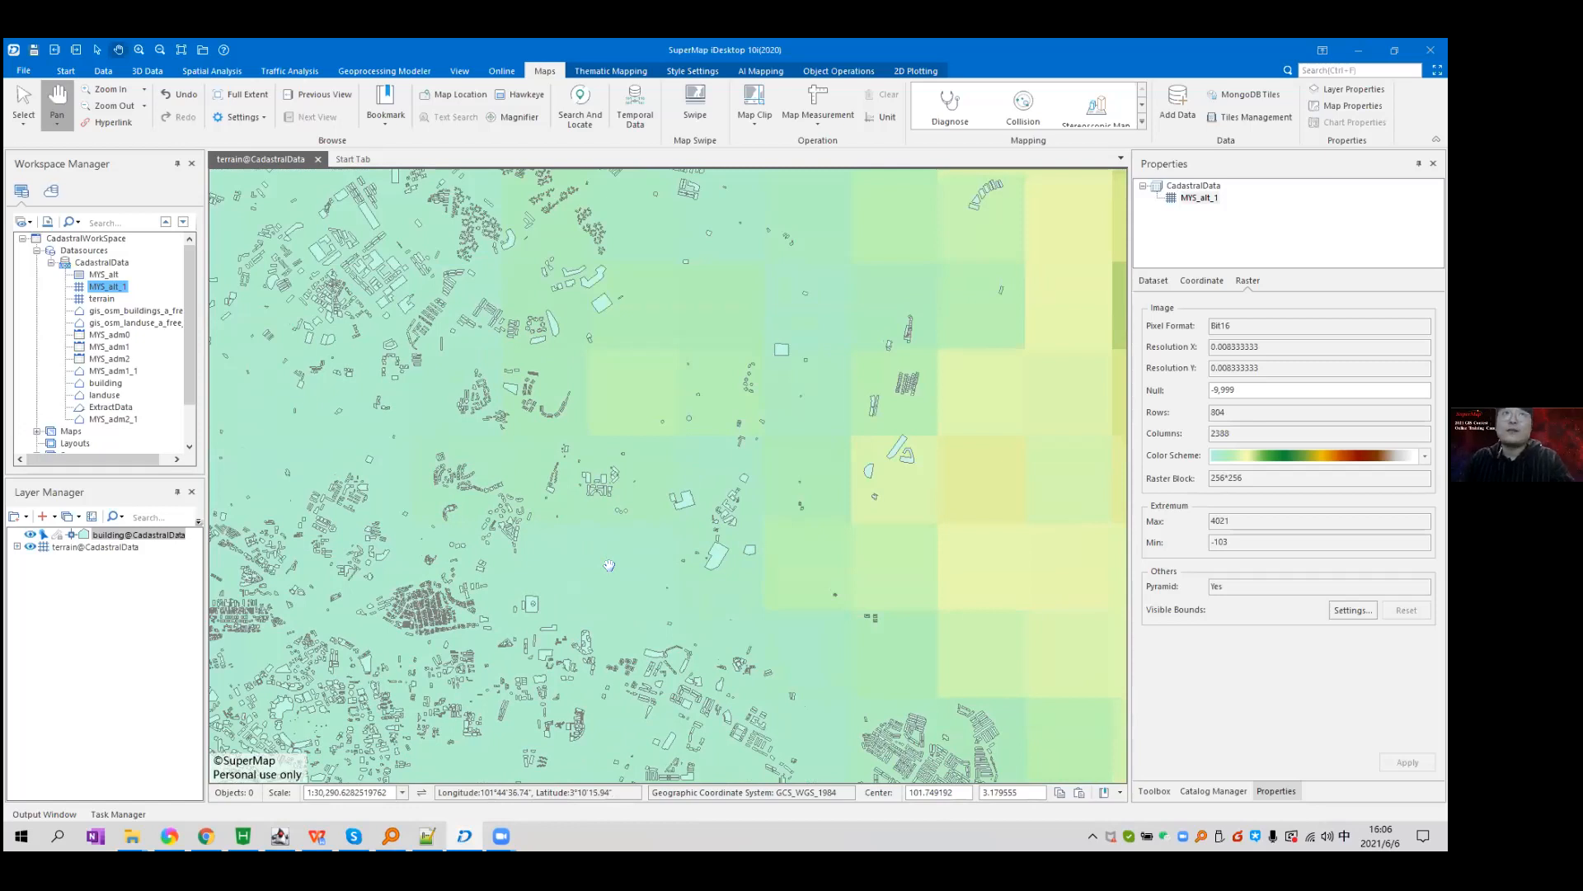
click(145, 72)
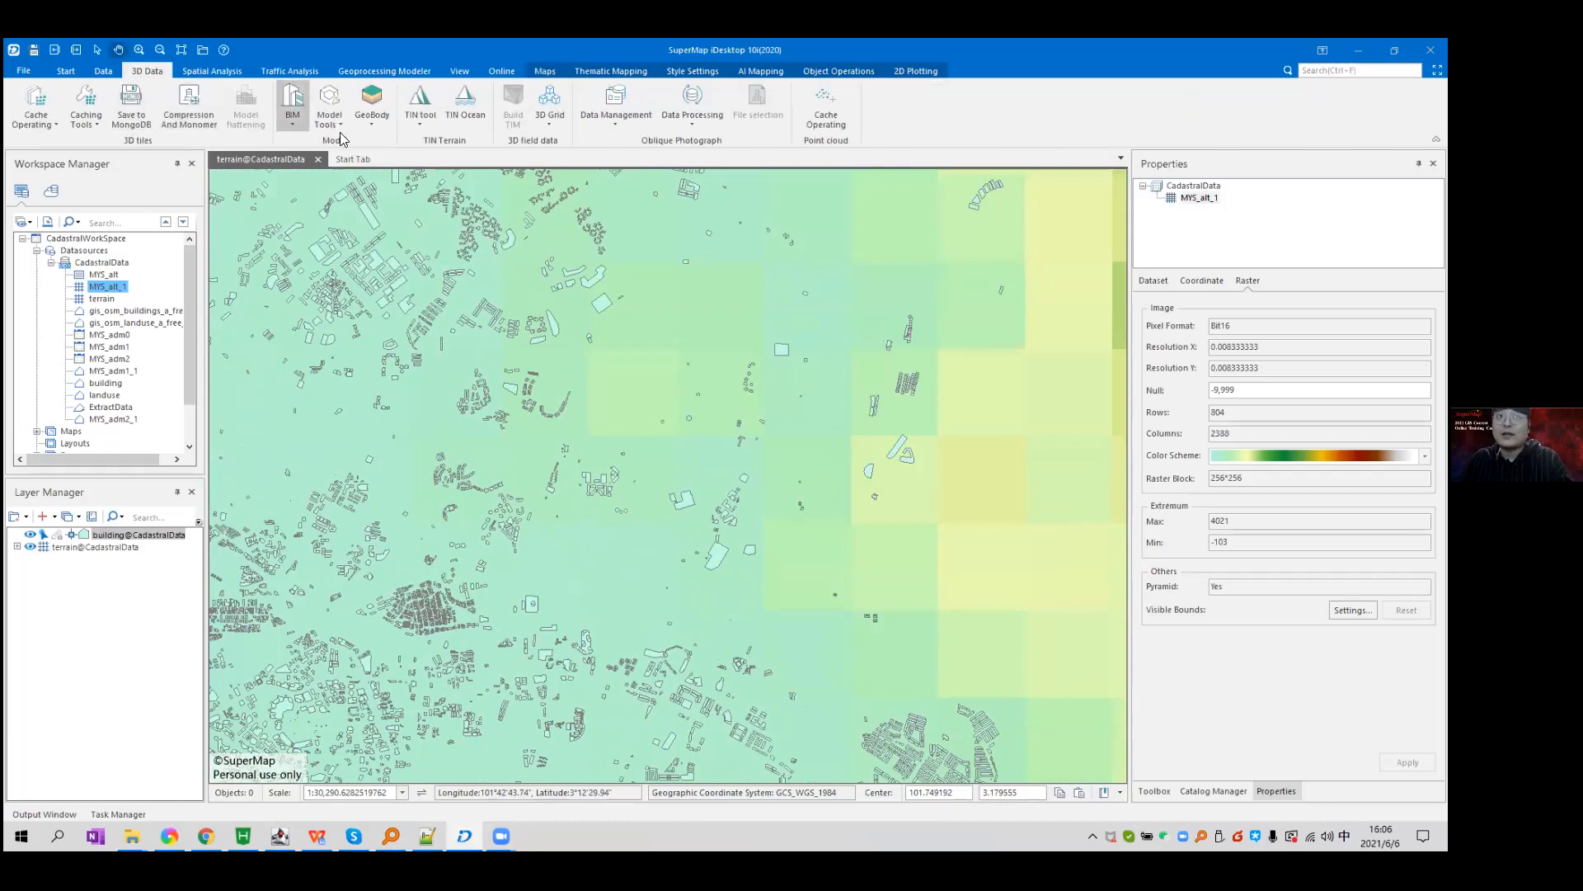
Open the TIN tool's Extracting 3D data dialog, retrying until it appears.
click(423, 123)
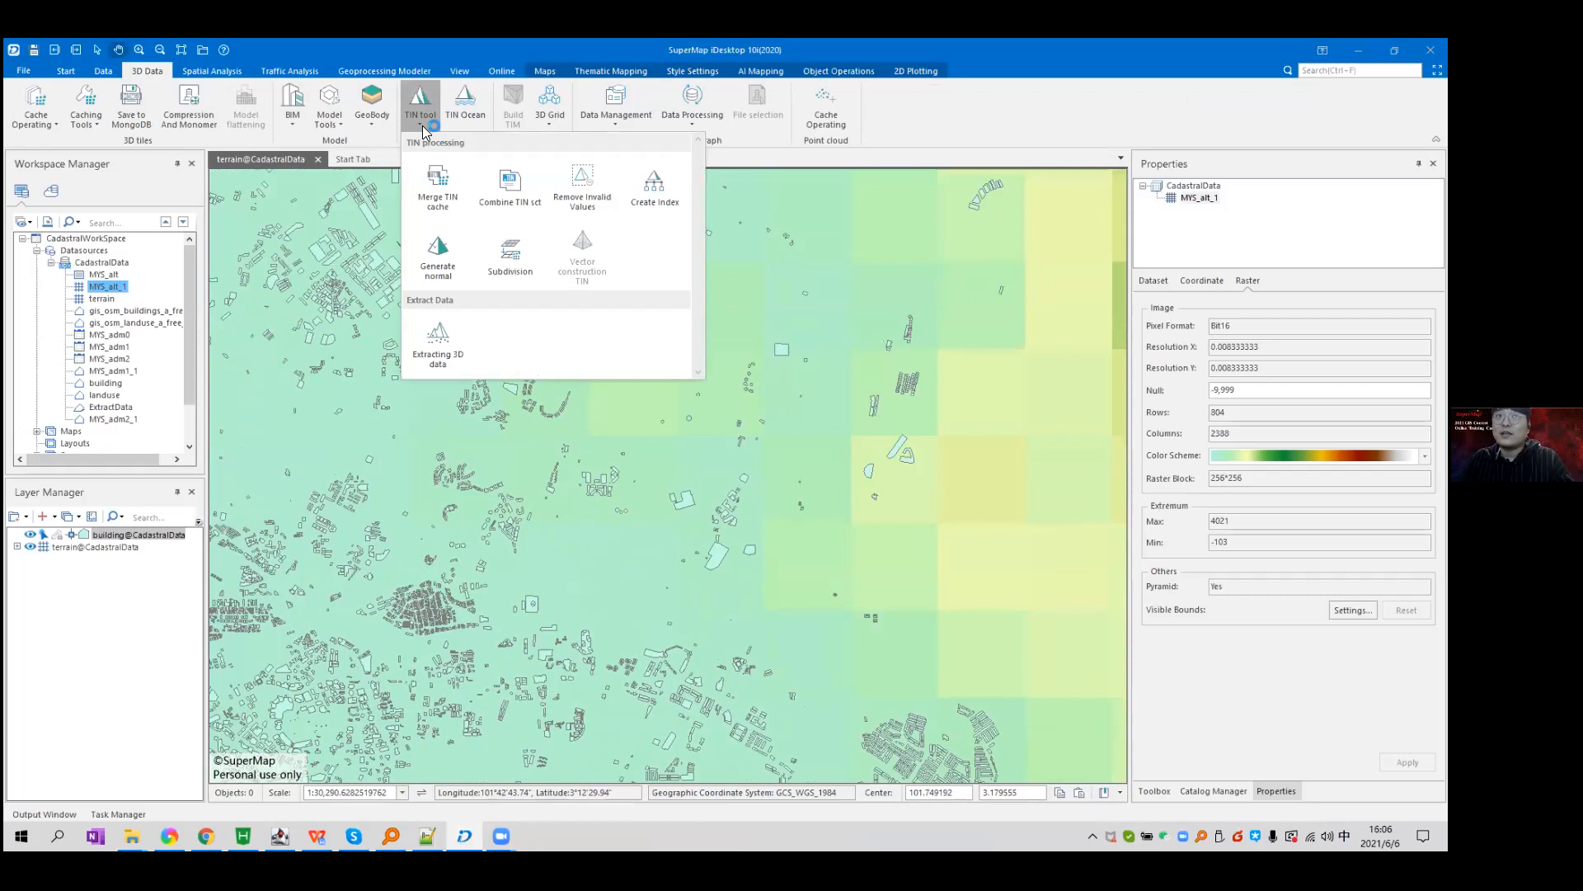
click(459, 336)
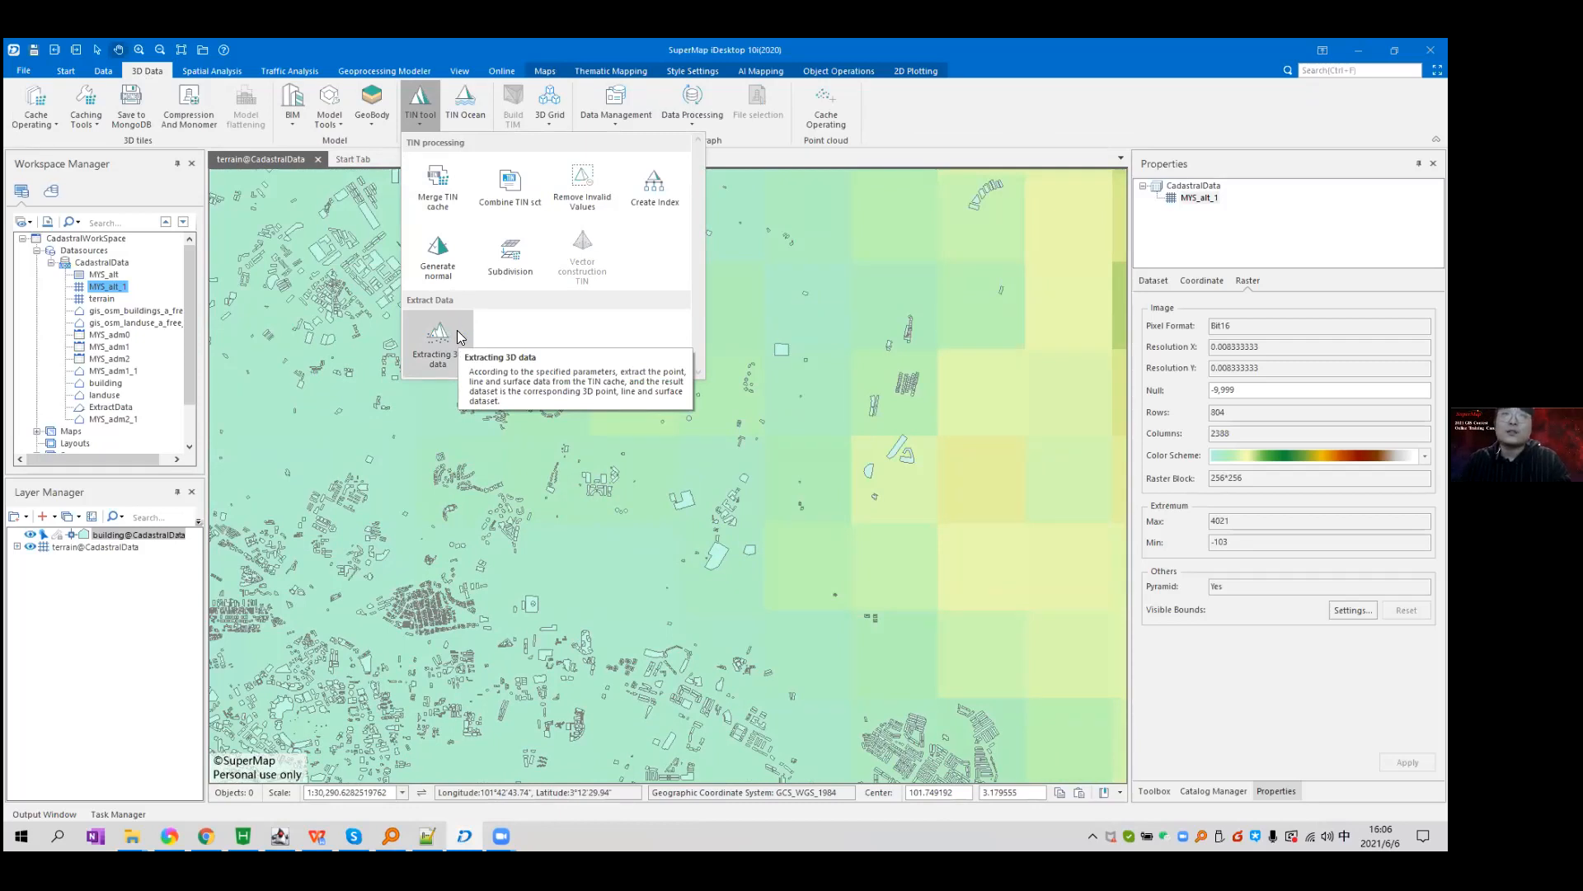
click(446, 333)
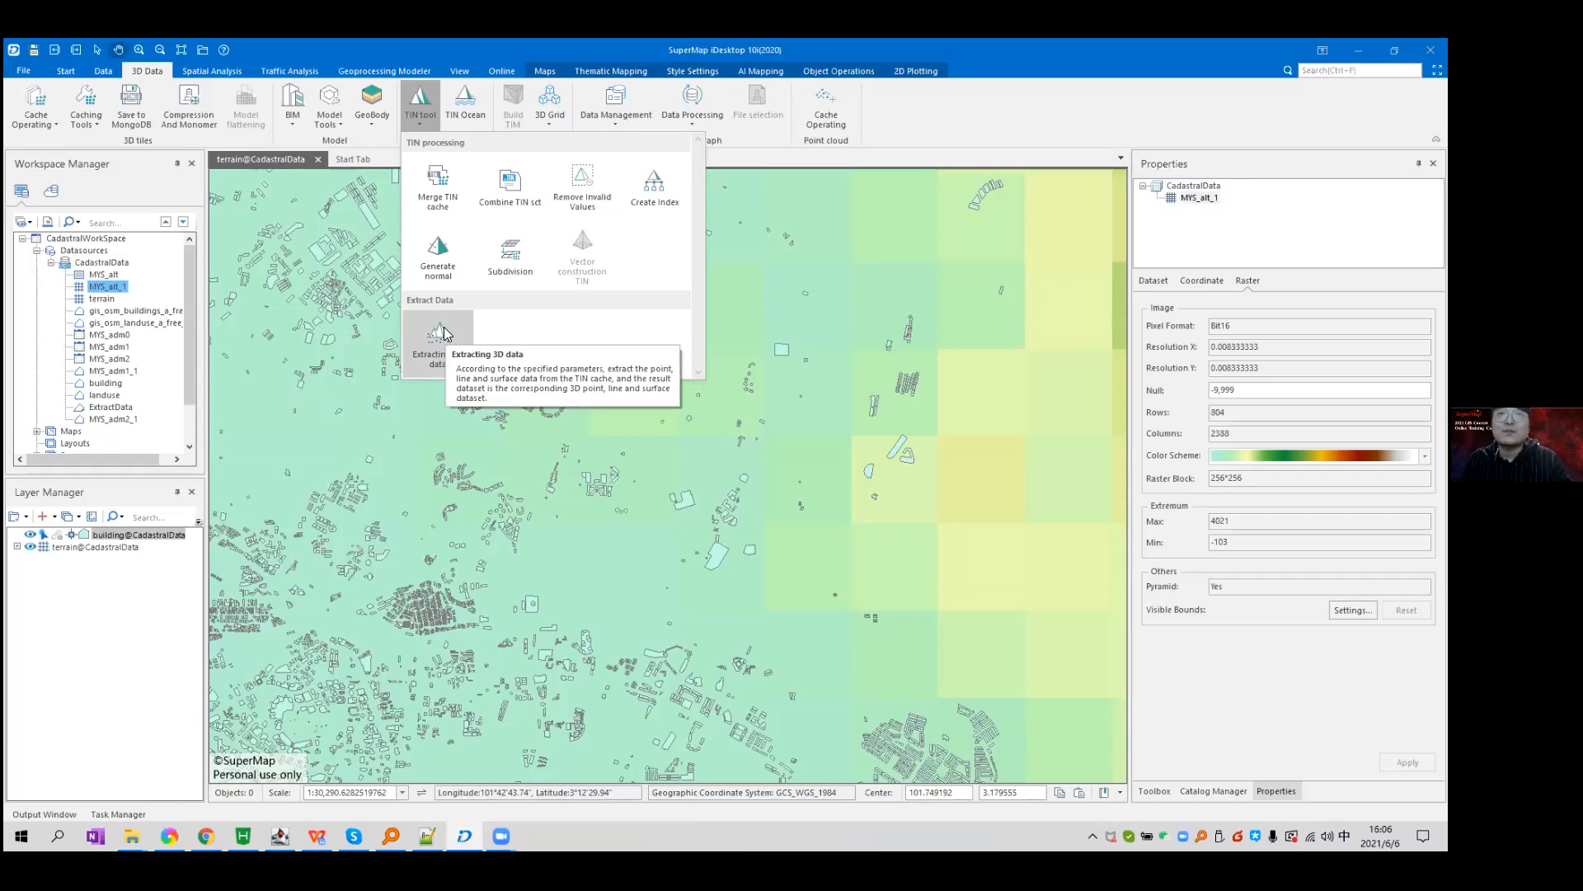
click(446, 338)
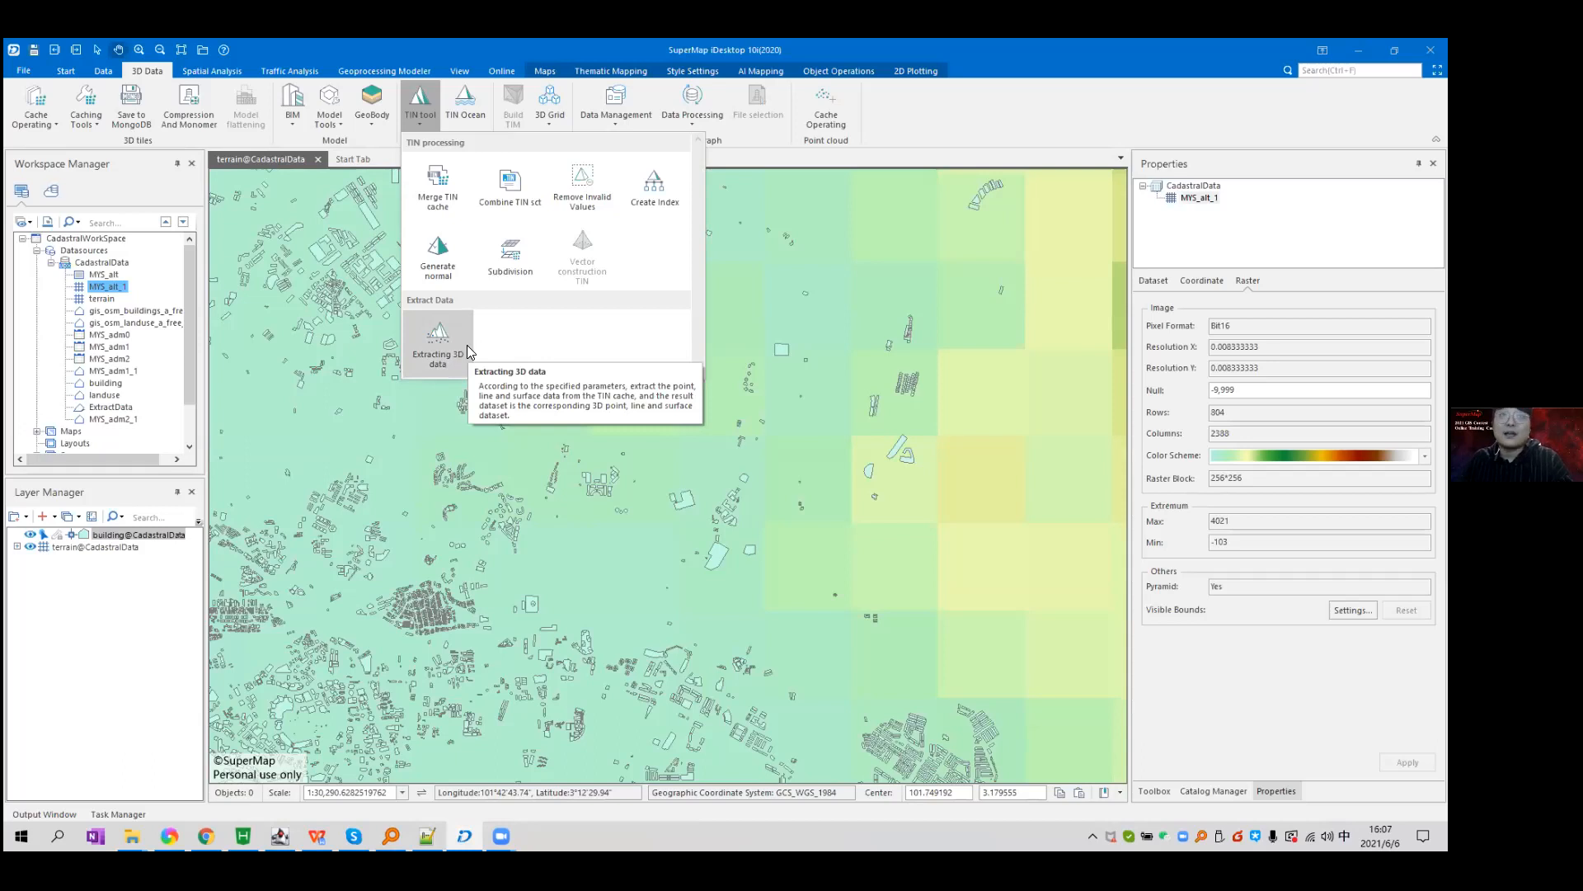
click(467, 345)
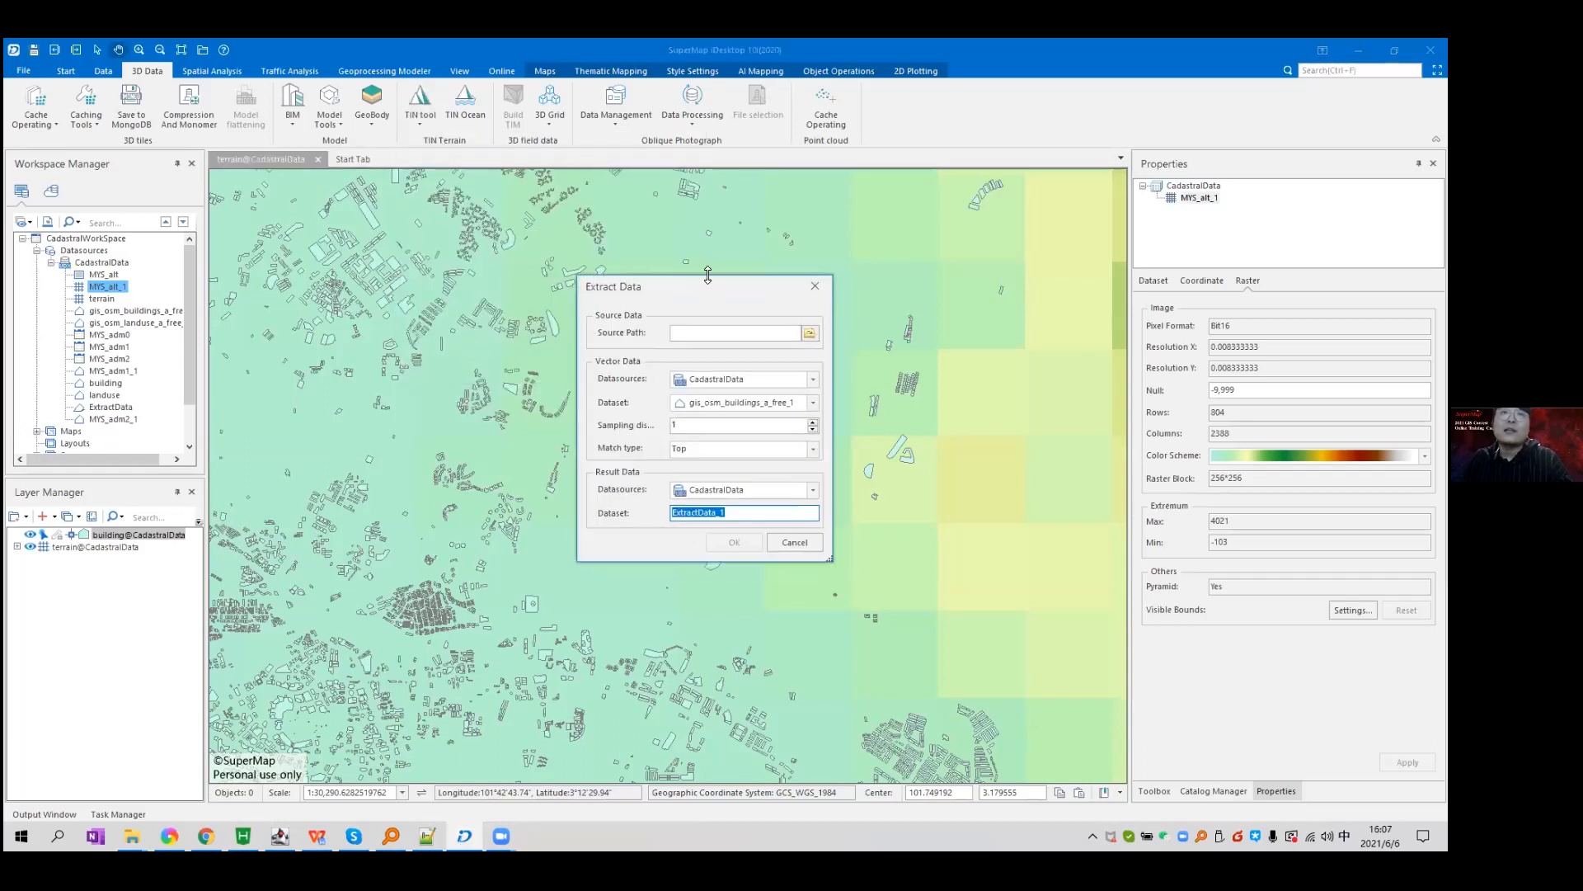
drag(691, 282, 678, 280)
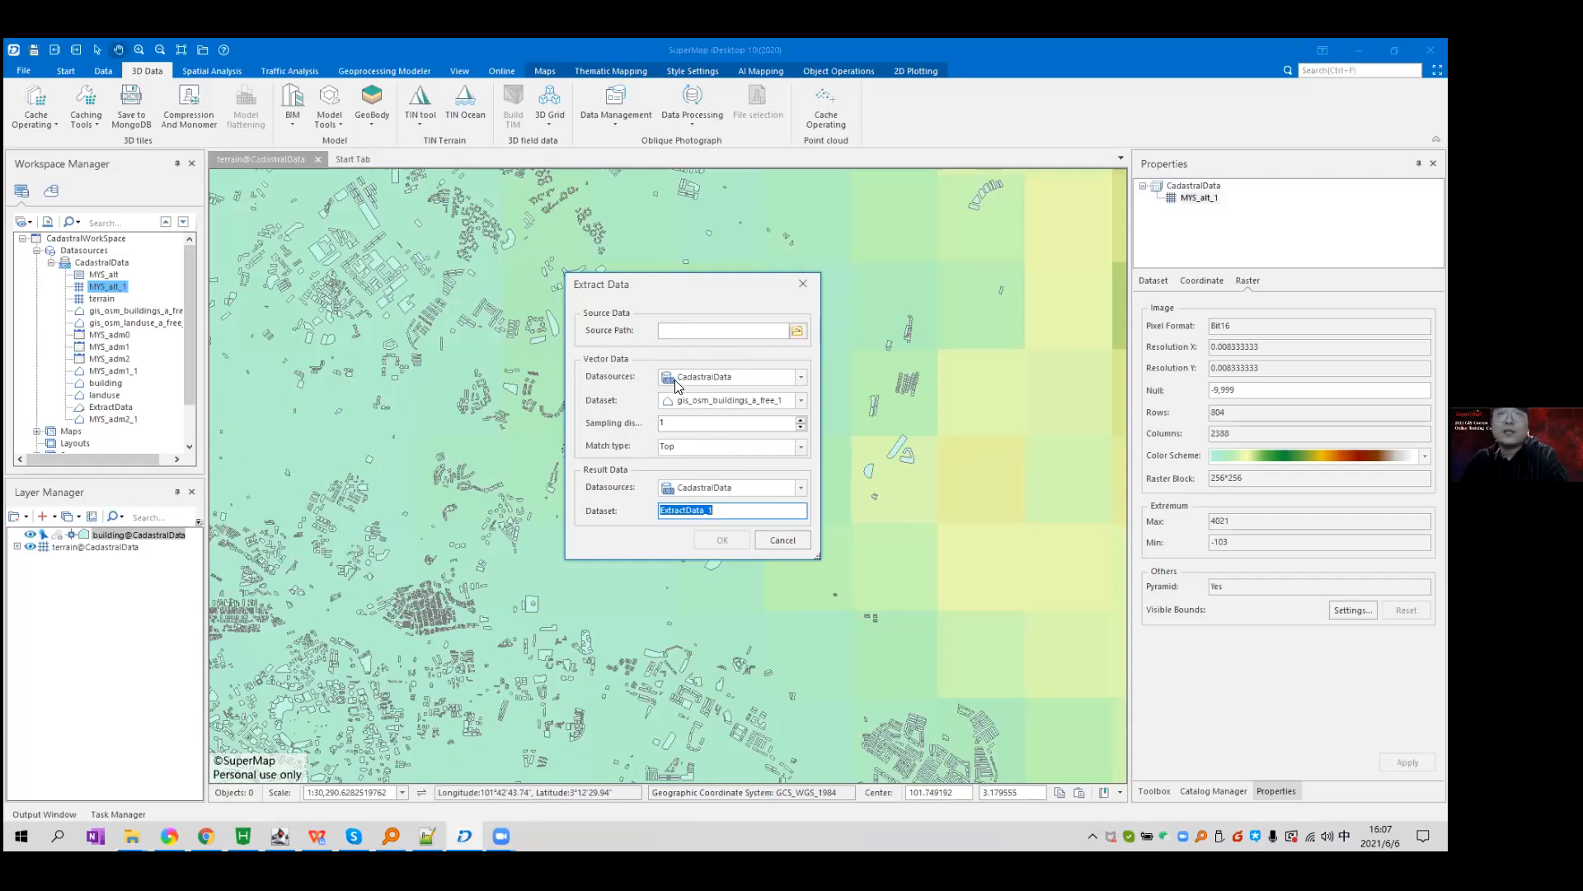
Dismiss the Extract Data dialog without running it and select the terrain raster dataset.
click(797, 330)
click(804, 284)
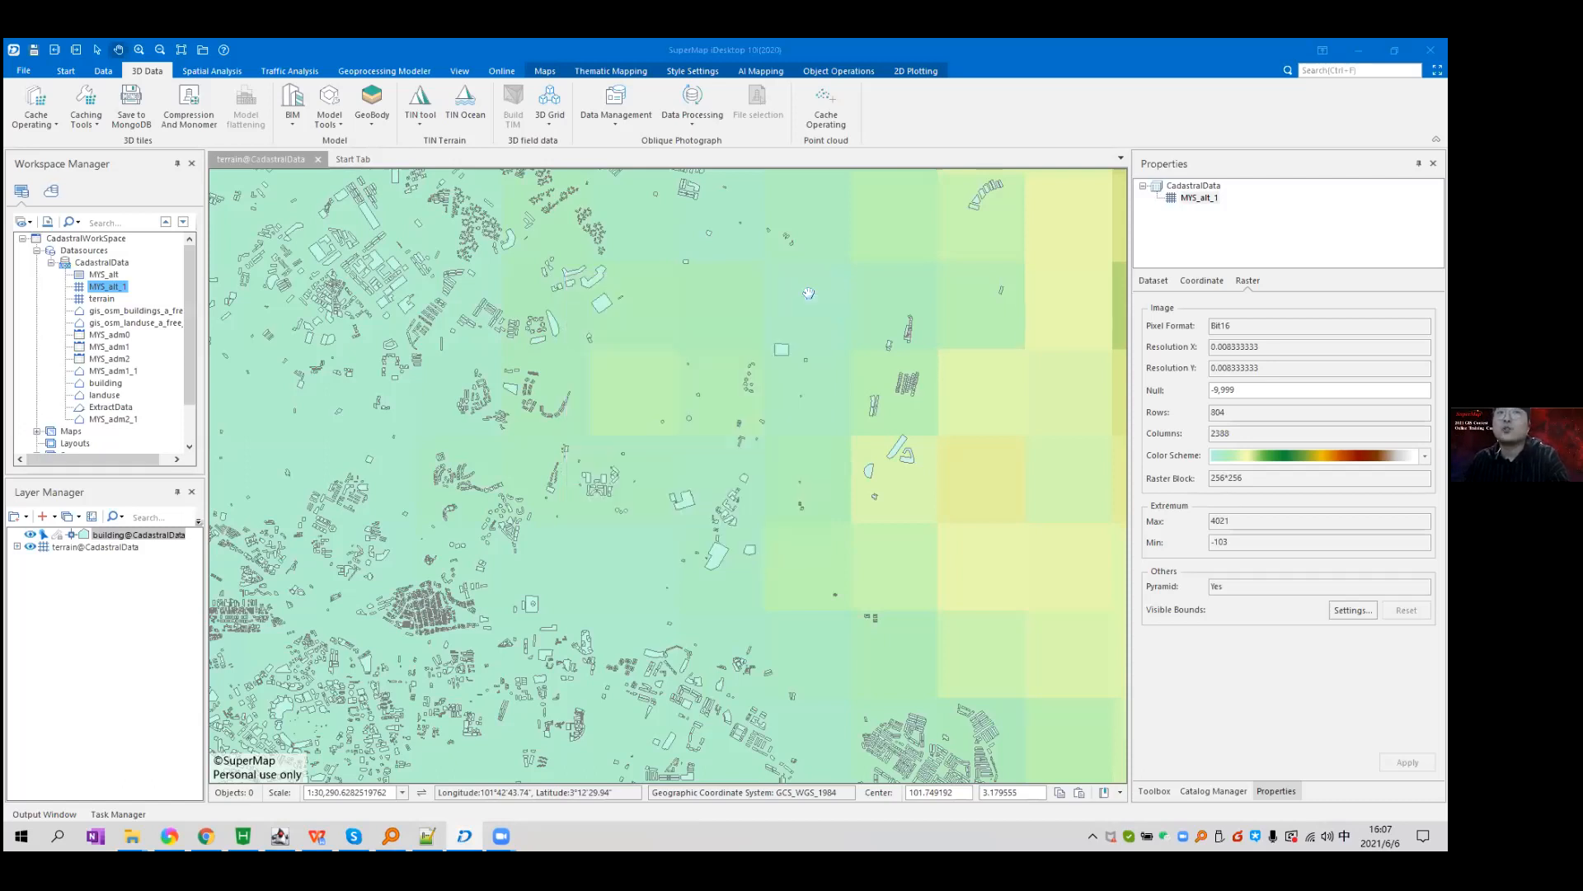
click(99, 300)
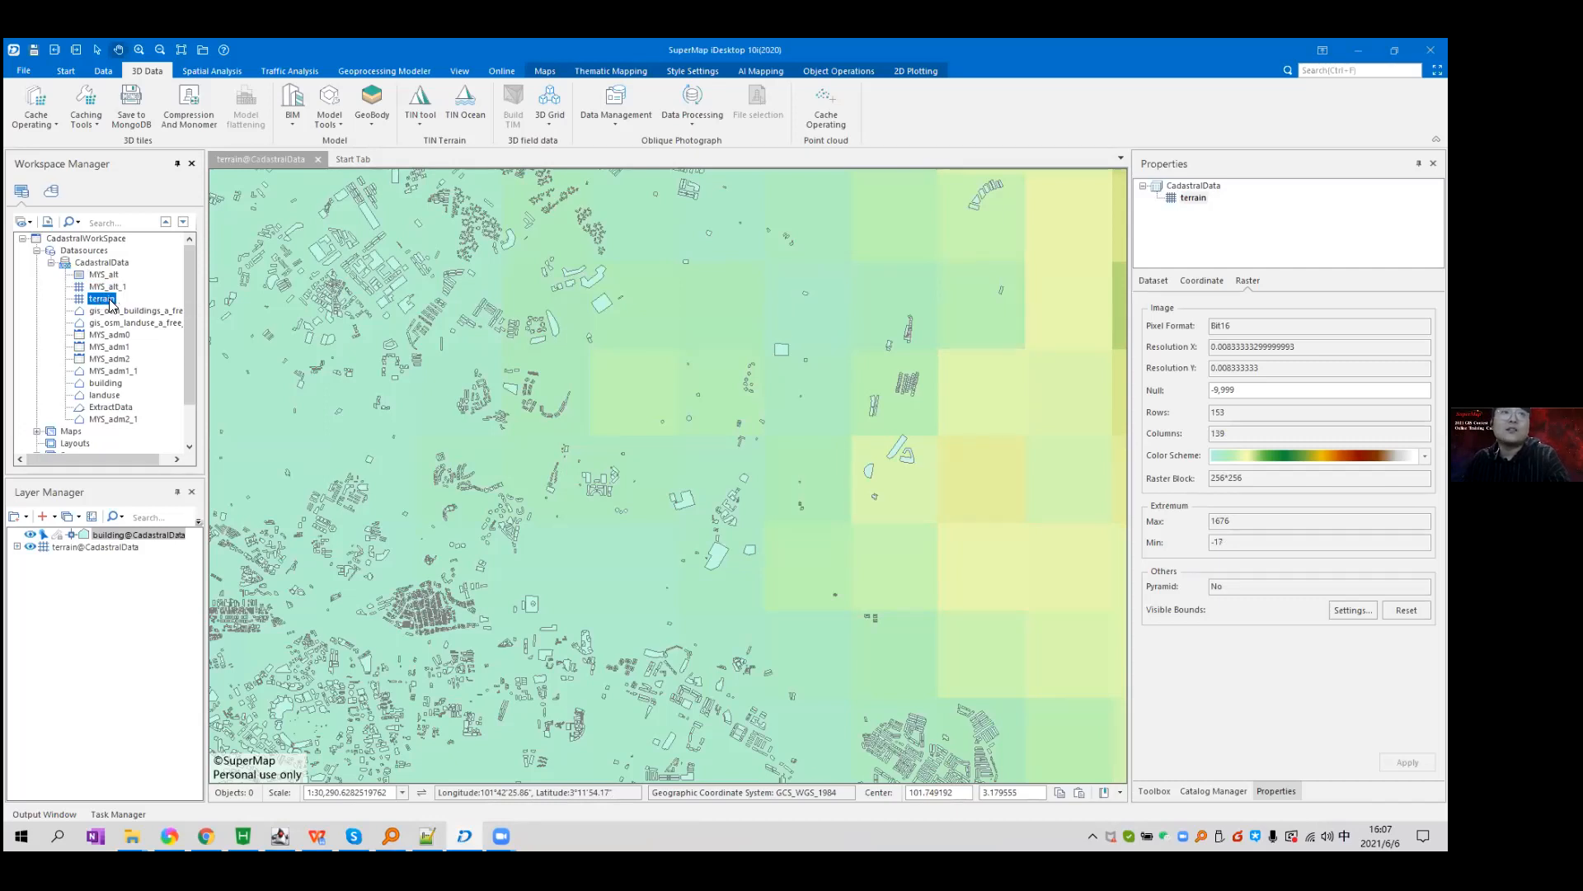
Start Generate Cache for the terrain dataset (TIN cache, levels 3–8, 64×64 tiles) and browse for its path.
scroll(605, 451, down, 3)
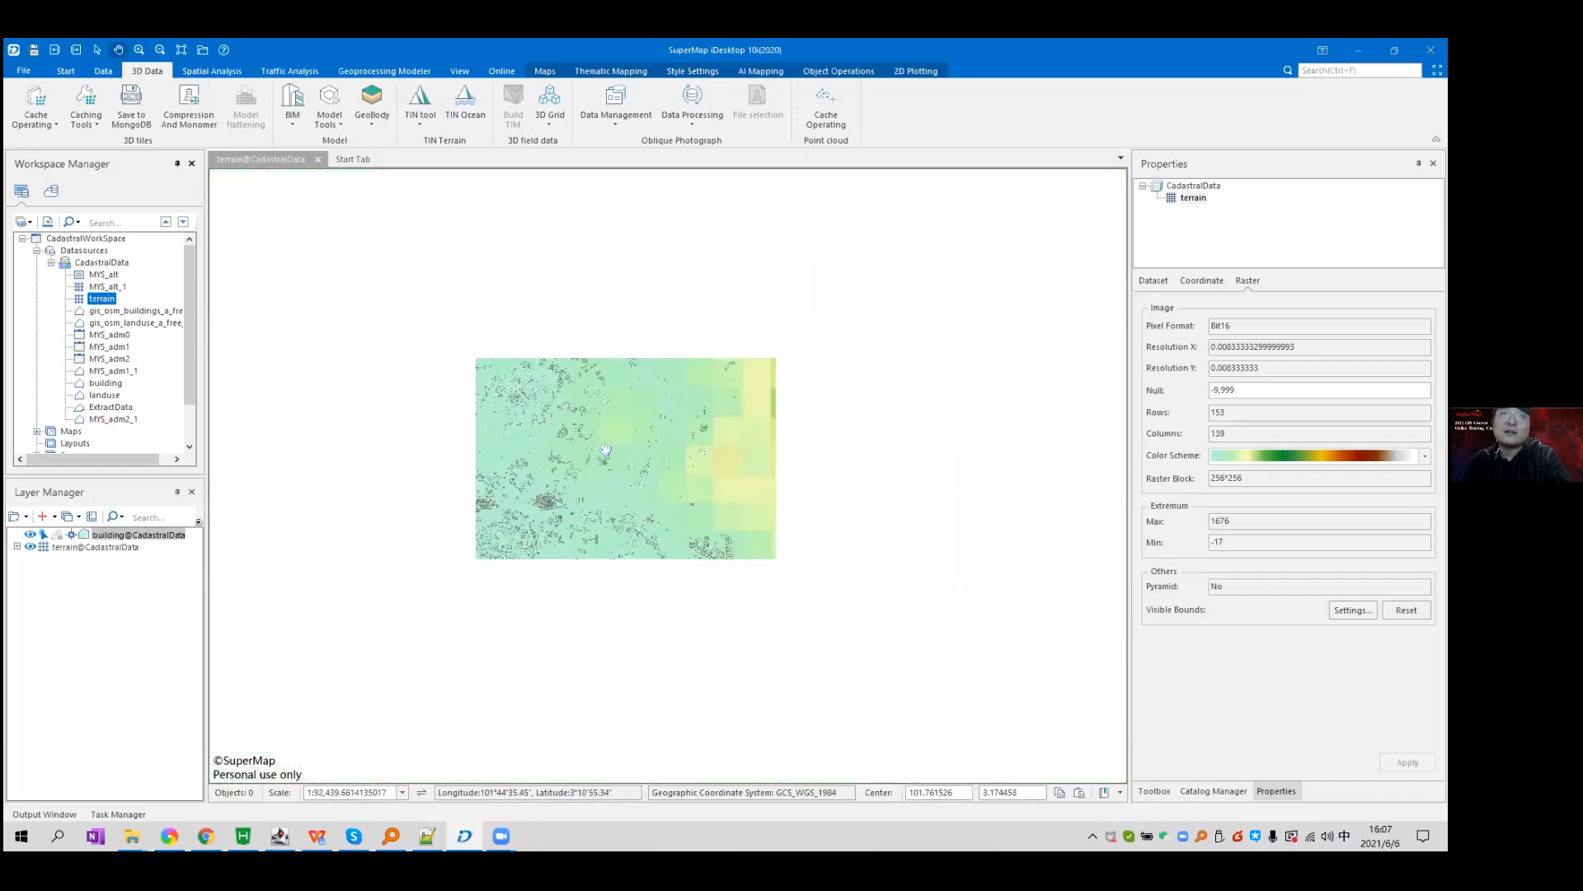
scroll(605, 451, down, 5)
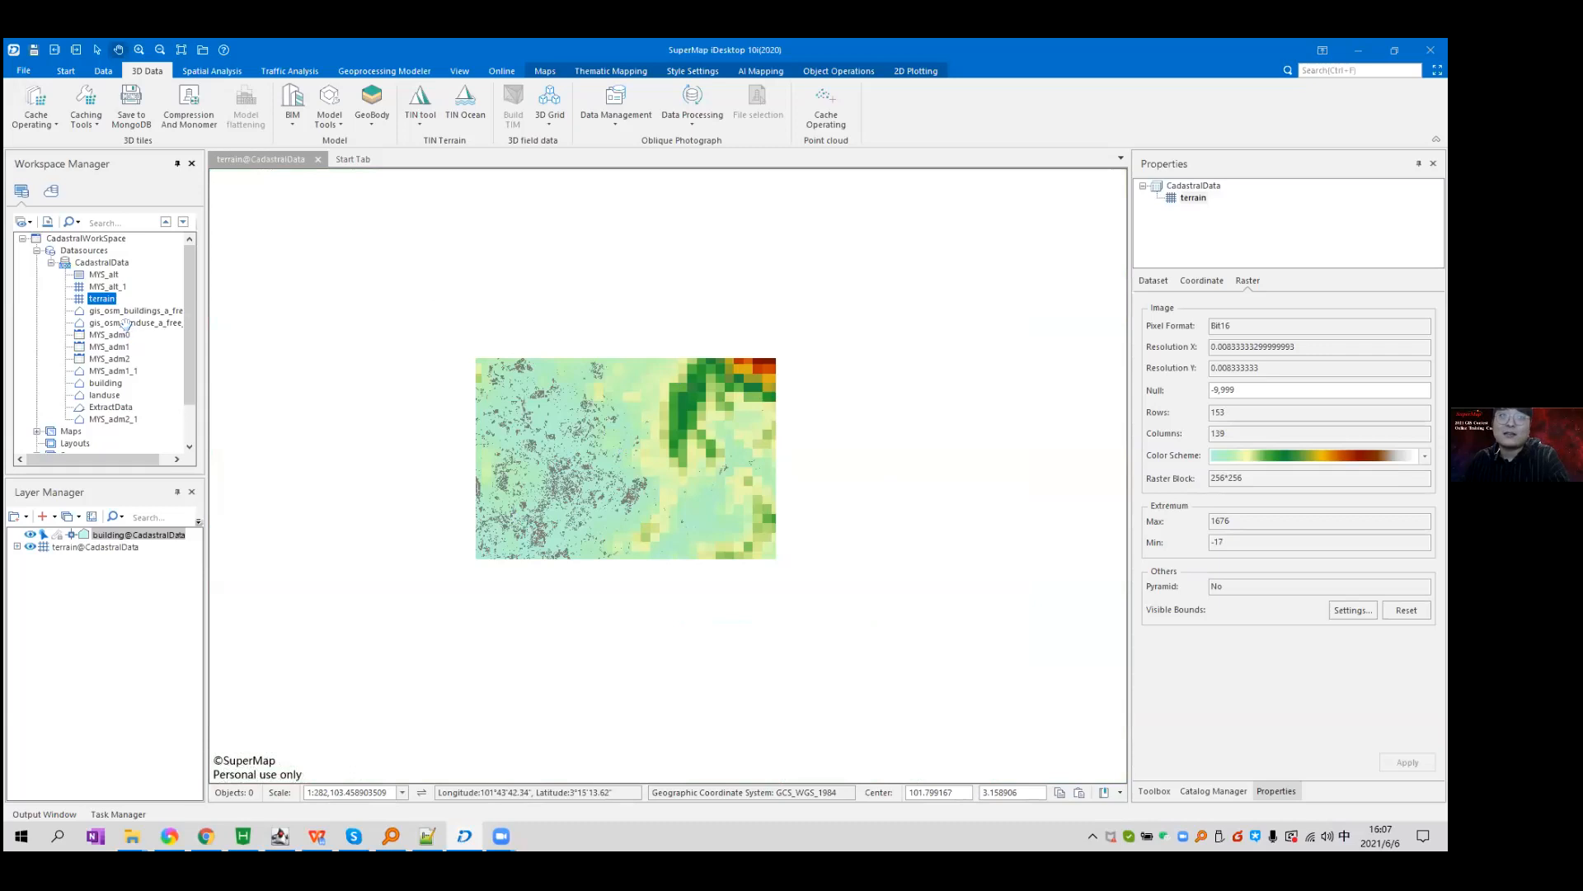
right_click(105, 302)
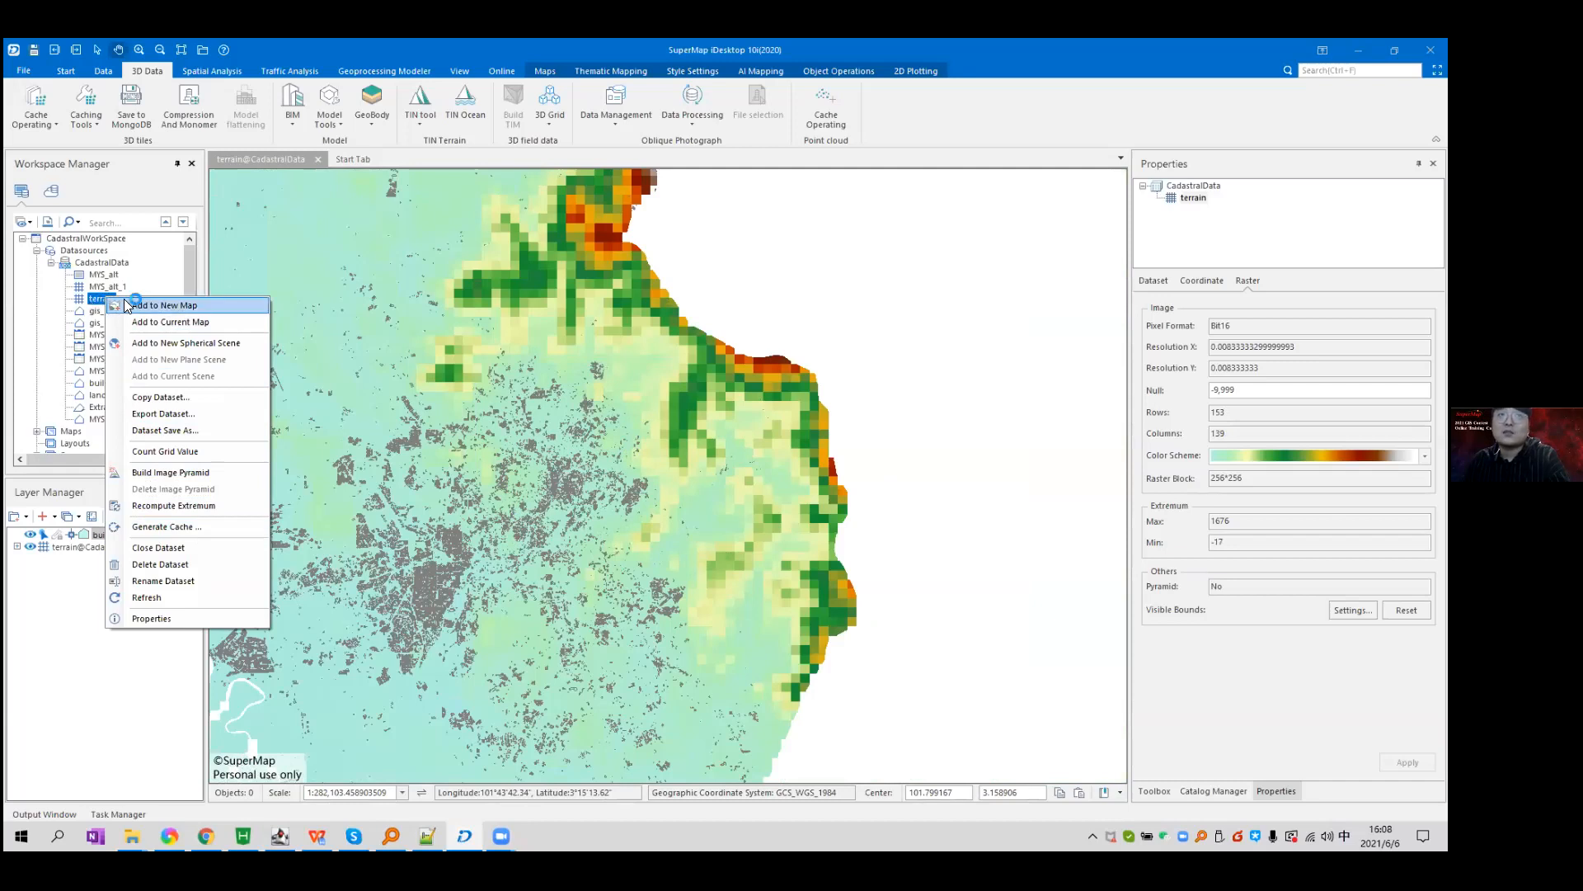
click(174, 527)
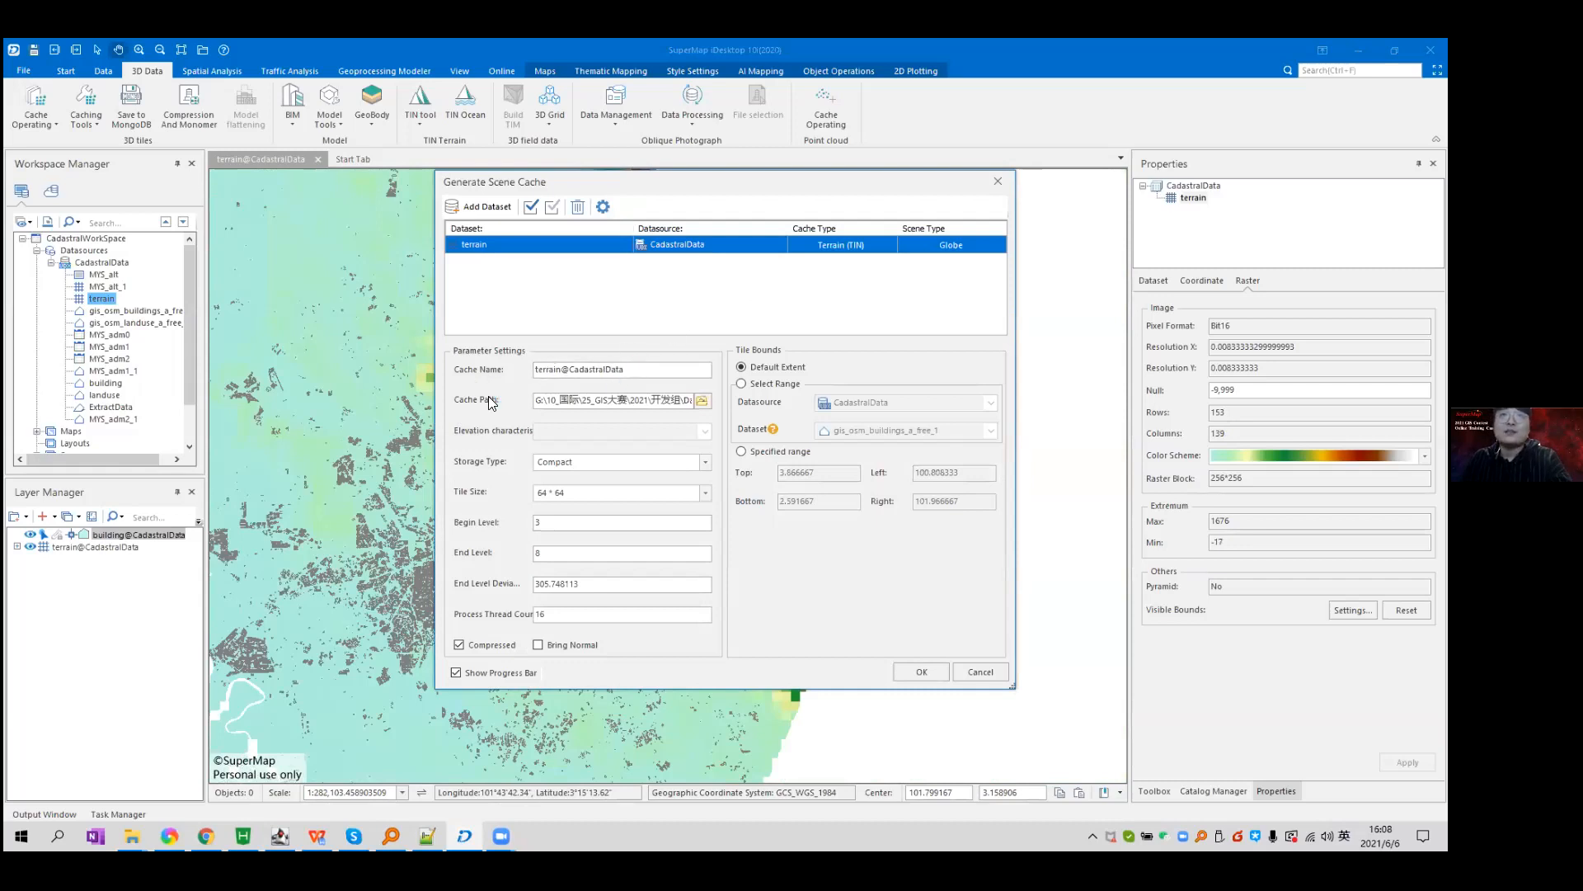
click(701, 400)
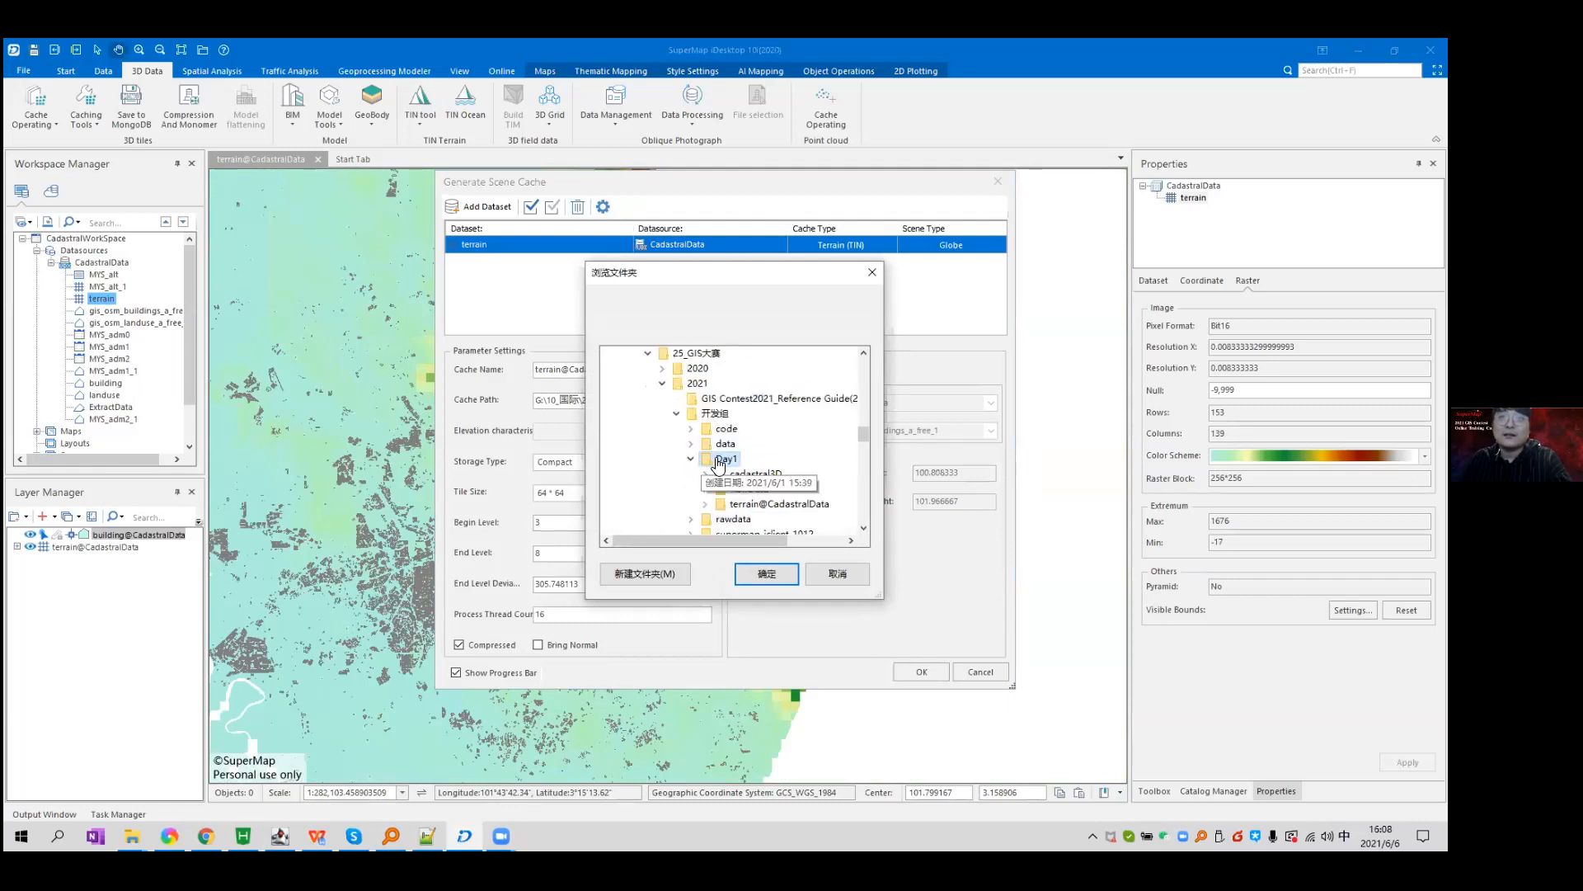
Create a Day6 folder under 开发组 and confirm it as the cache folder.
click(659, 570)
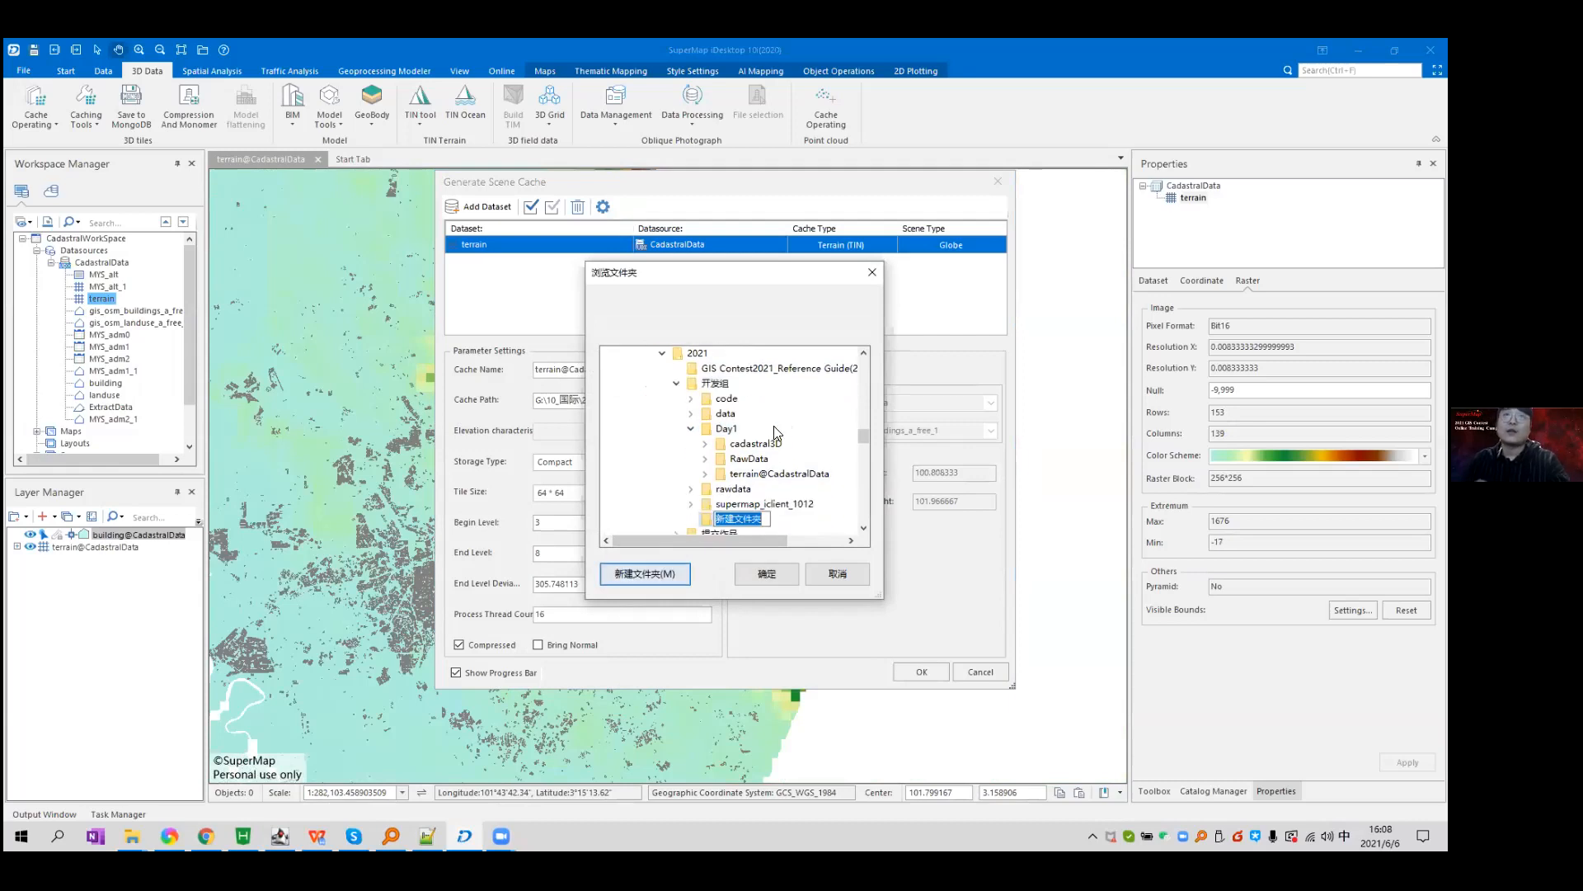
text(Day)
key(shift)
text(6)
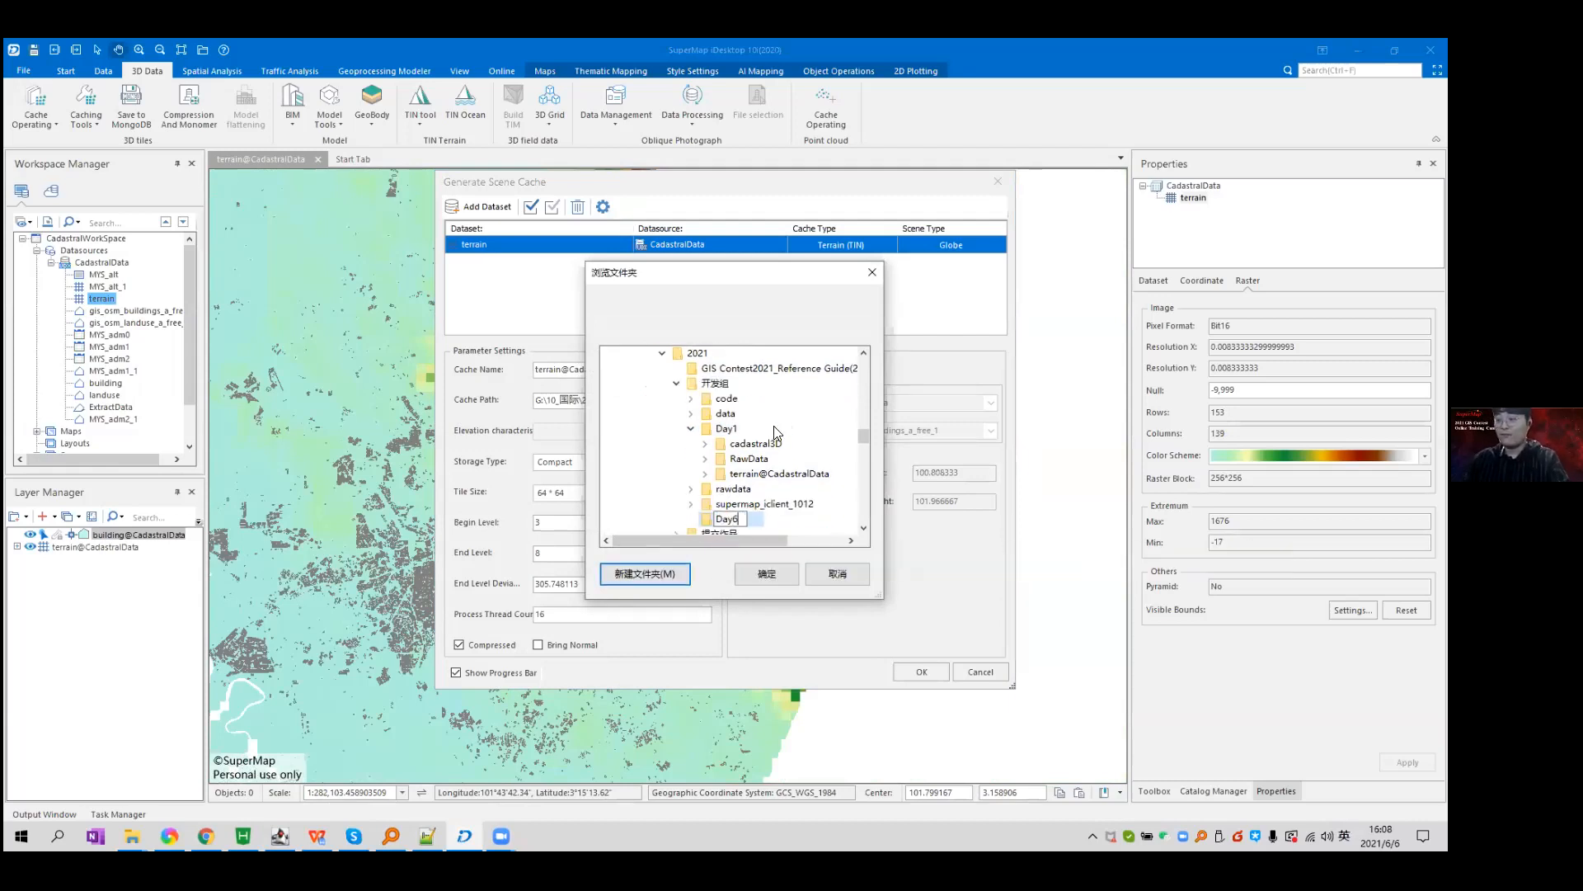
key(Return)
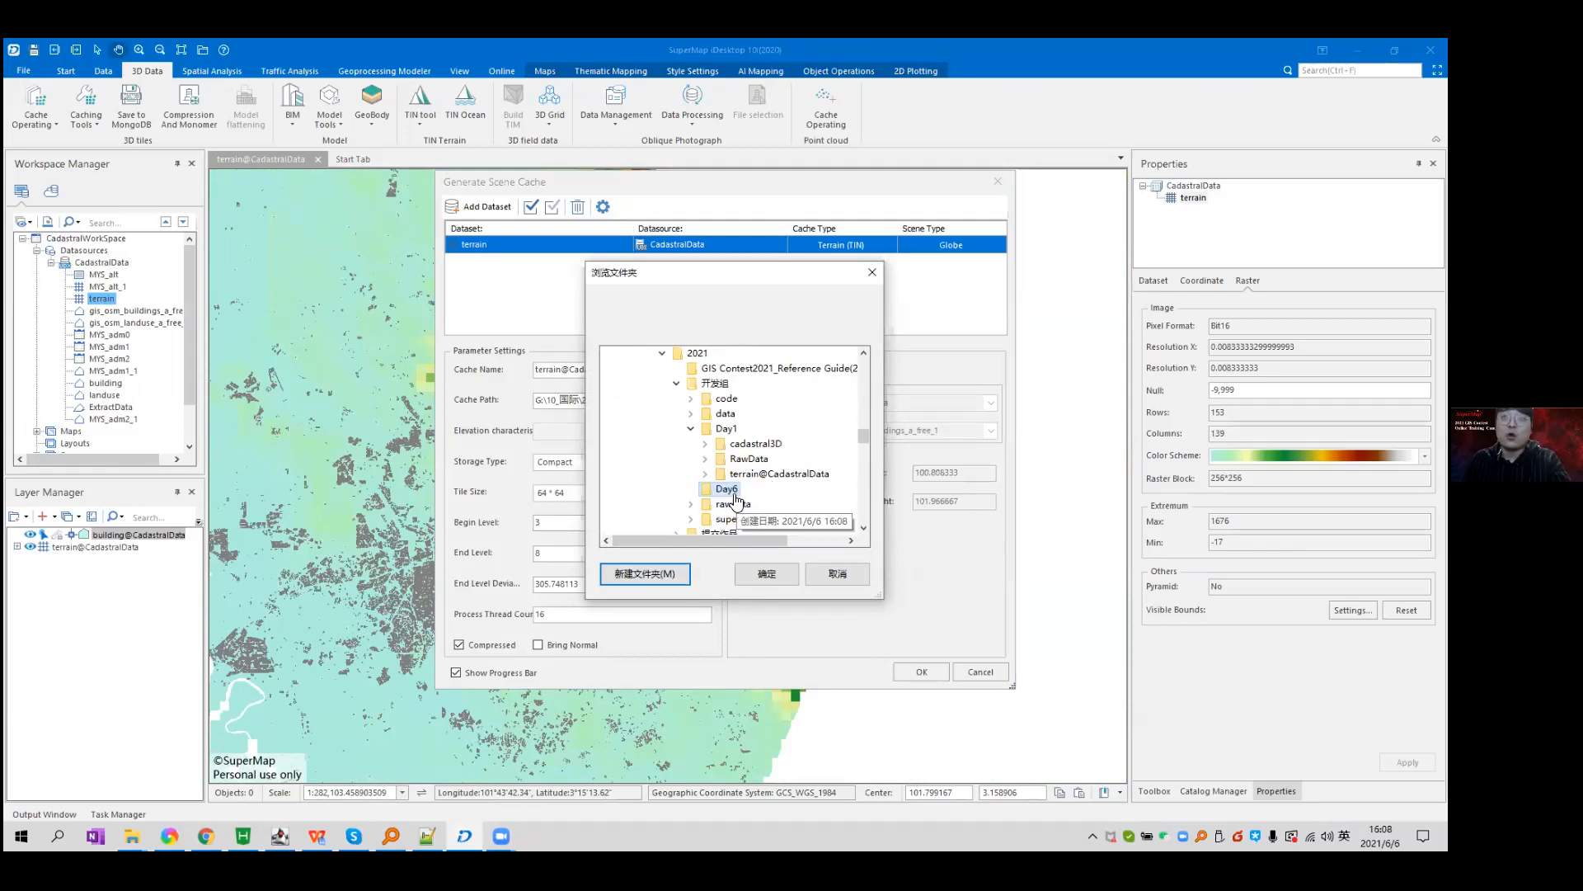
click(766, 573)
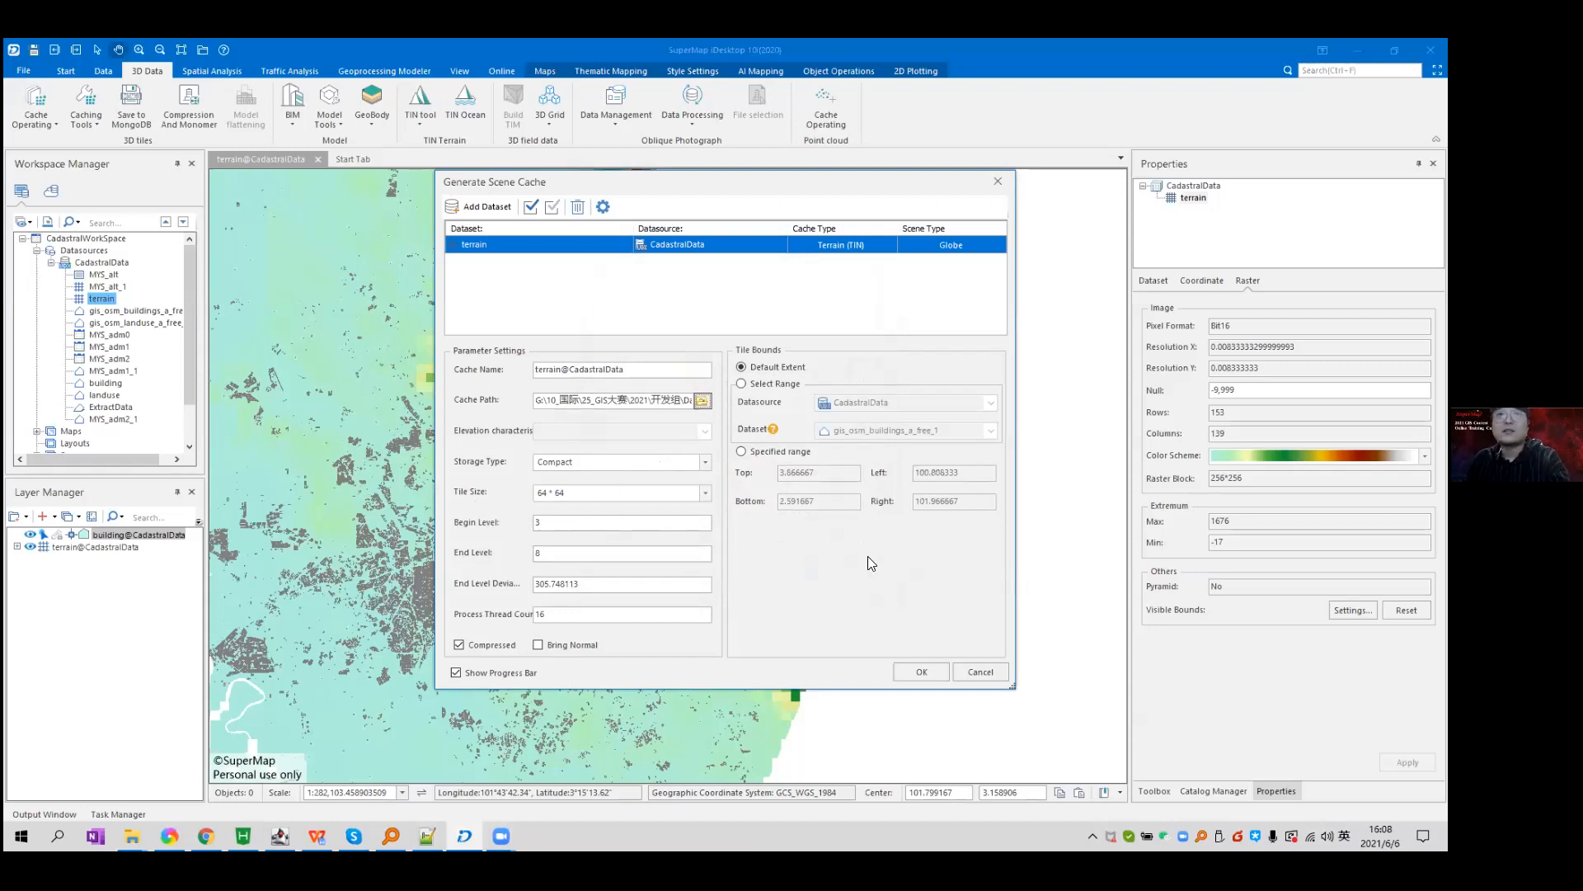
Generate the terrain TIN cache into the Day6 folder.
click(932, 673)
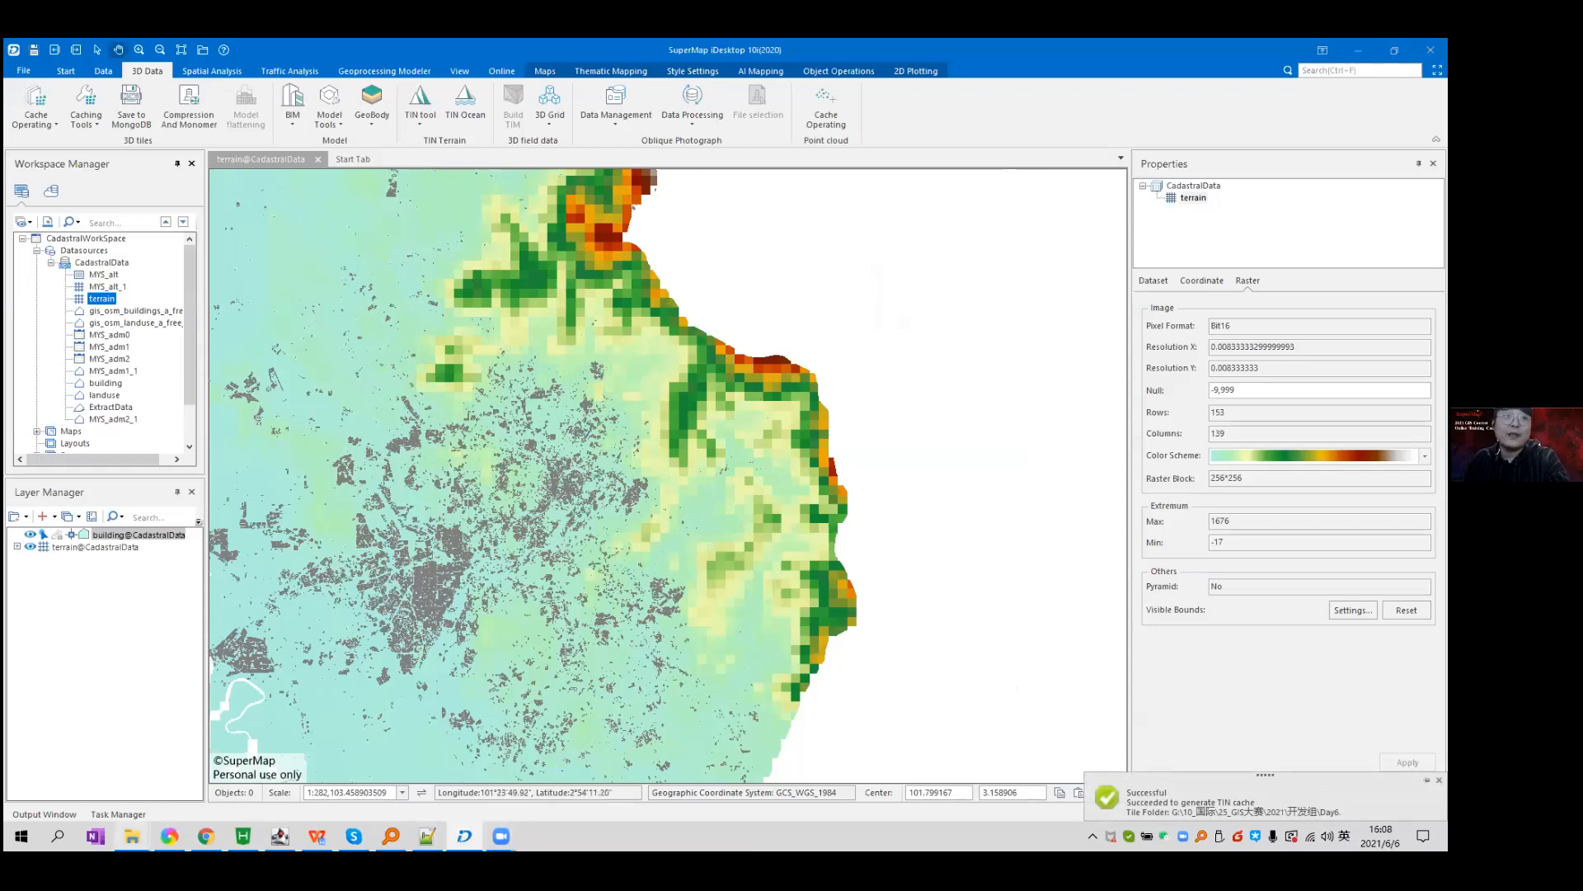
Open Day6 > terrain@CadastralData and browse into level folder 4, subfolder 24.
mouse_move(132, 835)
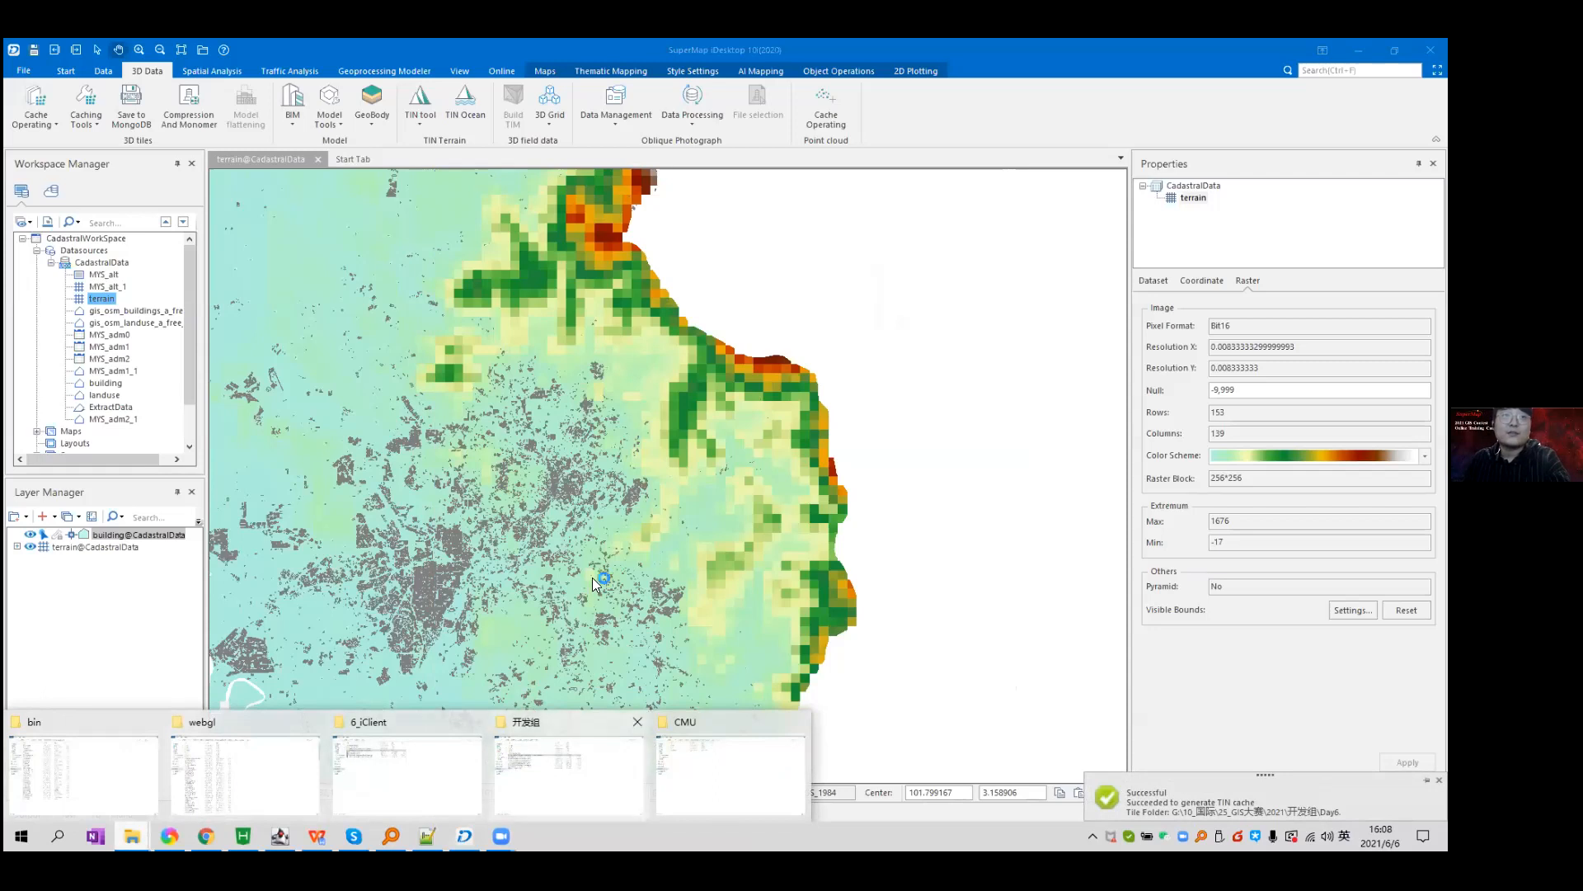
click(561, 775)
double_click(254, 190)
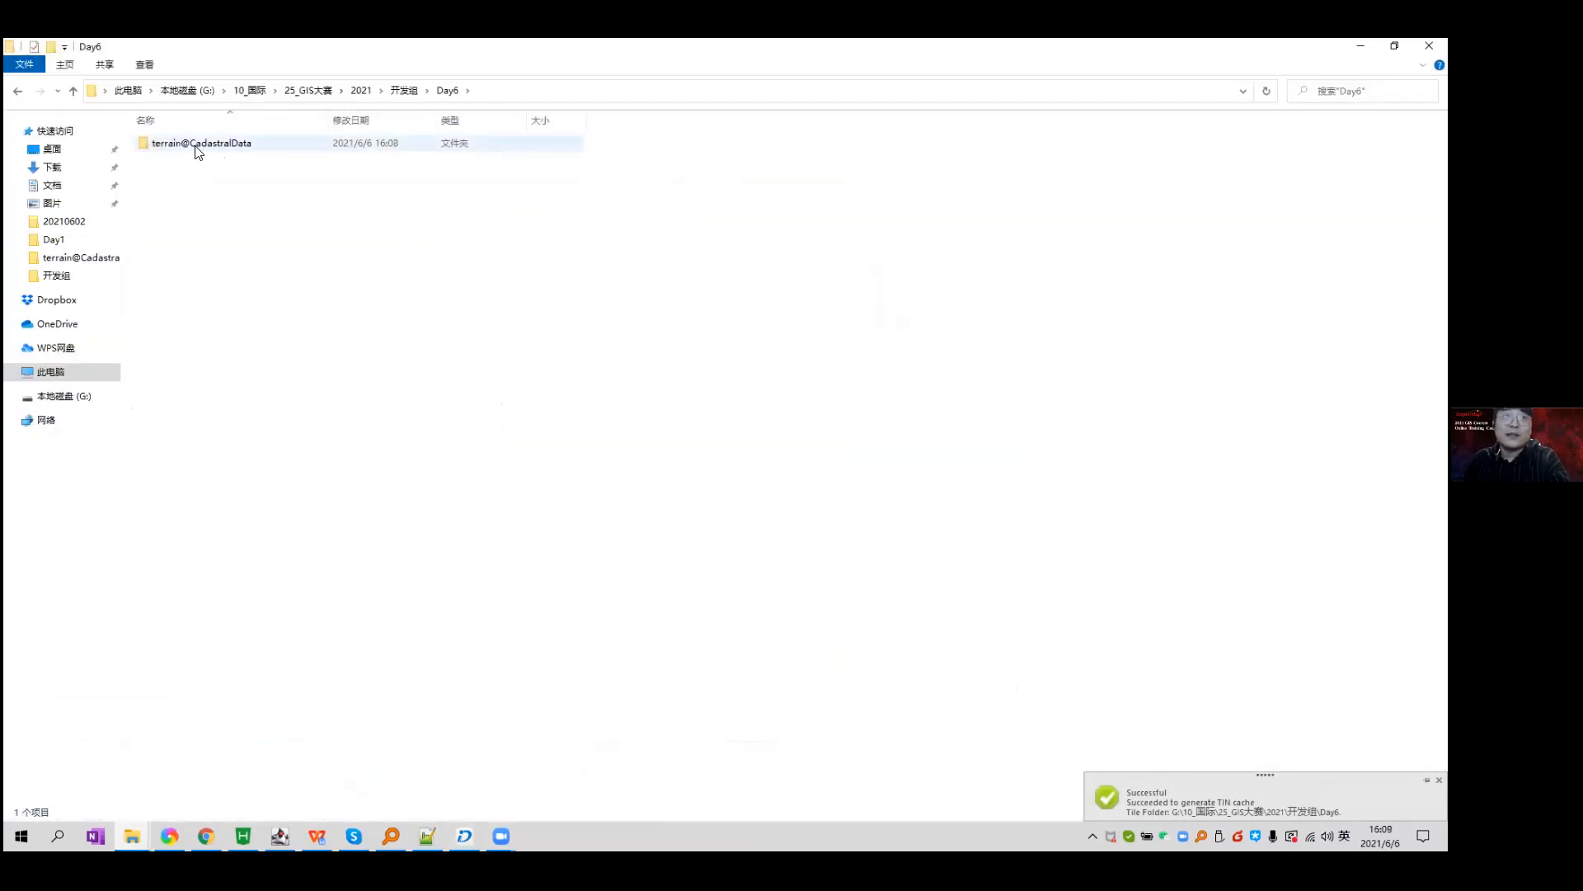
click(220, 147)
double_click(219, 147)
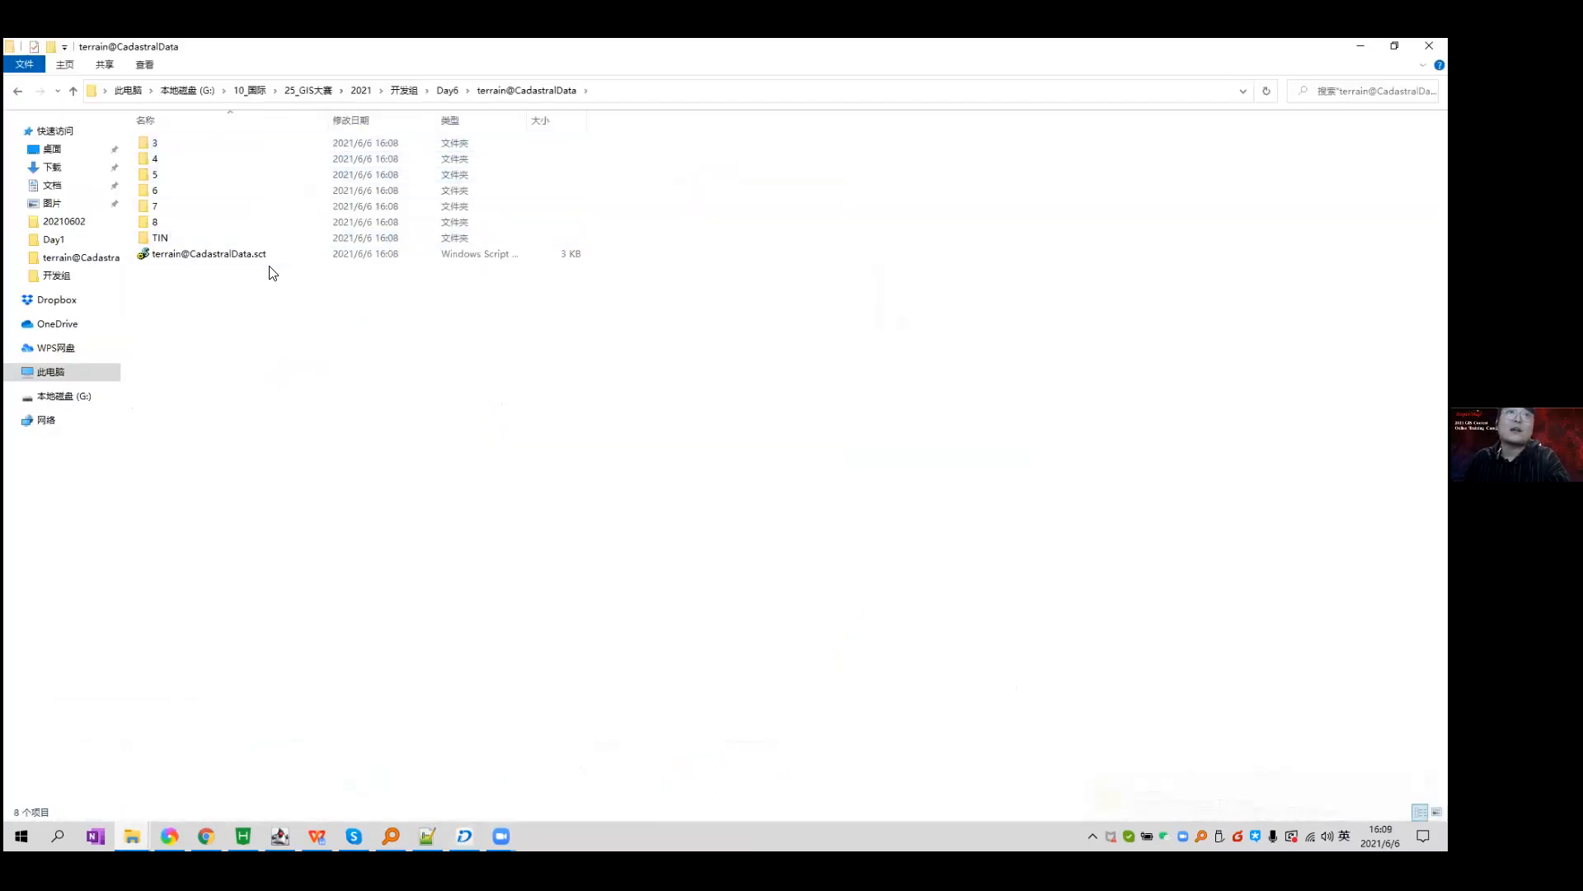
drag(287, 307, 306, 152)
click(308, 311)
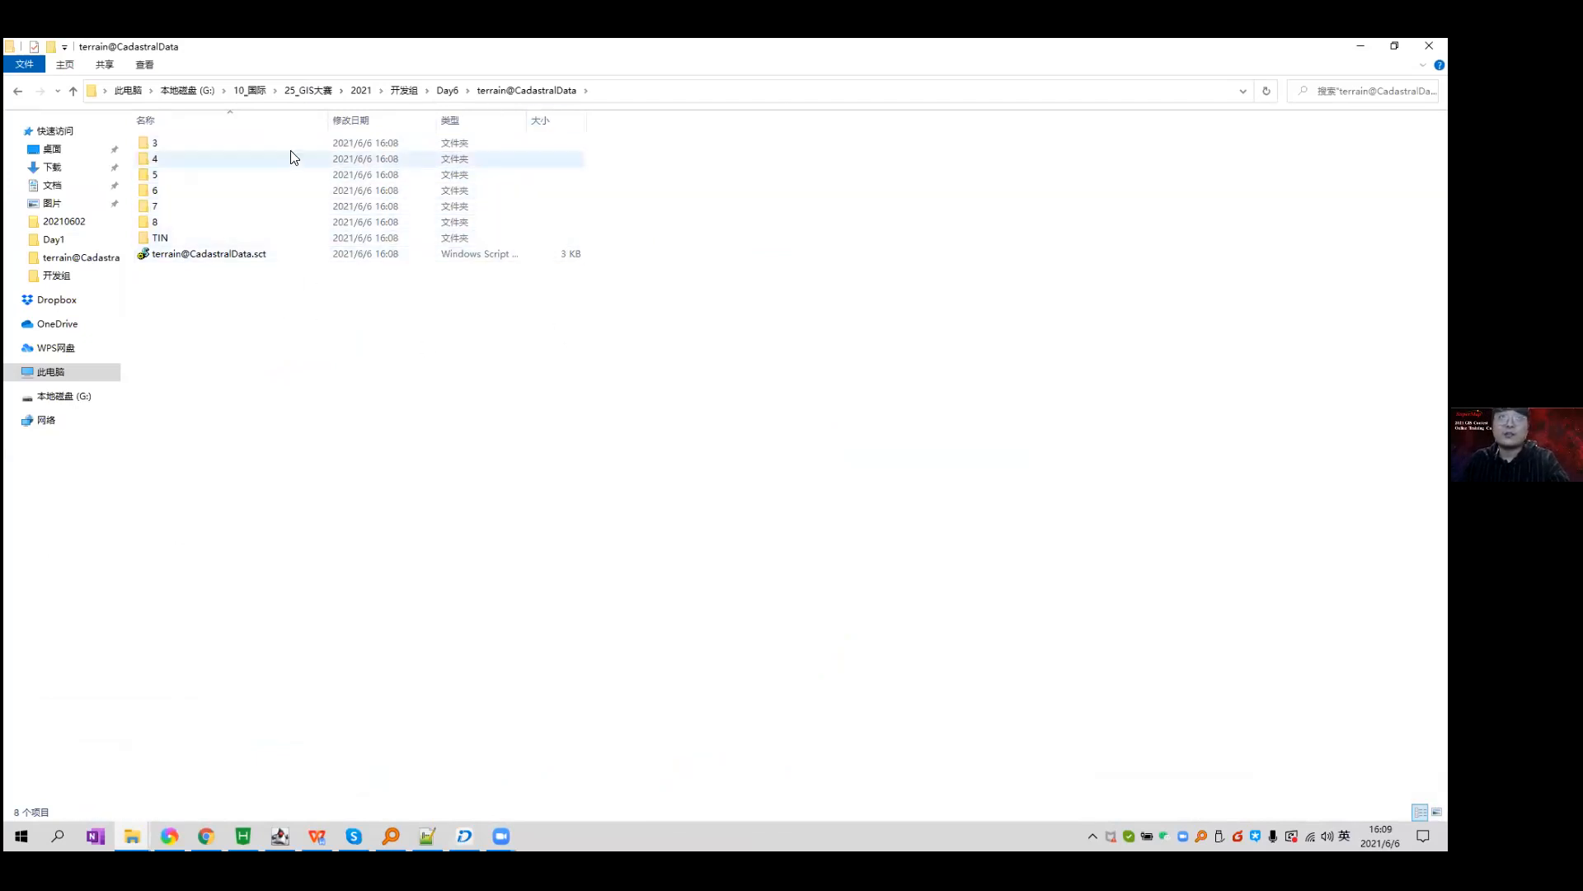
double_click(292, 155)
double_click(326, 145)
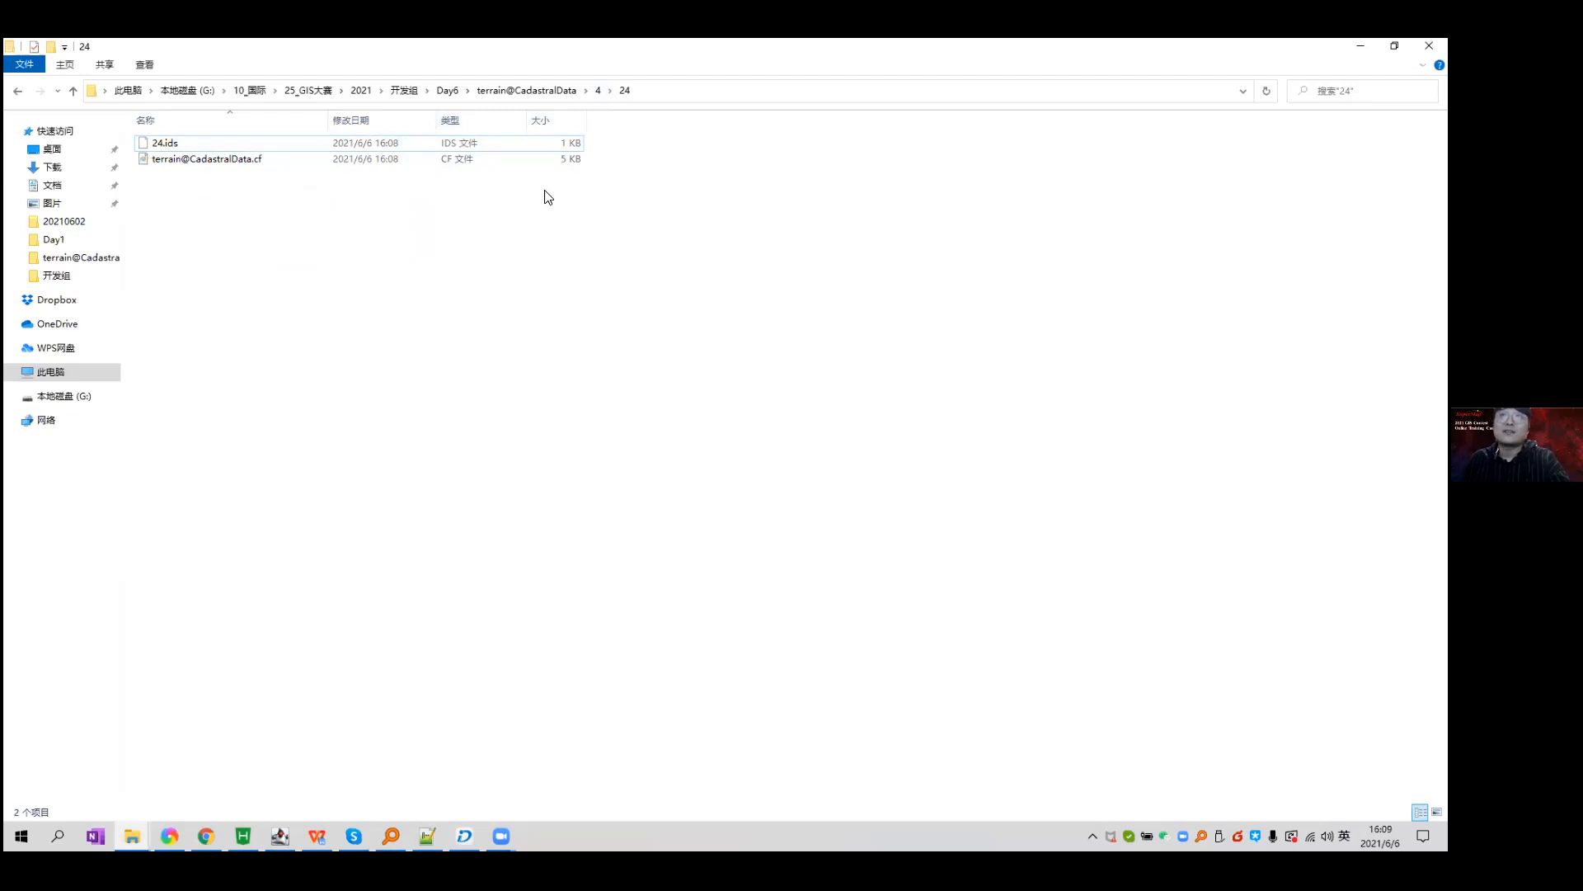
Return to terrain@CadastralData, select the .sct file and widen the type column.
click(526, 91)
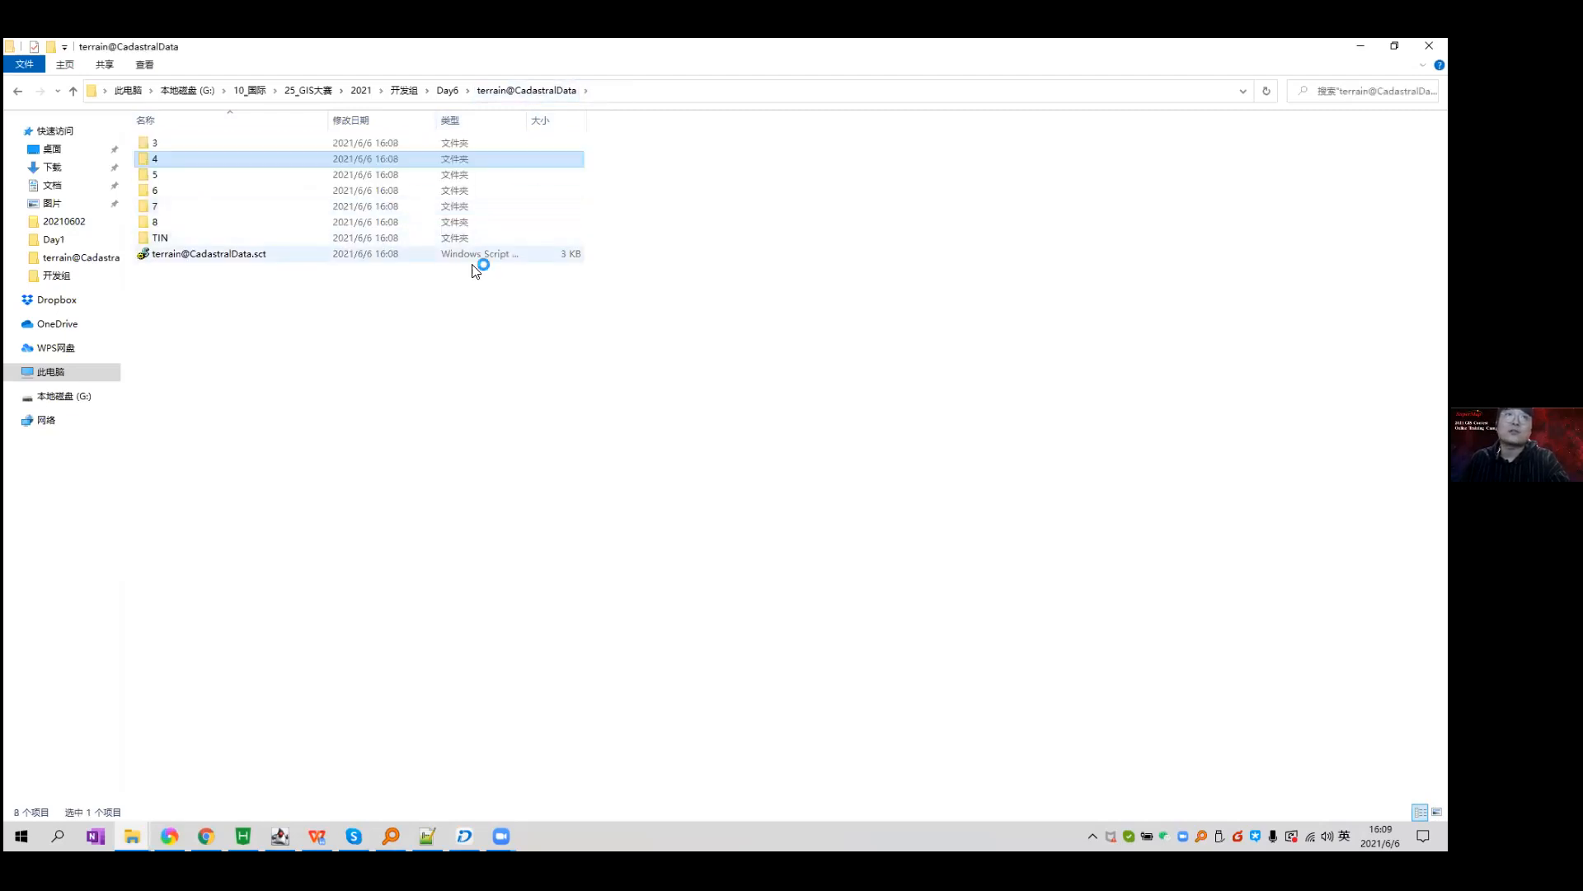
click(347, 289)
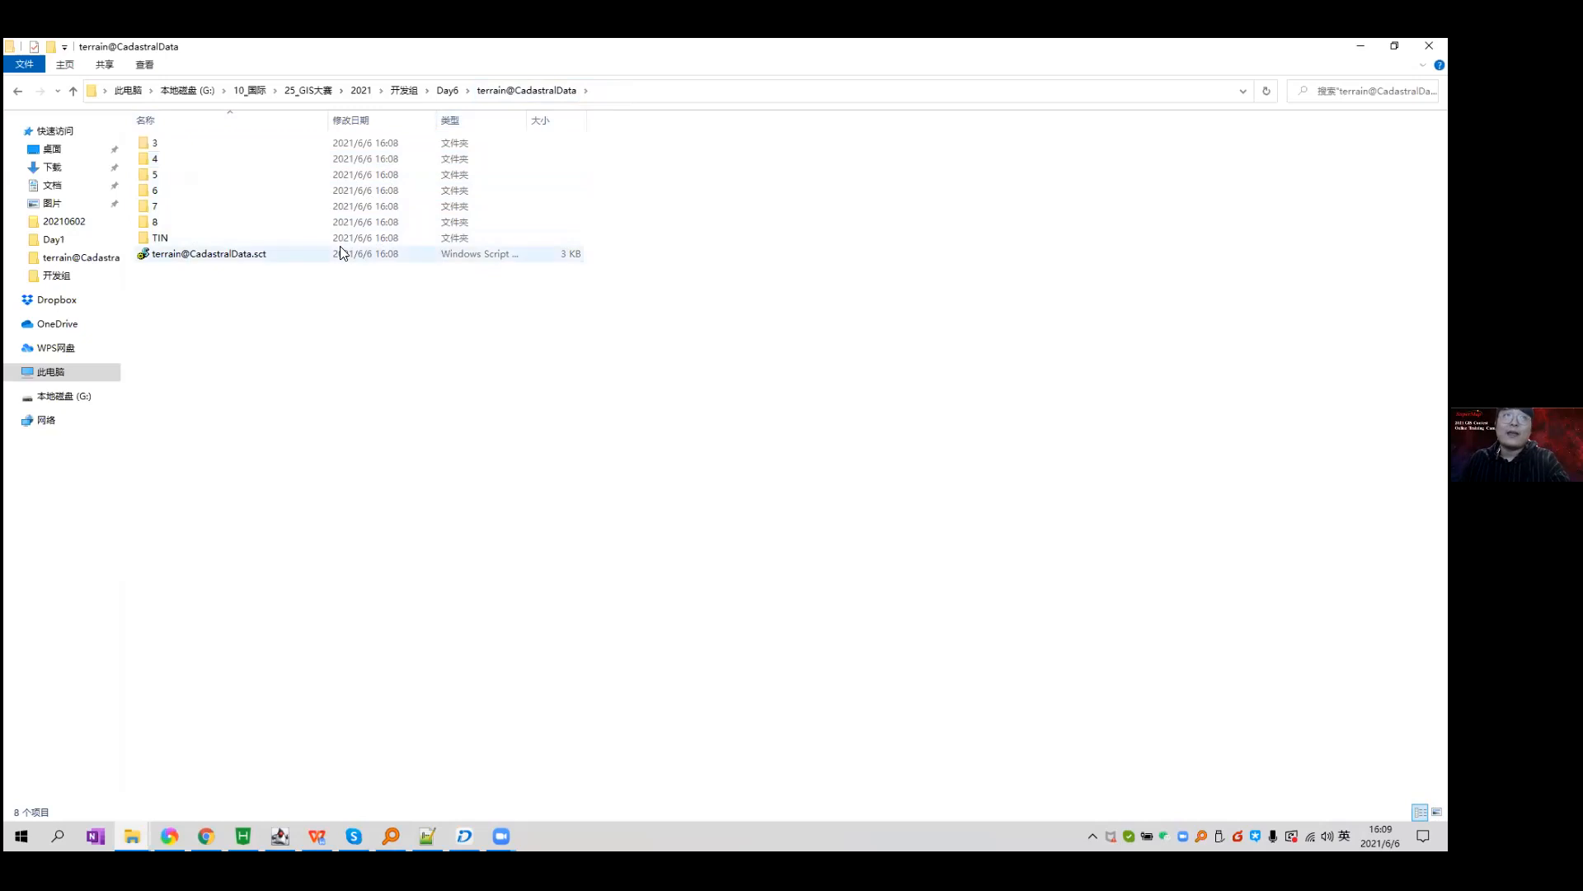
click(343, 254)
drag(529, 121, 599, 123)
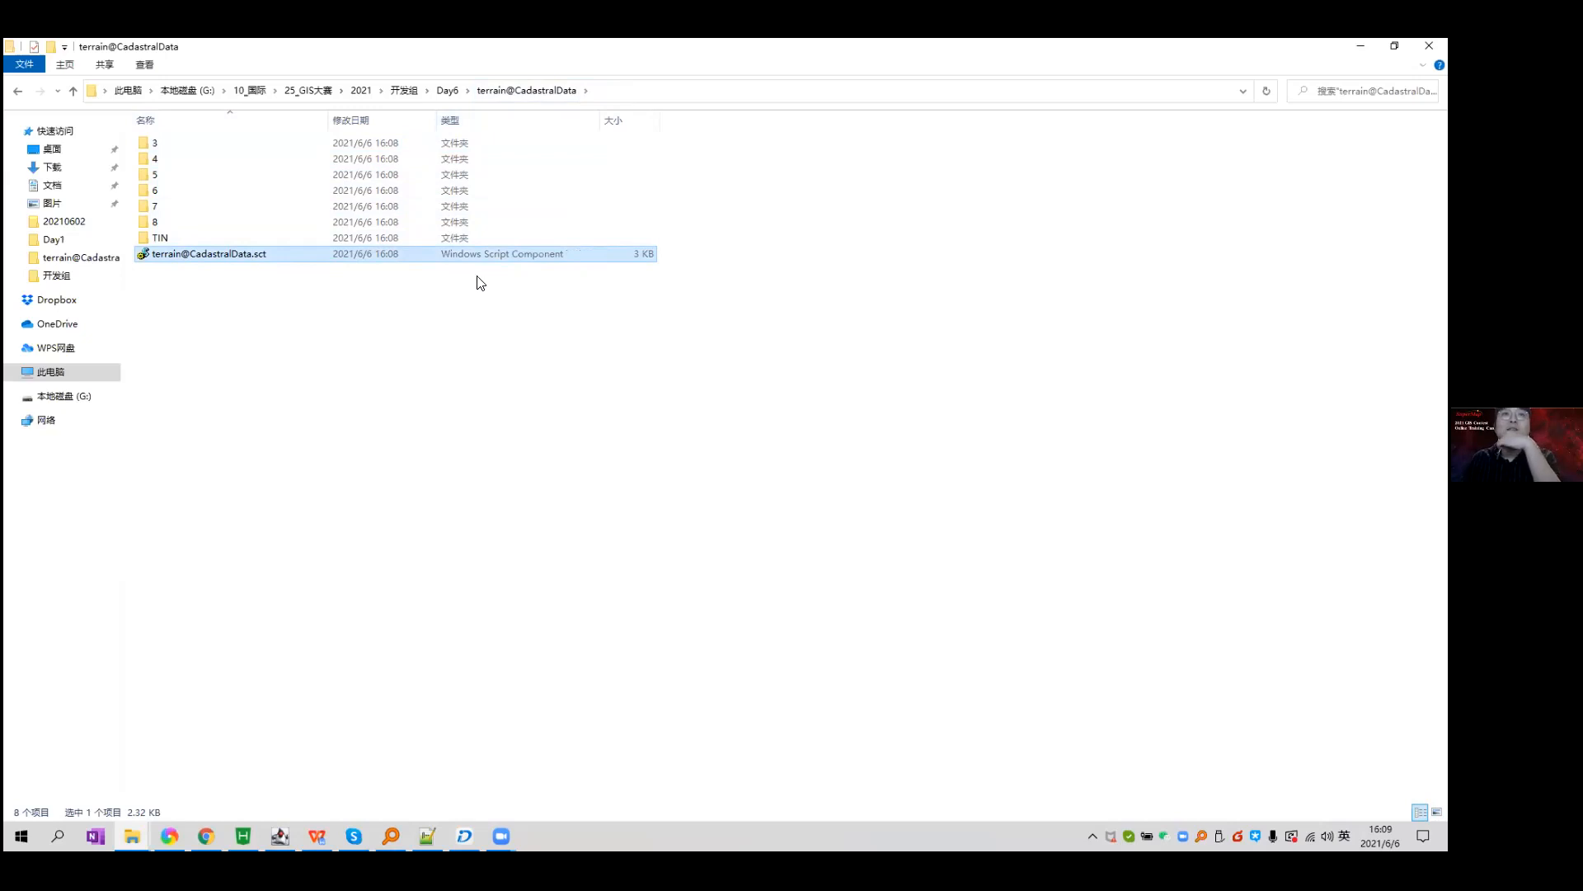
click(466, 300)
right_click(274, 256)
right_click(255, 254)
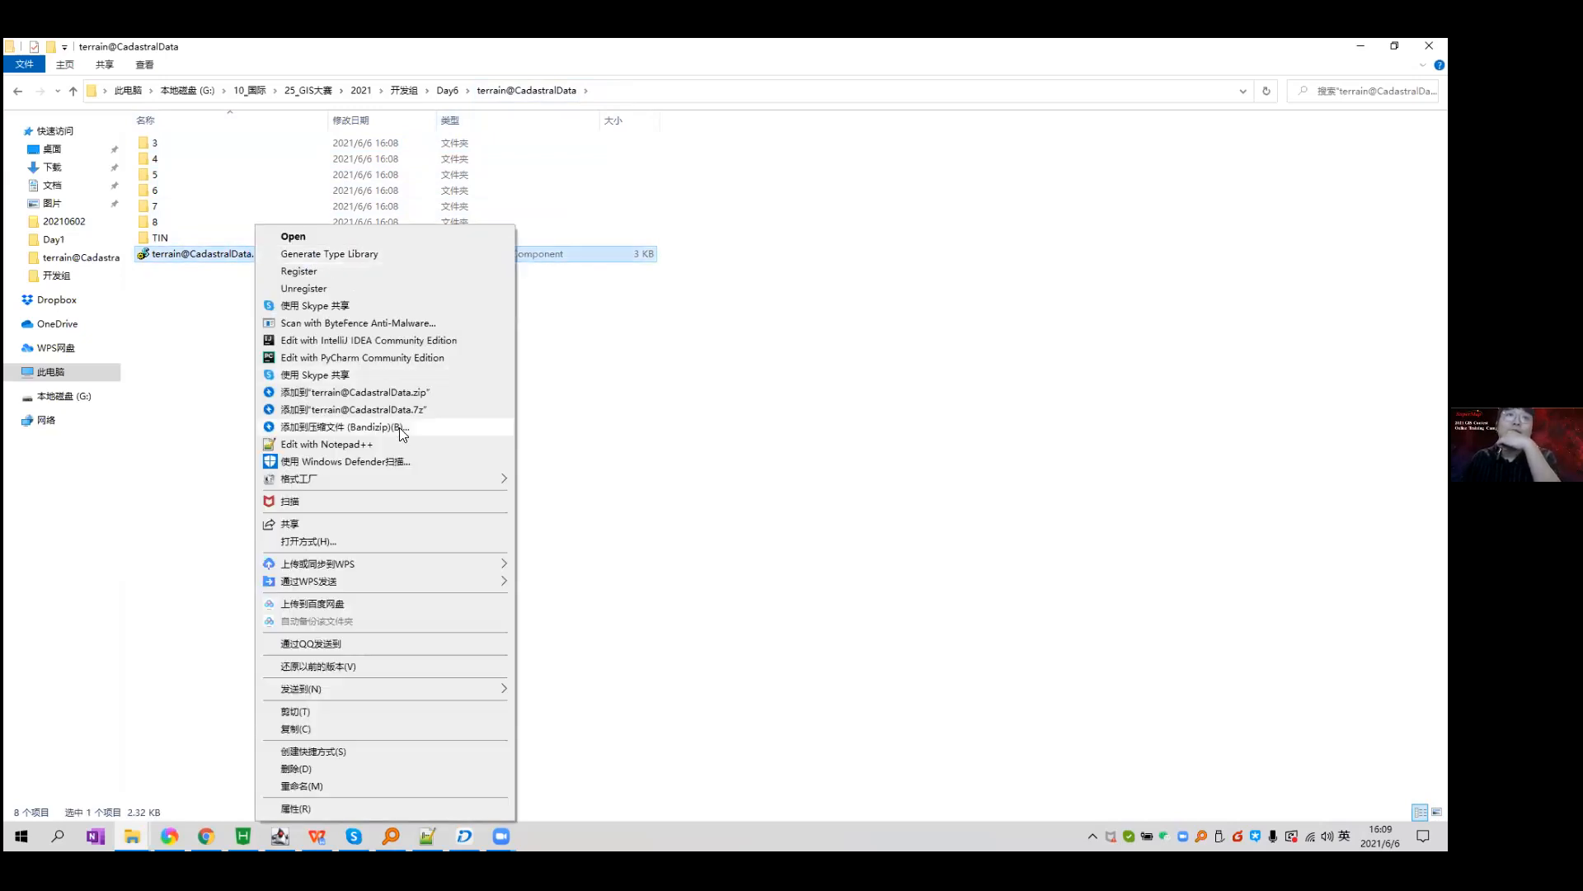
click(429, 444)
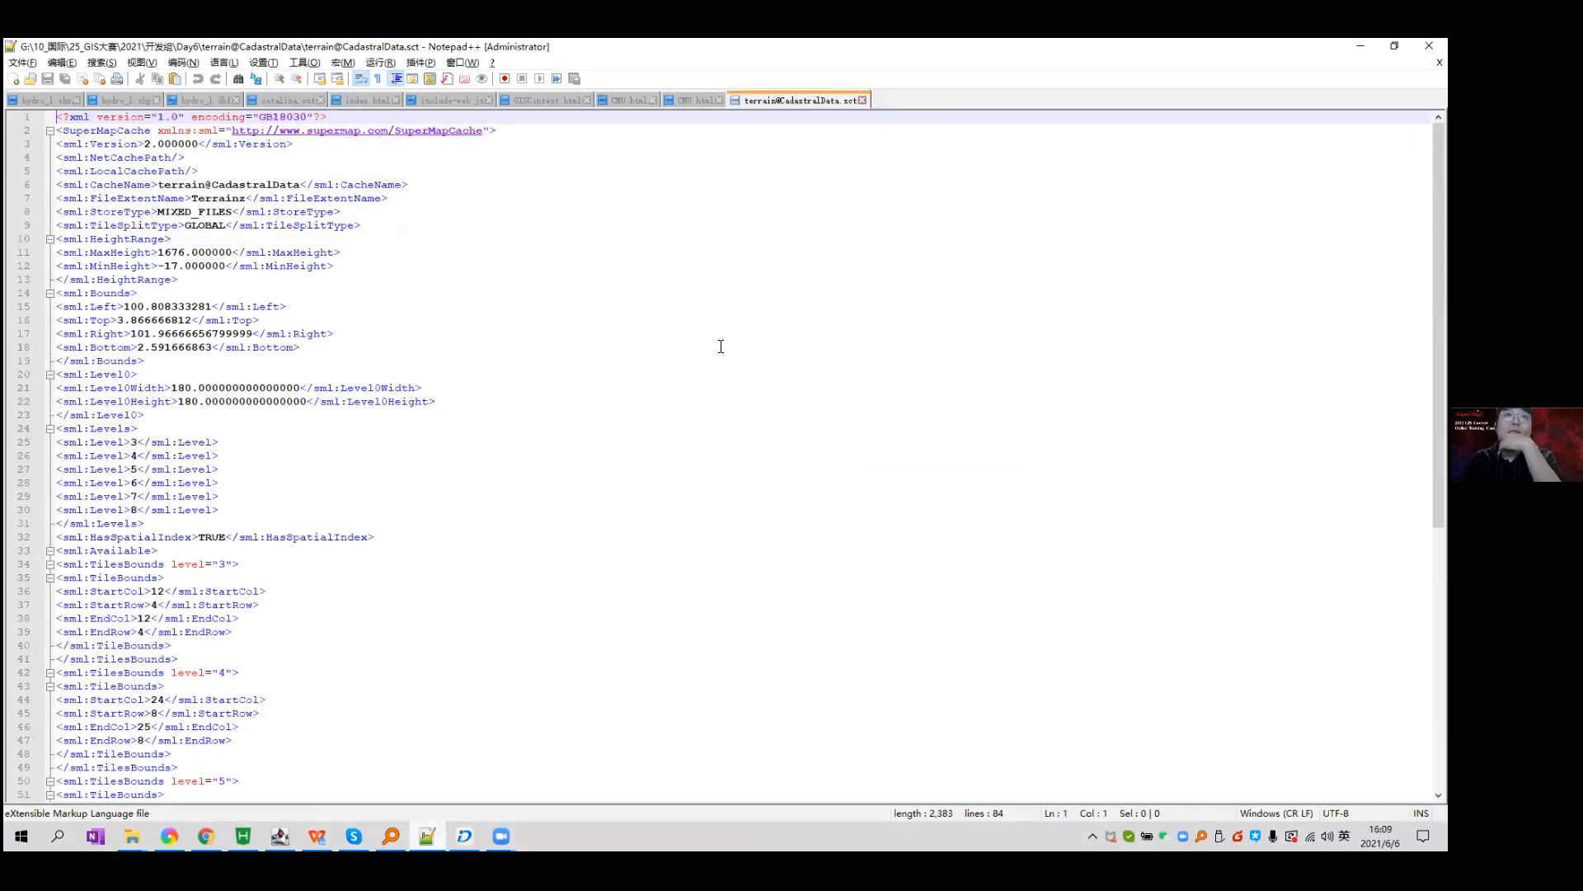
scroll(684, 380, down, 3)
scroll(684, 380, down, 8)
scroll(685, 380, up, 13)
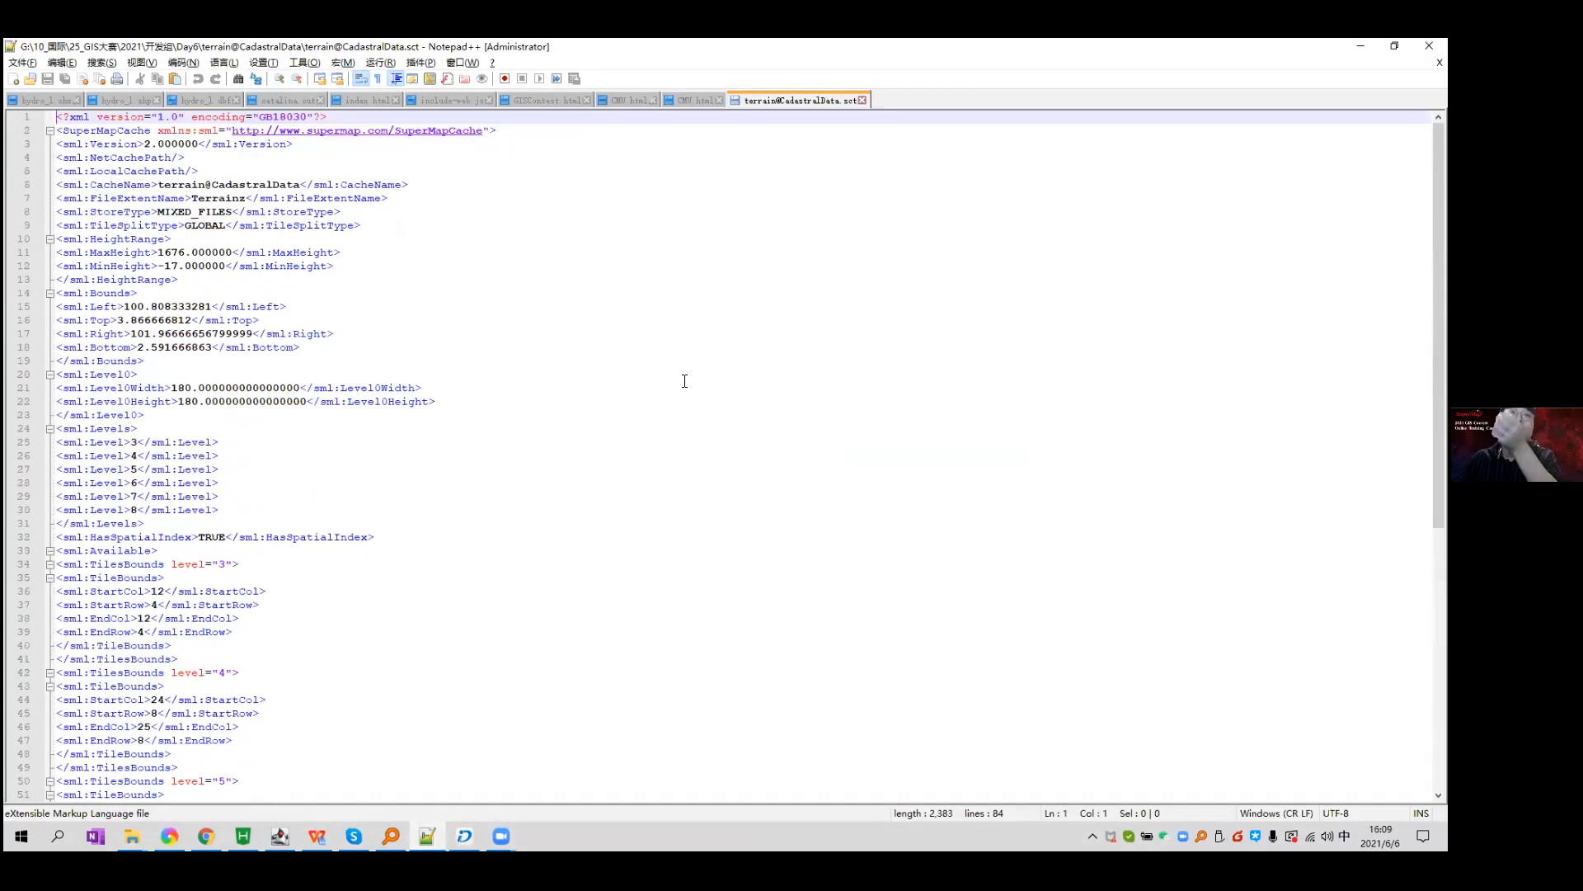
double_click(240, 185)
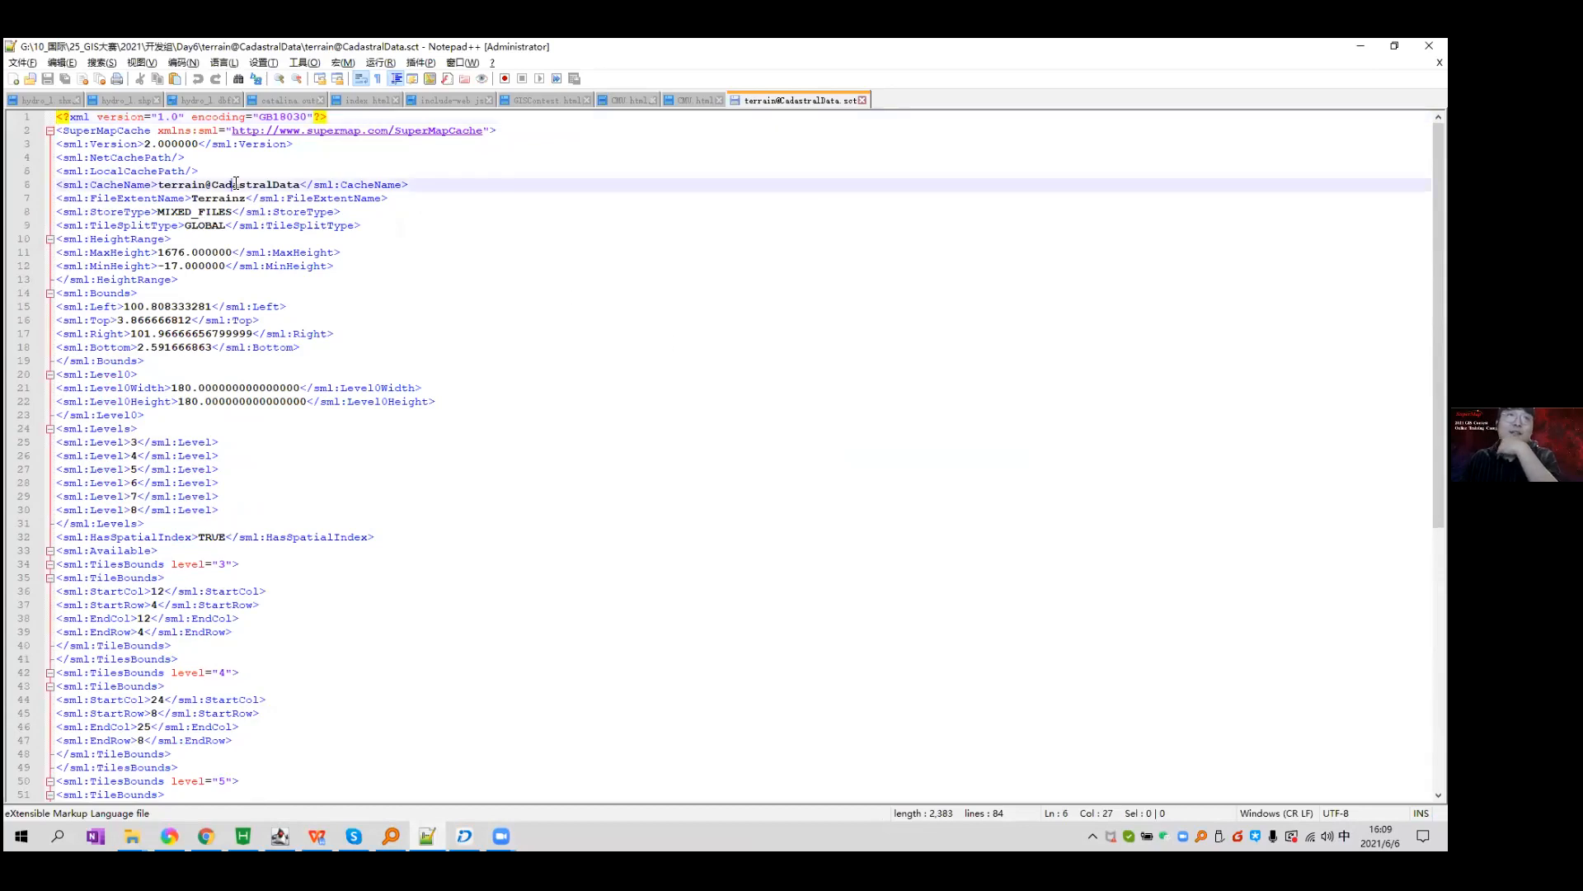
double_click(219, 198)
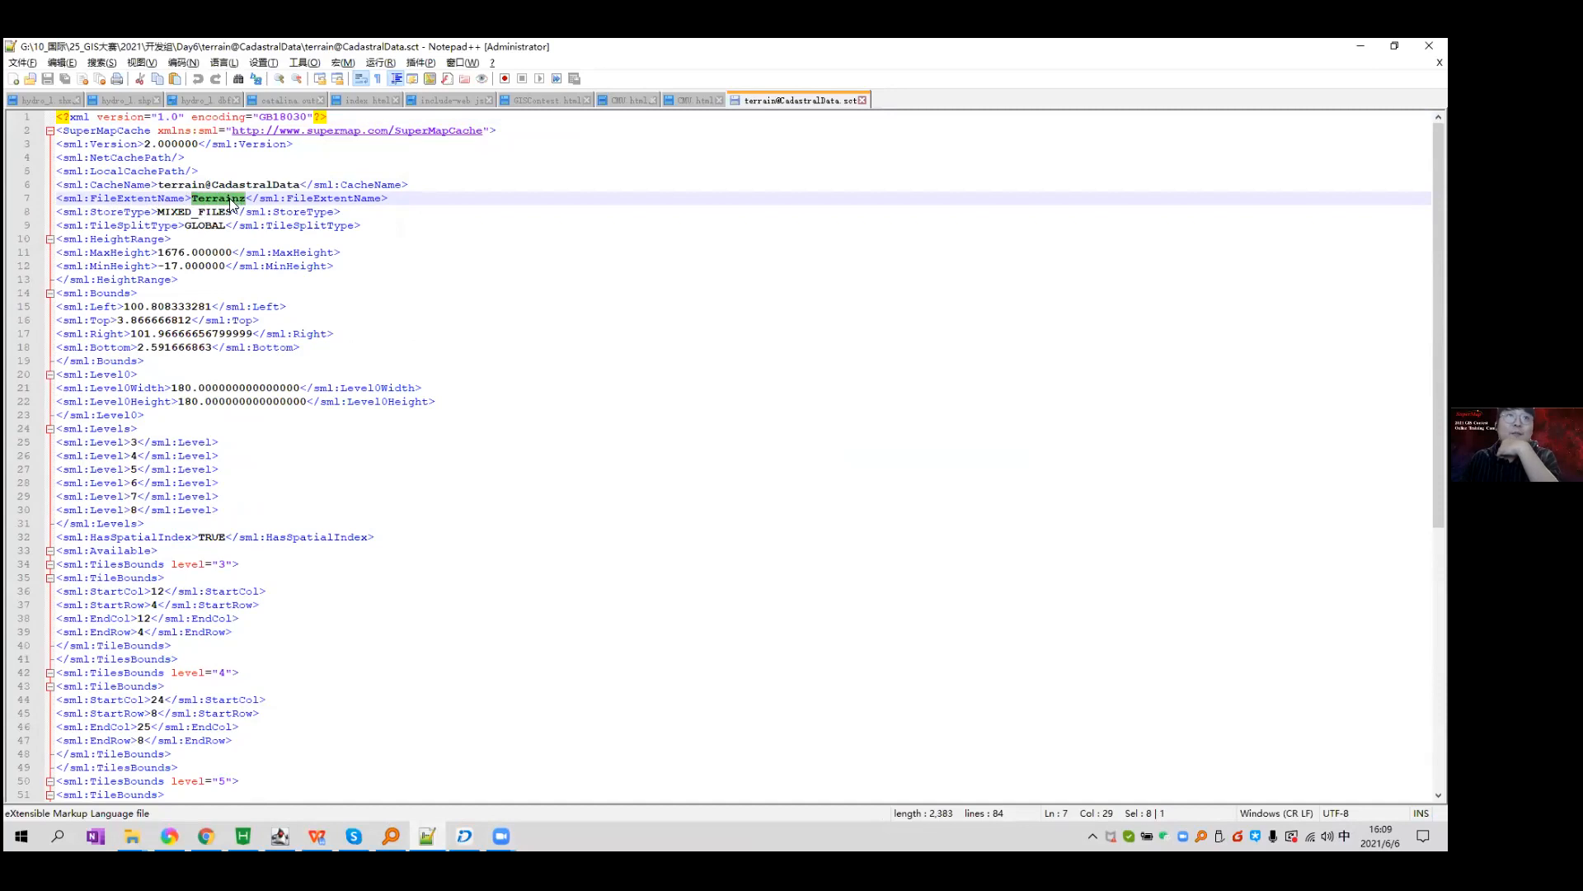
double_click(125, 212)
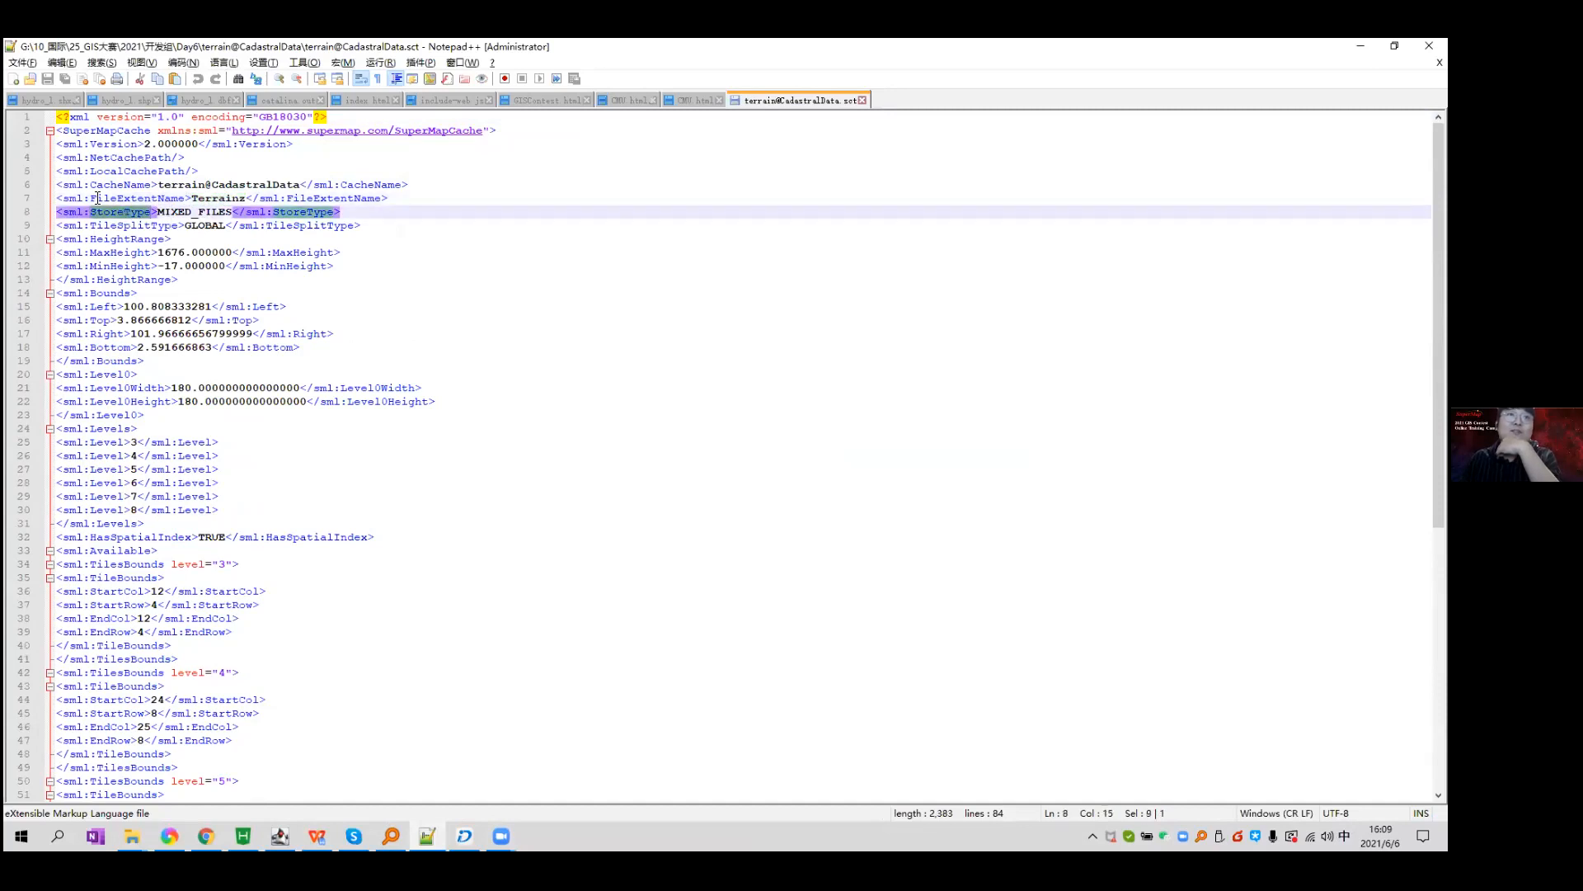
triple_click(112, 226)
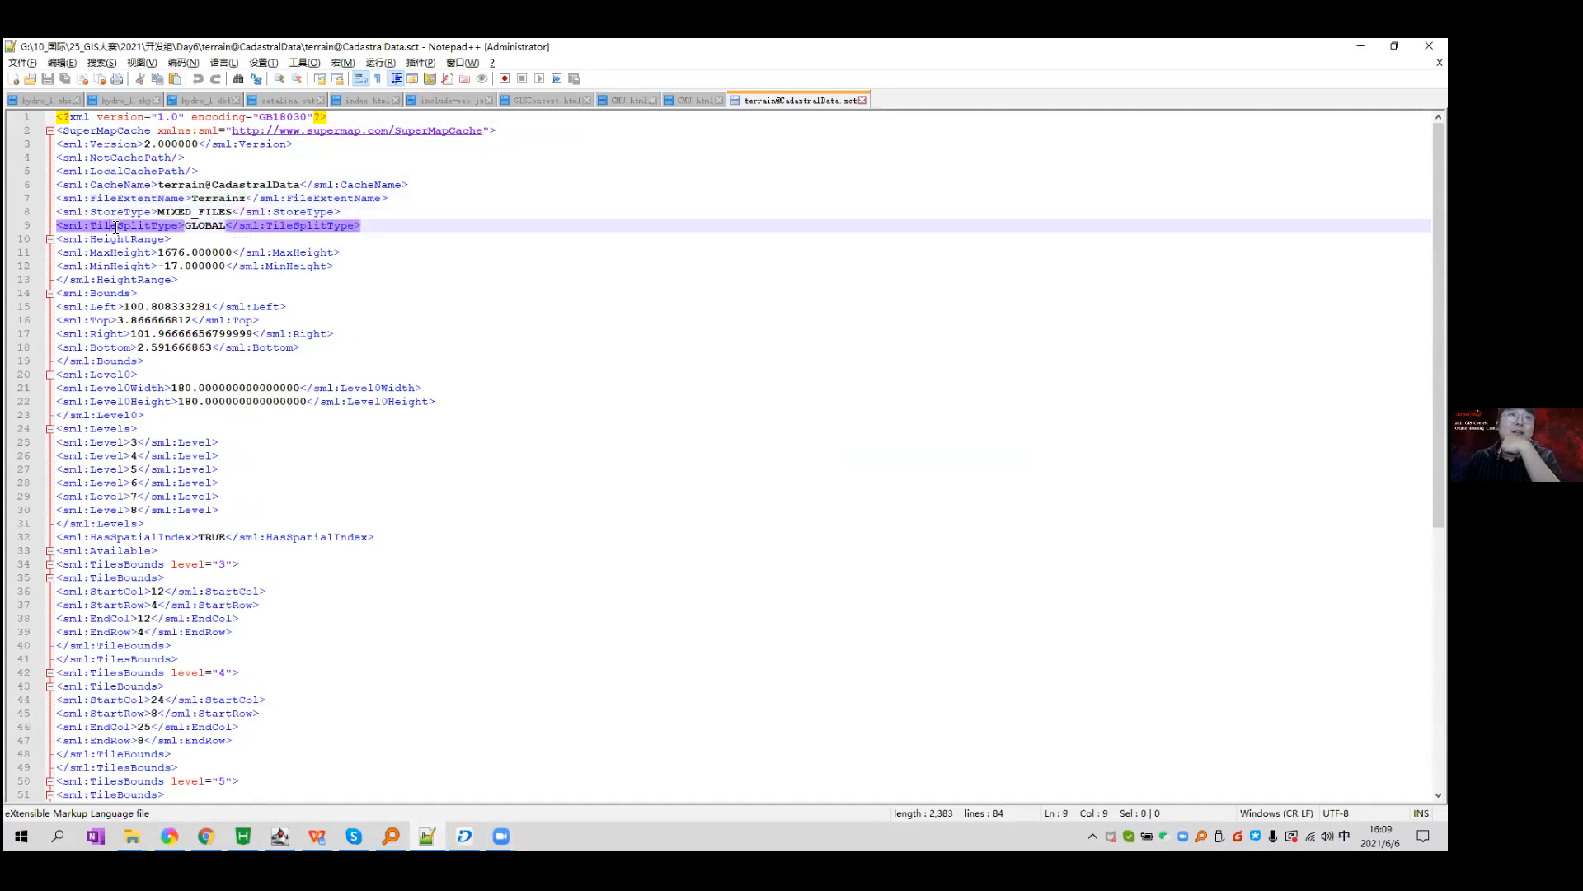
click(193, 225)
Review the Levels range 3 to 8 and their tile bounds, then close Notepad++.
scroll(439, 323, down, 9)
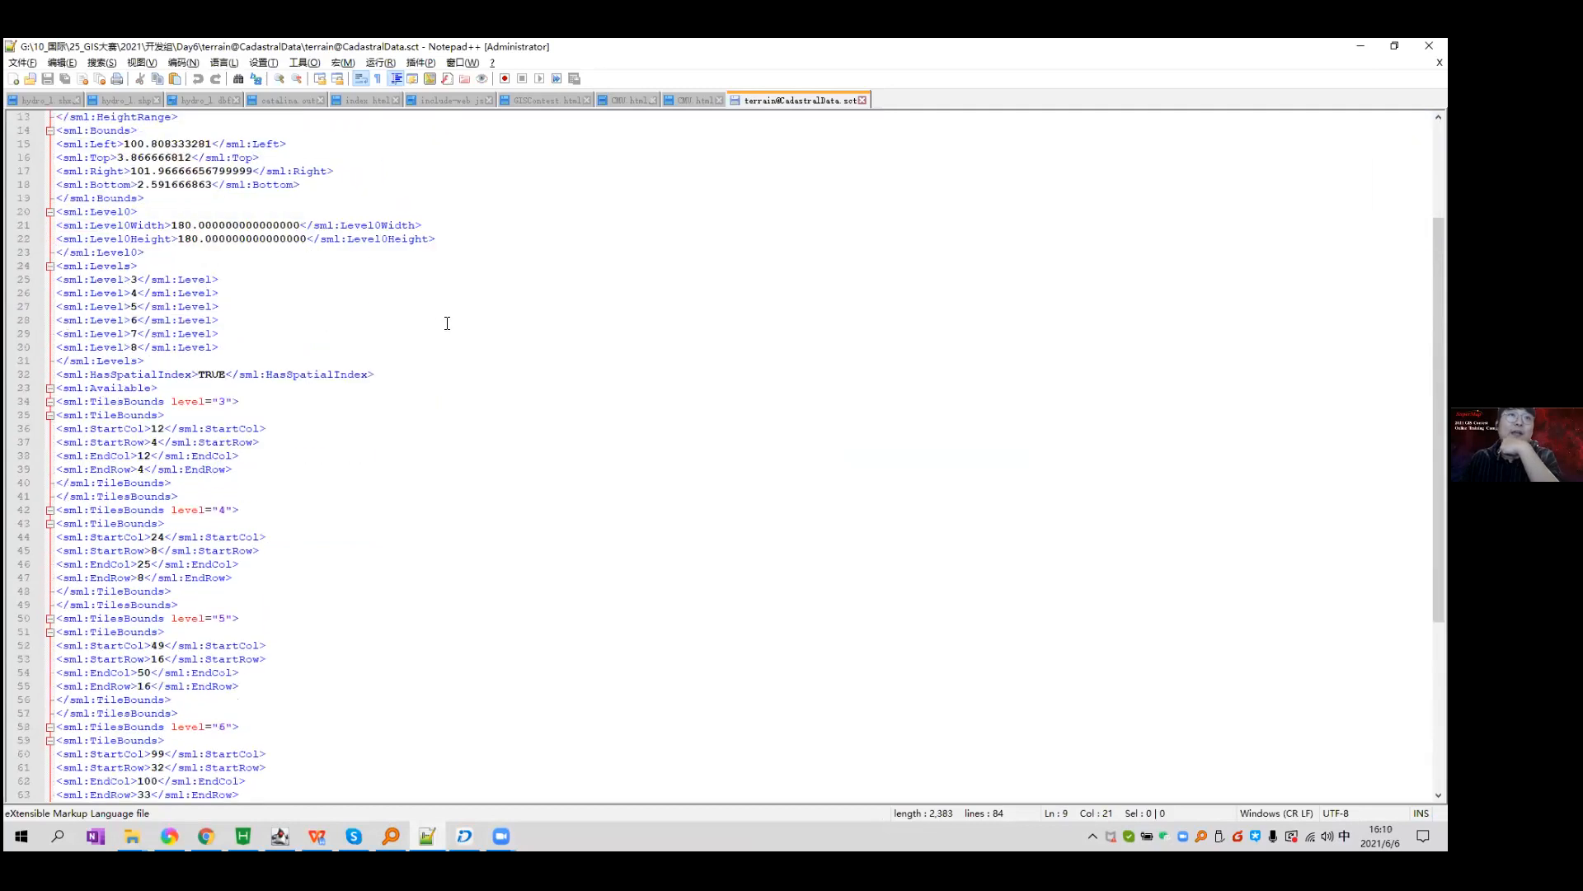
scroll(249, 312, up, 3)
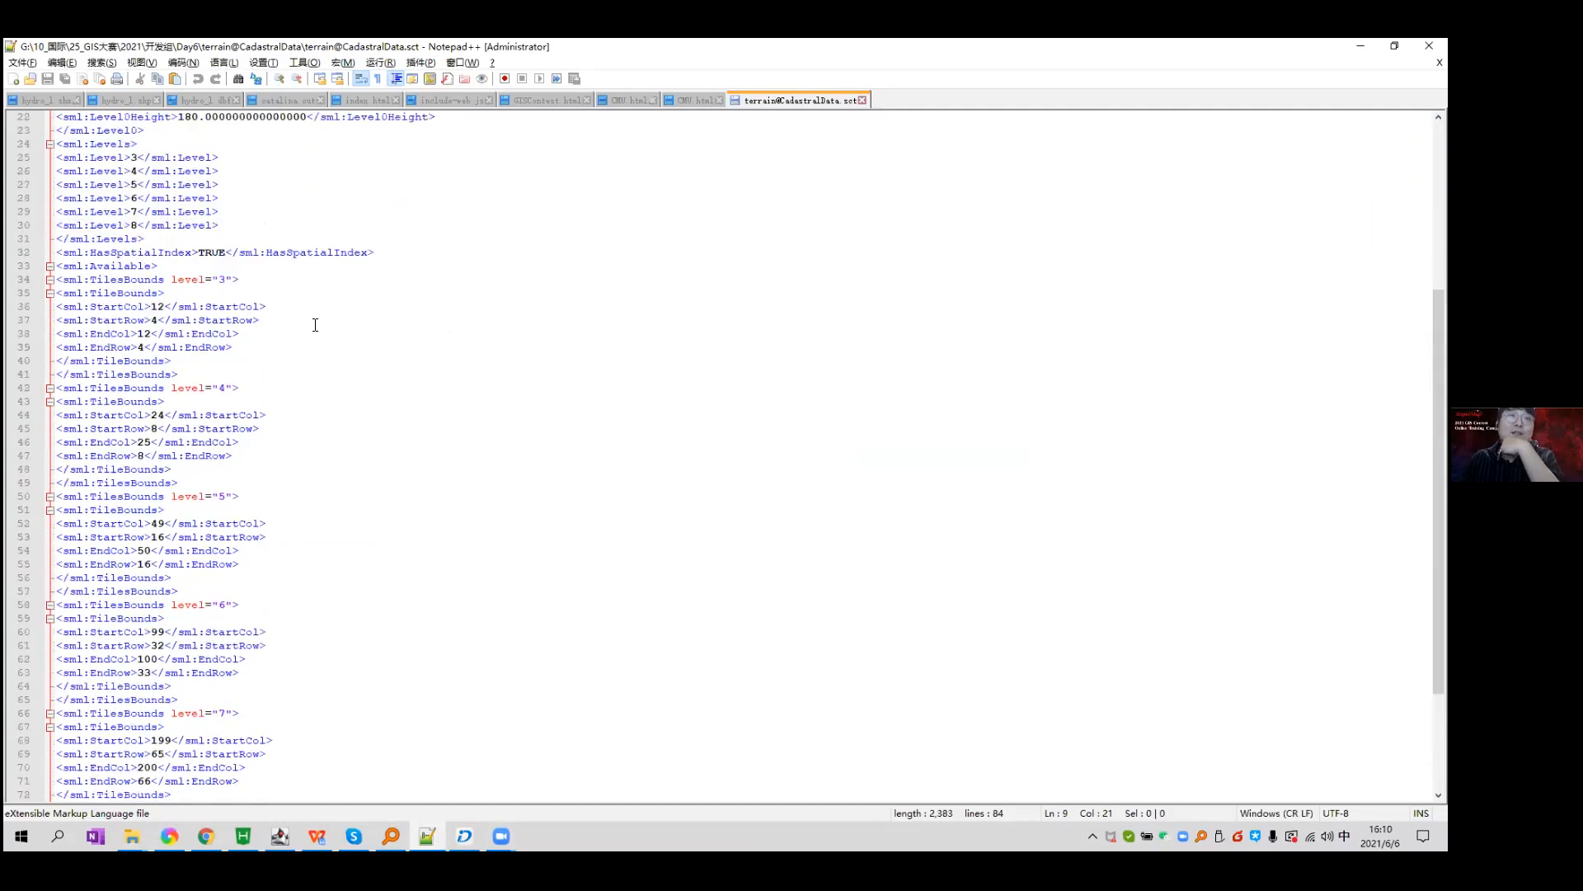
drag(76, 198, 536, 632)
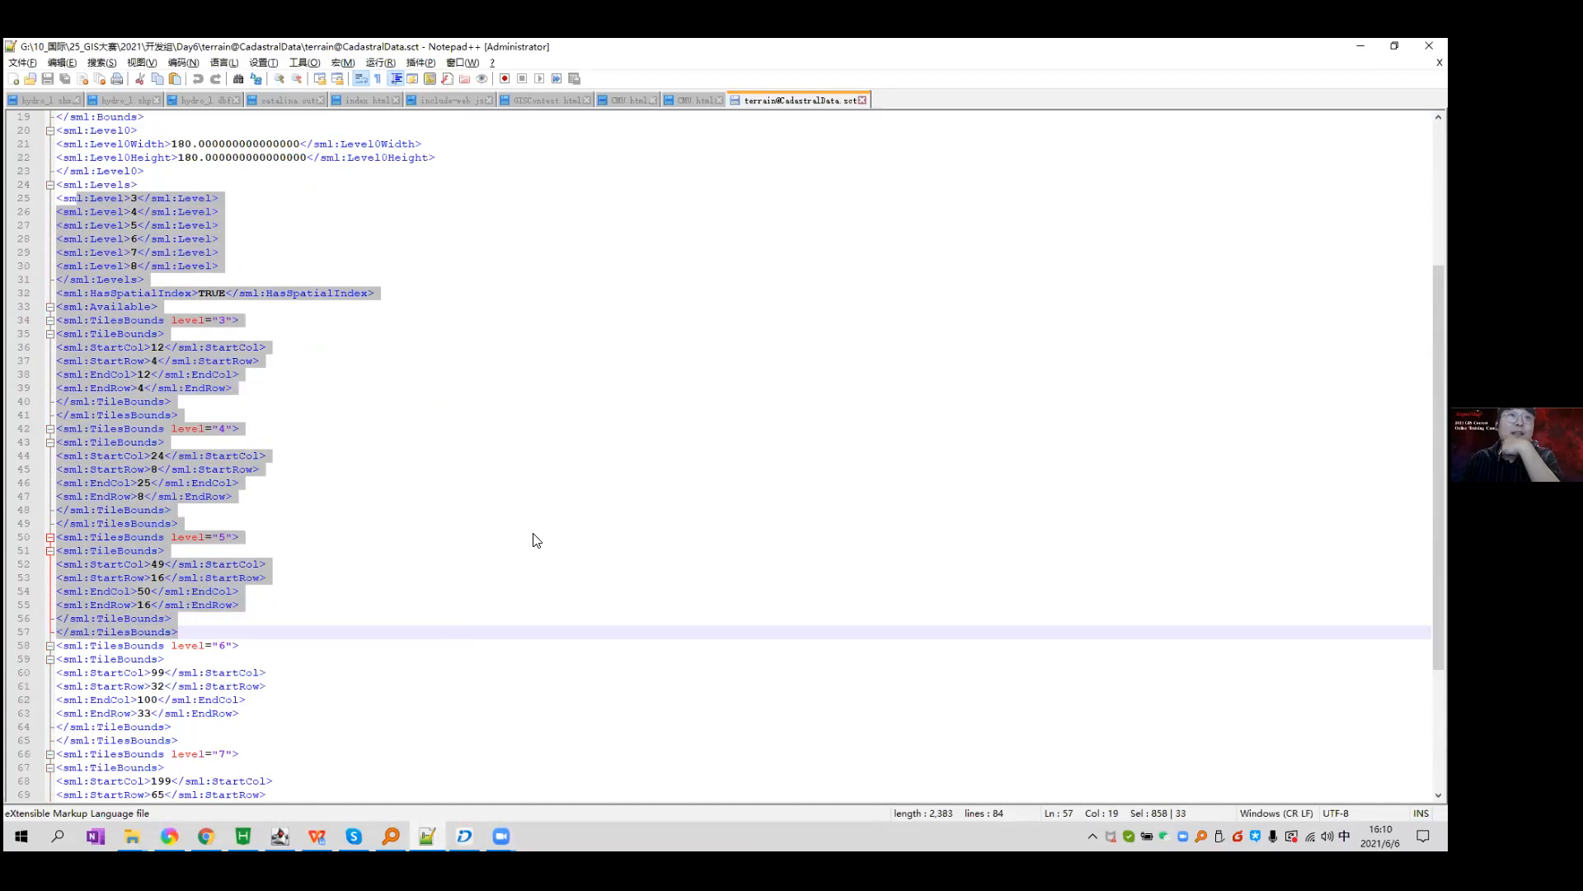
click(535, 537)
double_click(121, 186)
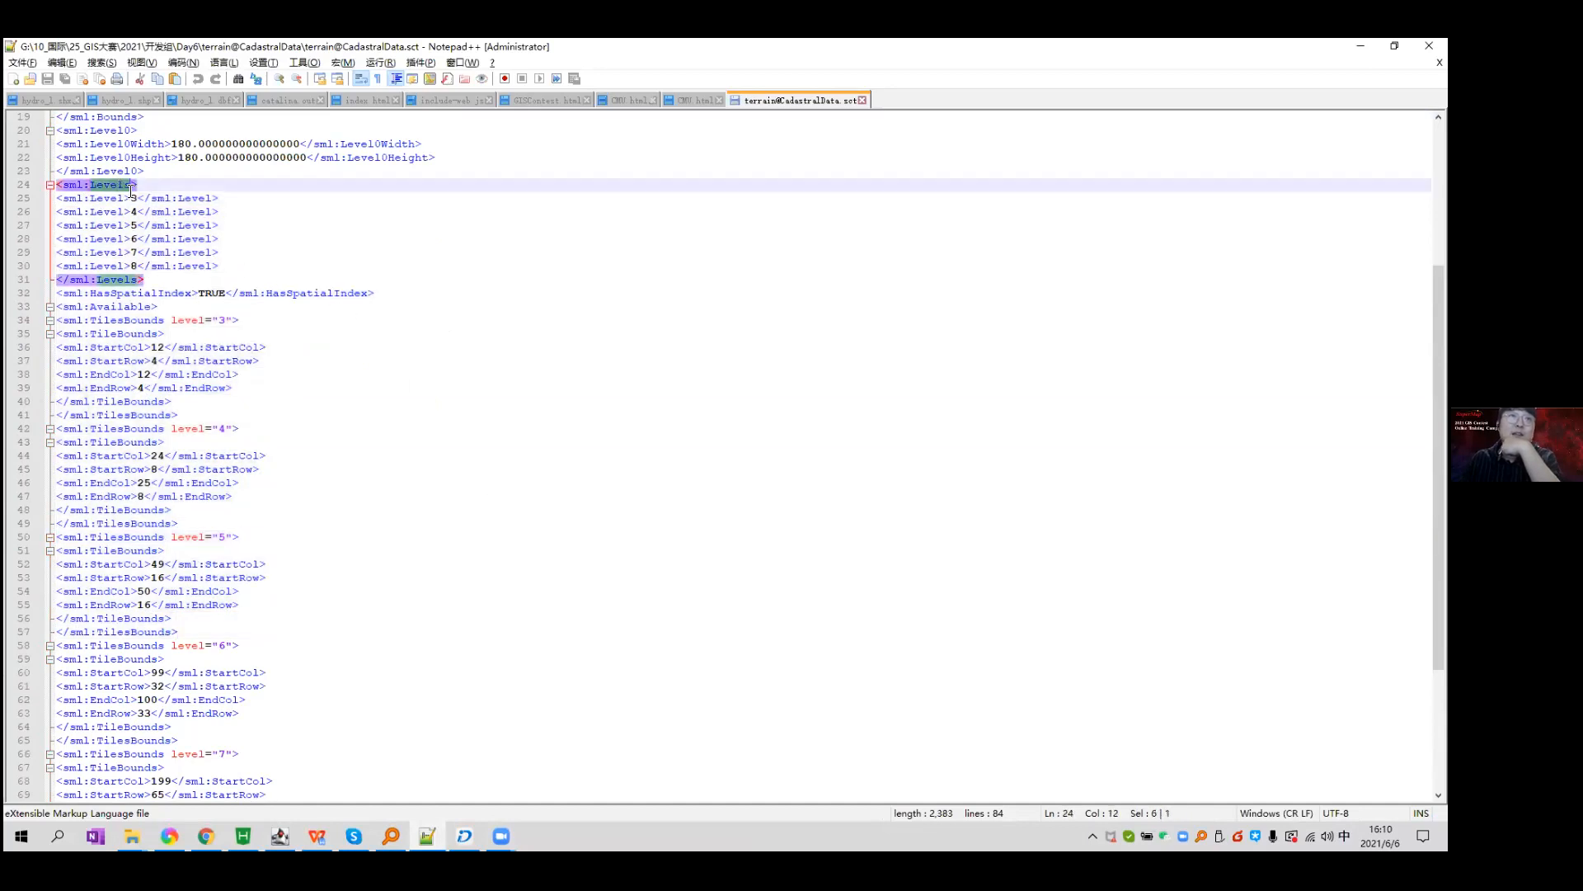
double_click(135, 199)
double_click(134, 266)
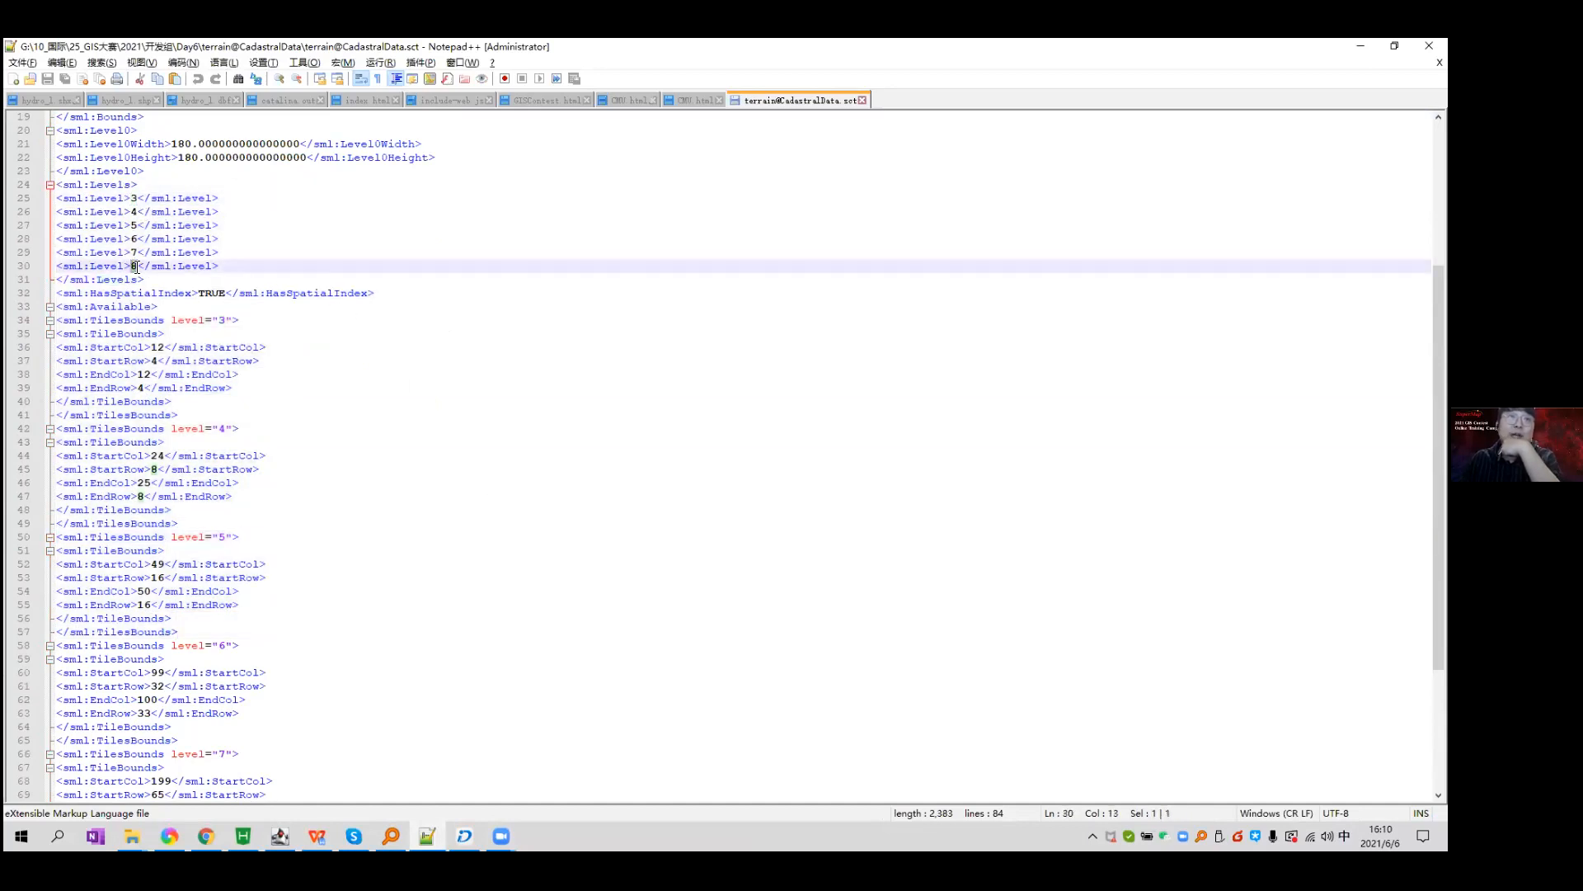
double_click(221, 320)
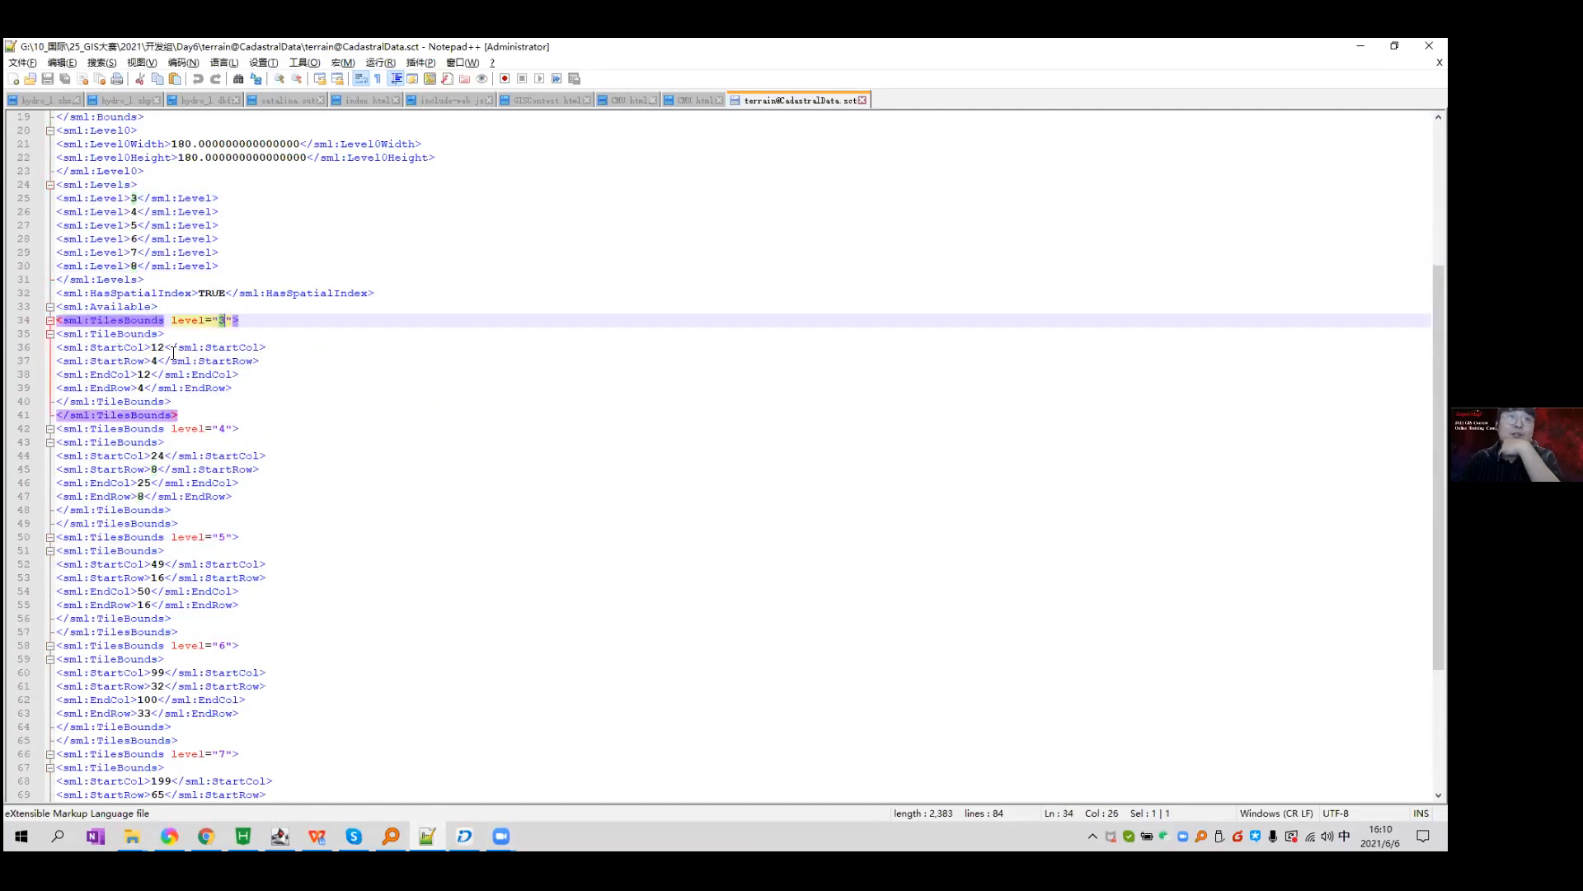
scroll(177, 353, down, 2)
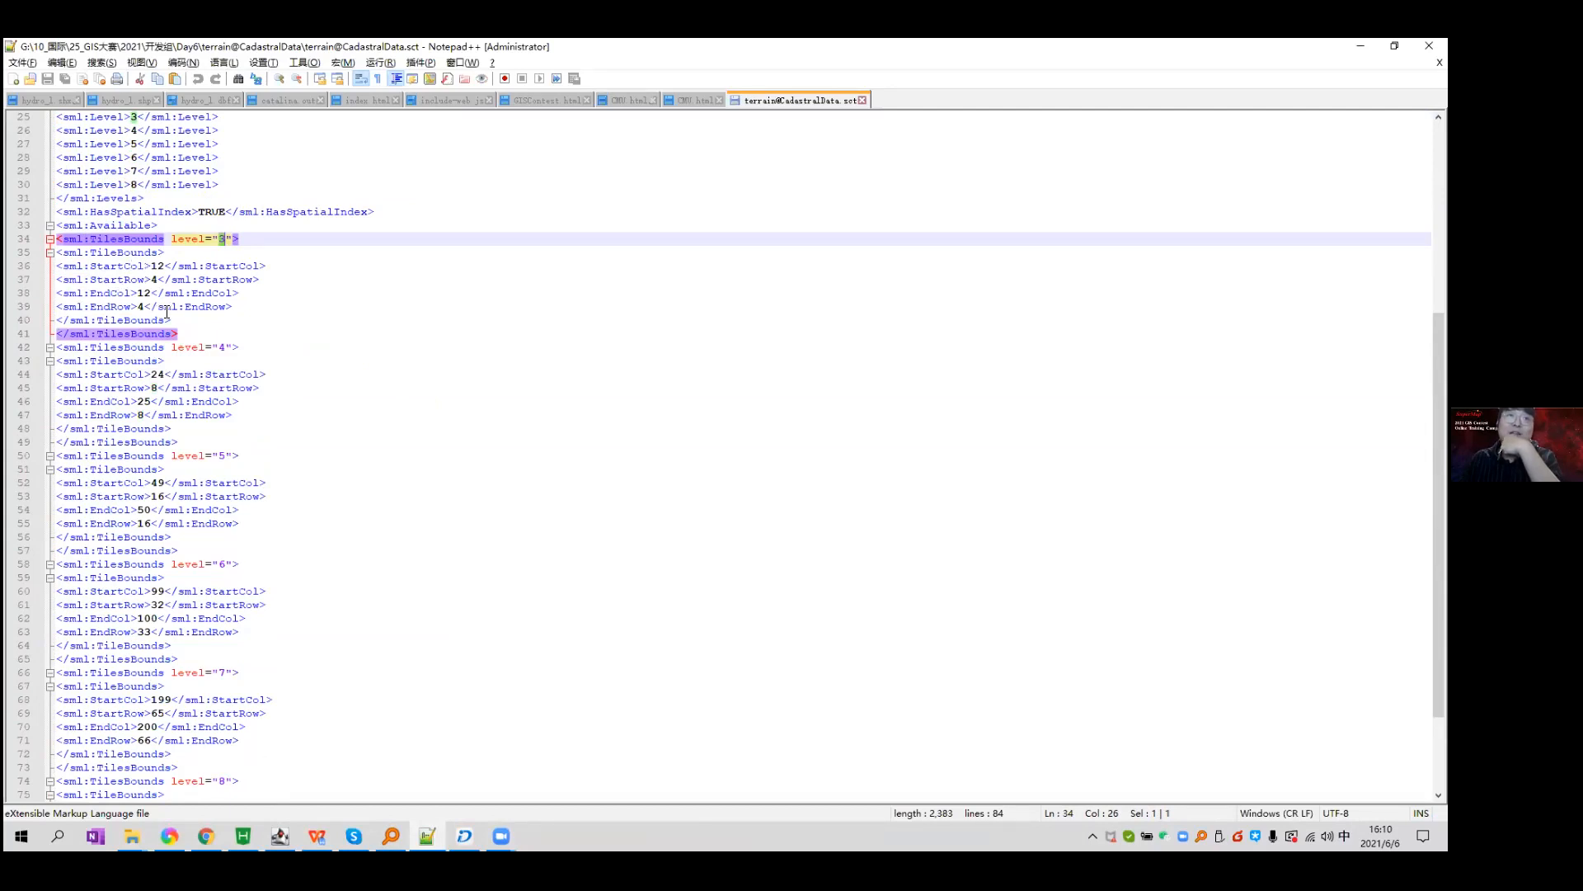
scroll(302, 292, down, 3)
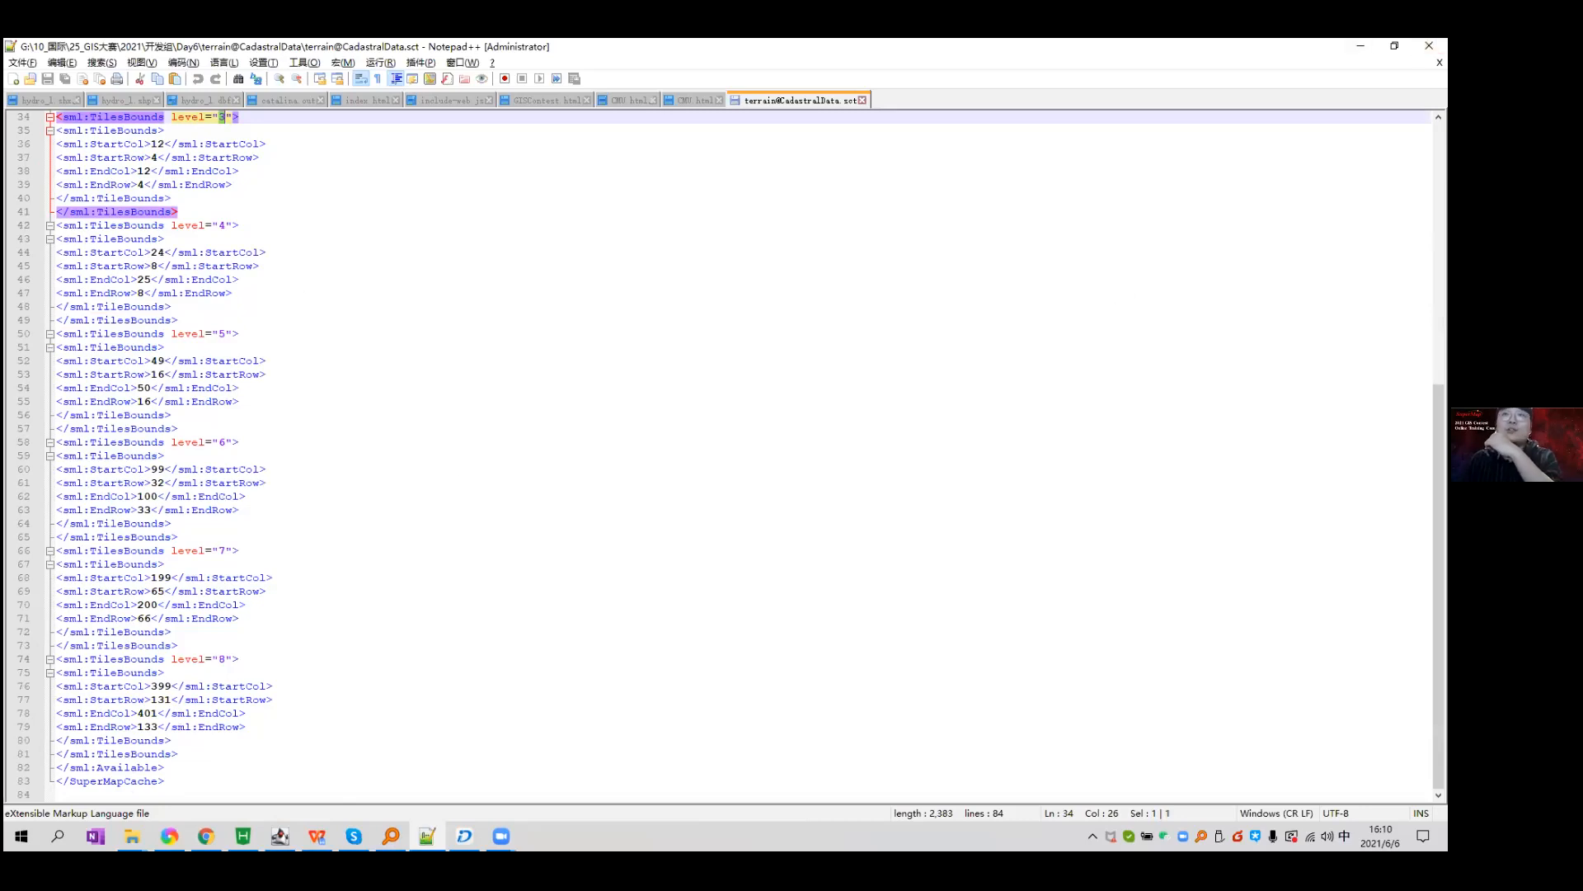
key(alt+F4)
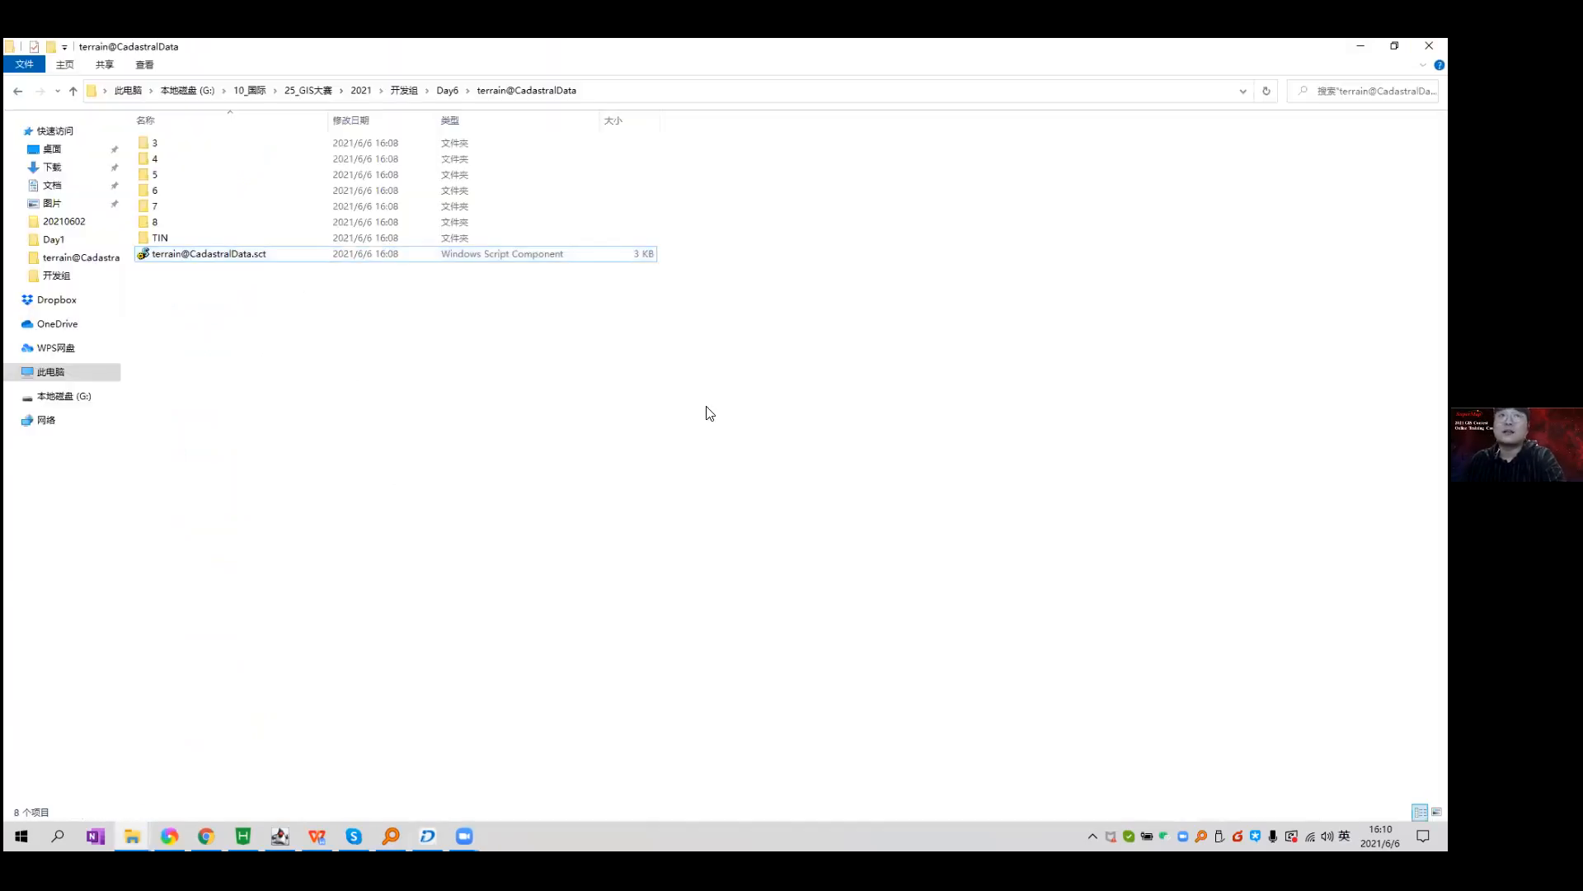
Select and deselect the .sct file, then return to SuperMap iDesktop.
click(279, 260)
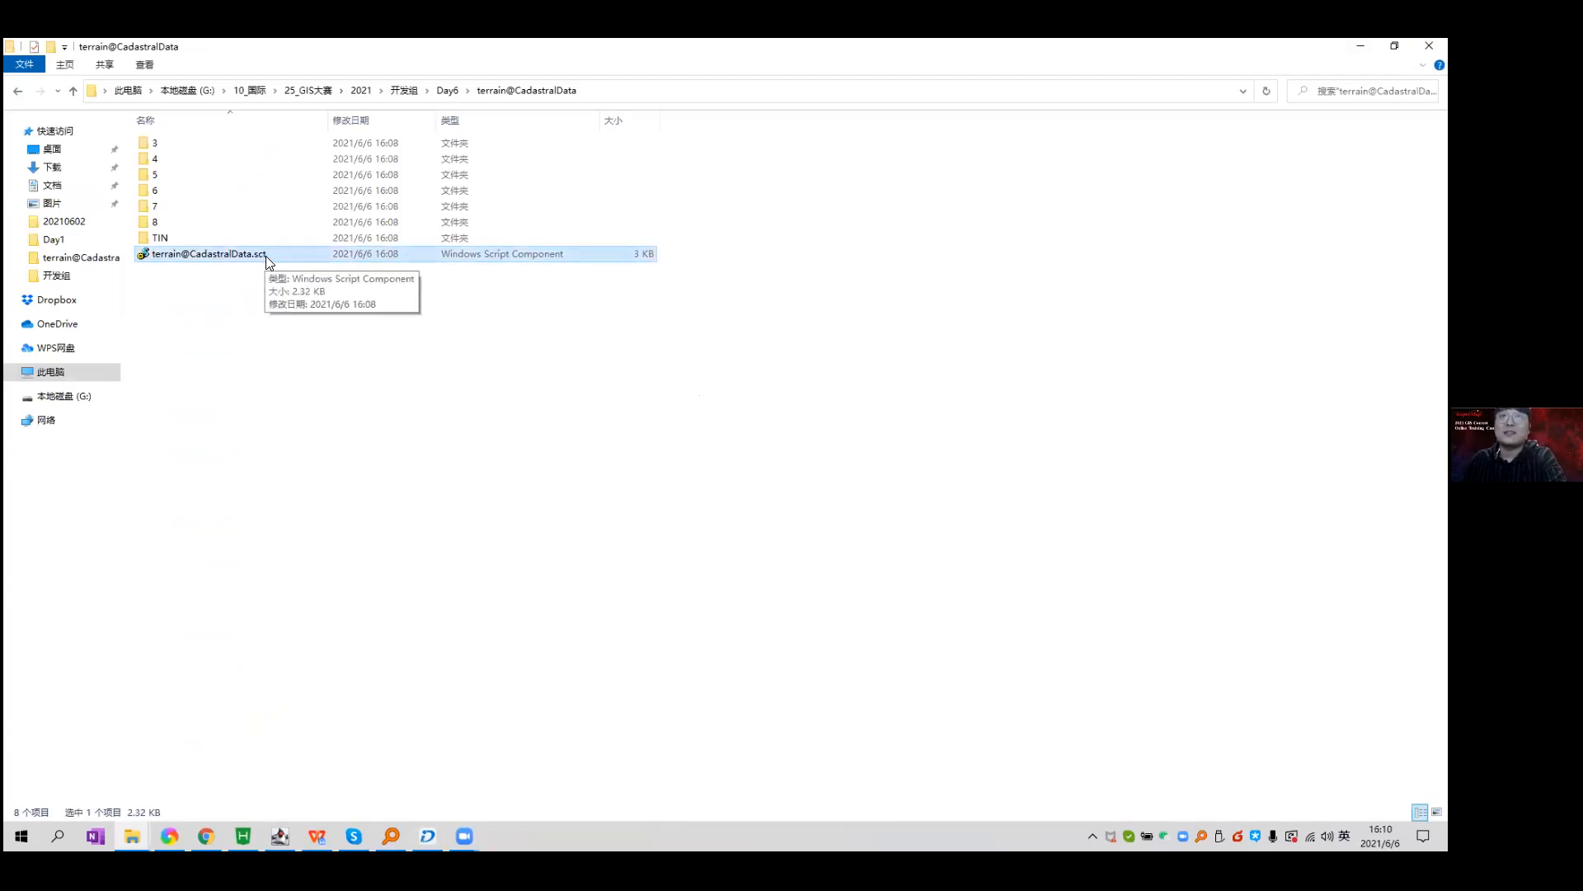
click(545, 558)
click(428, 835)
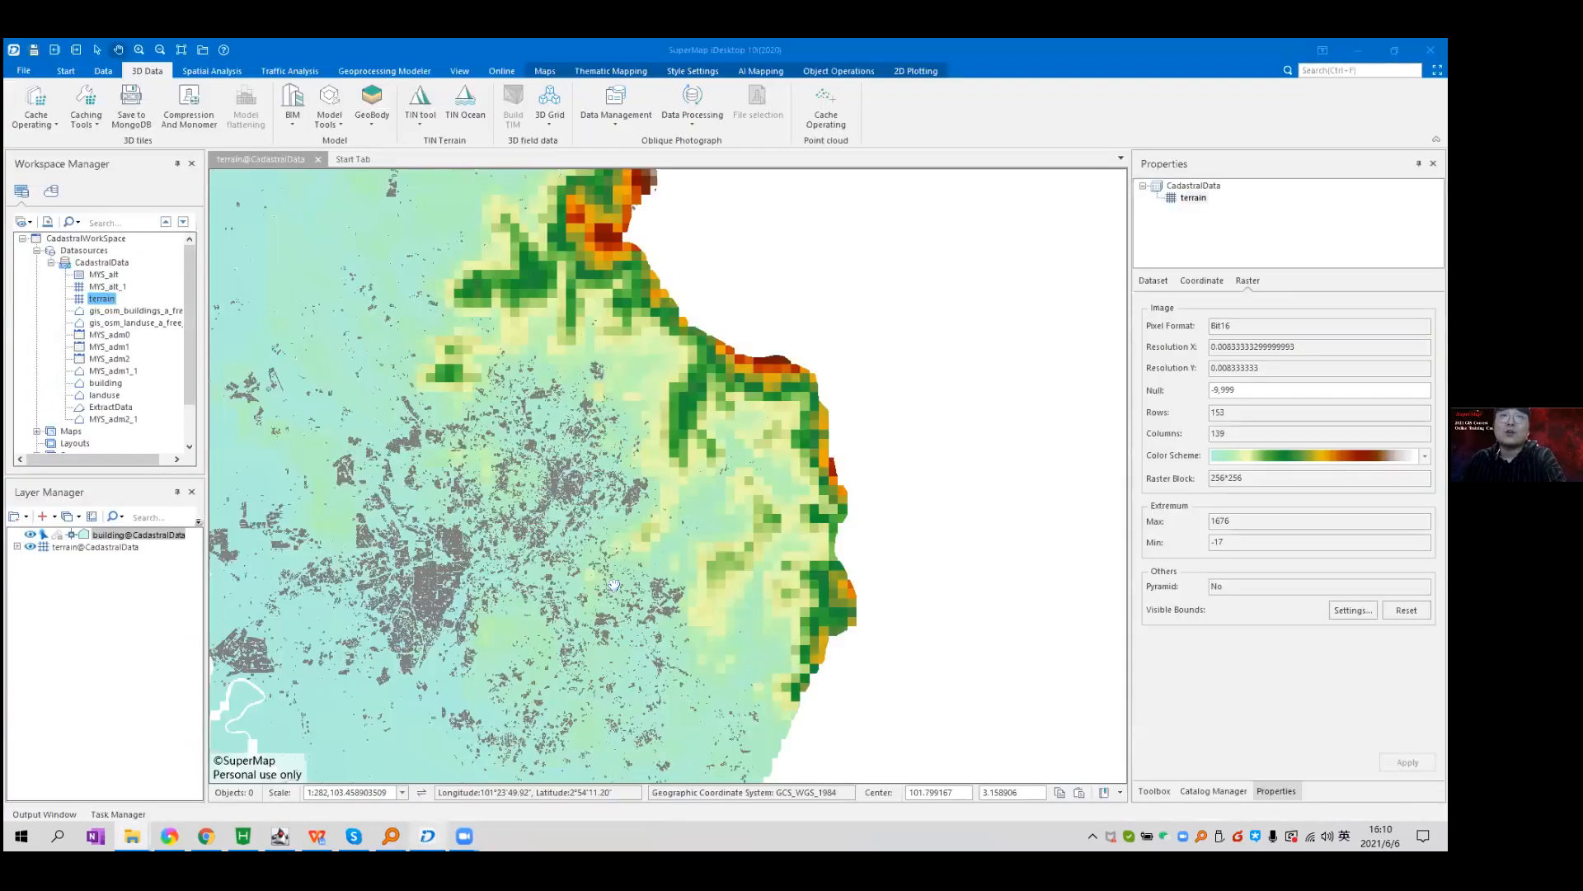
click(421, 123)
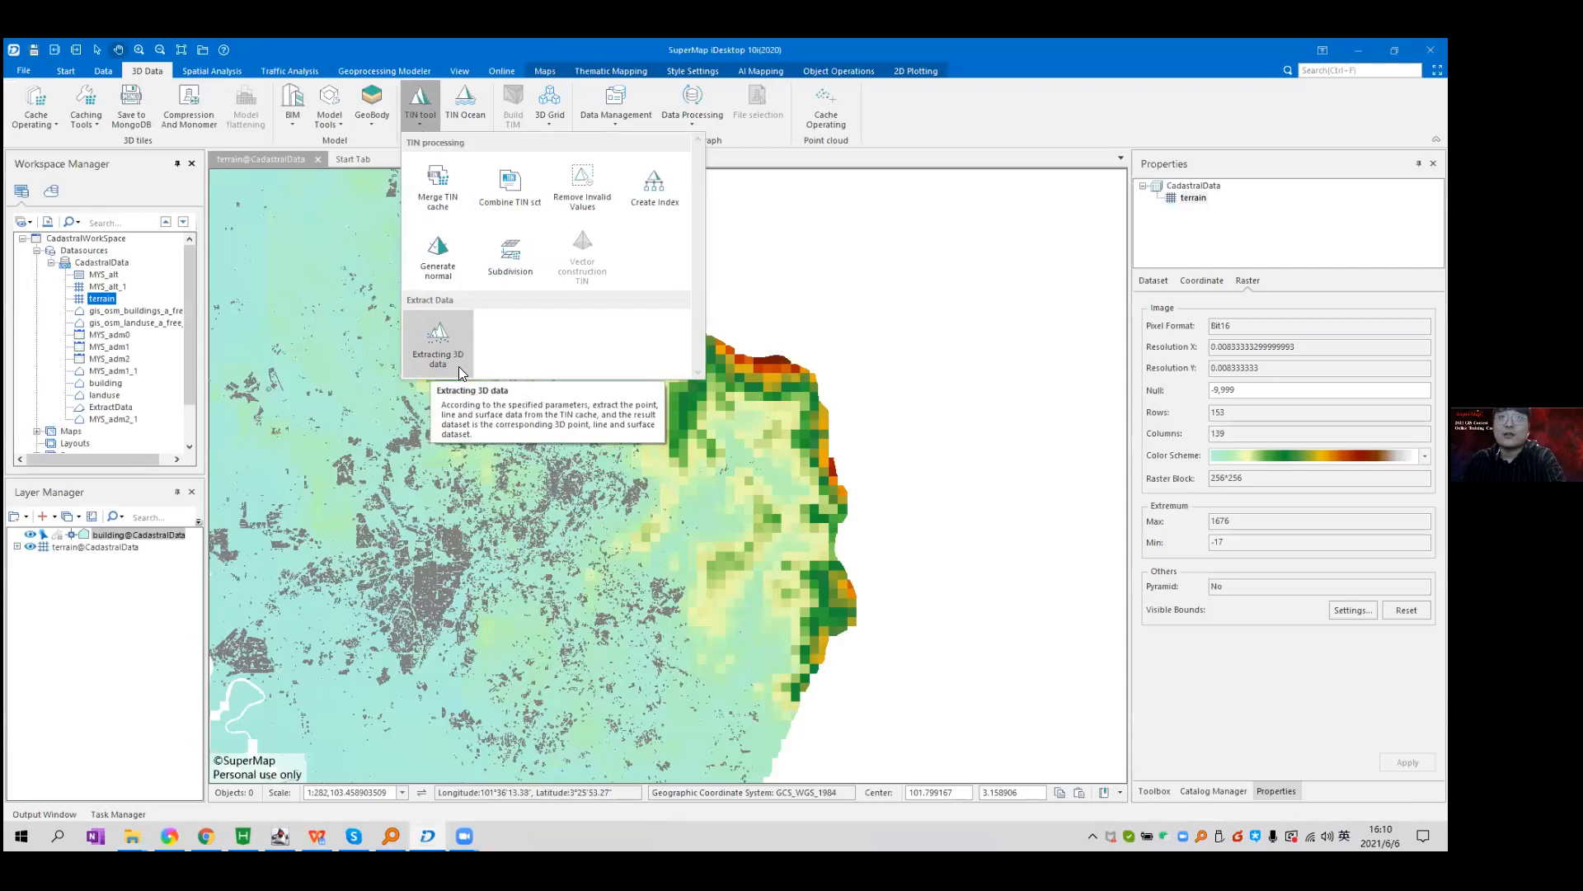
click(437, 360)
drag(714, 311, 700, 302)
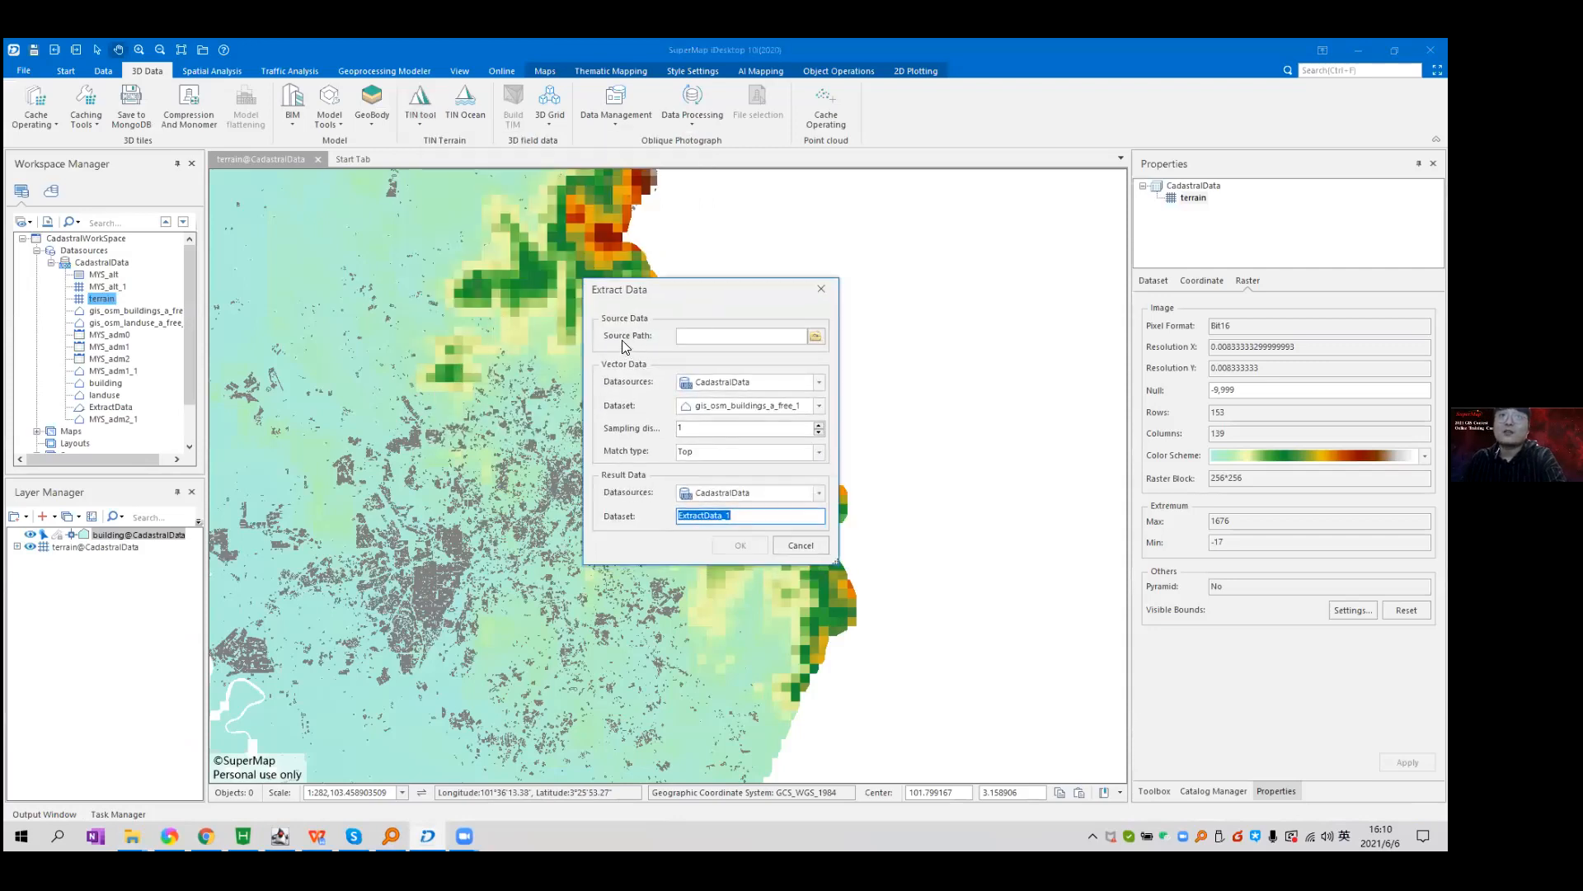
click(816, 335)
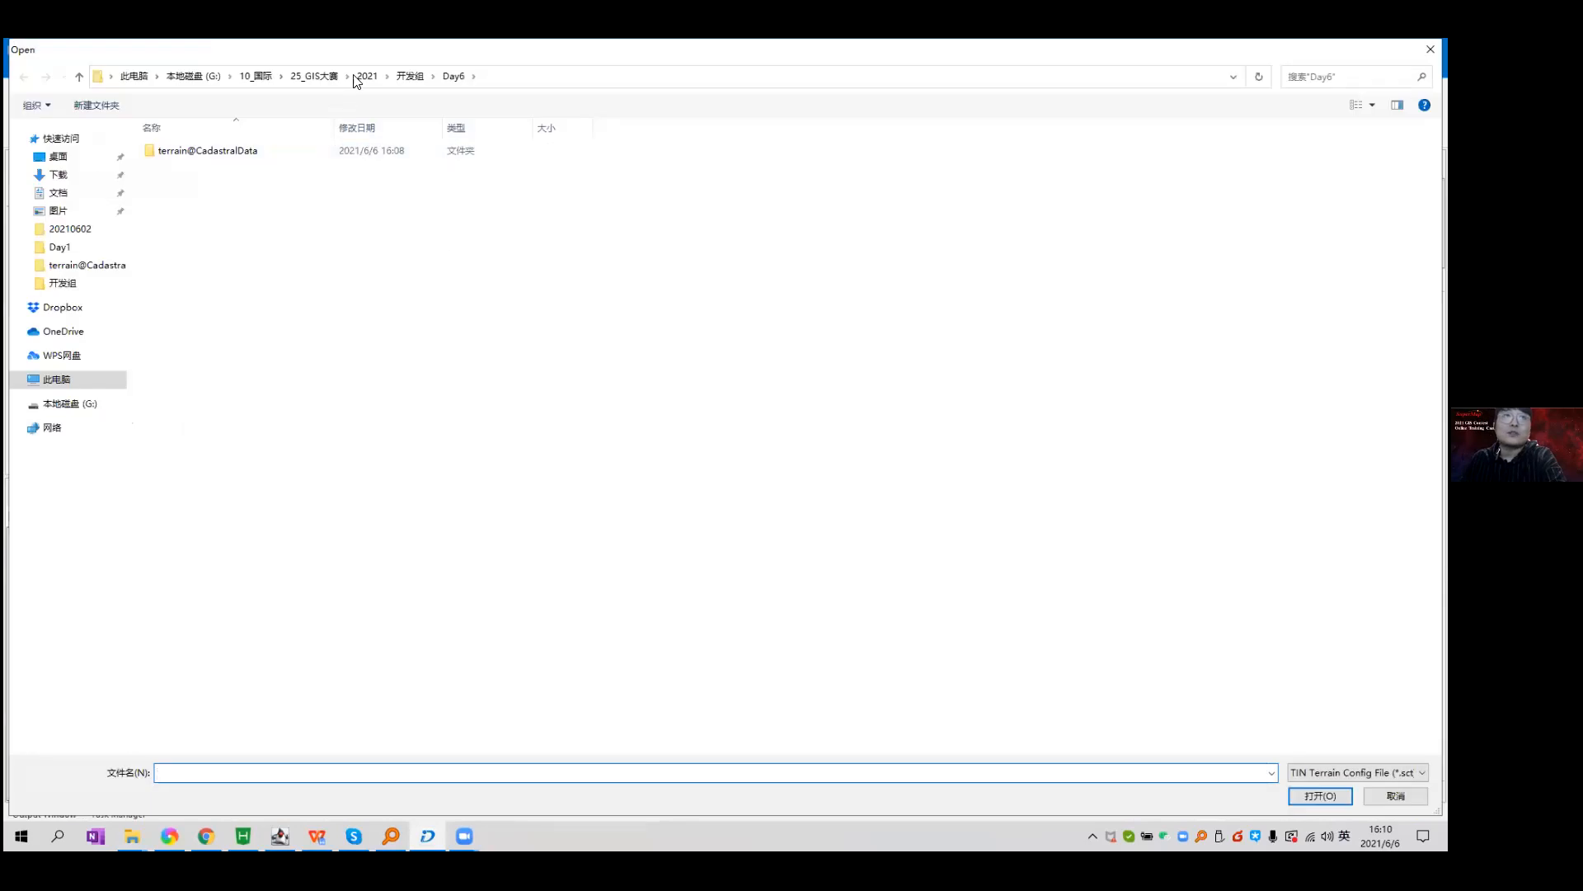
click(410, 76)
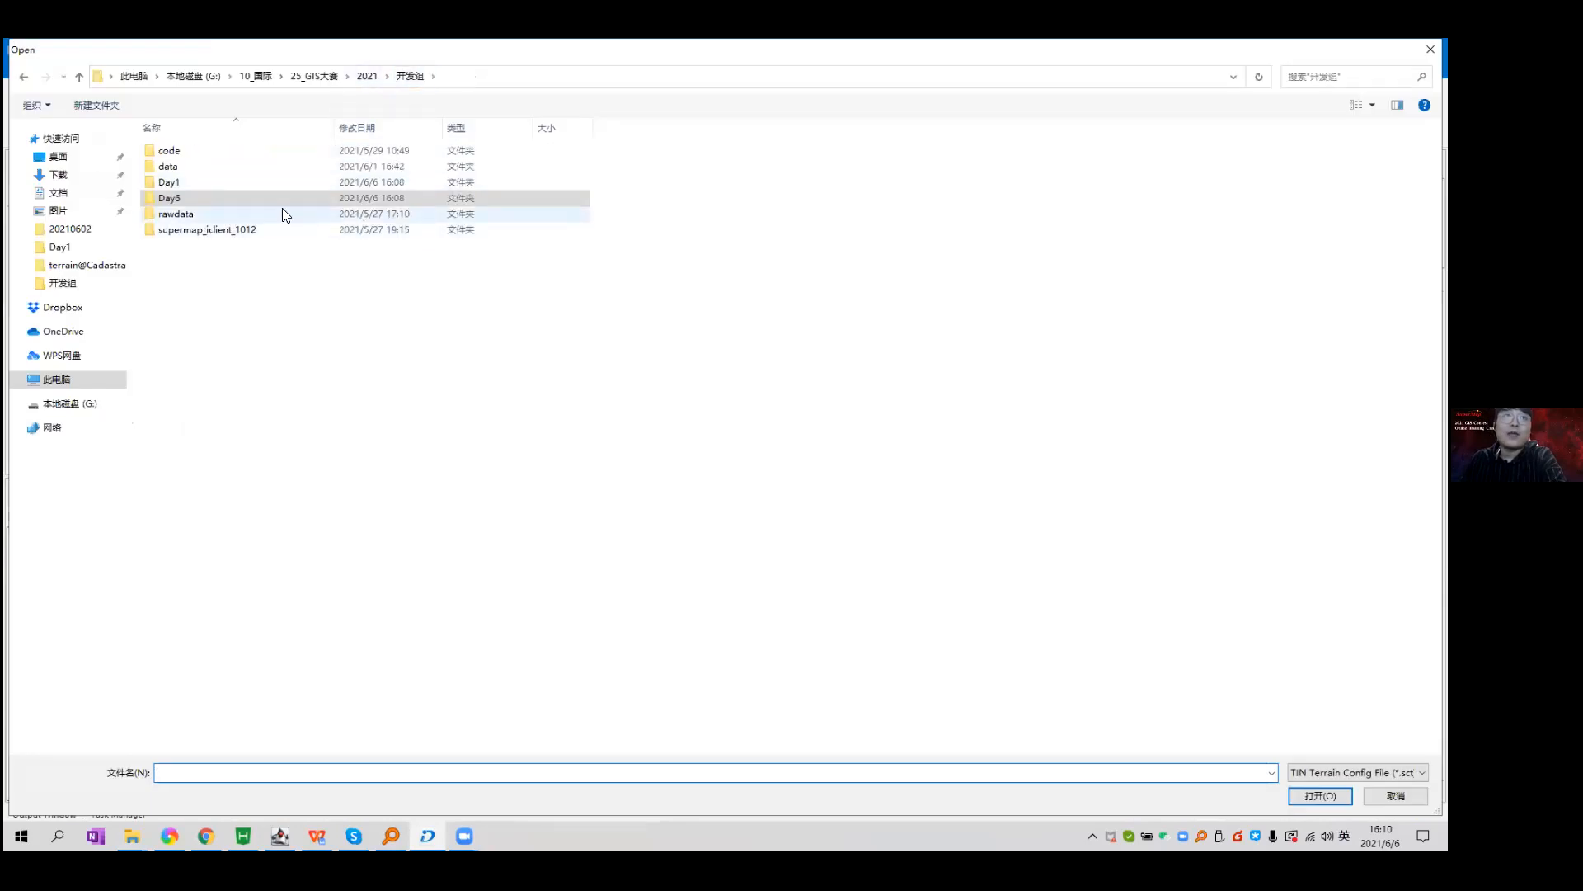
double_click(178, 199)
double_click(234, 154)
click(228, 263)
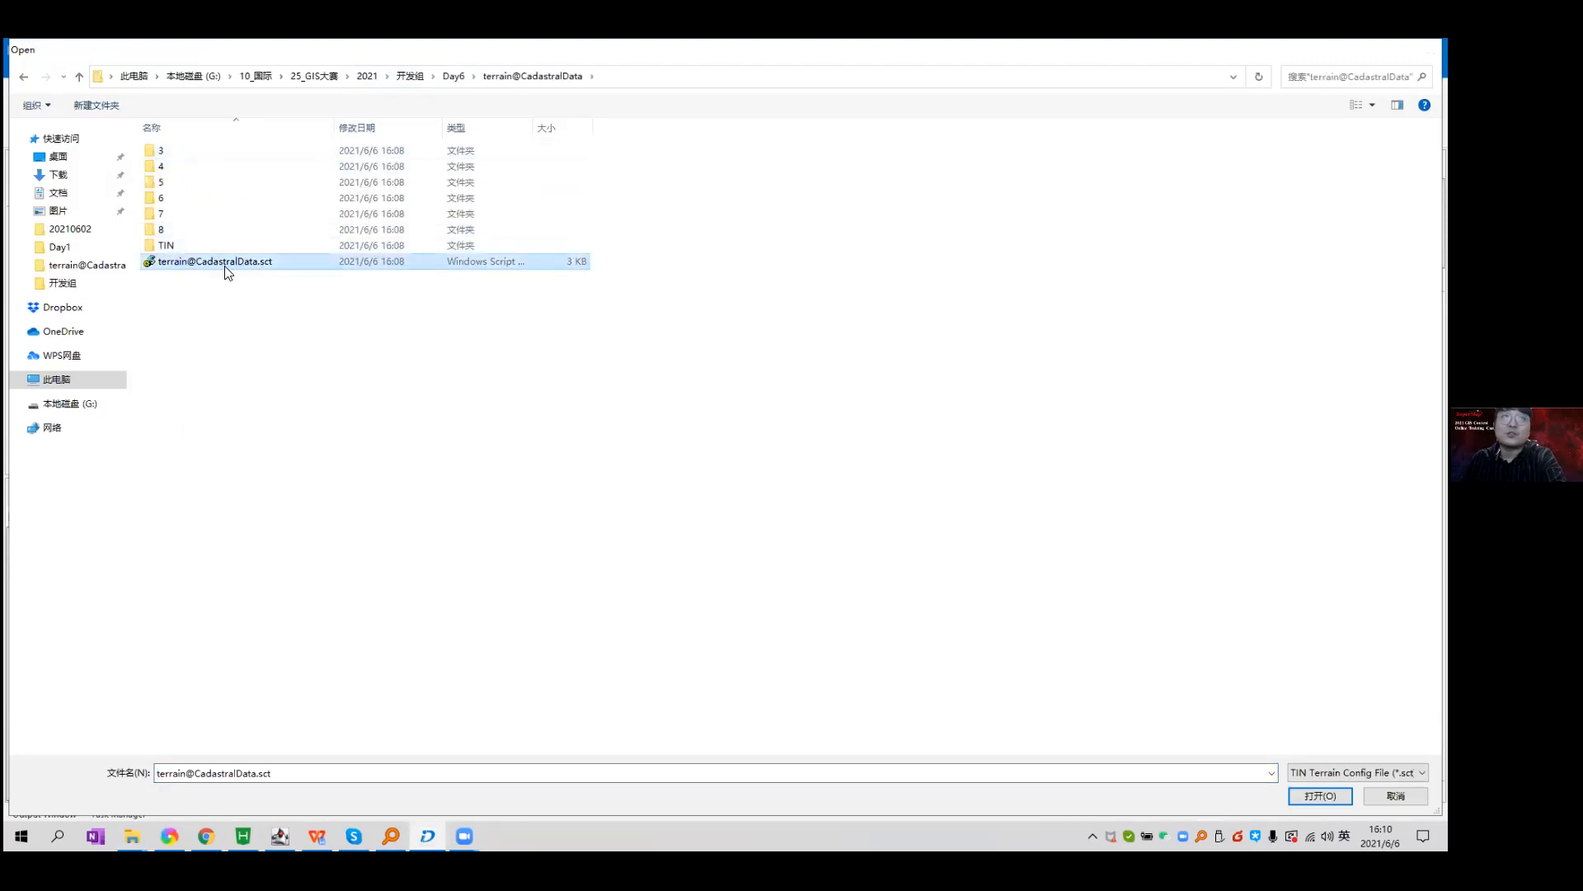
key(Return)
Choose building as the vector dataset, close the dialog unrun, and reopen the TIN tools.
double_click(769, 337)
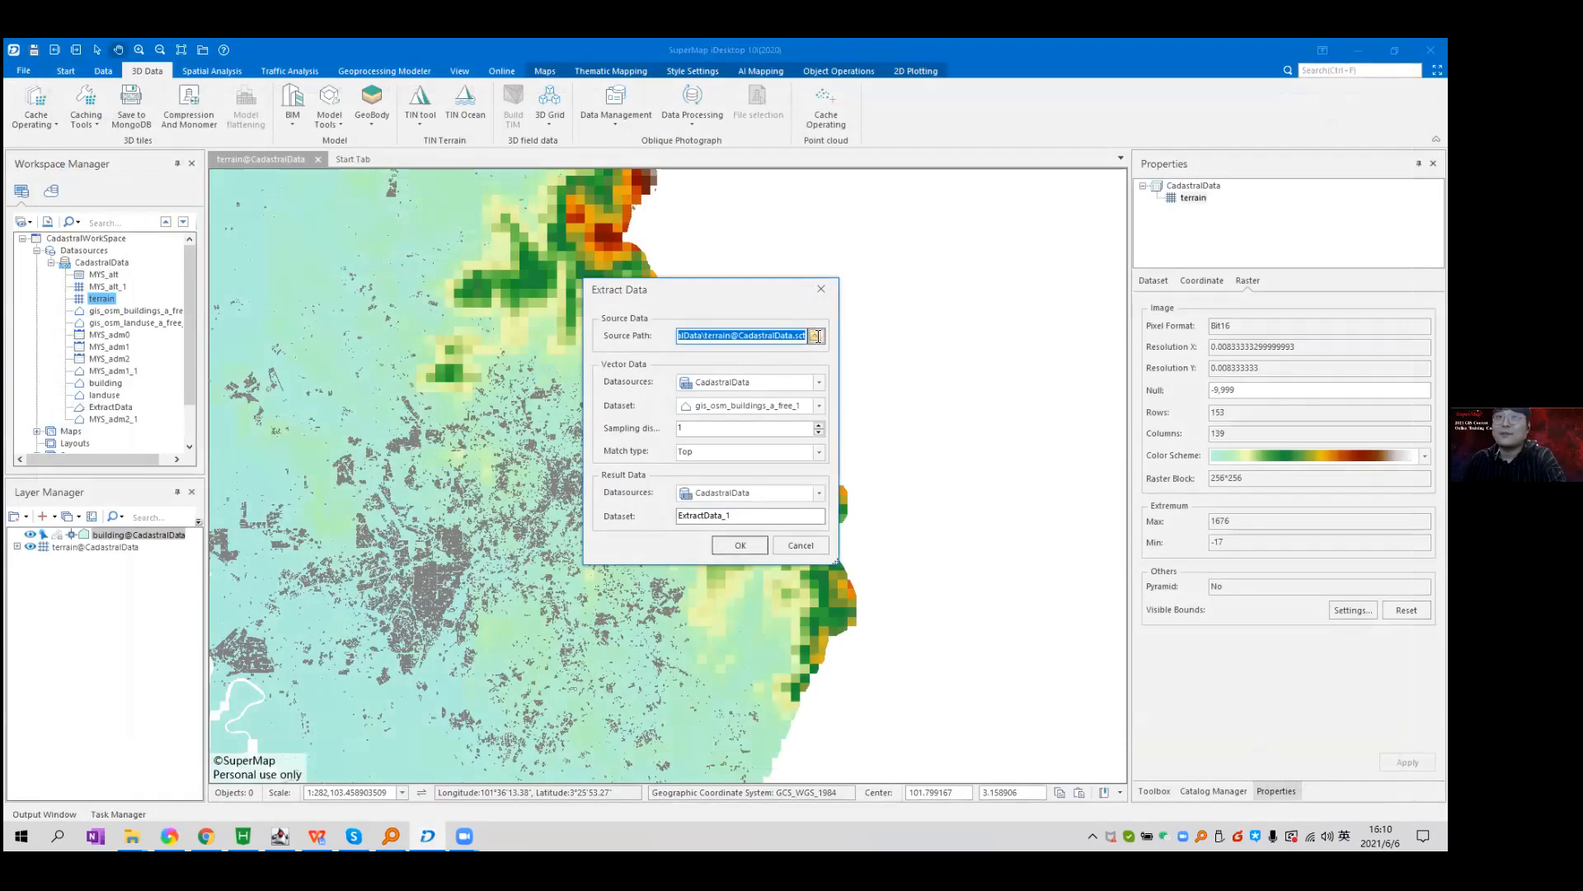
drag(807, 332, 777, 336)
click(774, 337)
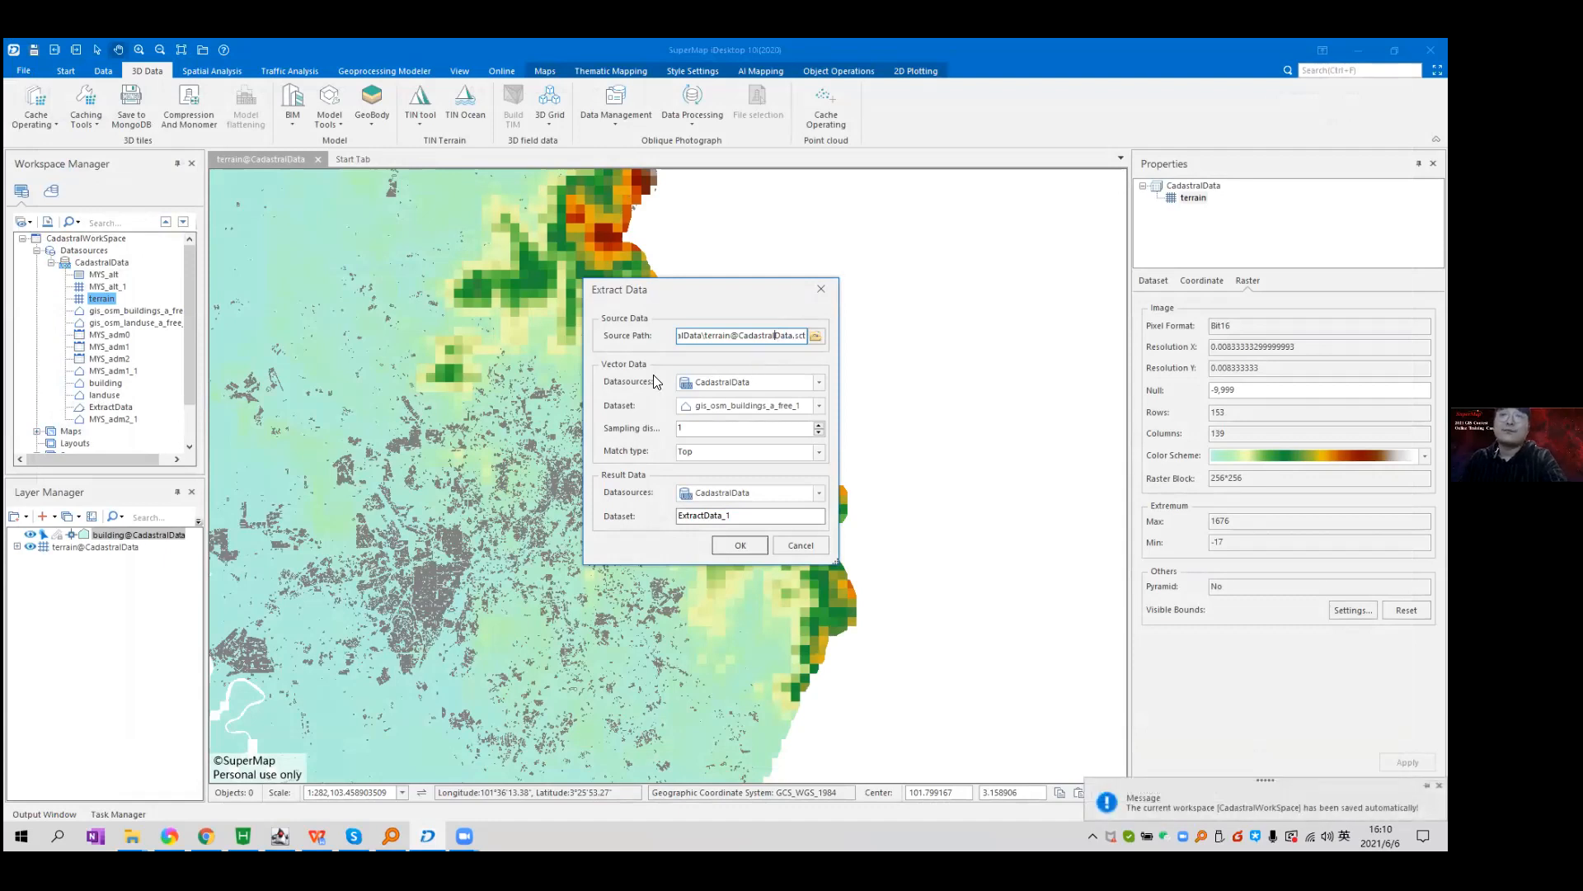
click(812, 410)
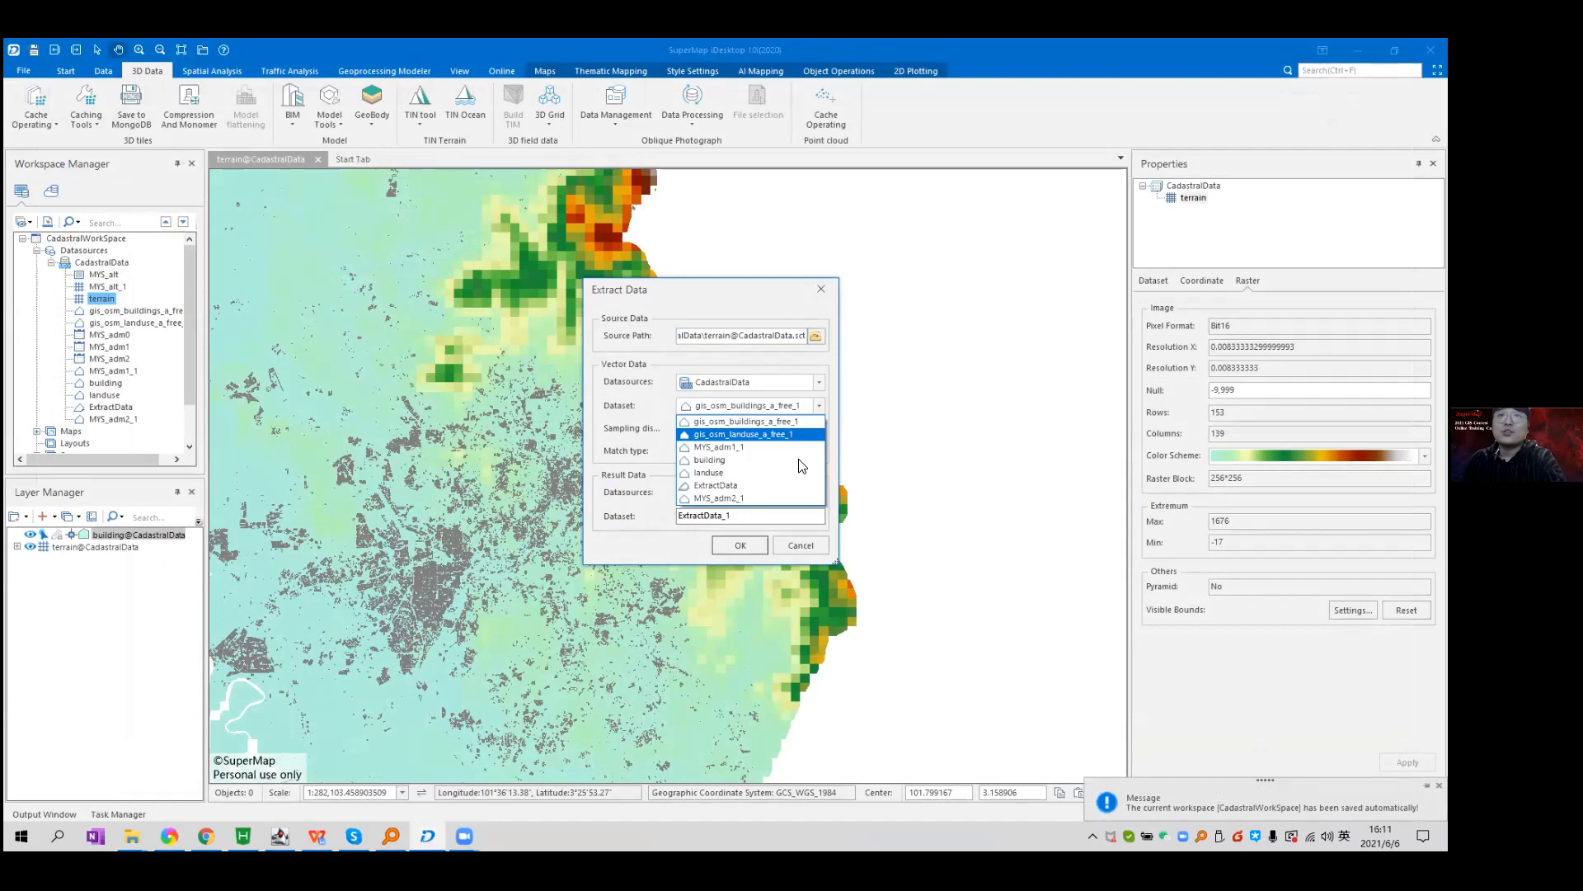
click(800, 462)
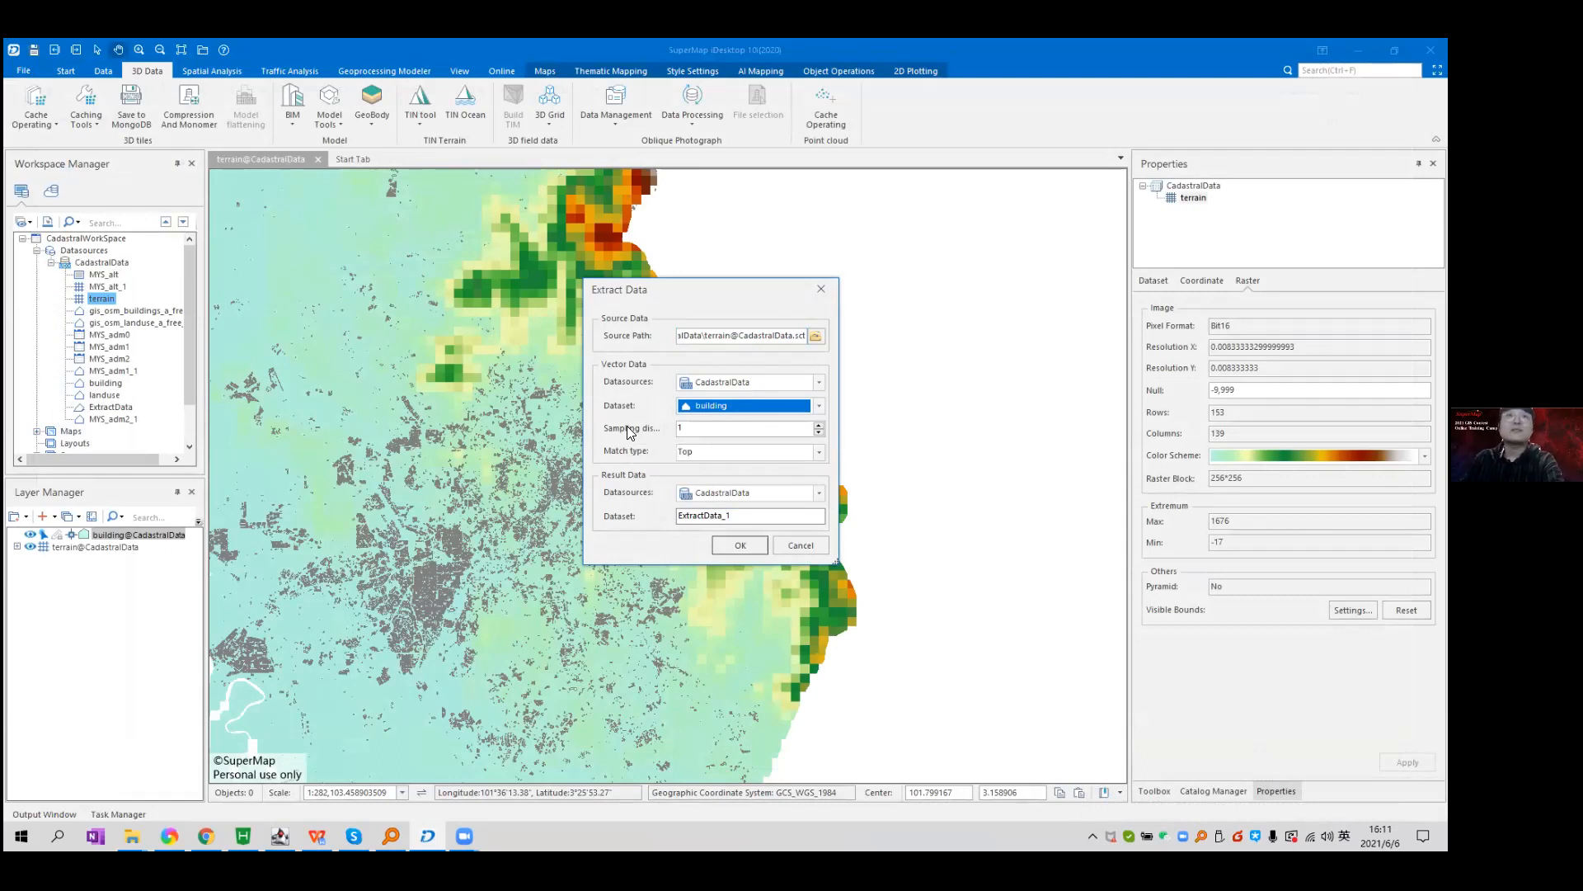
drag(671, 303, 917, 289)
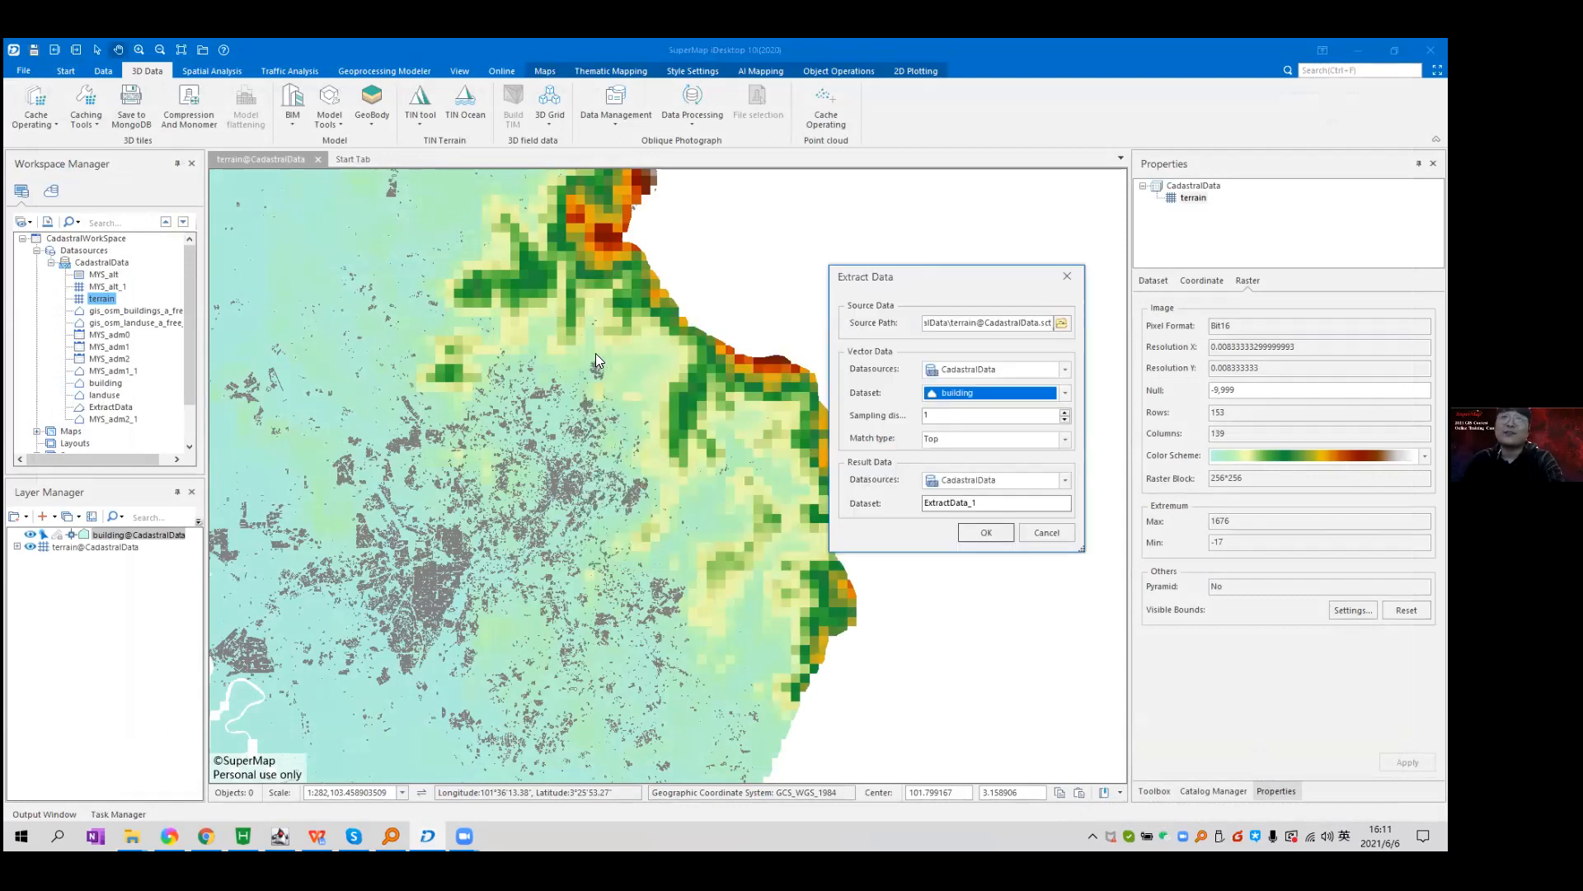
click(1066, 277)
click(421, 118)
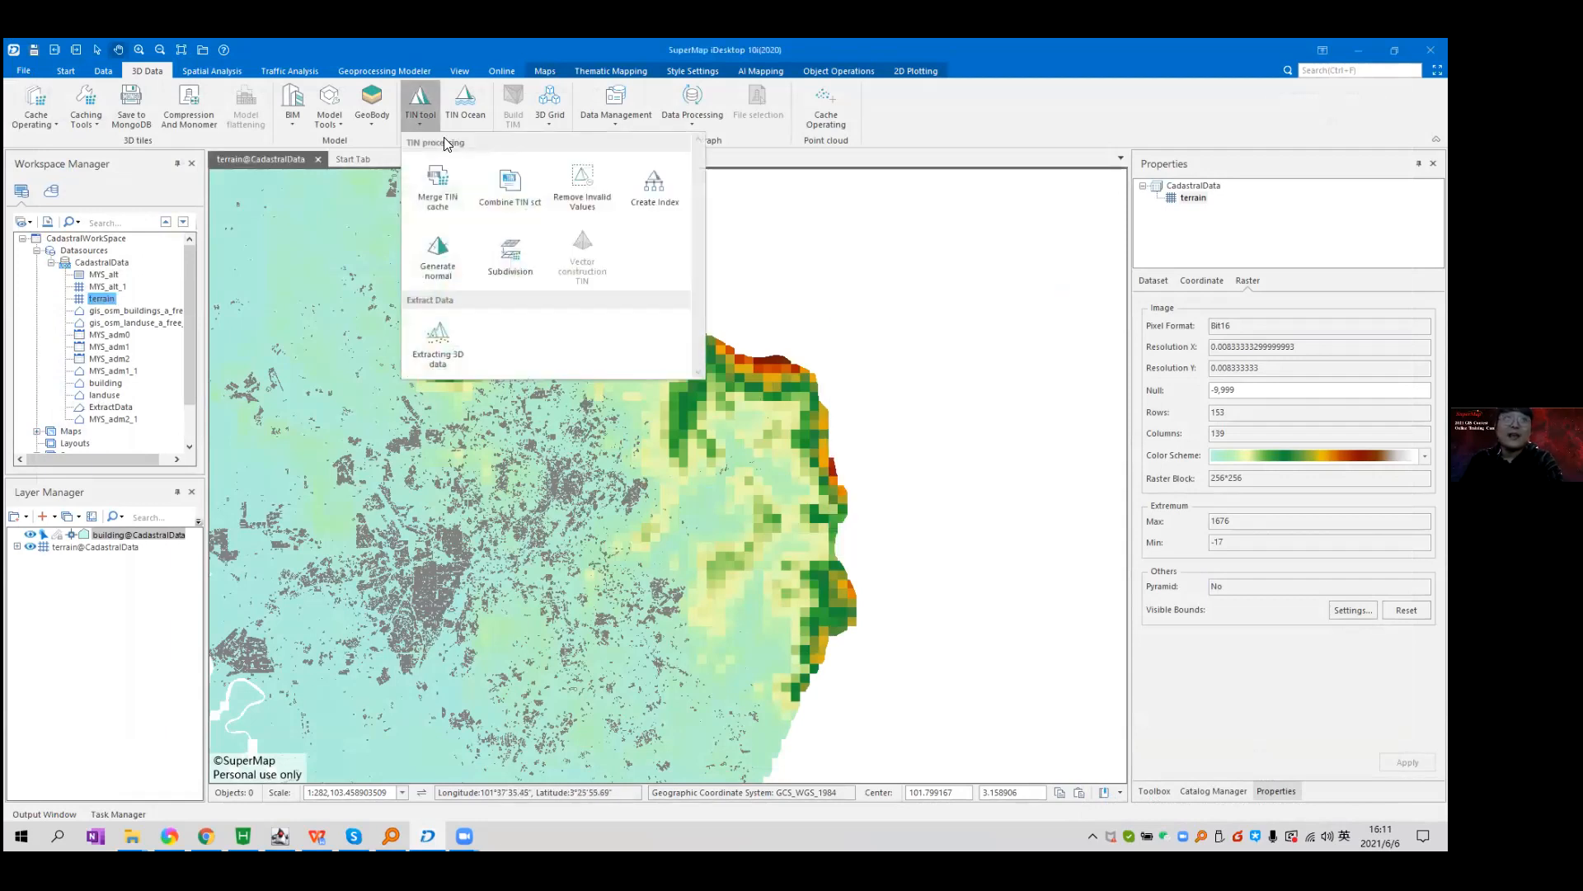
click(437, 344)
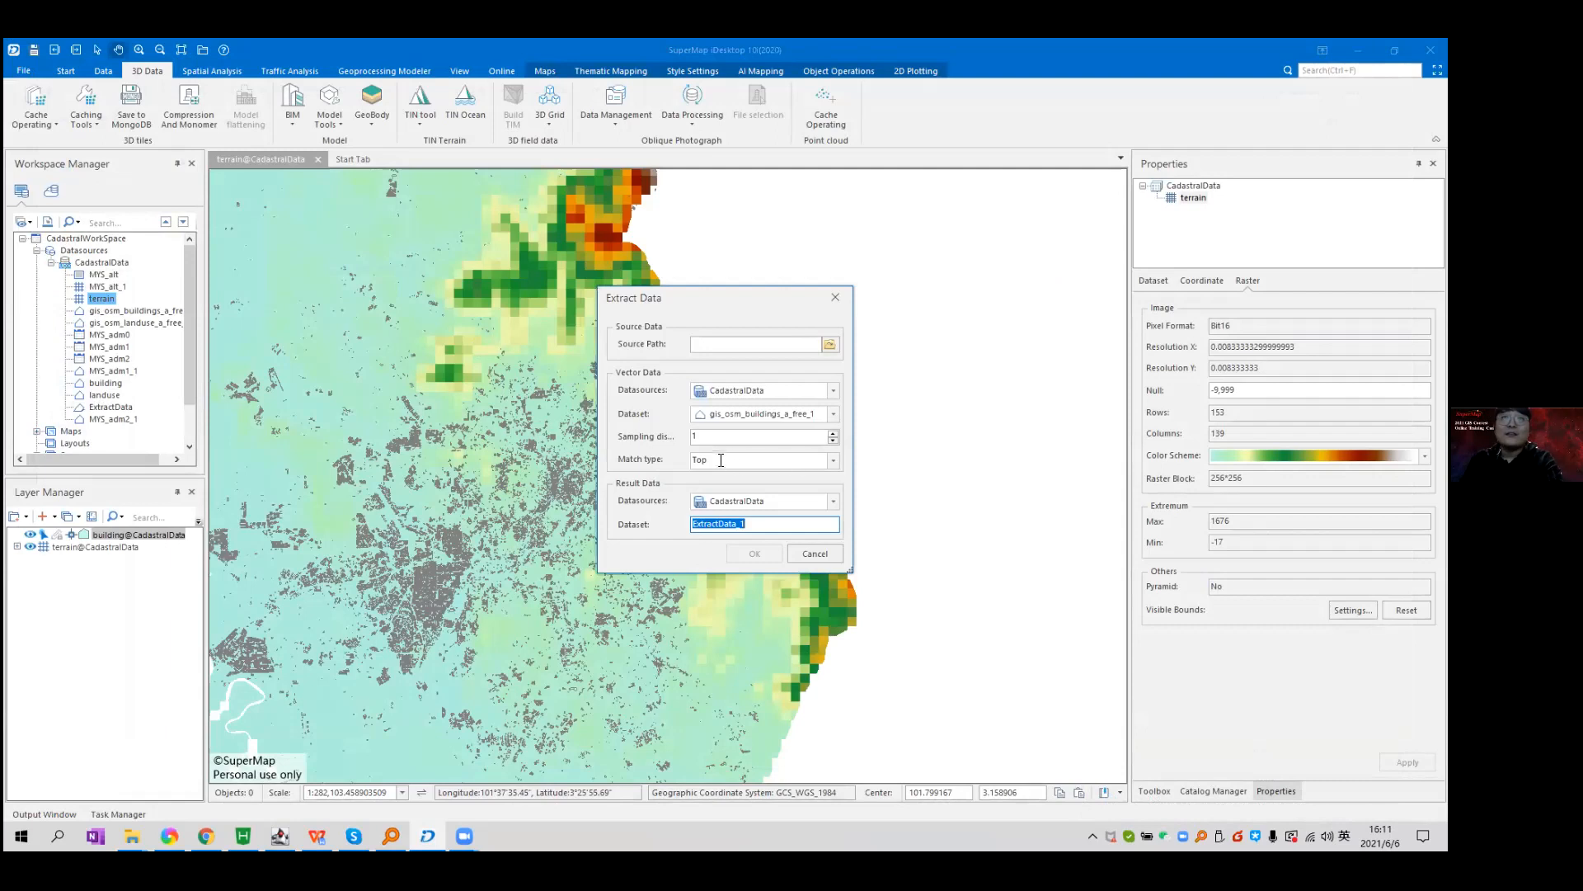
click(832, 459)
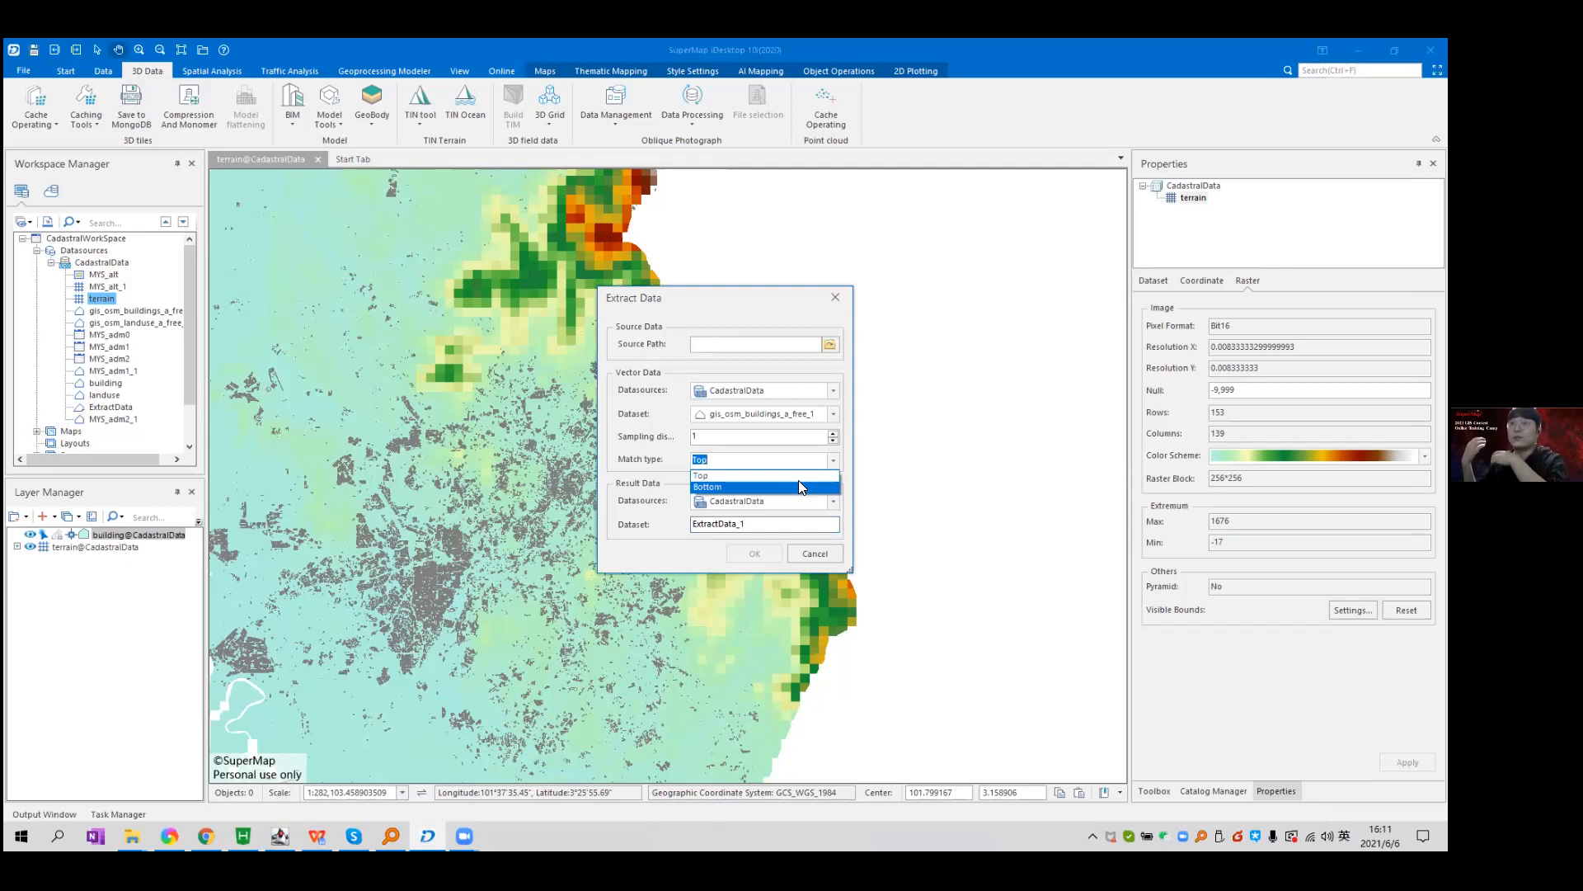
click(709, 462)
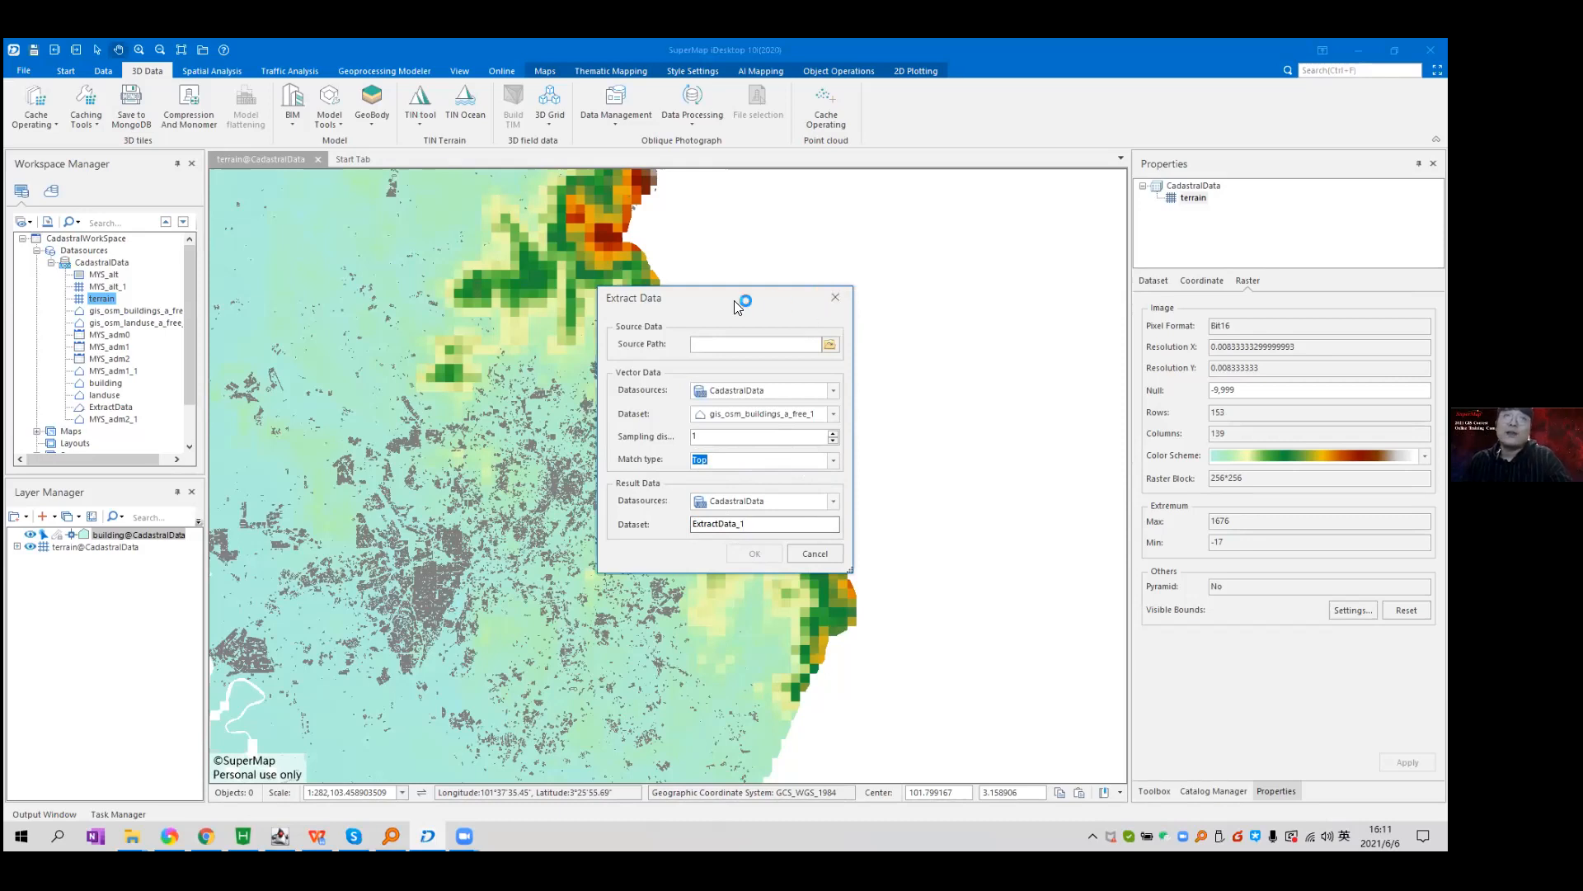
click(833, 299)
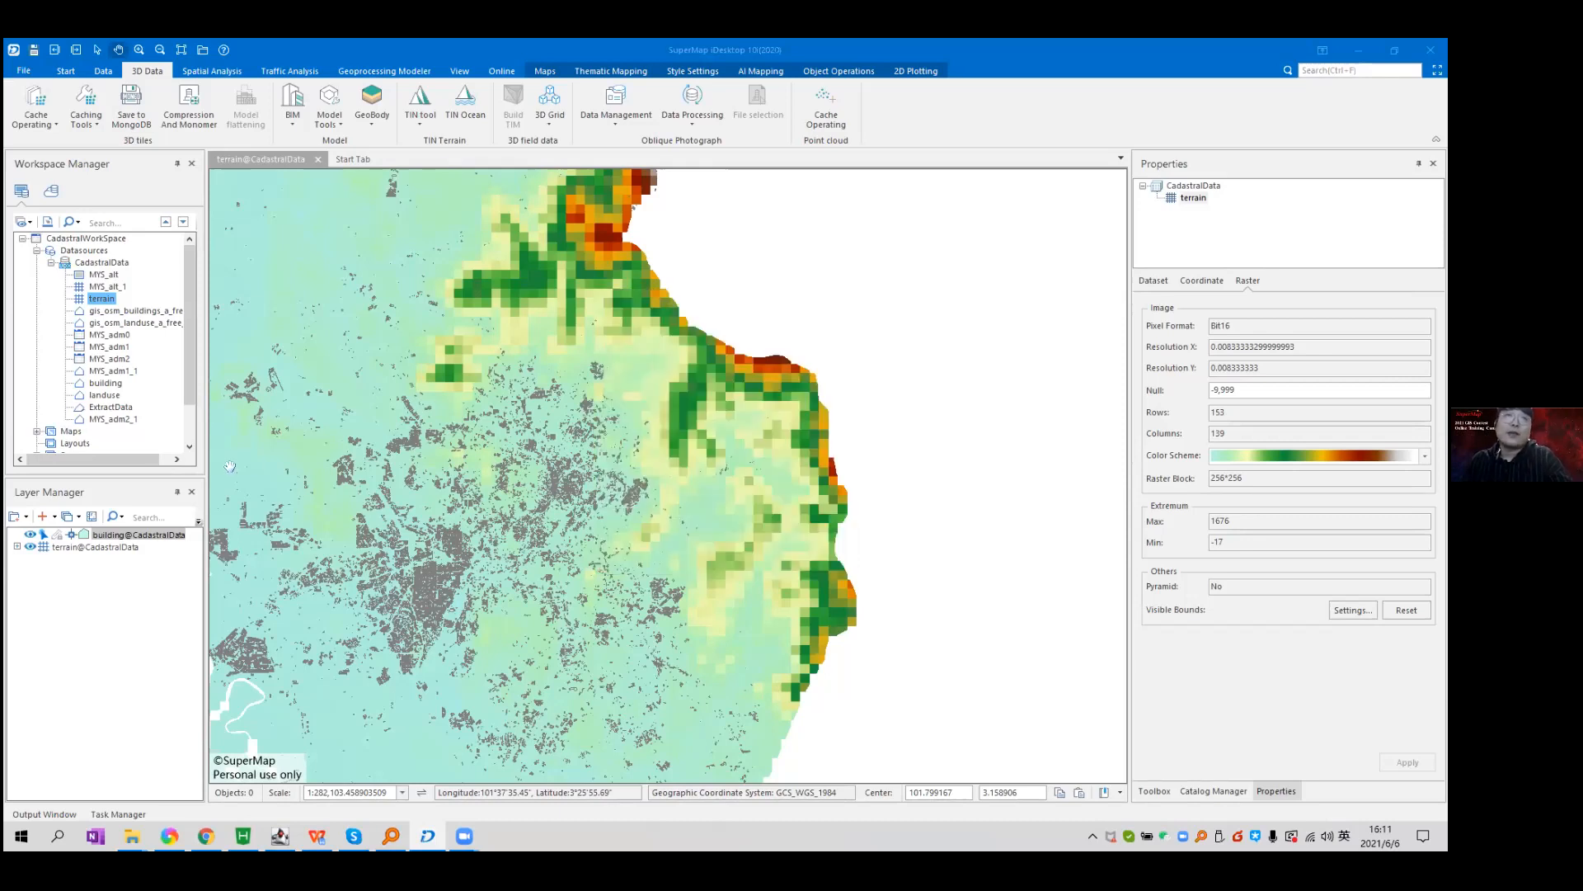
Inspect the building dataset's properties, highlighting its 106962 record count.
right_click(106, 384)
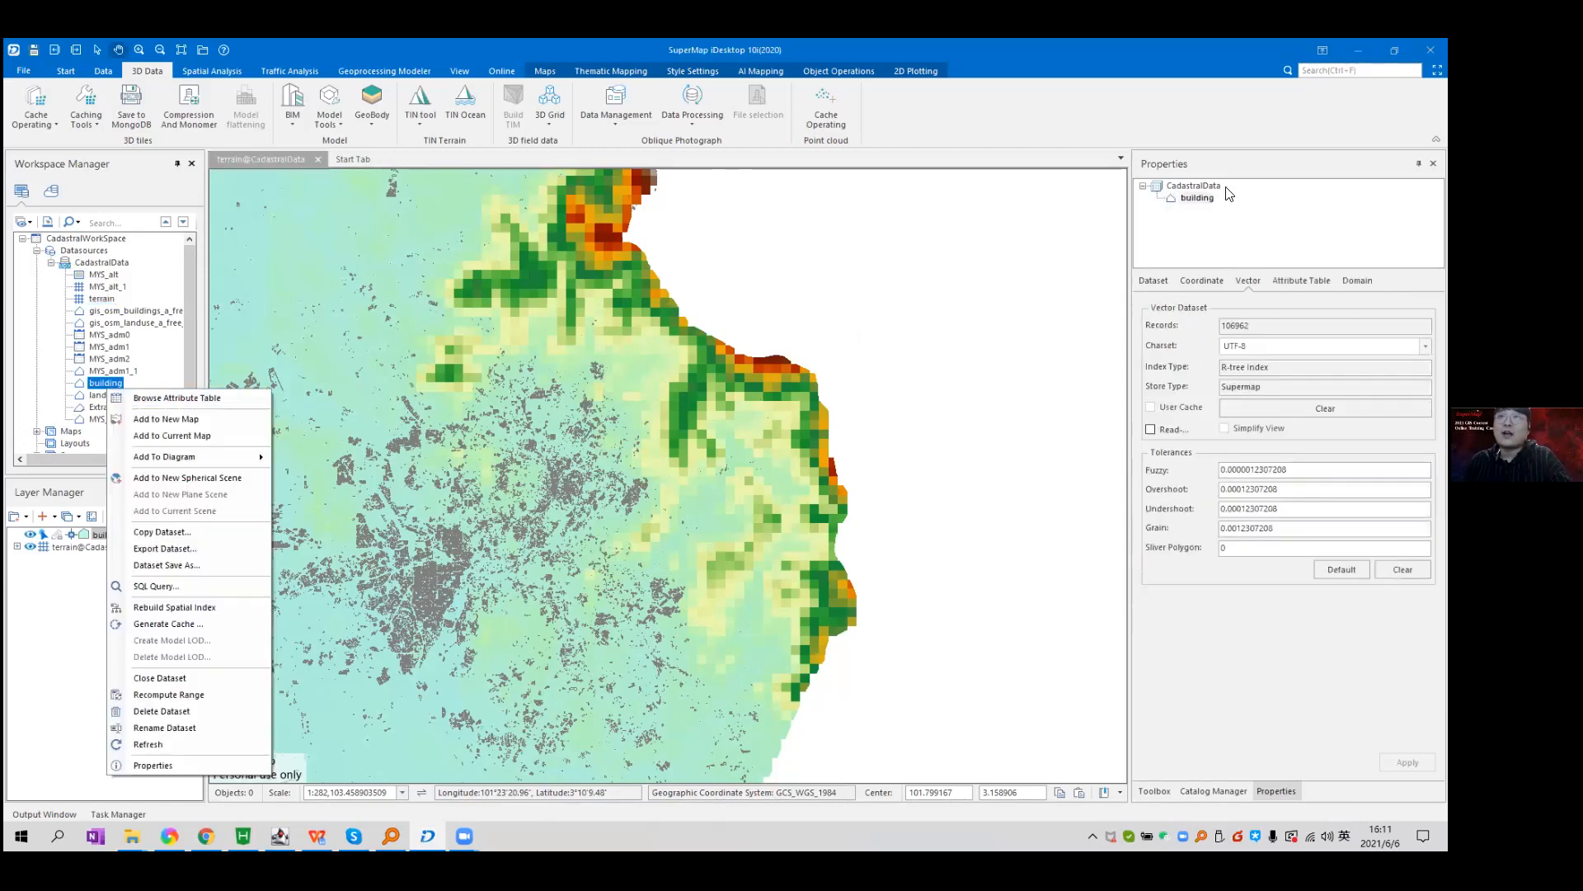
drag(1235, 325, 1227, 324)
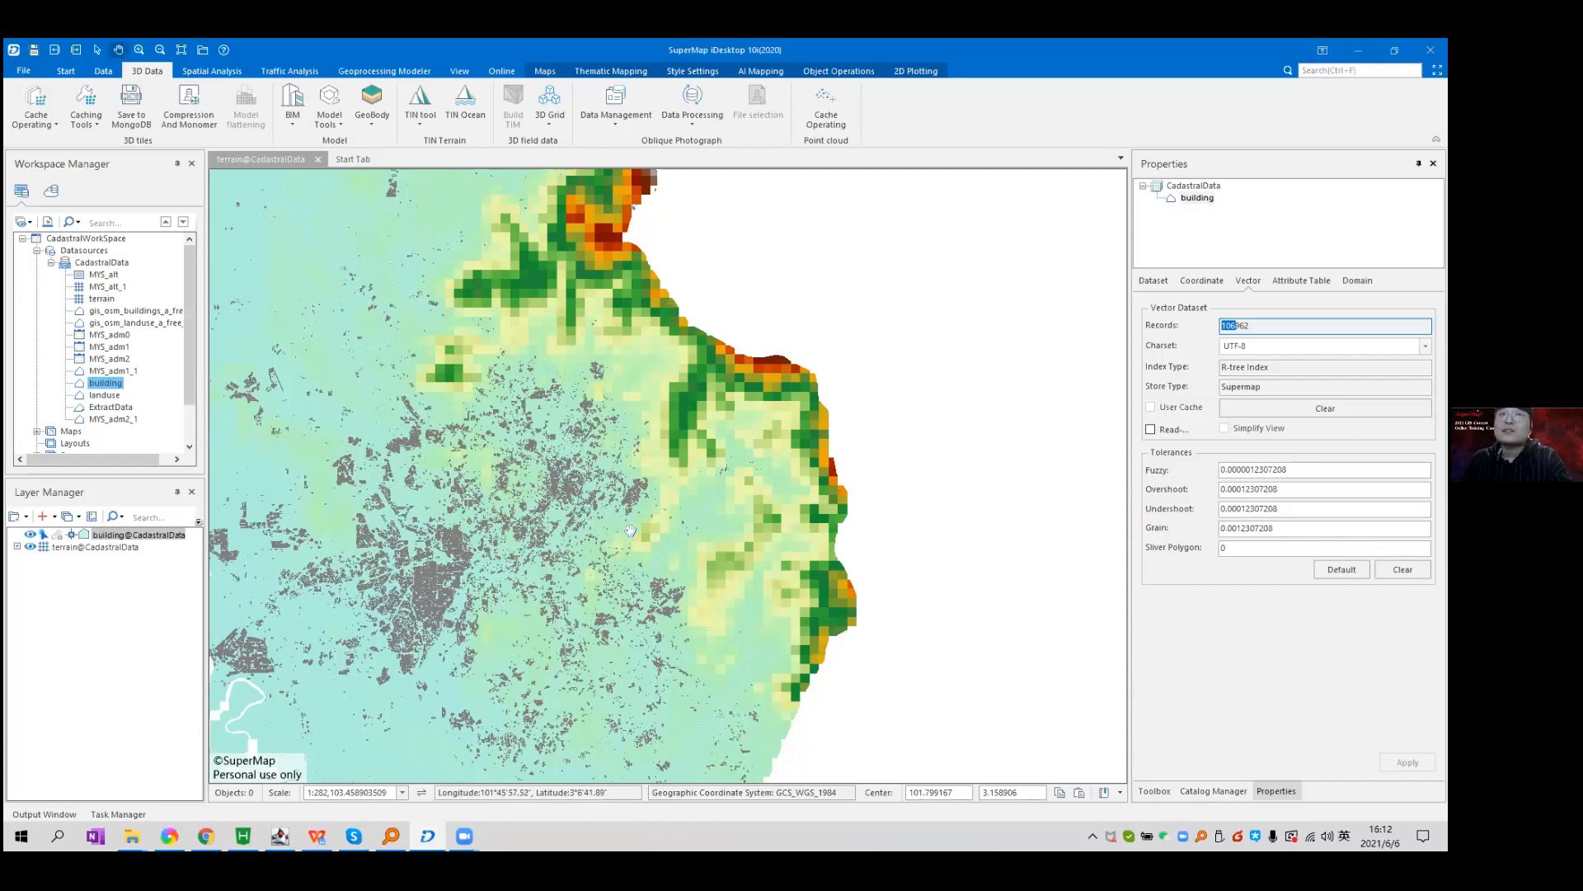
scroll(634, 534, up, 4)
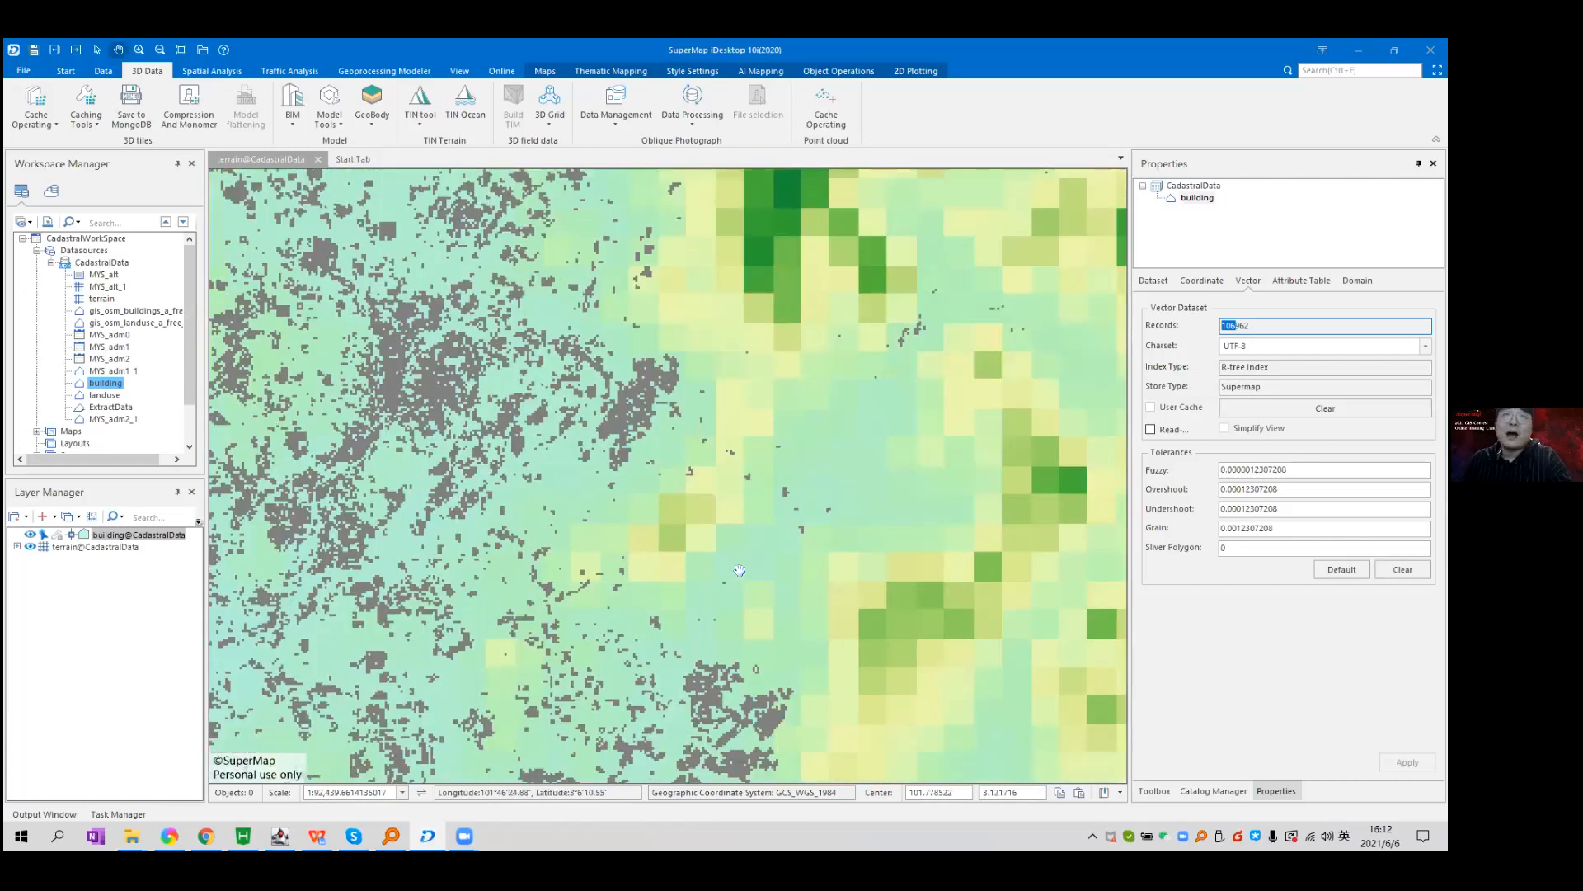
scroll(720, 546, up, 2)
scroll(715, 528, down, 1)
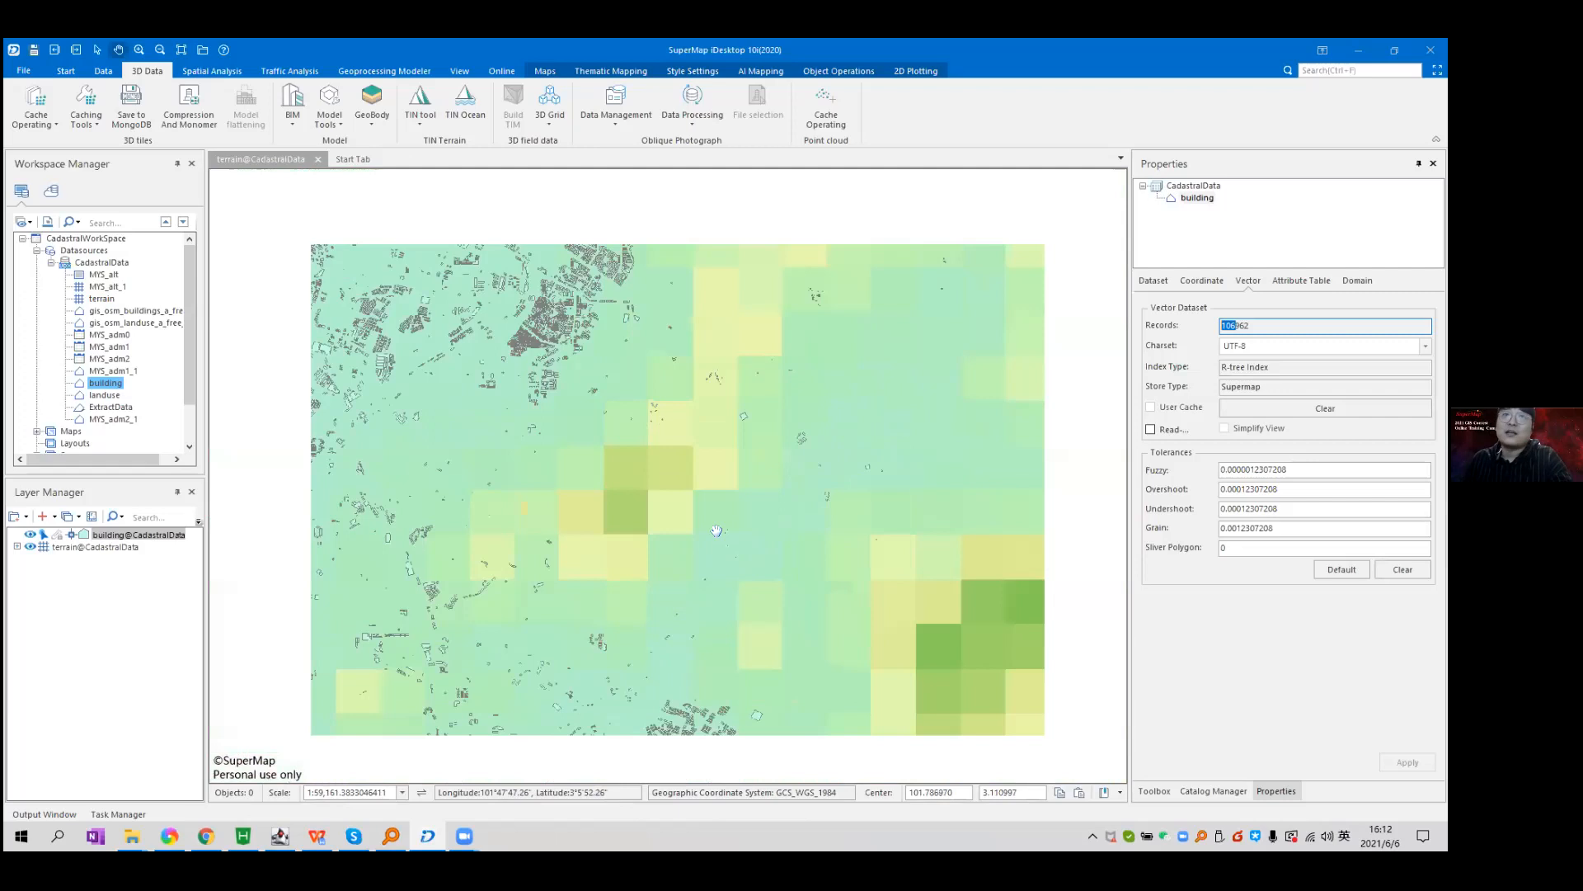
scroll(715, 522, down, 5)
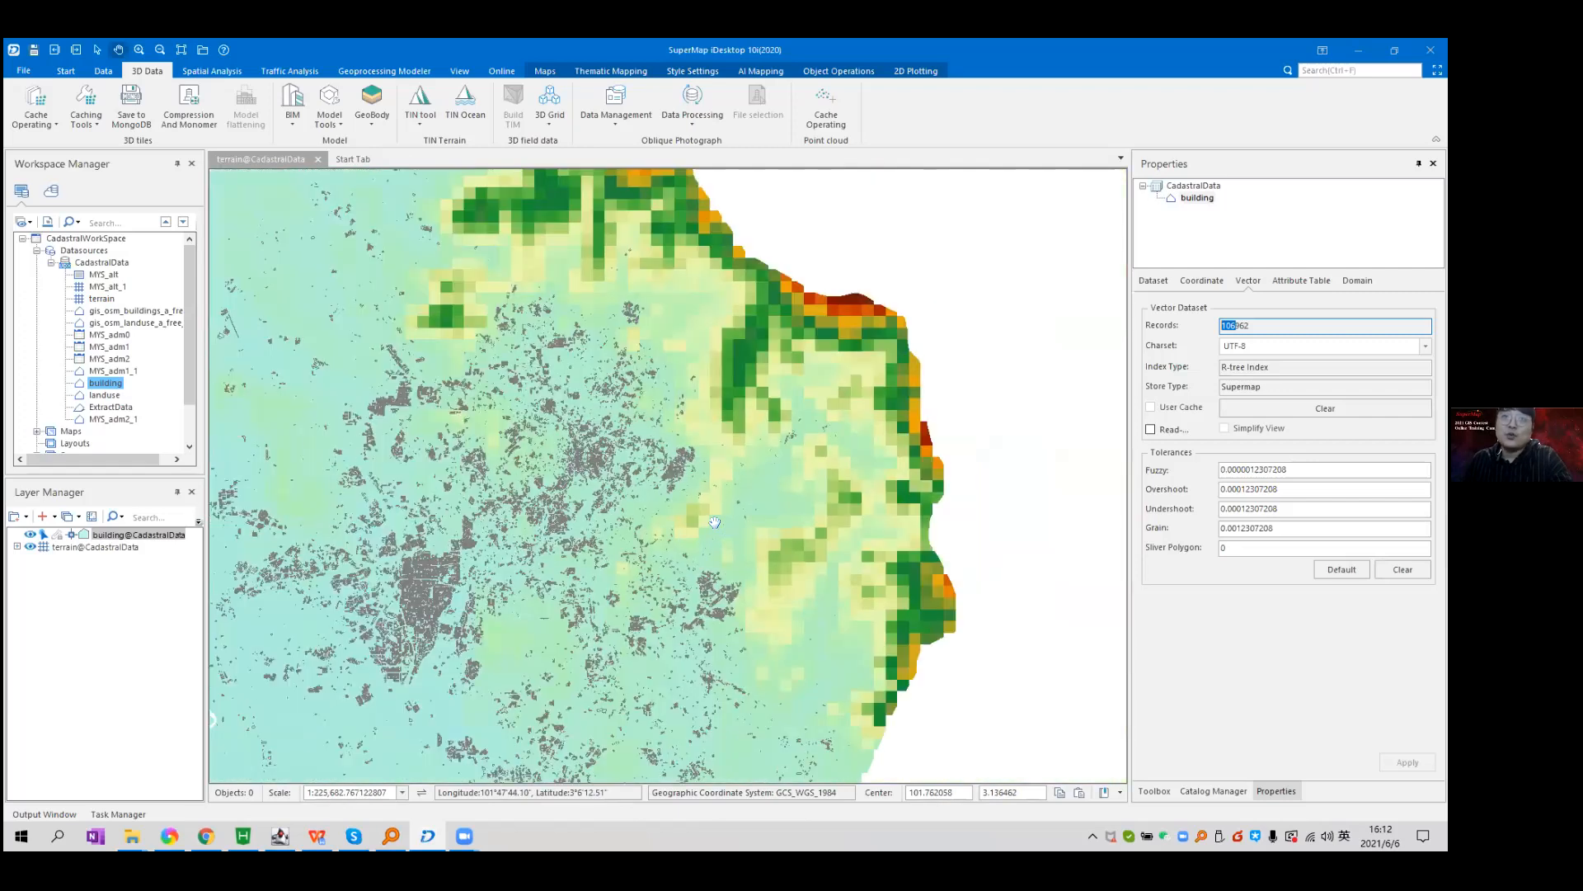
On the Maps tab, bring up the Map Clip shape choices: rectangle, circle, polygon.
scroll(715, 522, up, 5)
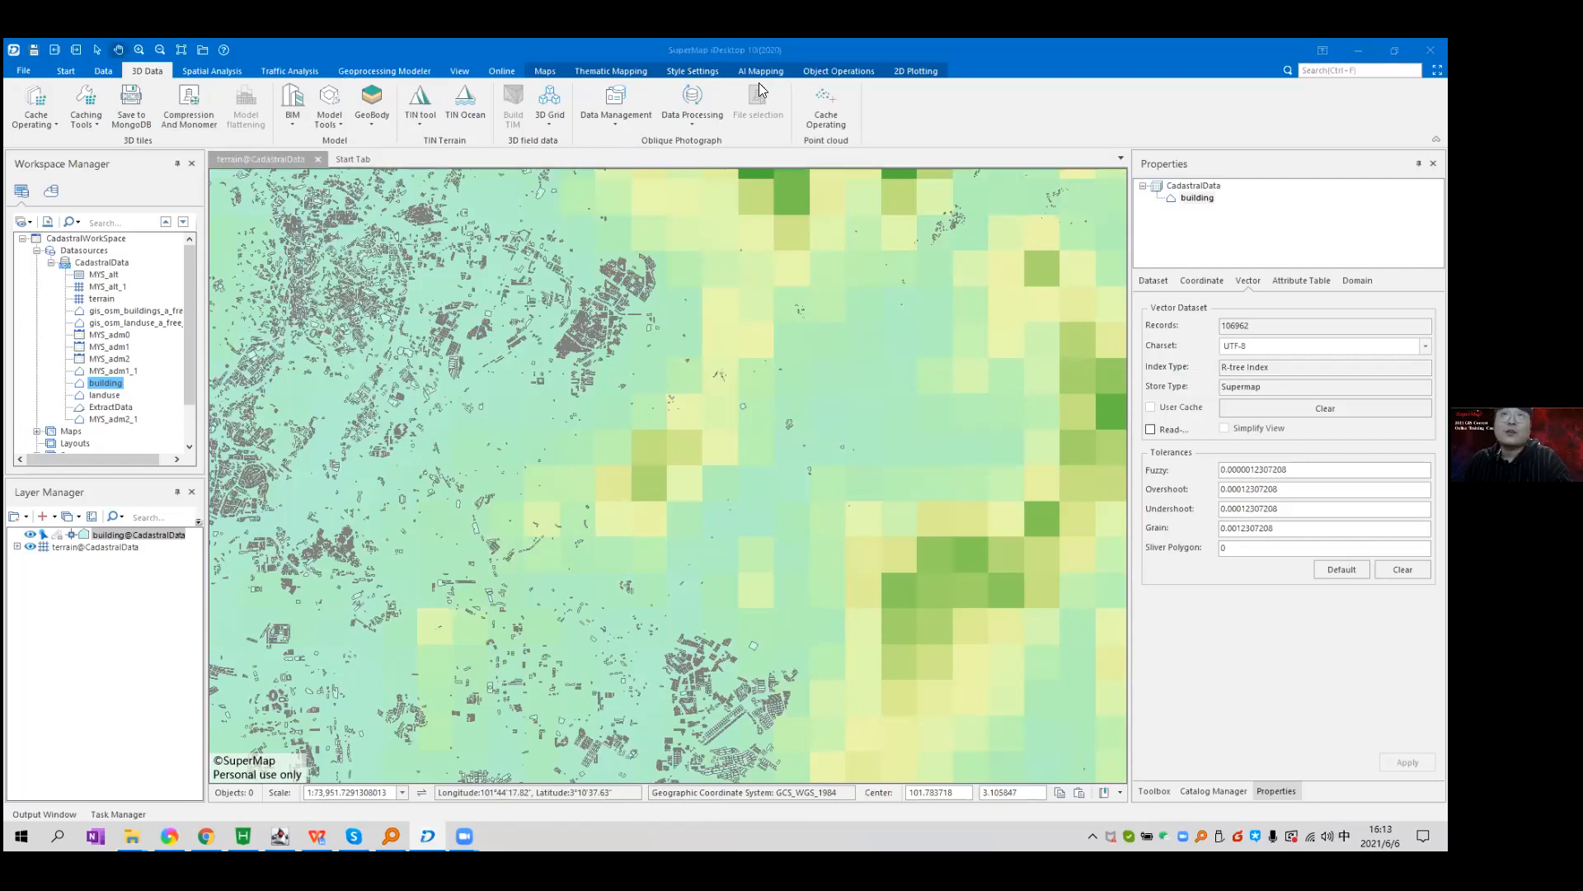
click(546, 71)
click(753, 124)
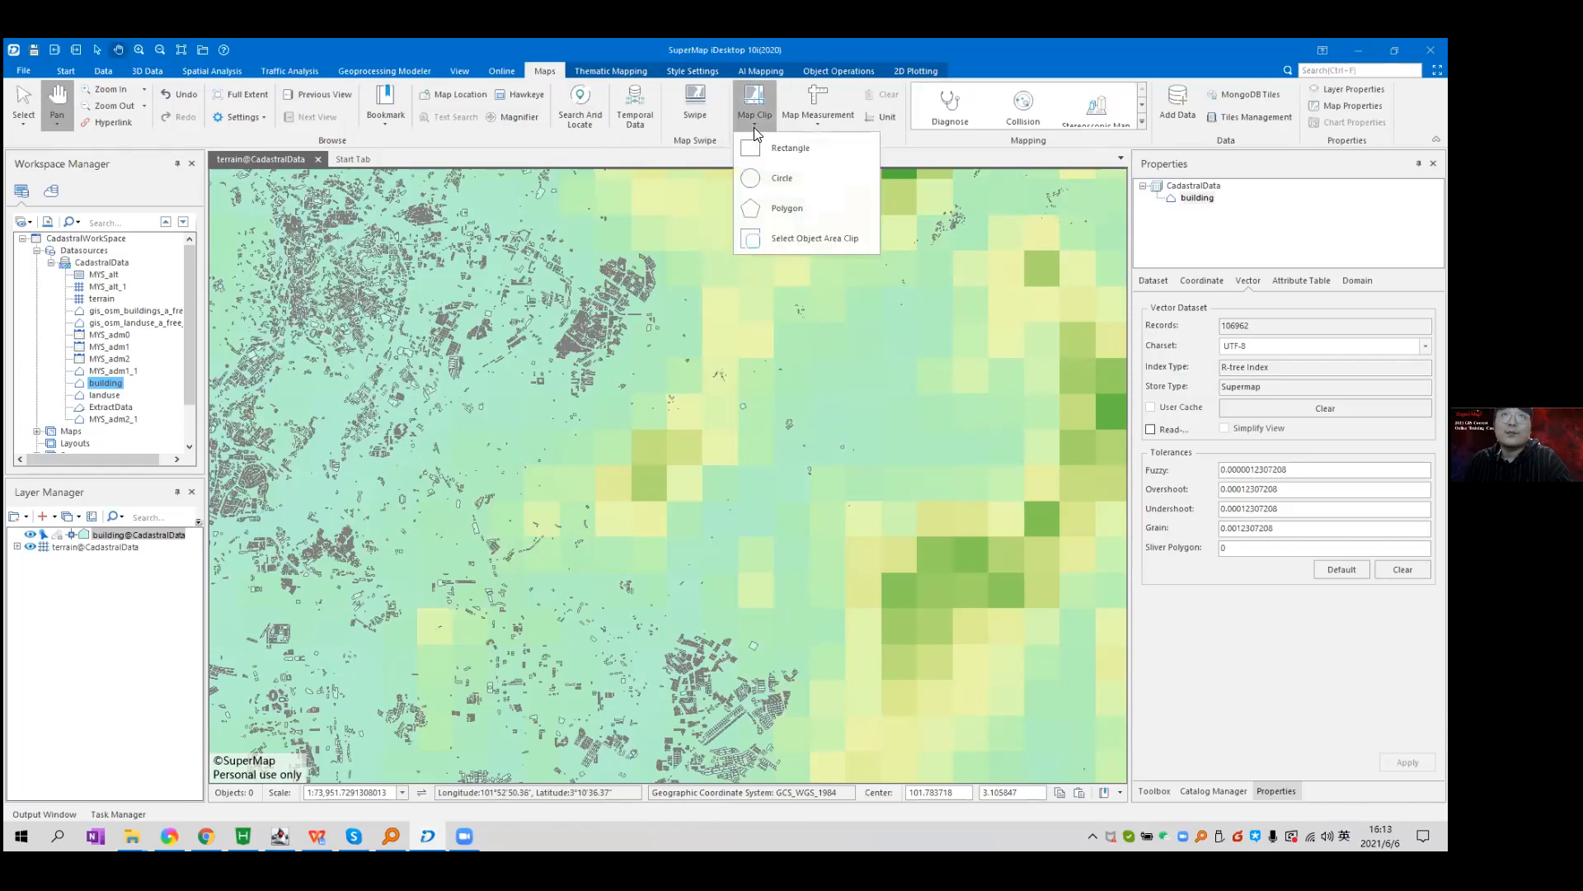
Draw a rectangular clip area around the map centre.
click(772, 150)
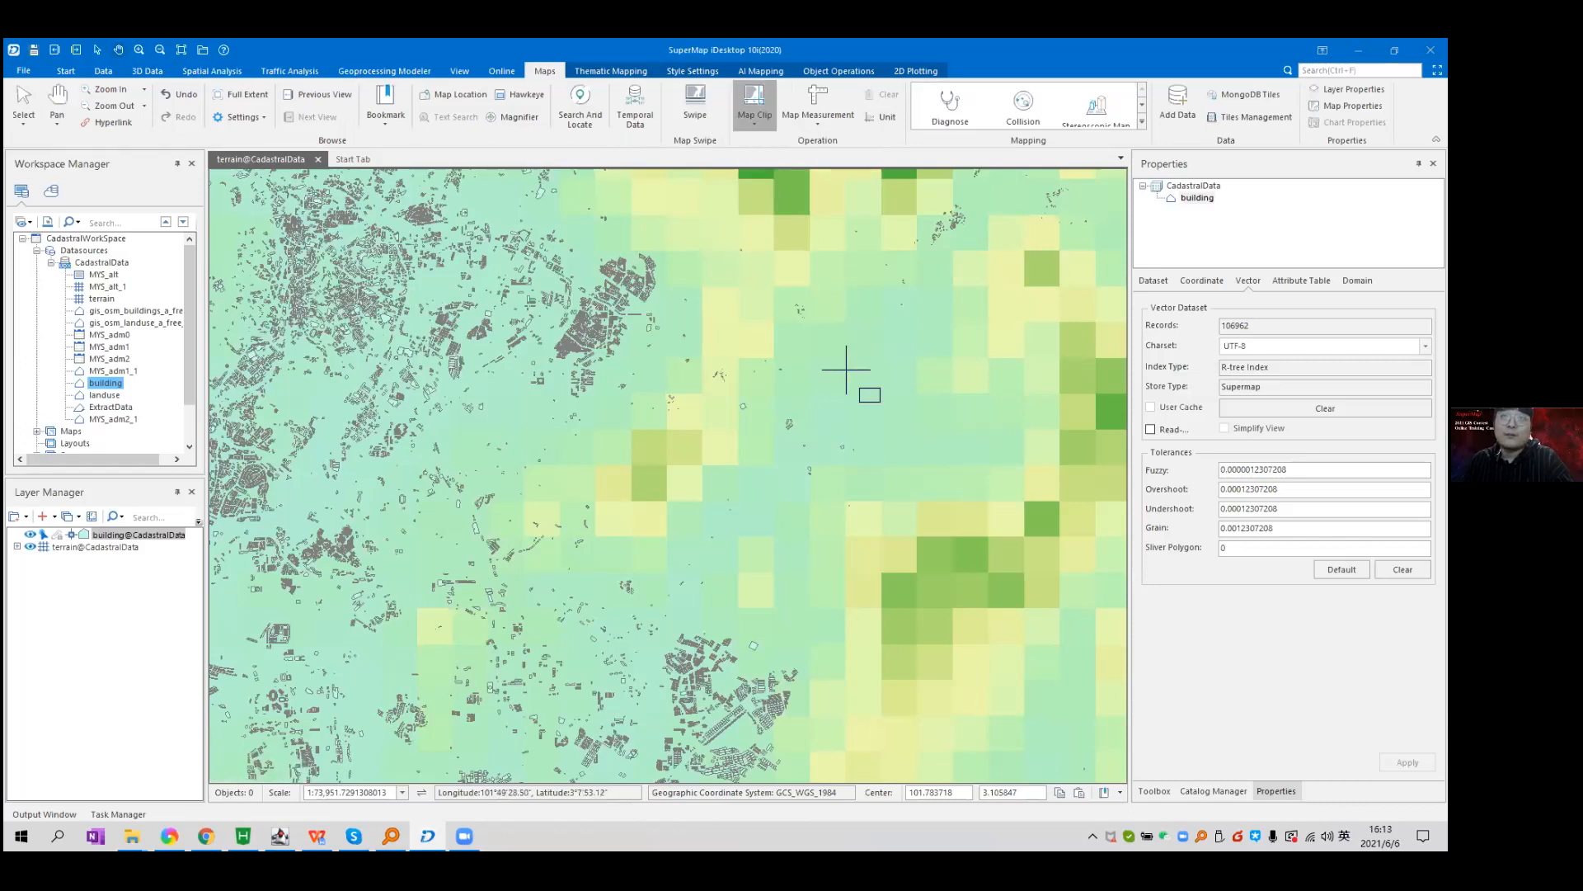
right_click(902, 322)
drag(901, 321, 711, 544)
scroll(683, 183, down, 1)
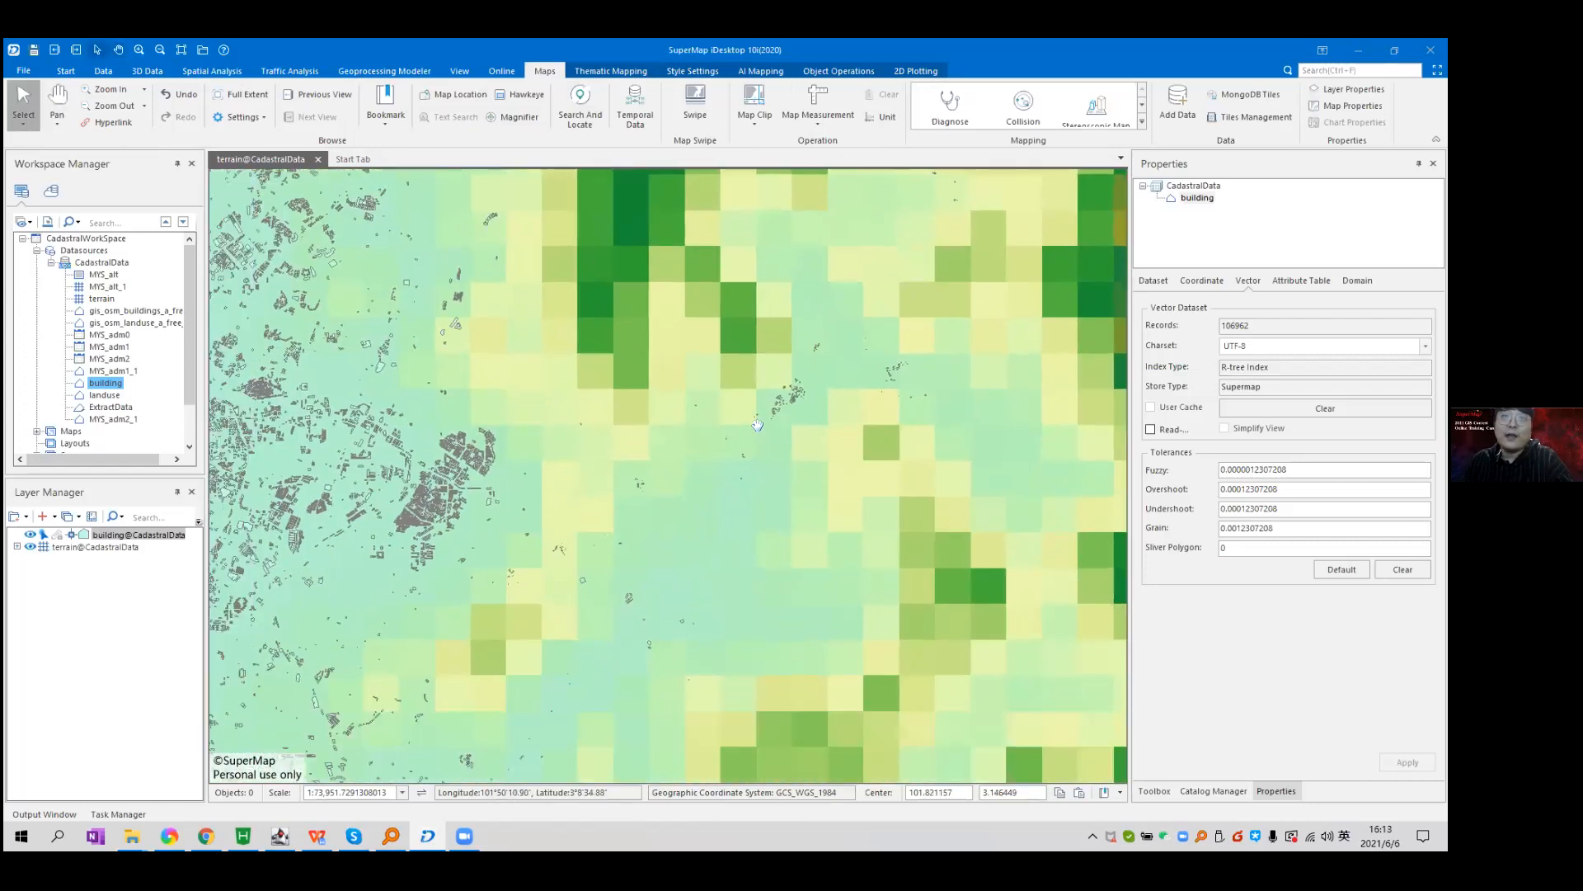
click(757, 119)
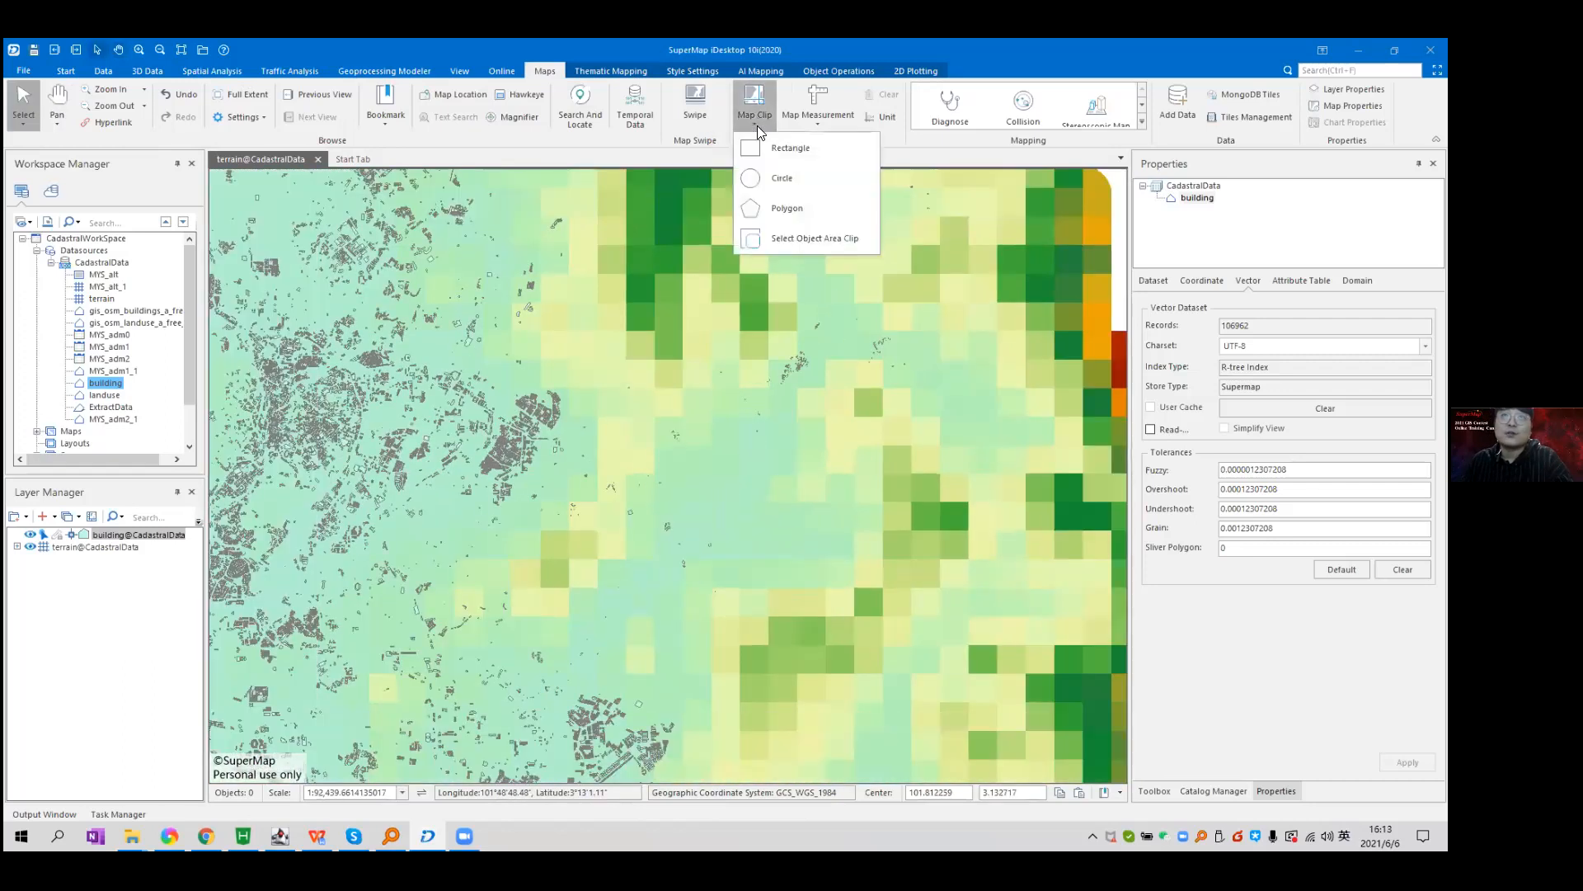
click(819, 149)
drag(586, 295, 950, 596)
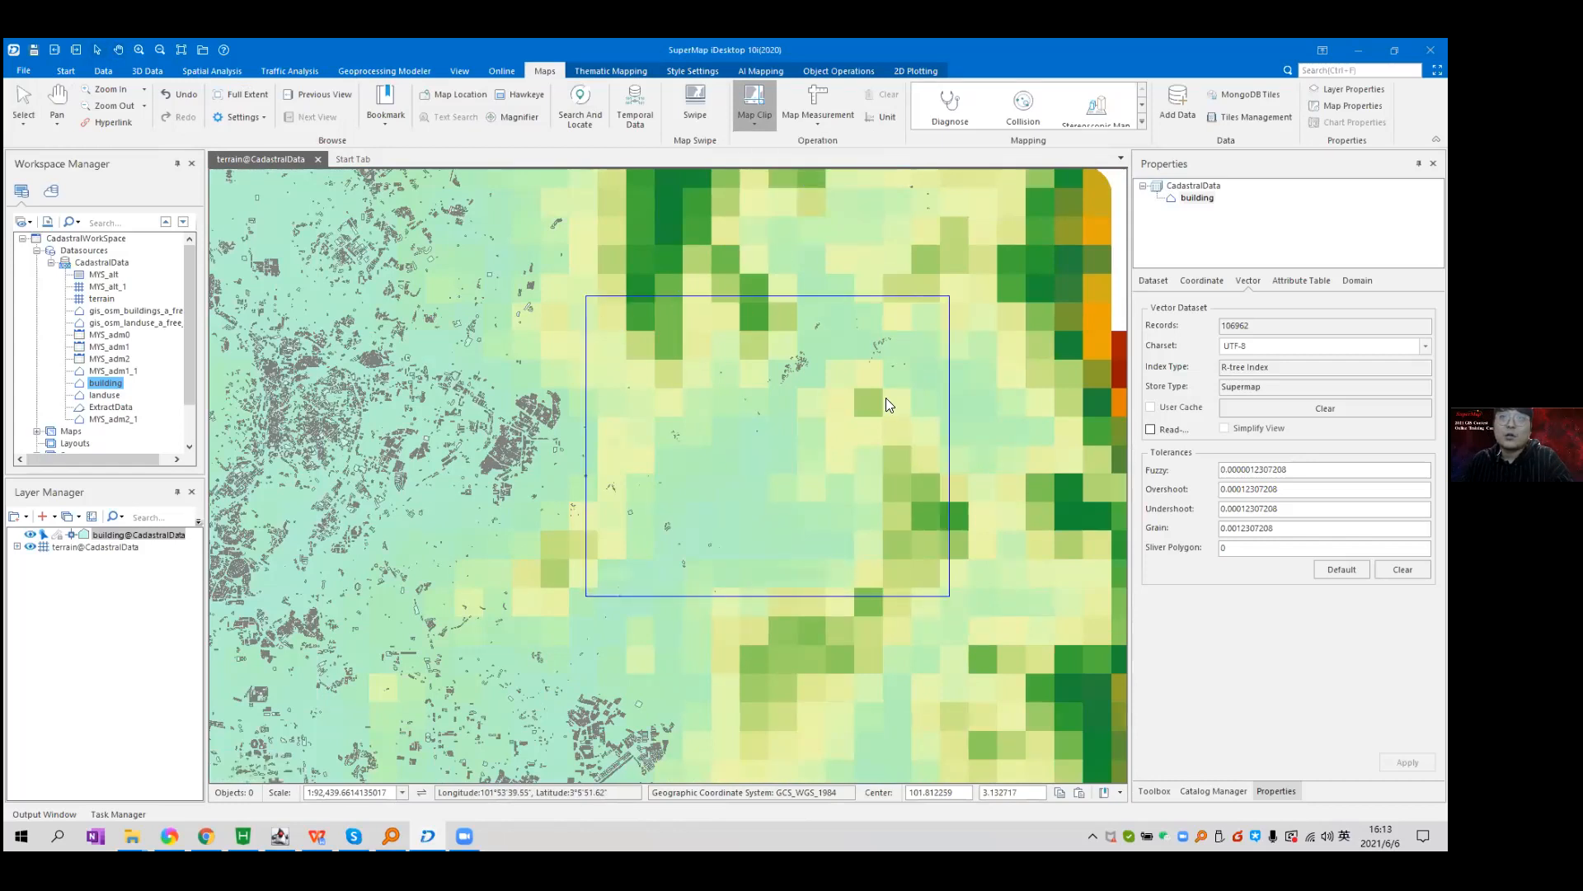
Remove terrain from the clip list and name the building output building_test.
click(518, 342)
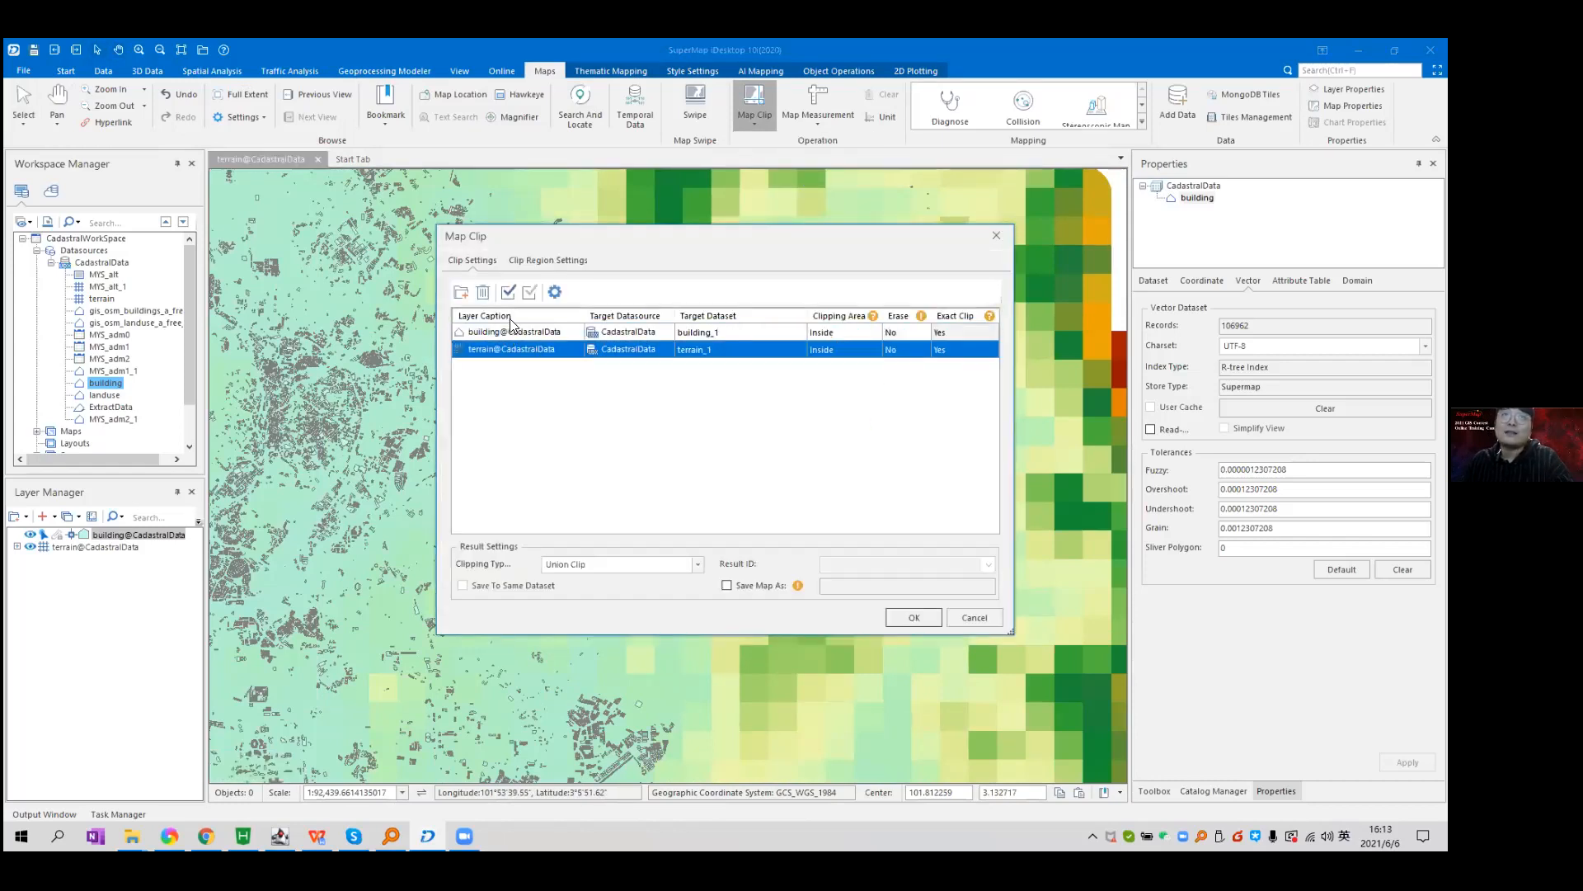
click(484, 292)
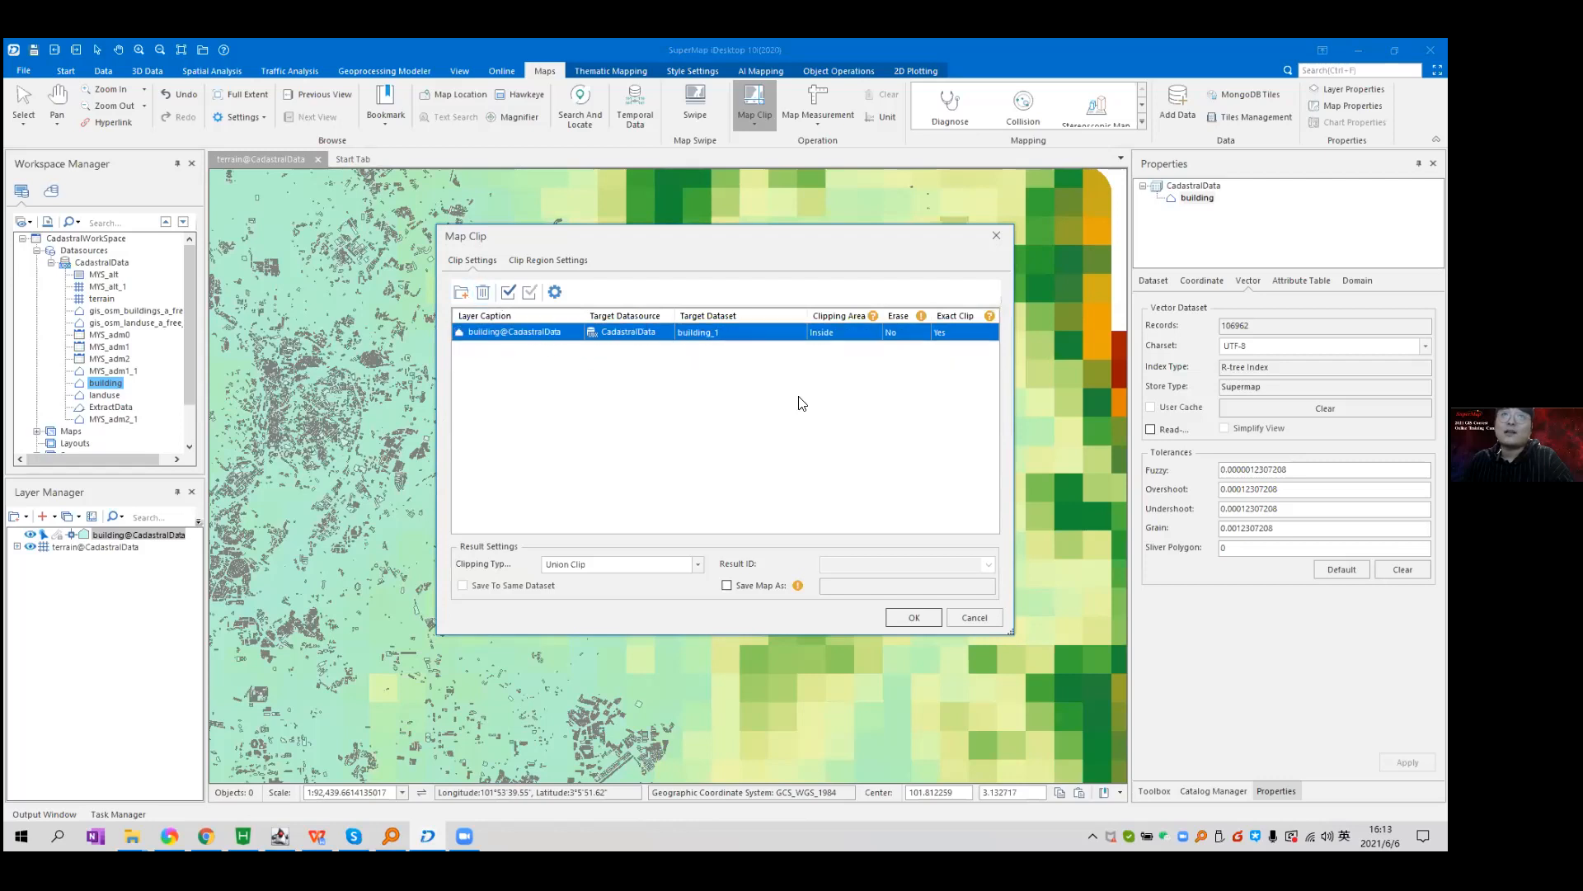
click(750, 331)
click(750, 331)
key(BackSpace)
text(test)
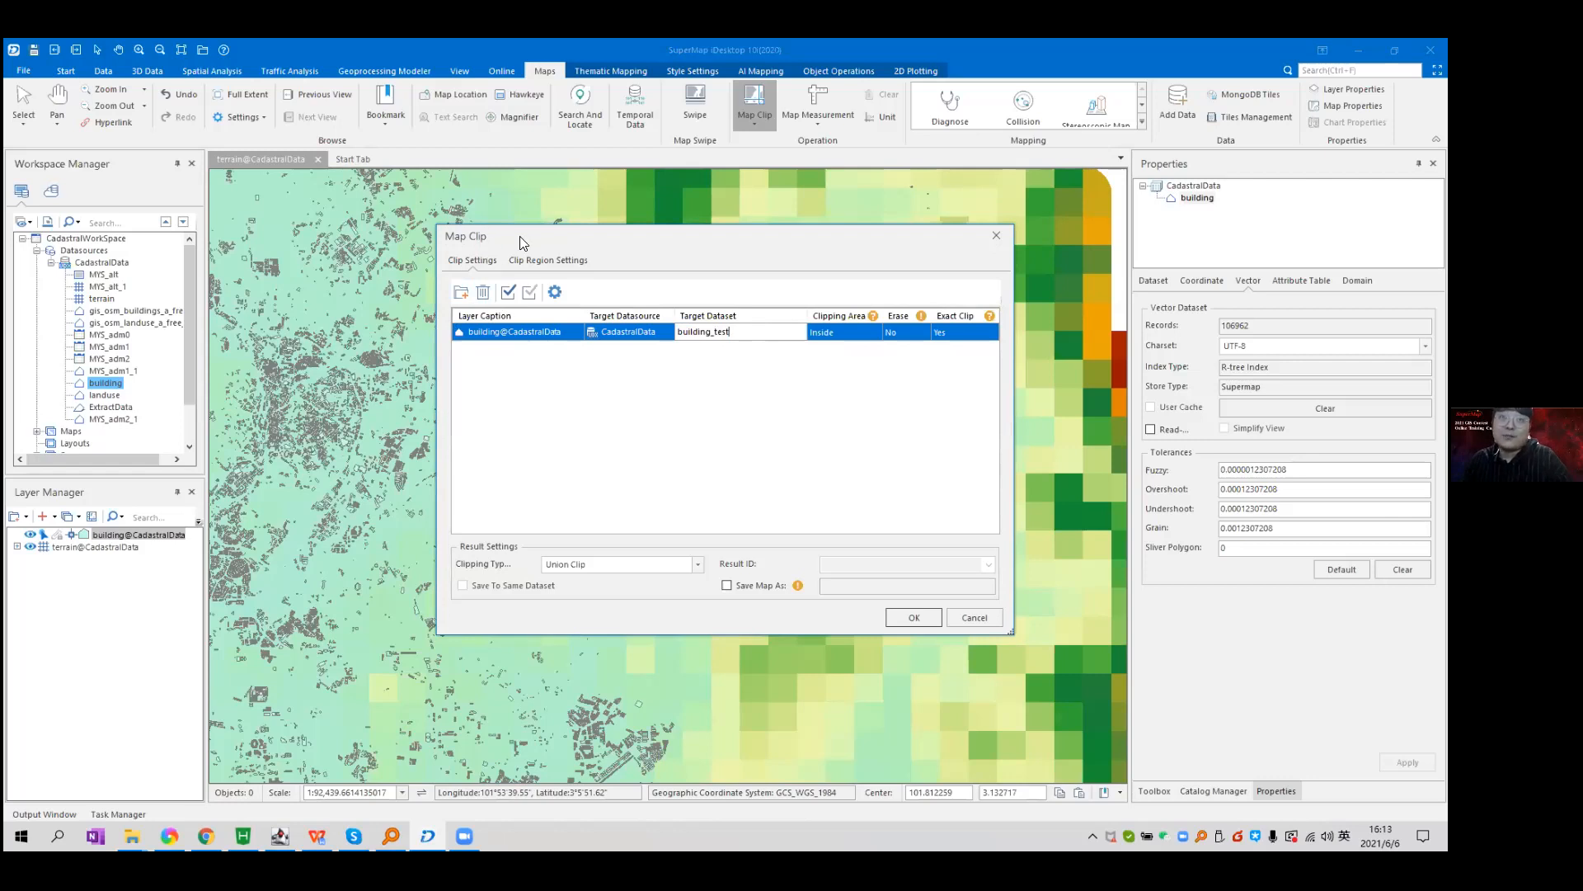
Run the clip, then select building_test and hide the original building layer.
drag(672, 243, 687, 252)
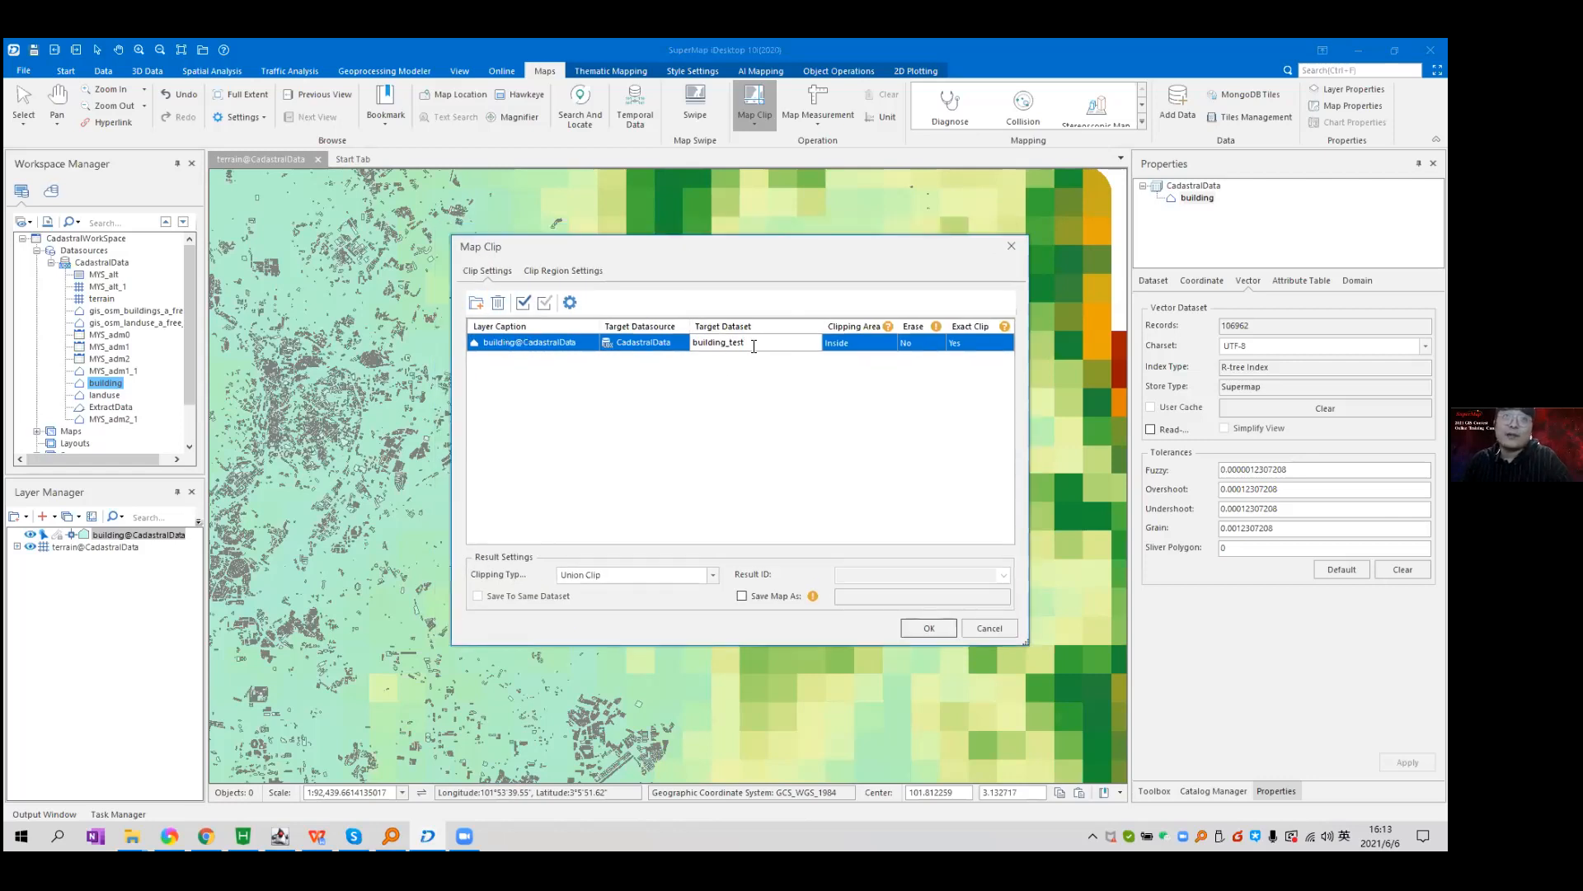
click(927, 627)
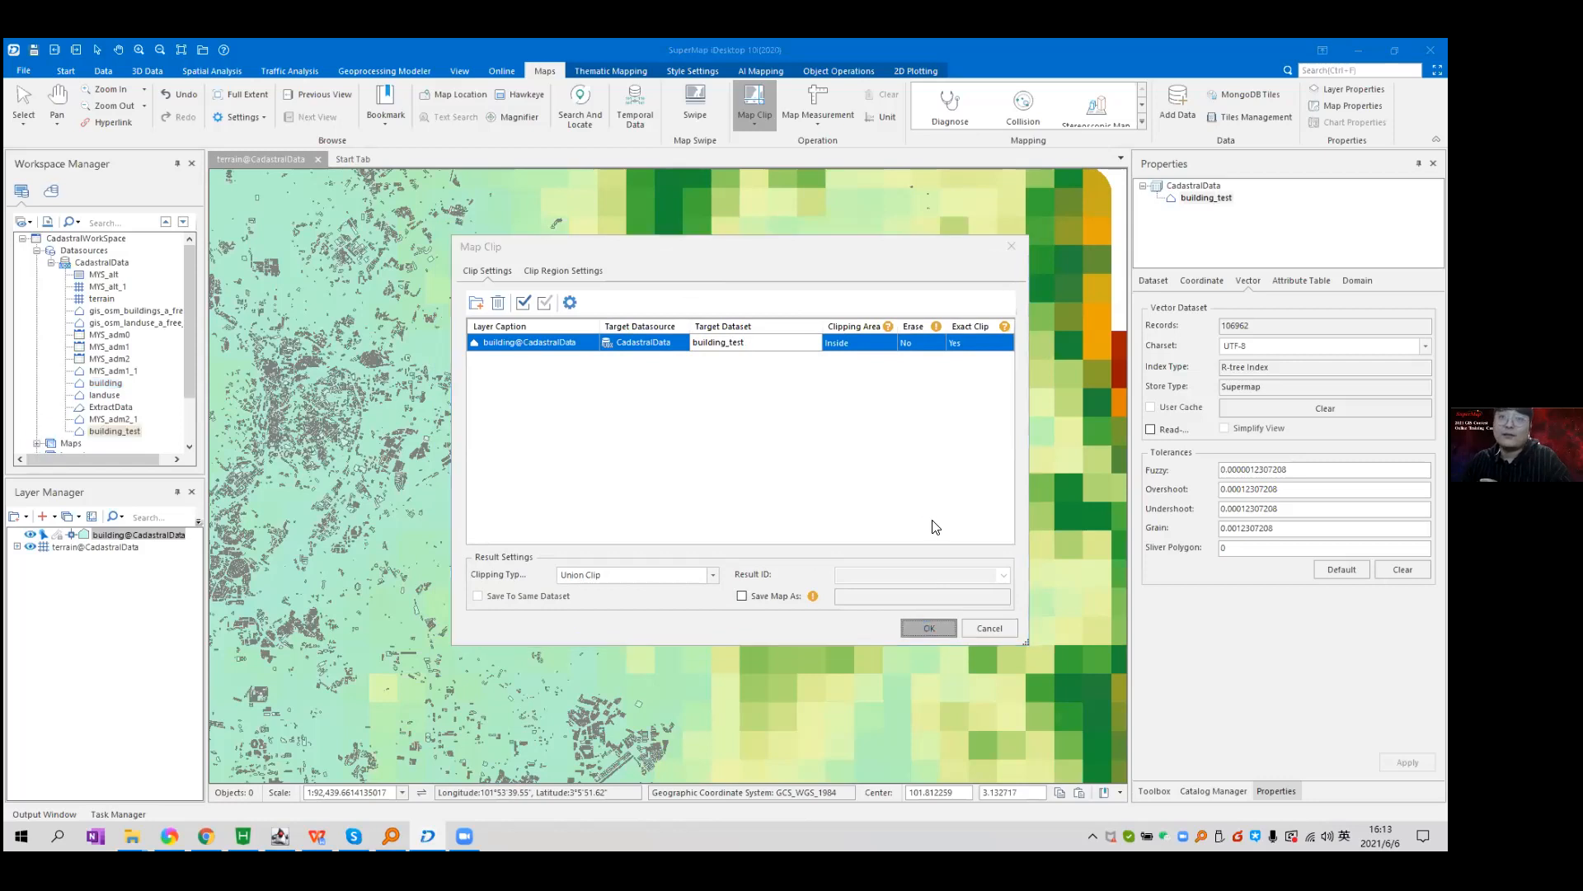
click(122, 432)
click(30, 535)
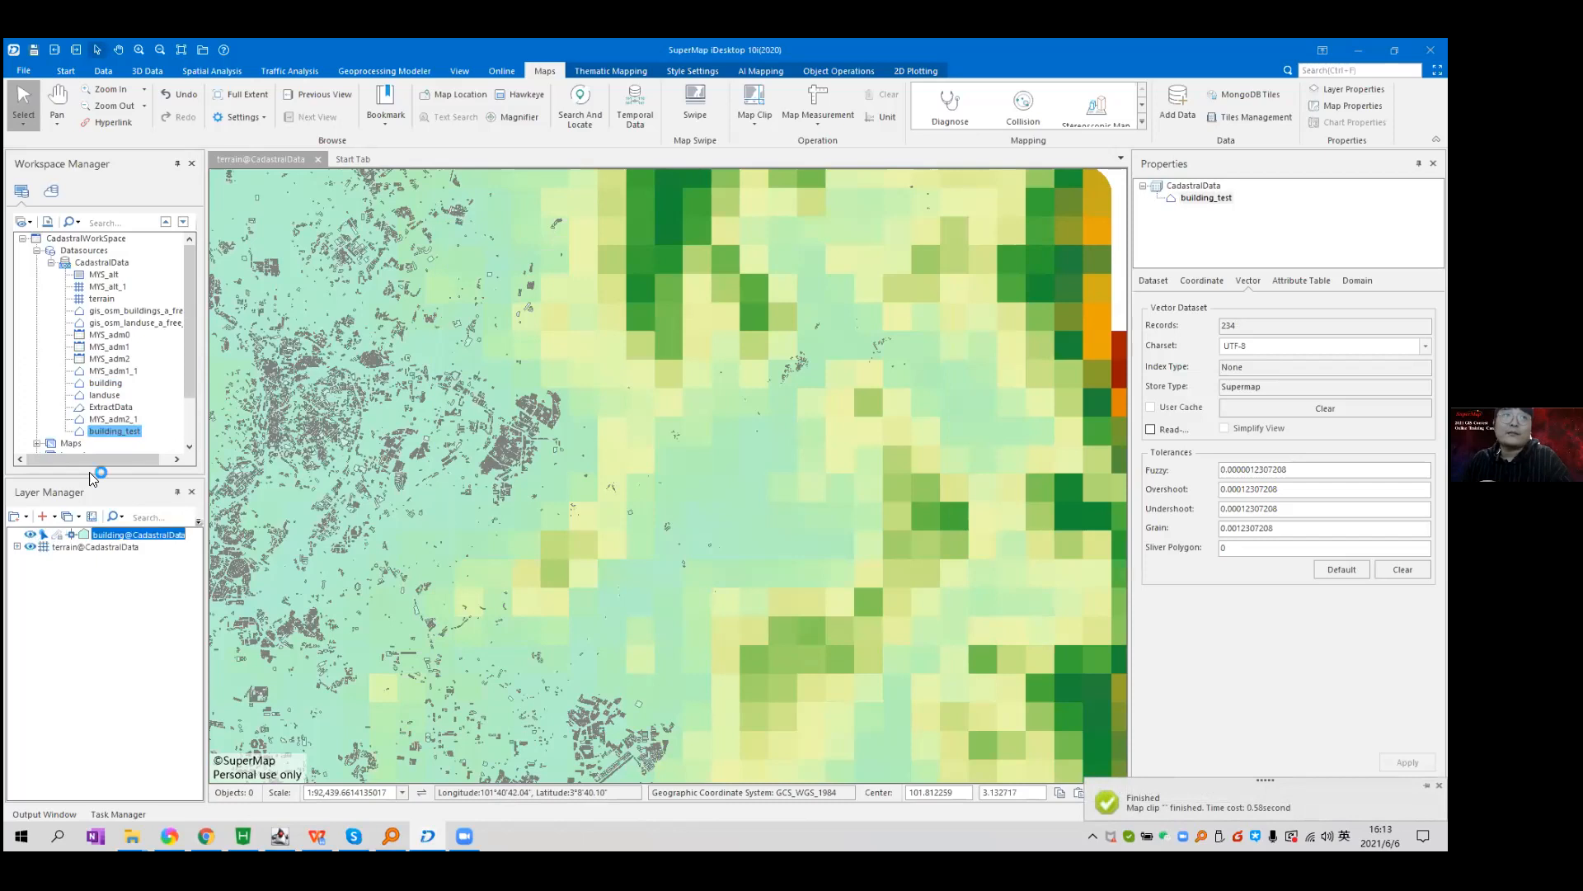
Drag building_test onto the terrain map and zoom to the clipped building cluster.
drag(122, 432, 512, 449)
scroll(790, 424, up, 2)
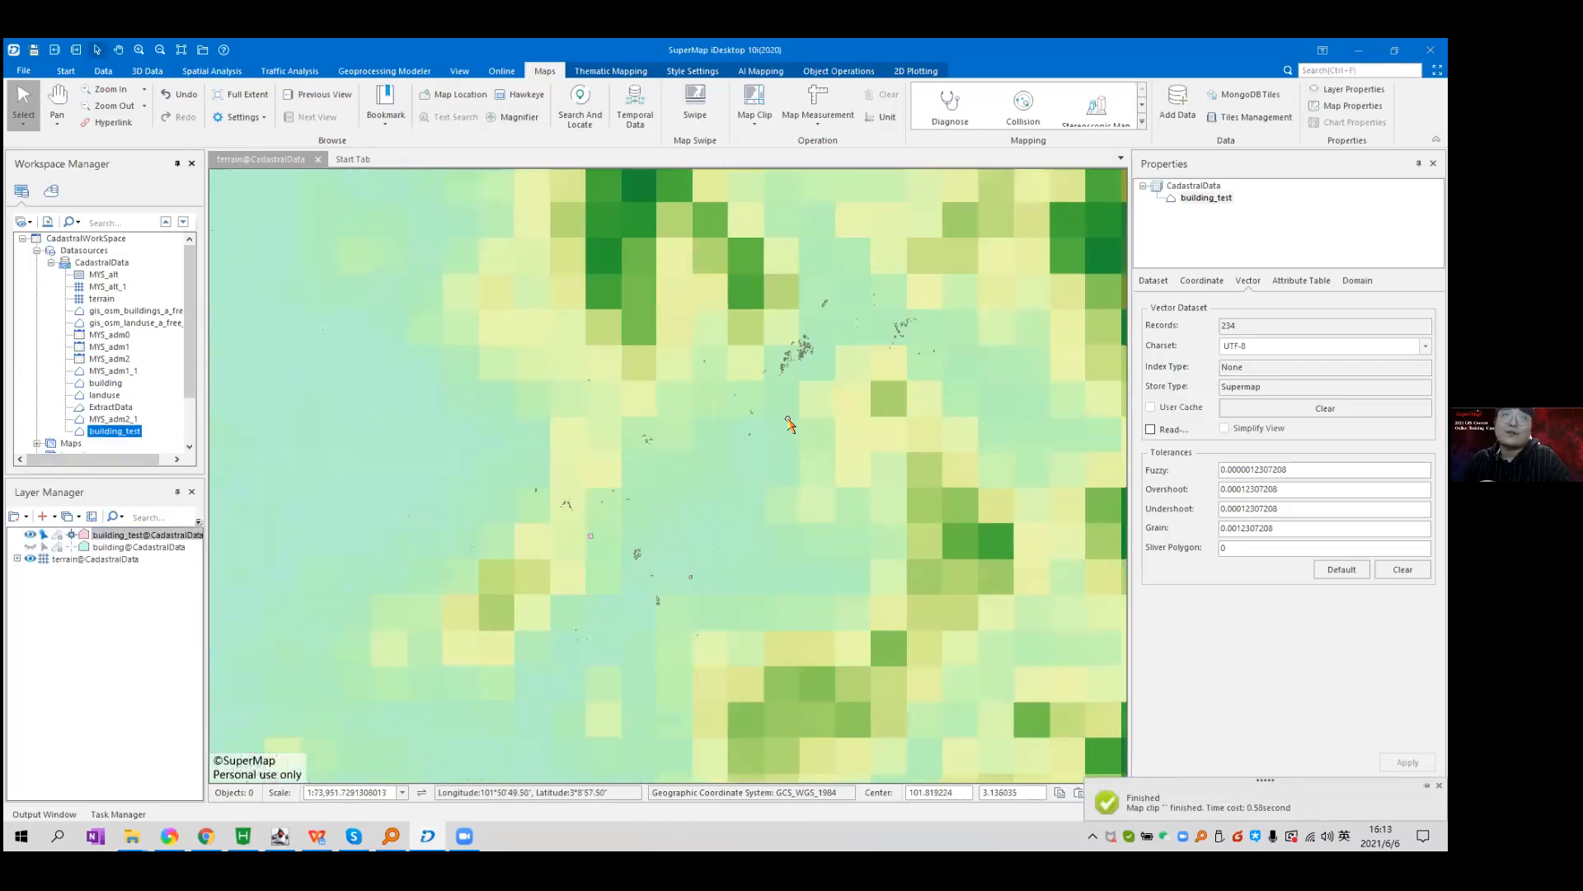
scroll(612, 470, down, 1)
scroll(726, 375, up, 4)
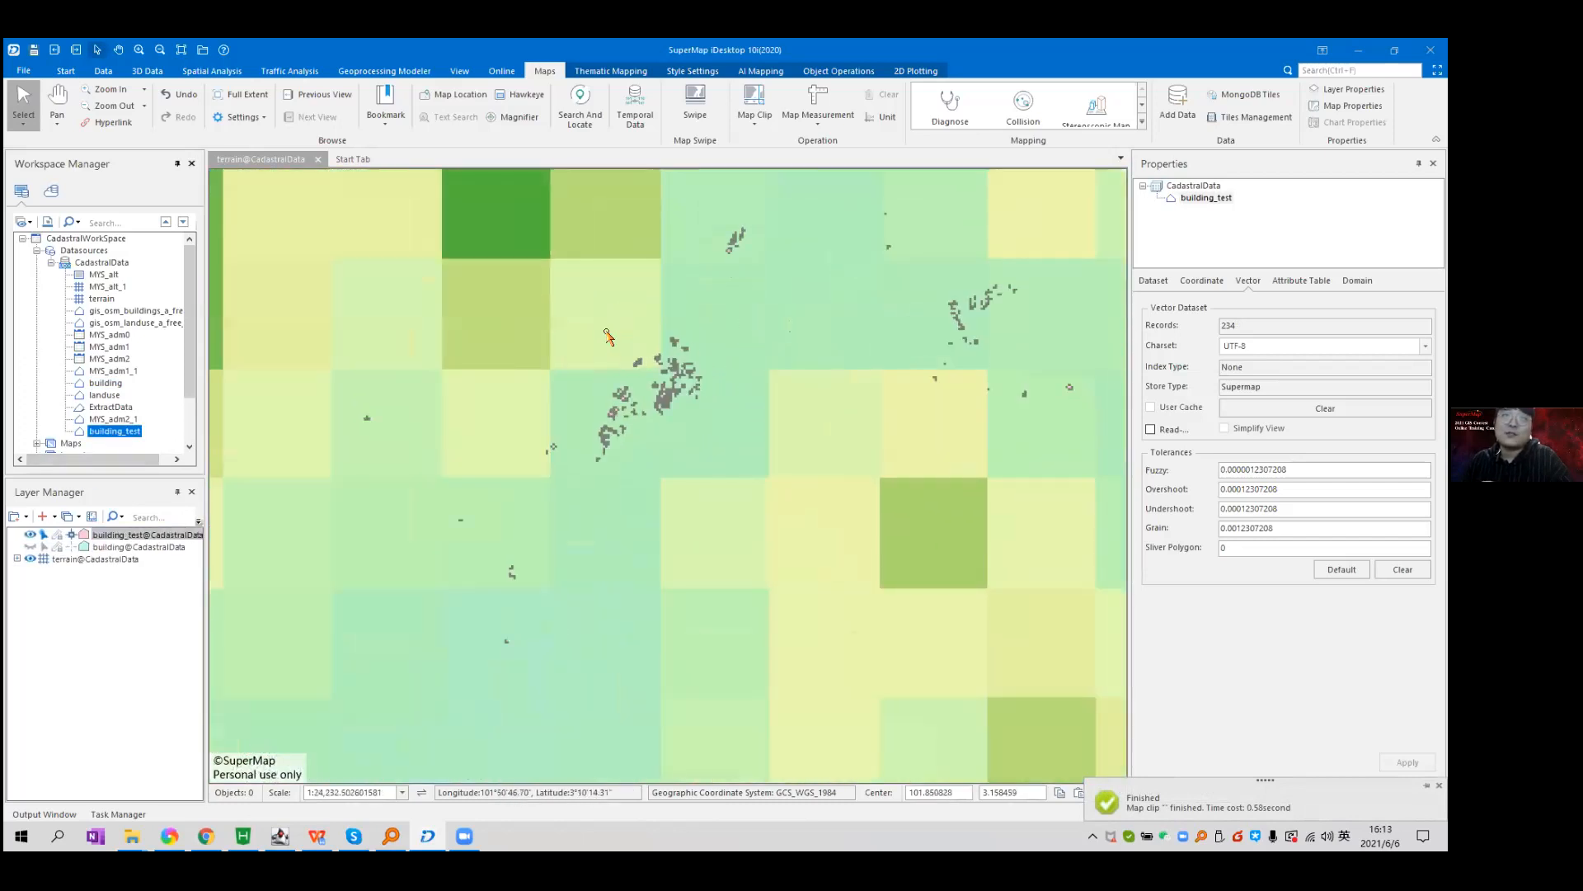
scroll(669, 358, up, 4)
scroll(668, 359, down, 6)
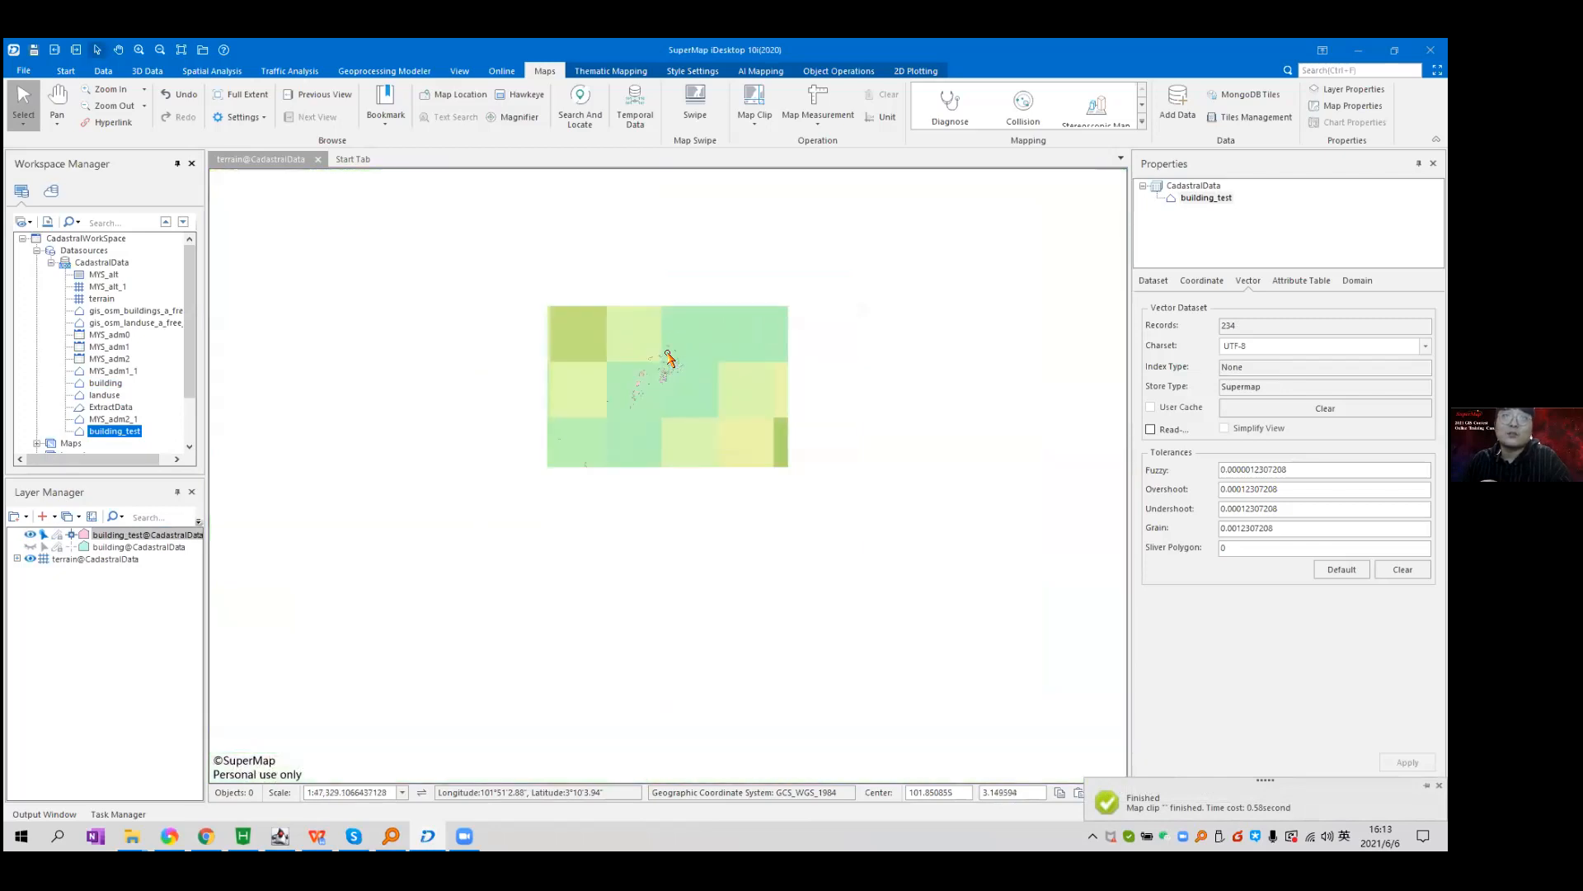
scroll(659, 367, down, 6)
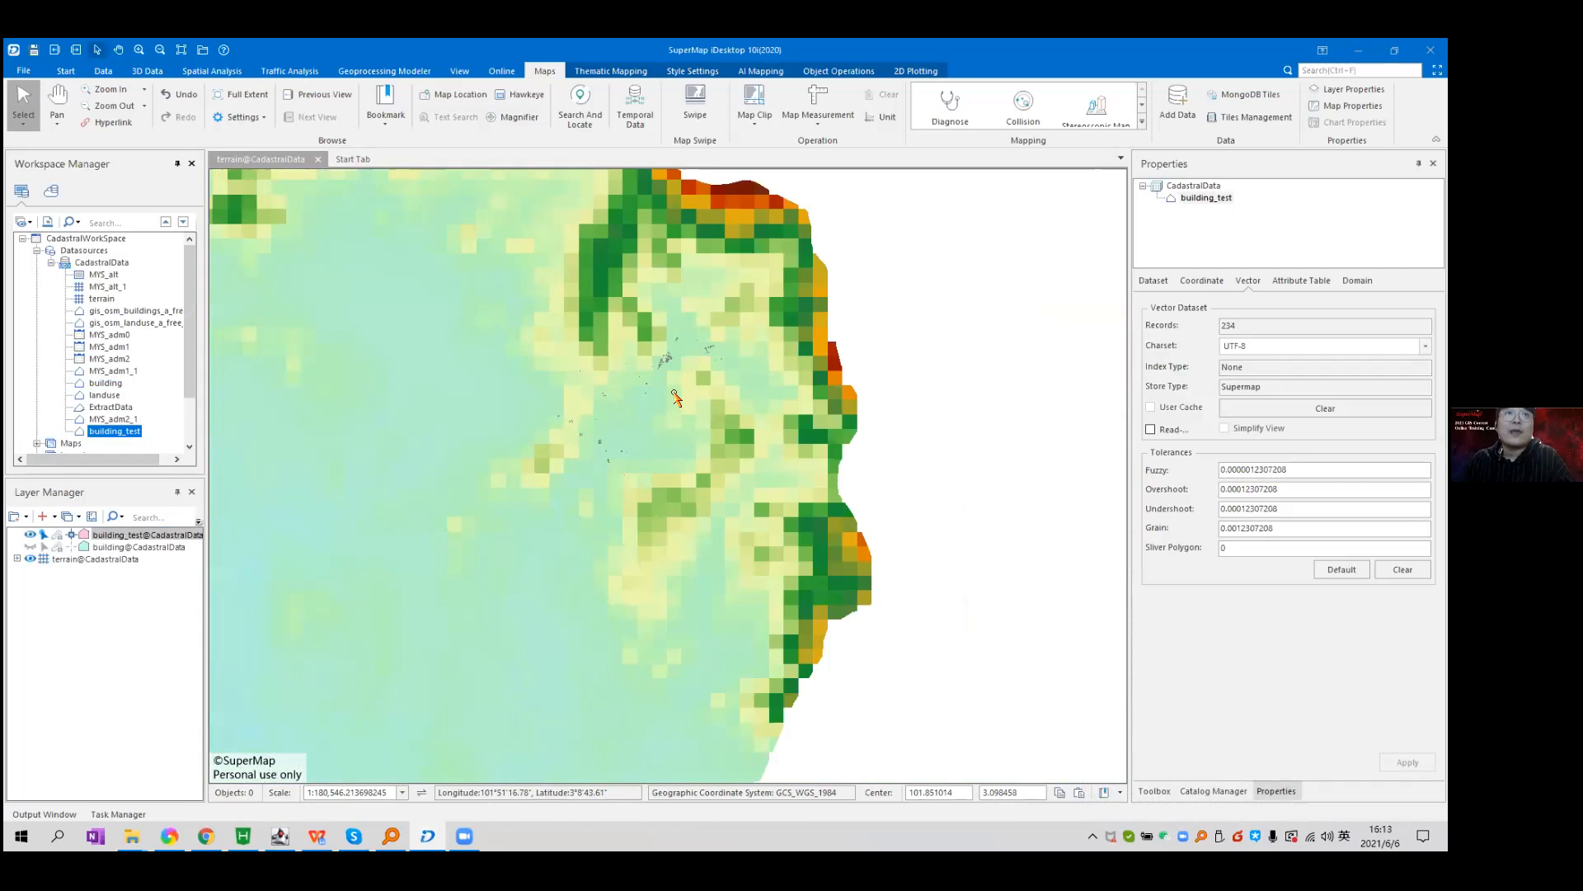
scroll(675, 397, up, 2)
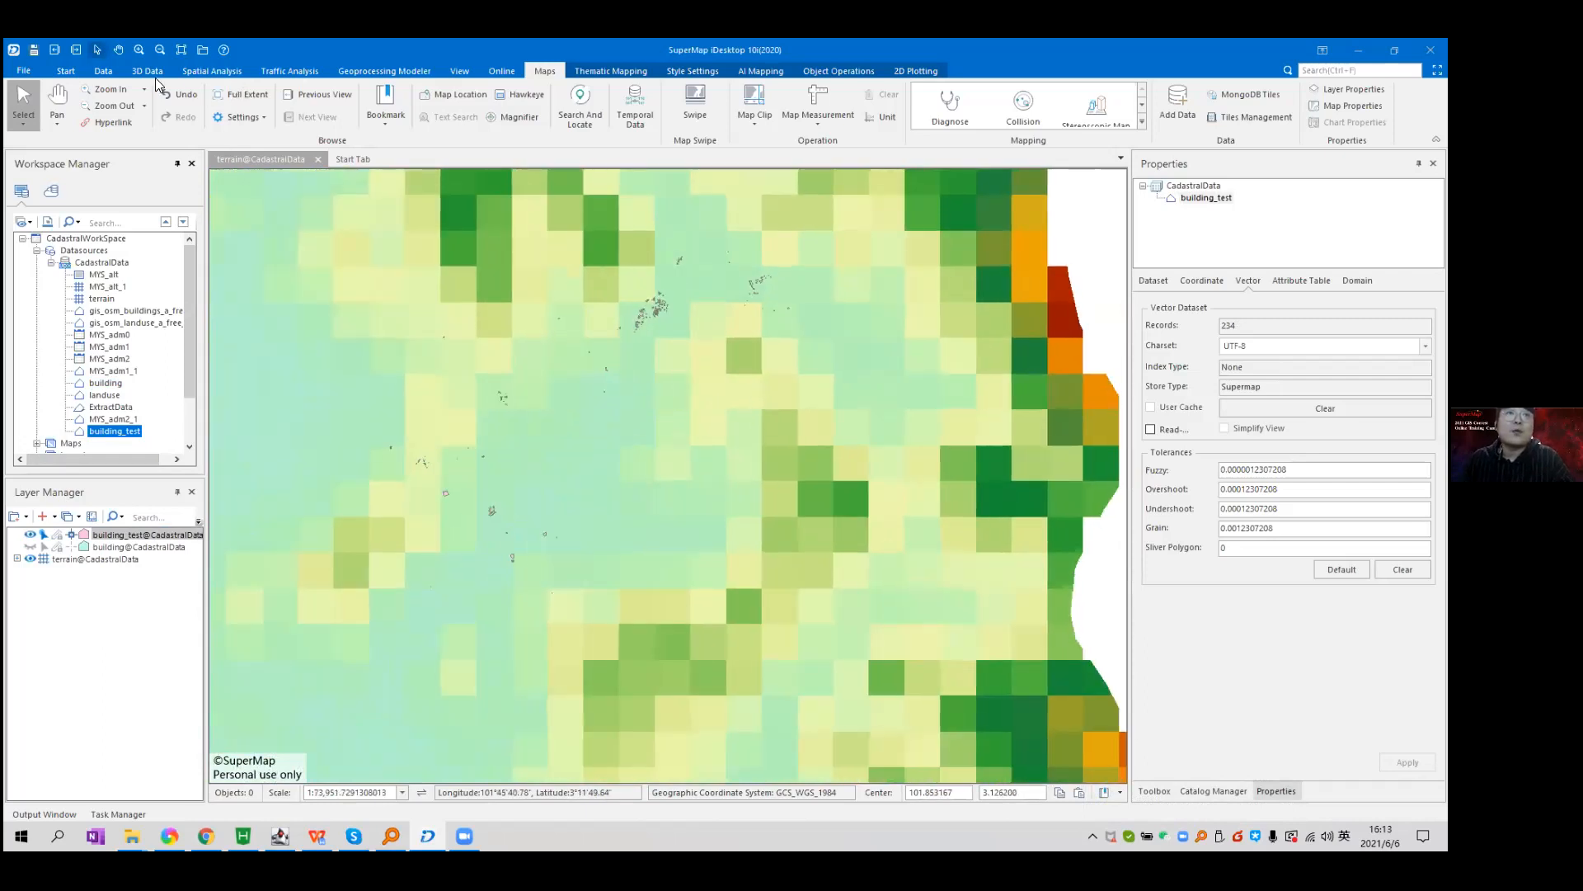
Start Extracting 3D data from the TIN tools with the terrain file as source path.
click(150, 73)
click(408, 128)
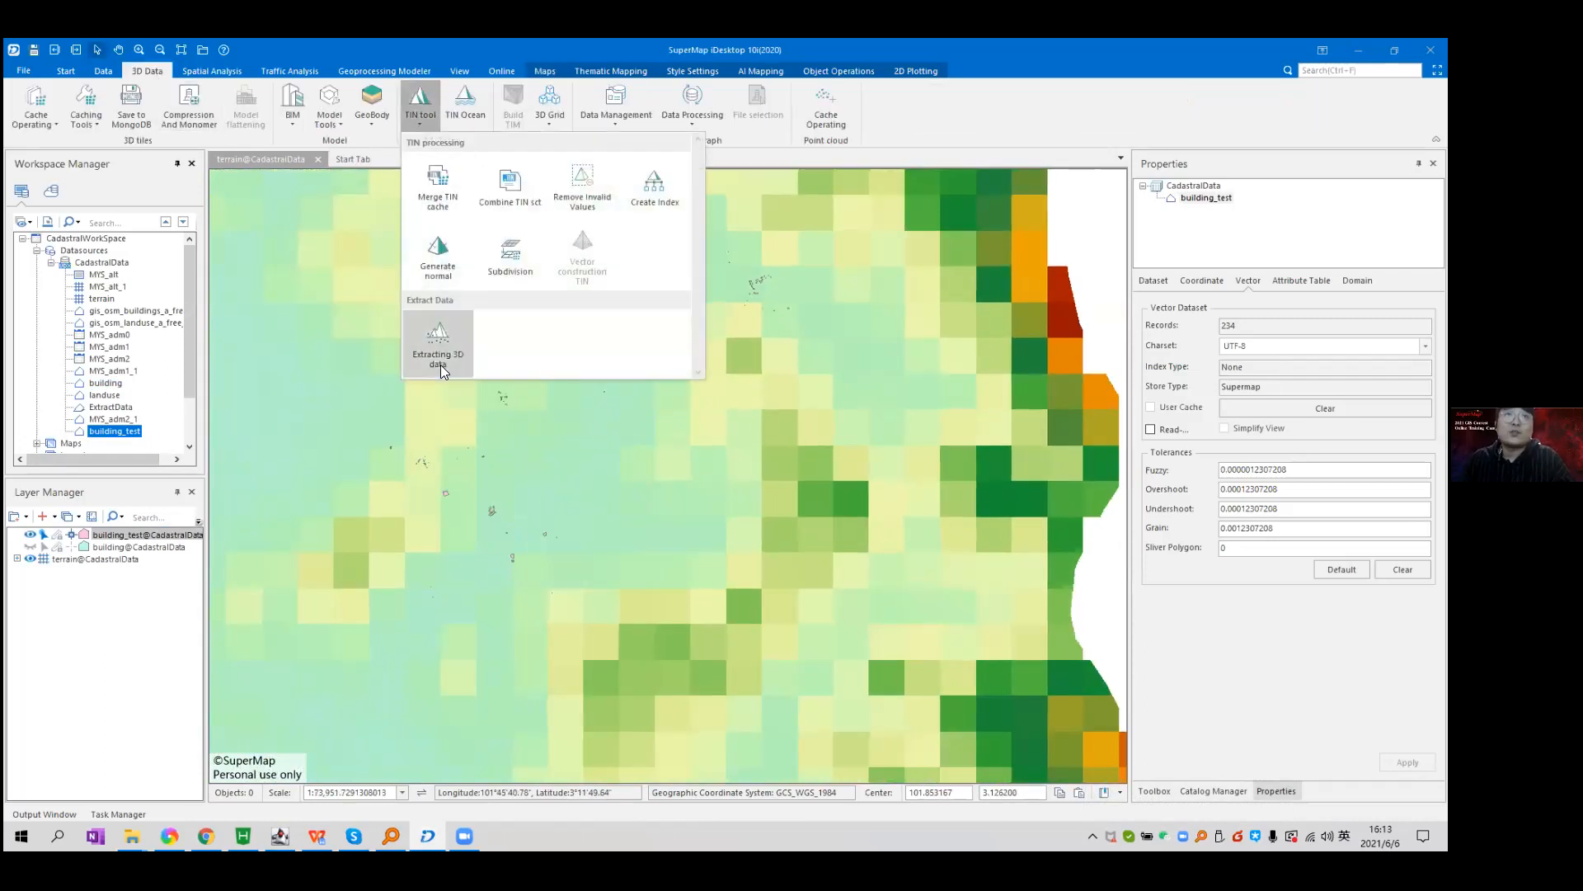
click(441, 364)
click(829, 344)
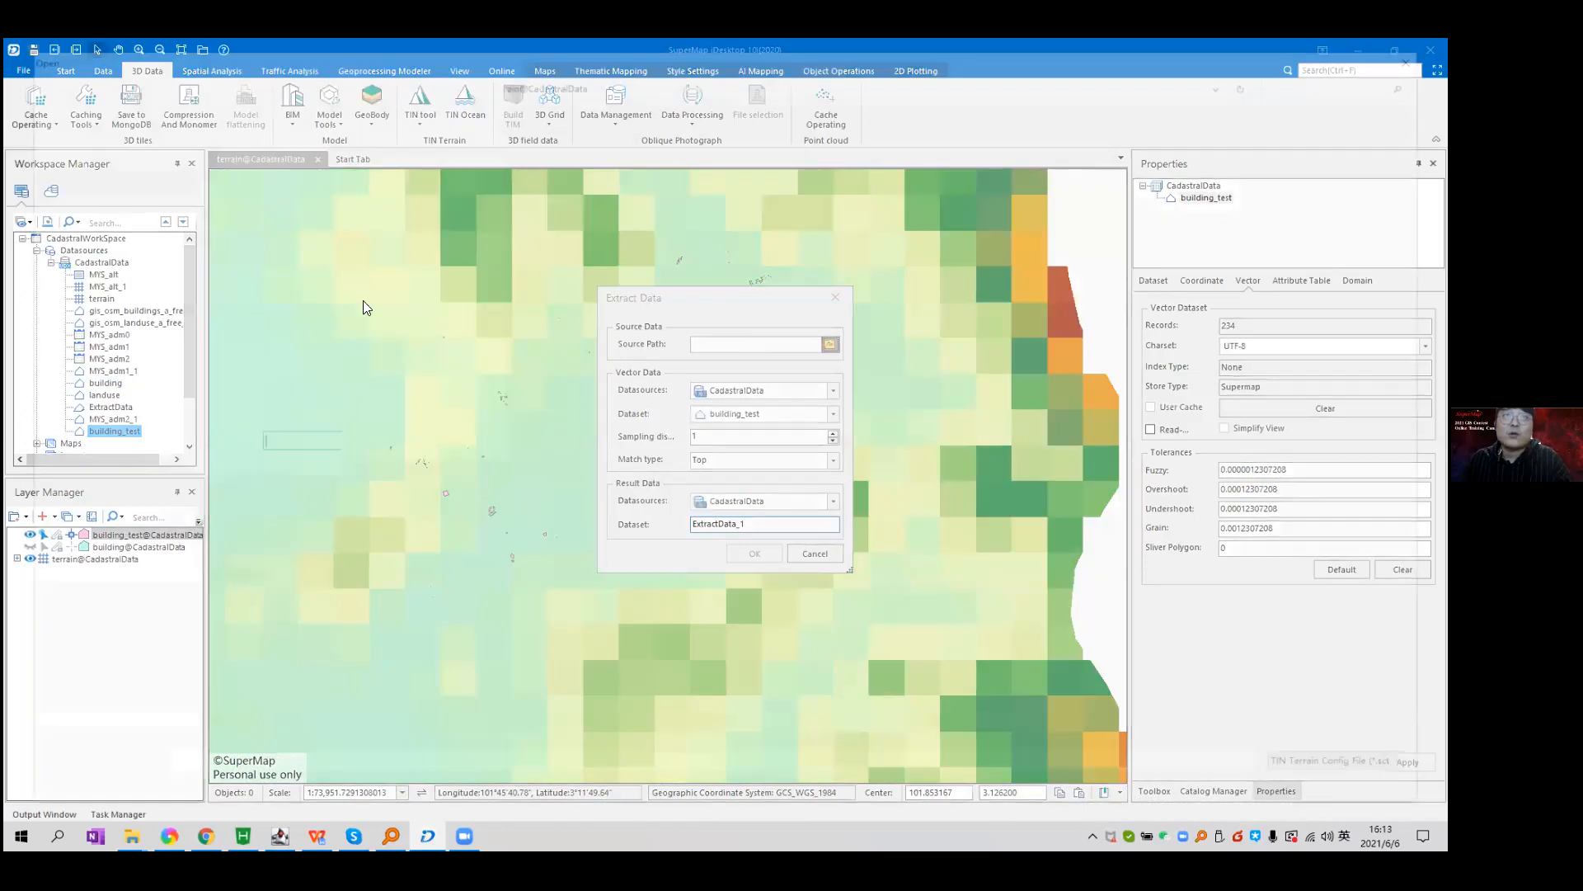
click(353, 265)
key(Return)
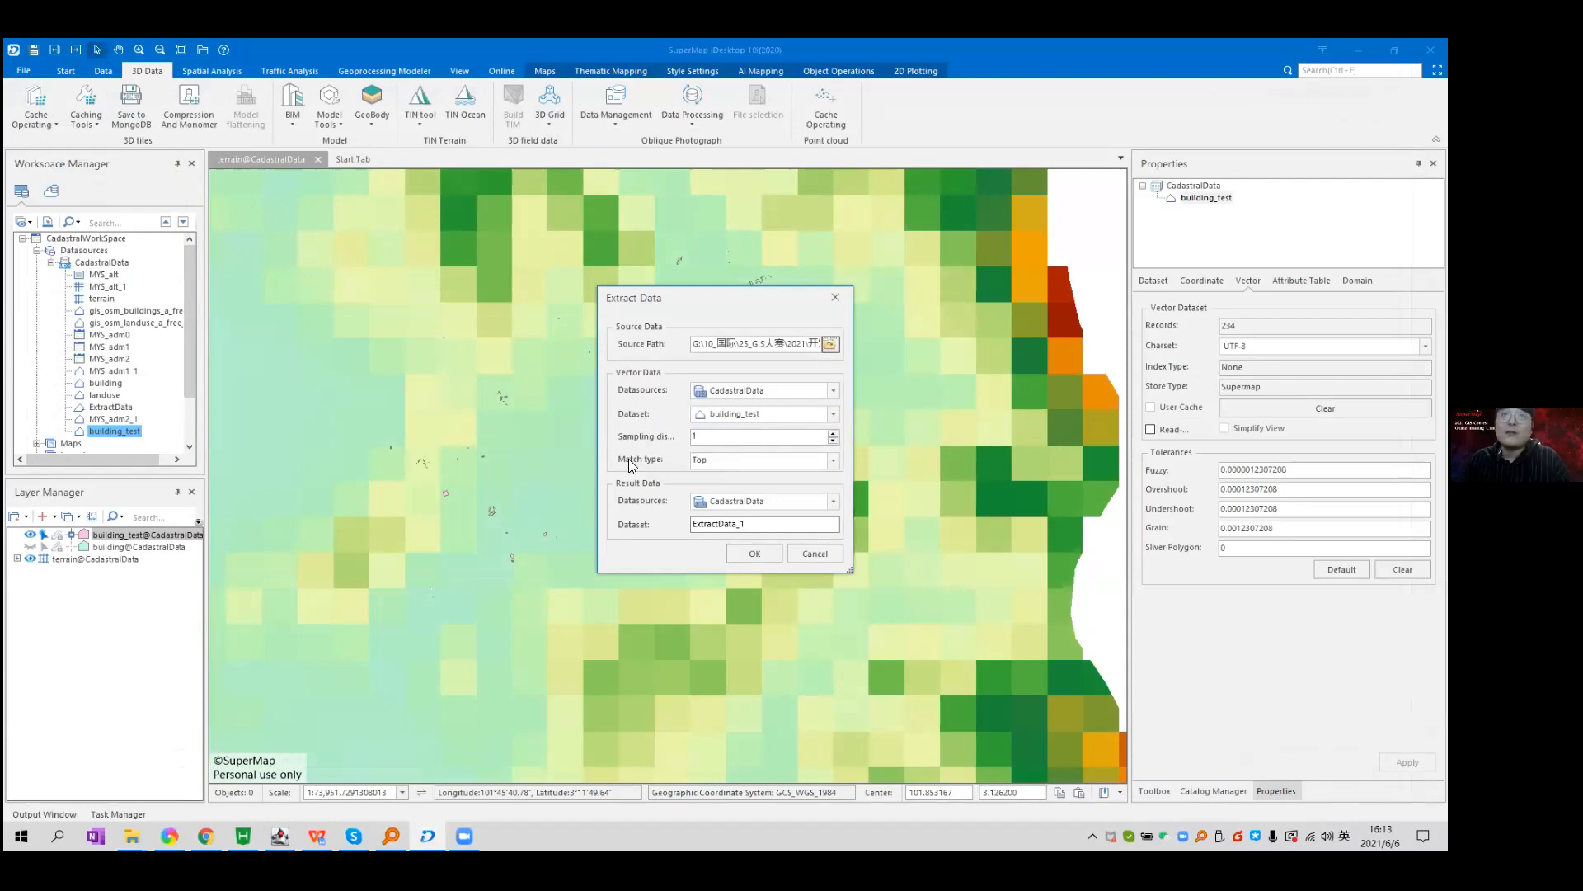
Name the result dataset ExtractData_test and run the extraction.
click(757, 525)
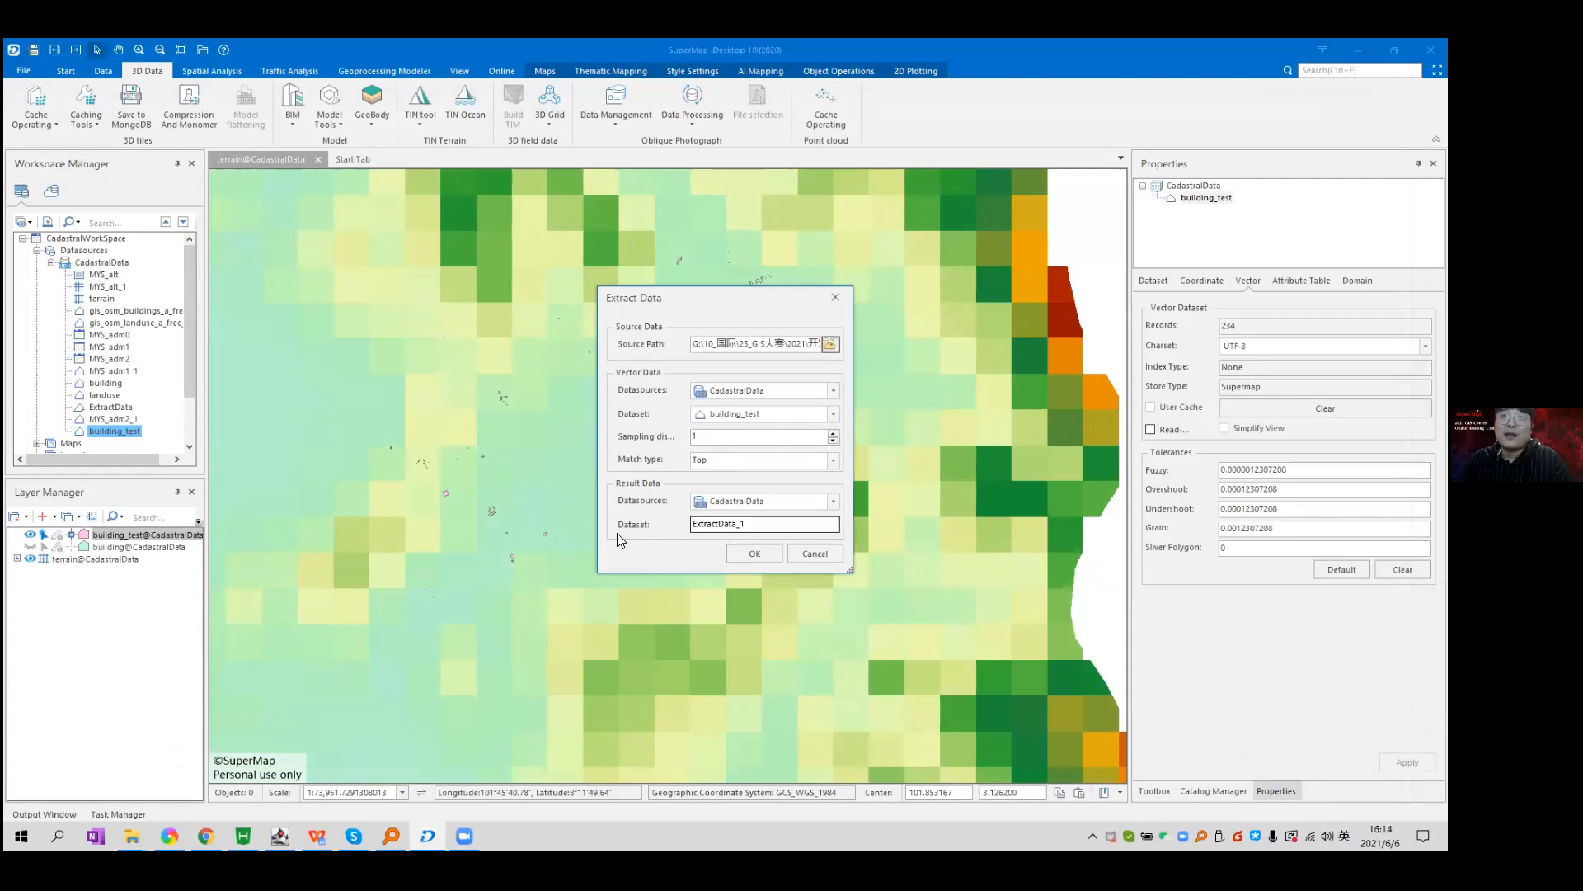
key(BackSpace)
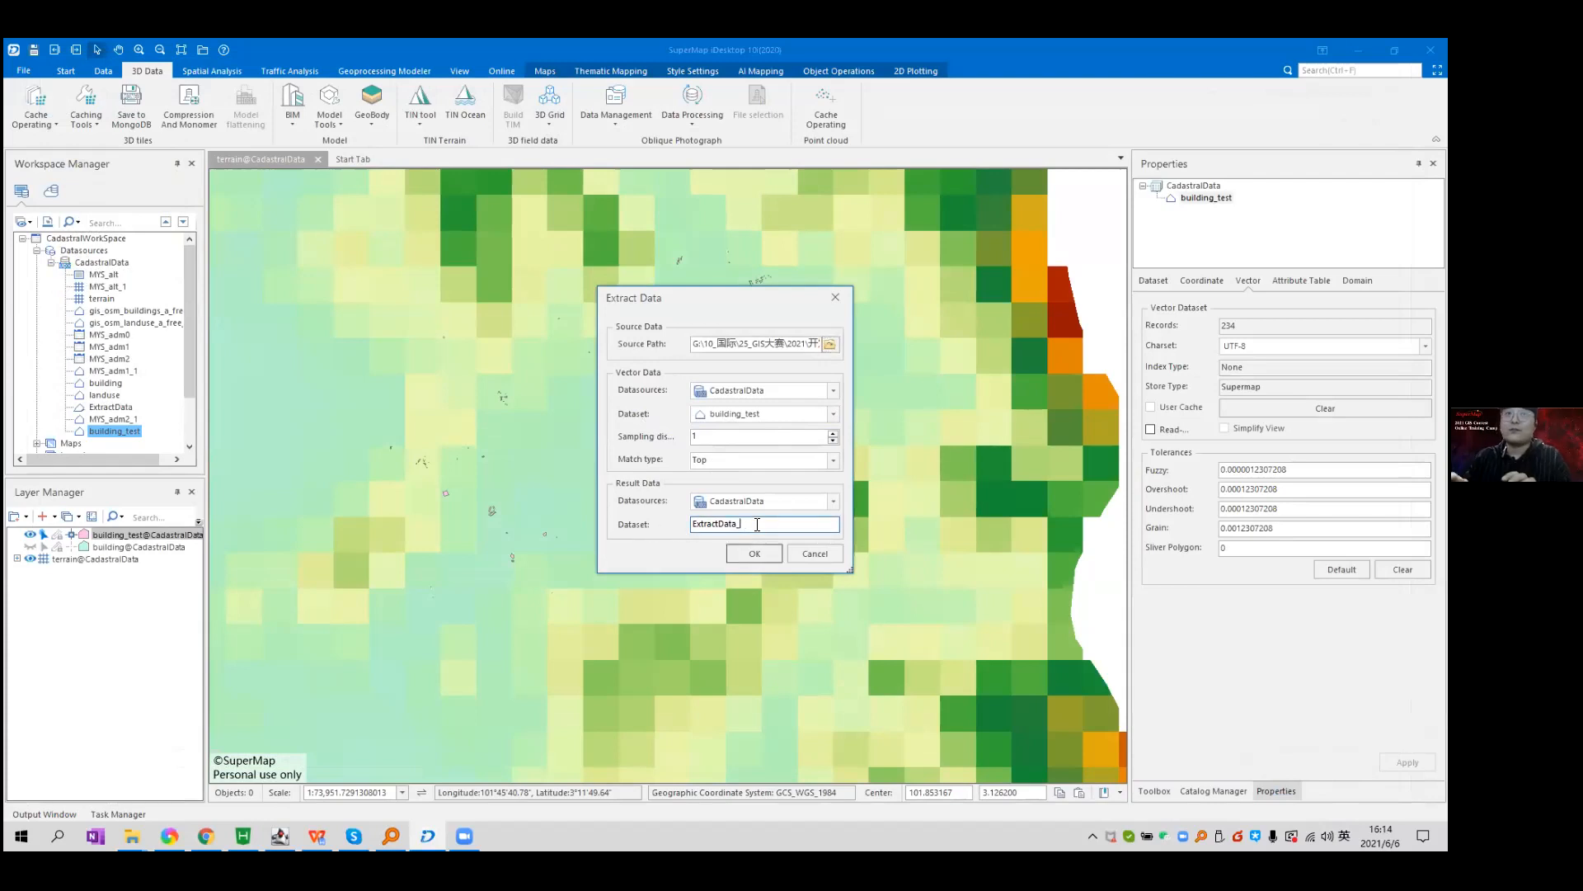
text(test)
click(766, 553)
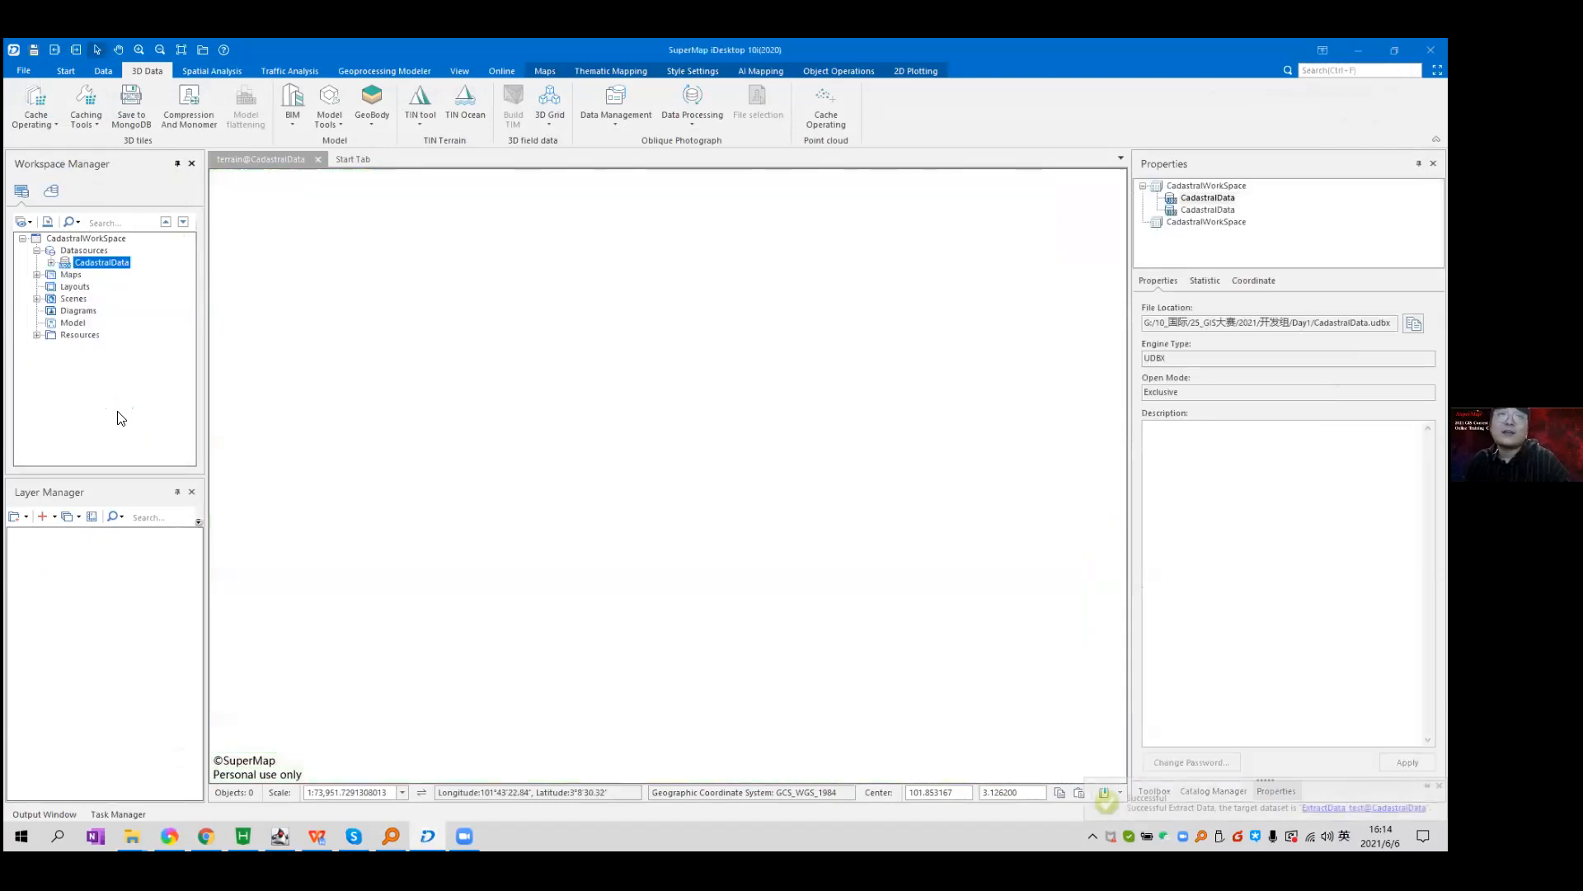
Close the map window without saving it.
click(441, 256)
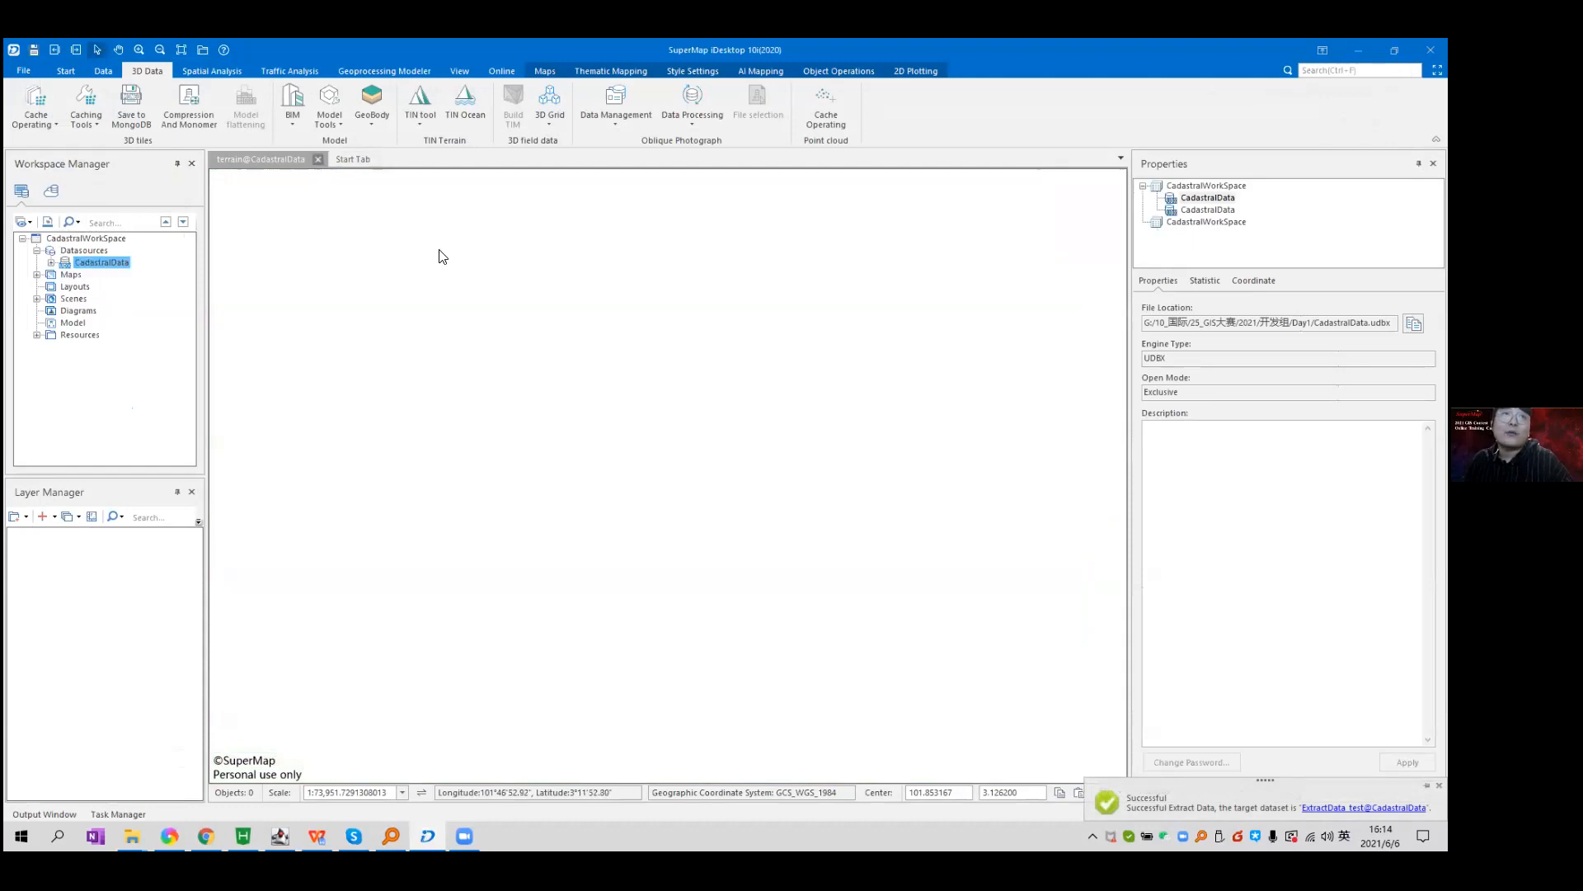
click(733, 484)
click(51, 262)
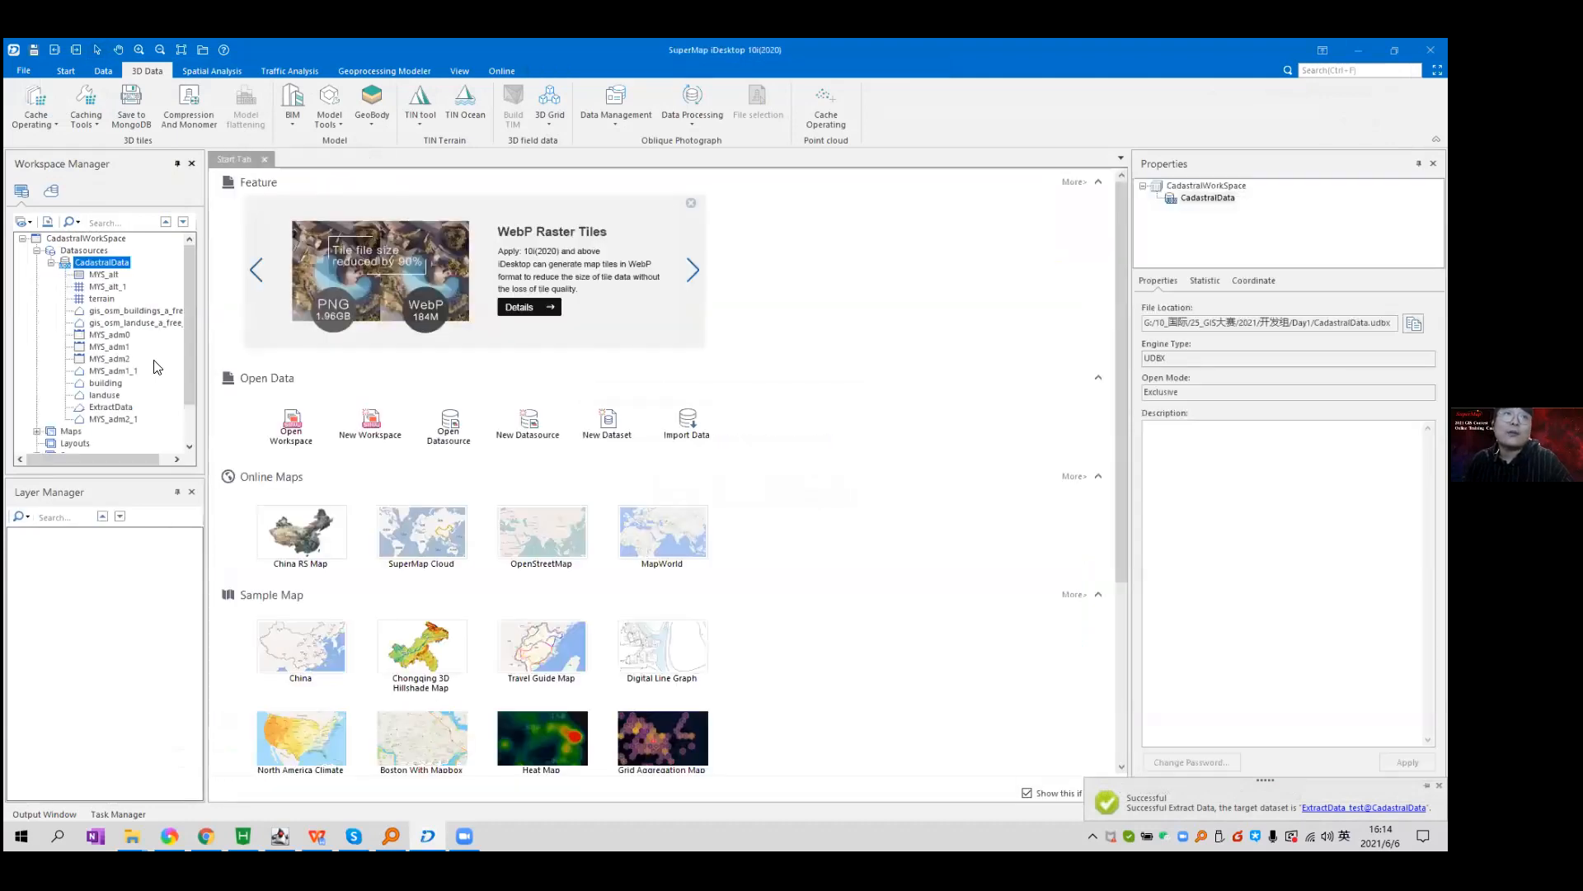
Compare building and ExtractData properties (106960 records) and check the Output Window log.
click(126, 383)
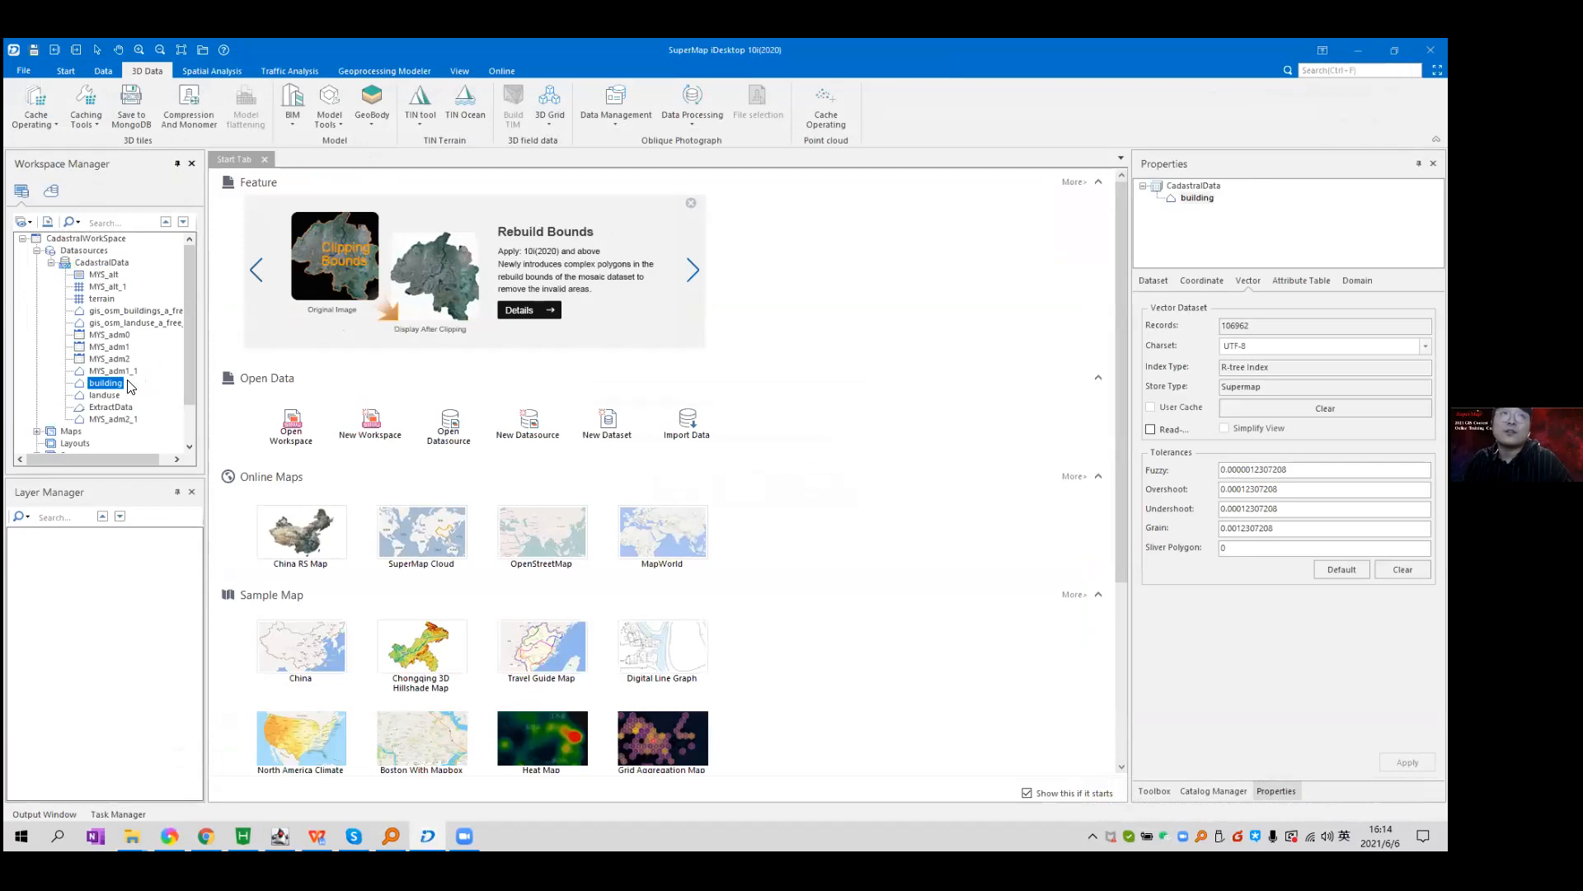
click(115, 407)
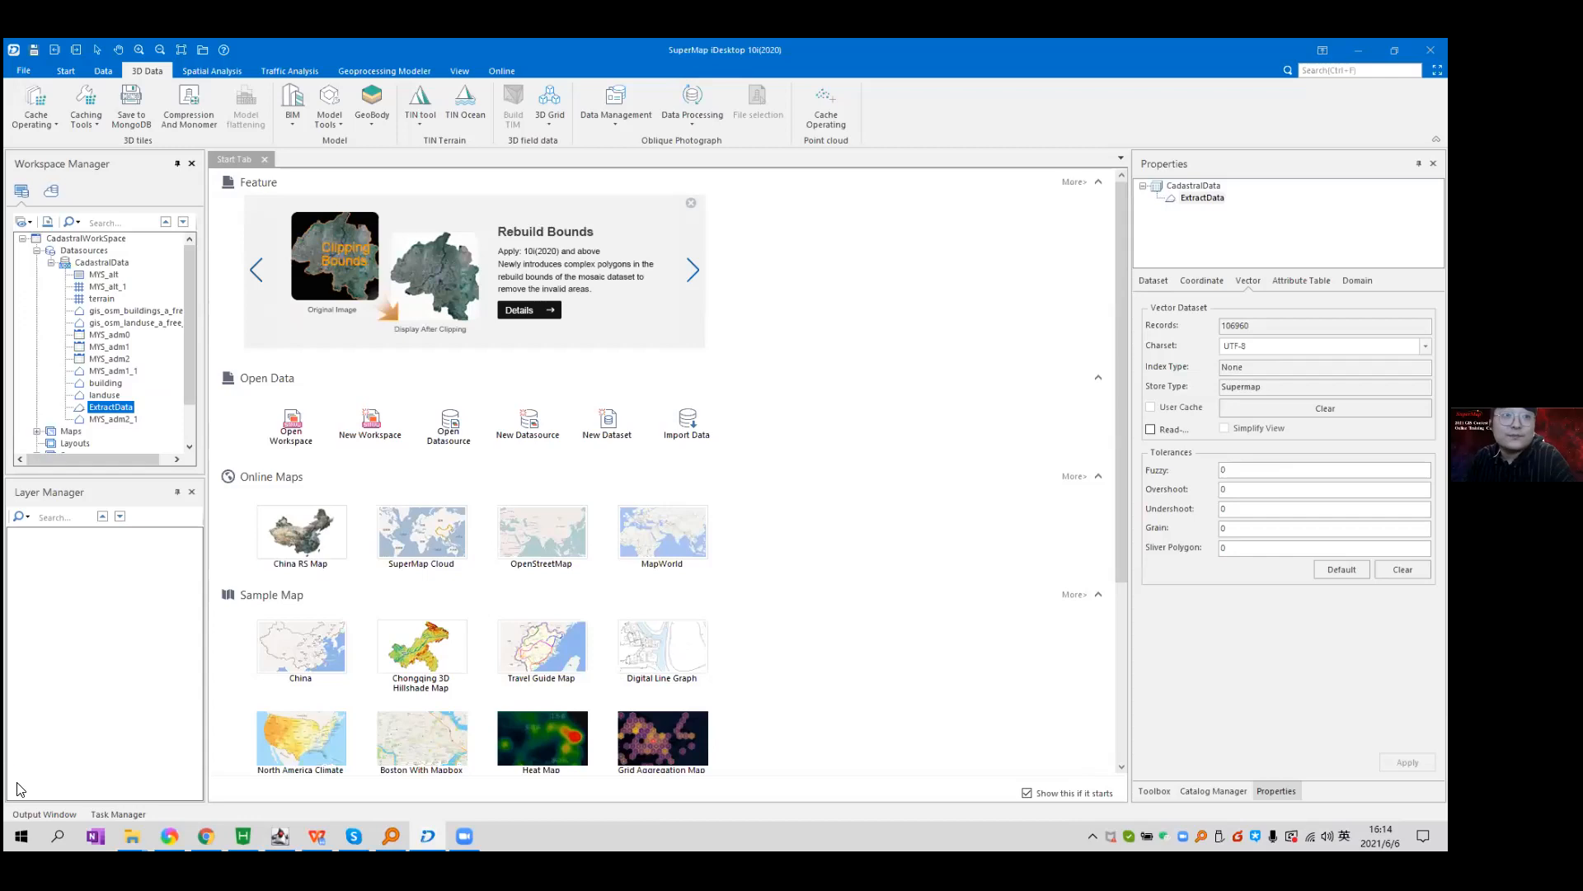
click(23, 812)
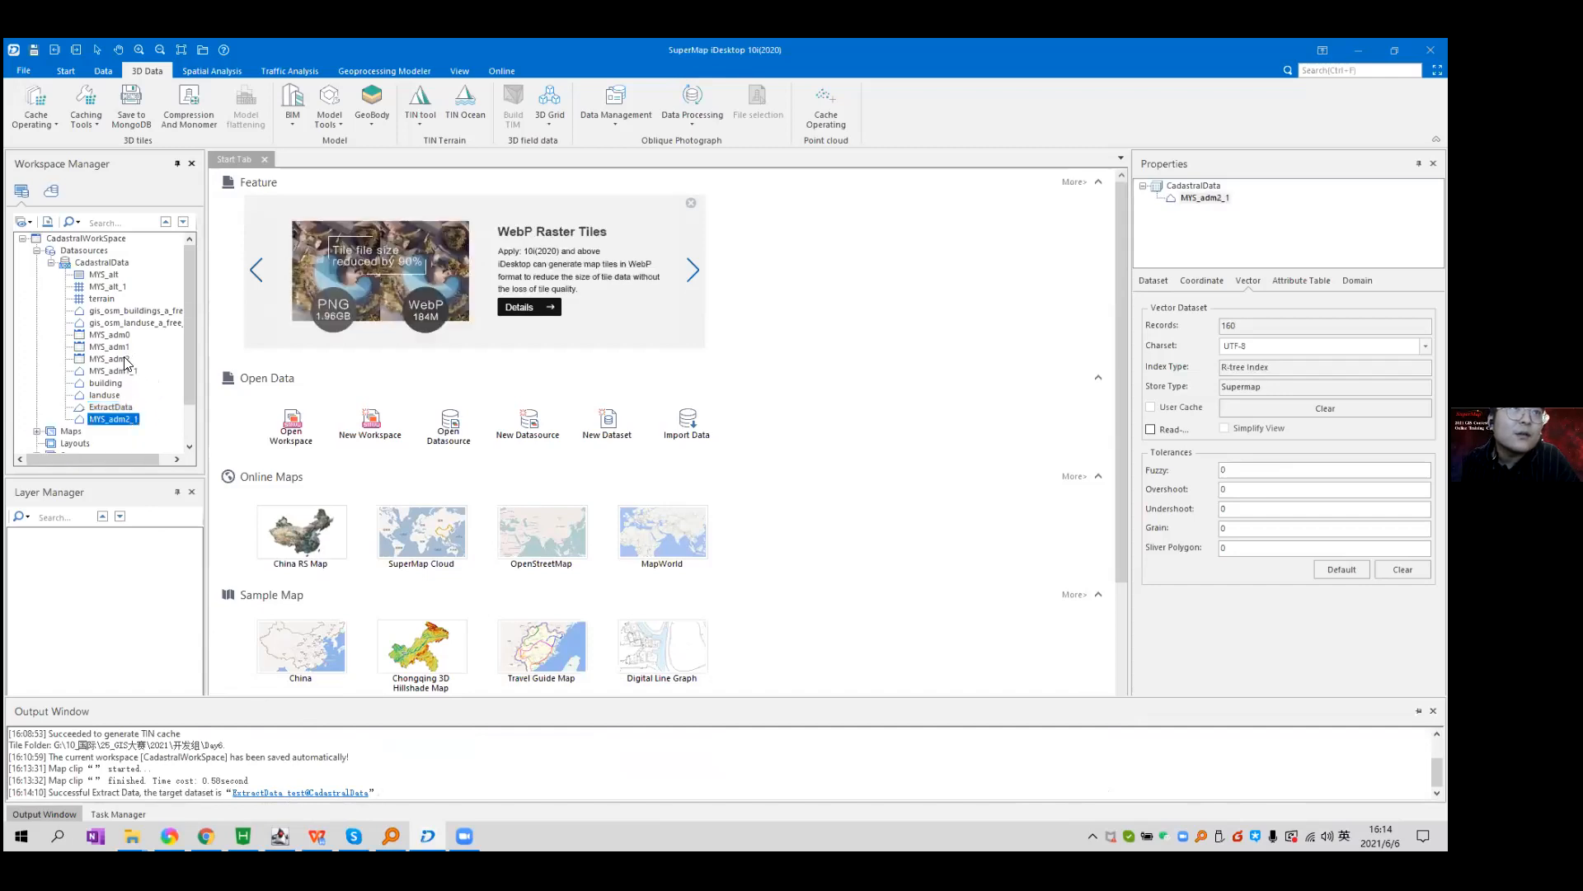
right_click(97, 238)
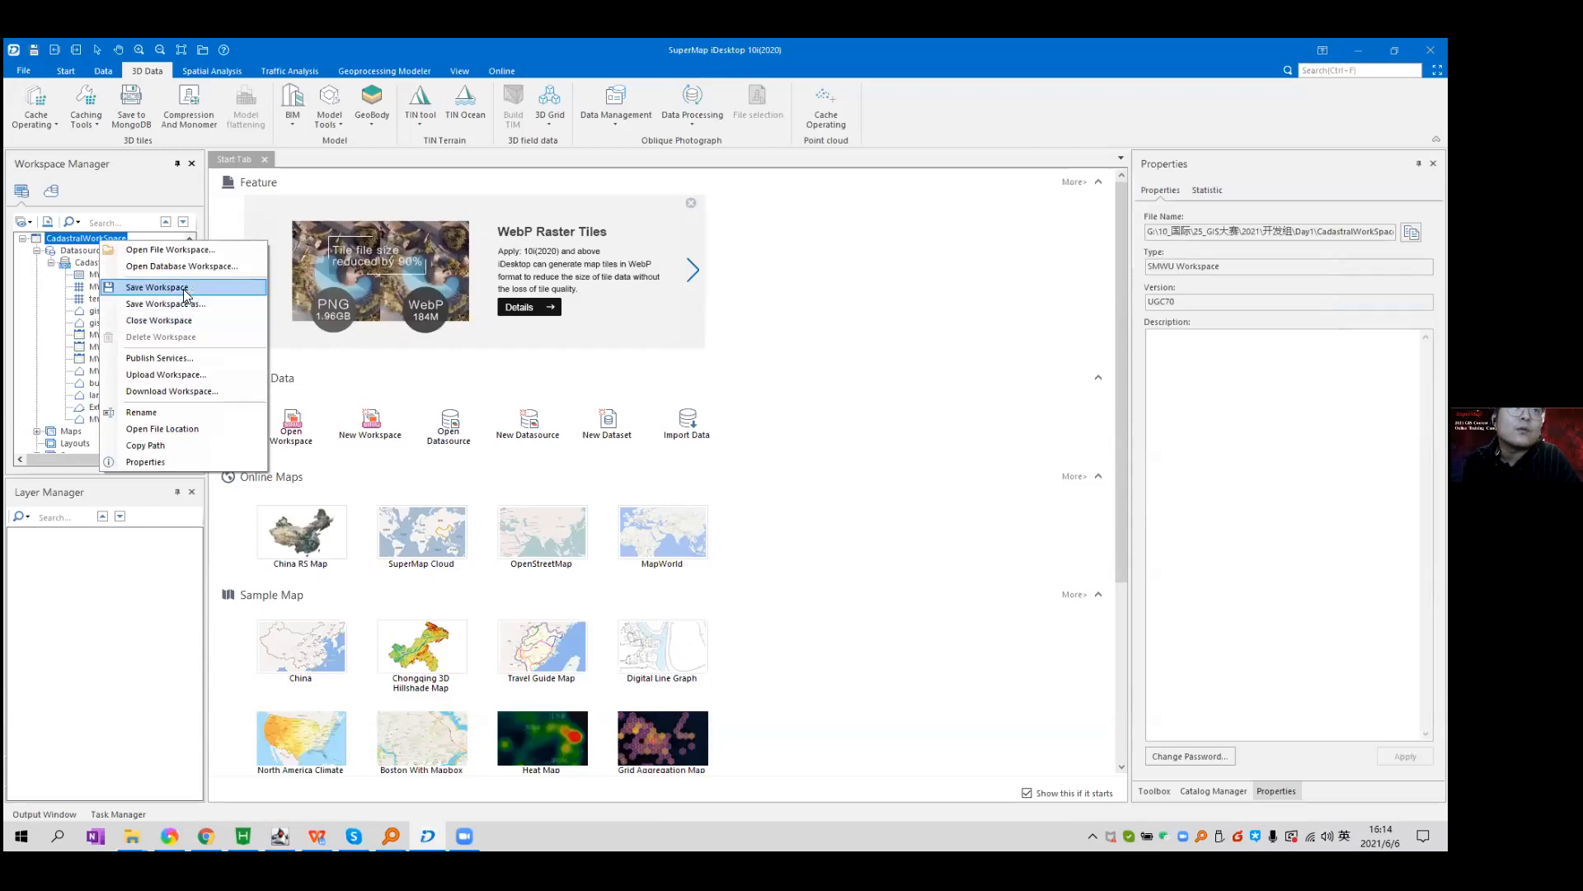
Save the CadastralWorkSpace workspace, then close it.
click(183, 288)
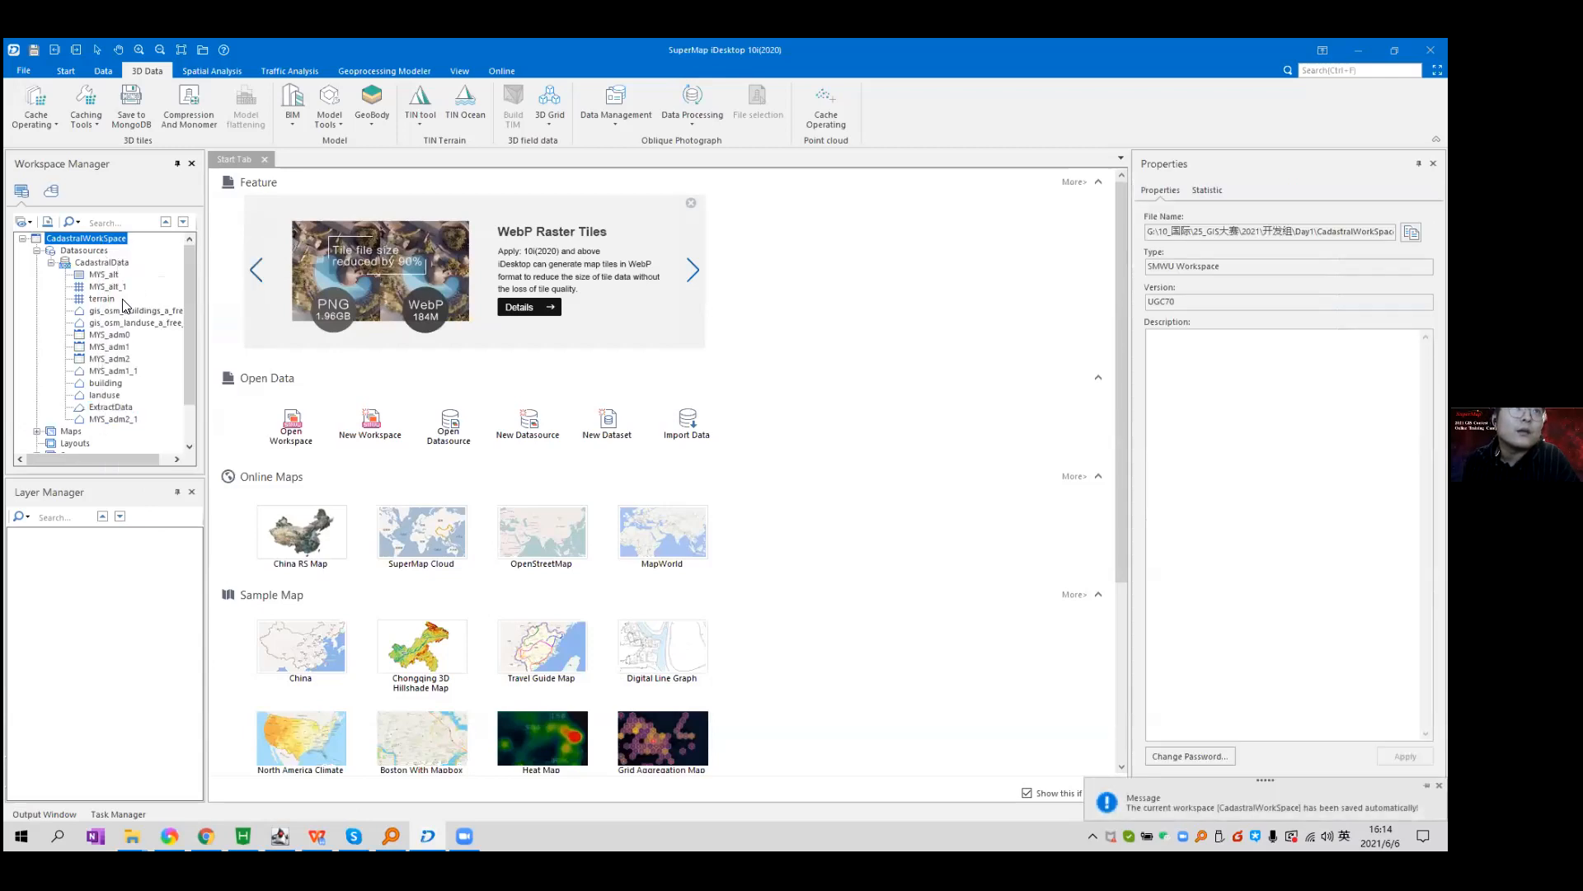
click(118, 409)
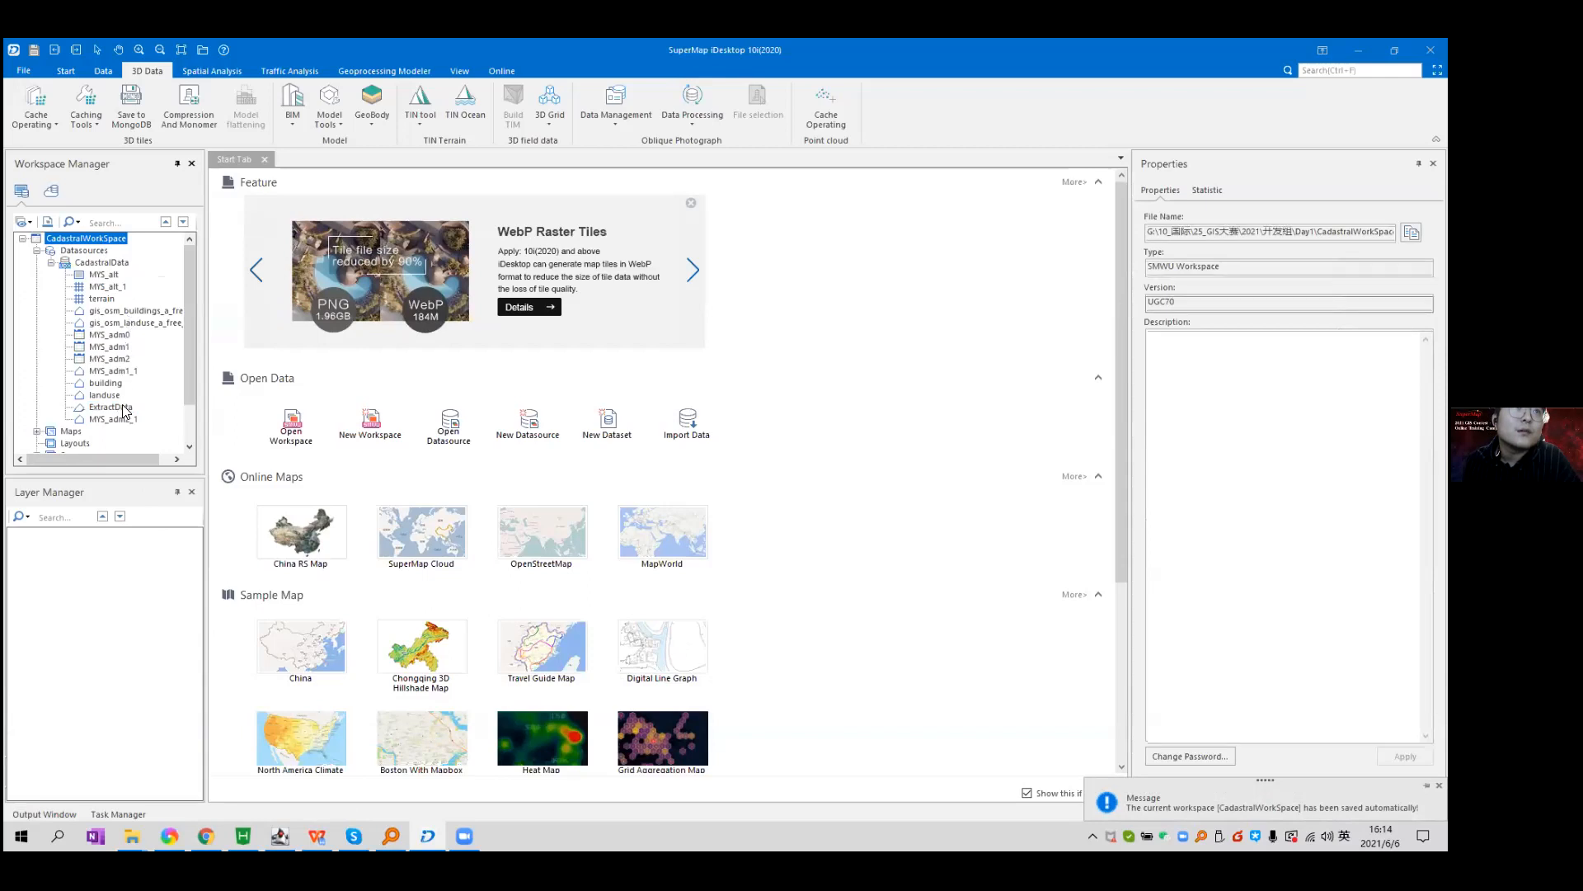
scroll(123, 417, down, 2)
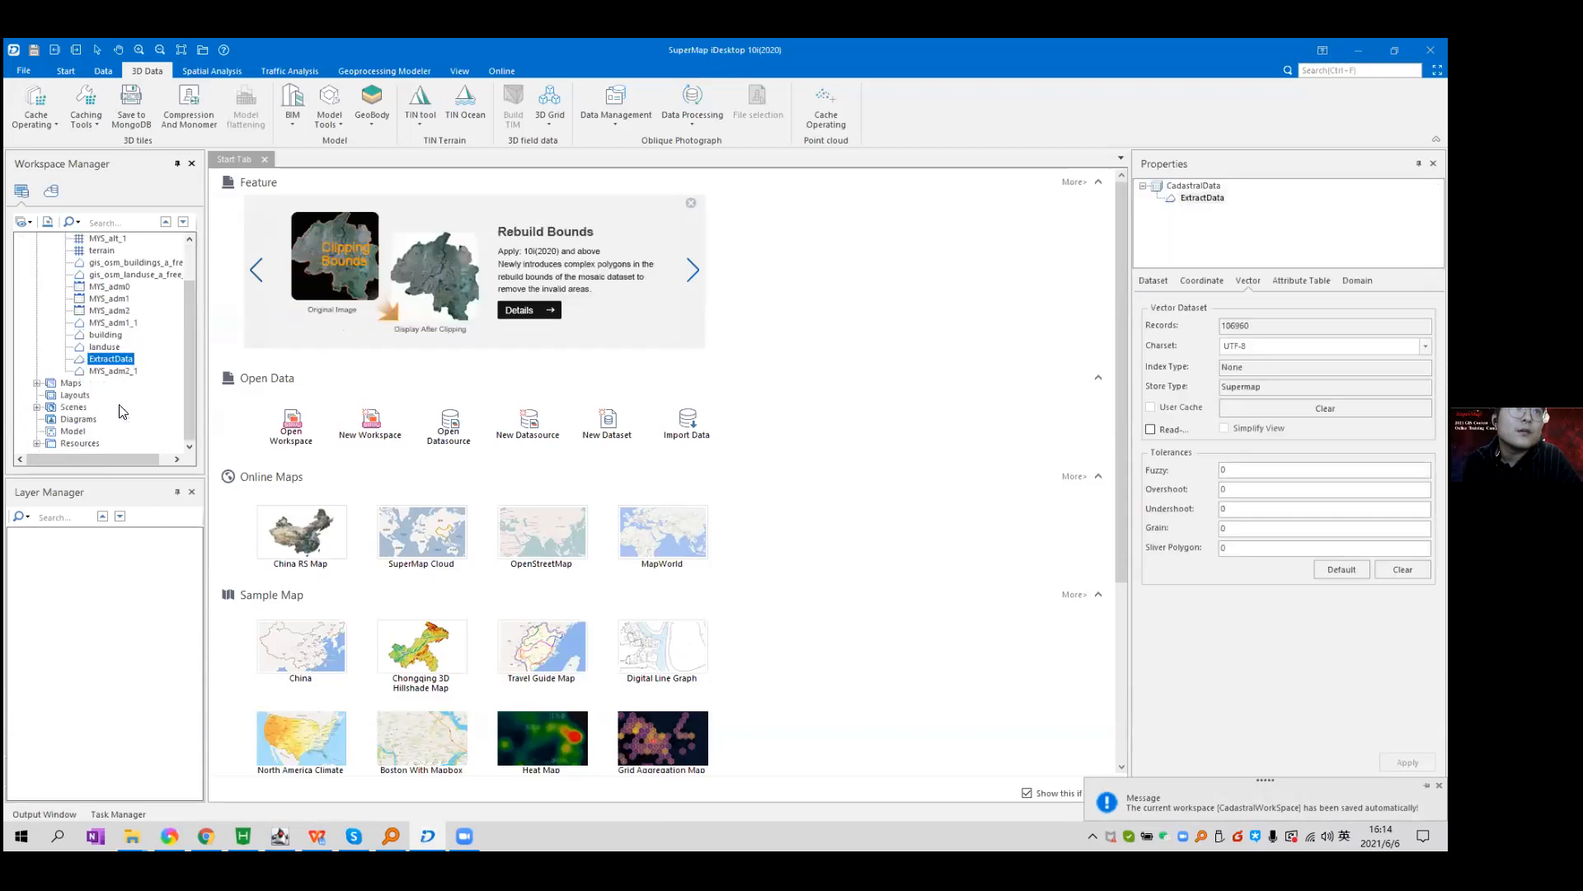
scroll(99, 375, up, 2)
click(86, 238)
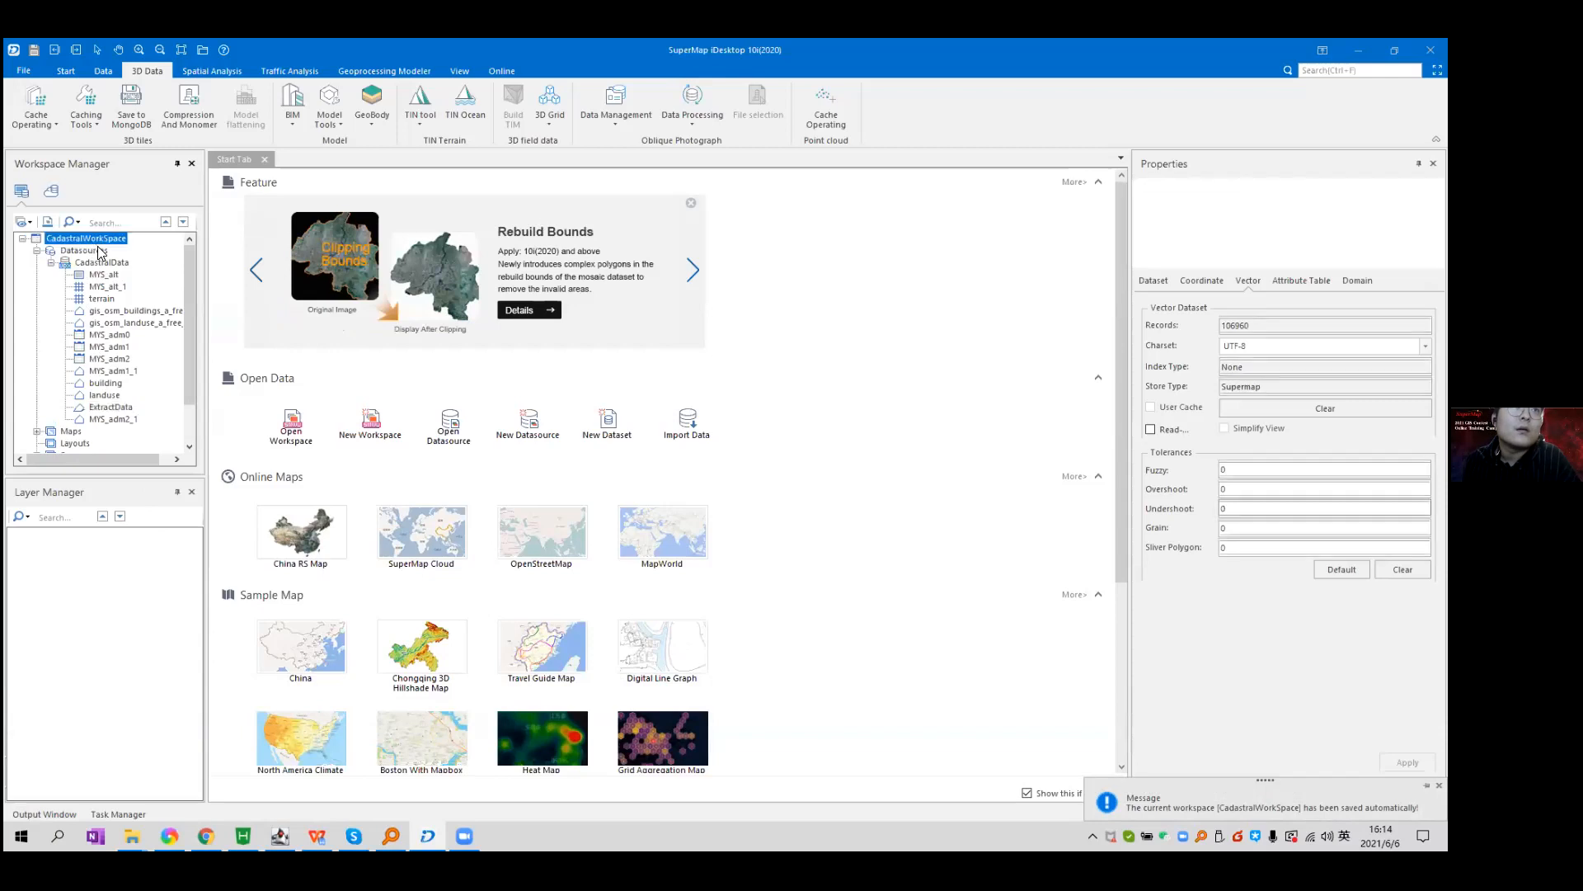
right_click(89, 239)
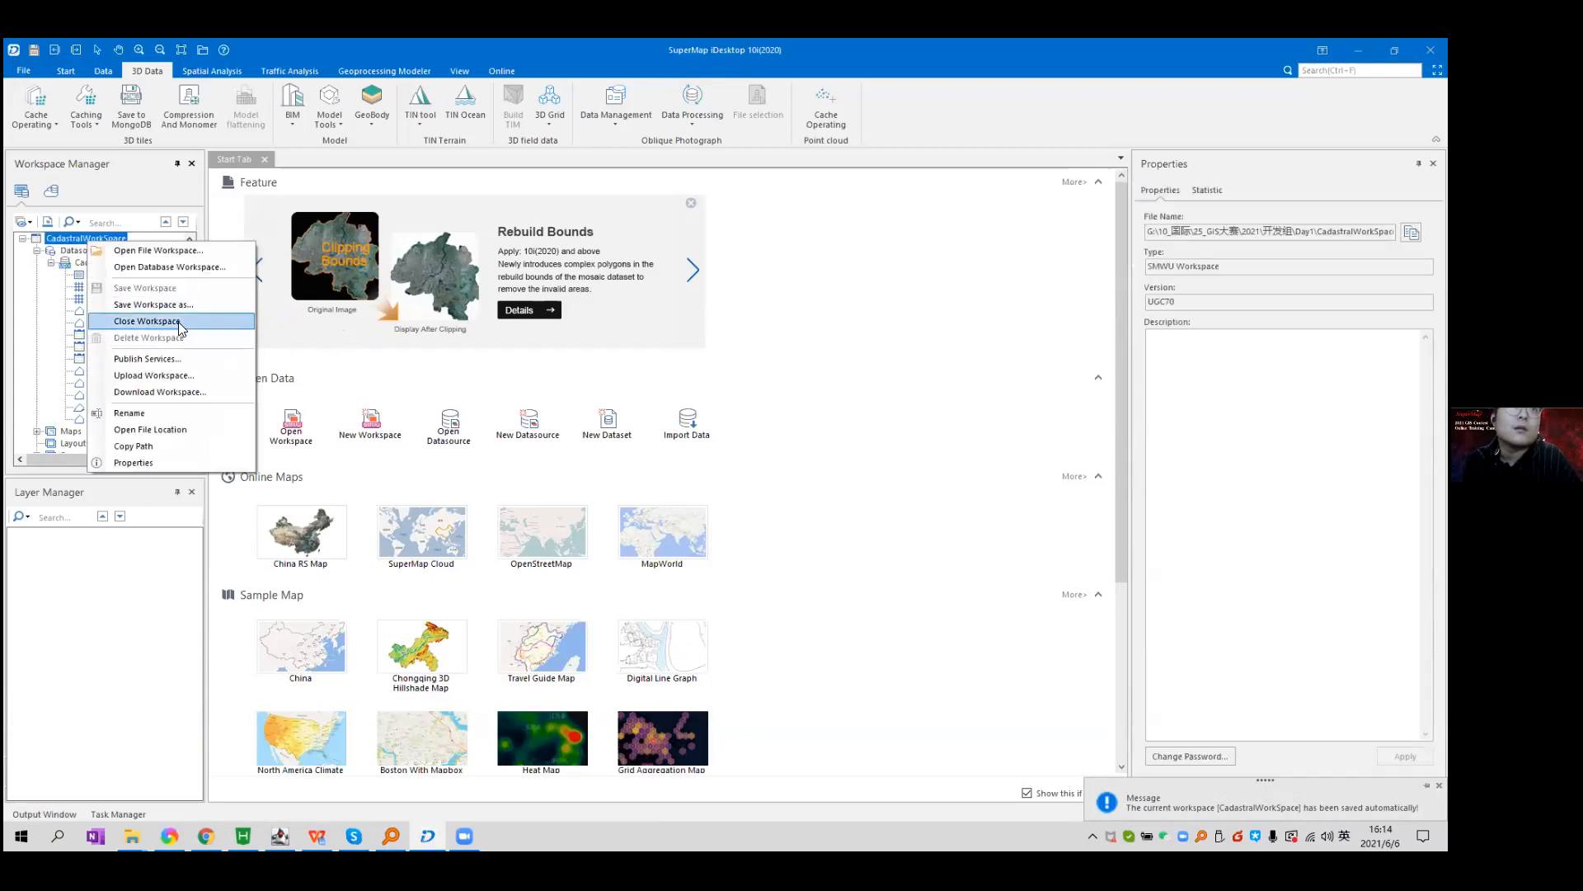
click(183, 323)
Reopen CadastralWorkSpace.smwu from the Day1 folder.
right_click(102, 243)
click(148, 250)
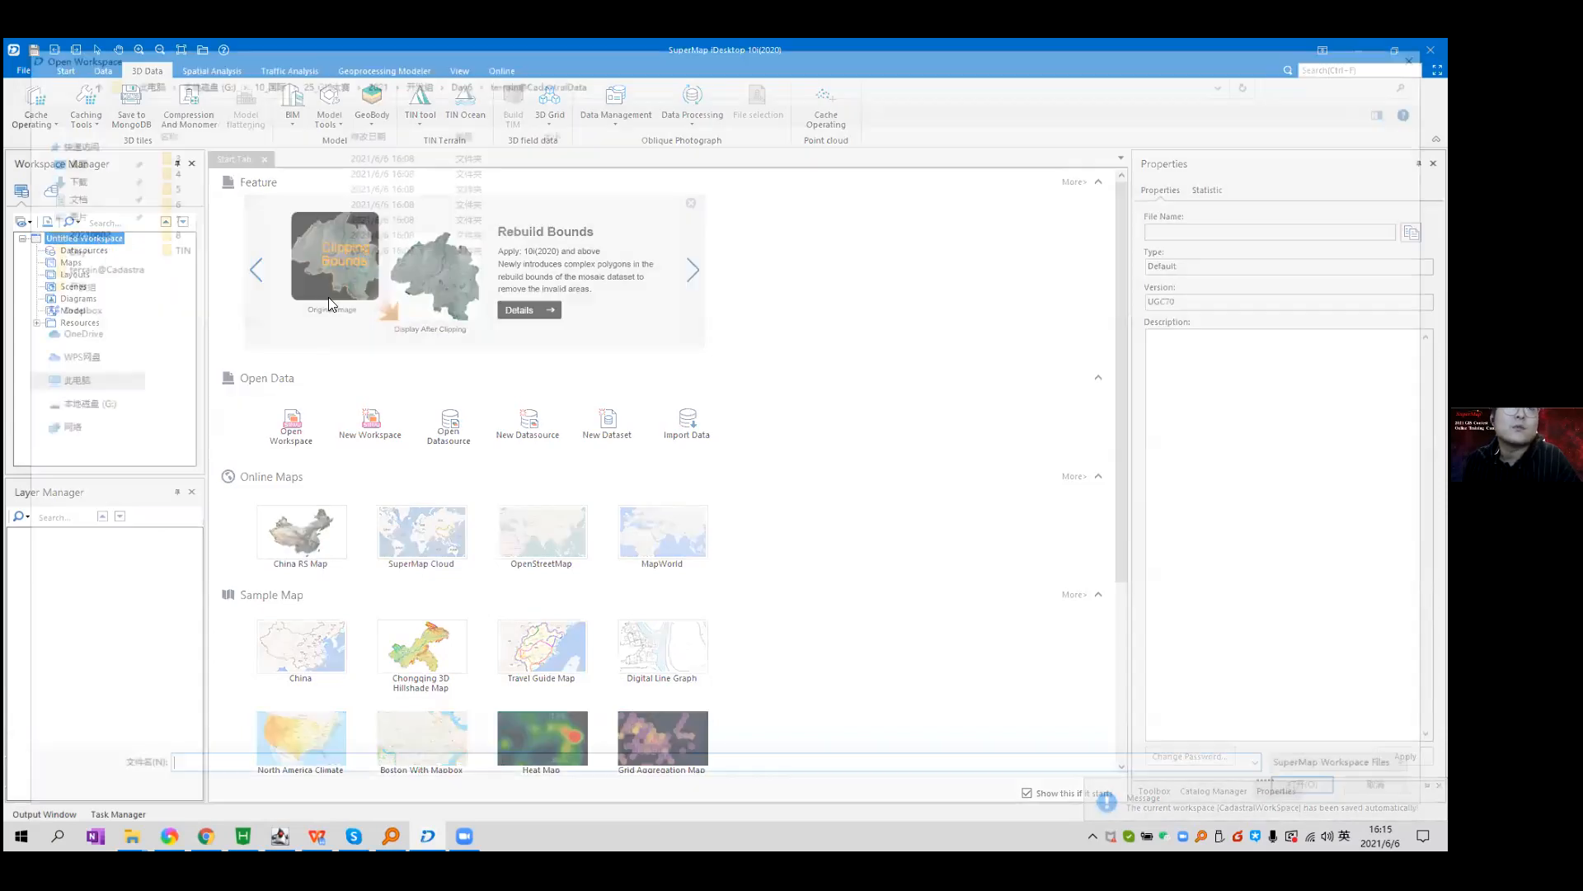
click(410, 76)
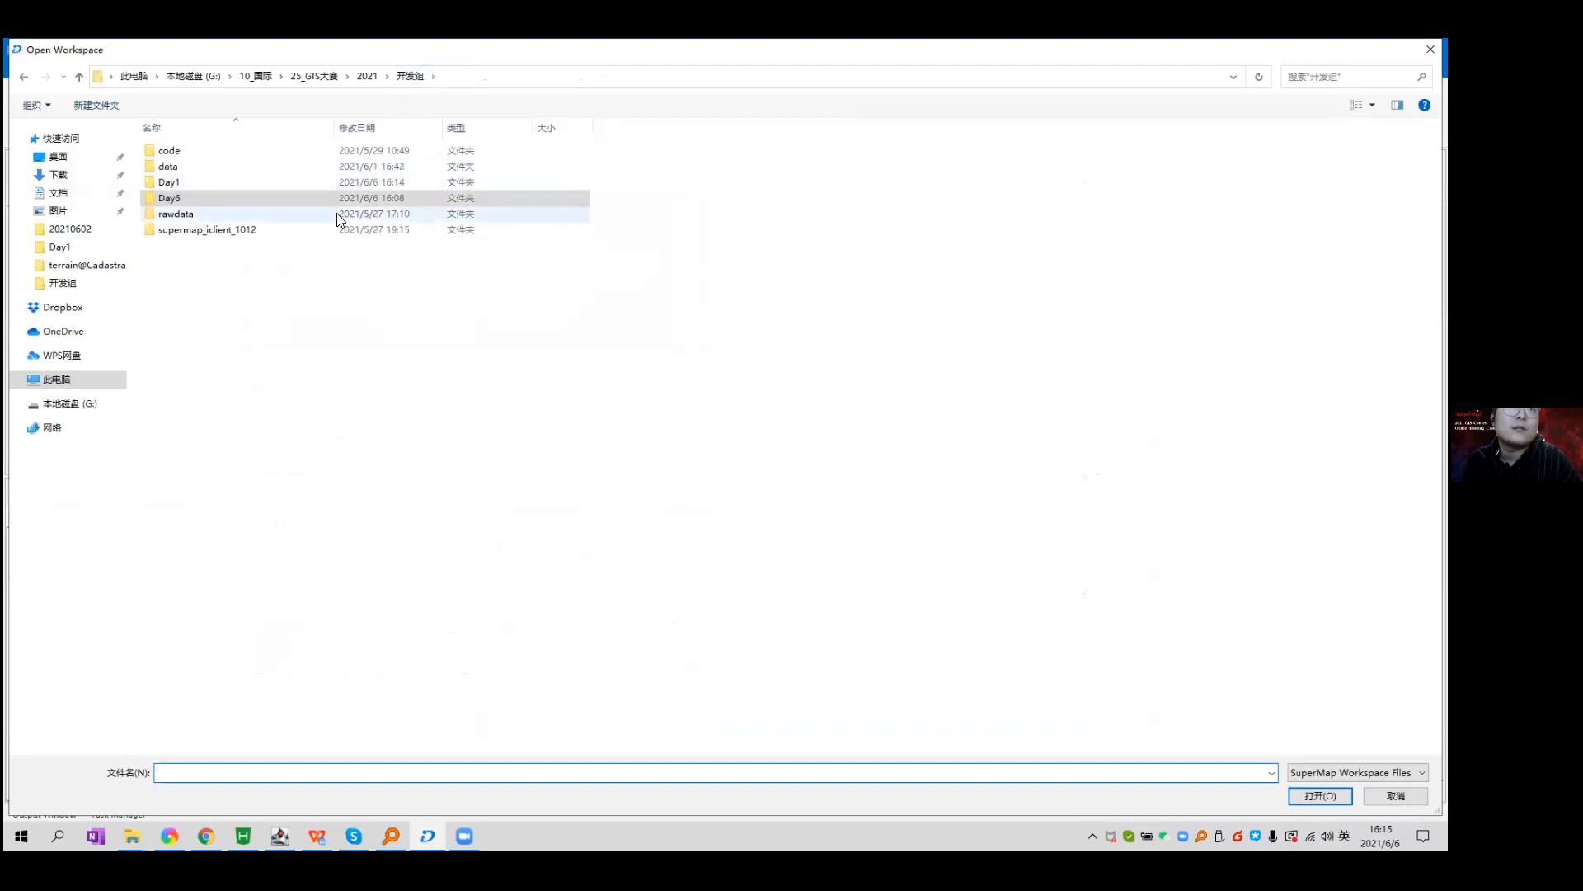
double_click(325, 182)
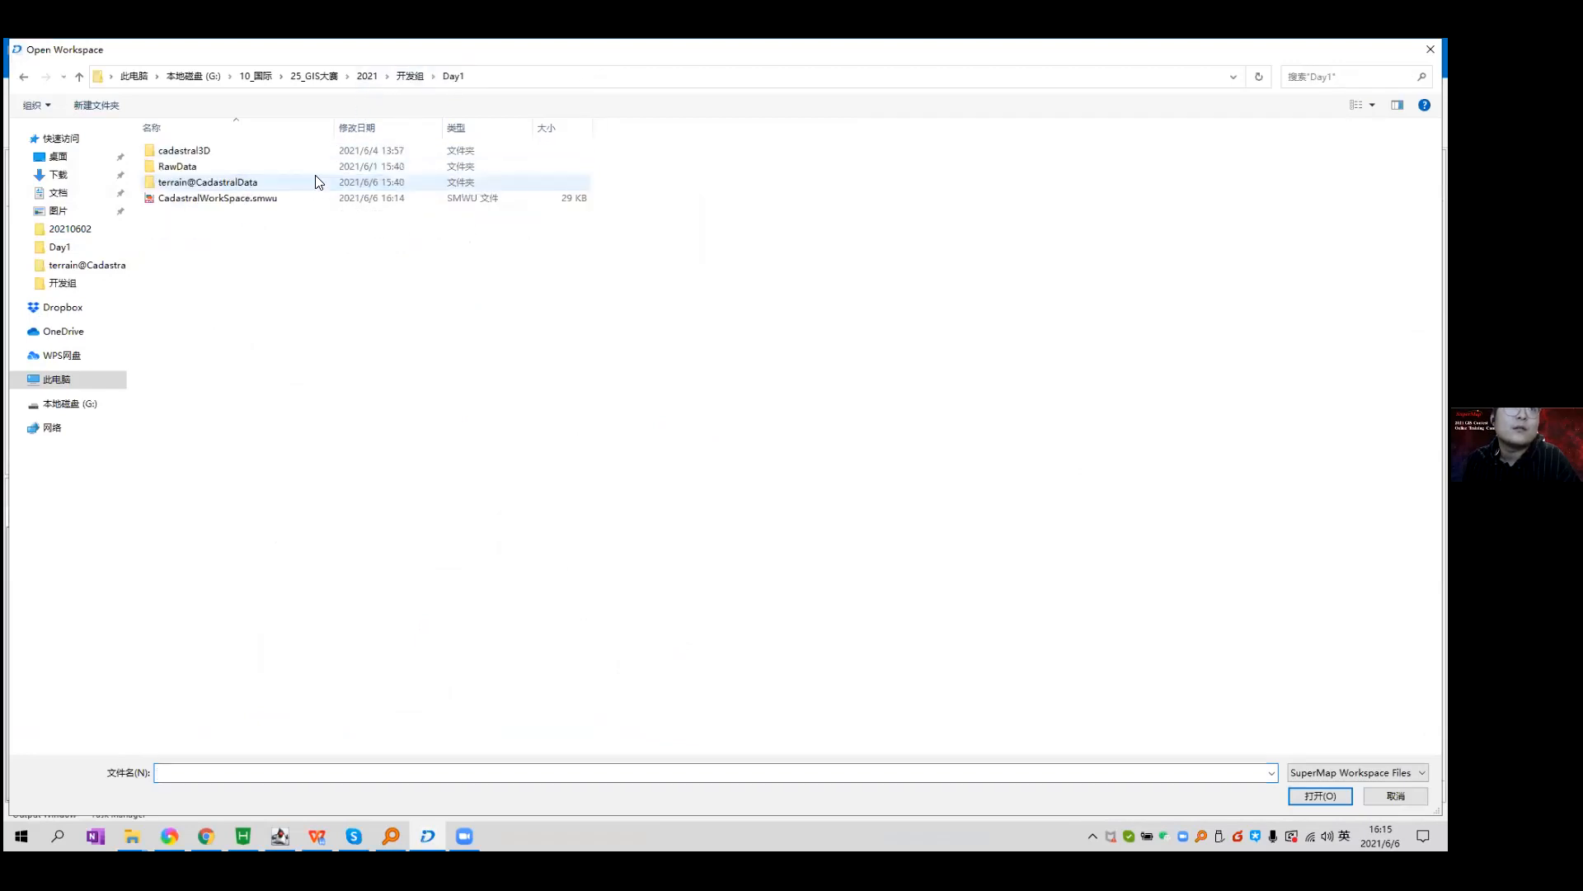
double_click(322, 199)
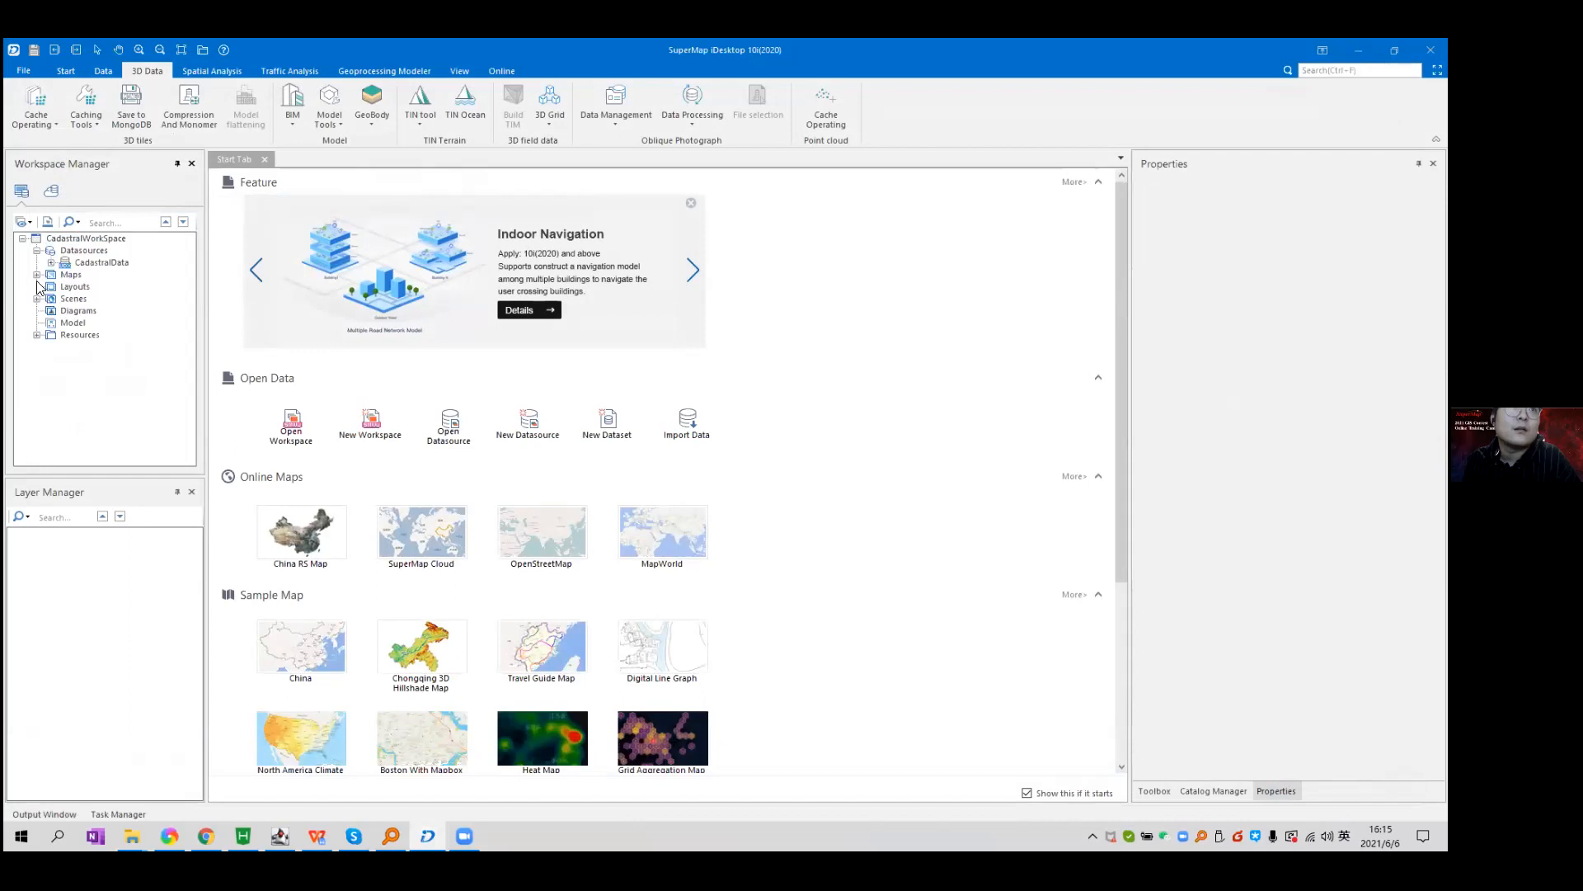
click(52, 263)
click(112, 407)
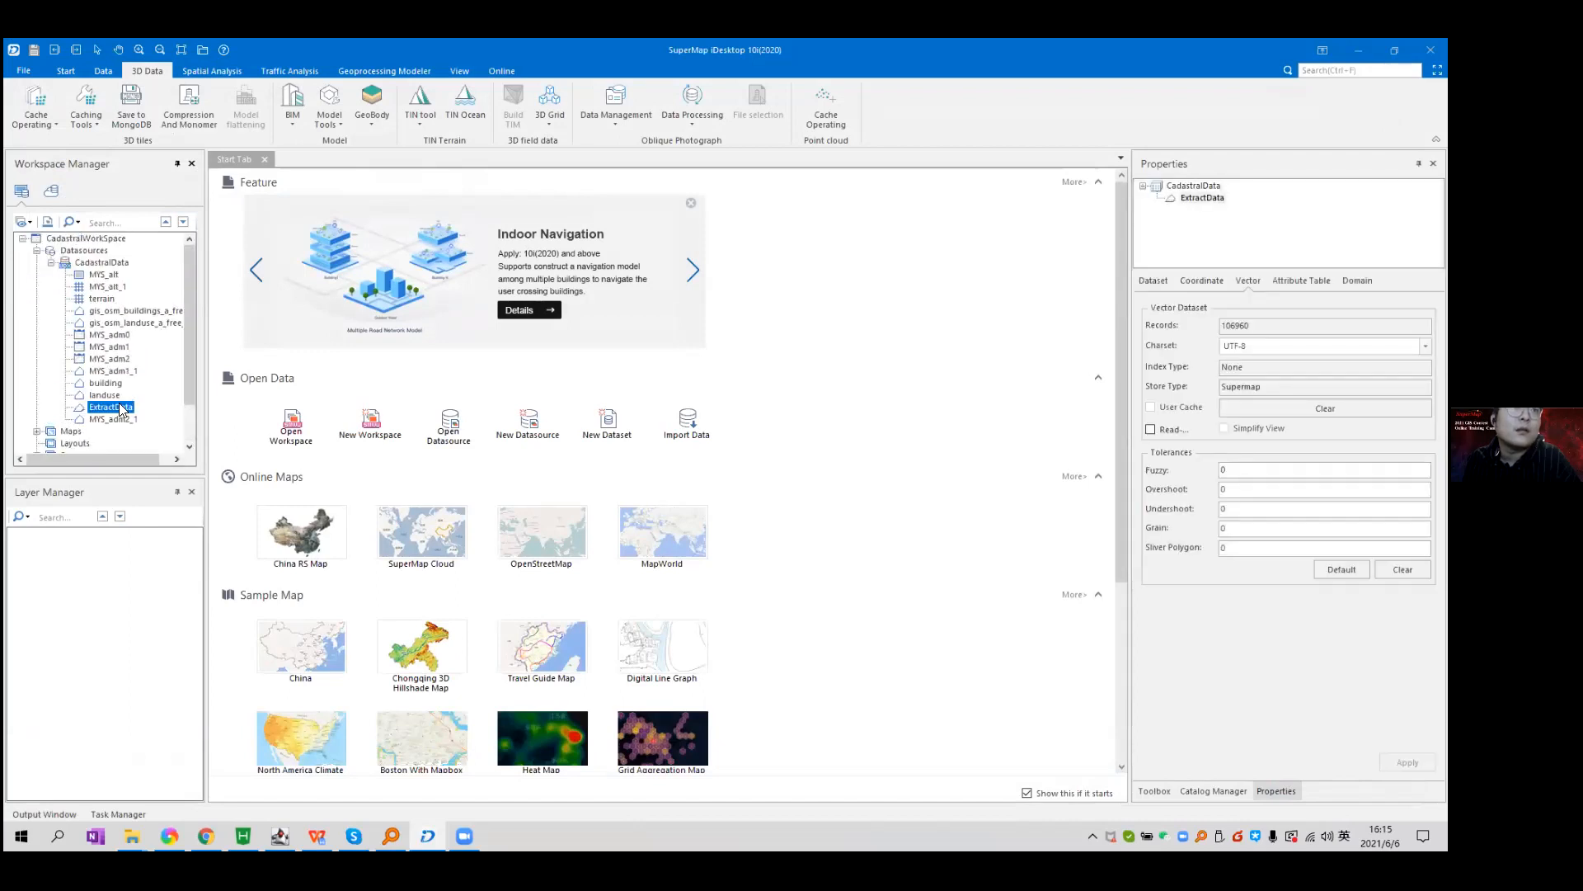
right_click(119, 406)
click(1237, 327)
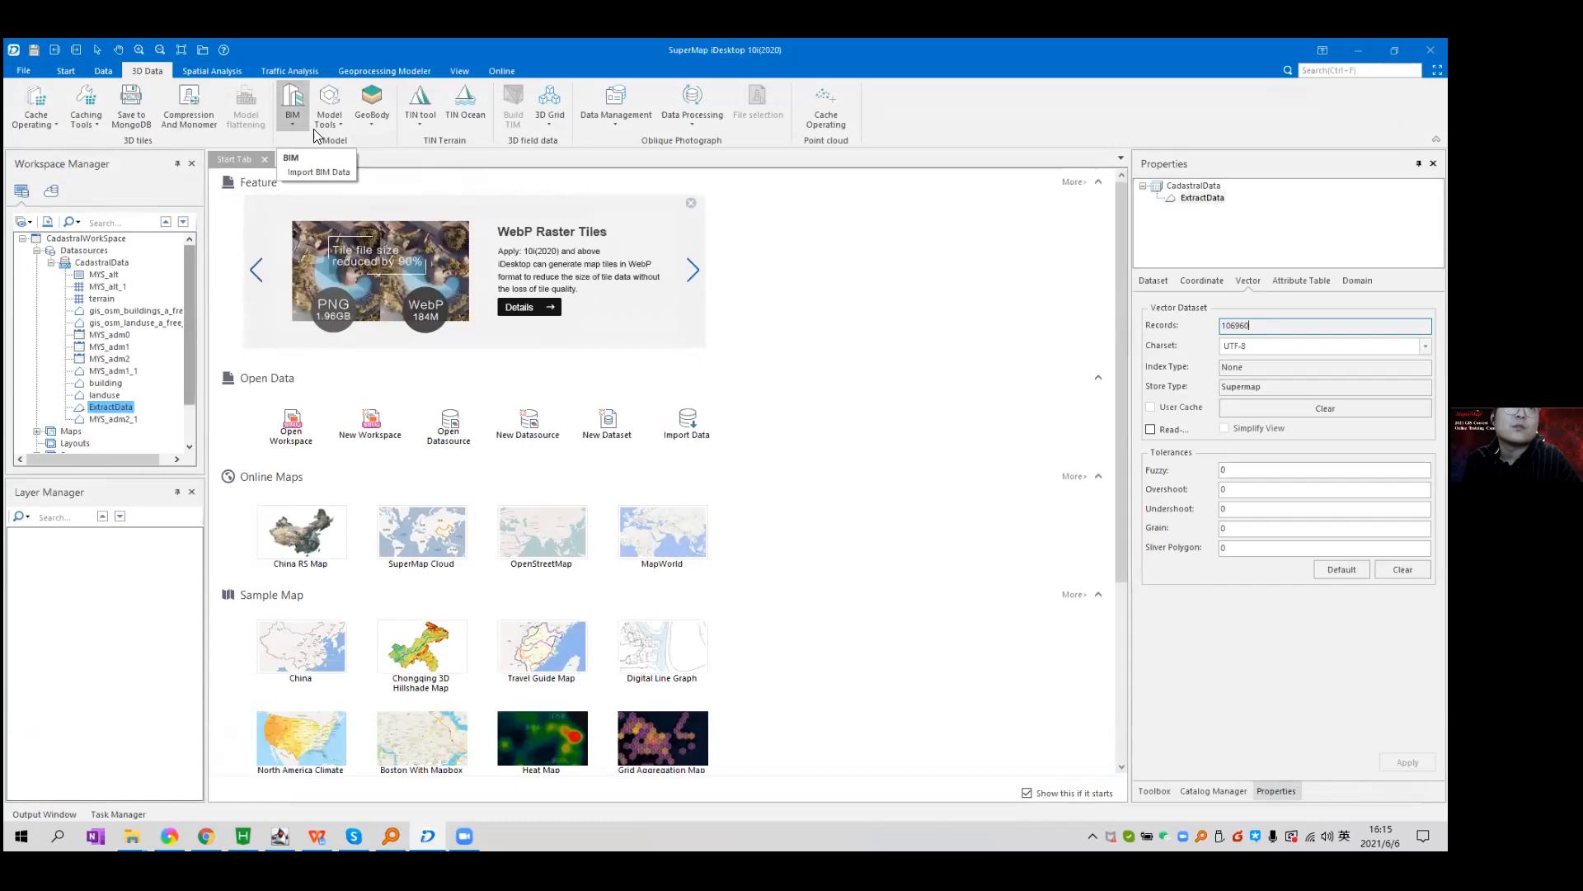
click(422, 123)
click(467, 327)
click(829, 344)
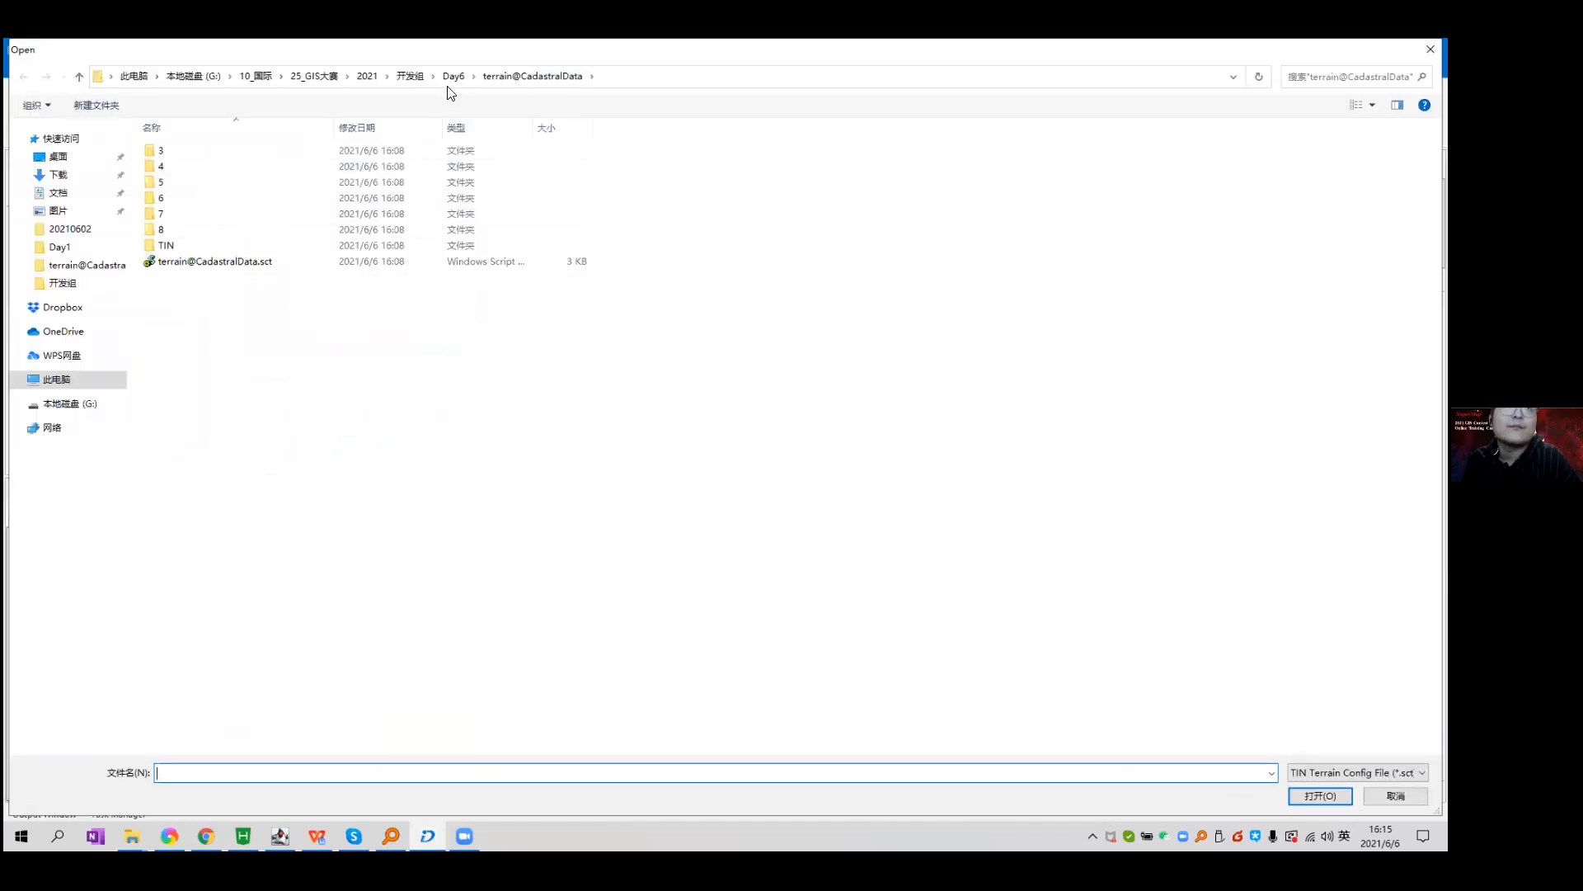
click(258, 266)
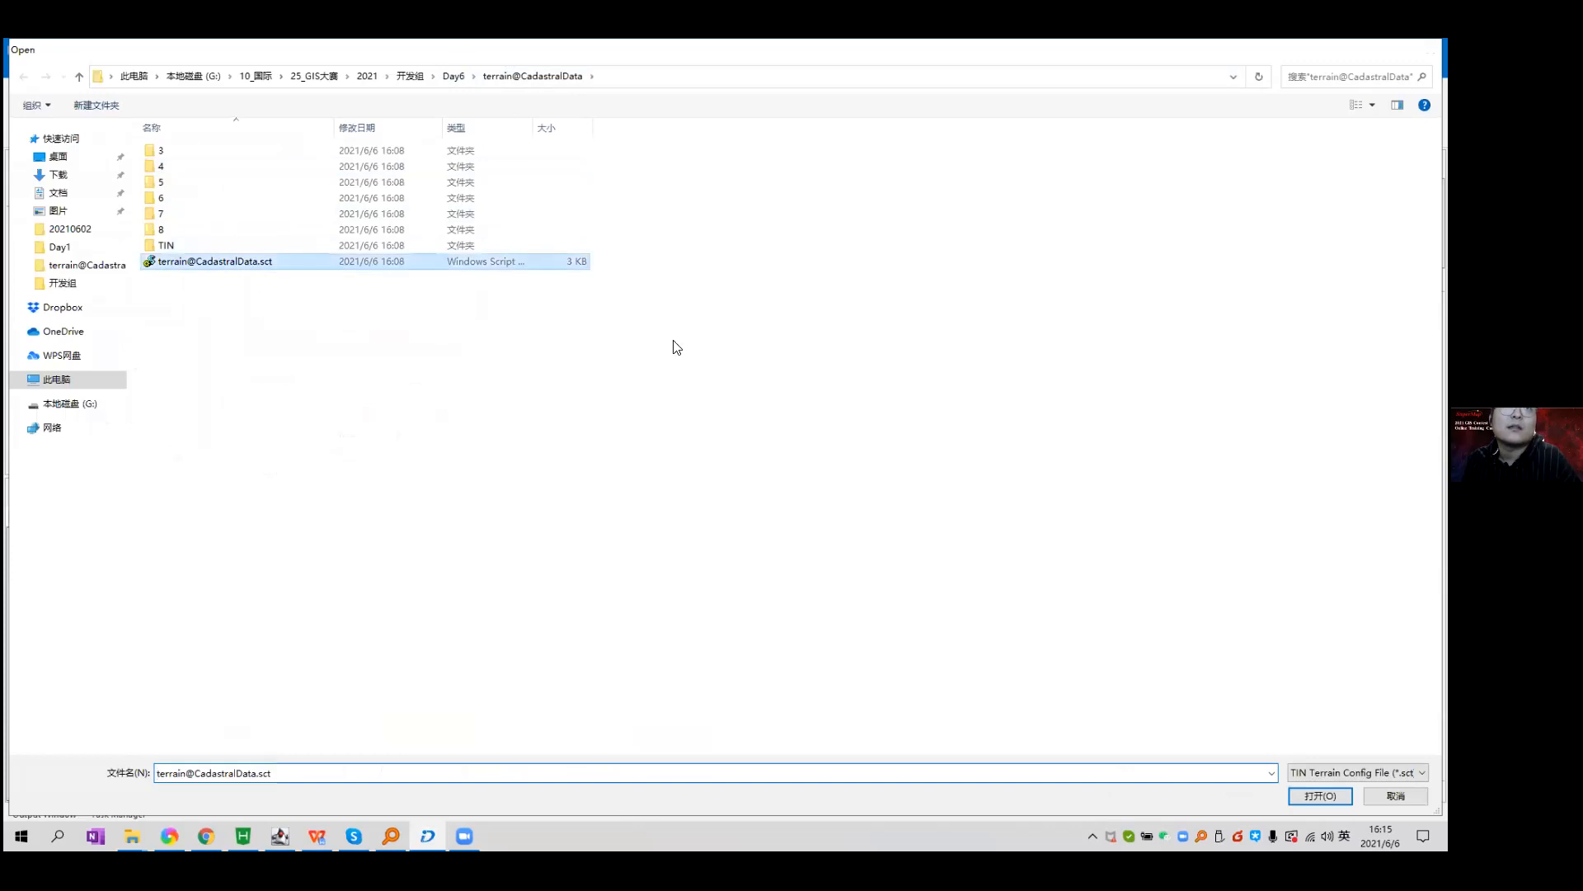
key(Return)
click(833, 414)
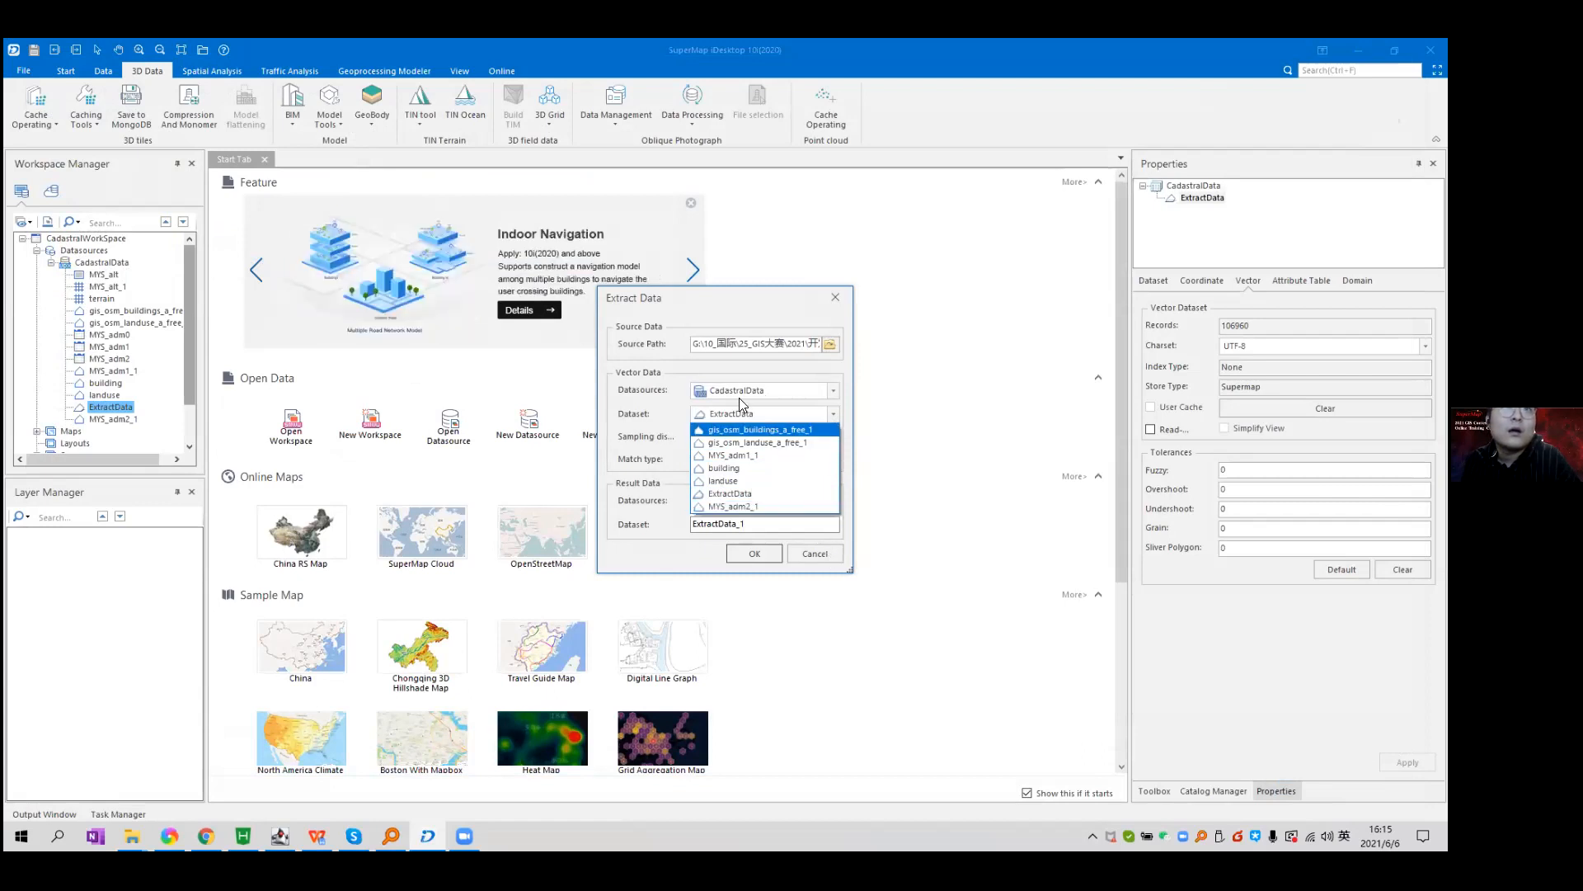
click(726, 368)
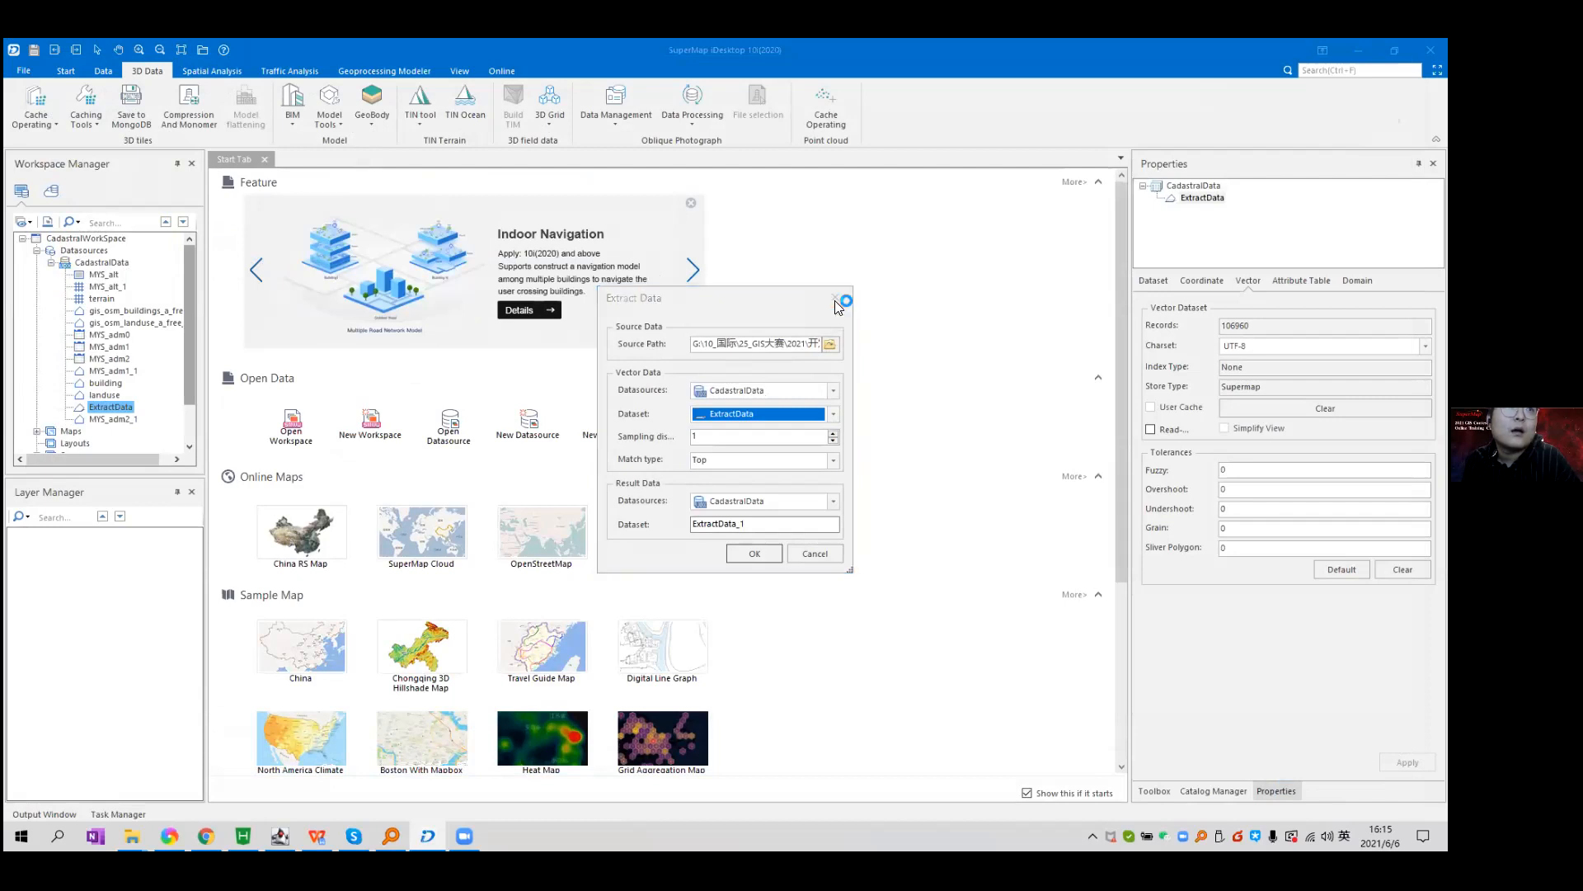
click(835, 298)
click(107, 384)
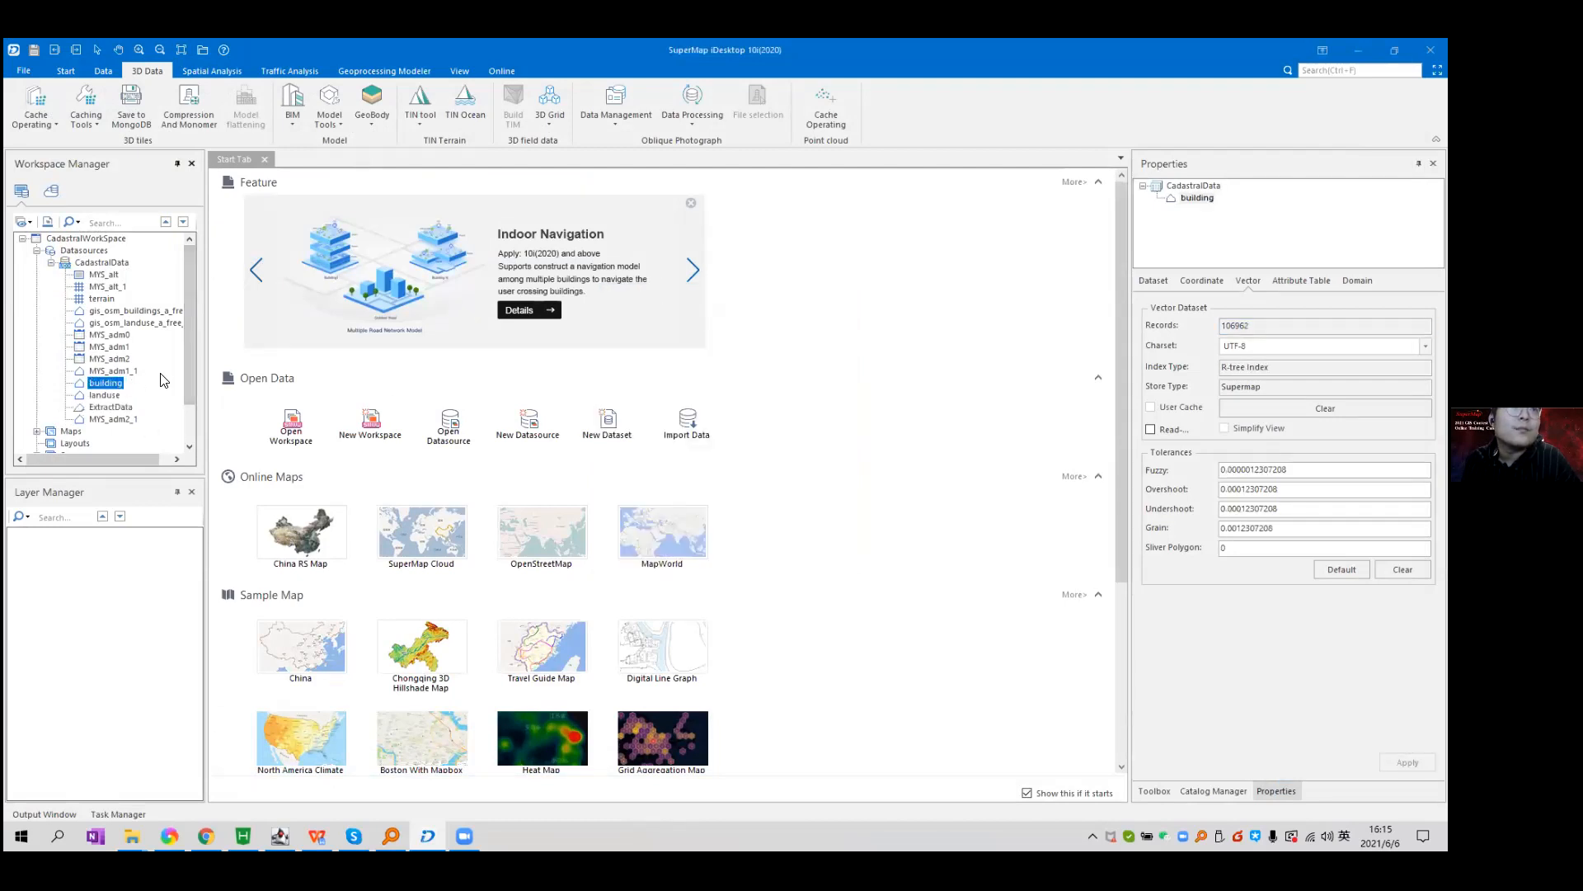
click(124, 370)
click(116, 384)
click(118, 395)
click(121, 383)
click(104, 300)
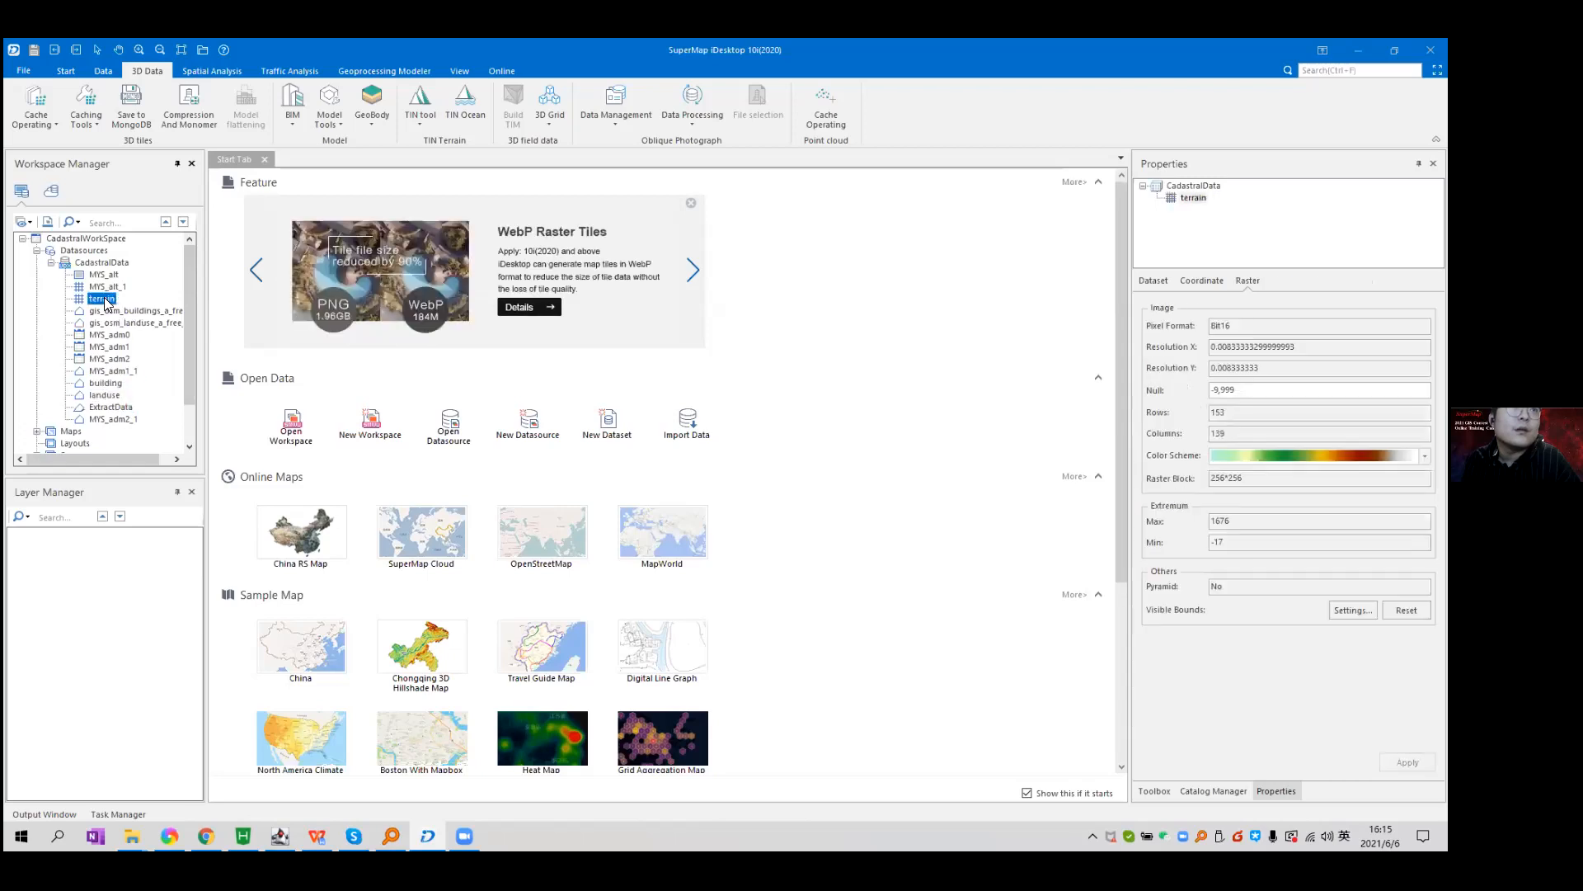
Open terrain in a new map and add the building layer over it.
double_click(104, 300)
drag(107, 383, 780, 439)
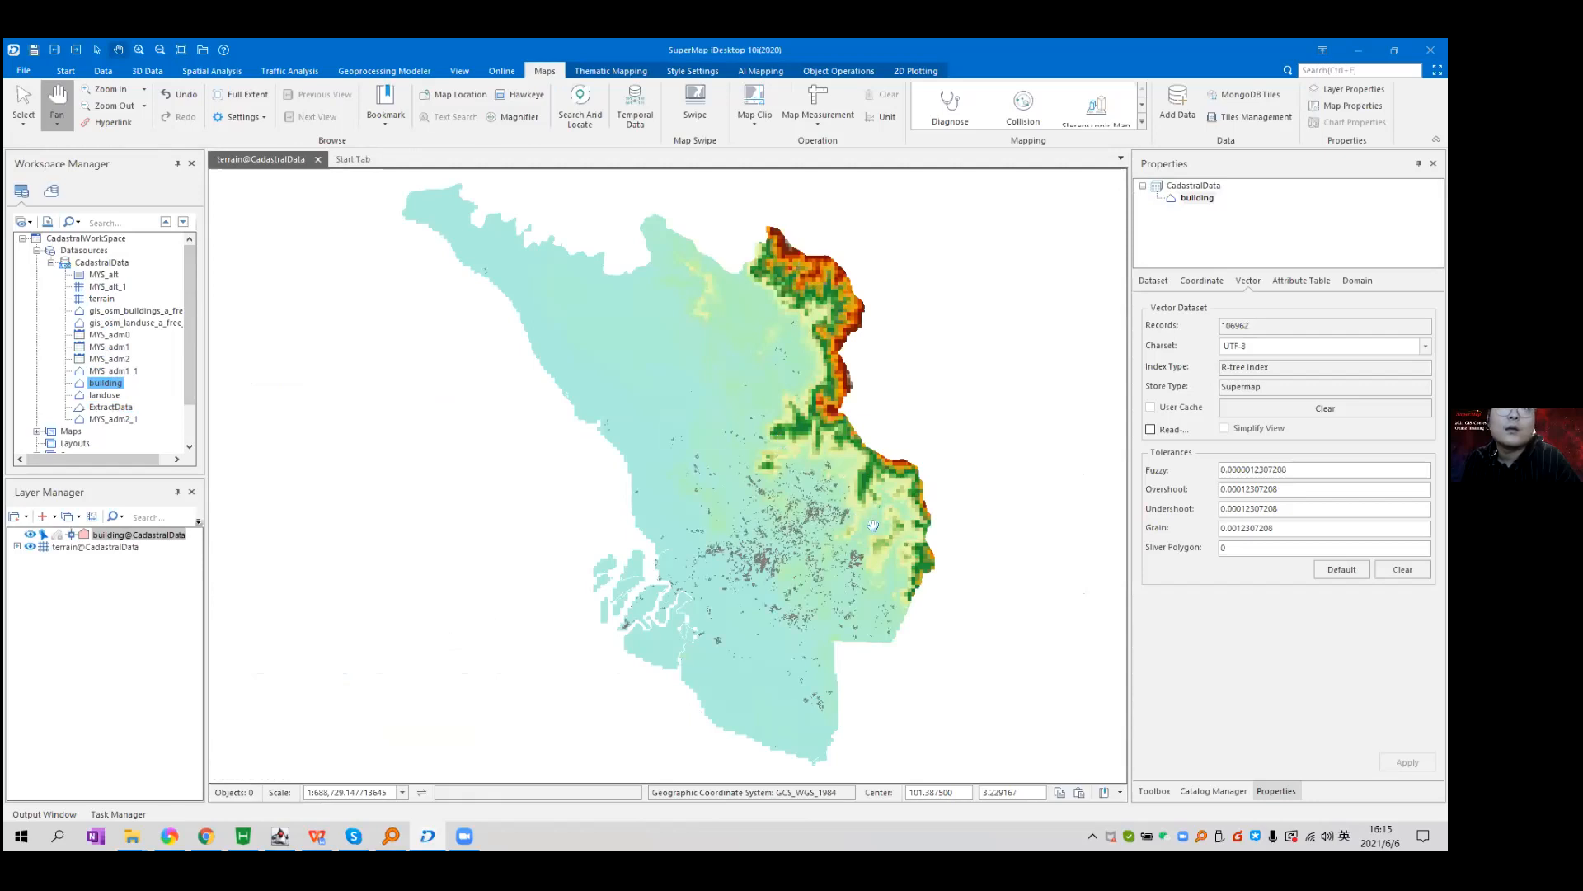
scroll(876, 528, up, 2)
scroll(876, 528, up, 6)
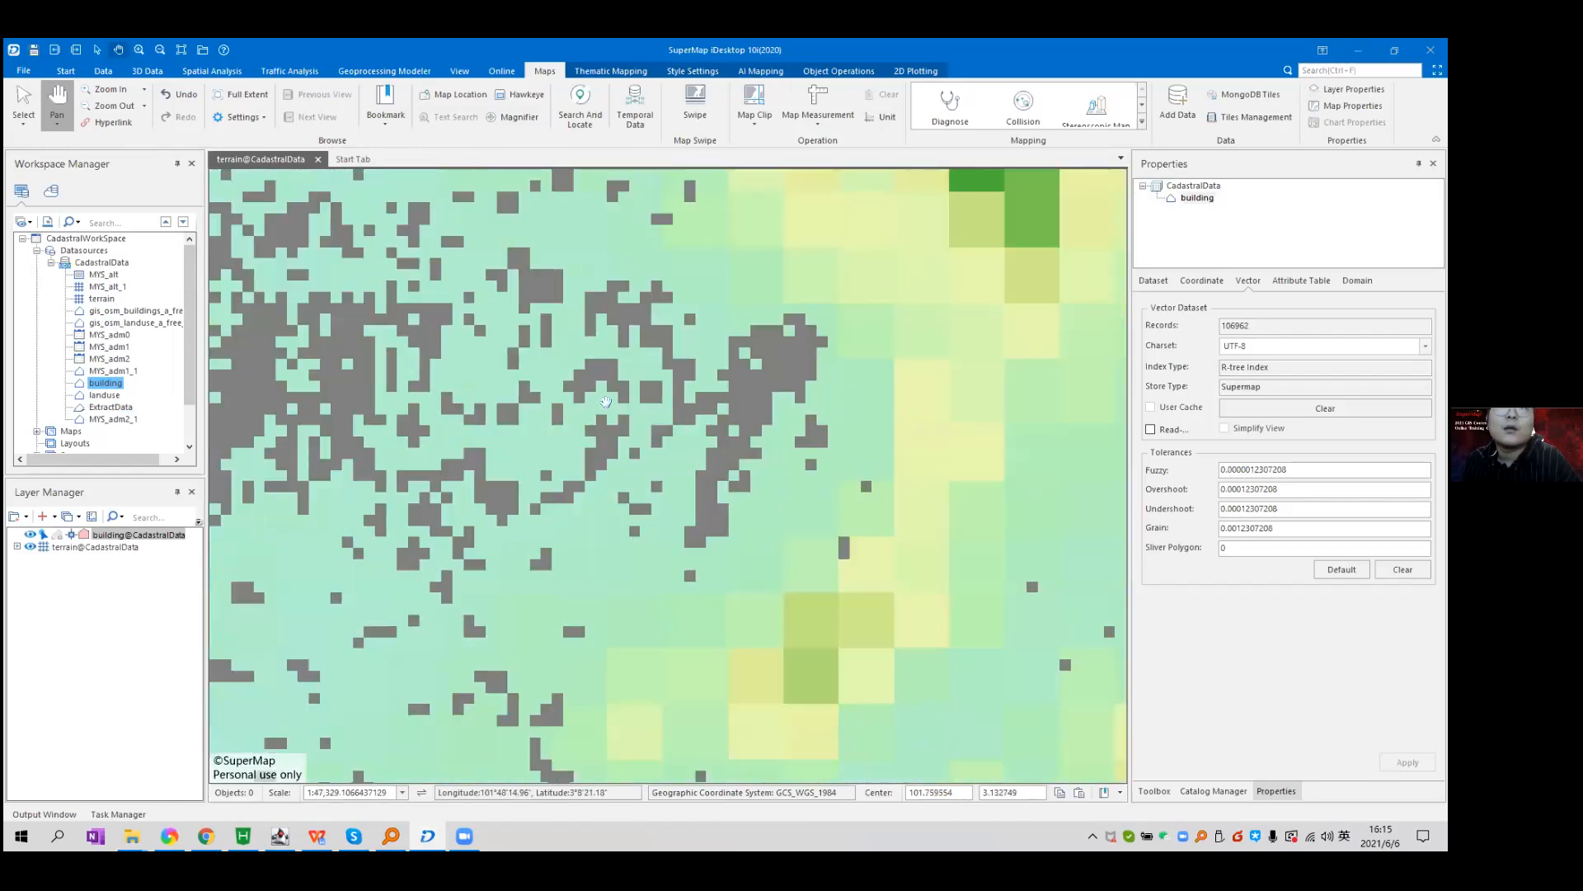
scroll(606, 403, down, 1)
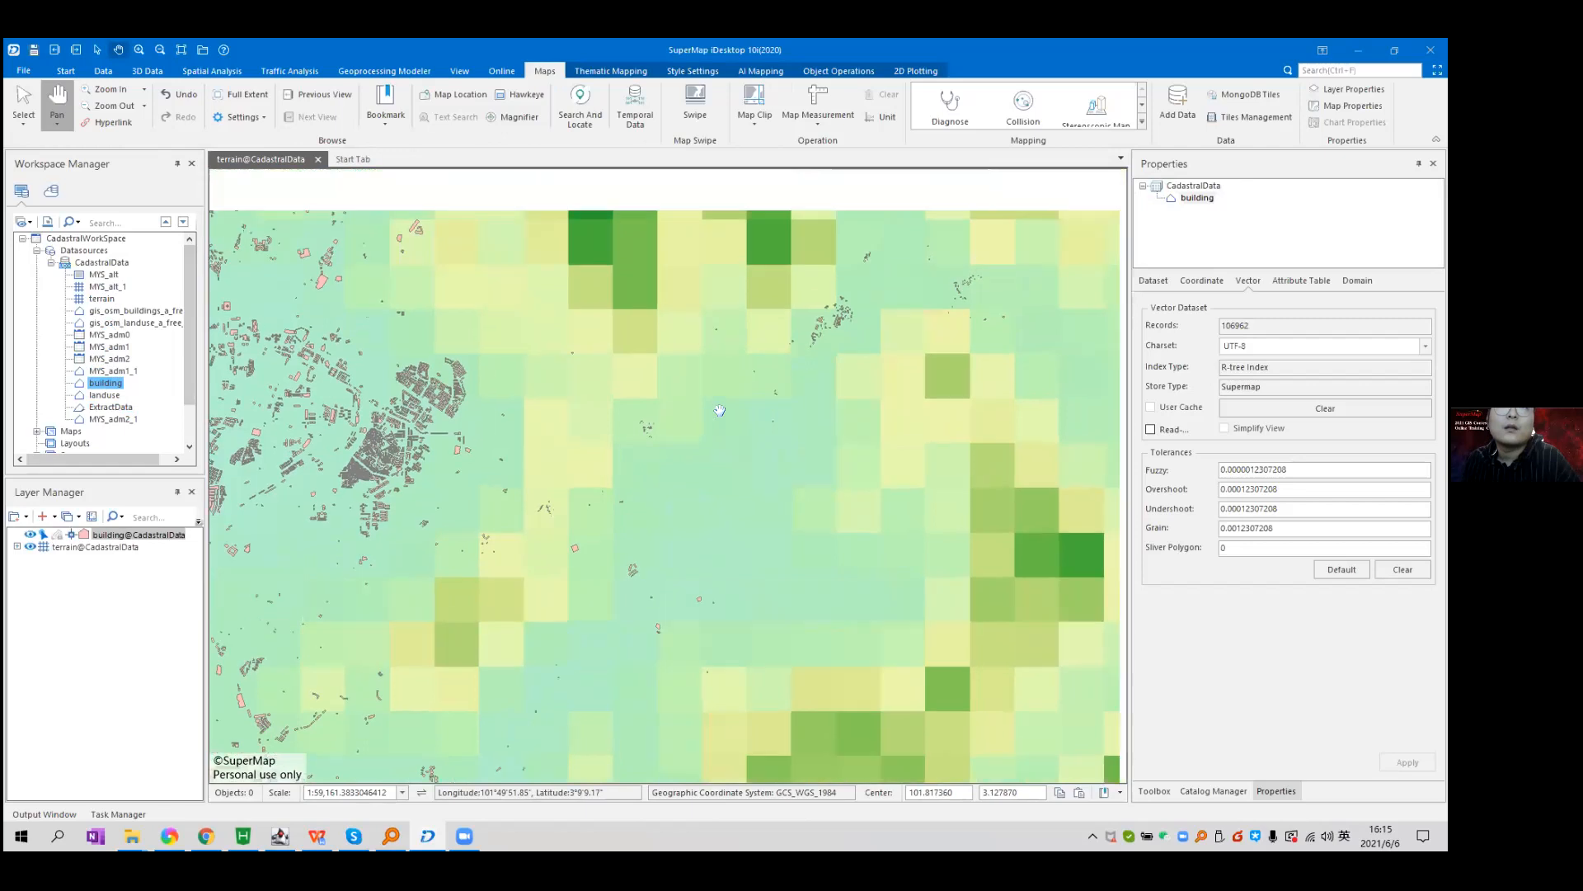
scroll(720, 410, down, 1)
Draw a rectangular clip area over the buildings, excluding the terrain layer.
click(754, 106)
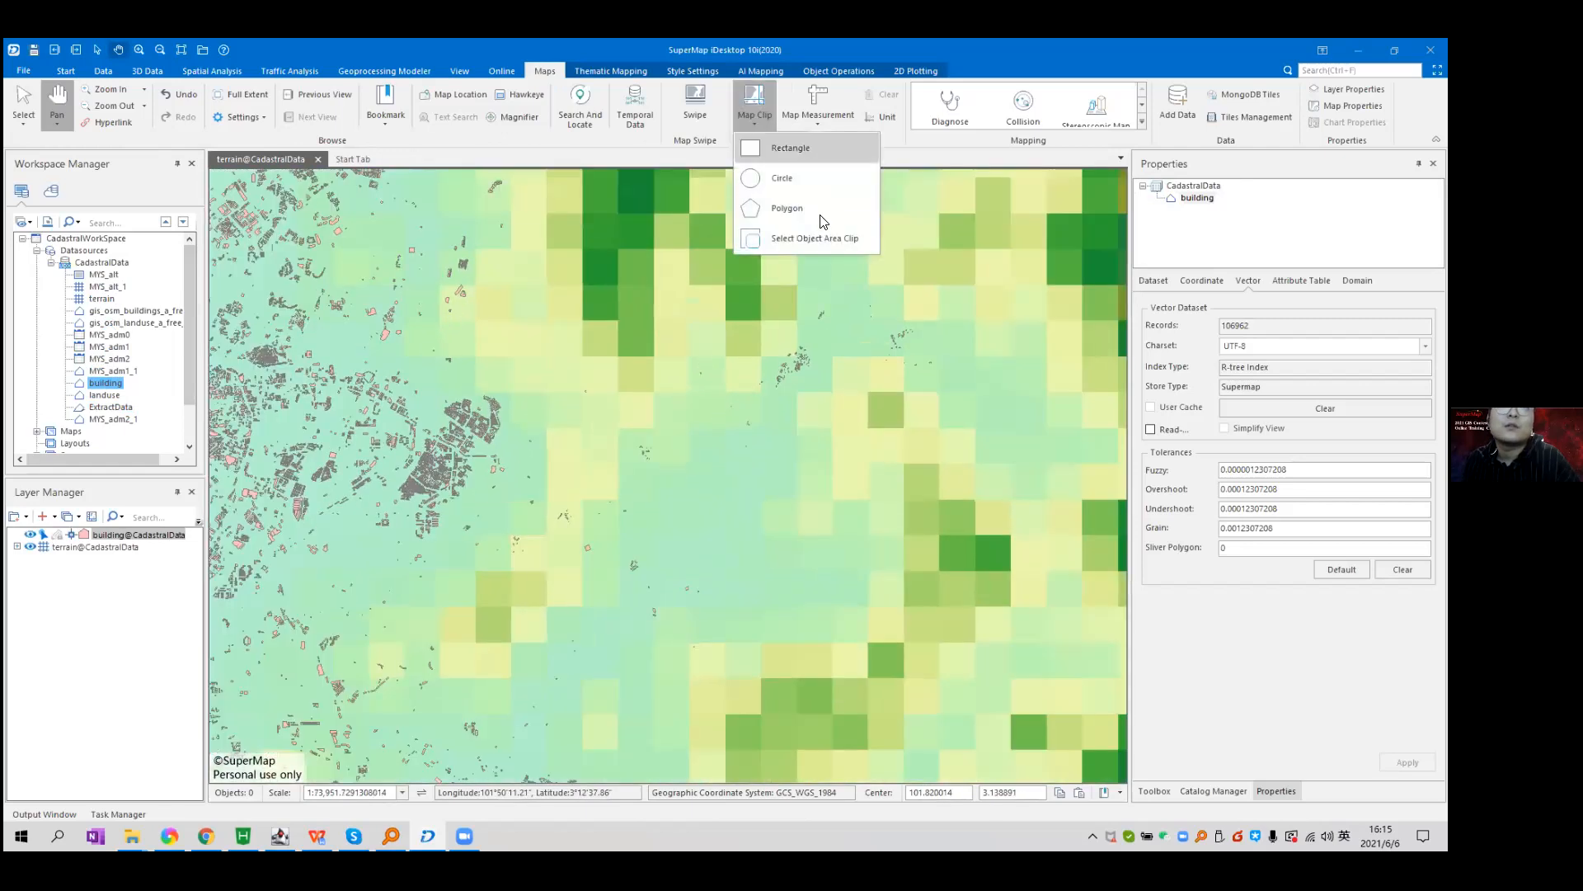
click(823, 155)
mouse_move(507, 296)
mouse_down()
mouse_move(799, 442)
mouse_move(989, 650)
mouse_up()
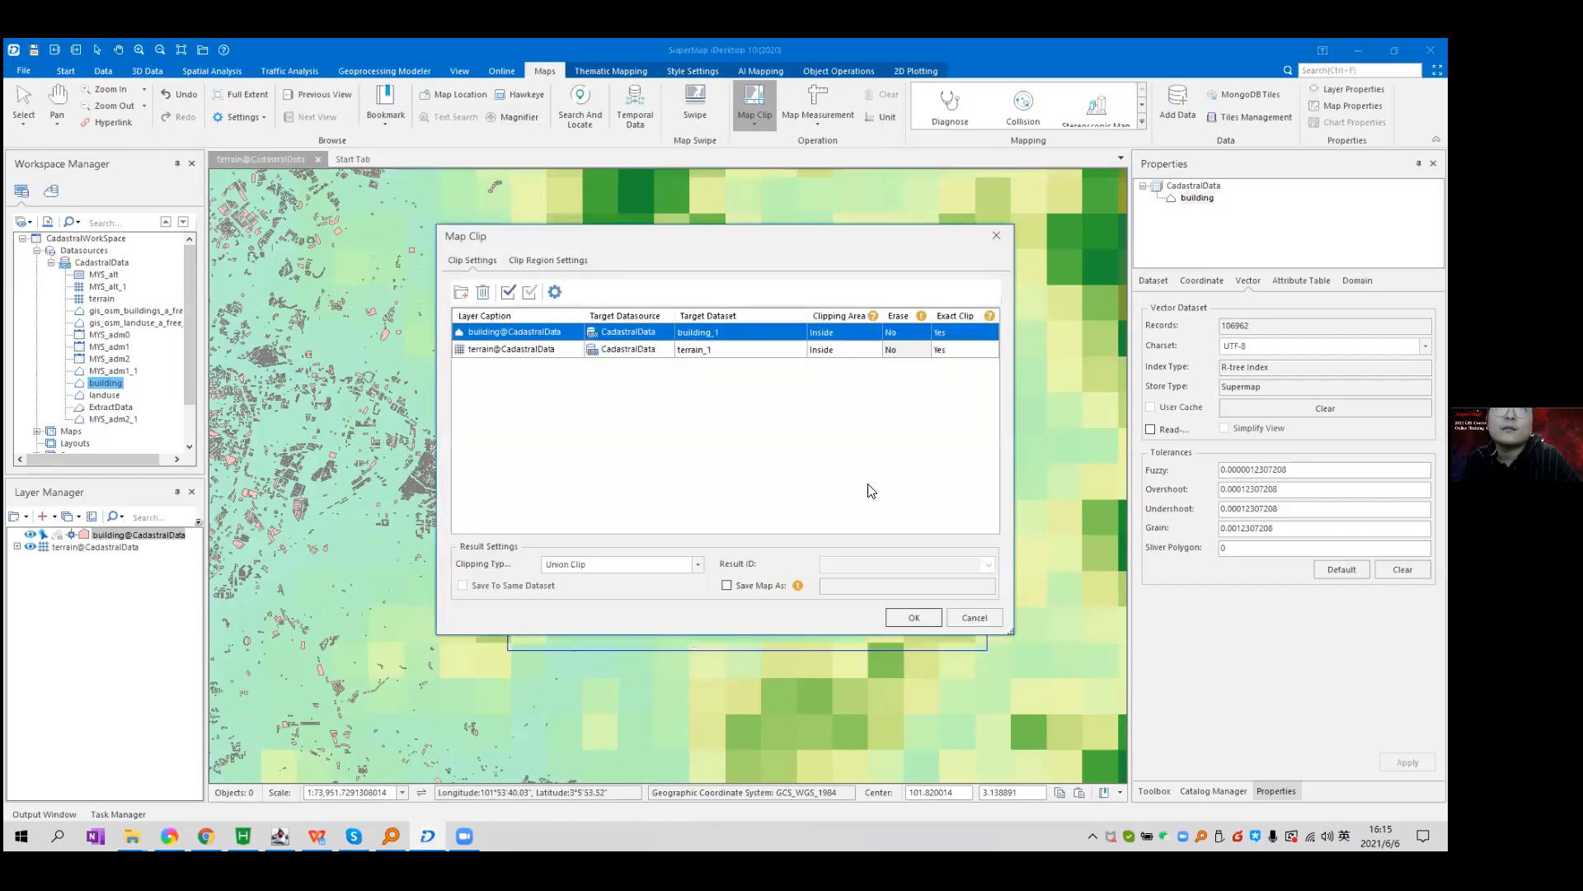
click(484, 293)
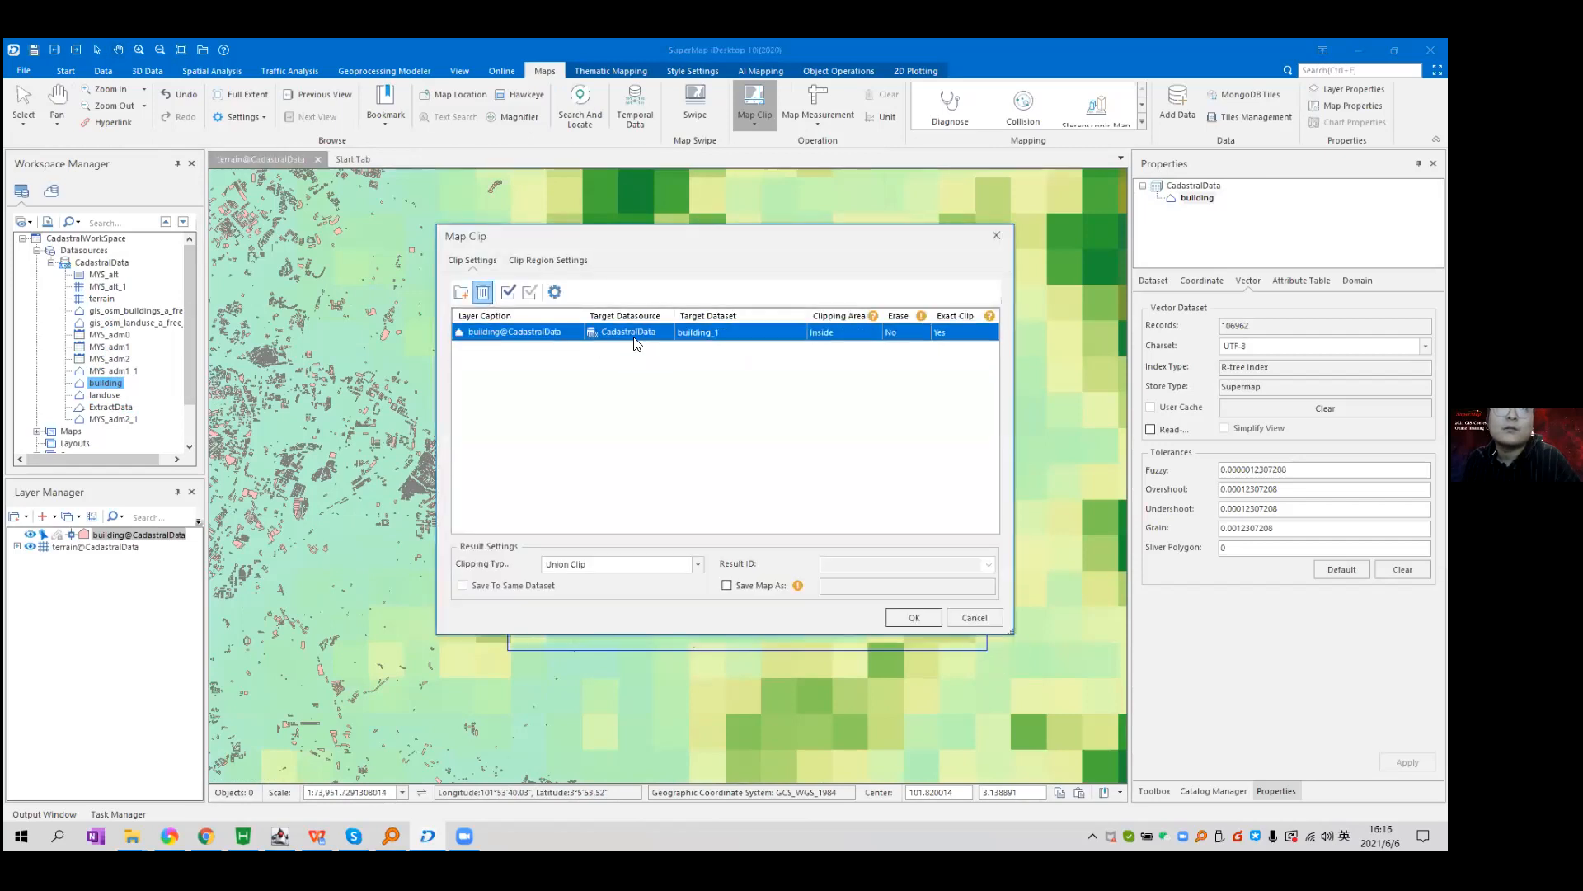
Name the building output building_test and run the clip.
click(737, 328)
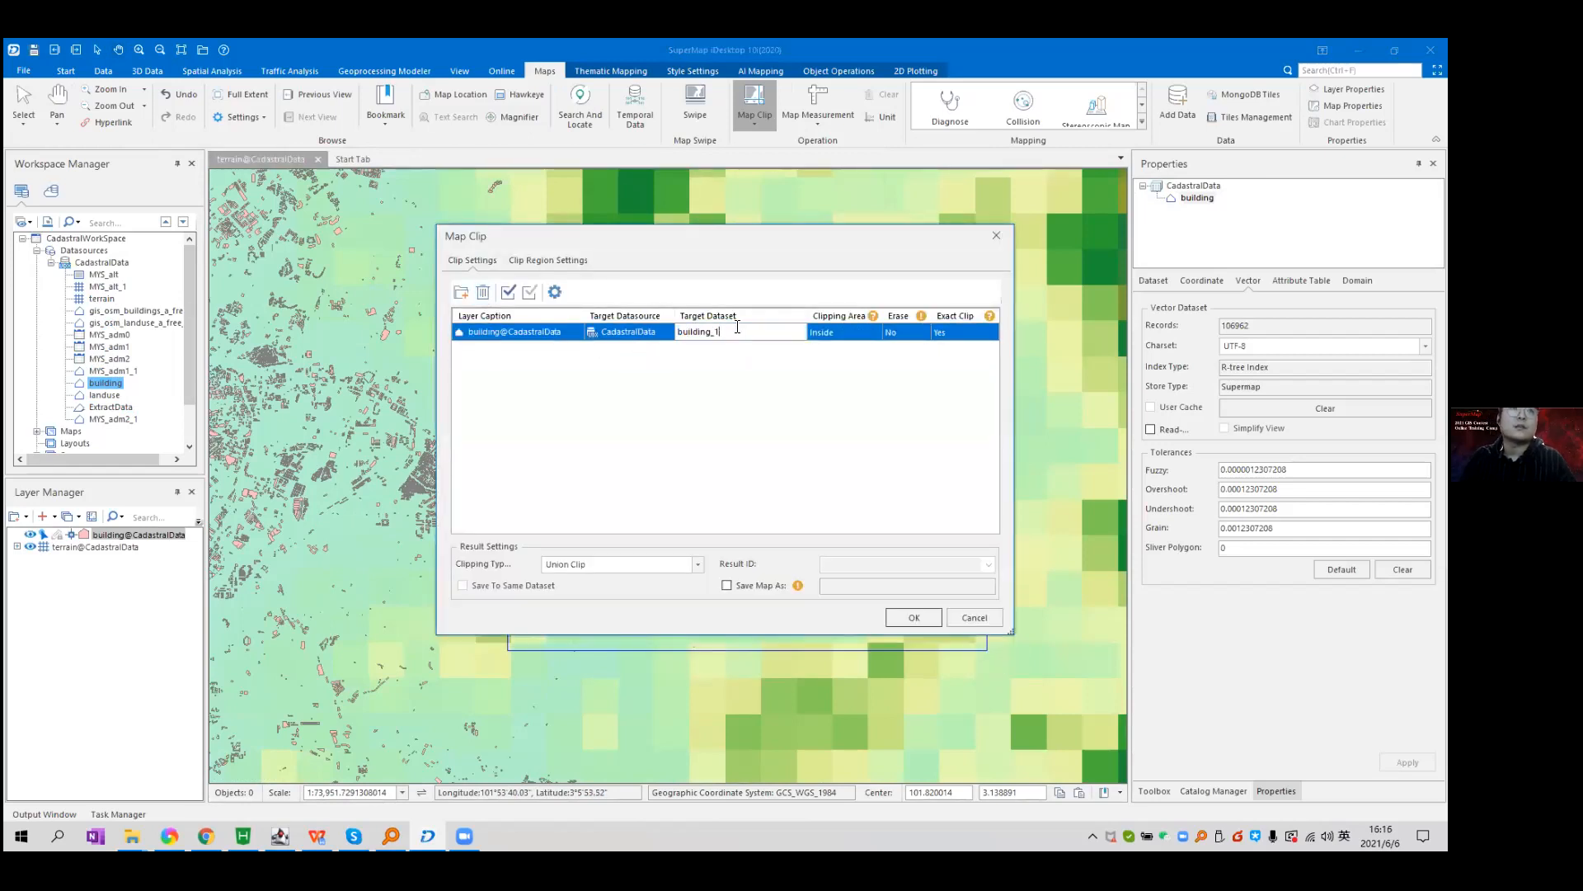
key(BackSpace)
text(test)
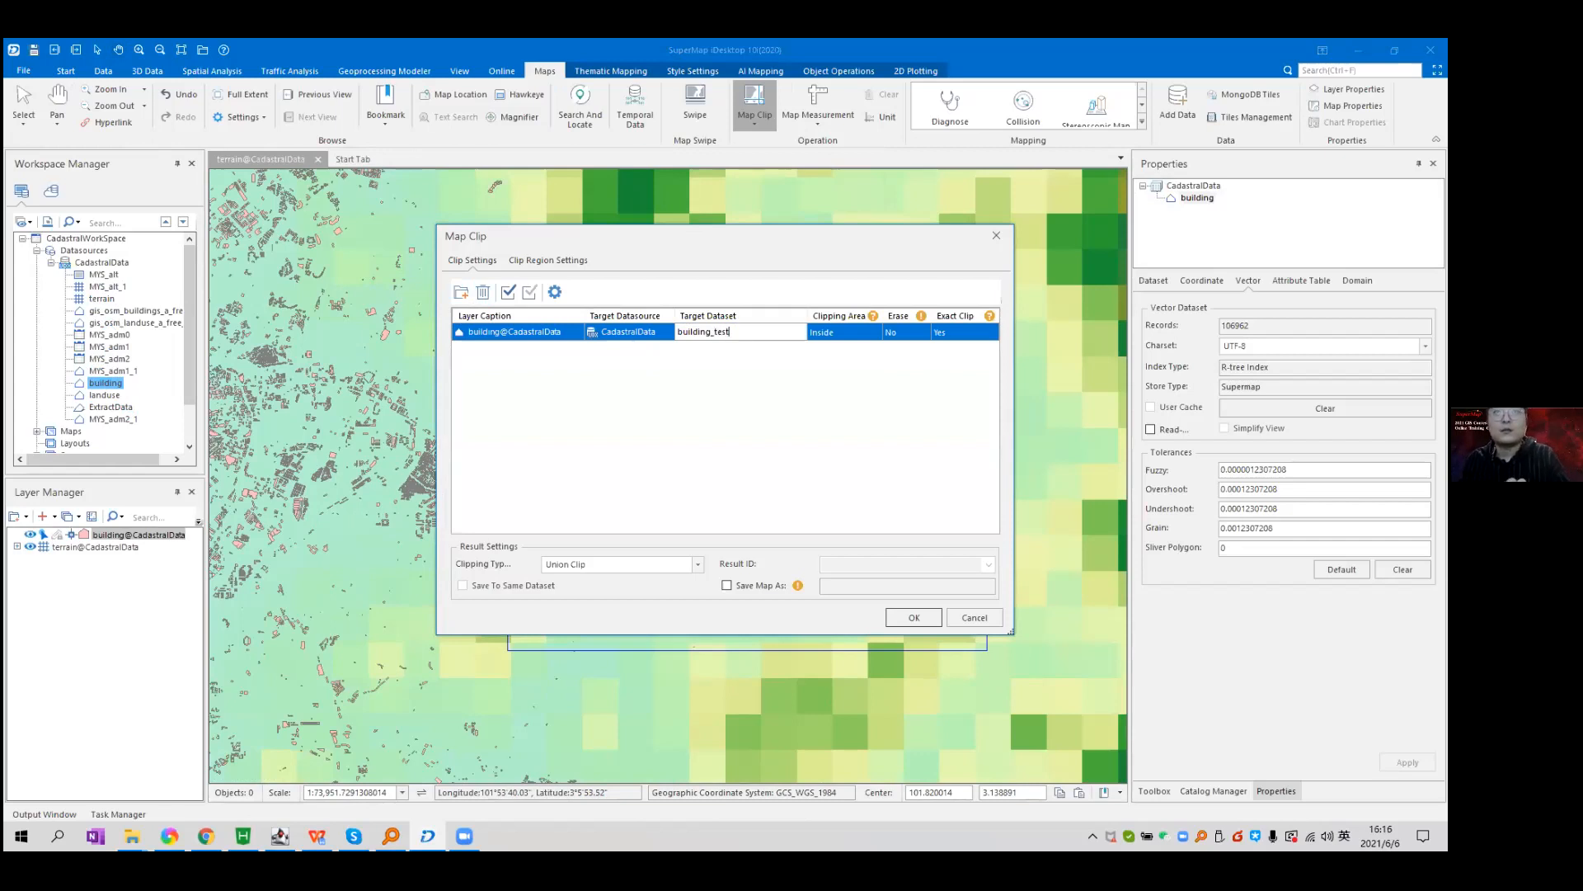
click(912, 618)
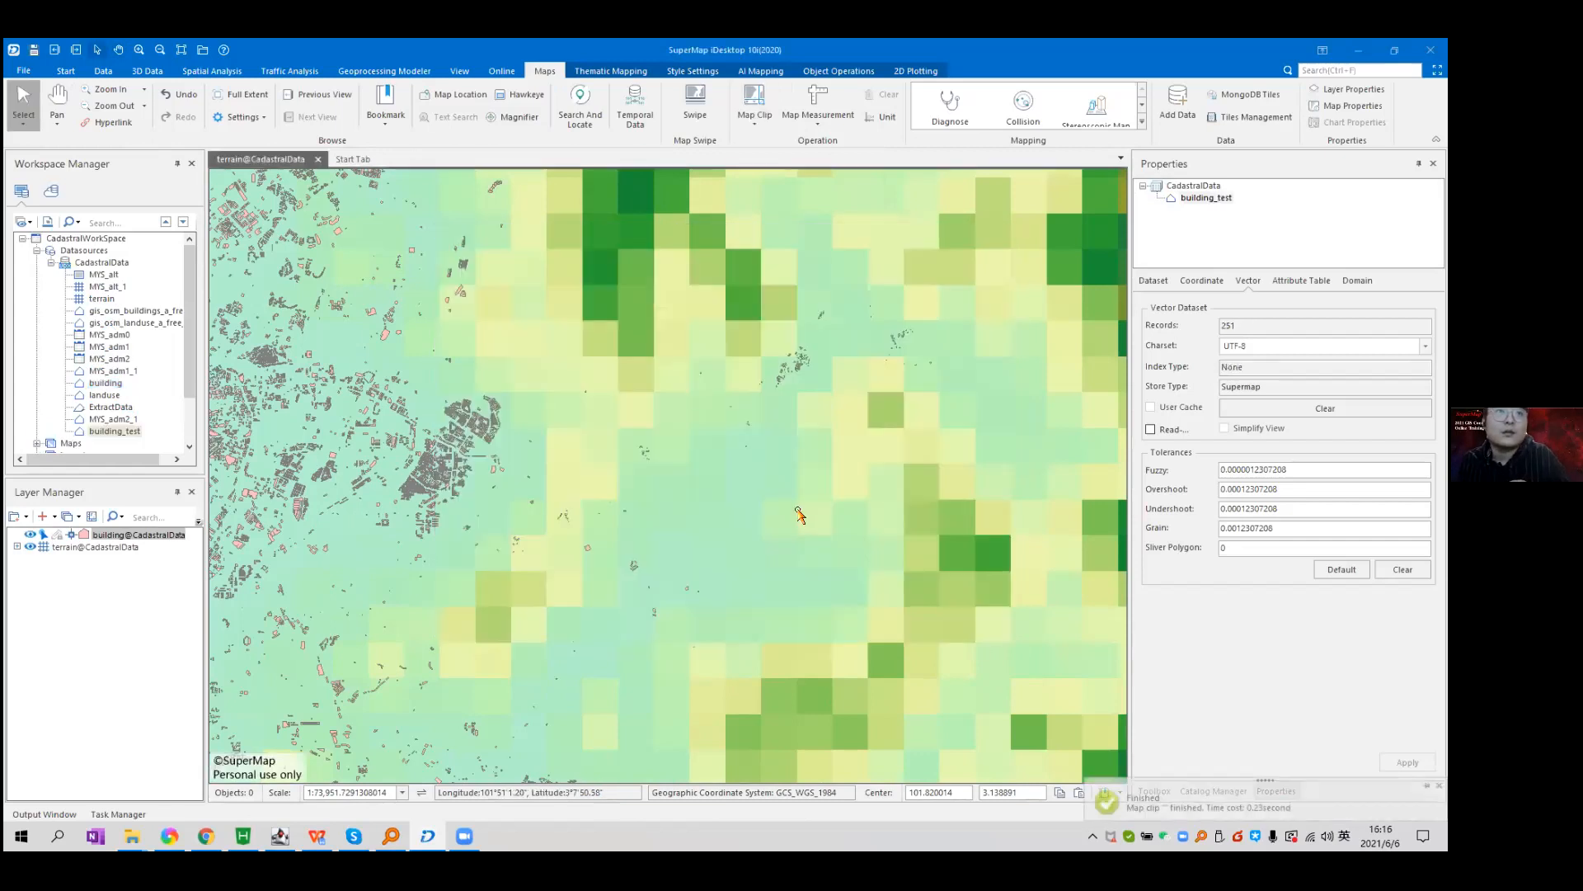
click(129, 432)
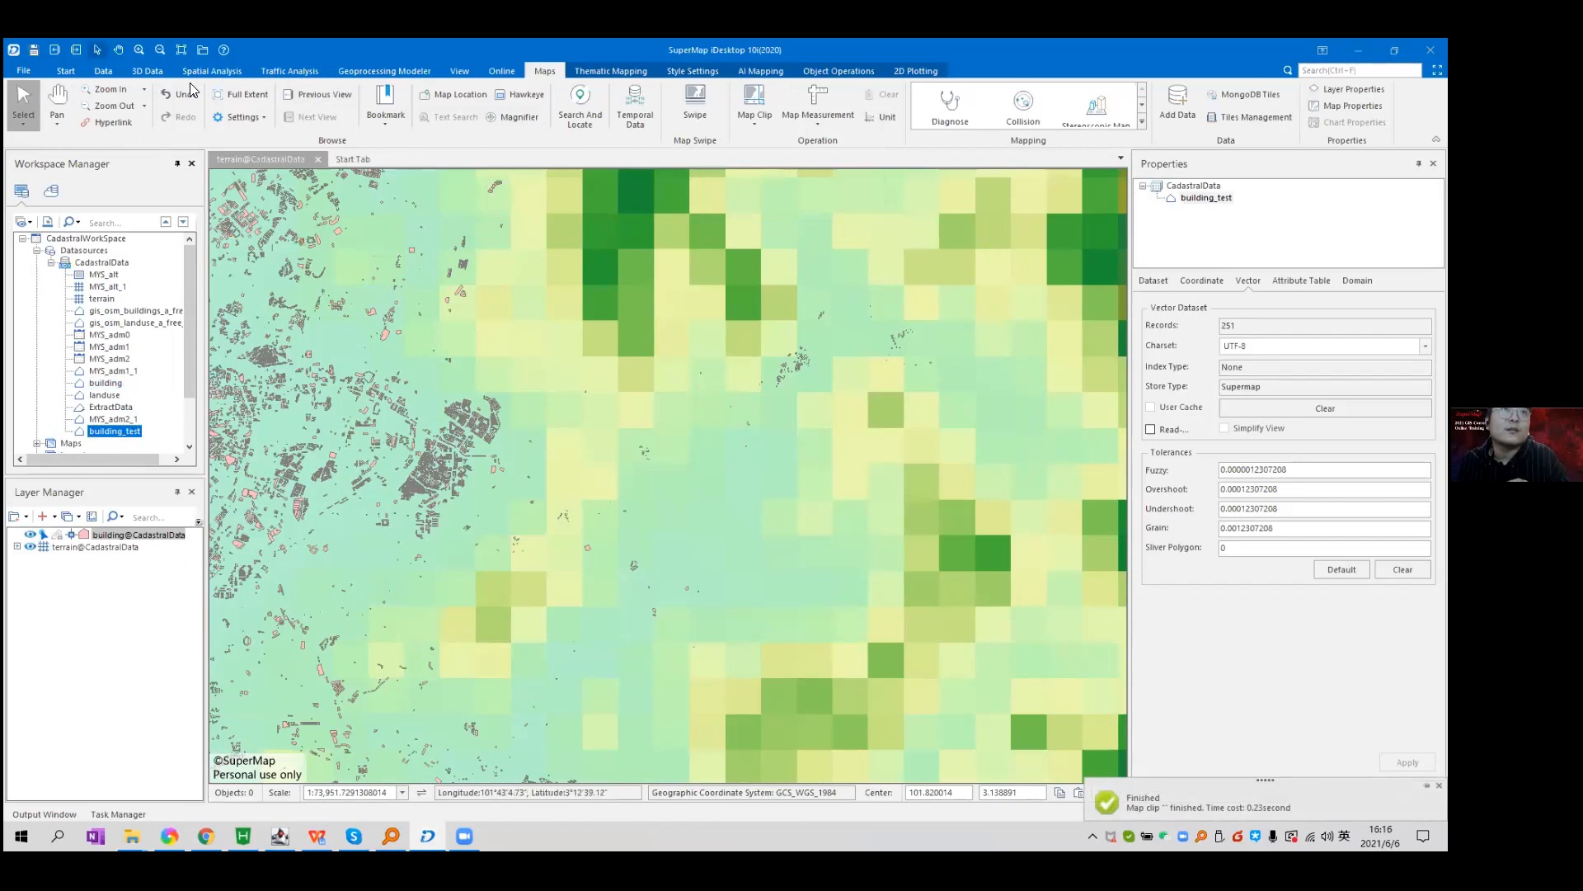
click(148, 71)
click(412, 127)
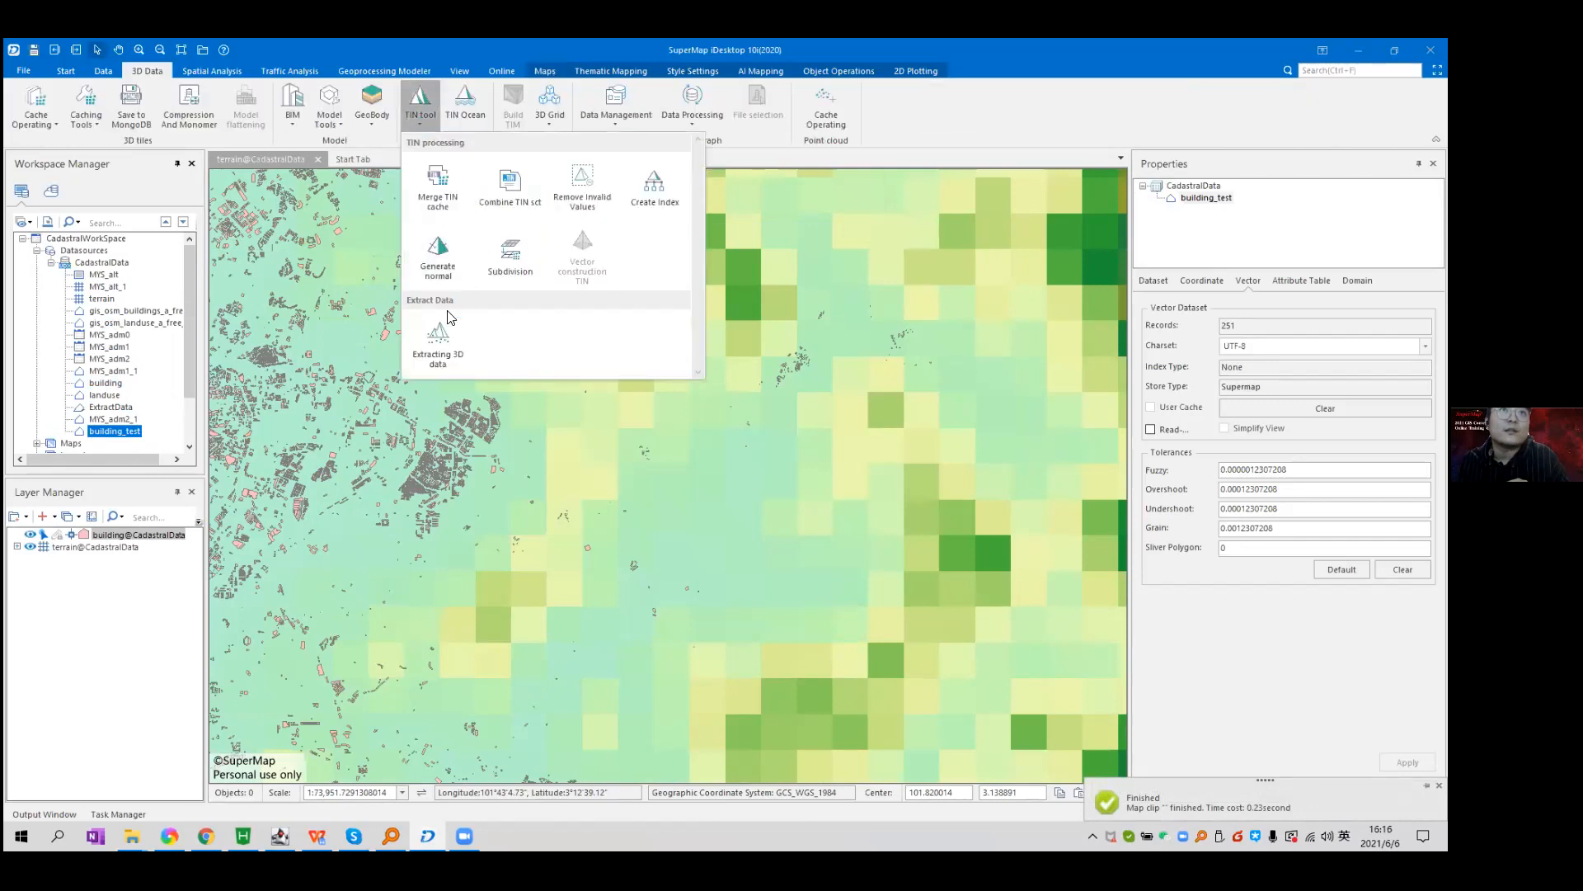
click(445, 363)
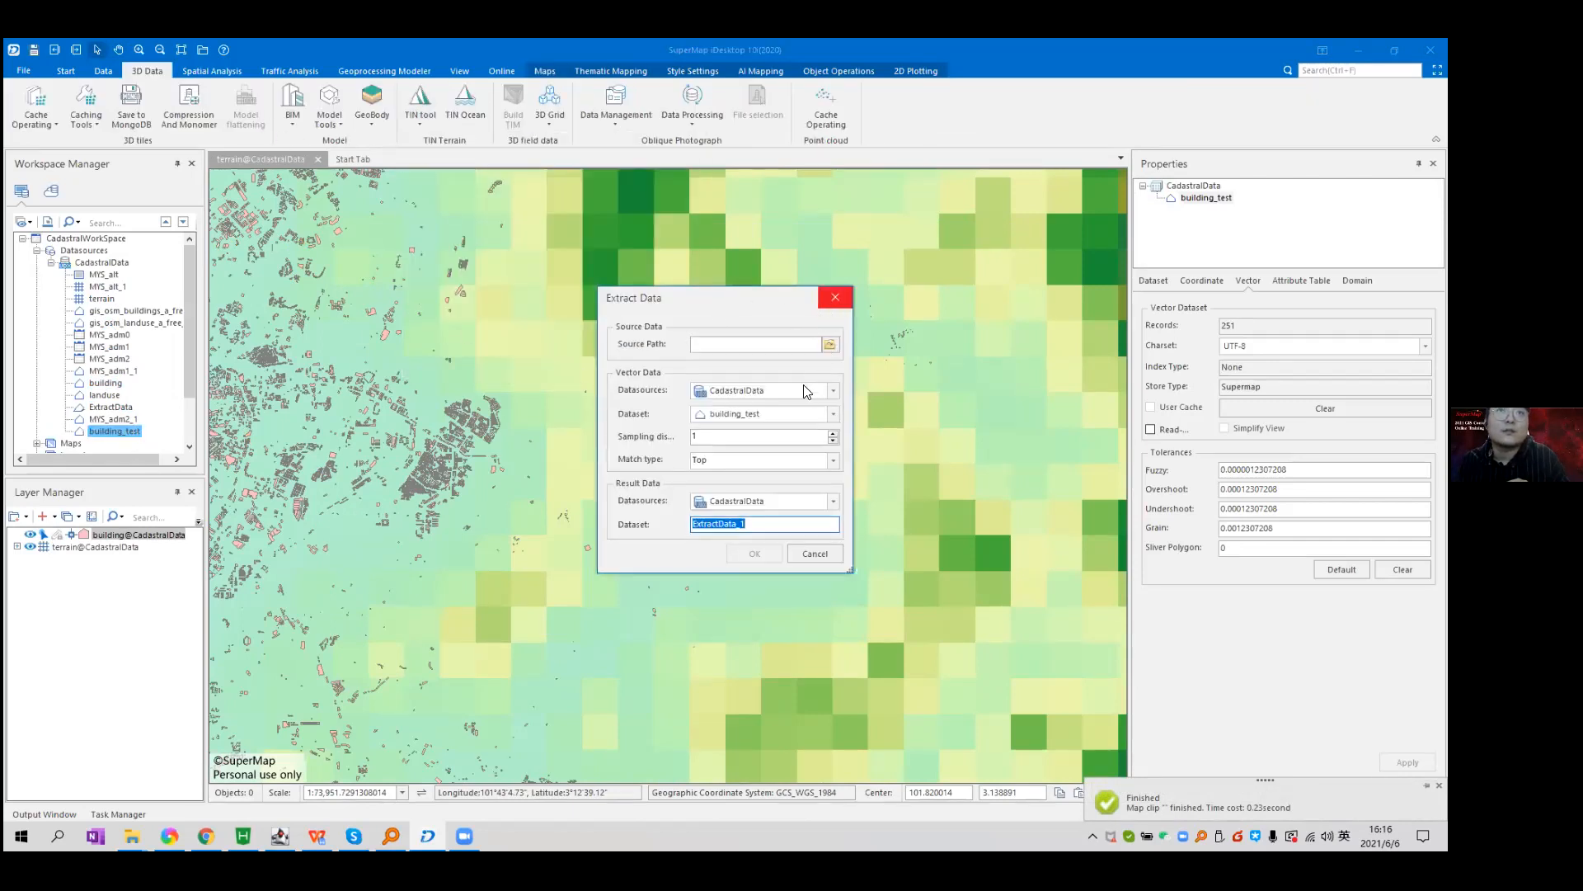
click(831, 345)
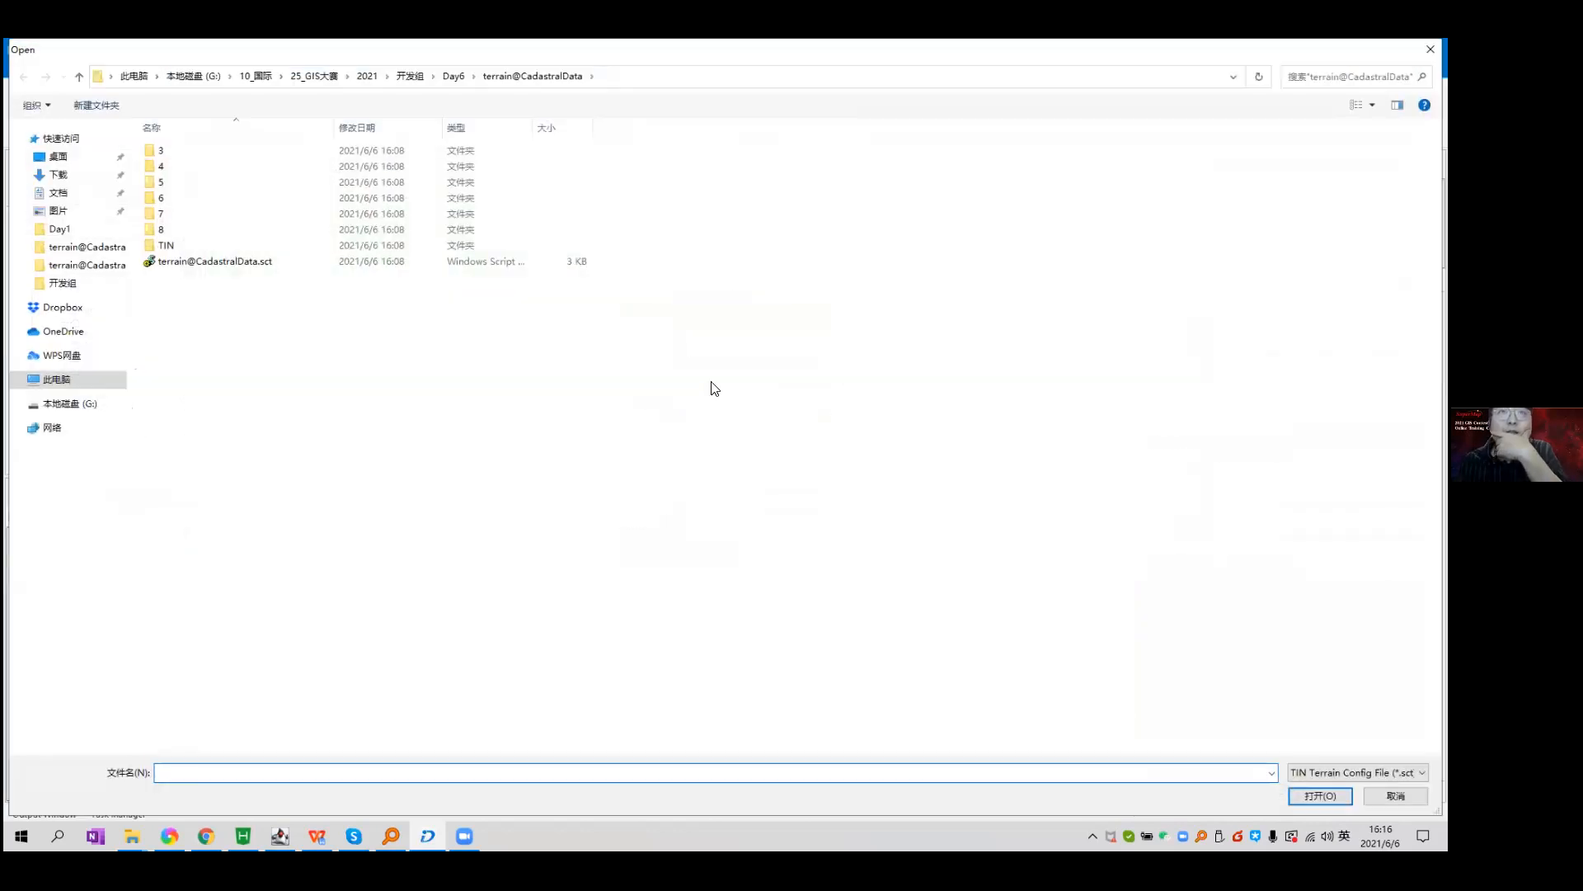
click(230, 259)
key(Return)
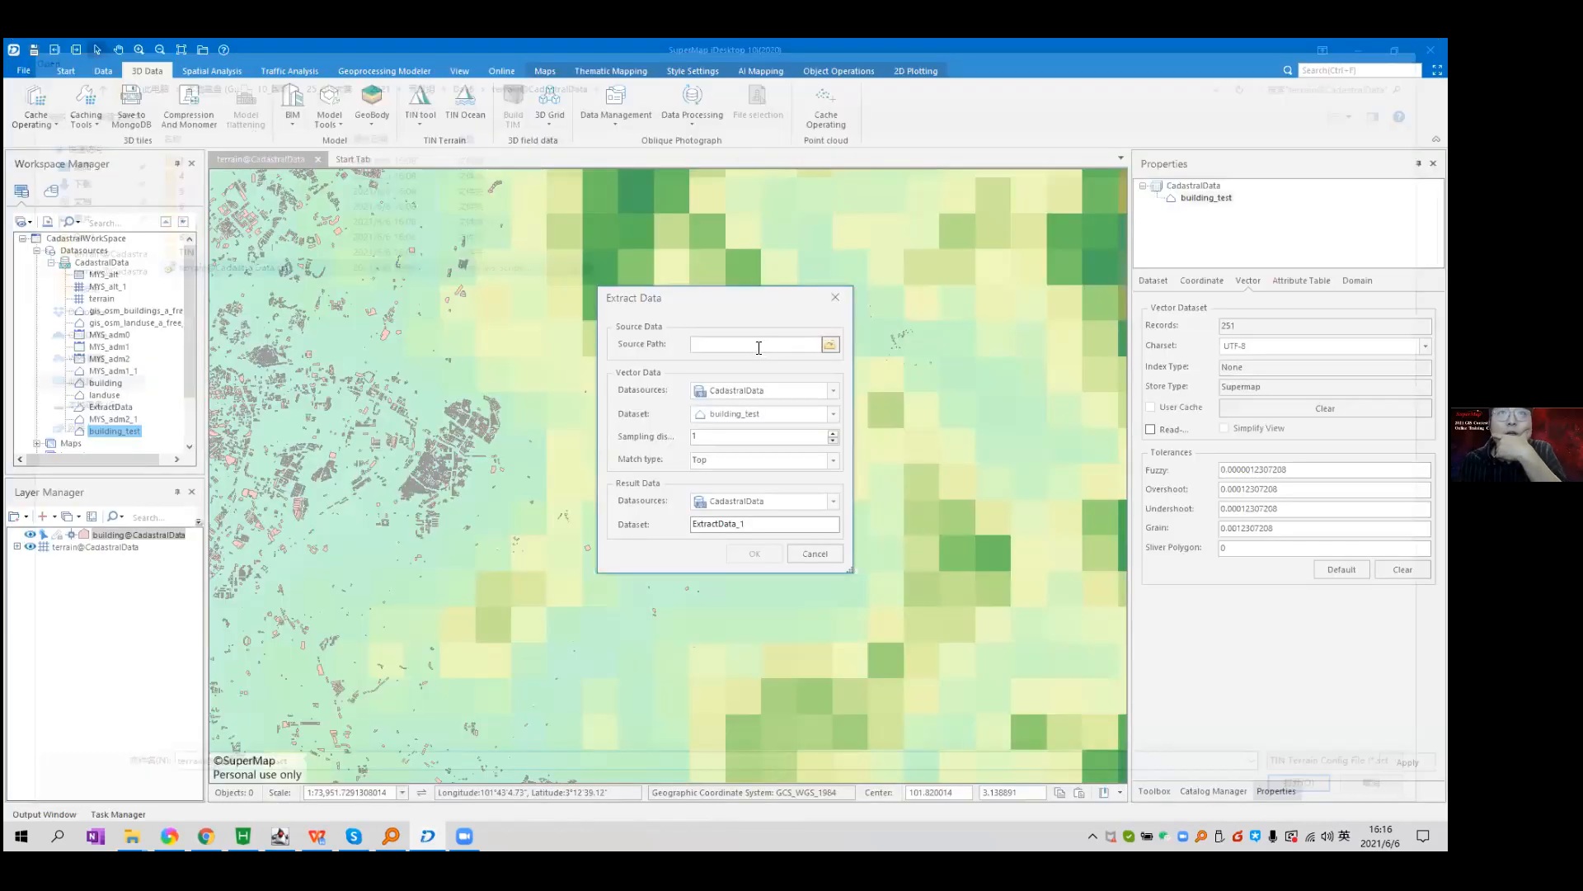
click(747, 344)
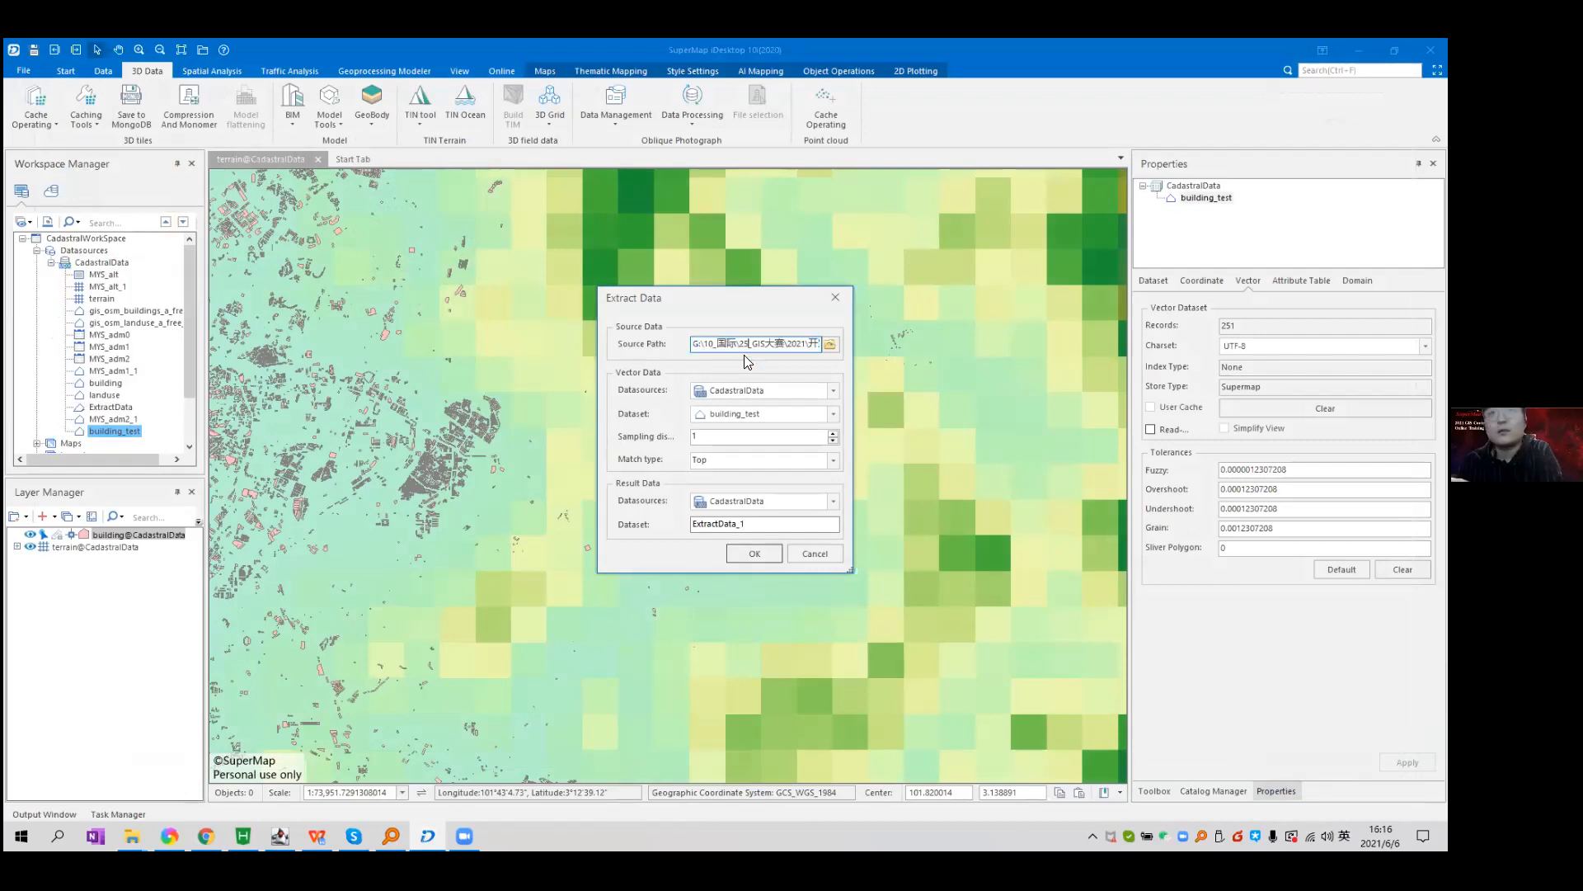
double_click(775, 343)
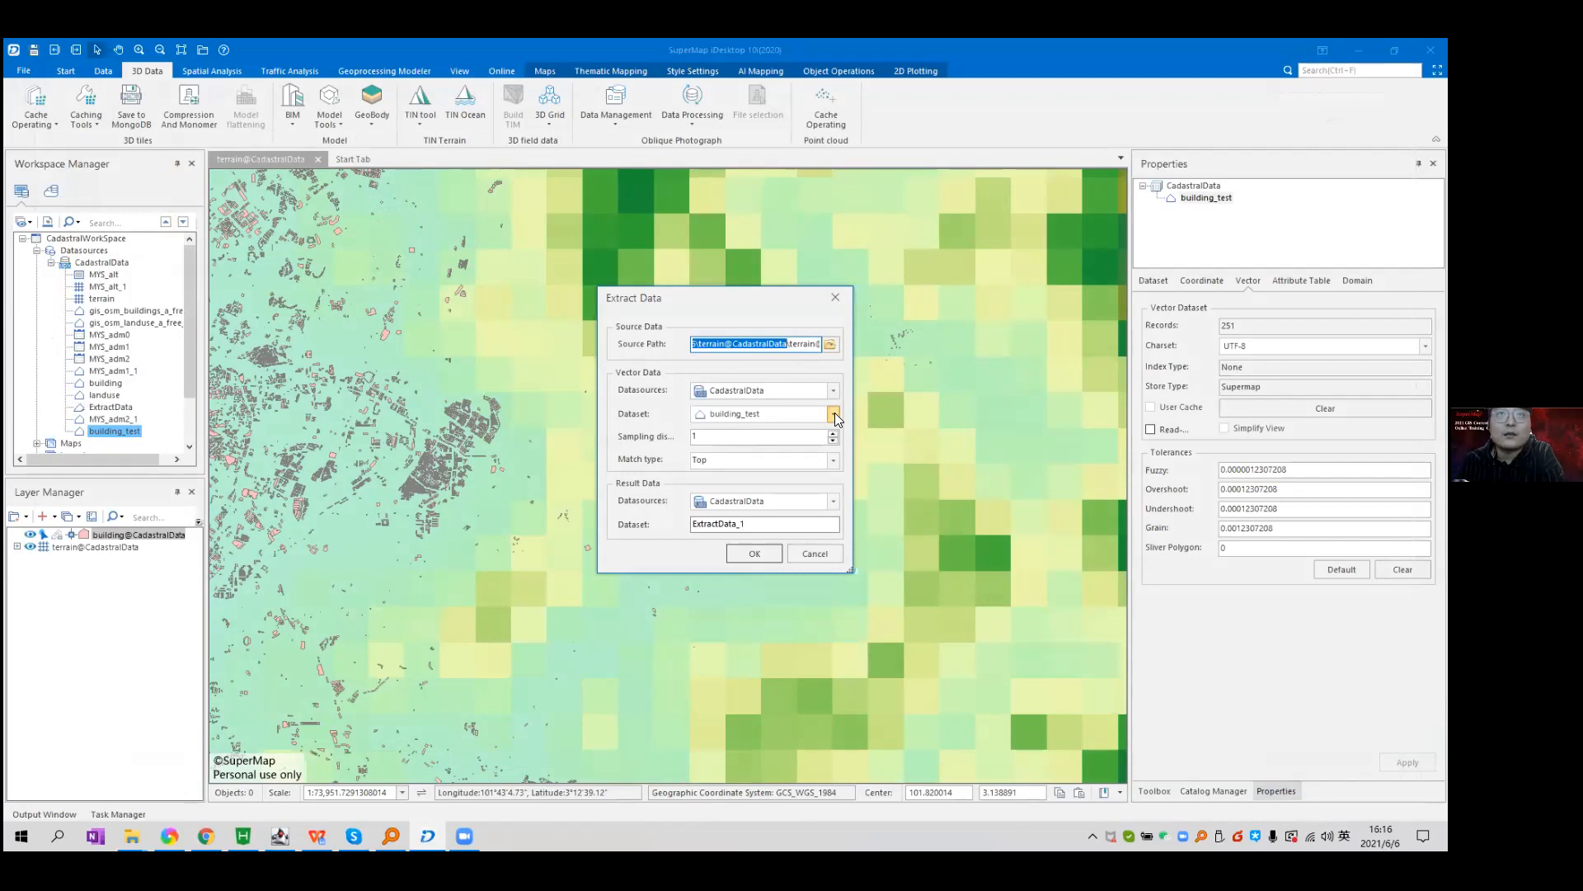
Keep building_test as input and ExtractData_1 as result, then run the extraction.
click(833, 413)
click(795, 513)
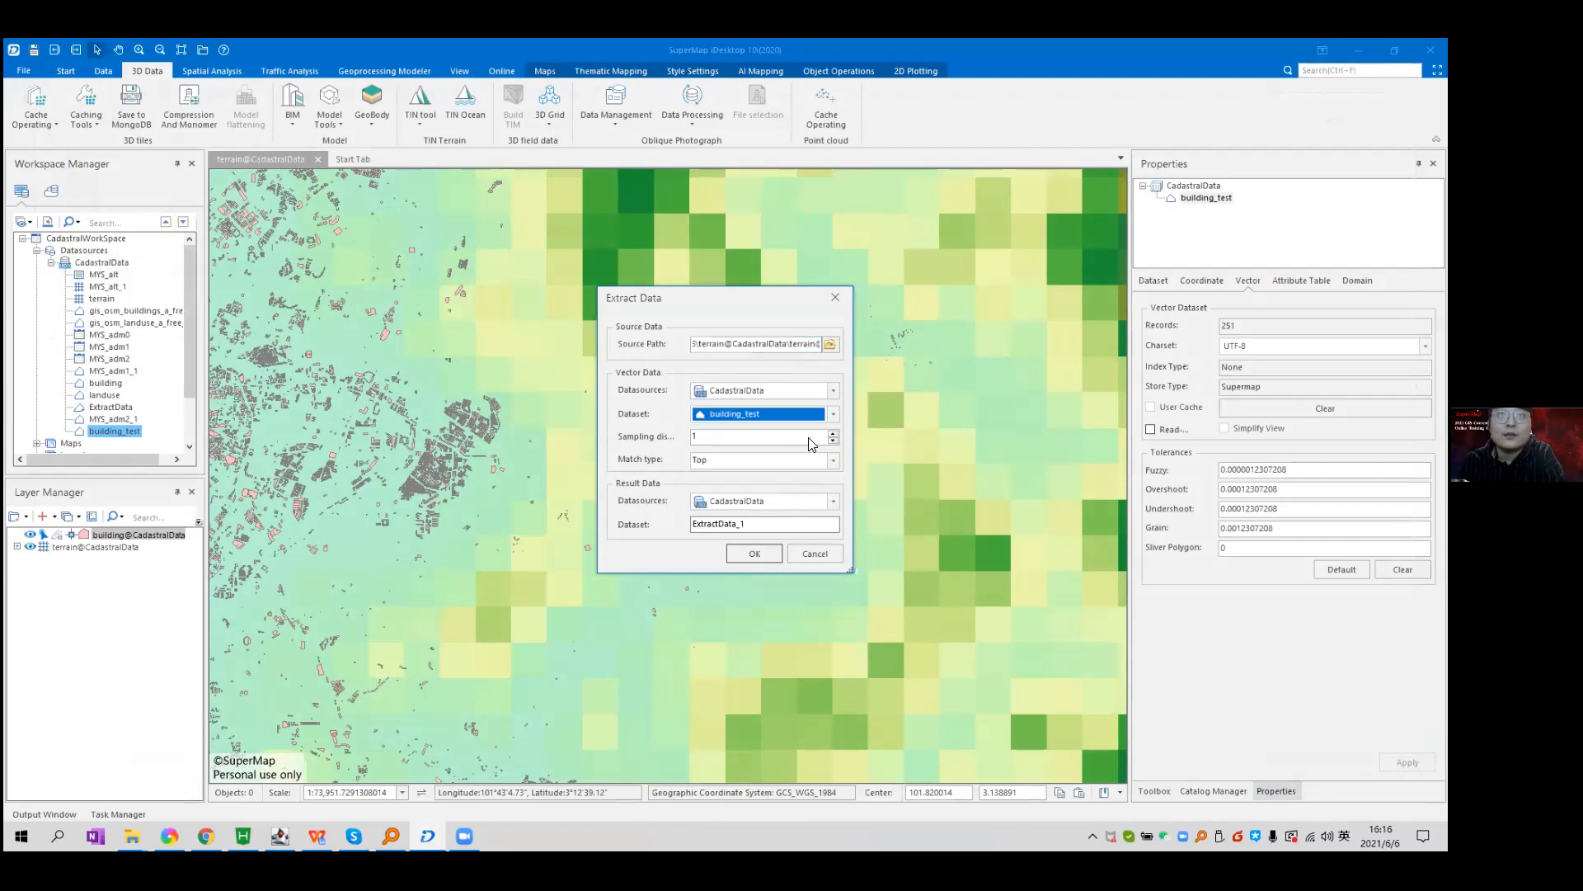
click(757, 522)
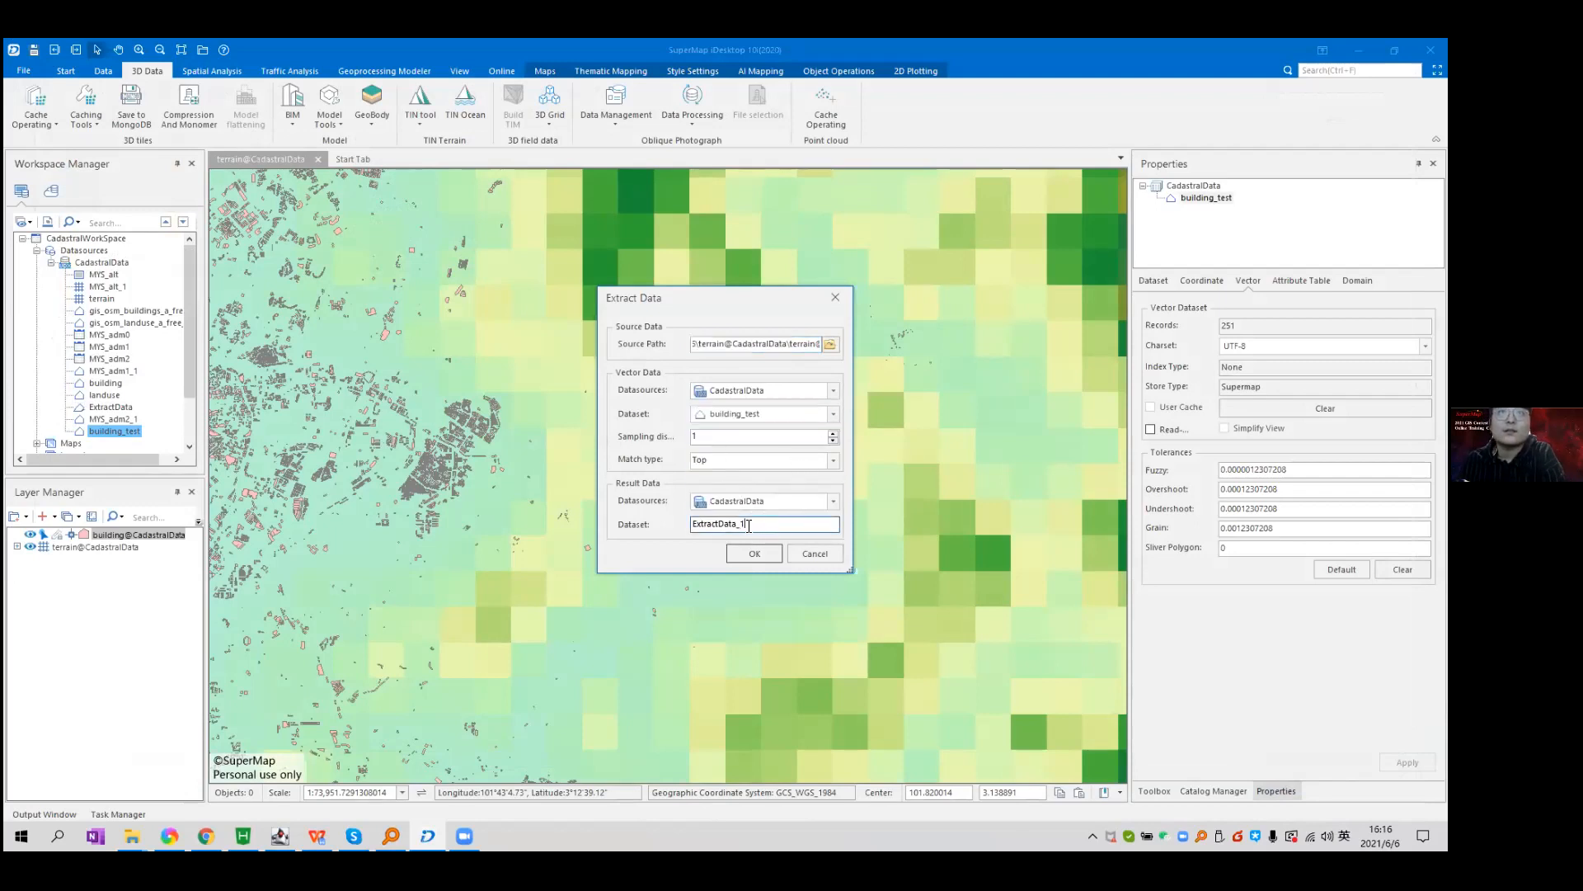
click(757, 553)
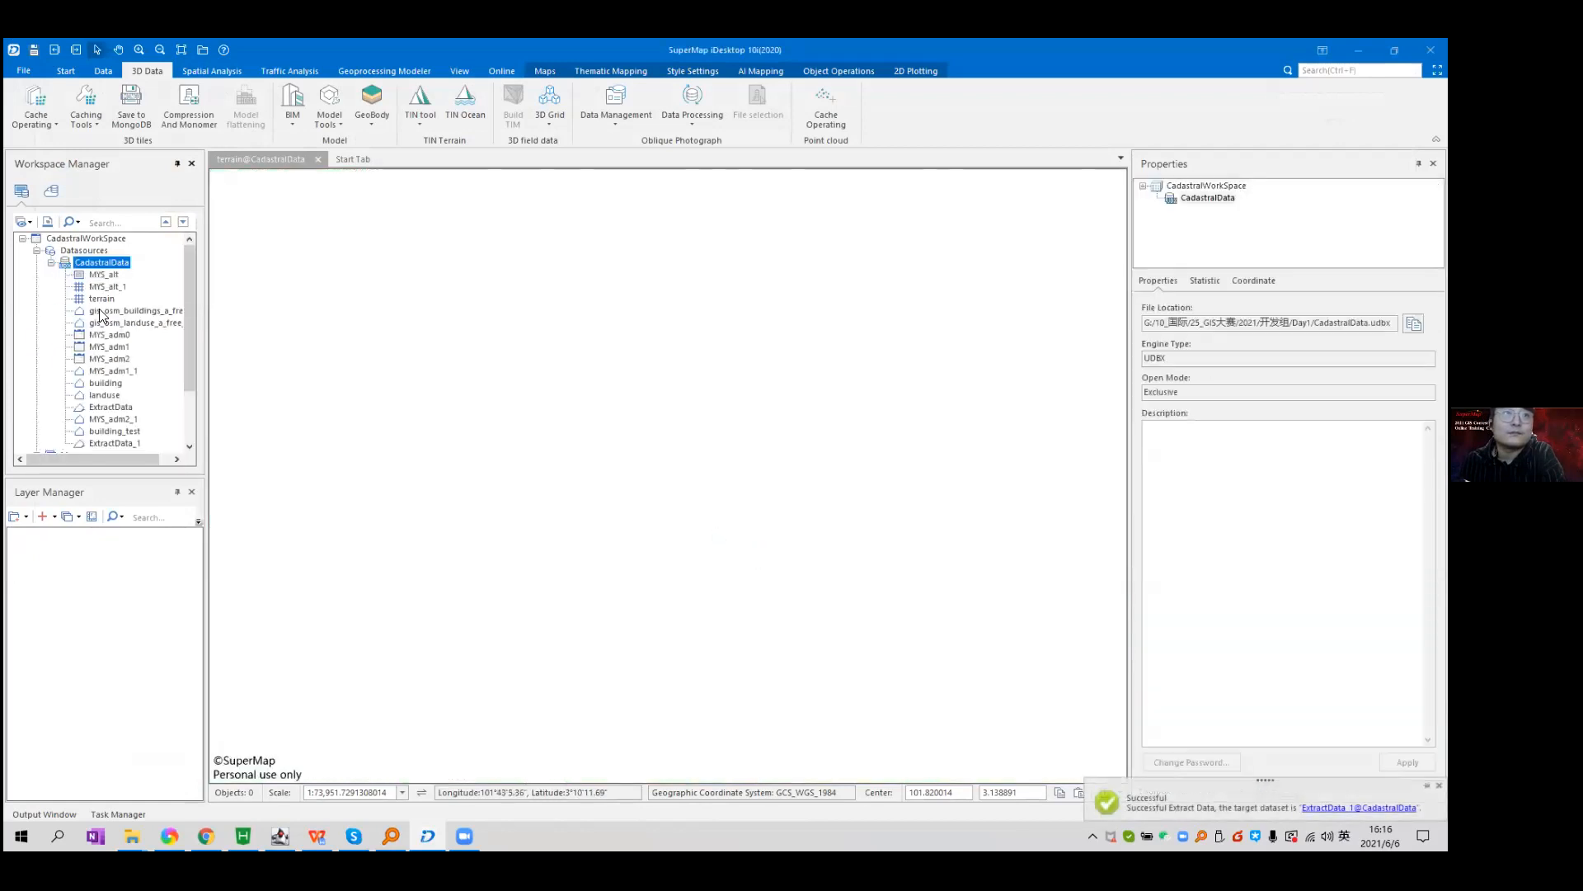
Select ExtractData_1 and close the terrain map without saving.
click(117, 443)
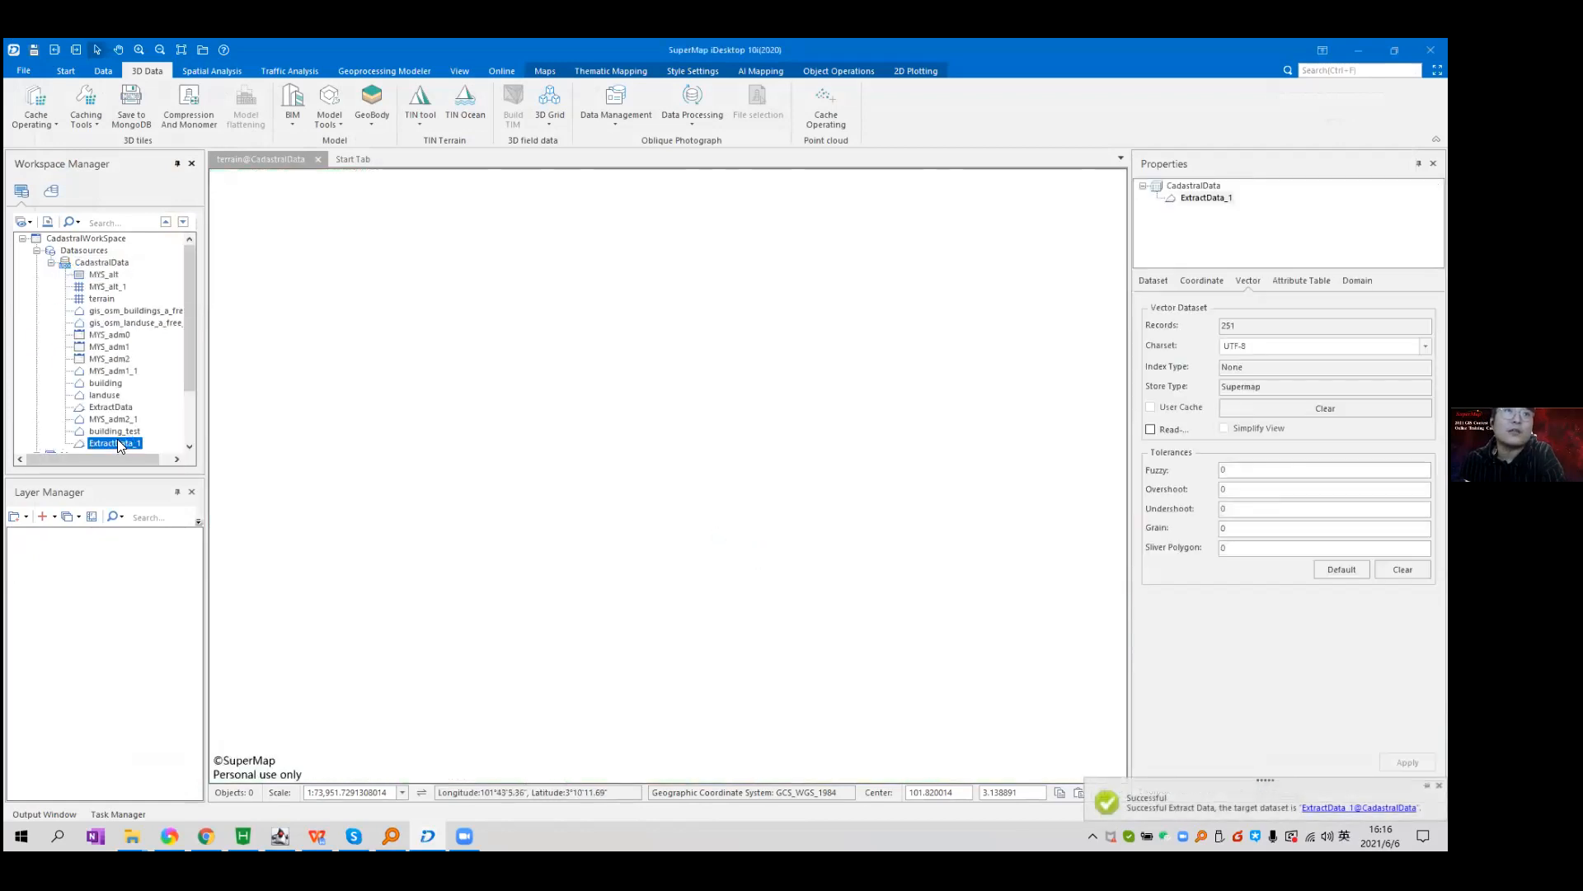
click(318, 162)
click(748, 482)
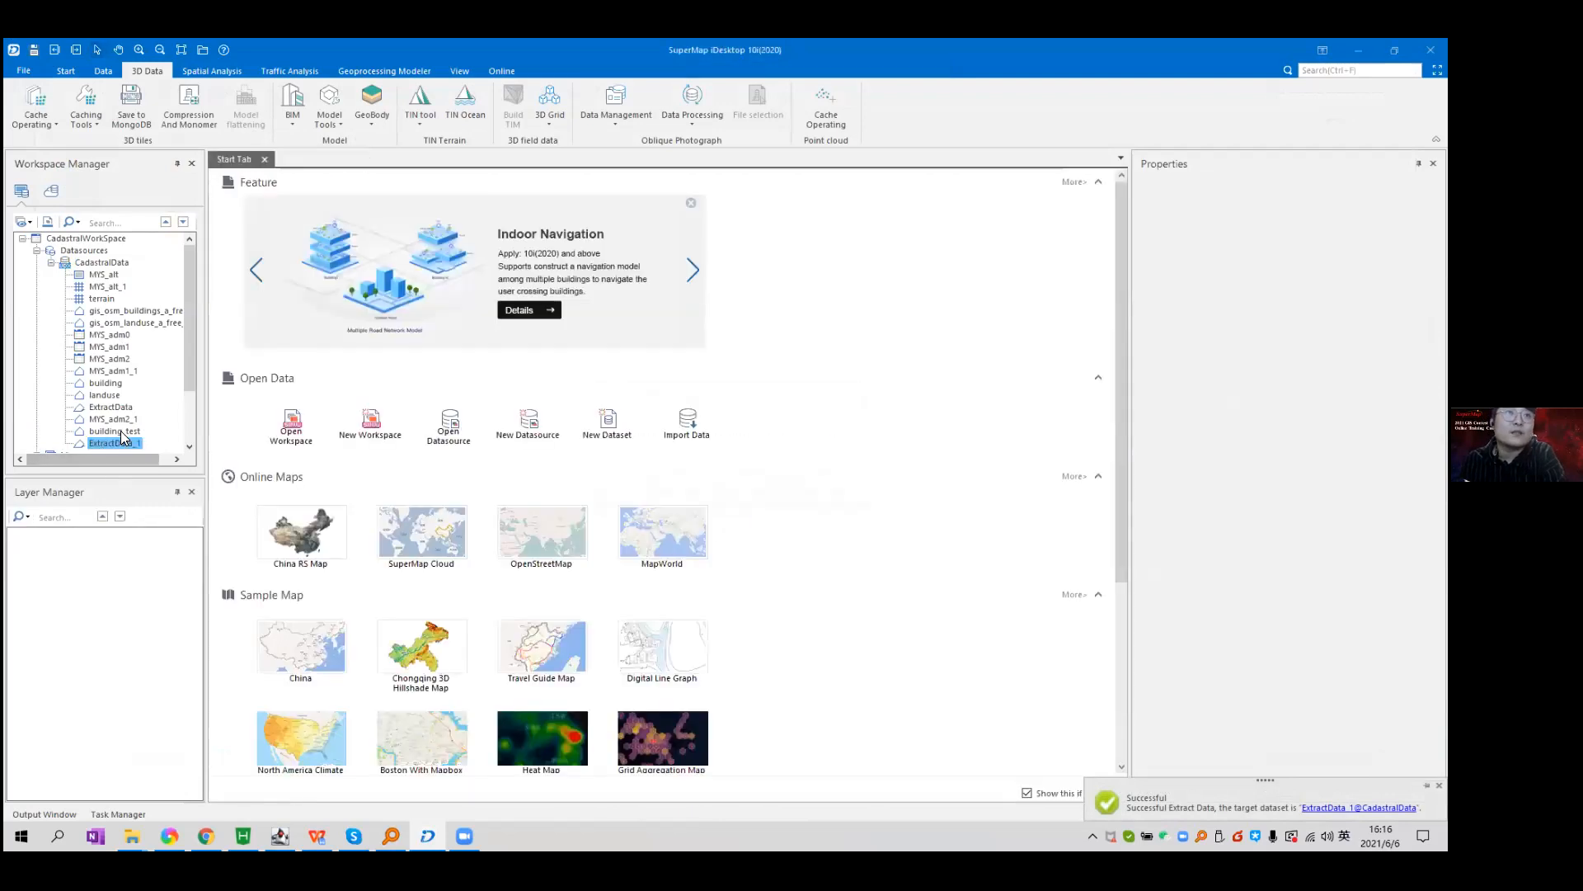
Inspect ExtractData_1's dataset properties, confirming its type is 3D Region.
click(120, 440)
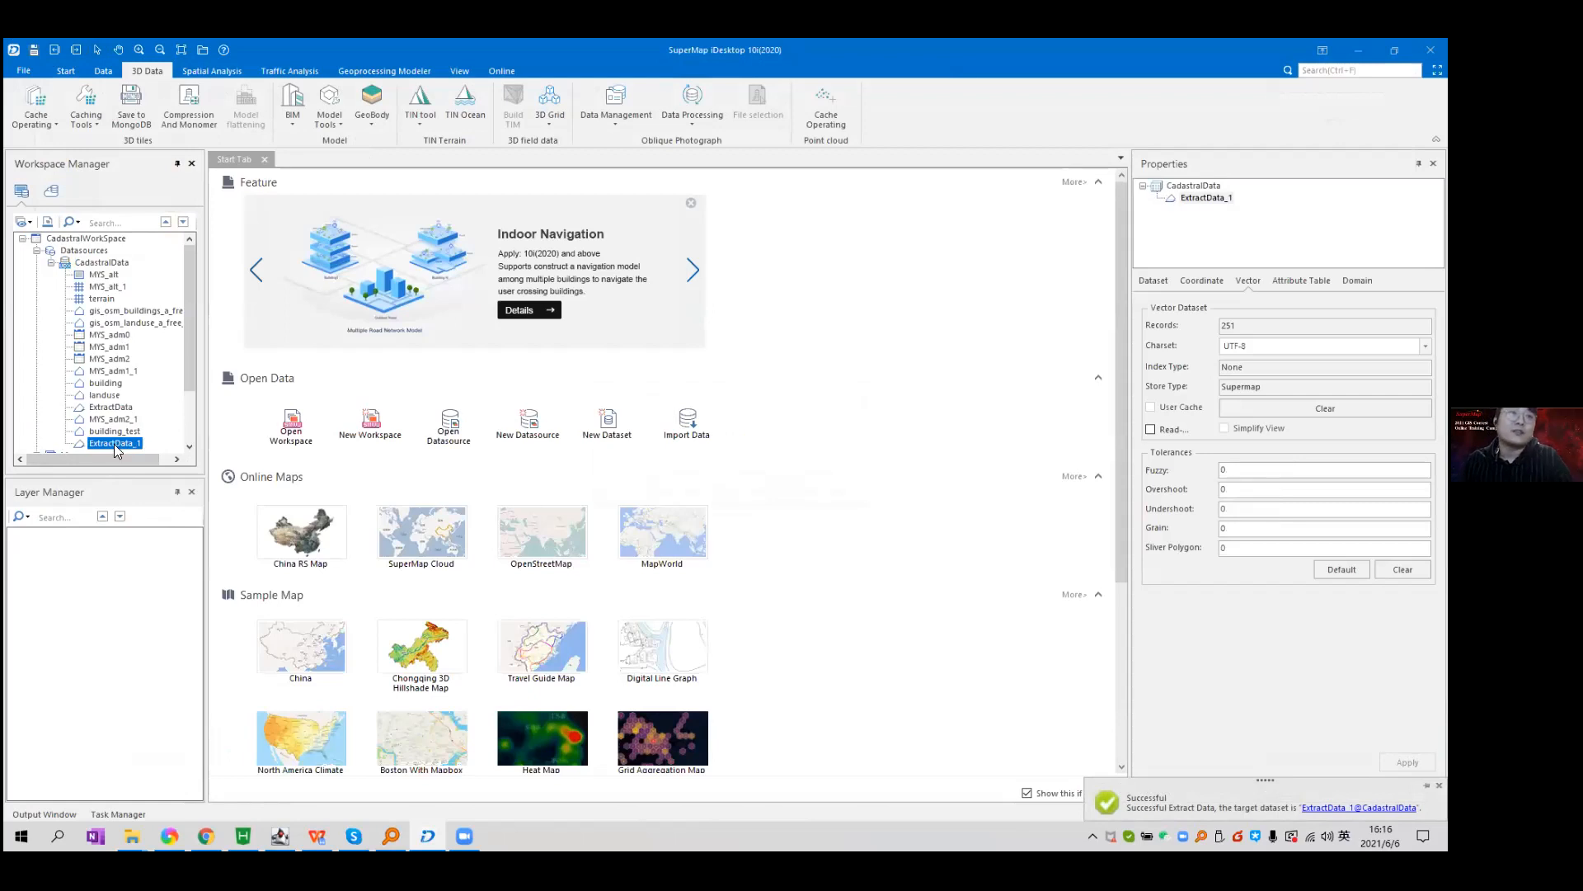
right_click(114, 443)
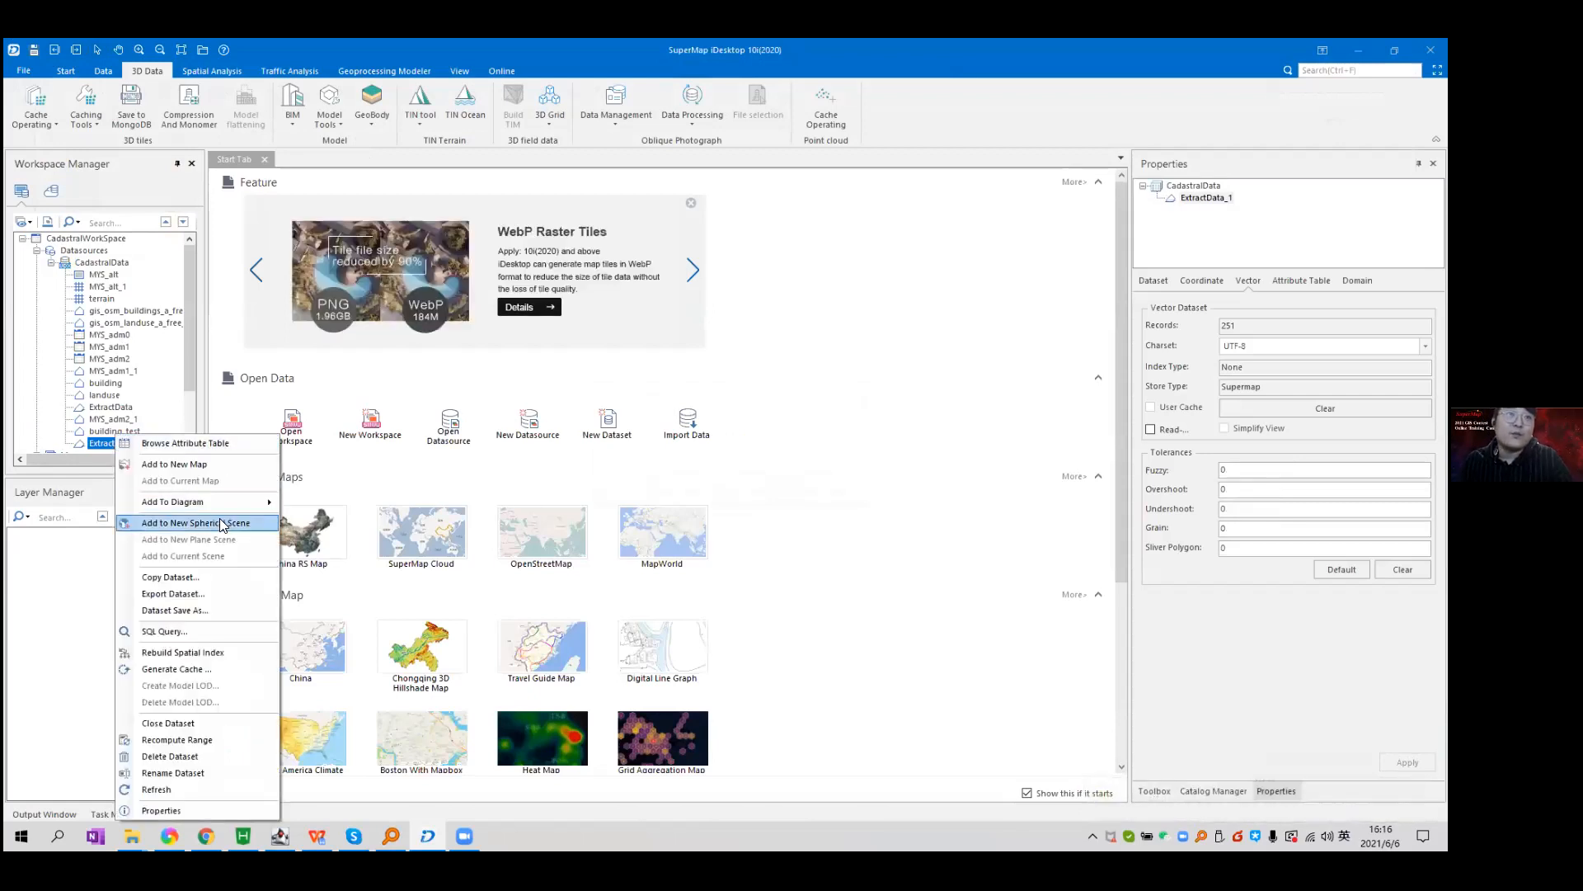
click(103, 446)
click(1169, 285)
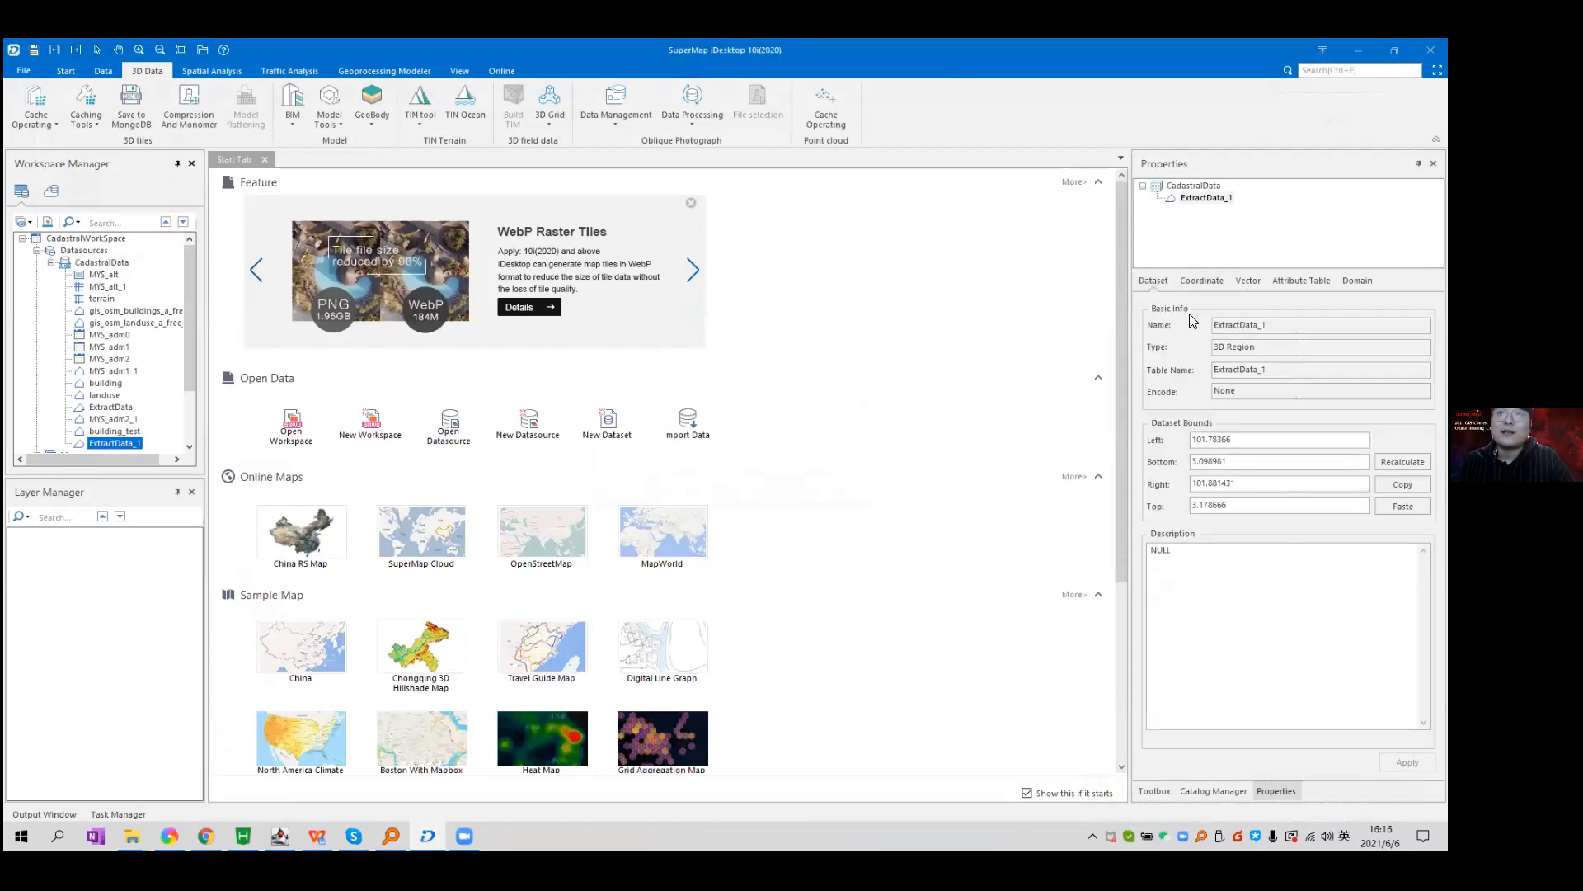
double_click(1237, 350)
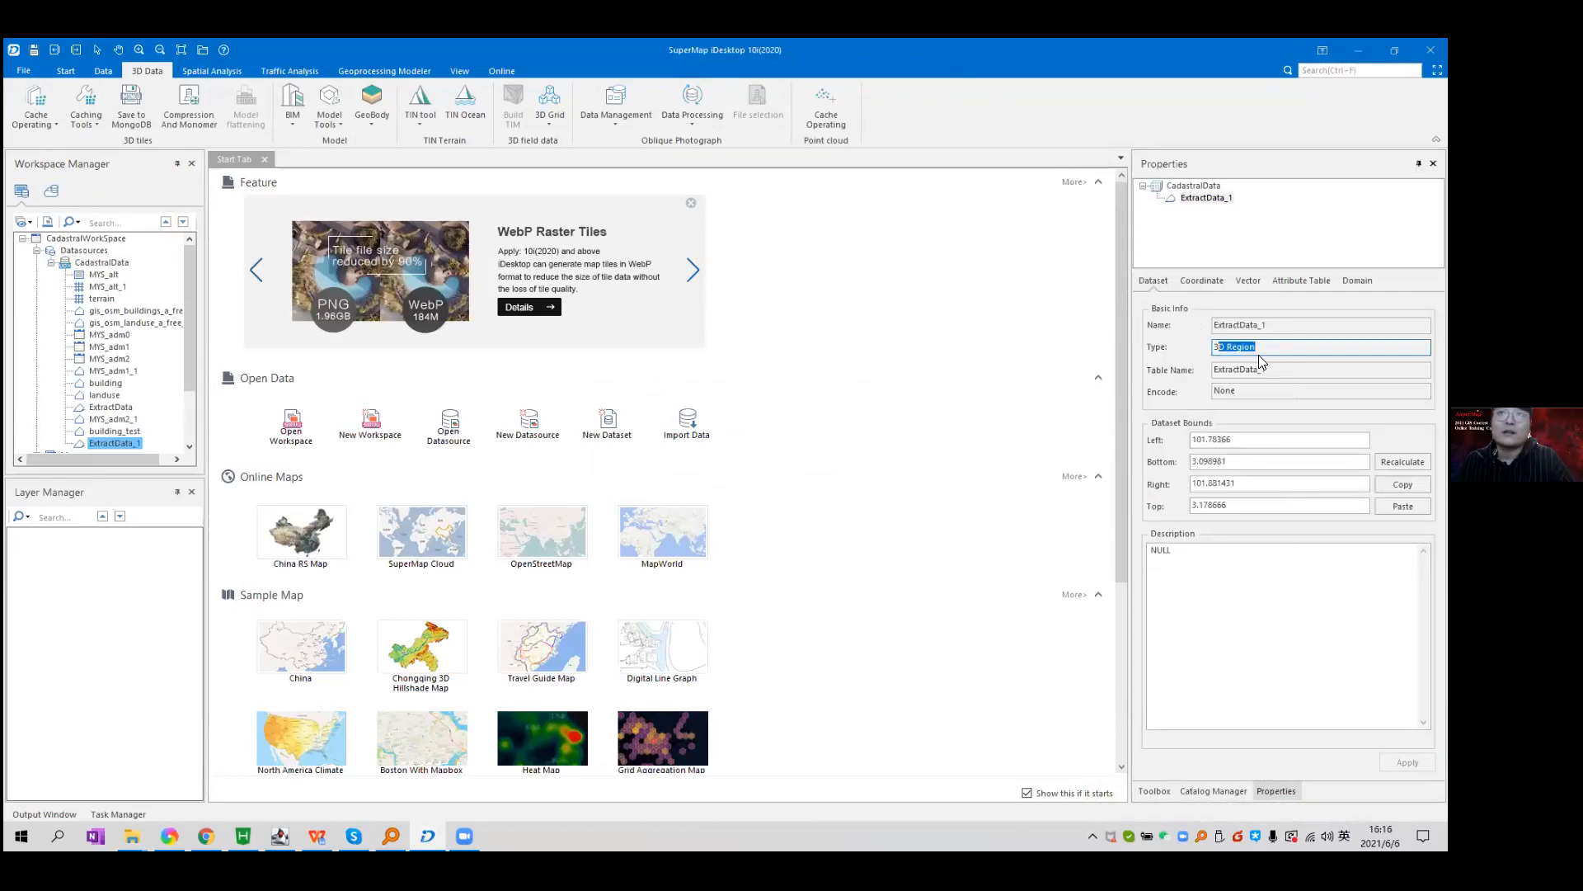
key(ctrl+a)
Add ExtractData_1 to a new spherical scene.
right_click(111, 447)
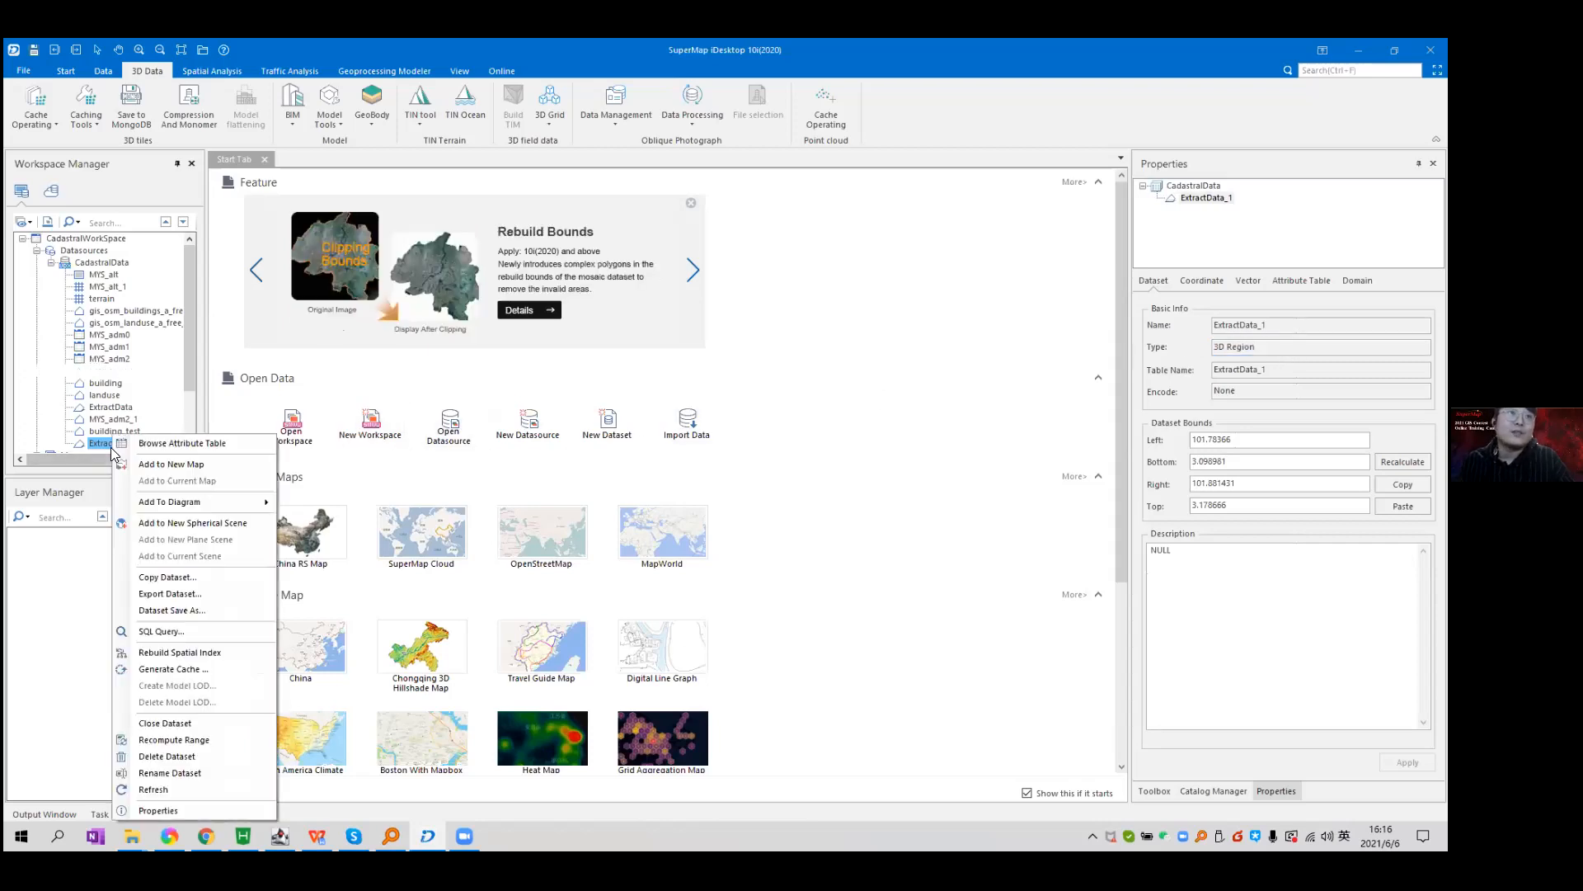
click(234, 523)
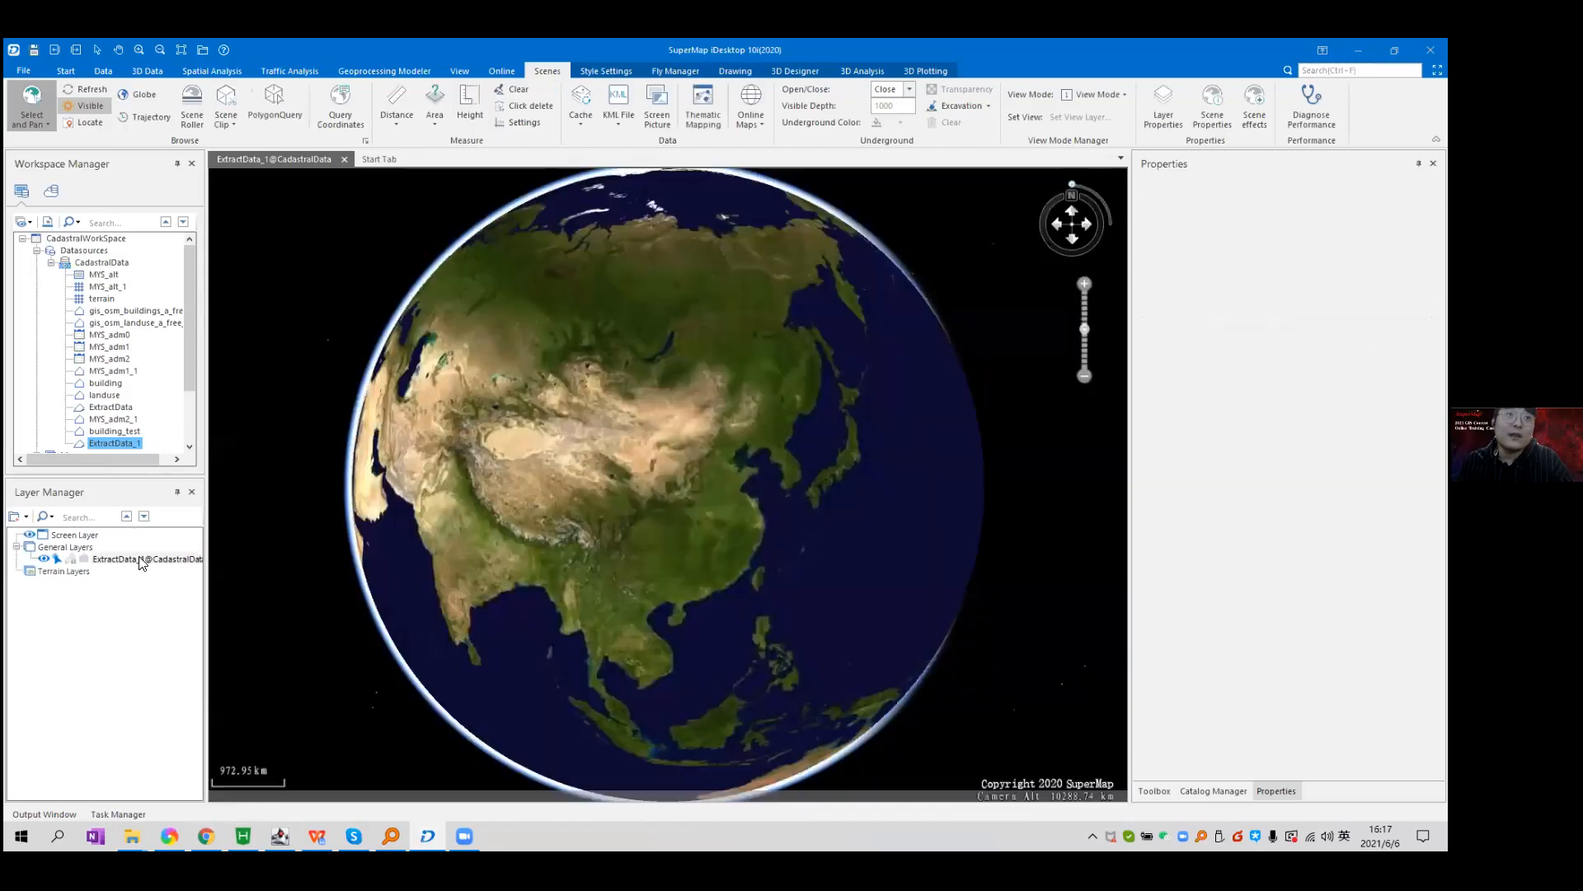
click(142, 563)
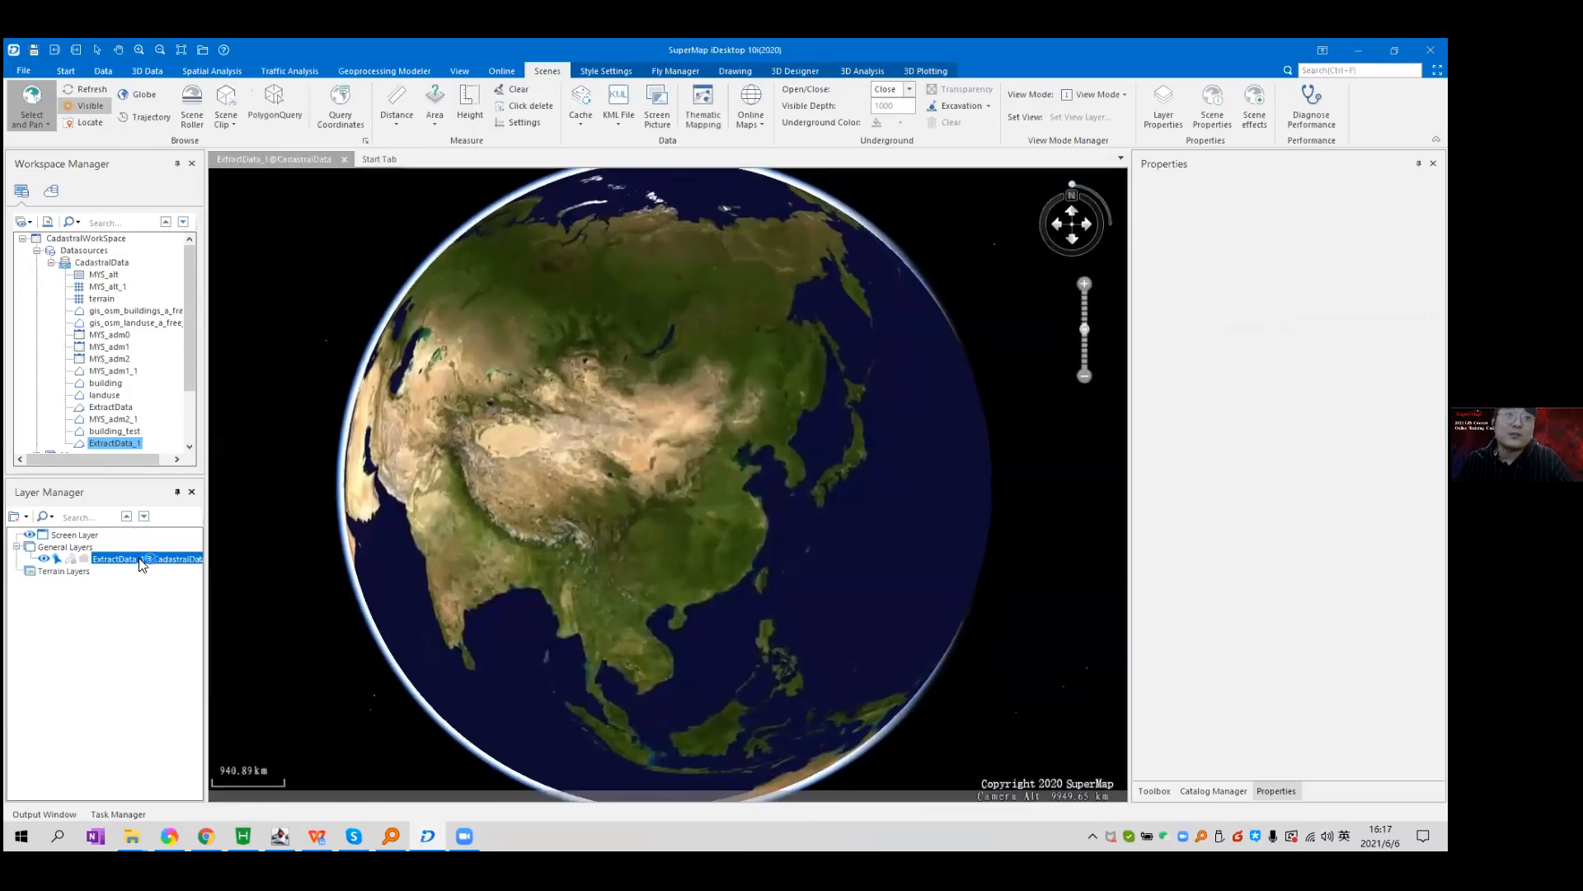
Jump to the ExtractData_1 layer and tilt the globe into an oblique close-up.
right_click(142, 563)
click(212, 586)
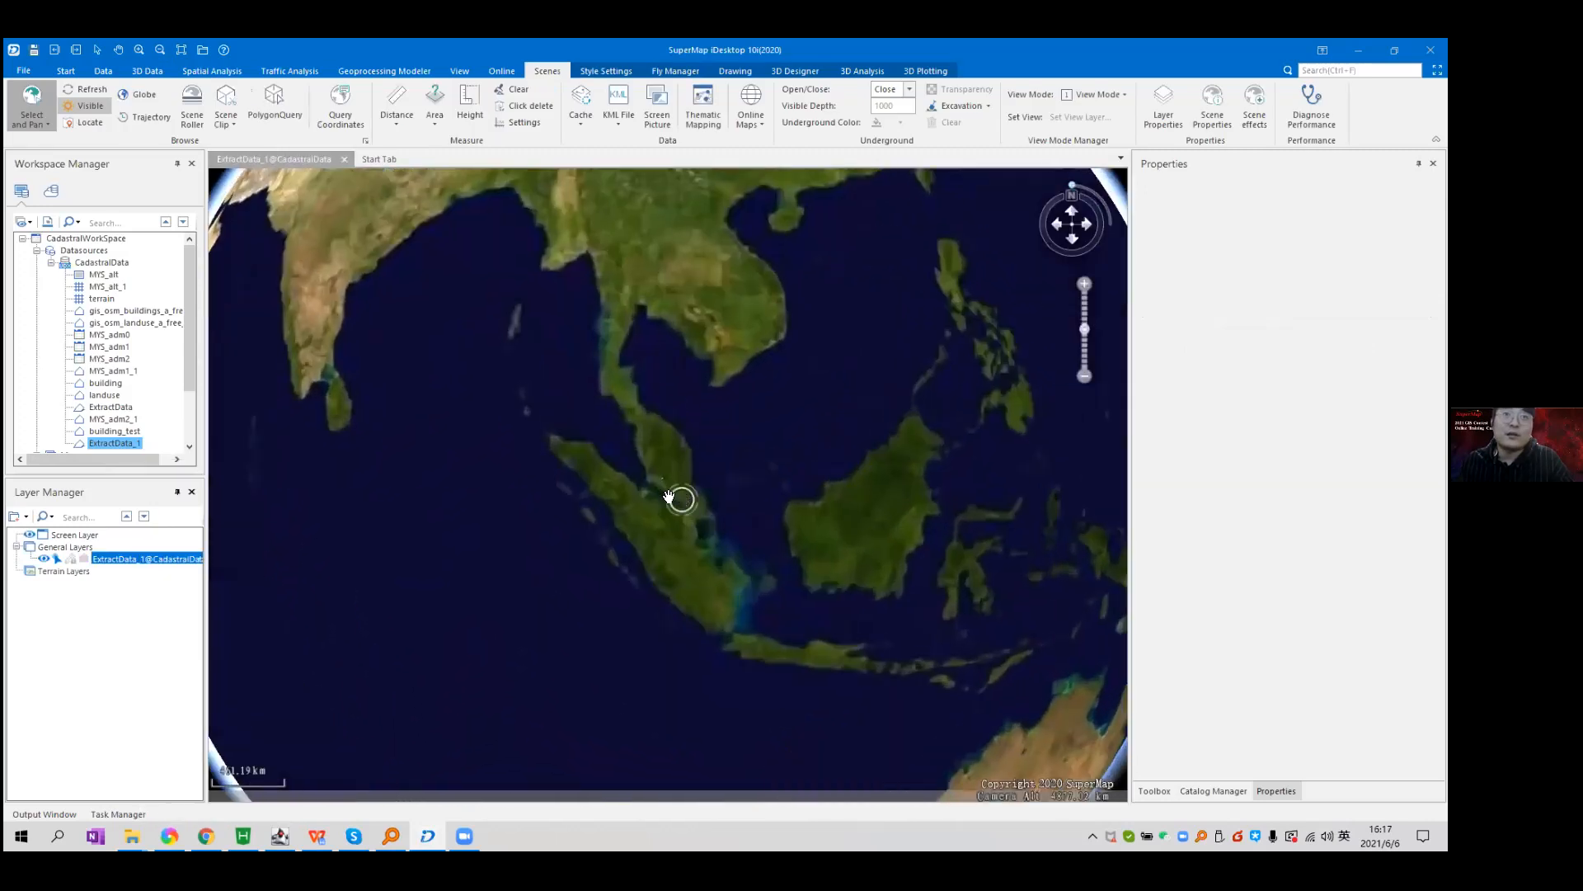
right_click(153, 559)
click(267, 587)
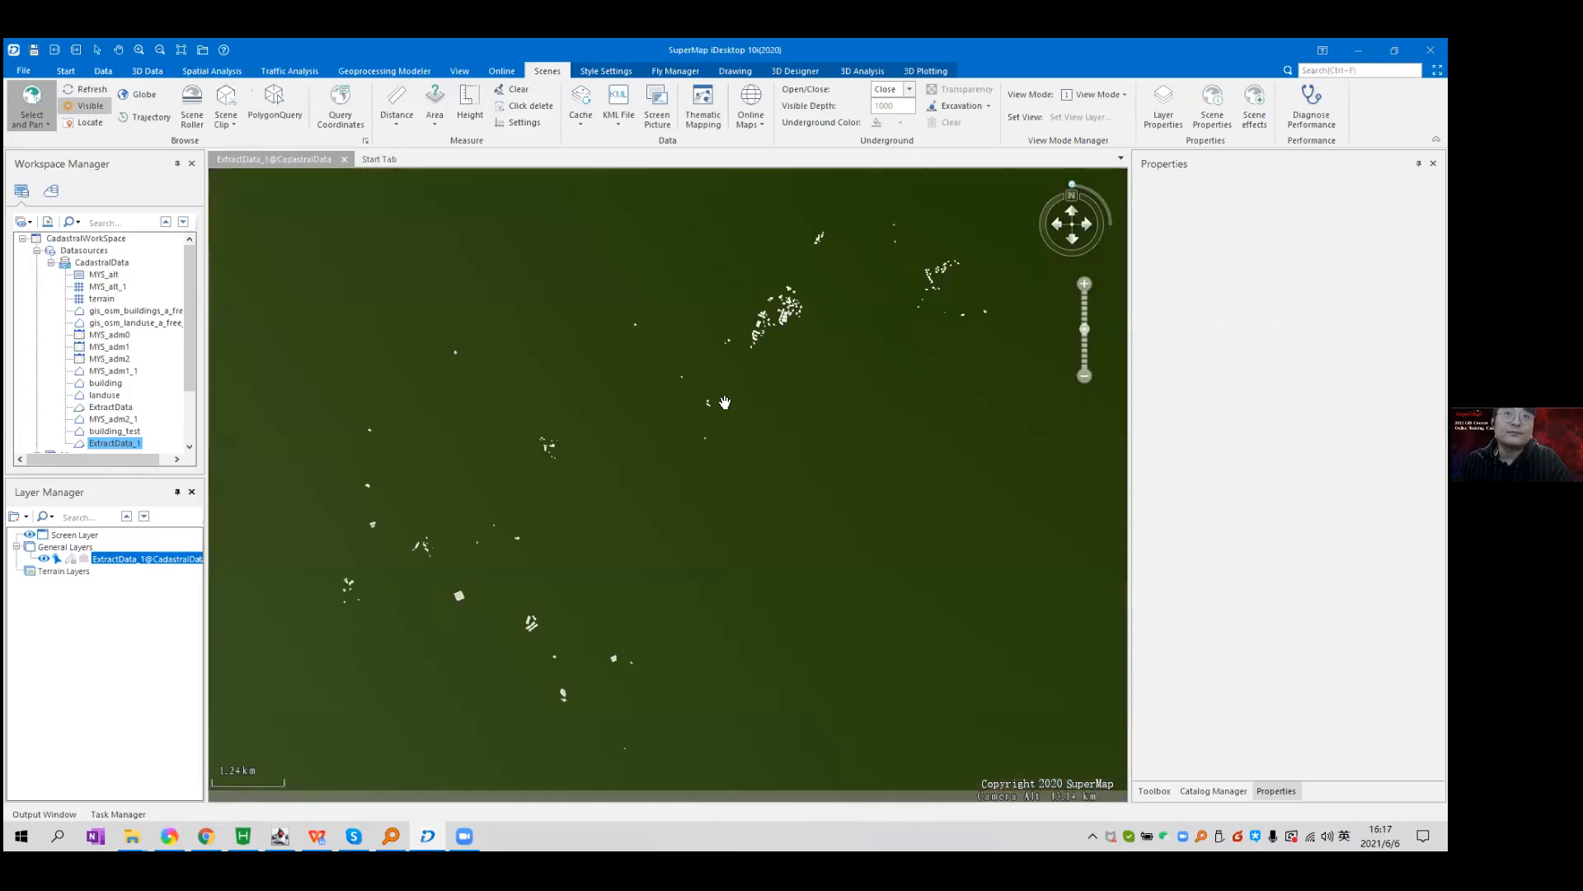
drag(781, 413, 527, 462)
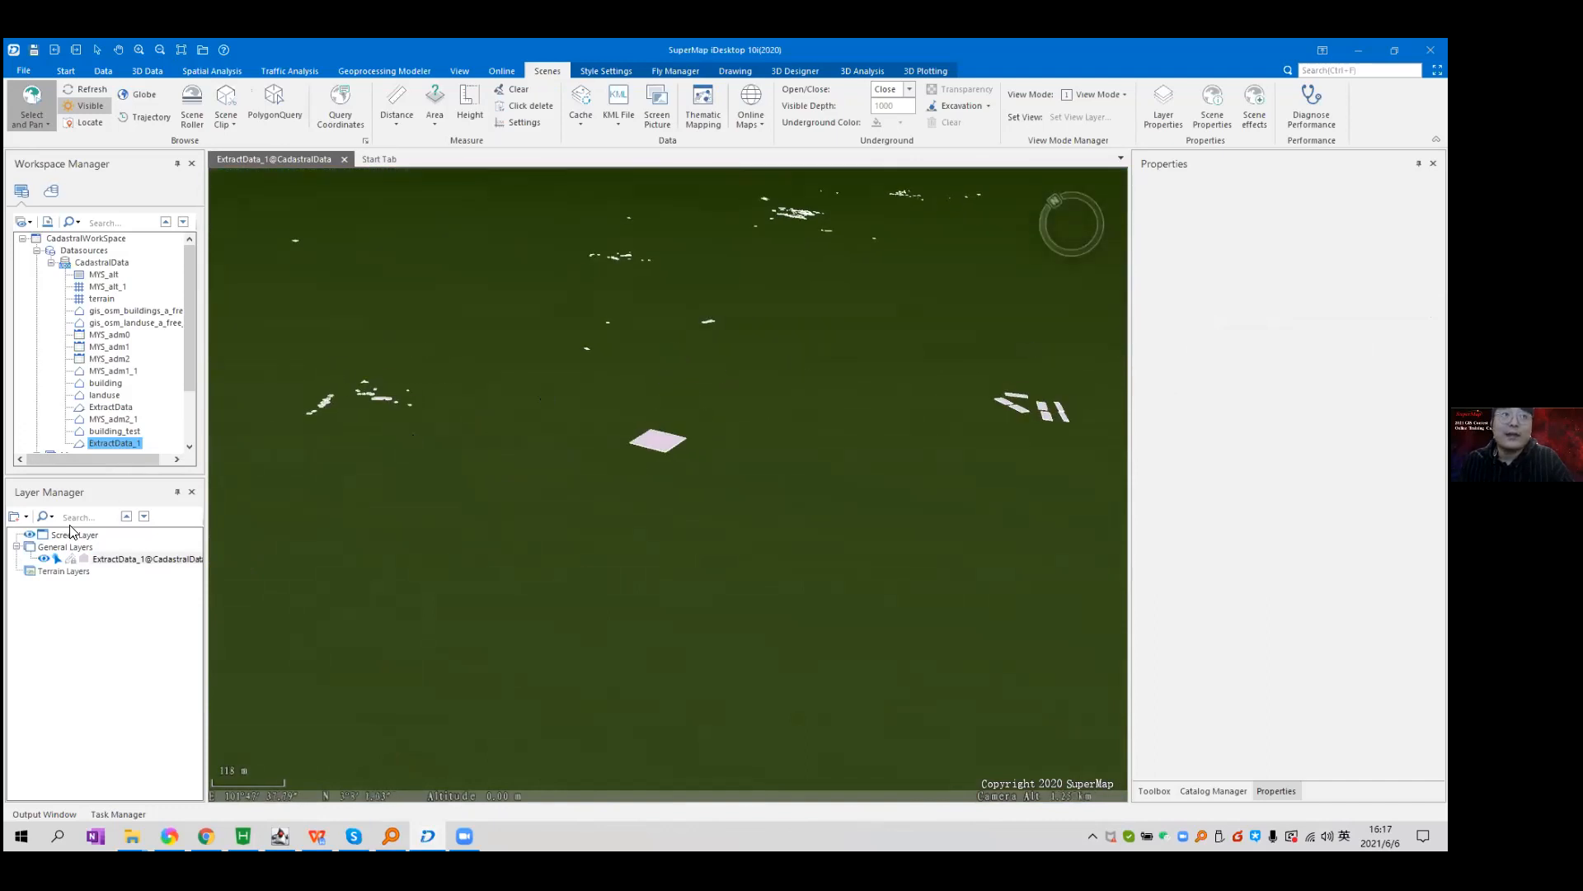
click(67, 575)
right_click(67, 574)
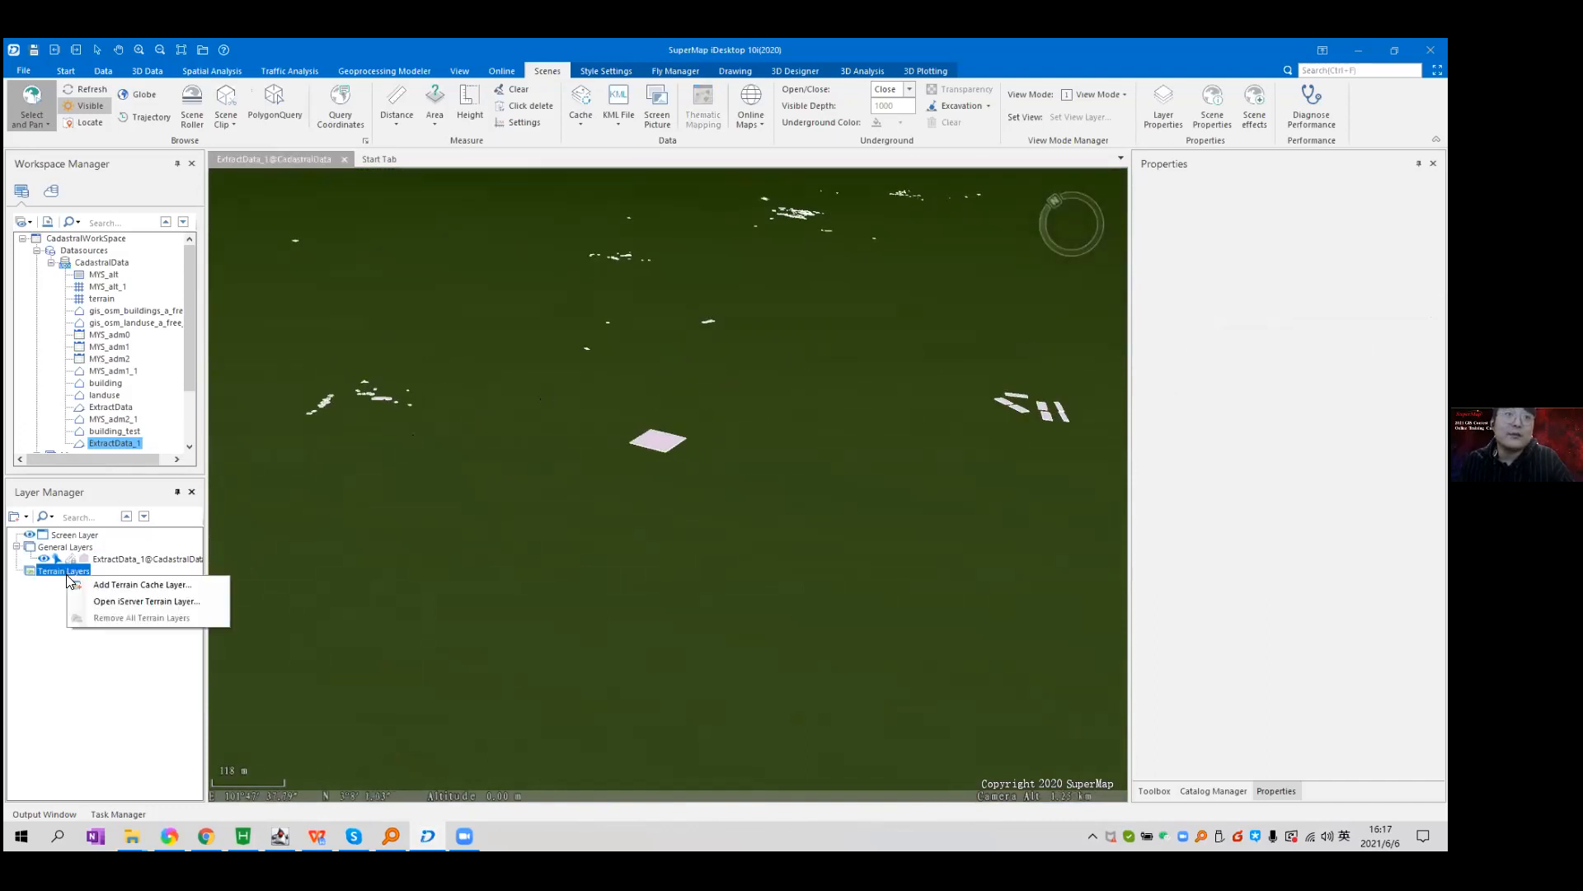
click(134, 587)
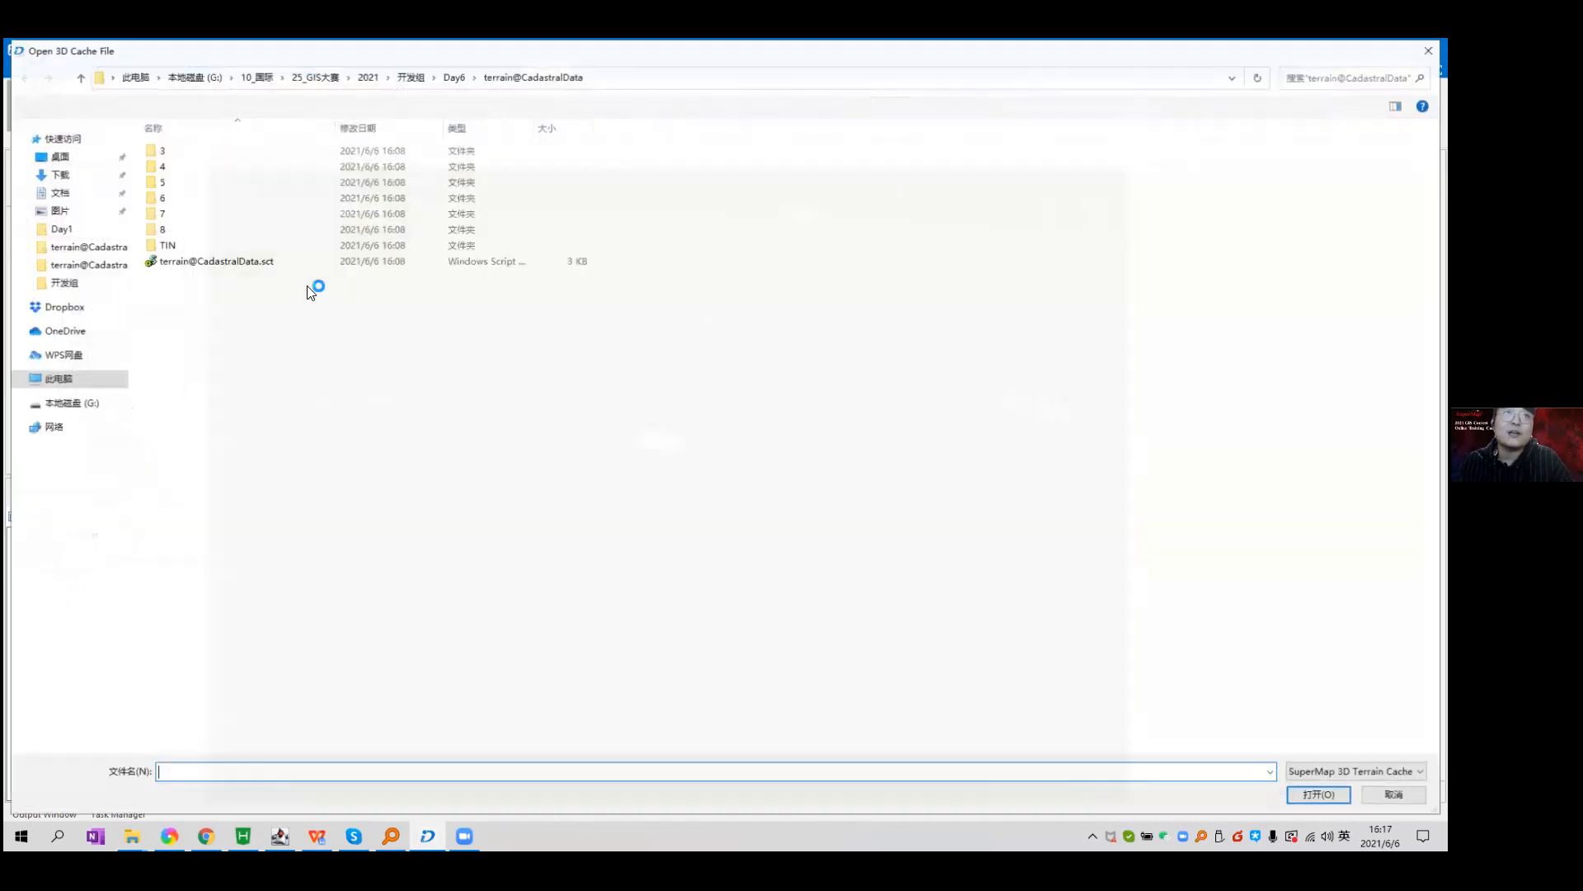
double_click(202, 263)
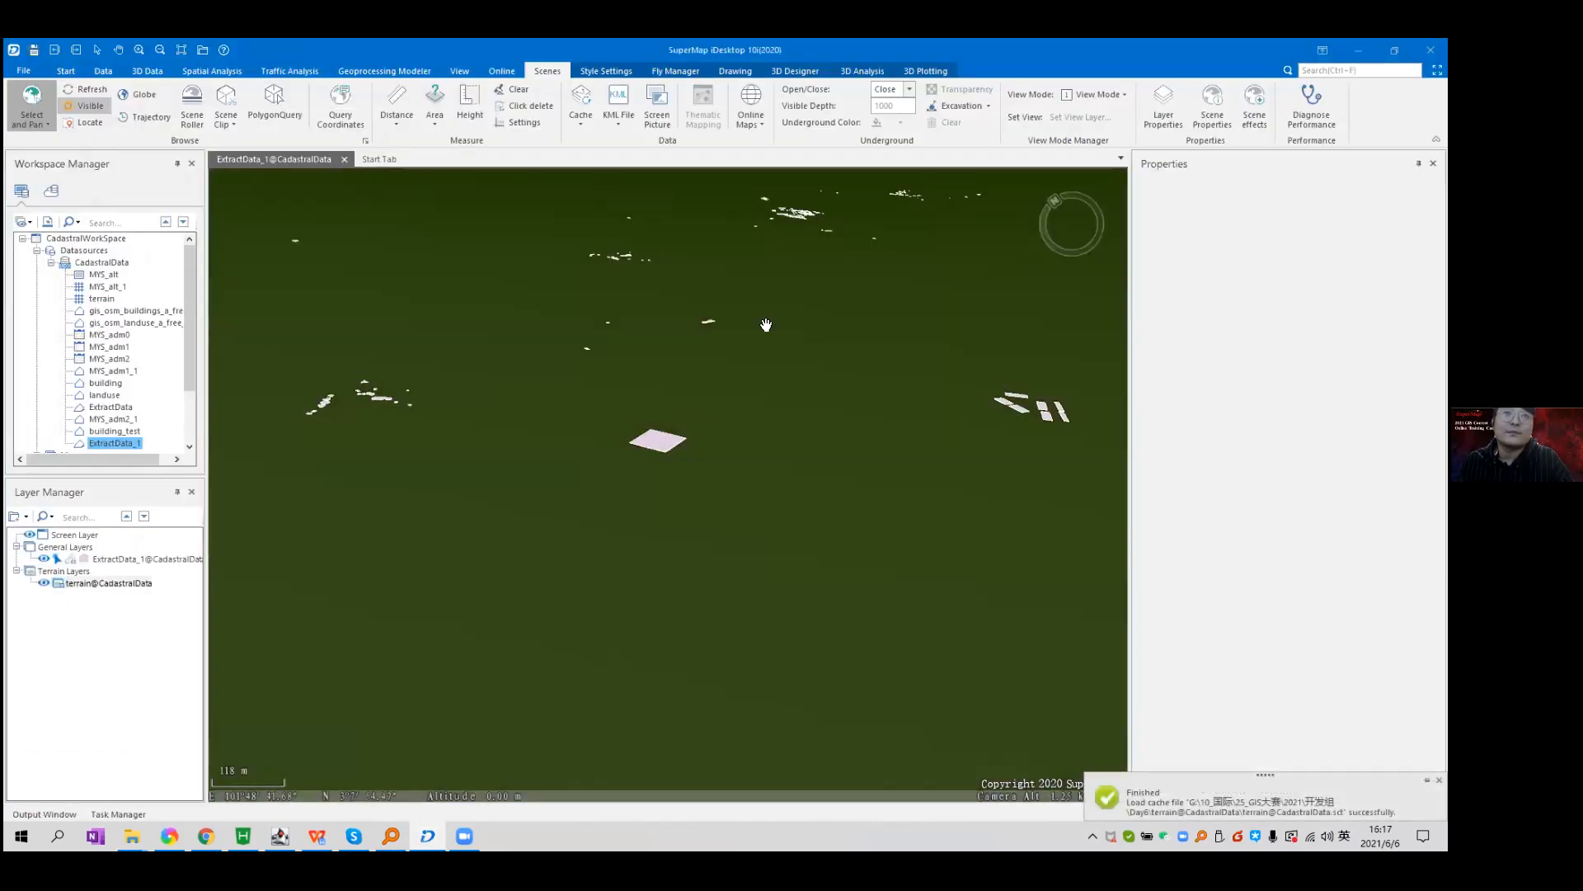
Tilt and pan the scene over the footprints on the terrain, then select the ExtractData_1 layer.
drag(766, 324, 597, 490)
scroll(598, 490, down, 5)
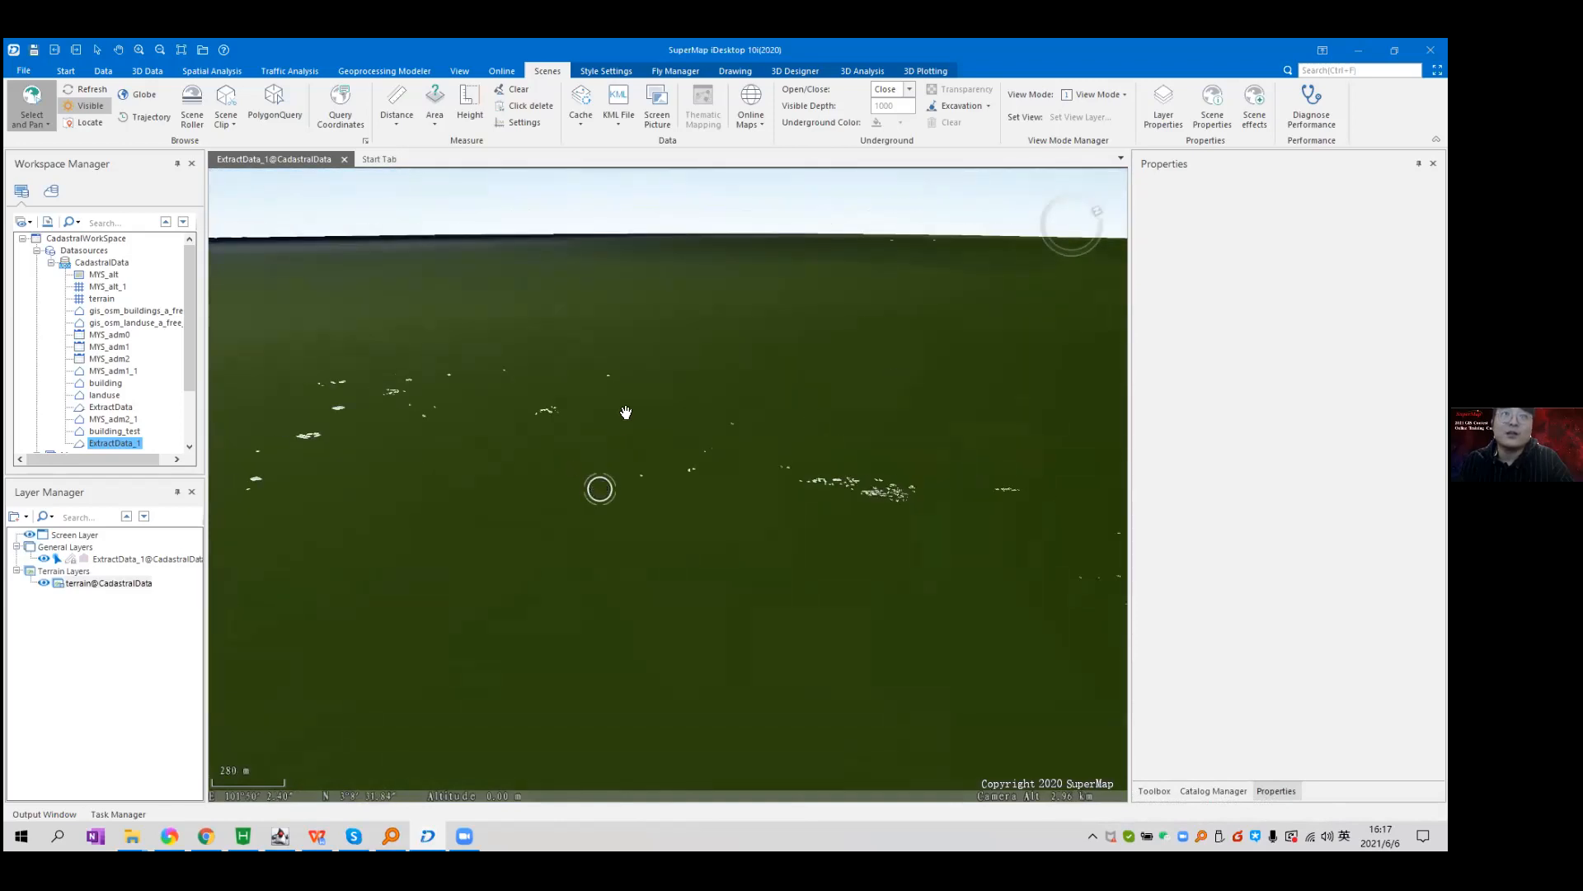
scroll(654, 516, down, 3)
drag(687, 530, 661, 462)
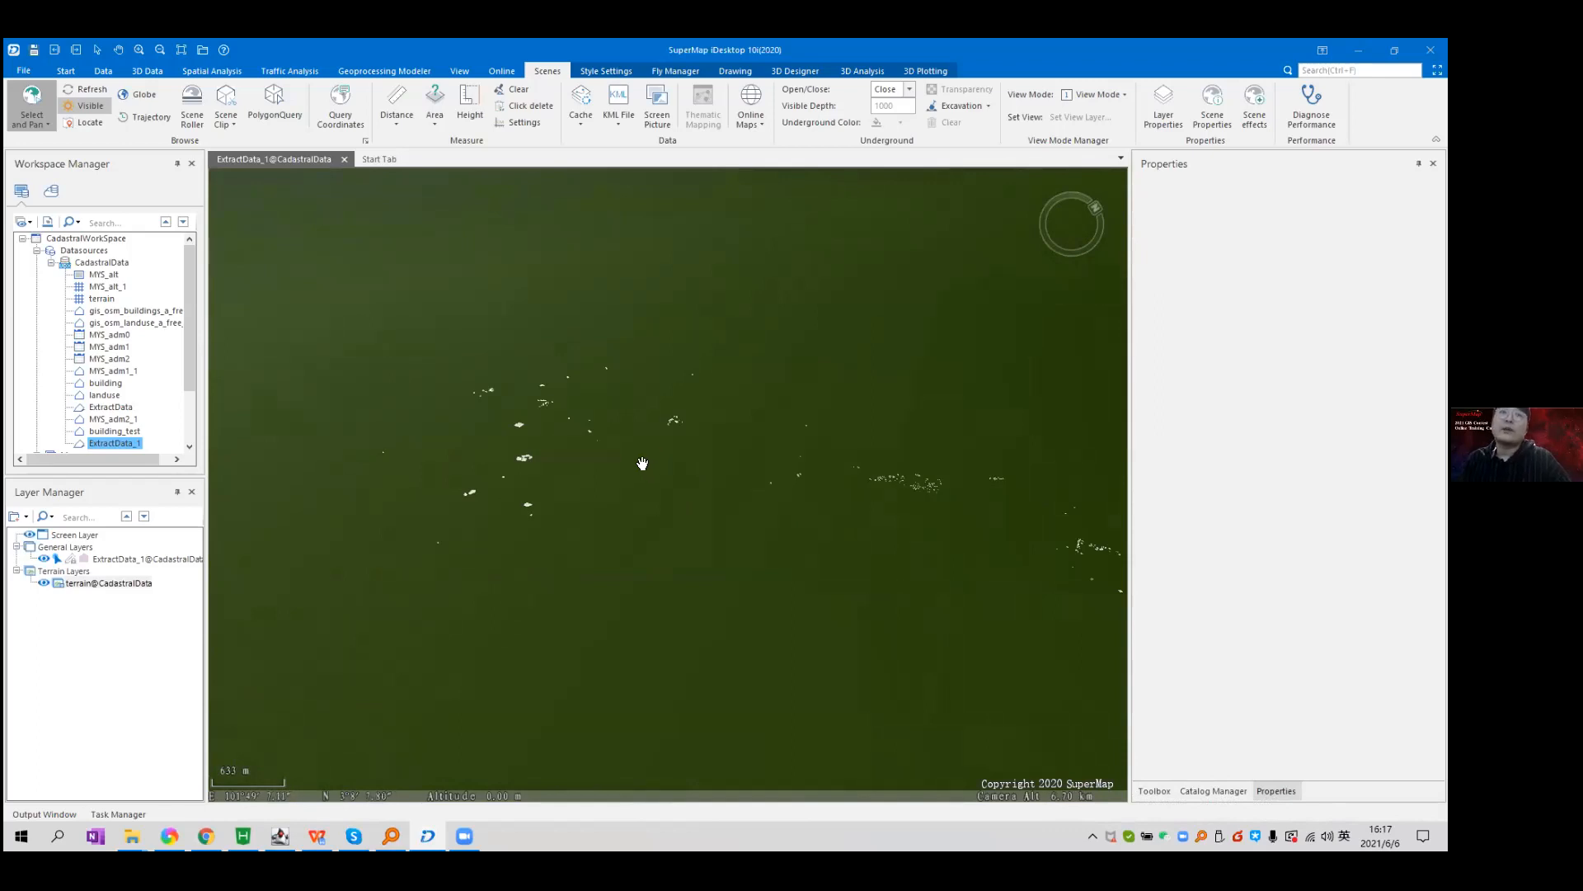
scroll(659, 470, up, 3)
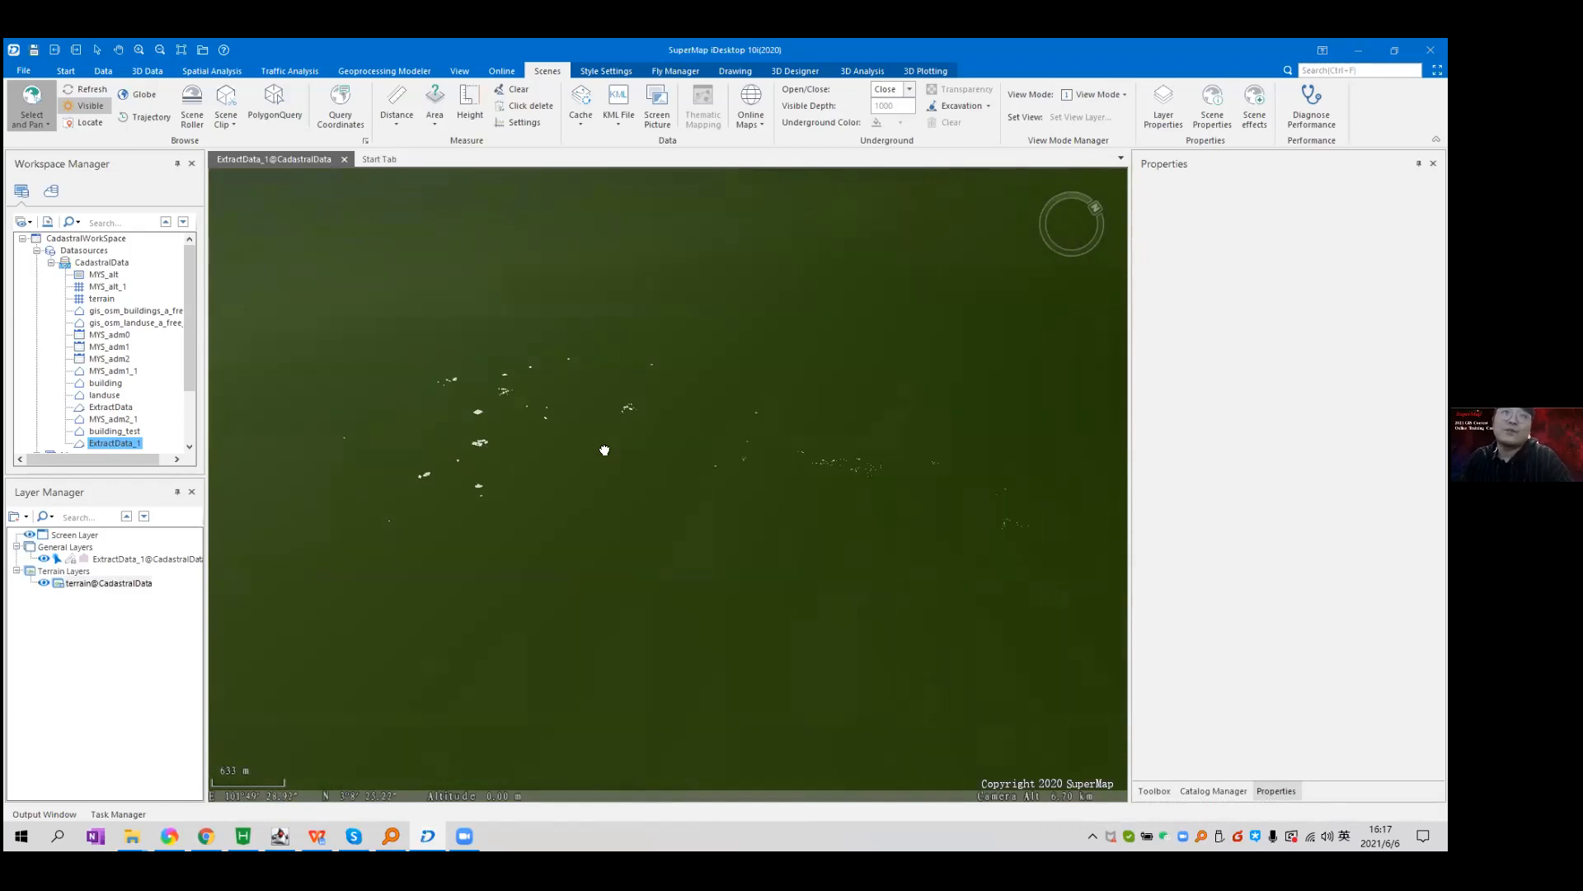
click(170, 560)
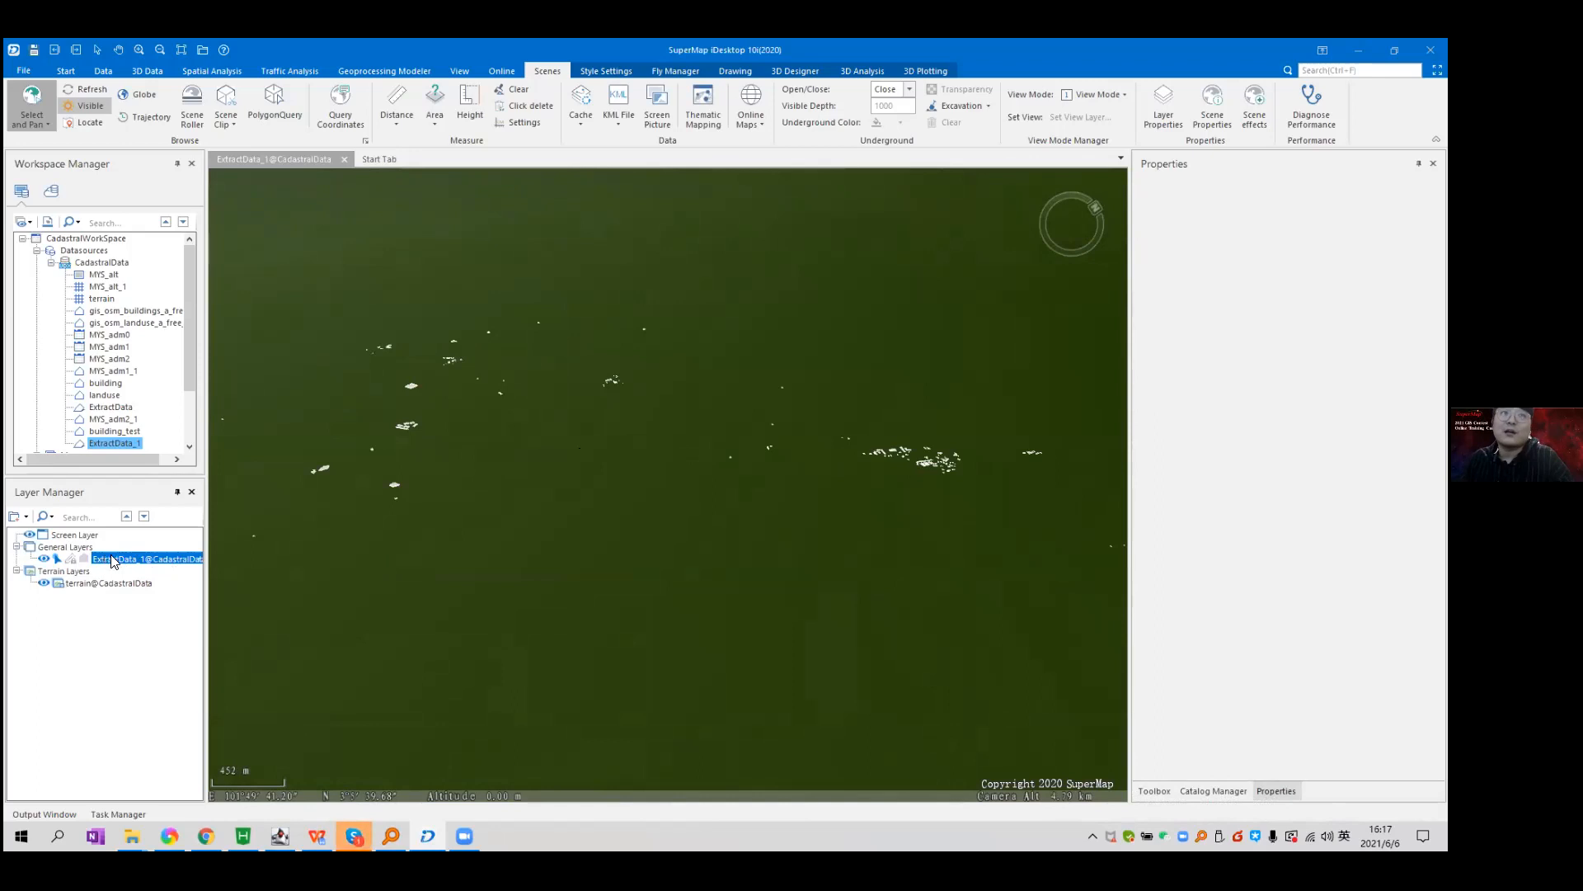
Set ExtractData_1's extension height to 30 in its style settings.
click(607, 72)
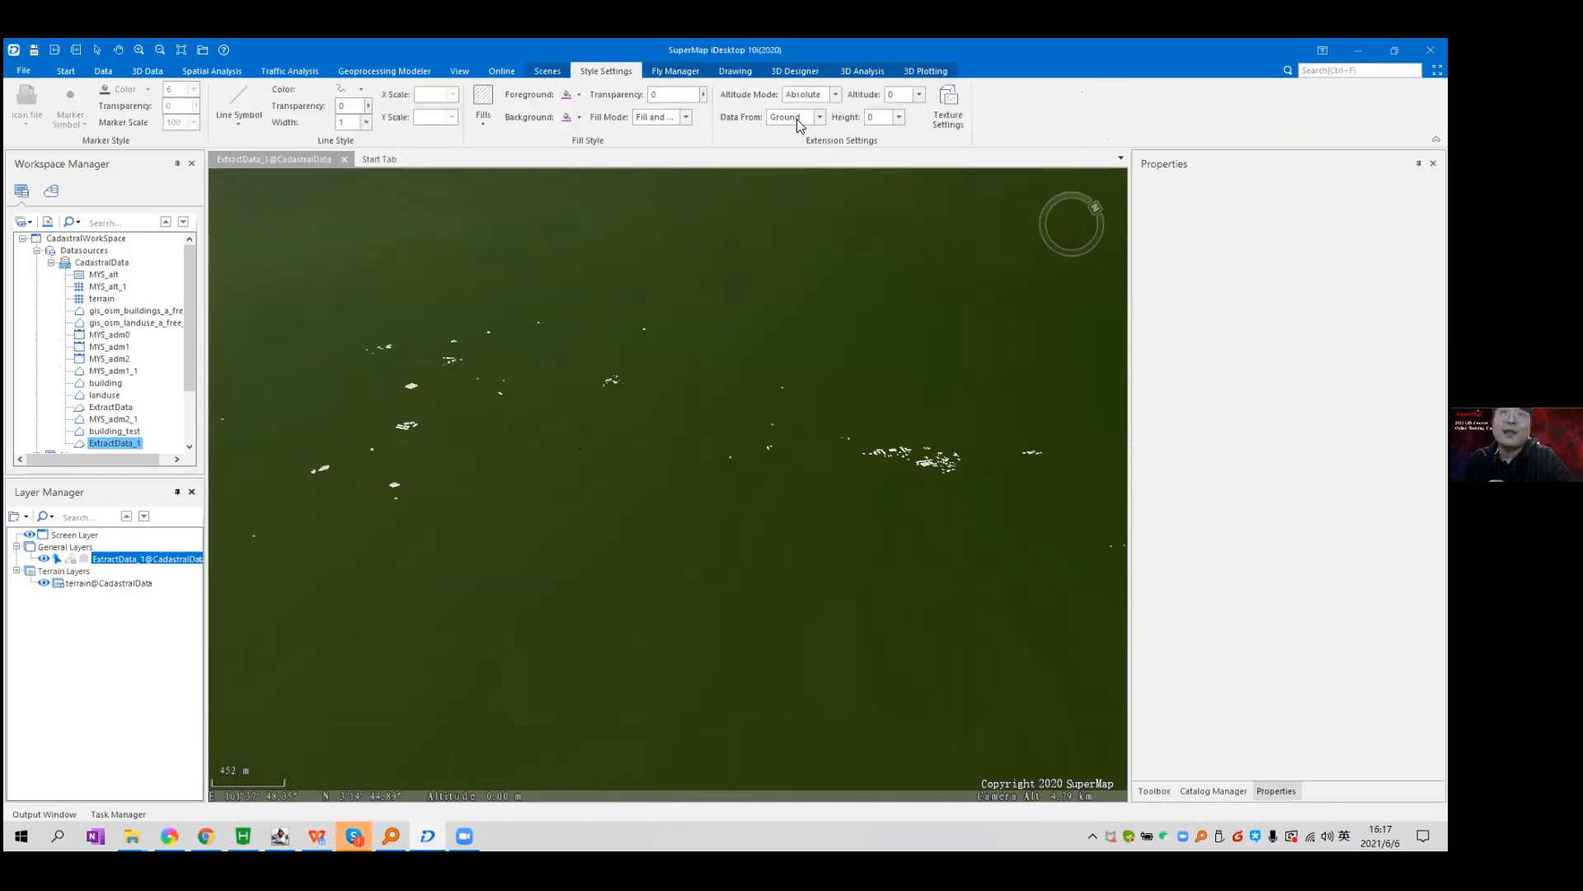
click(899, 117)
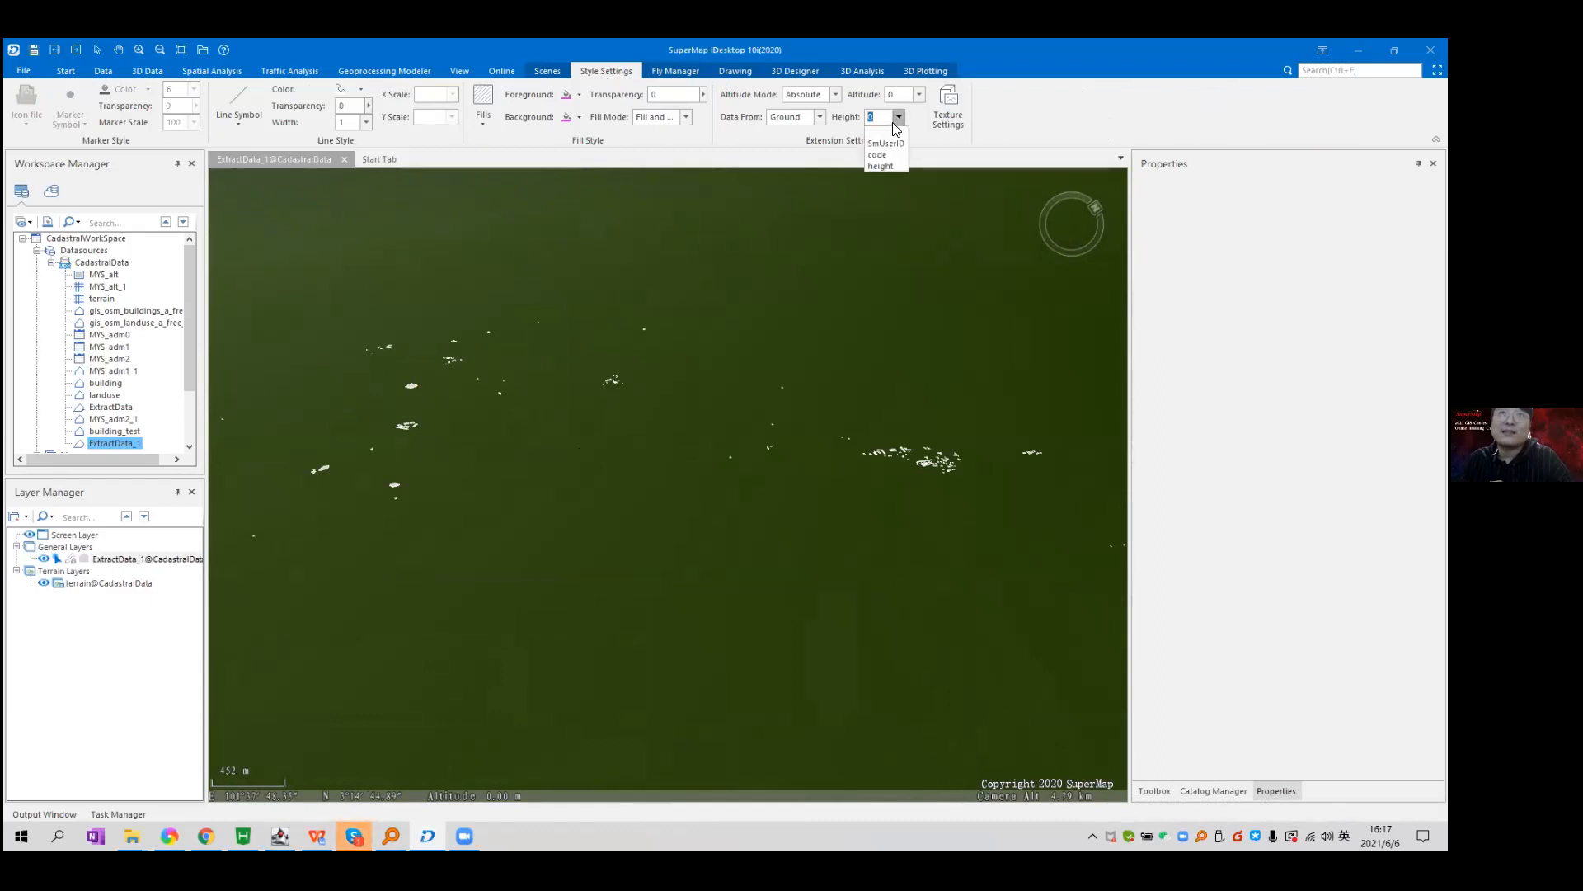
click(877, 116)
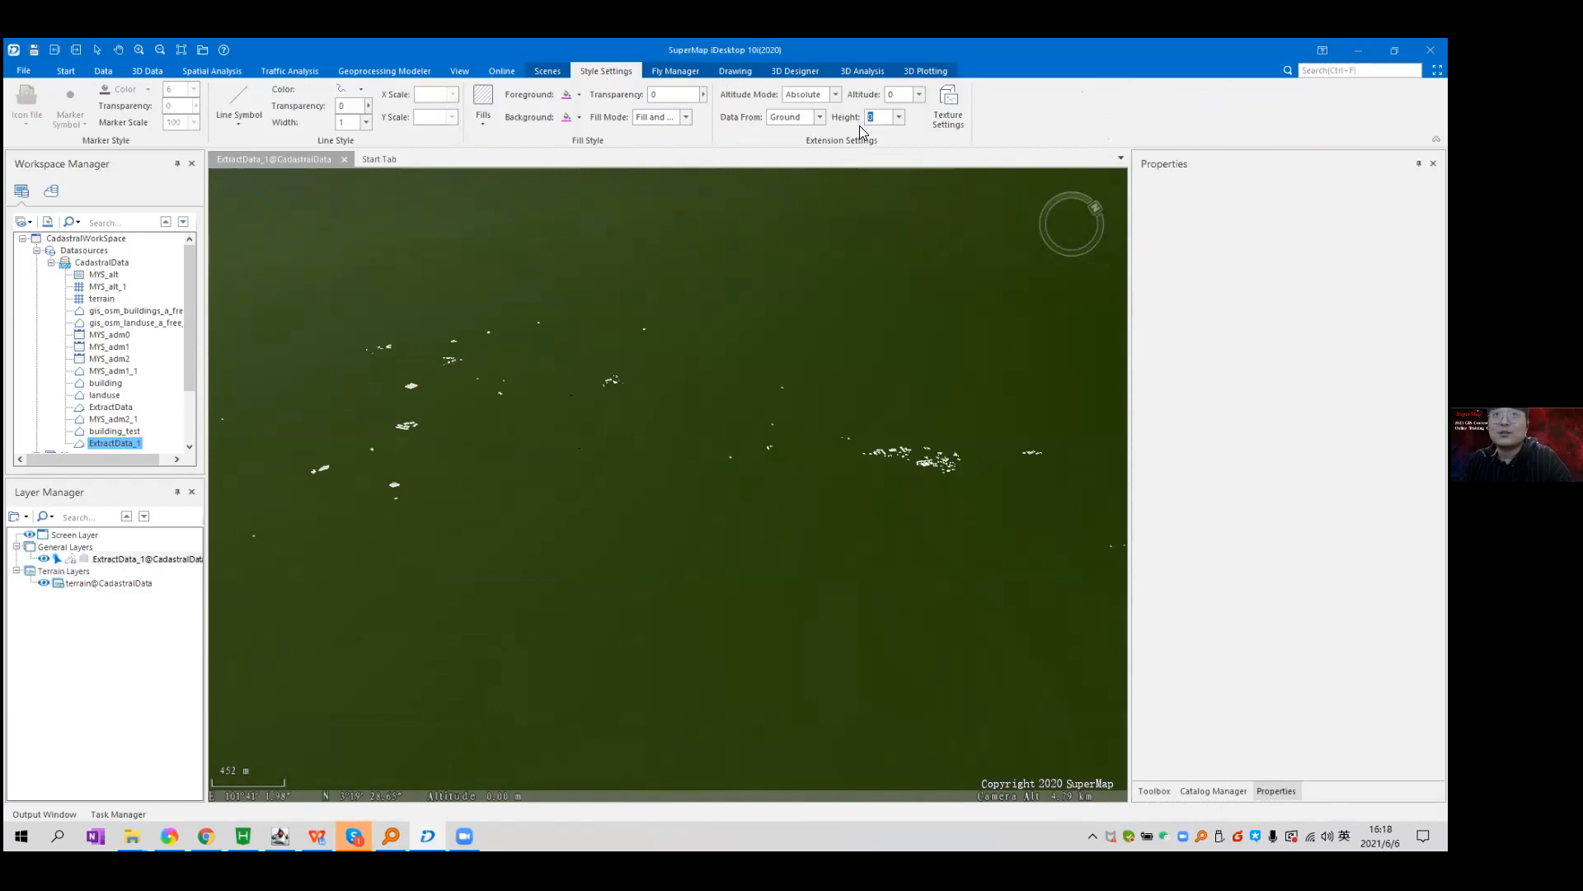
key(Return)
Zoom and tilt the scene to view the extruded building blocks from the side.
scroll(904, 449, up, 5)
drag(936, 381, 657, 461)
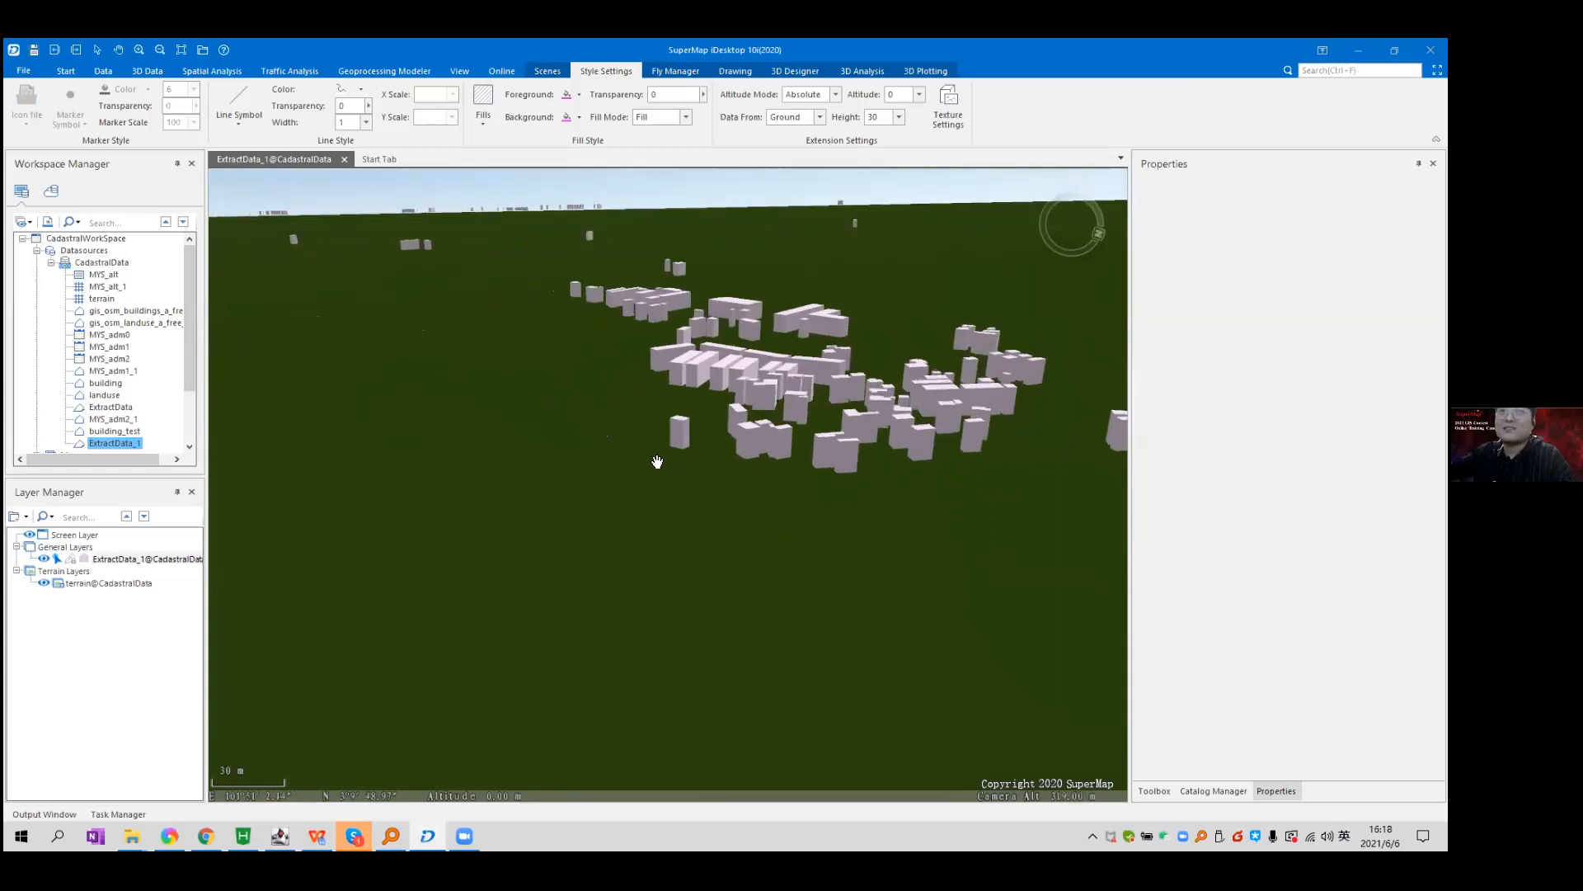
scroll(763, 444, up, 5)
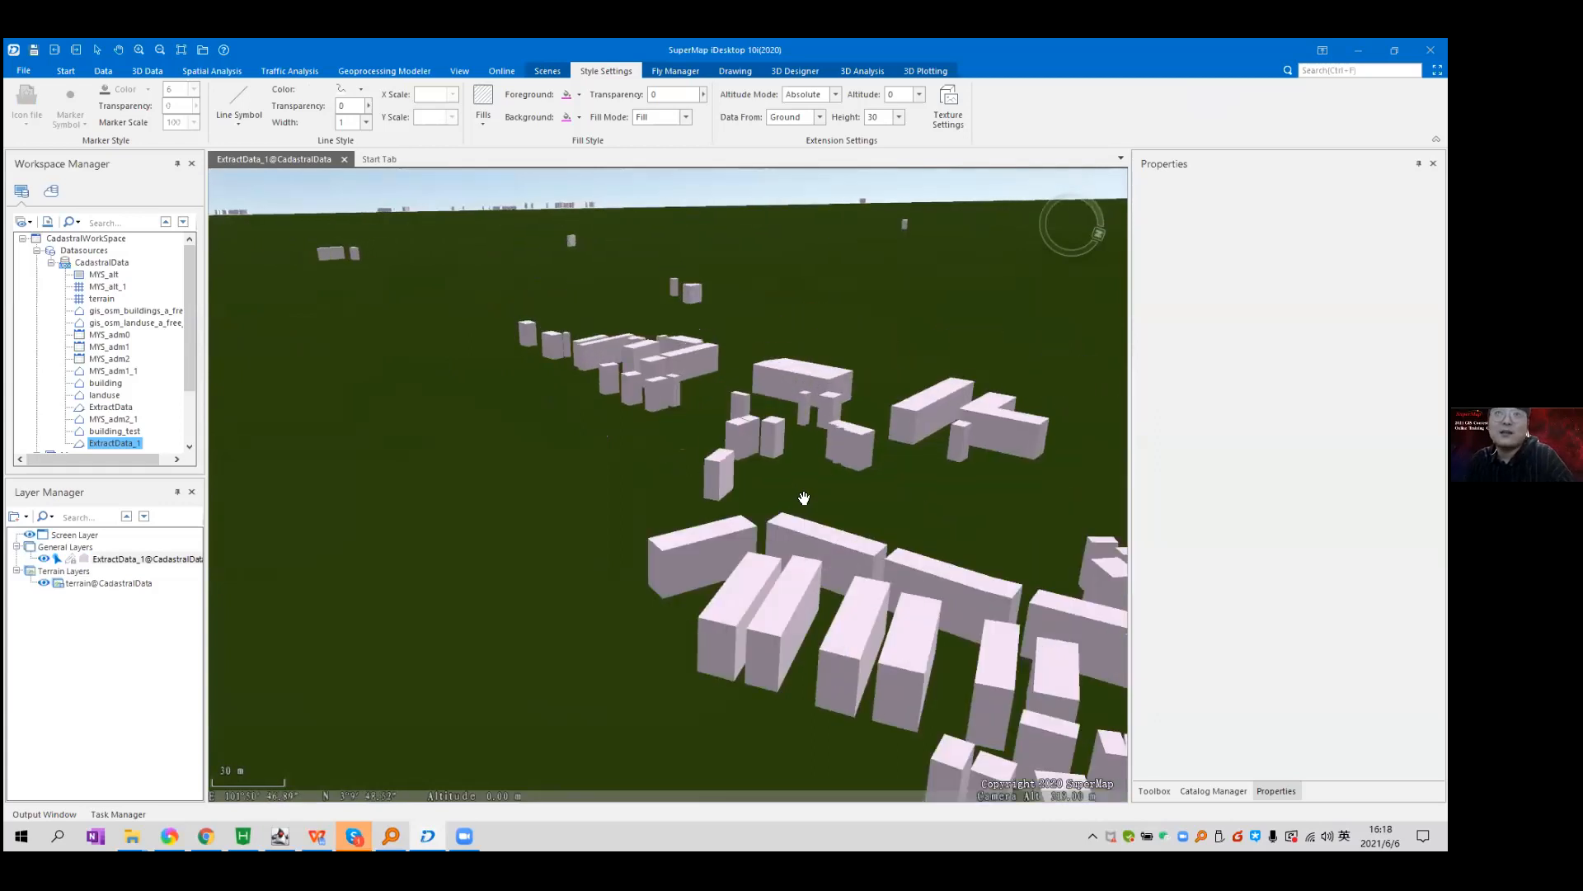
drag(828, 431, 664, 478)
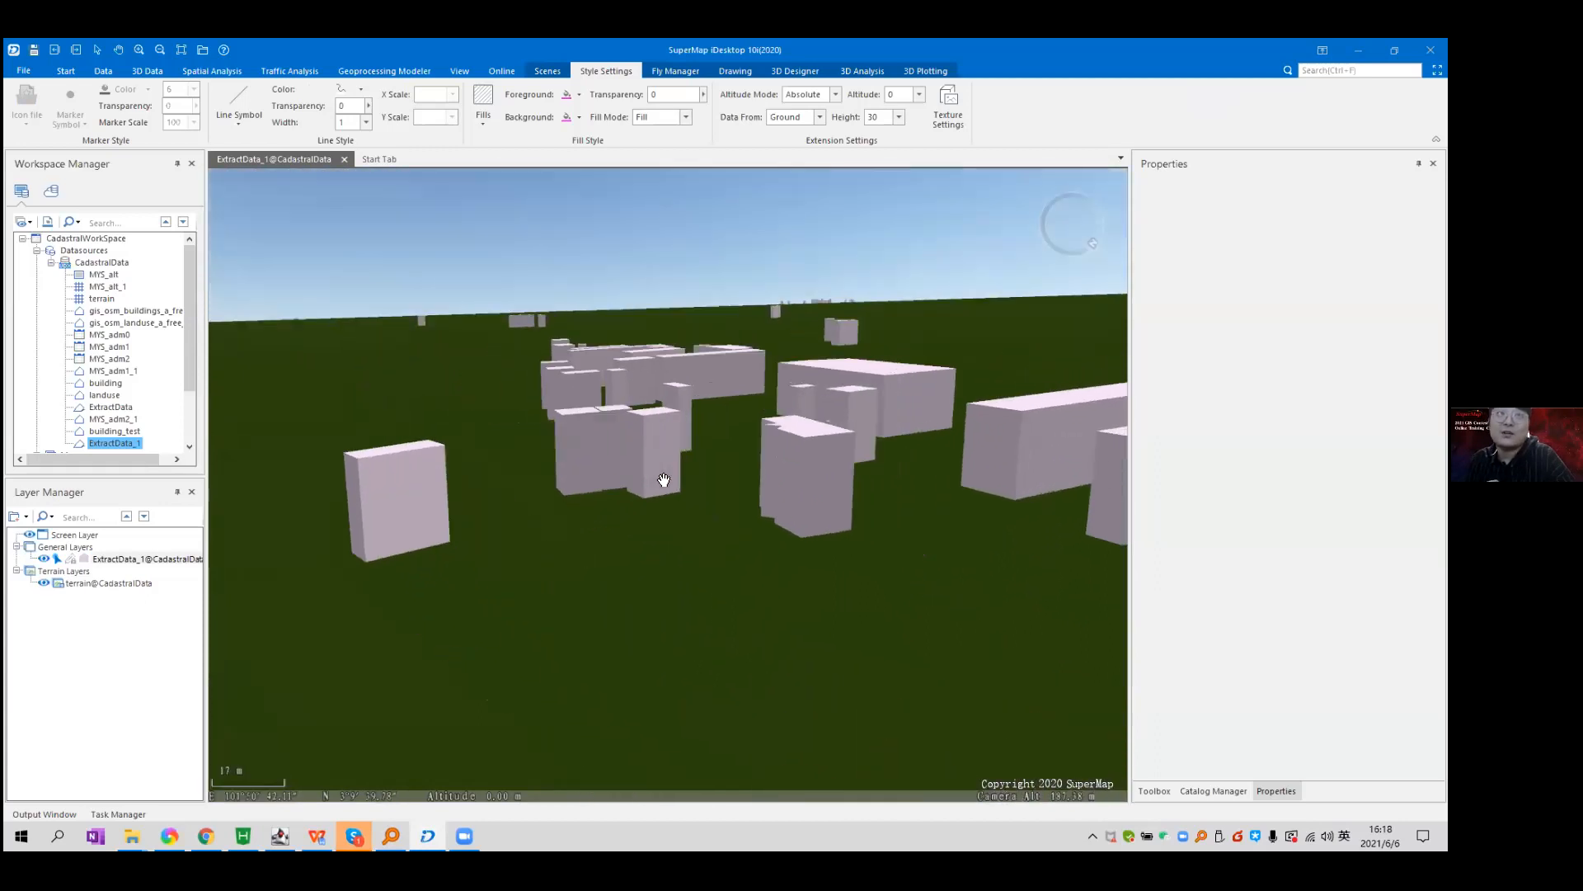
right_click(173, 450)
Open ExtractData_1 in a new tab and scroll through its records.
click(216, 460)
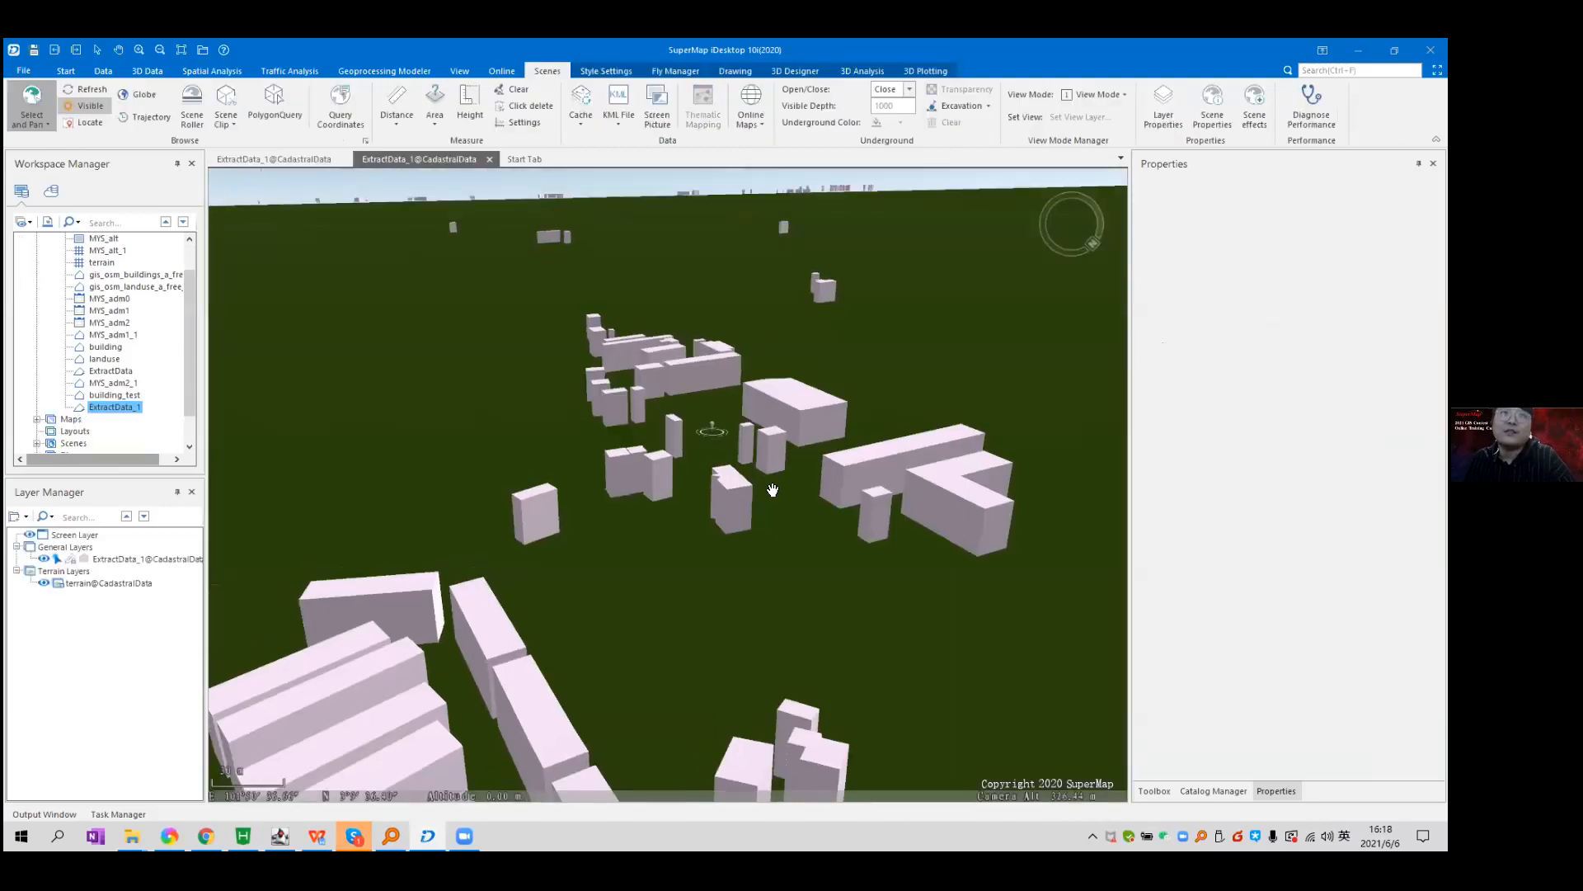
scroll(800, 326, down, 5)
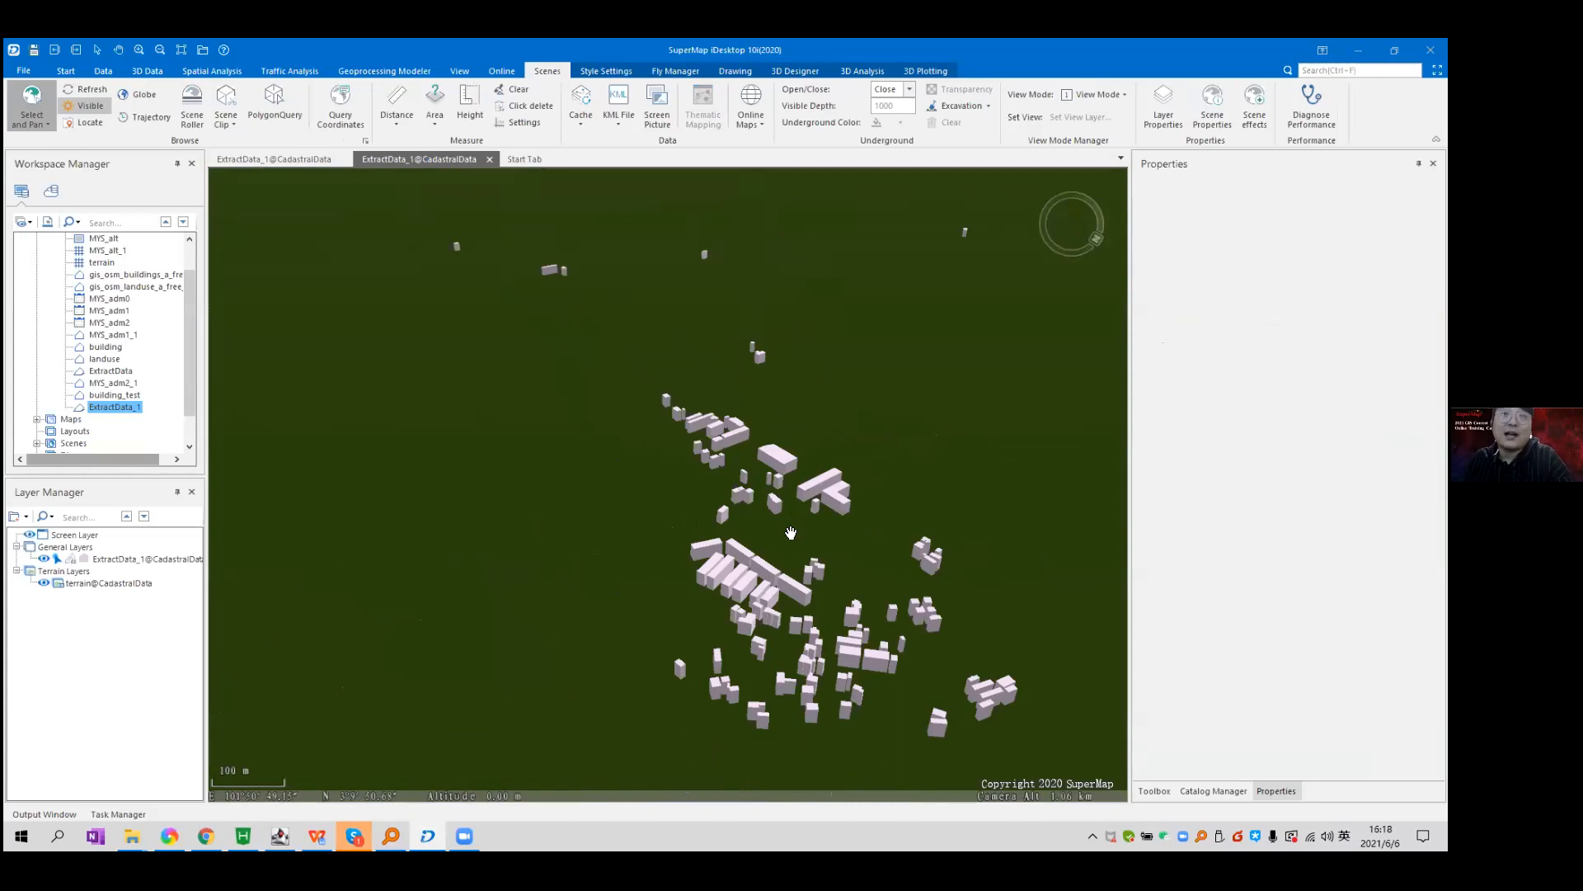
scroll(790, 532, up, 5)
scroll(770, 544, up, 3)
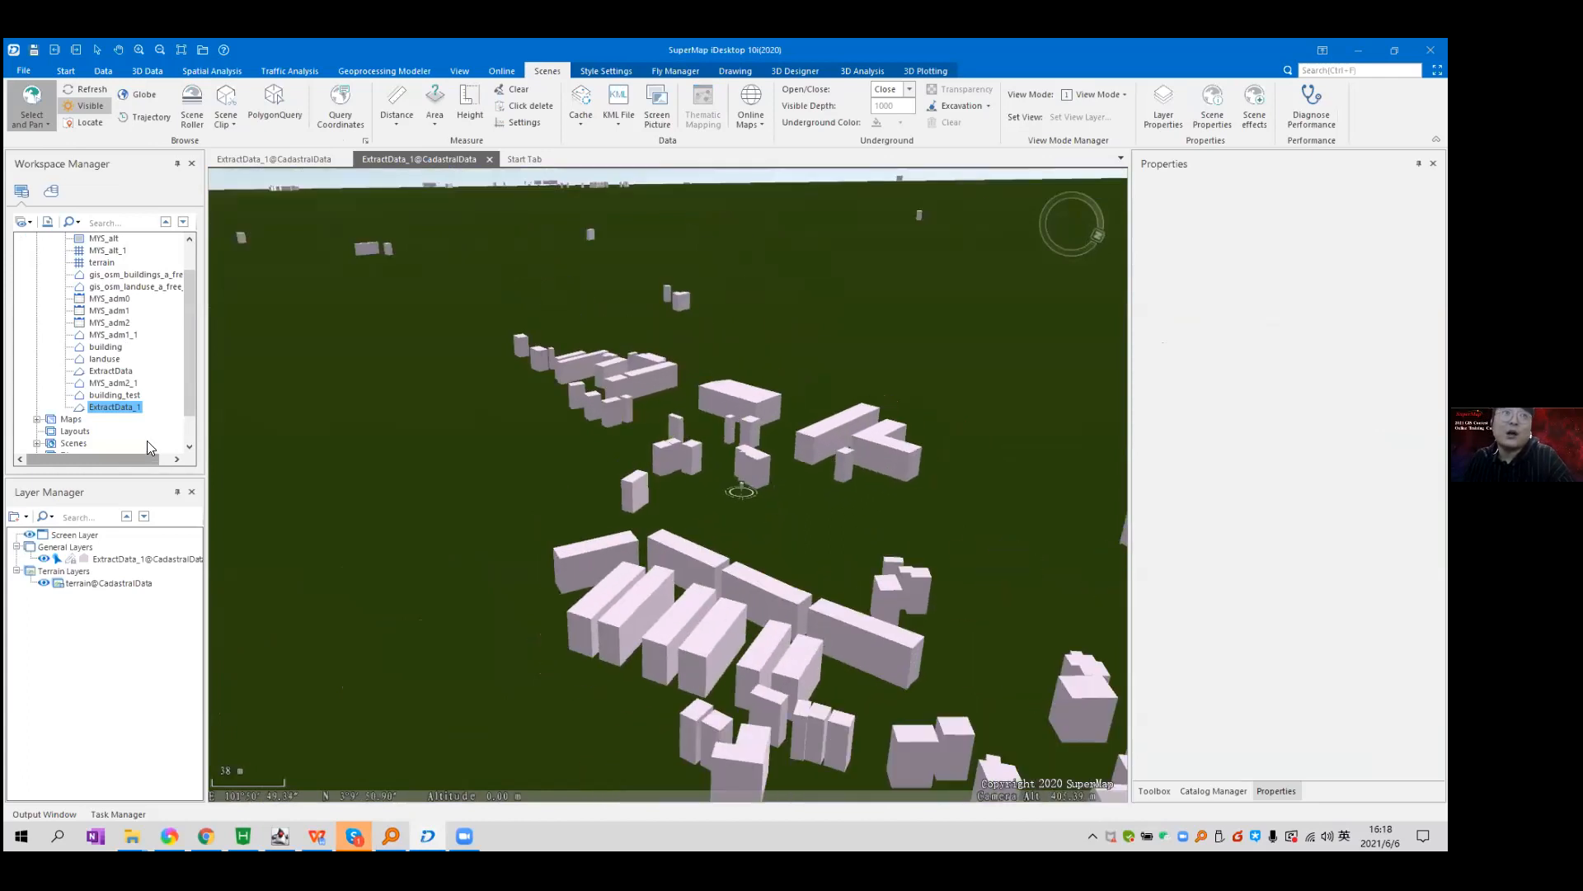
Show ExtractData_1's field list in the Properties panel and select the height column.
right_click(105, 403)
click(201, 414)
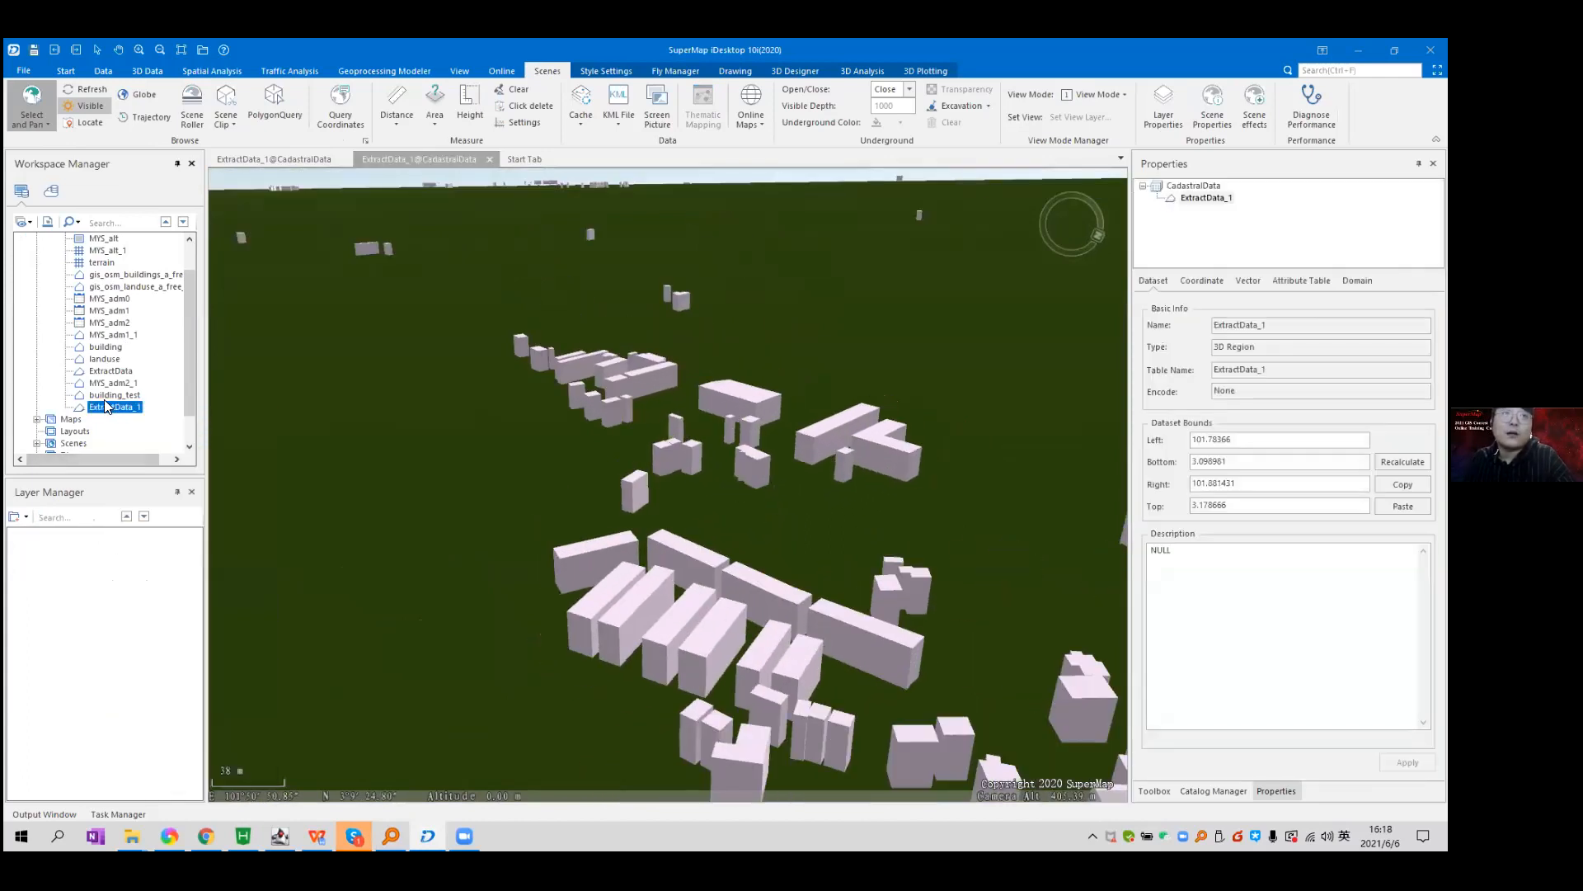
right_click(105, 406)
click(1285, 284)
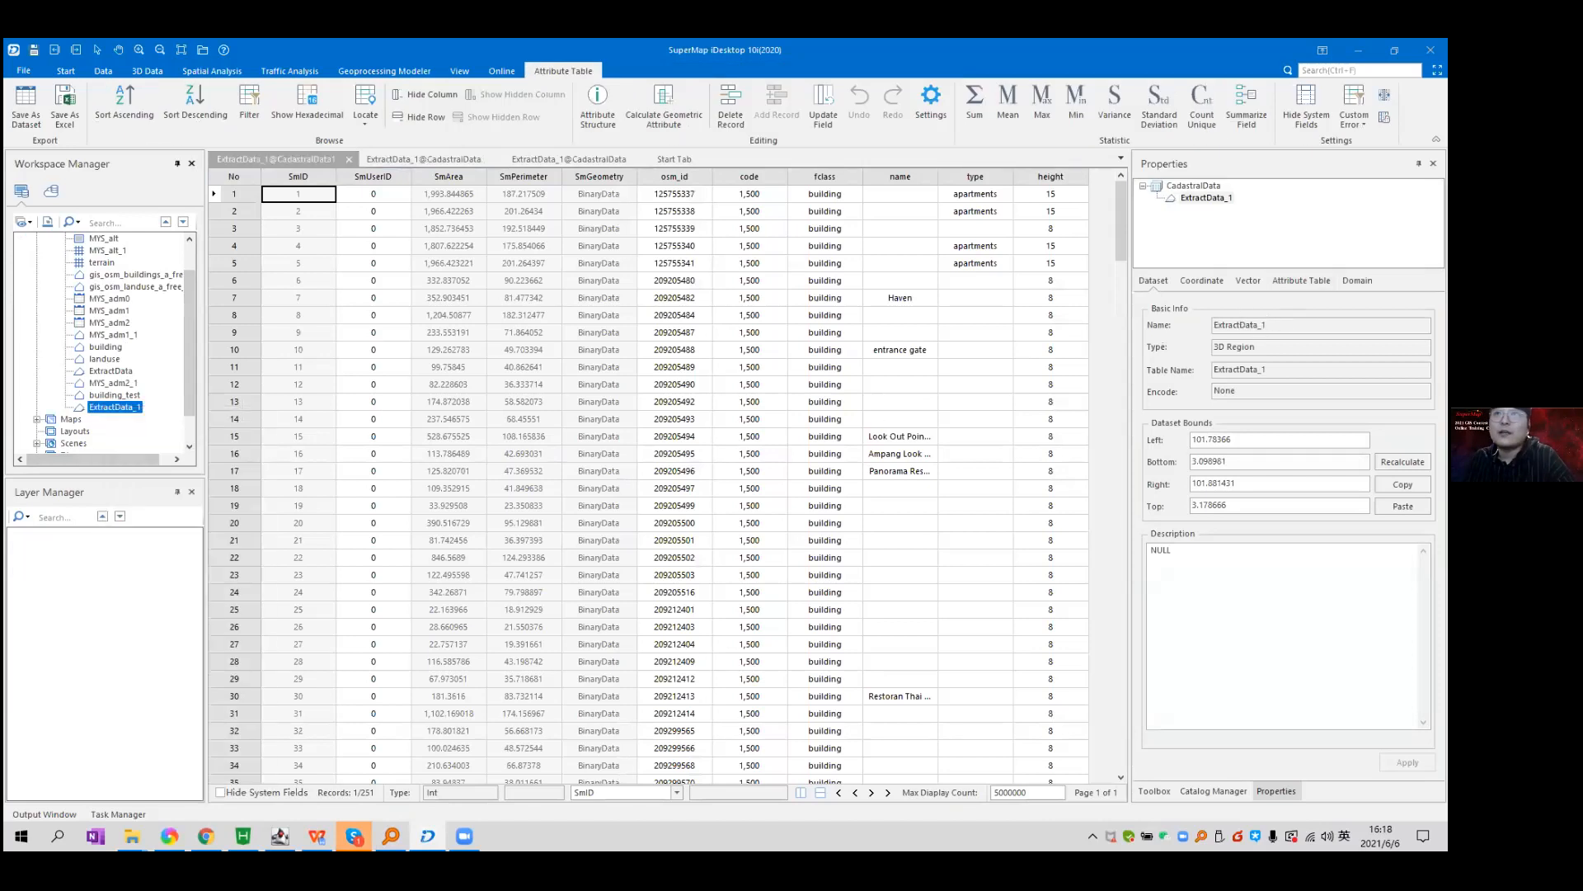
click(1053, 177)
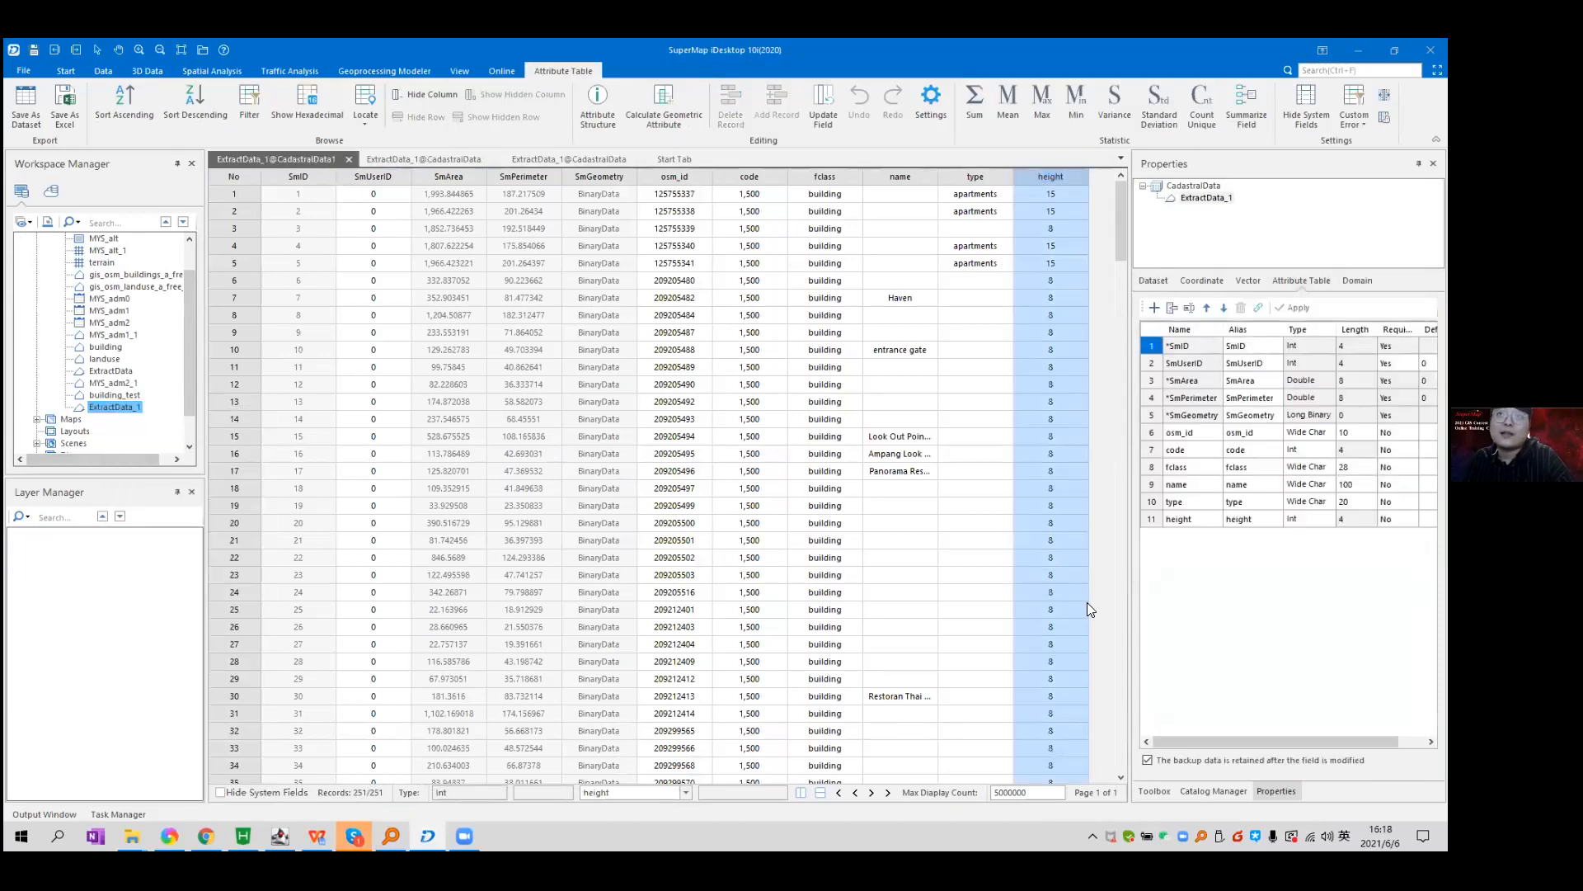
Delete the height field from ExtractData_1's field list and confirm the removal.
click(1155, 520)
click(1241, 308)
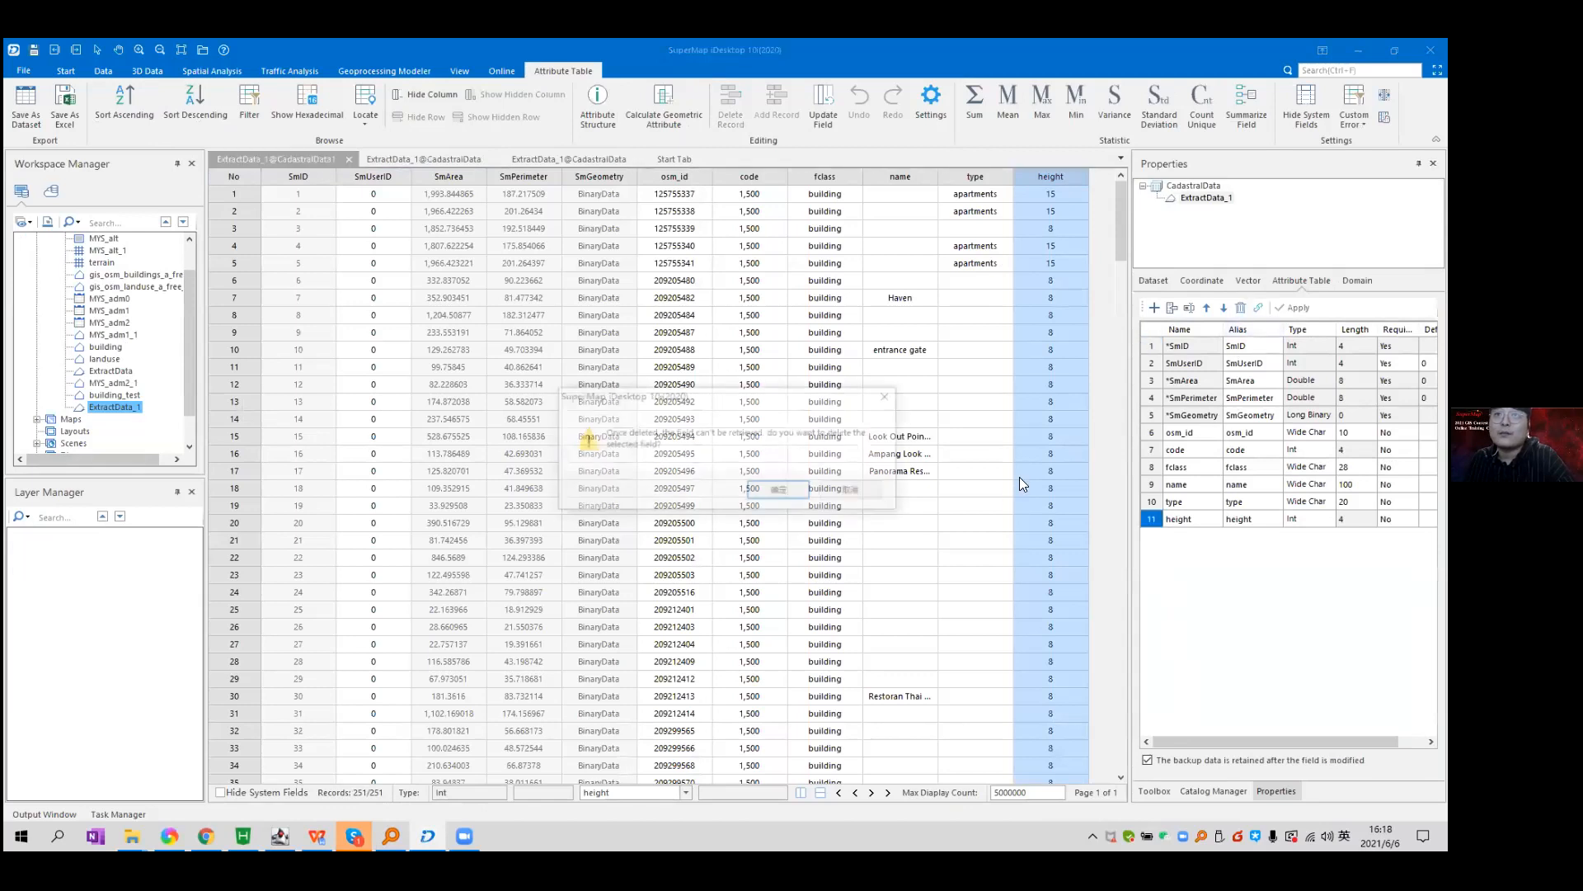
click(769, 493)
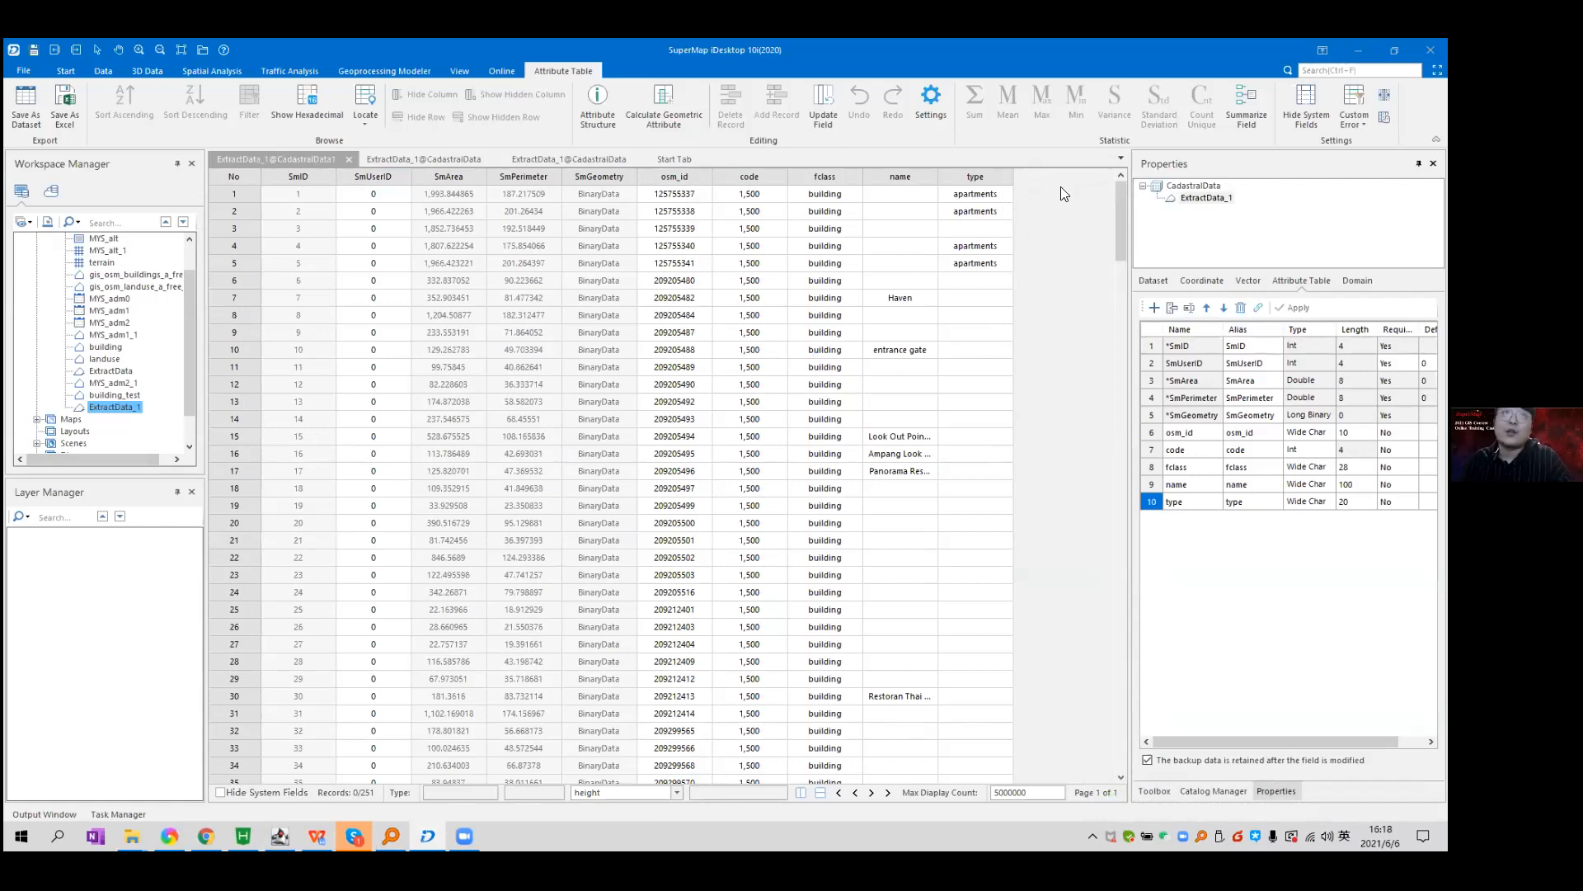
Close the duplicate ExtractData_1 table tab.
click(425, 160)
click(327, 160)
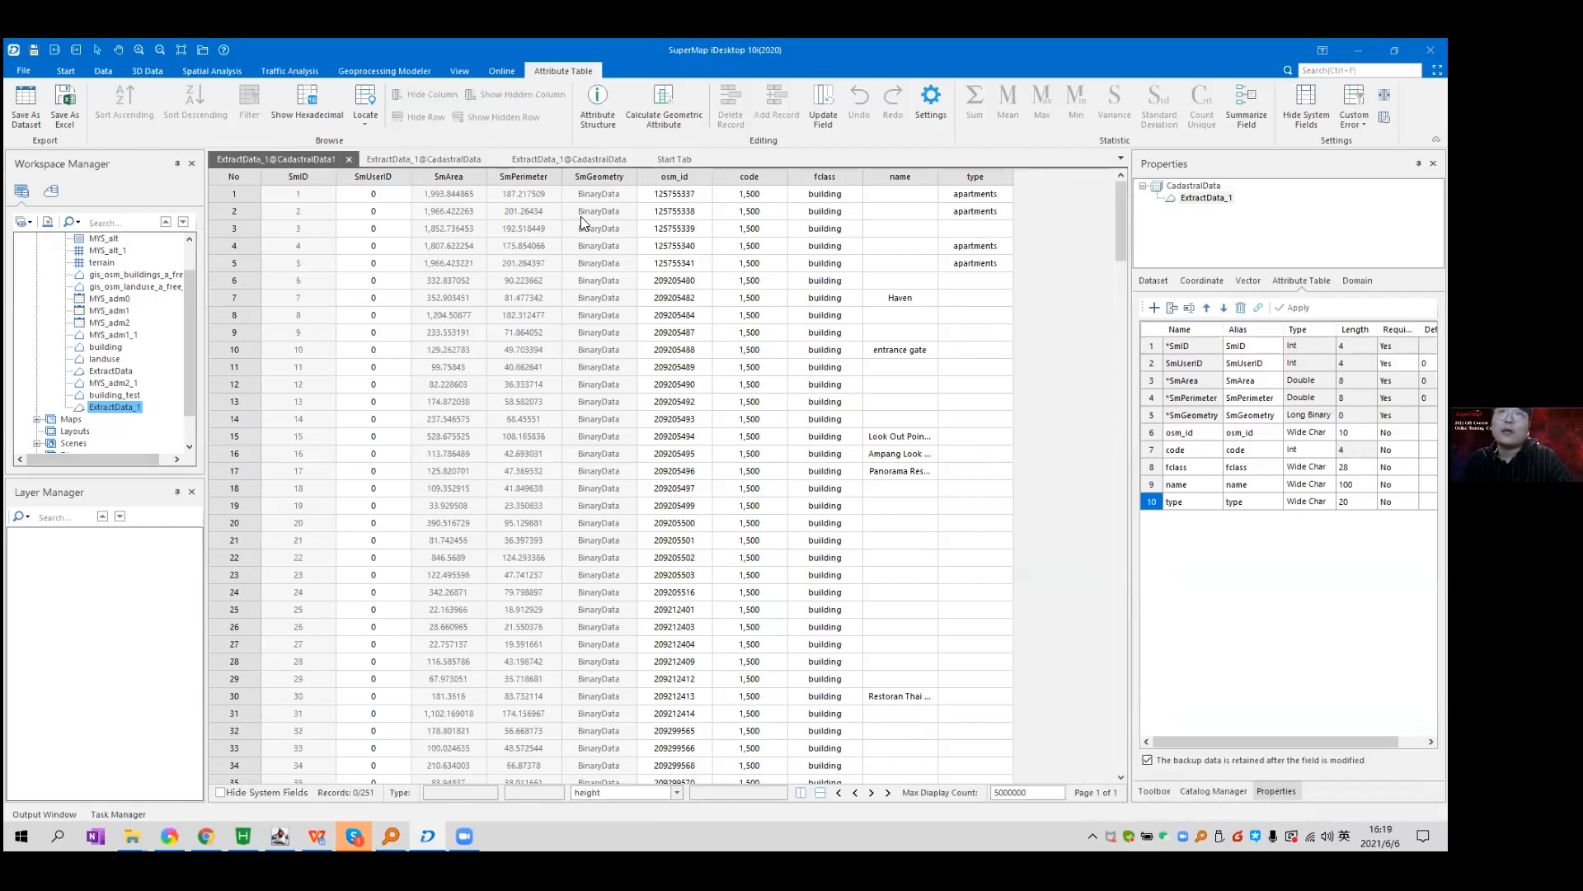
click(492, 159)
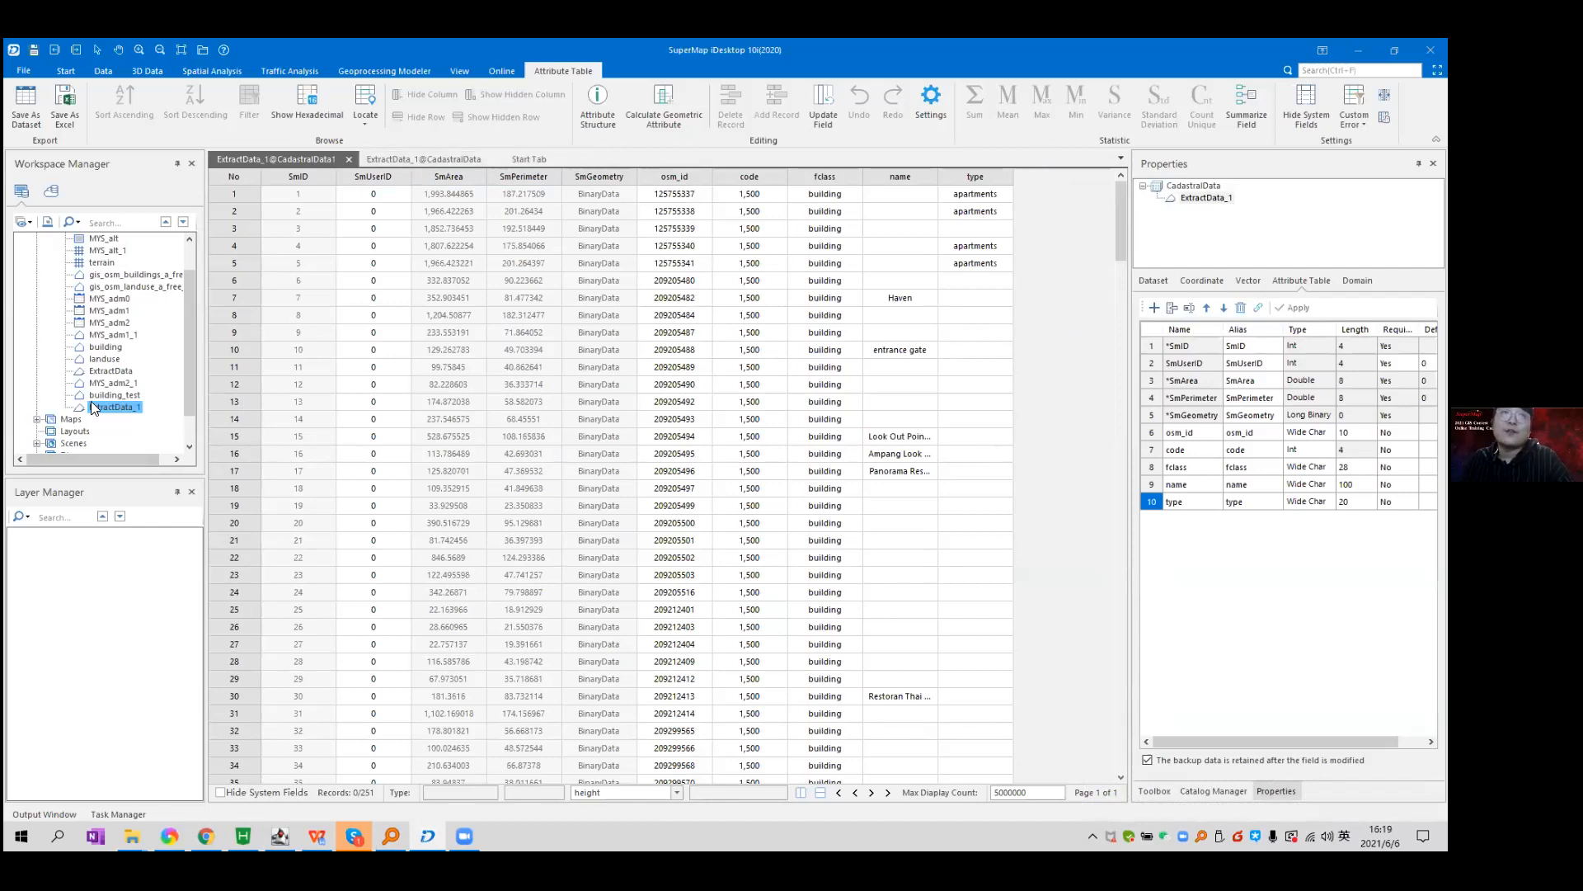
Open ExtractData_1's Properties field list and add a new field.
right_click(120, 412)
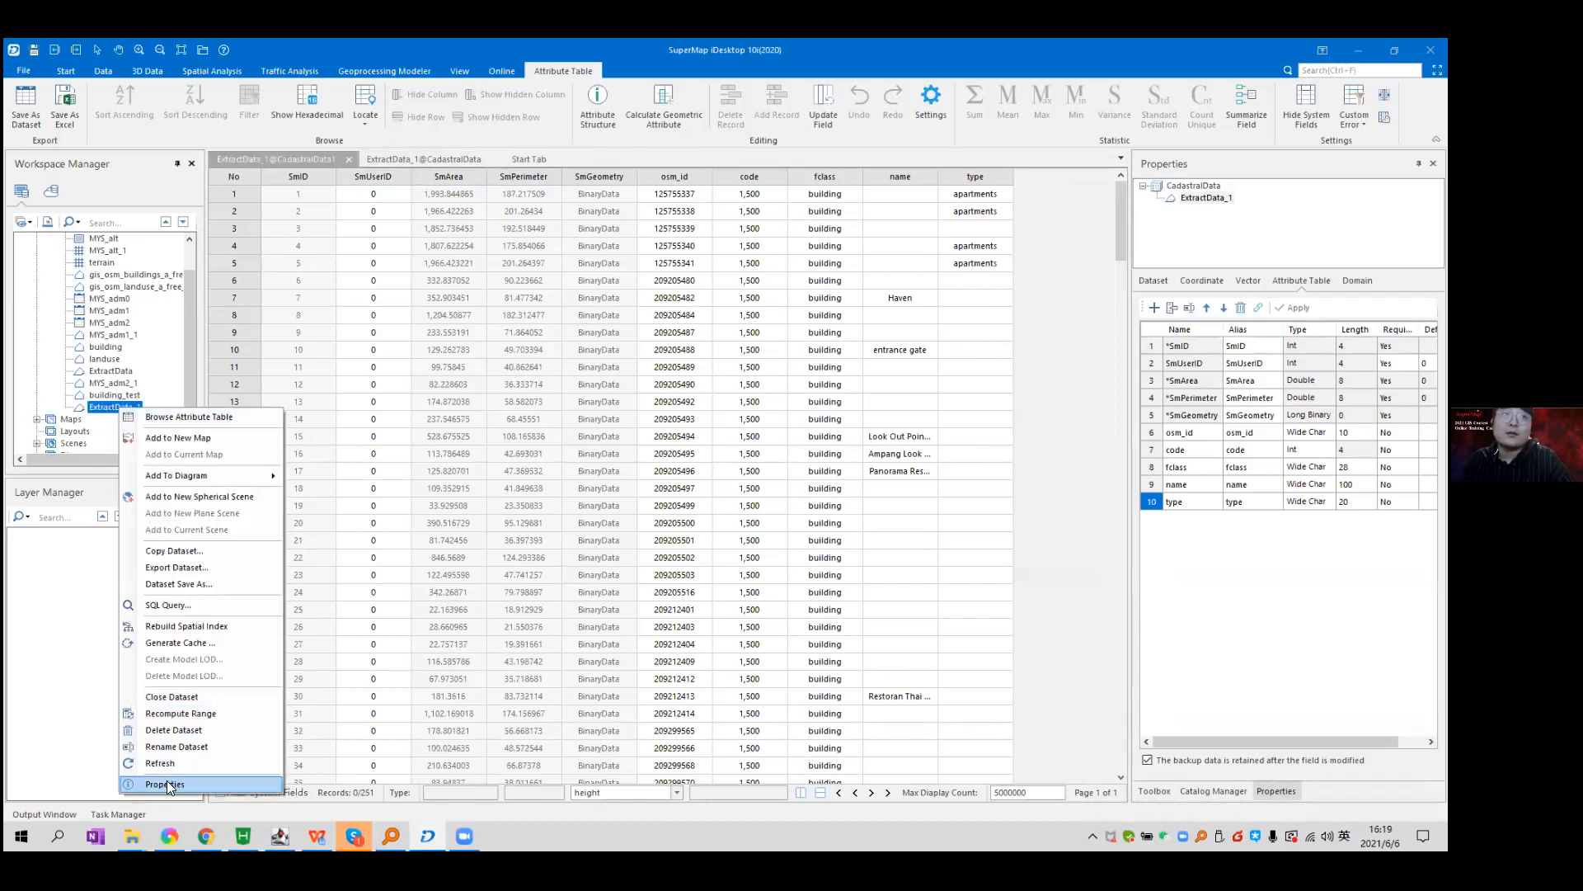
click(103, 608)
right_click(119, 408)
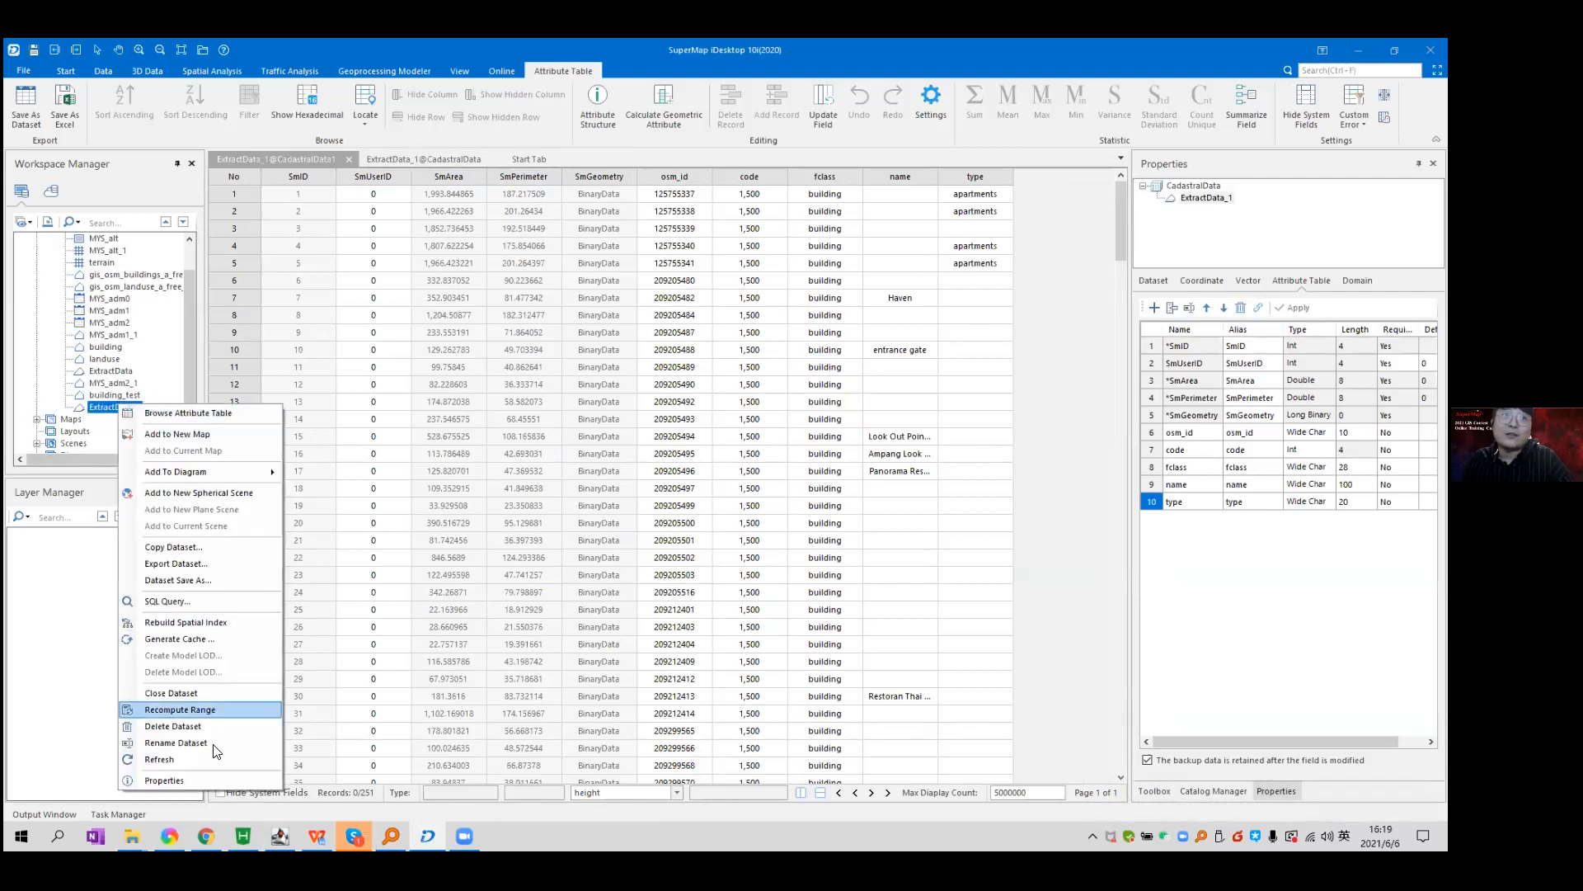
click(193, 774)
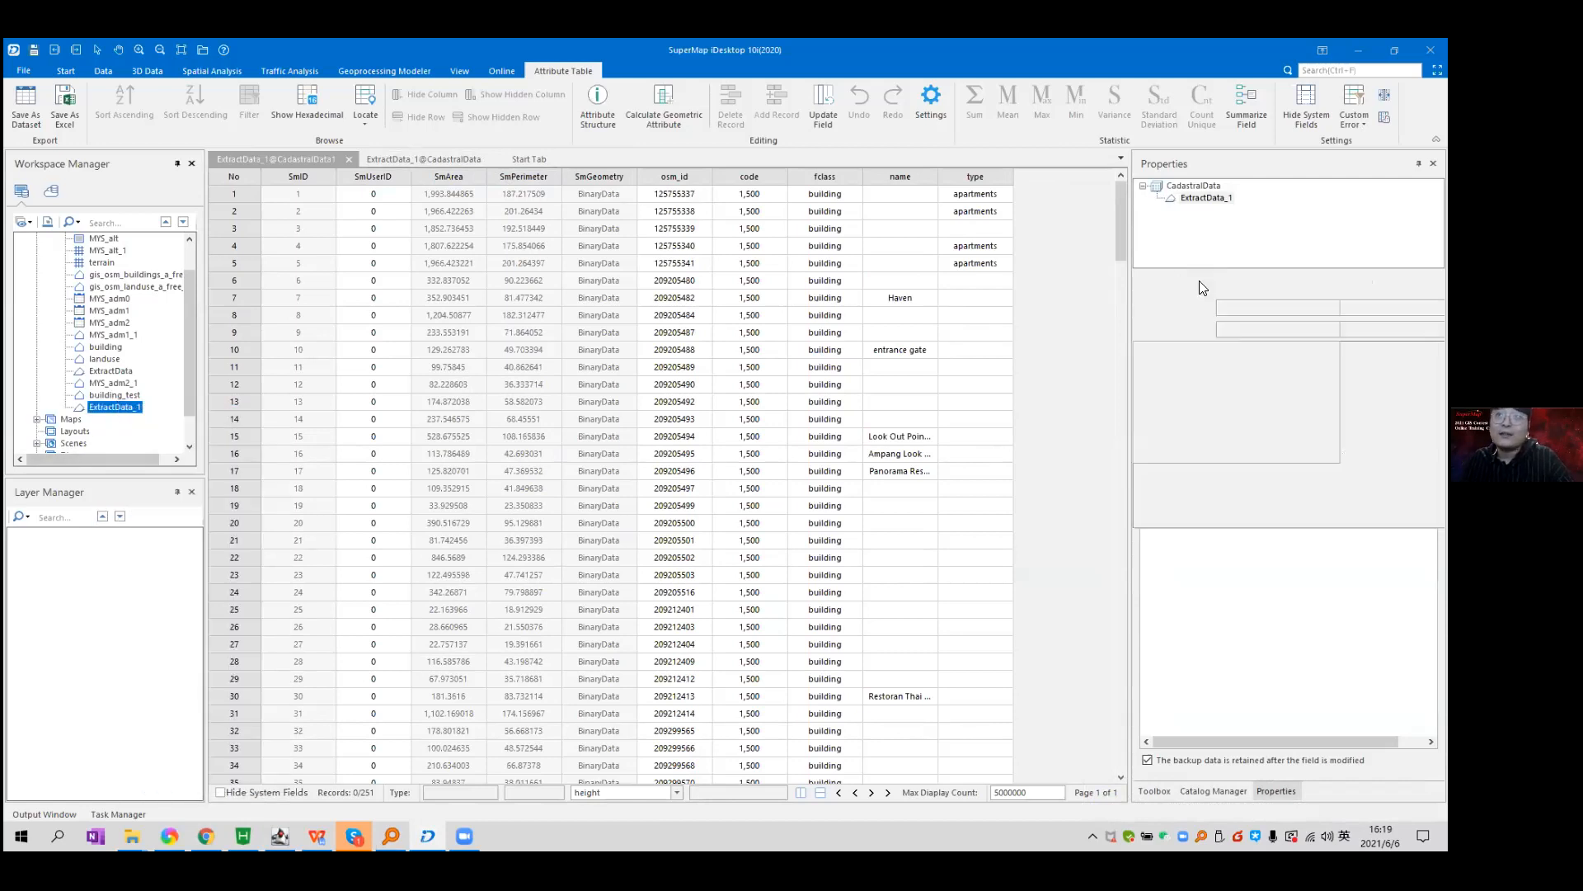
click(1295, 282)
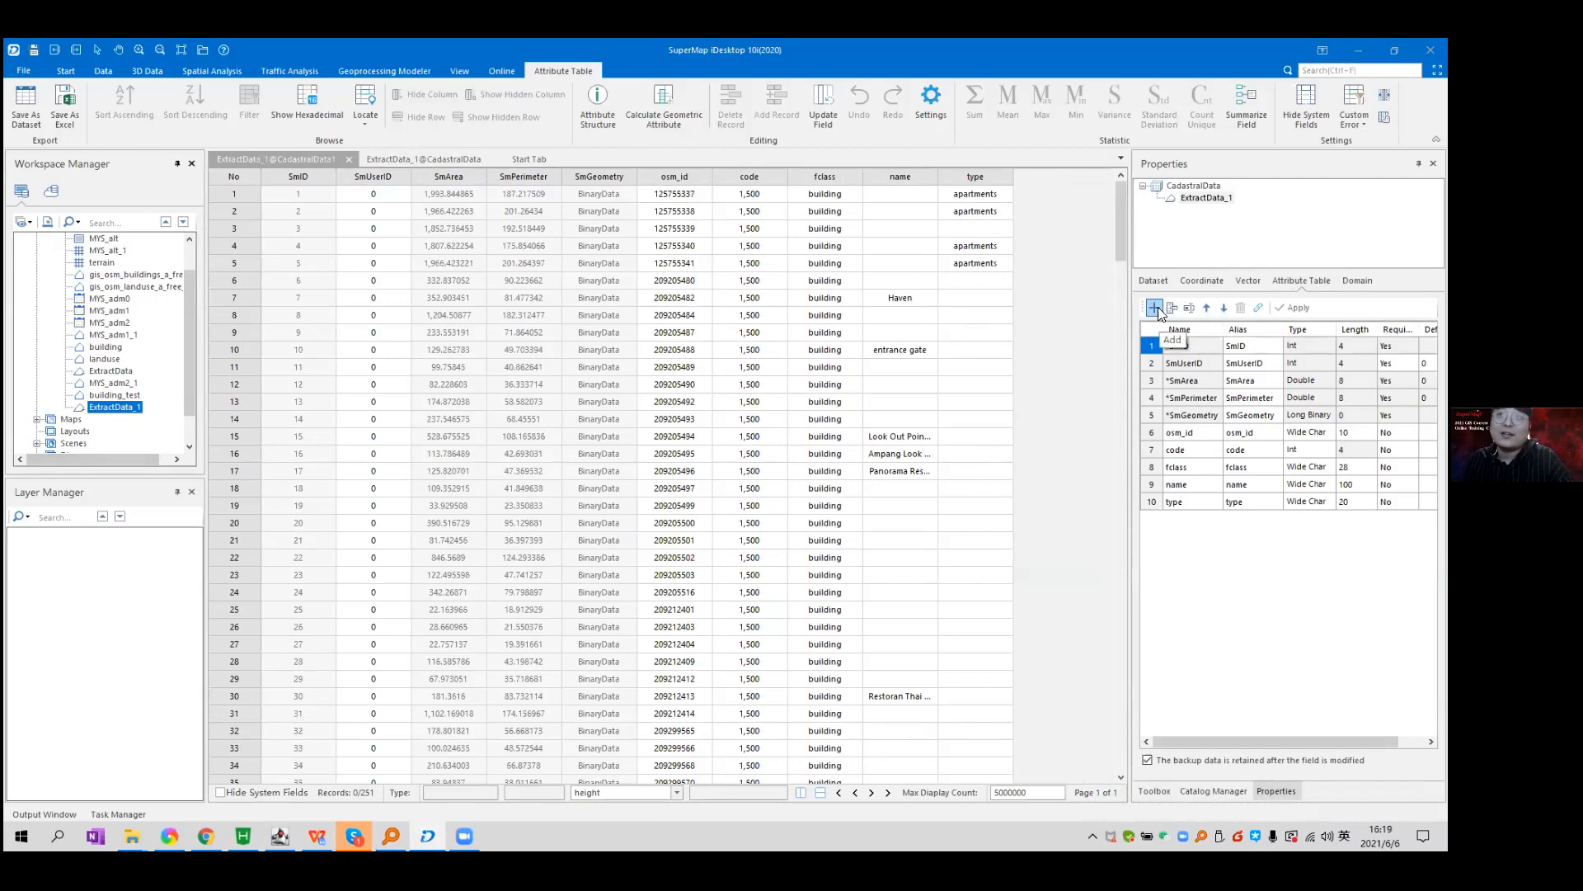
click(1155, 307)
Rename the new field to height, make it Int, apply, and check the empty column.
click(1203, 517)
click(1204, 517)
double_click(1174, 516)
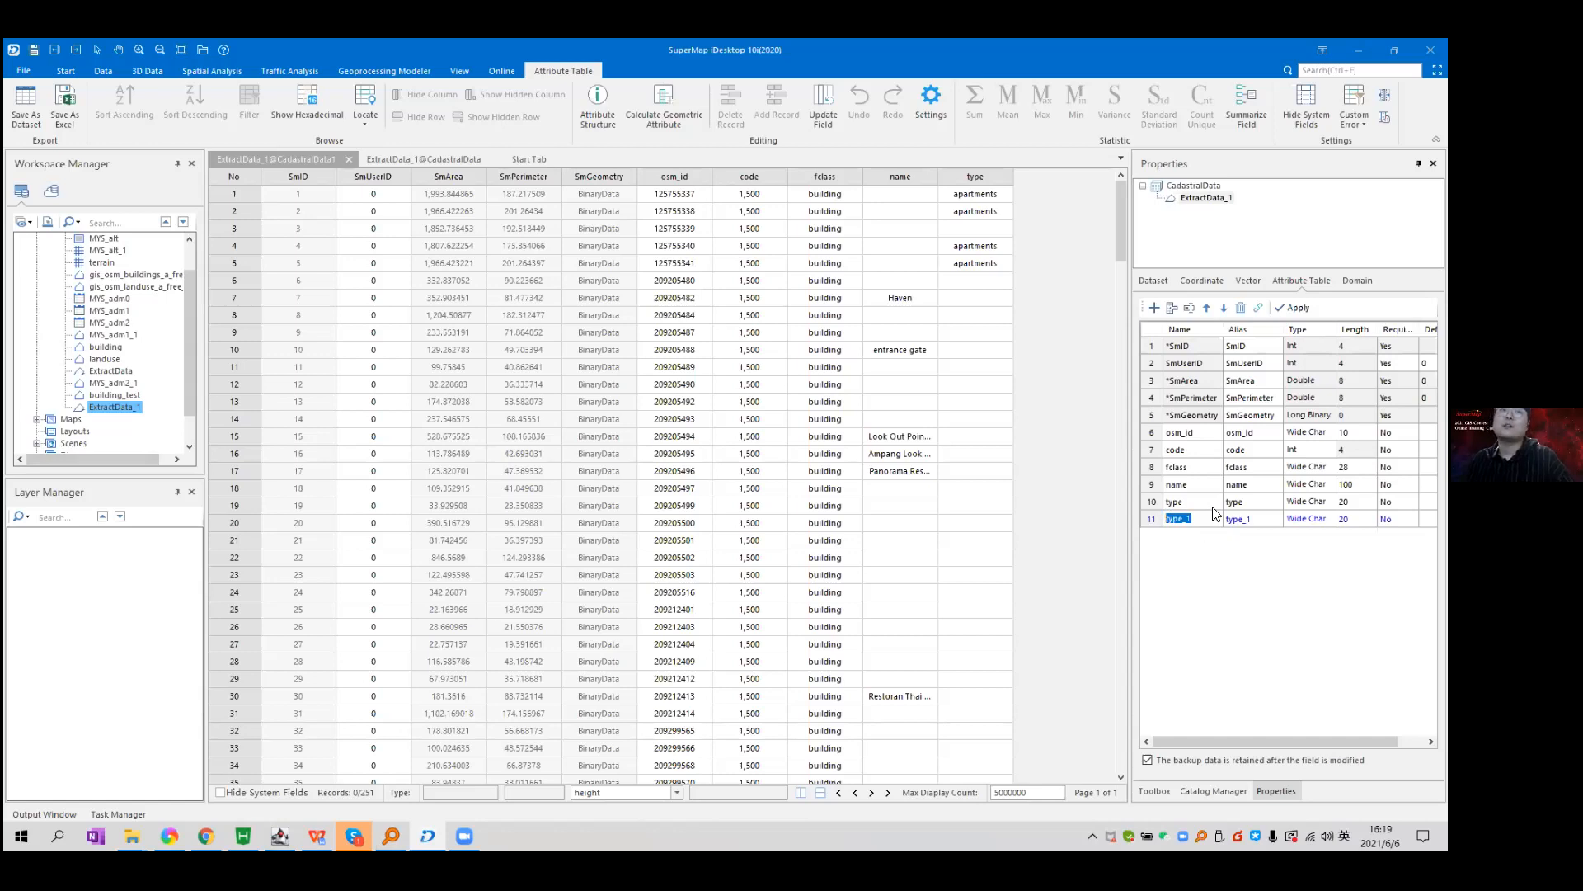
text(height)
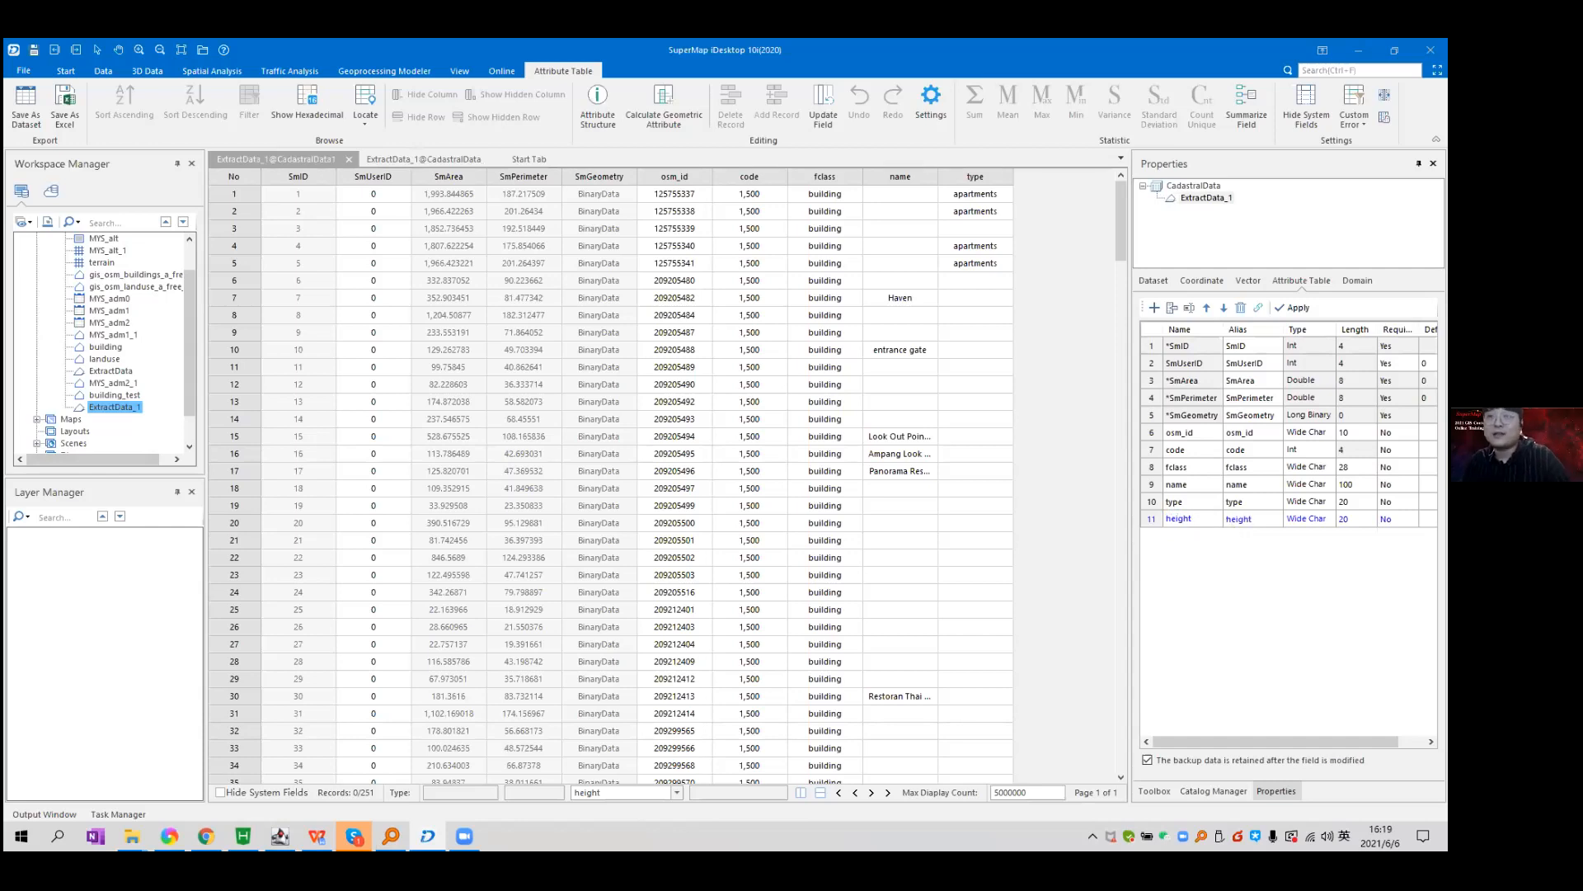
click(1307, 518)
click(1307, 518)
click(1311, 611)
click(1292, 306)
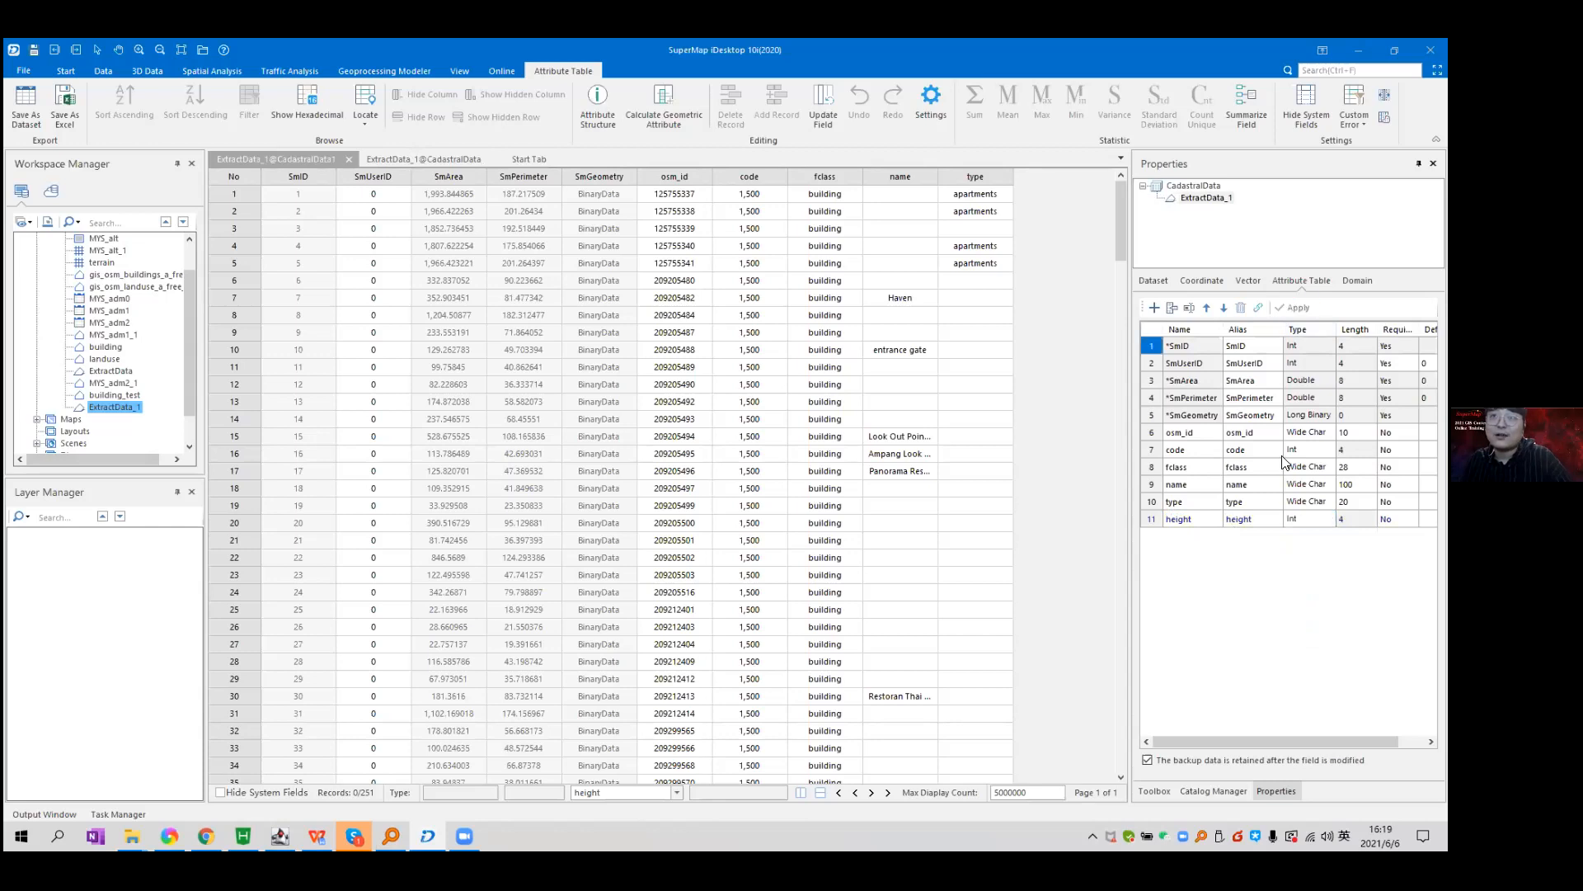
click(1053, 191)
scroll(1044, 392, down, 3)
scroll(1044, 392, up, 3)
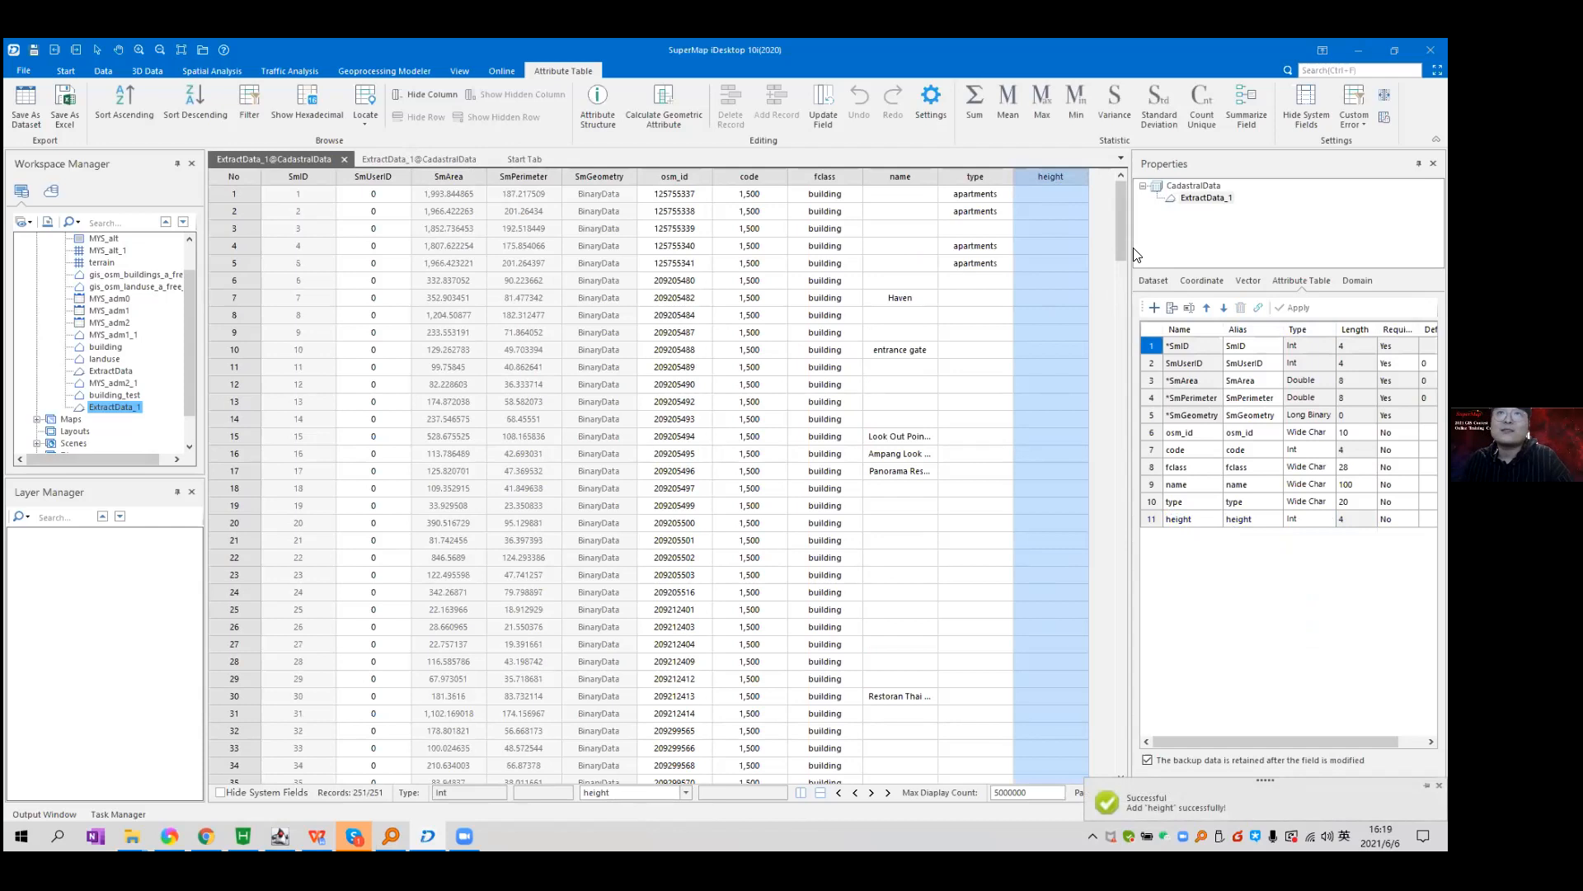
drag(1123, 226, 1116, 195)
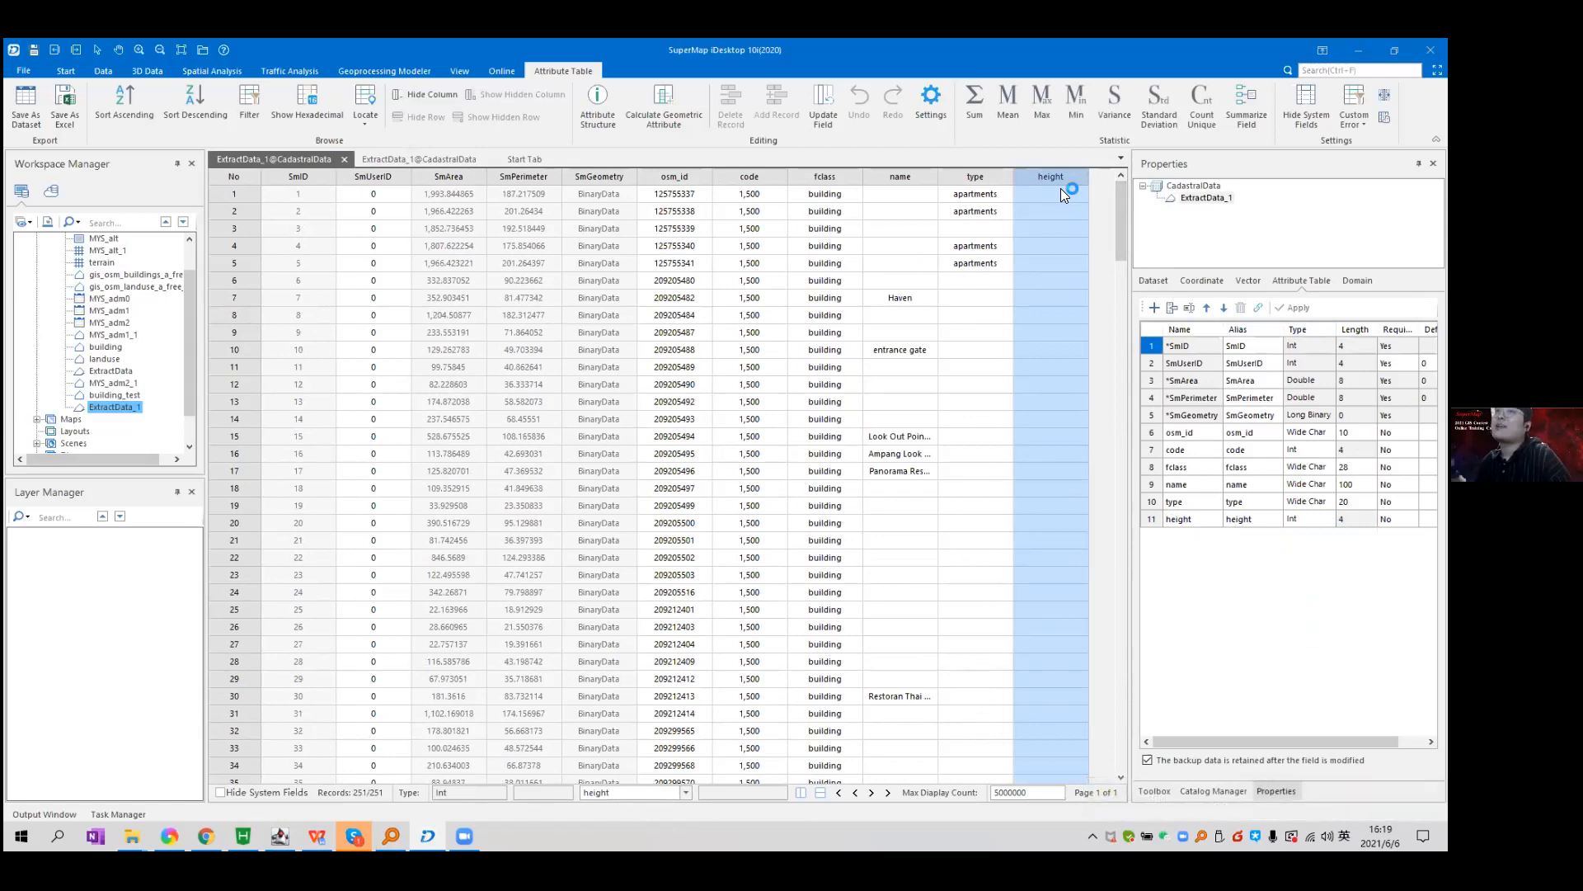
click(1060, 194)
key(Down)
key(Down)
key(Down)
key(Down)
click(1071, 179)
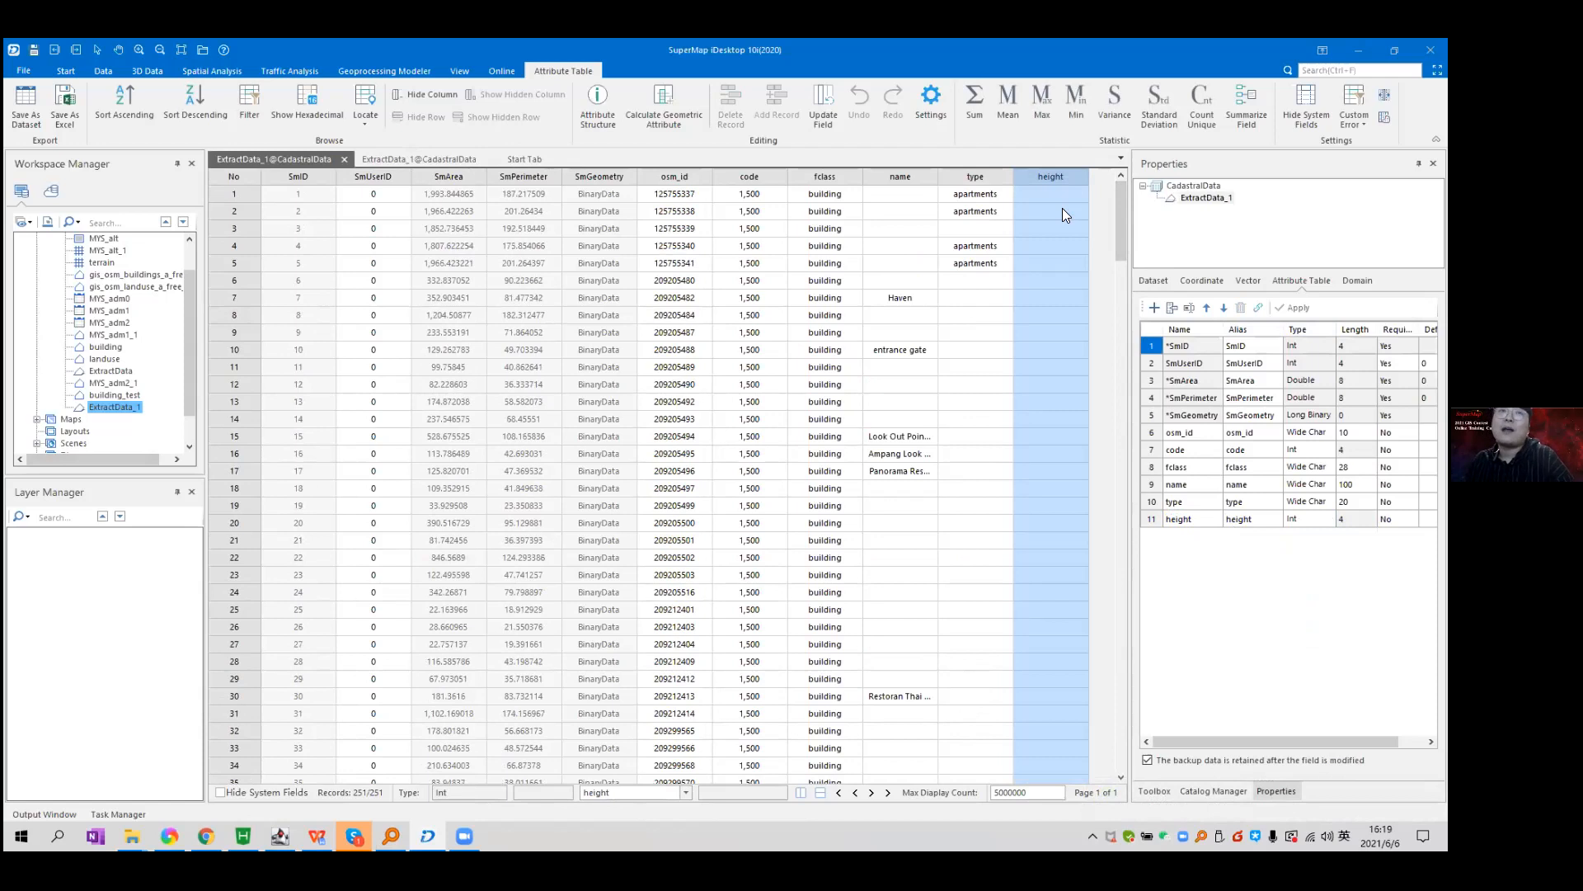
click(459, 181)
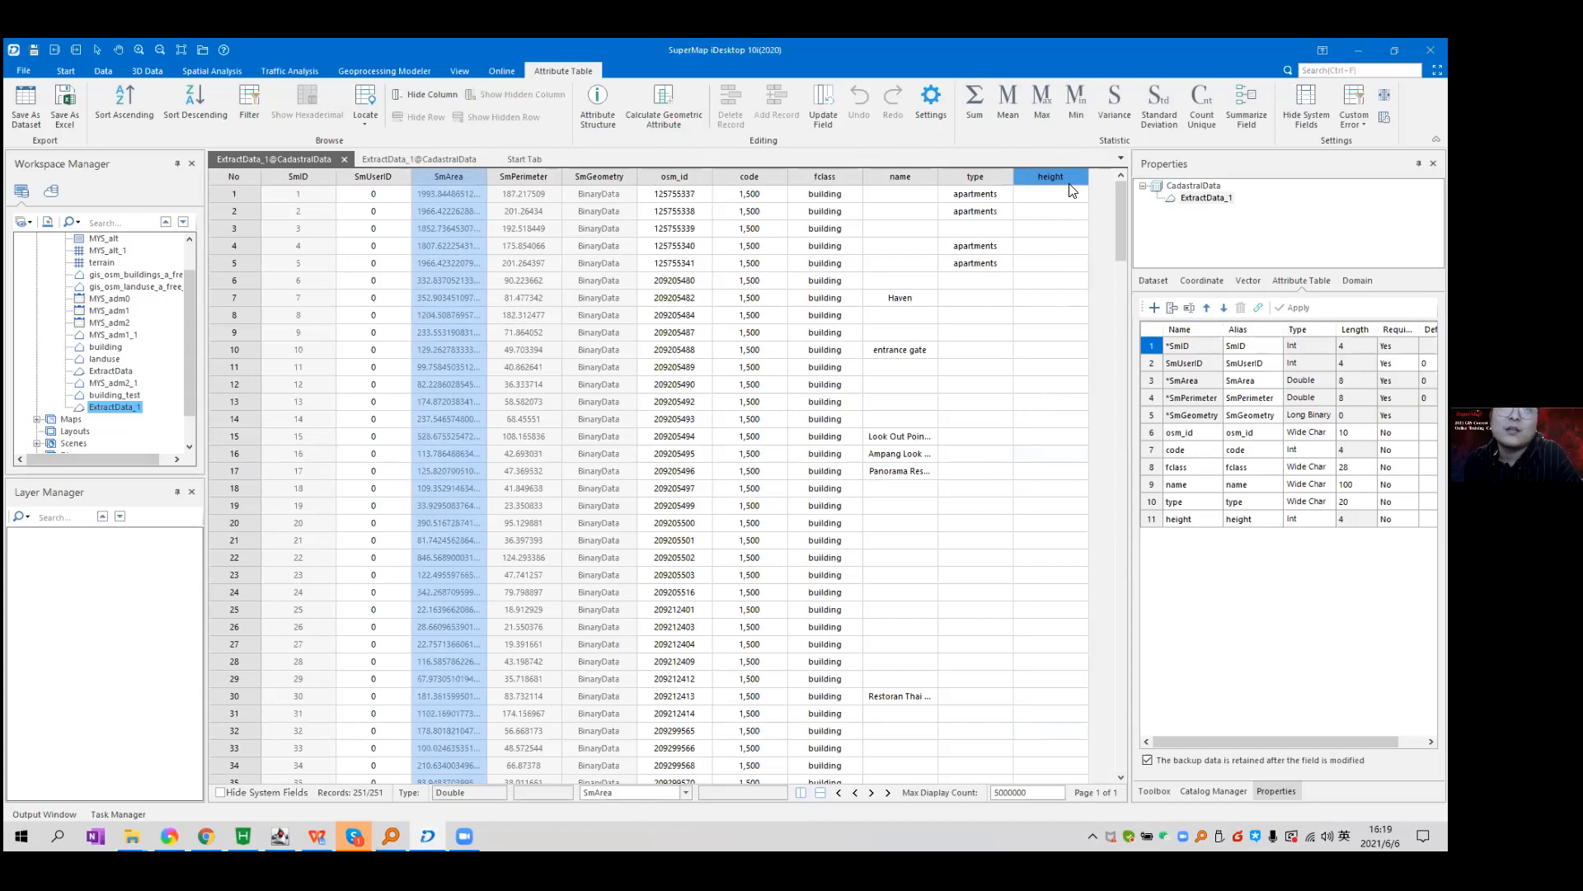
click(1084, 228)
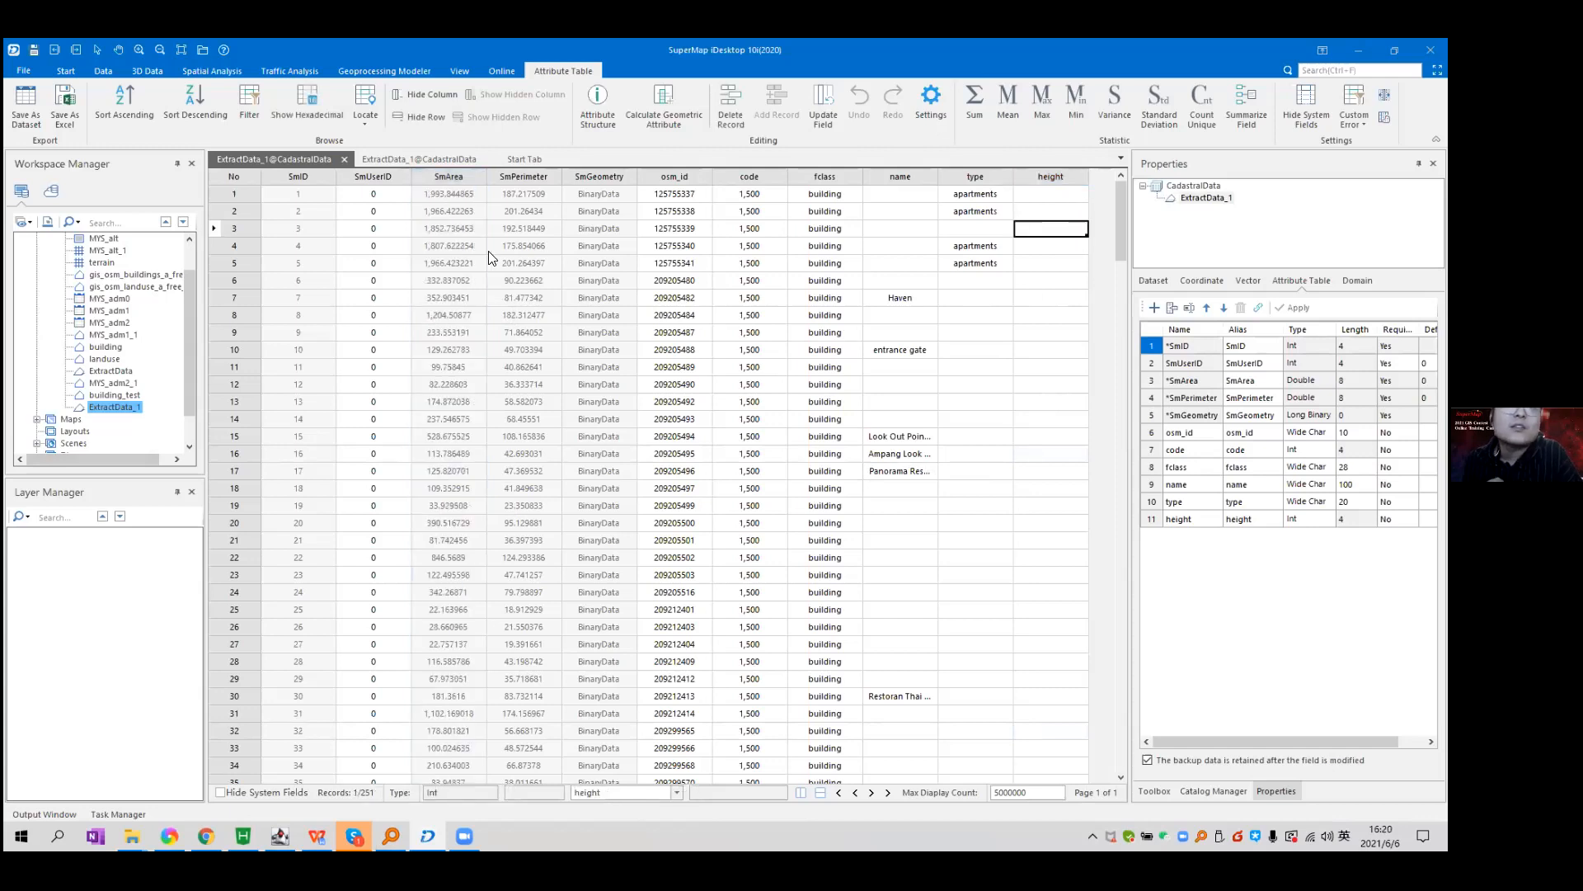
double_click(487, 177)
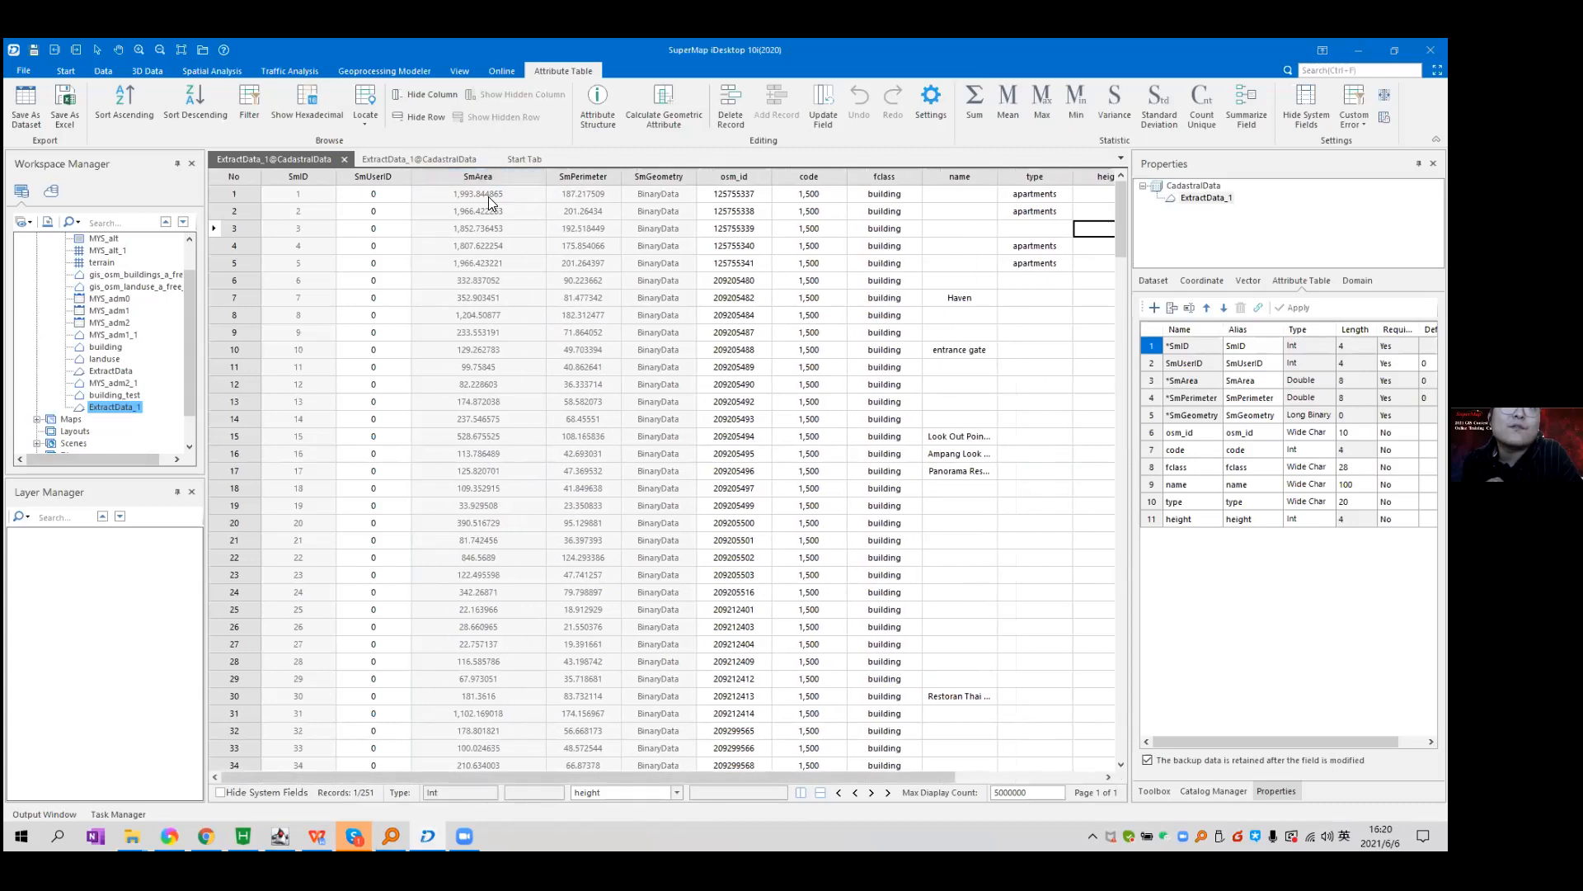
double_click(489, 196)
click(481, 314)
double_click(489, 332)
key(Up)
key(Up)
key(Up)
key(Up)
key(Up)
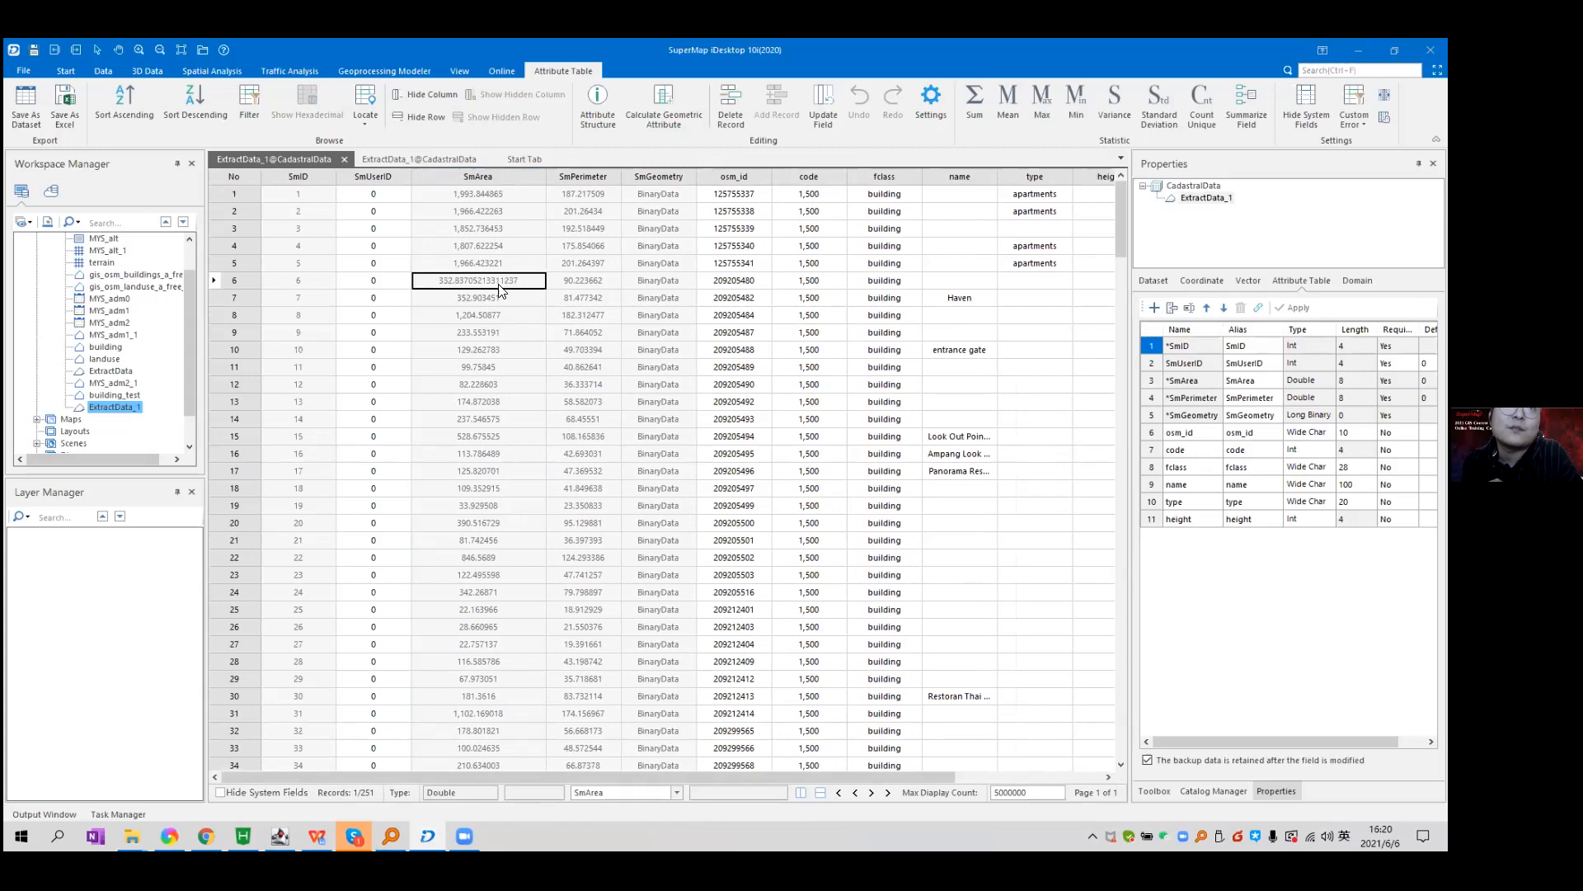
key(Up)
key(Up)
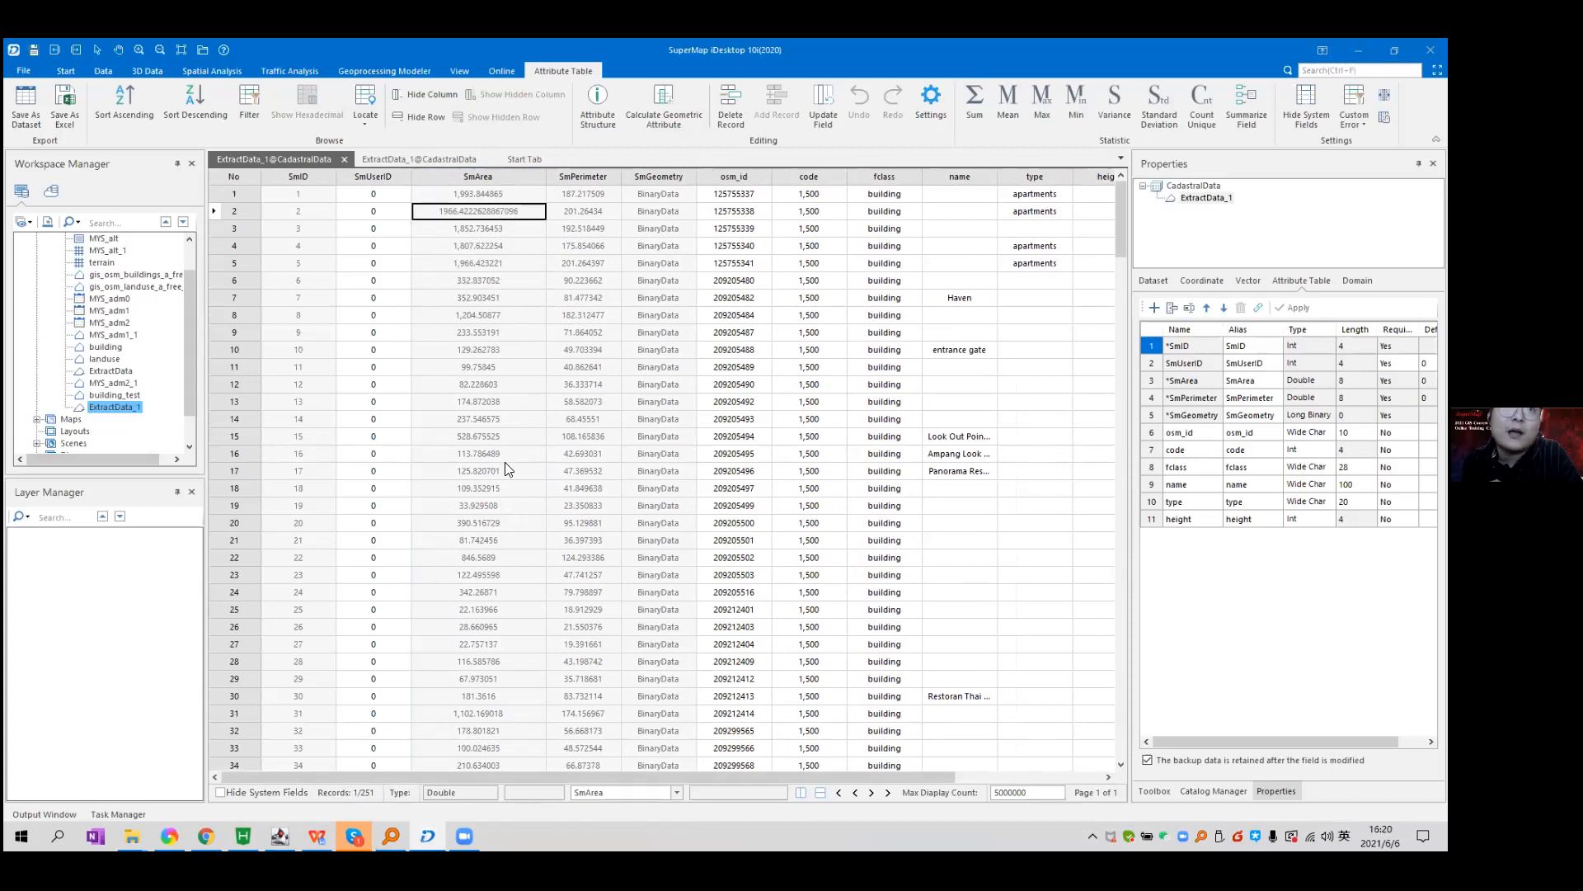
click(505, 472)
click(498, 494)
click(488, 479)
click(472, 492)
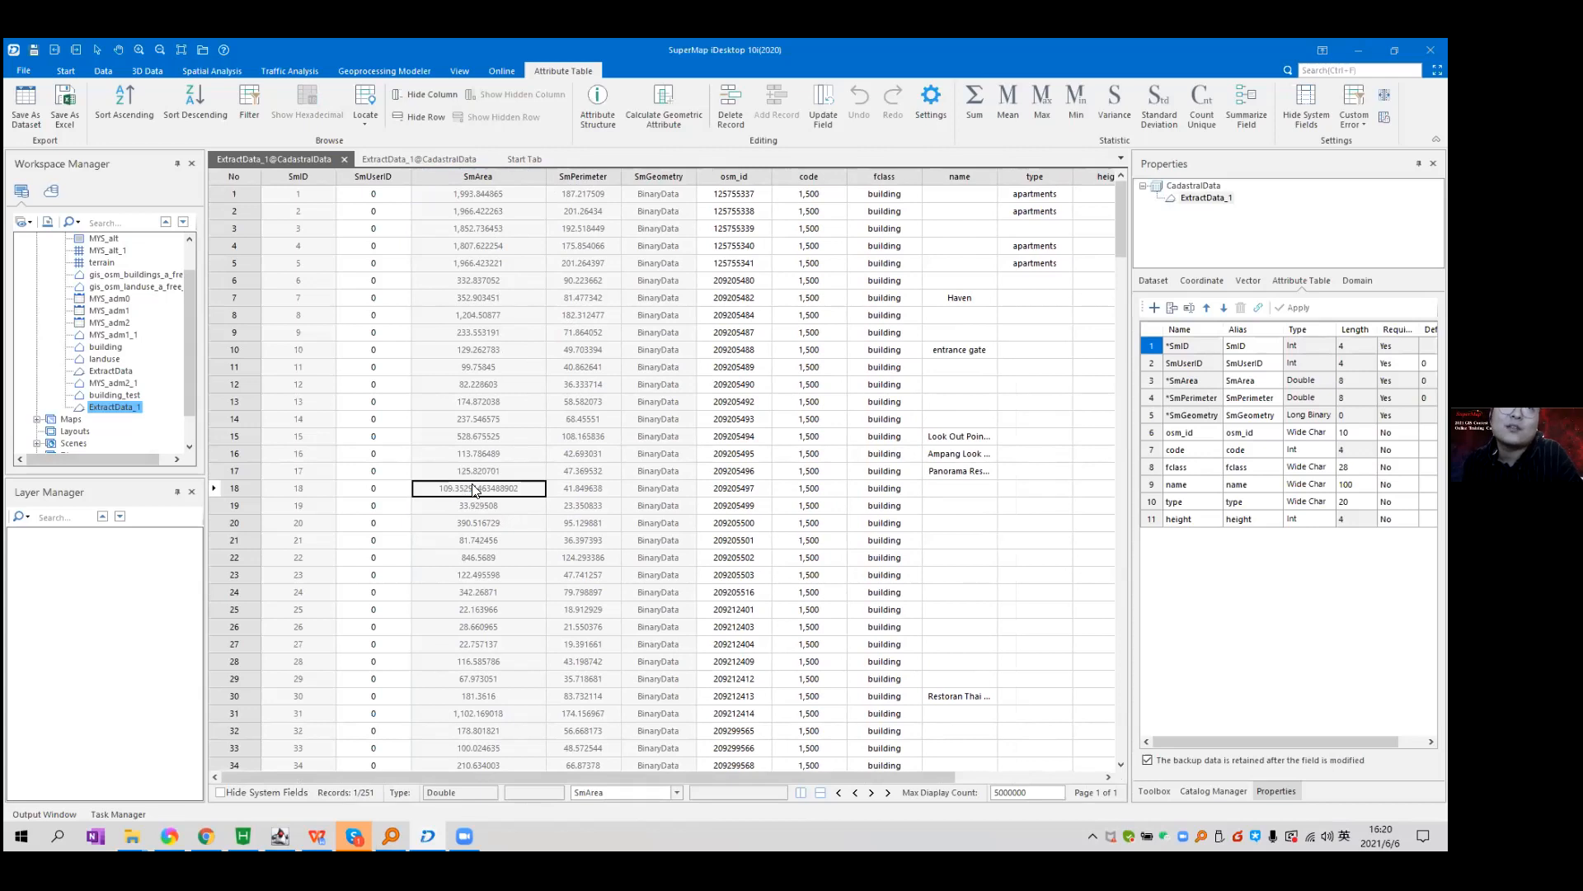
click(483, 608)
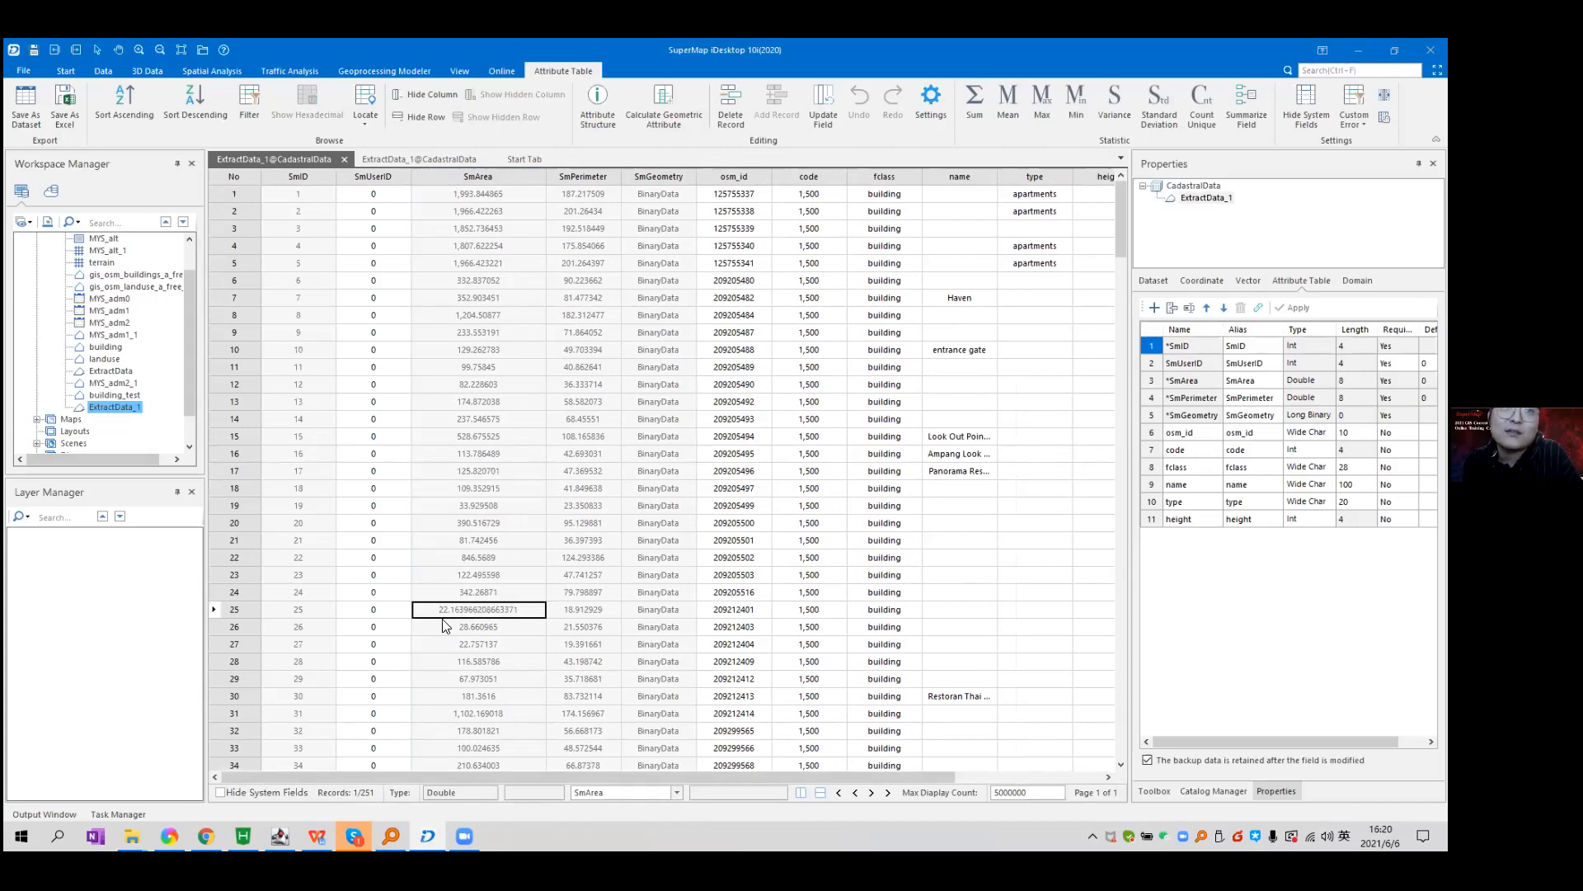
drag(513, 775, 214, 80)
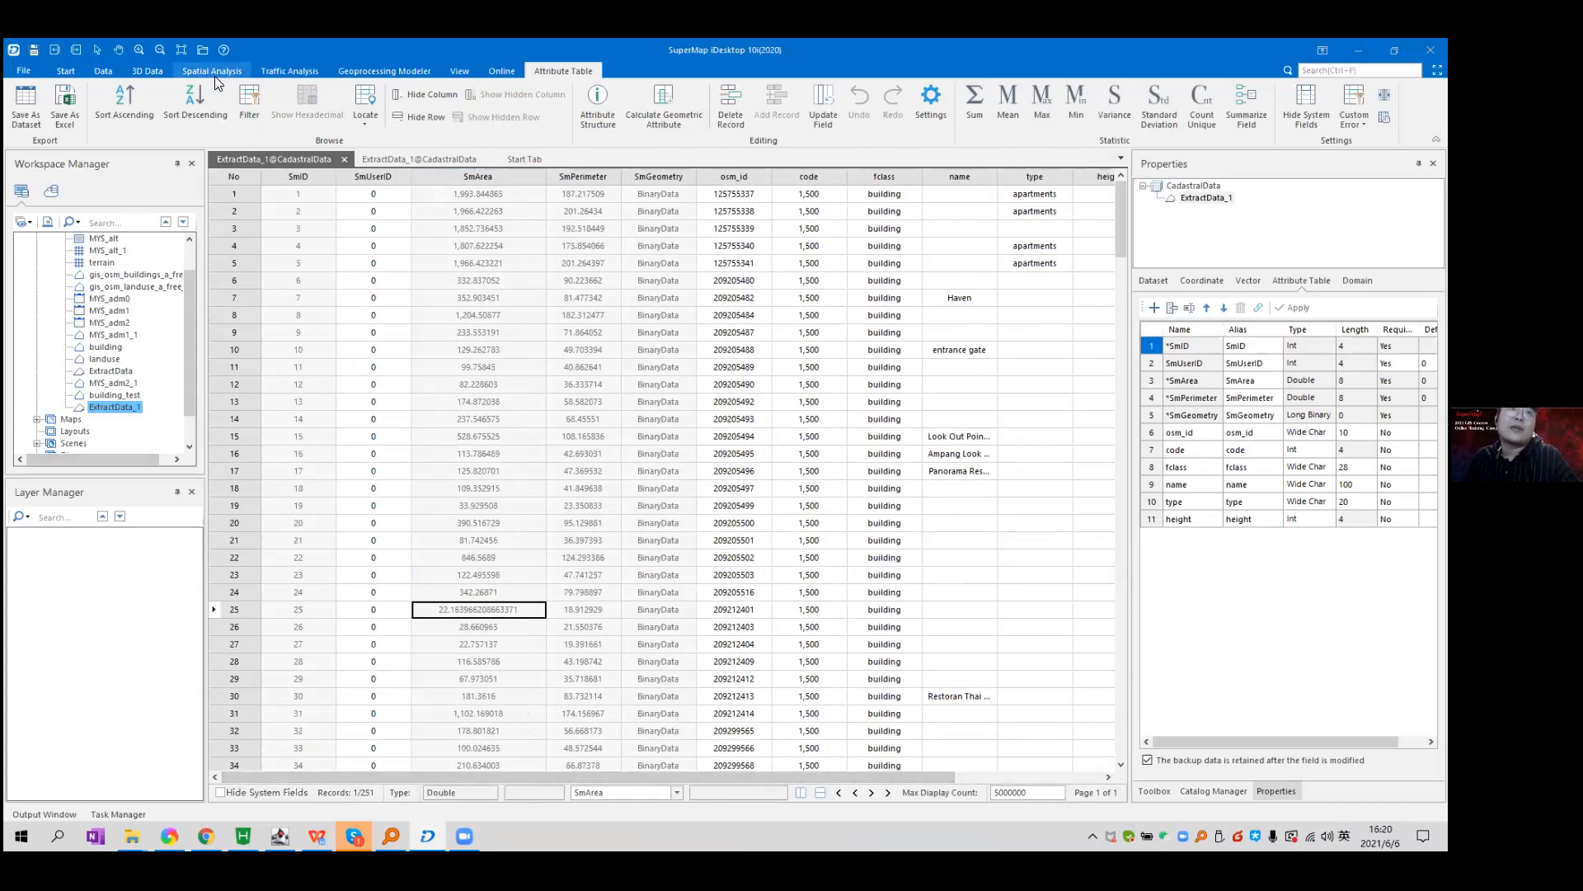
click(31, 107)
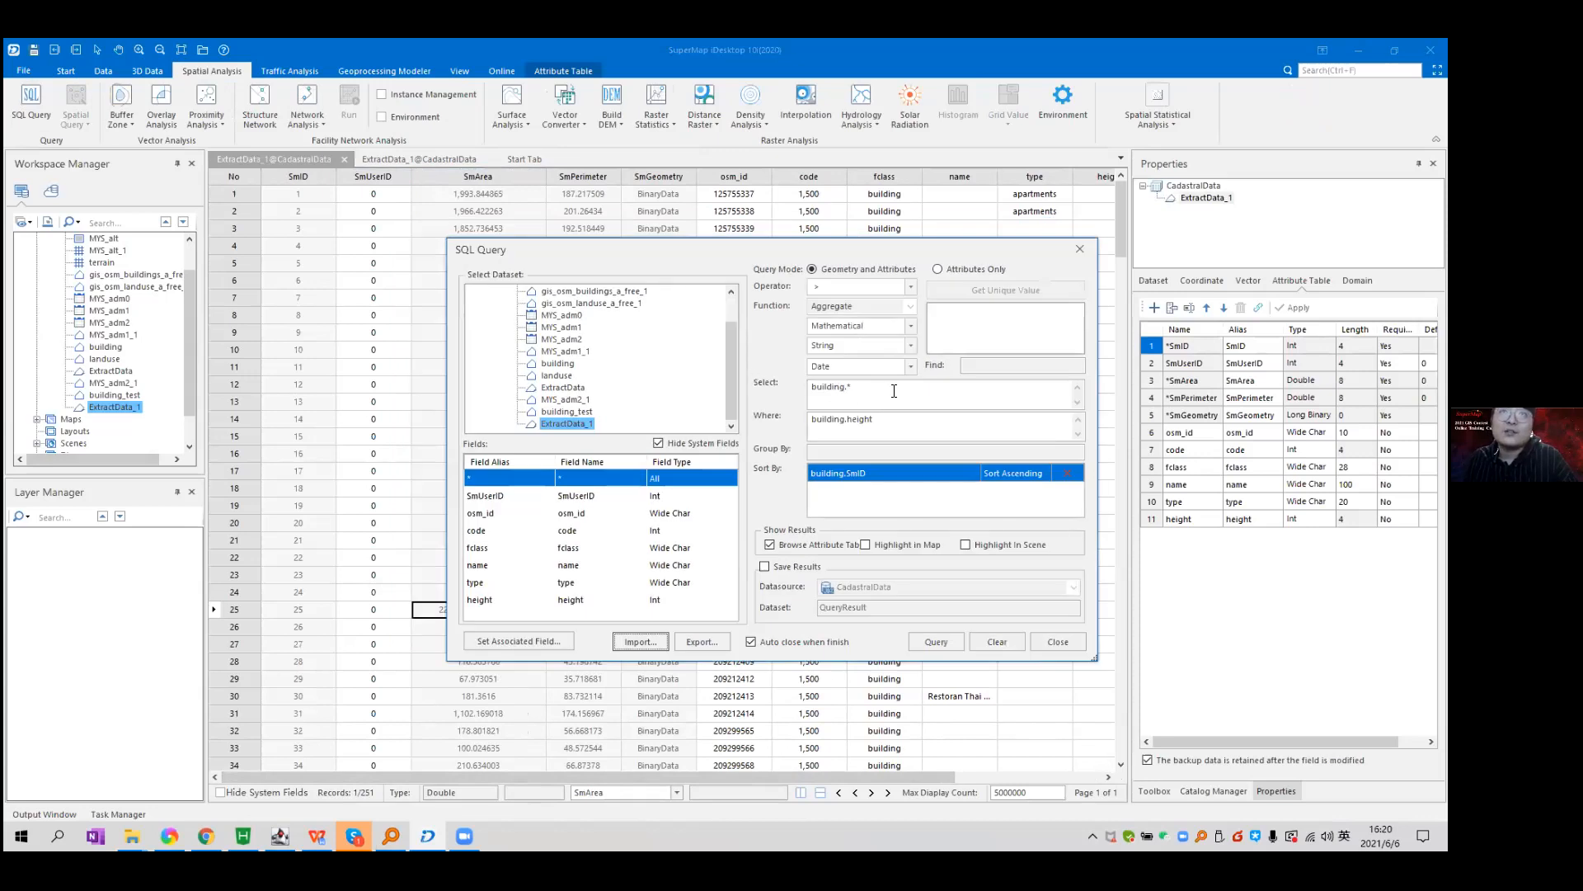
Replace the old building expressions with a select of ExtractData_1.* in the SQL Query.
click(900, 388)
key(ctrl+a)
key(BackSpace)
key(Tab)
key(BackSpace)
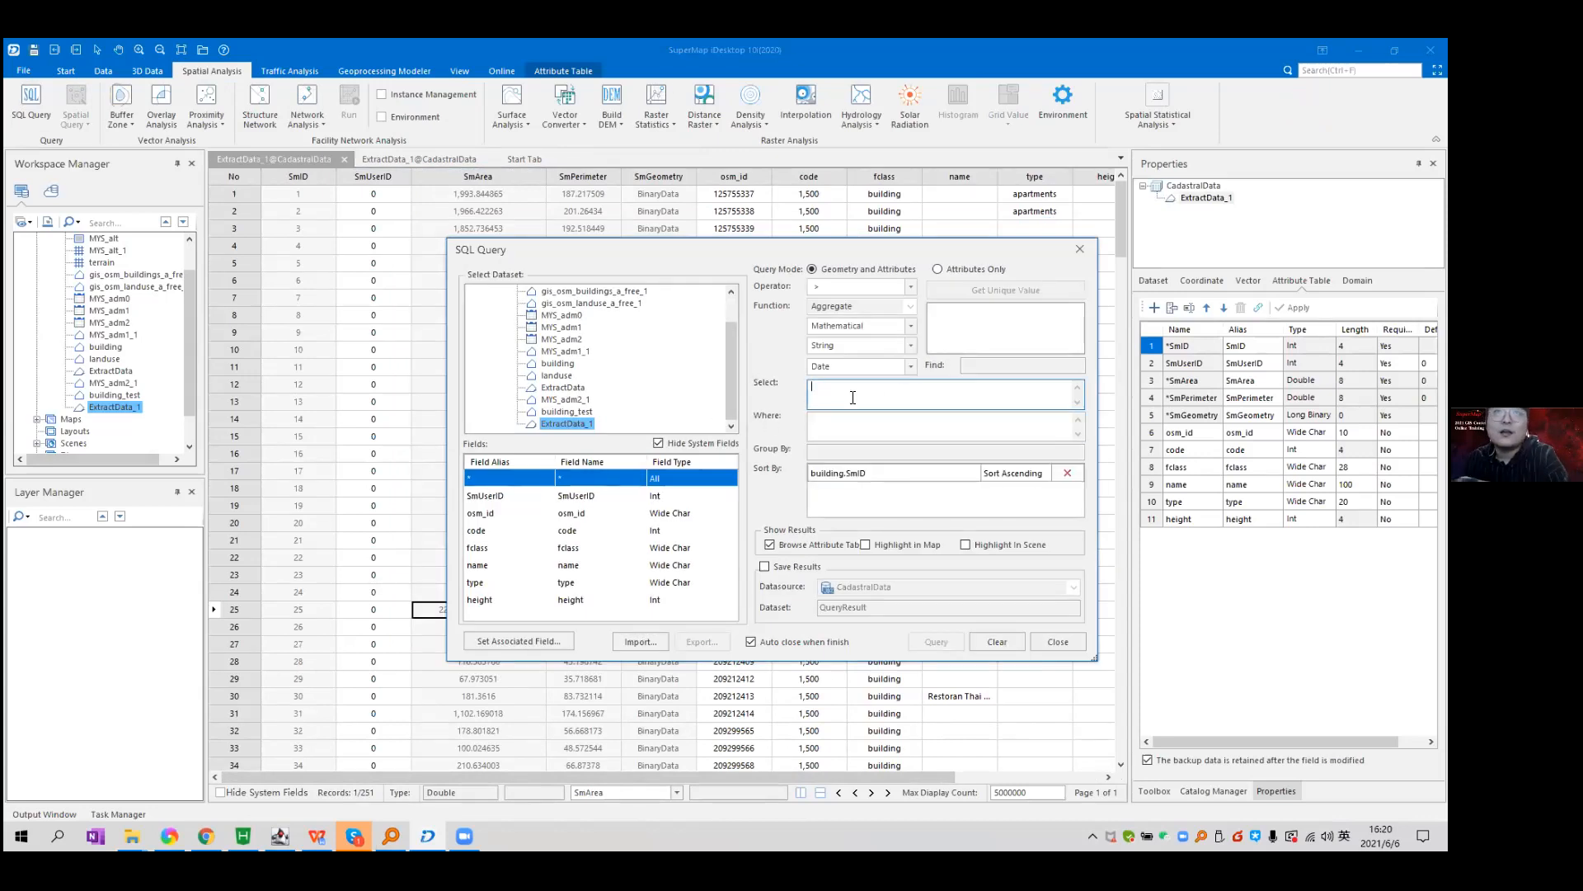
double_click(567, 425)
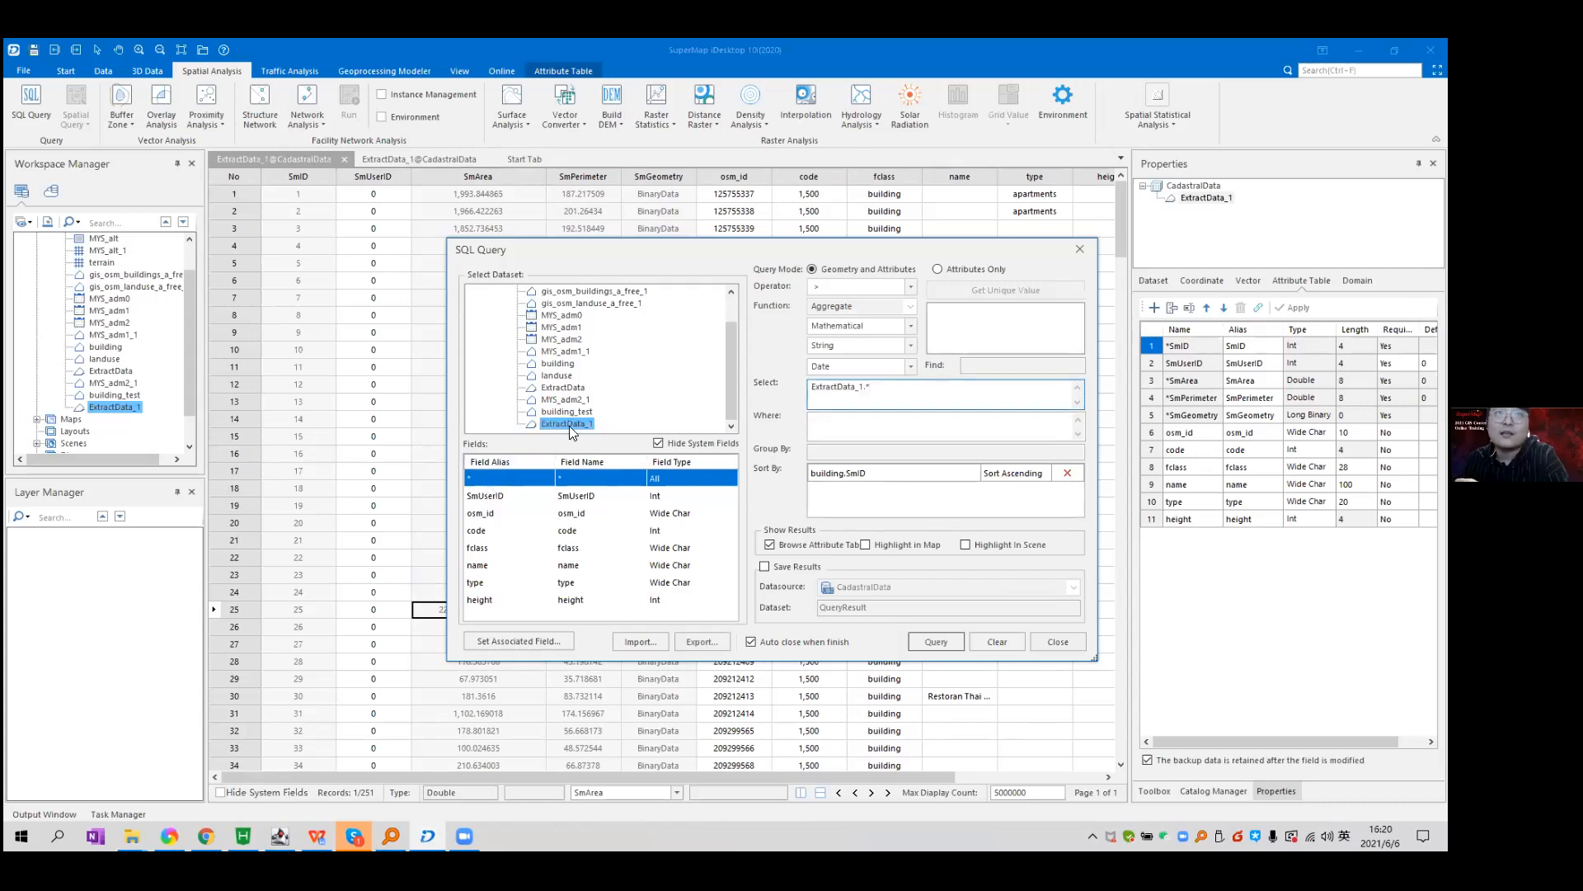
key(Tab)
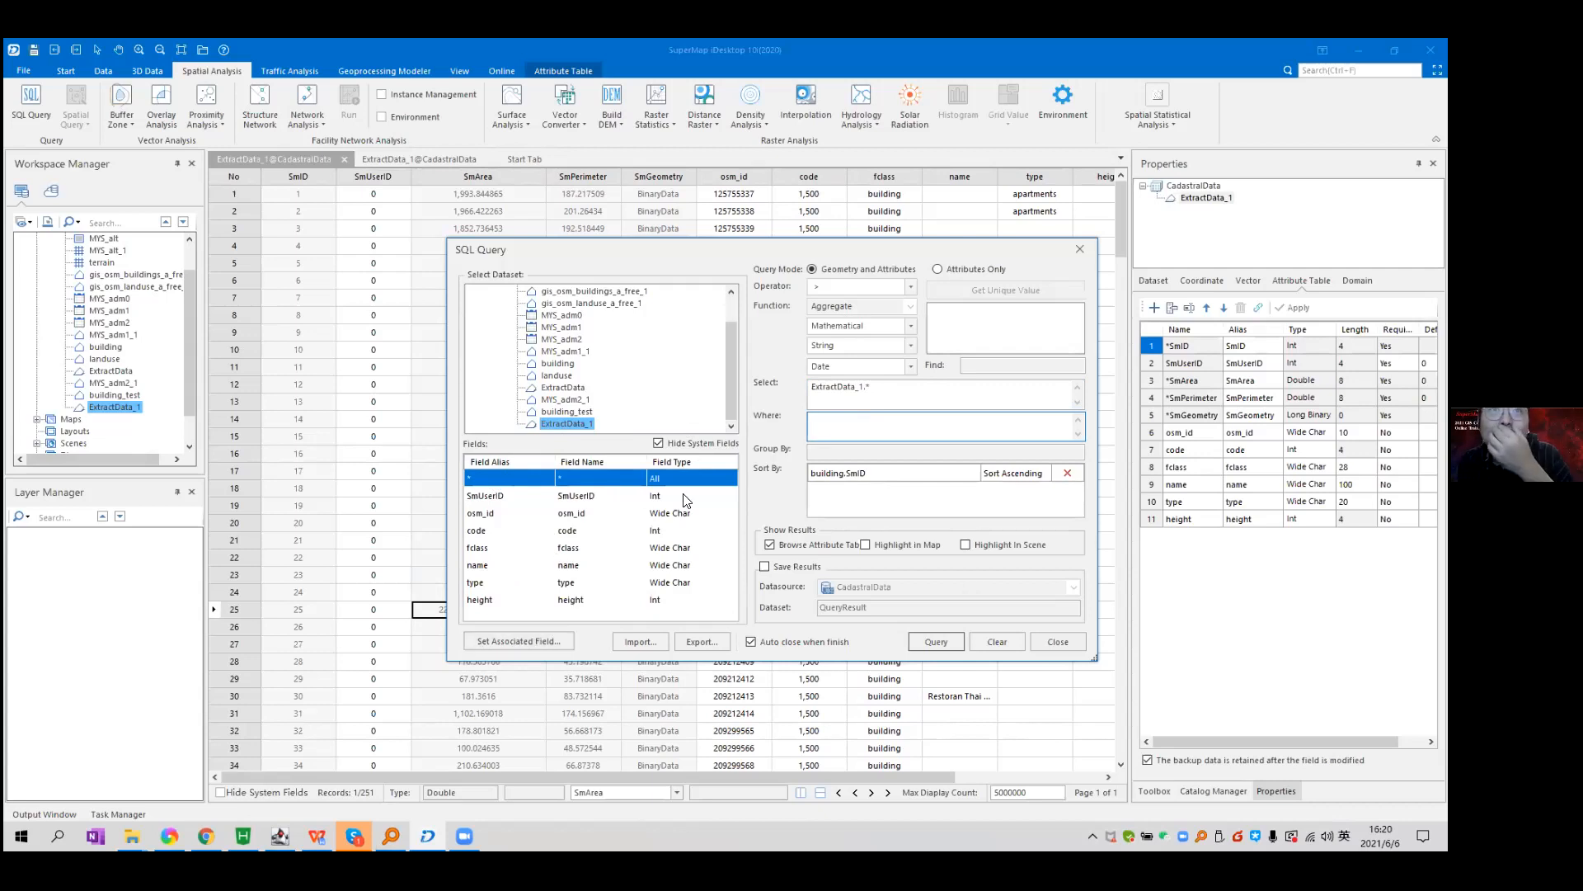
Build the where condition ExtractData_1.SmArea < 1000.
click(658, 444)
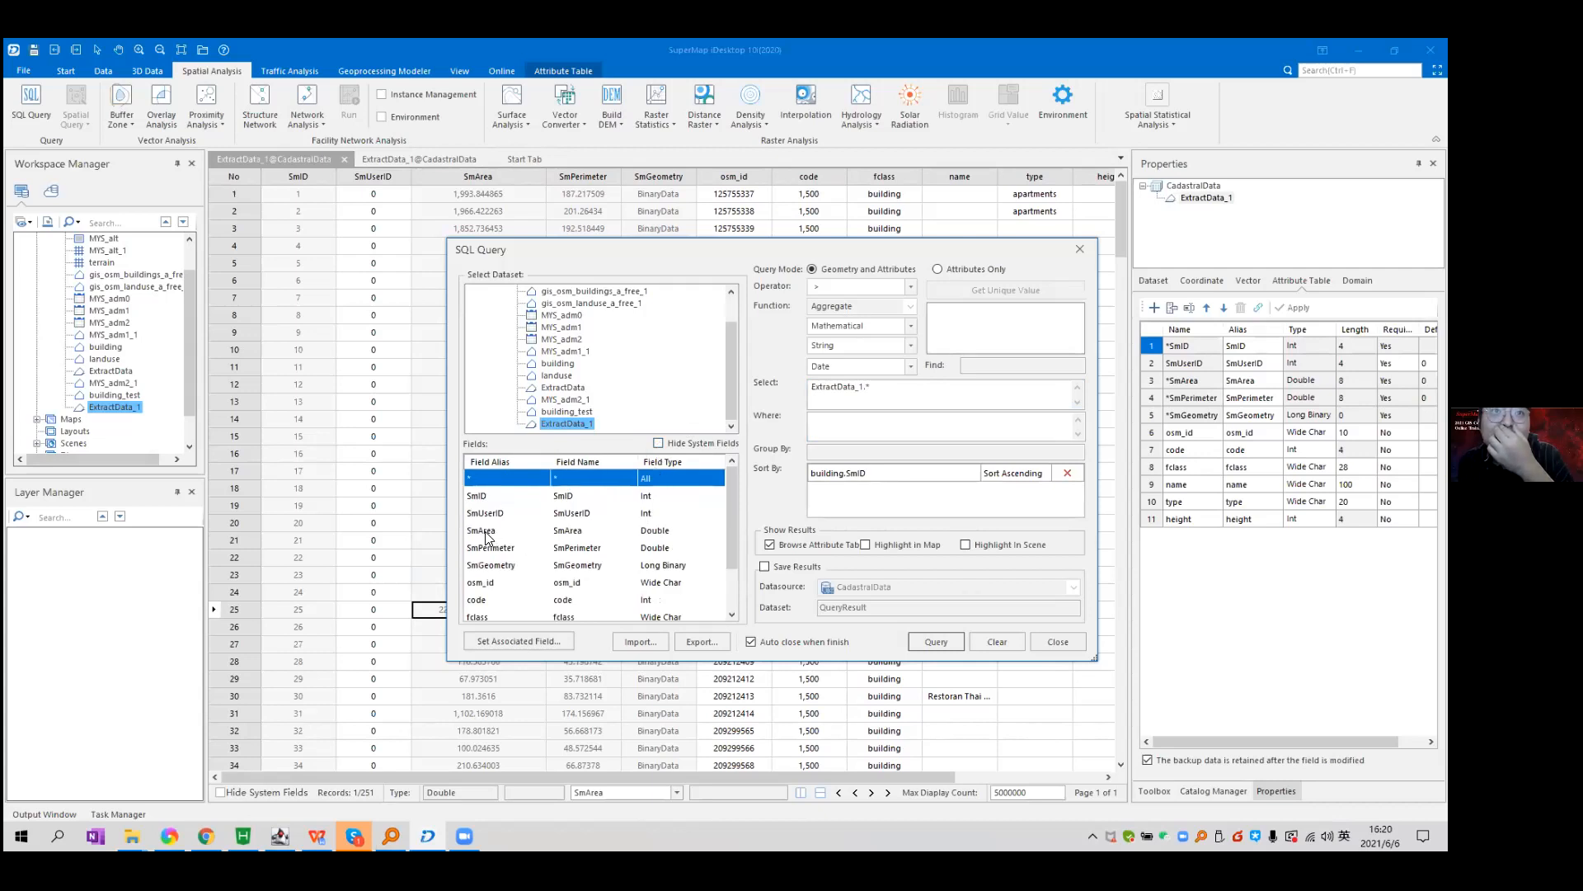
click(926, 415)
double_click(490, 530)
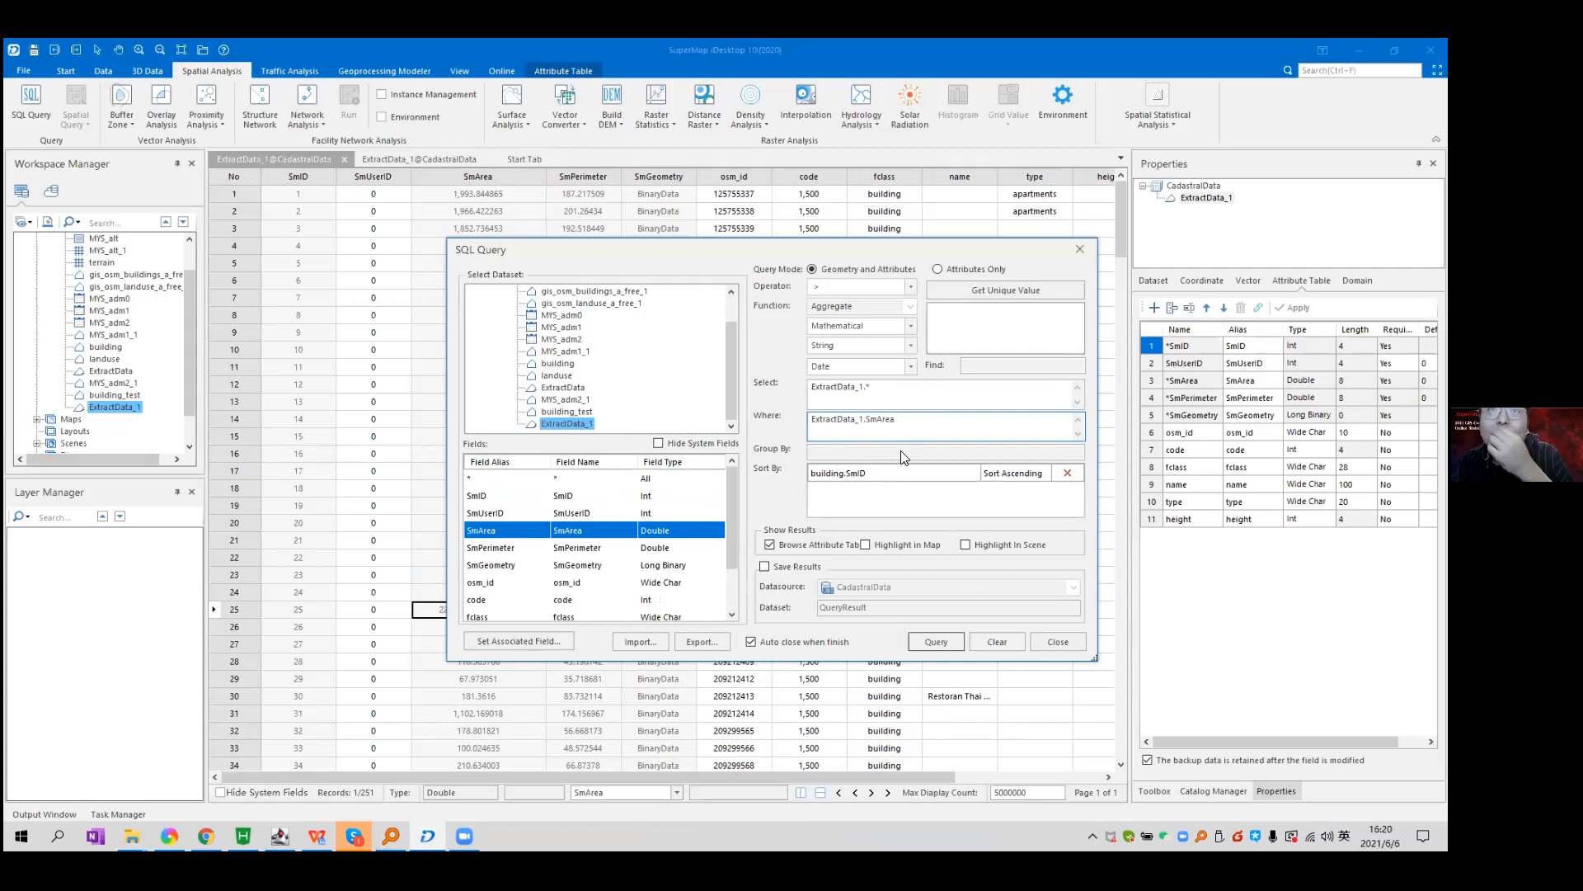
click(909, 287)
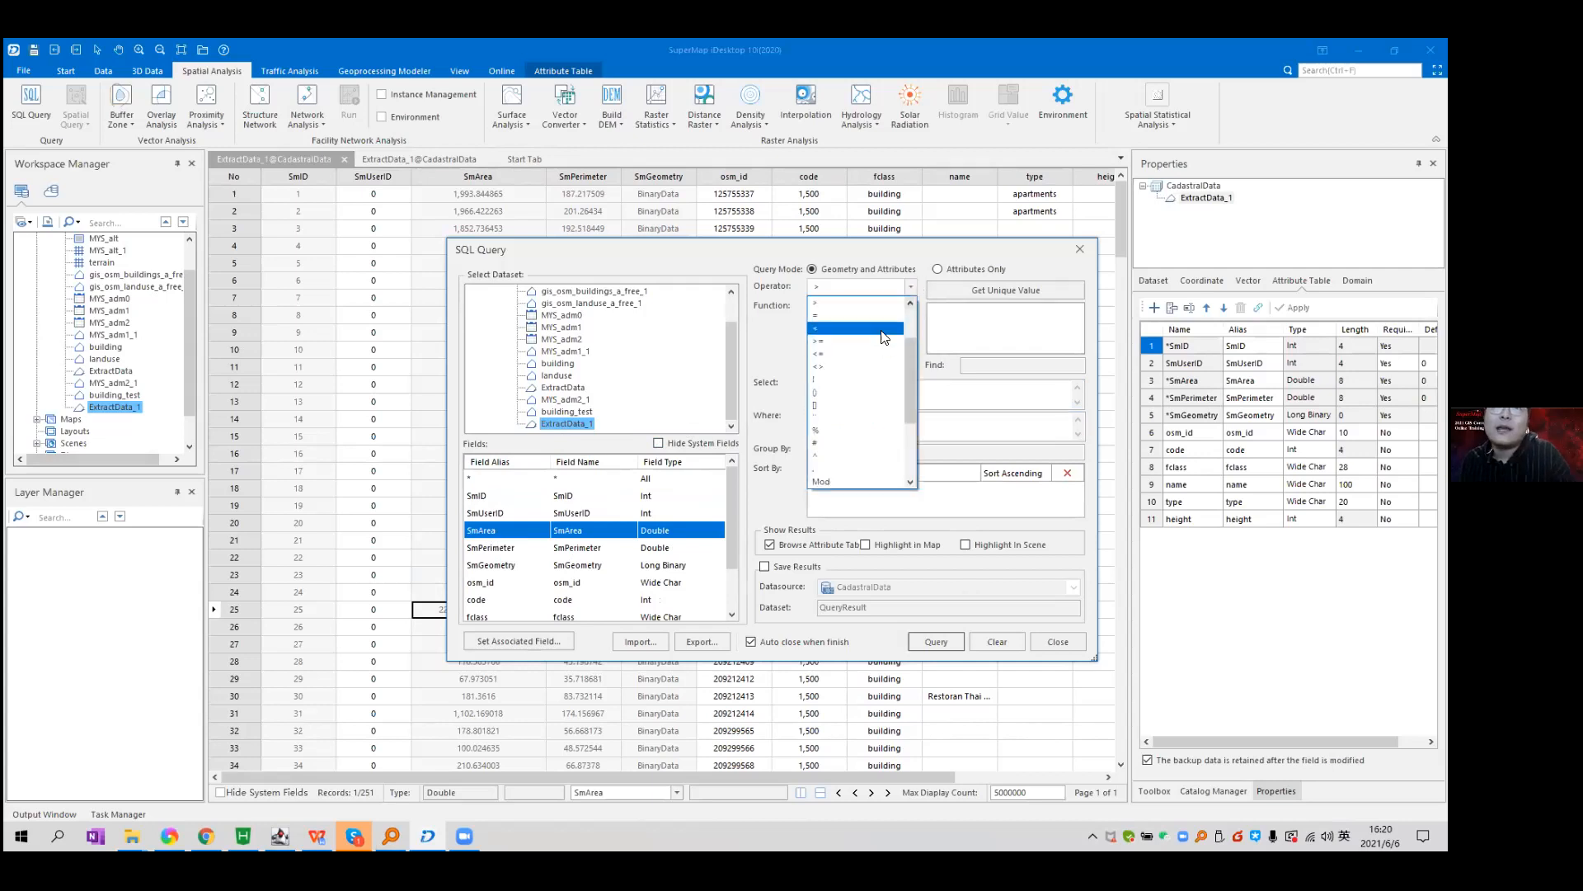
click(884, 333)
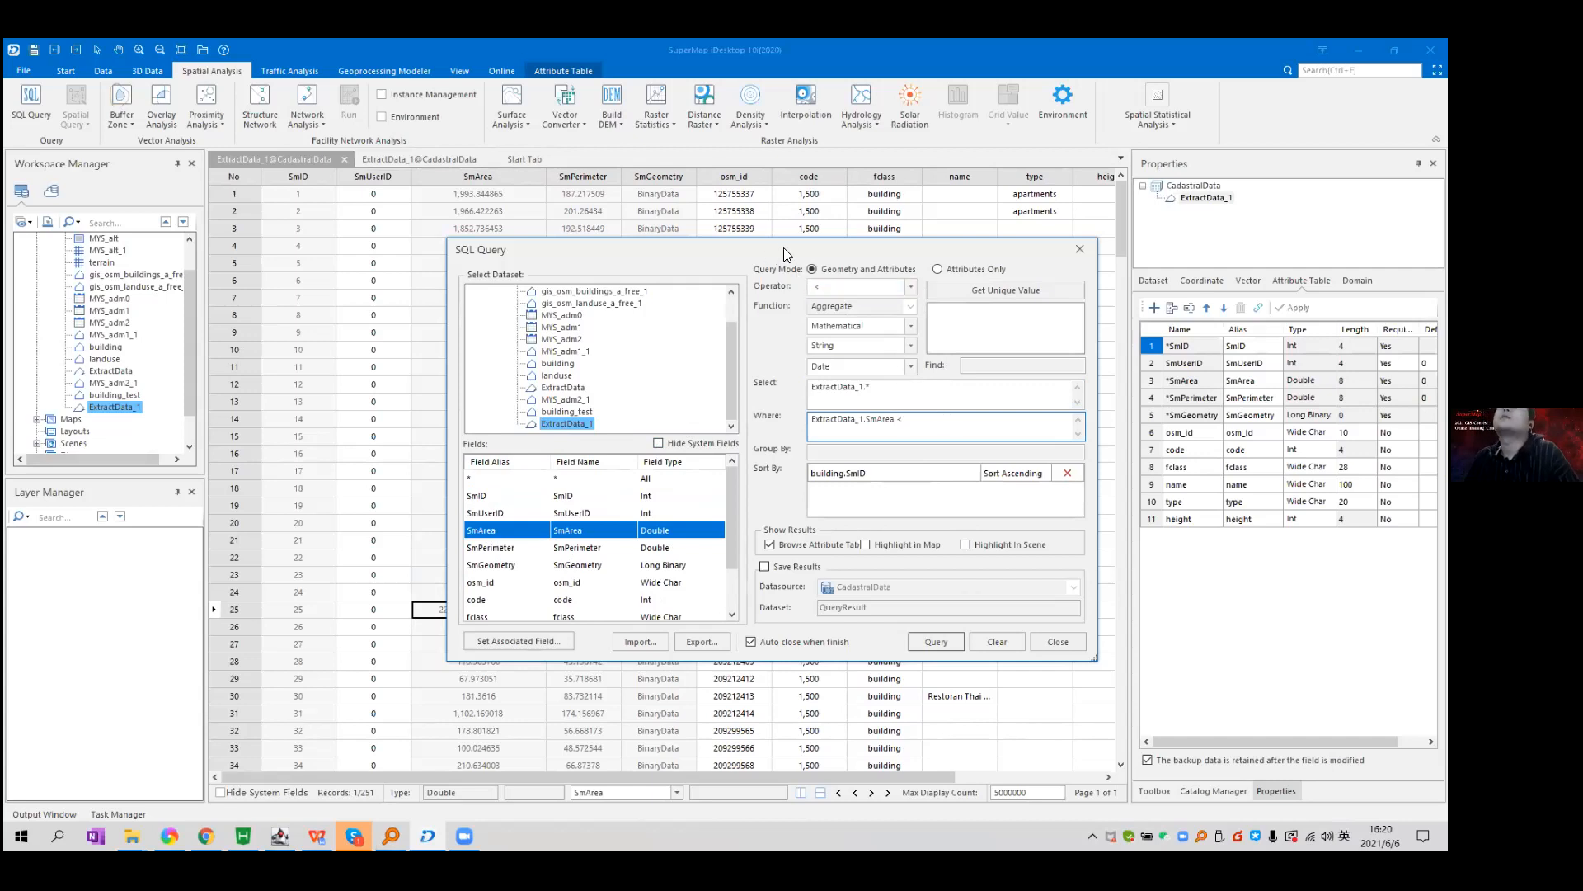
drag(784, 247, 913, 245)
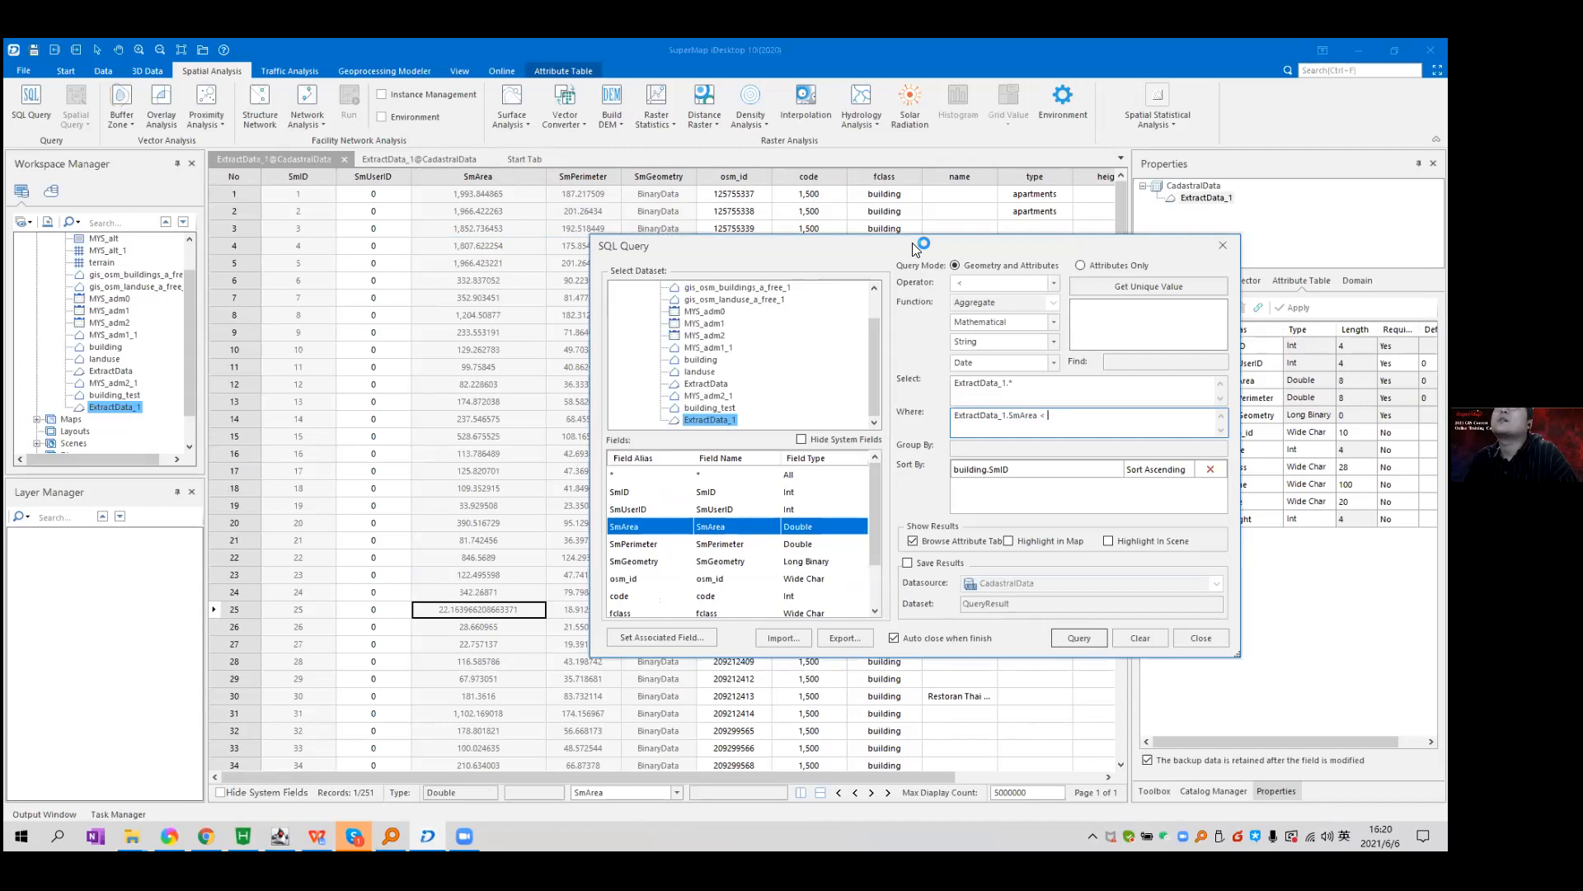
drag(906, 242, 868, 239)
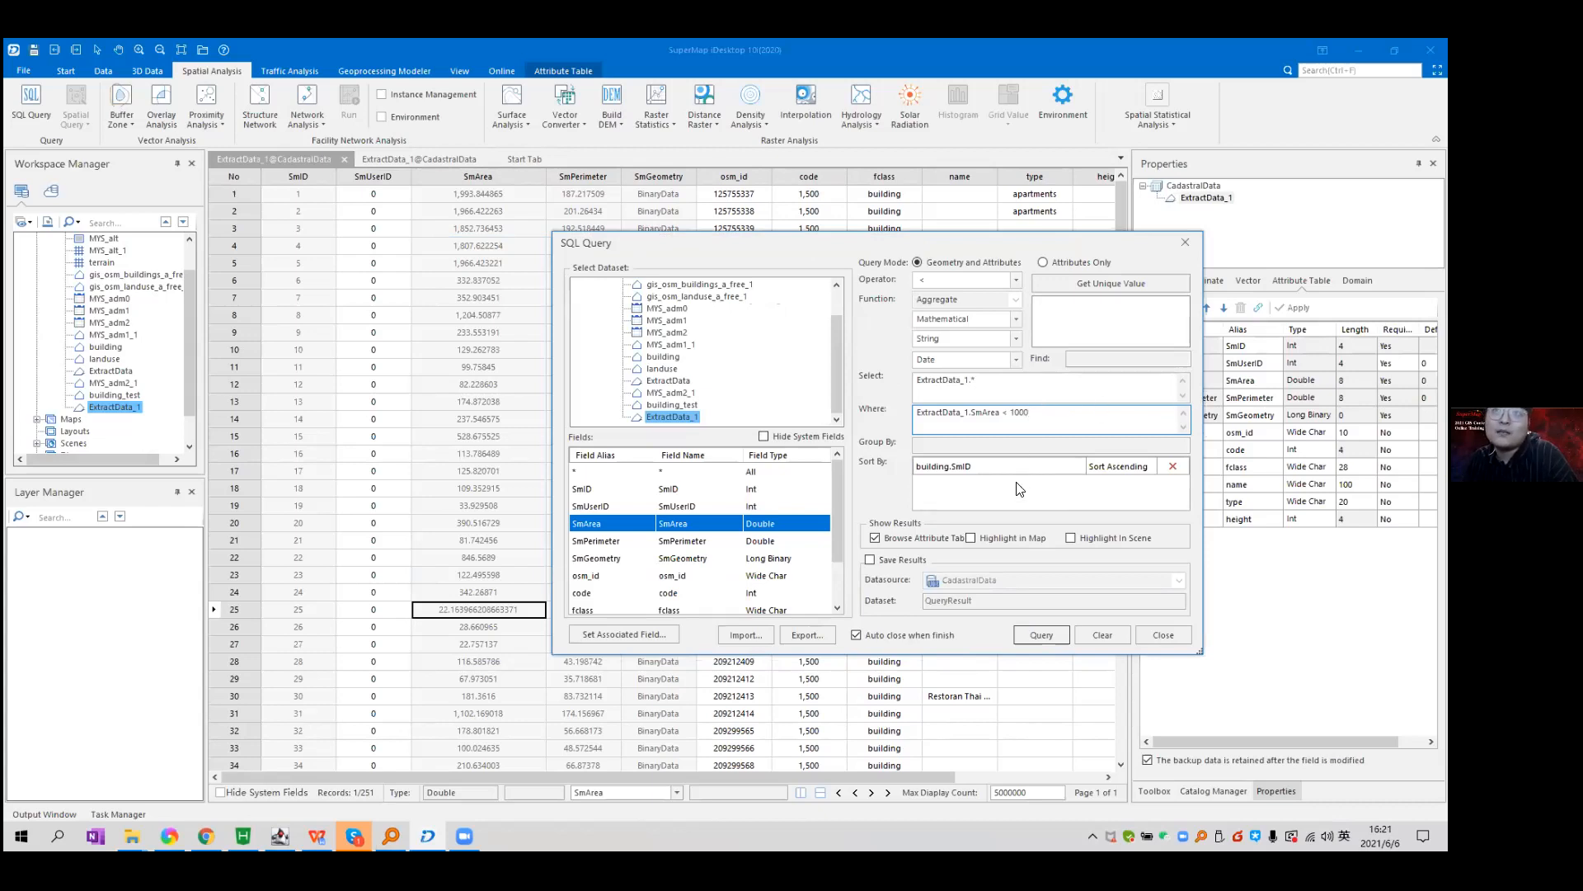
Remove the building.SmID sort order and run the area query.
click(1039, 635)
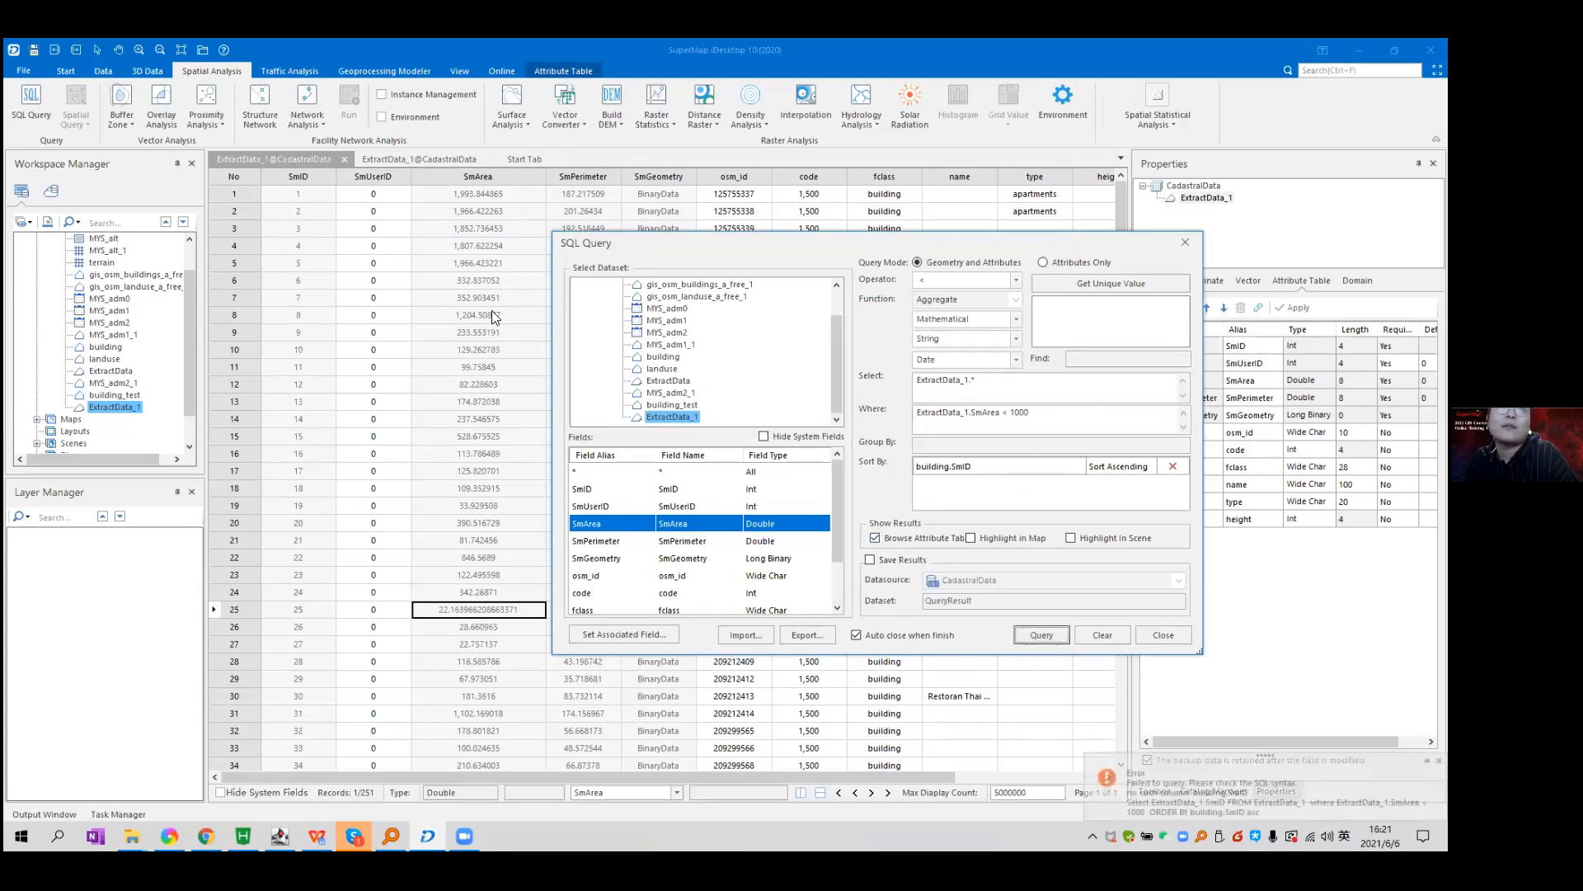
click(1041, 416)
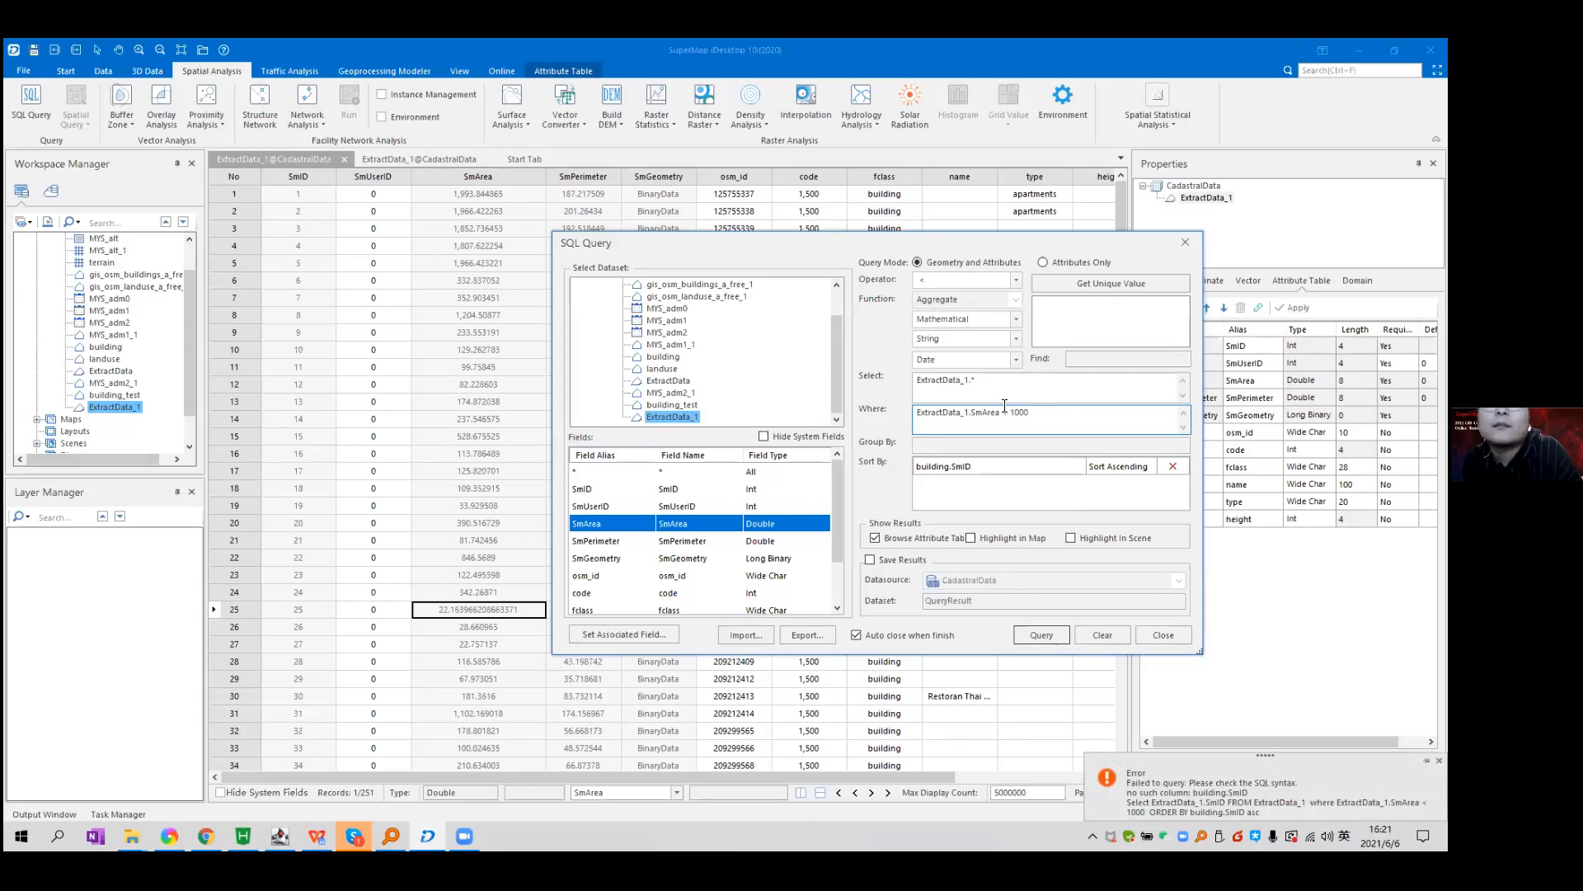
click(1173, 467)
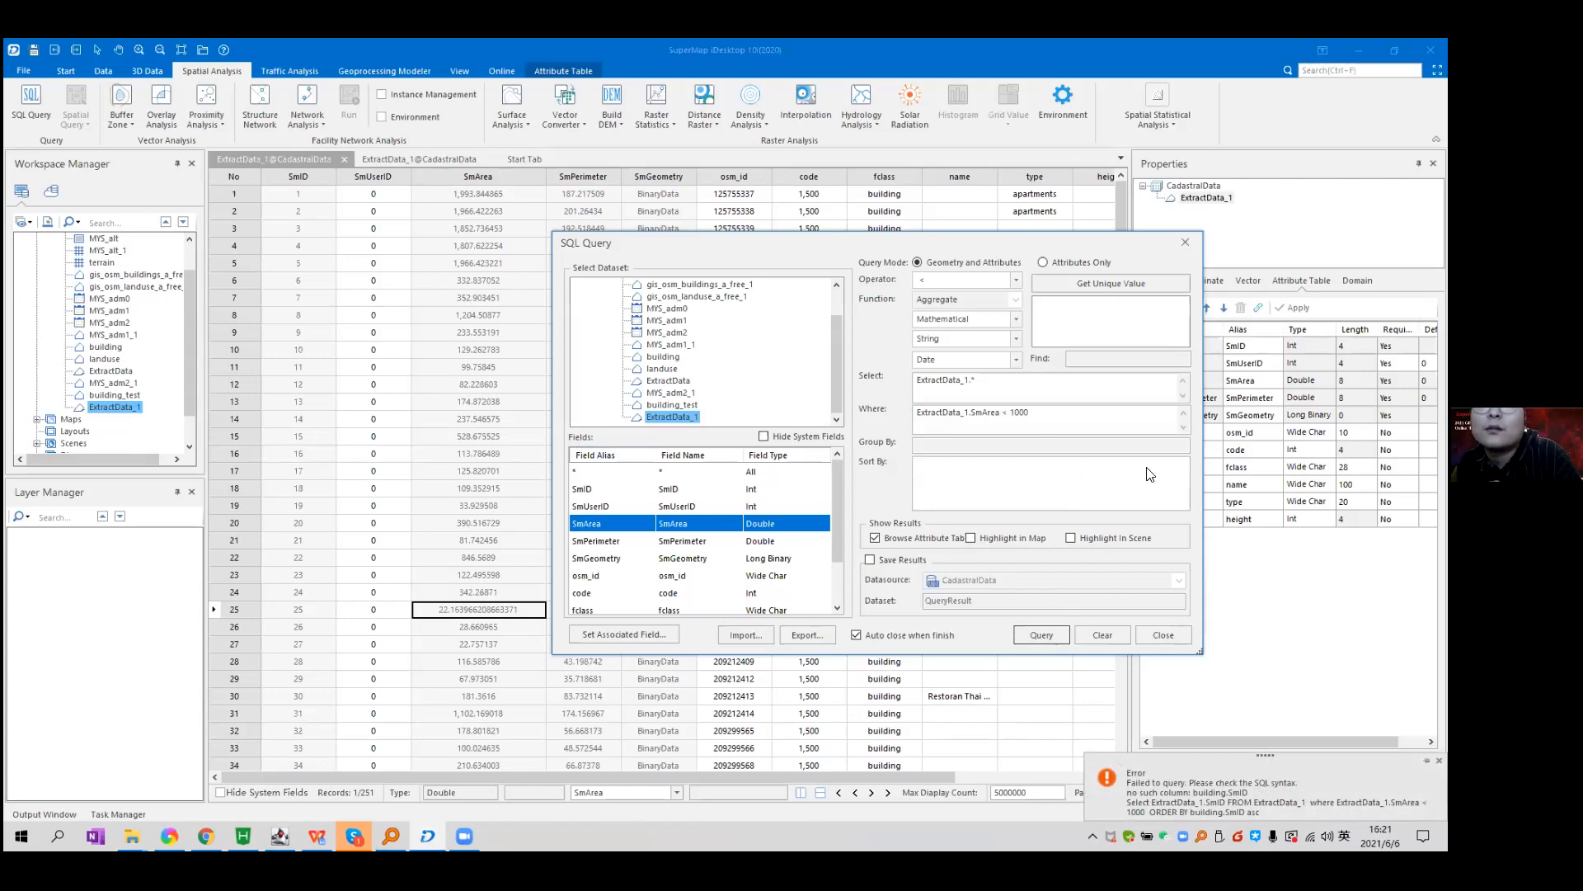
click(1042, 634)
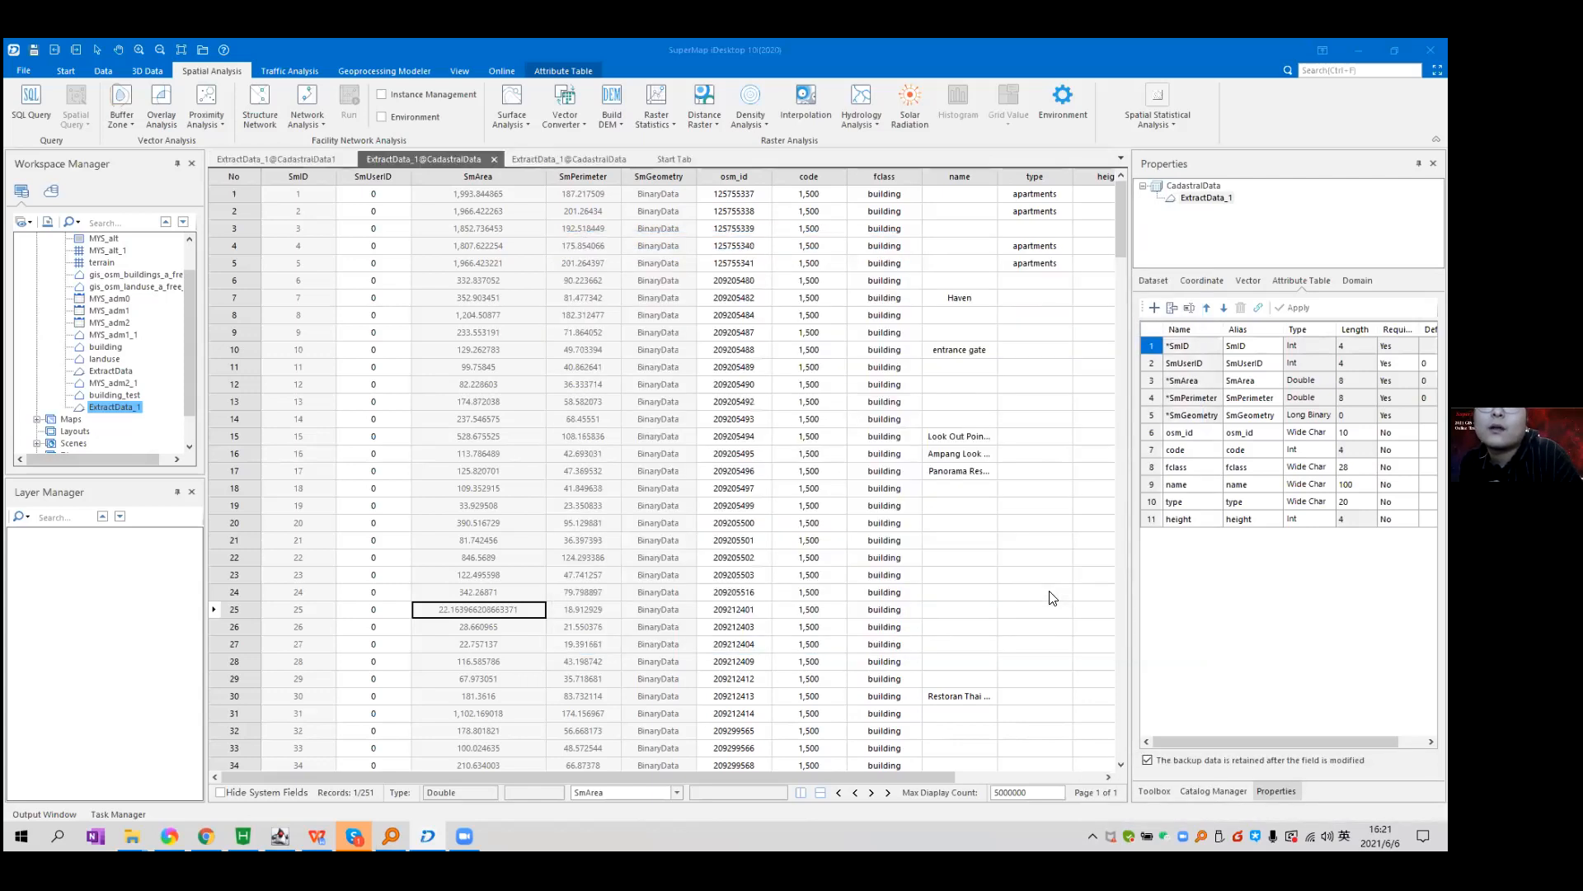
Switch to the 220-record query result tab and scroll through its records.
click(278, 153)
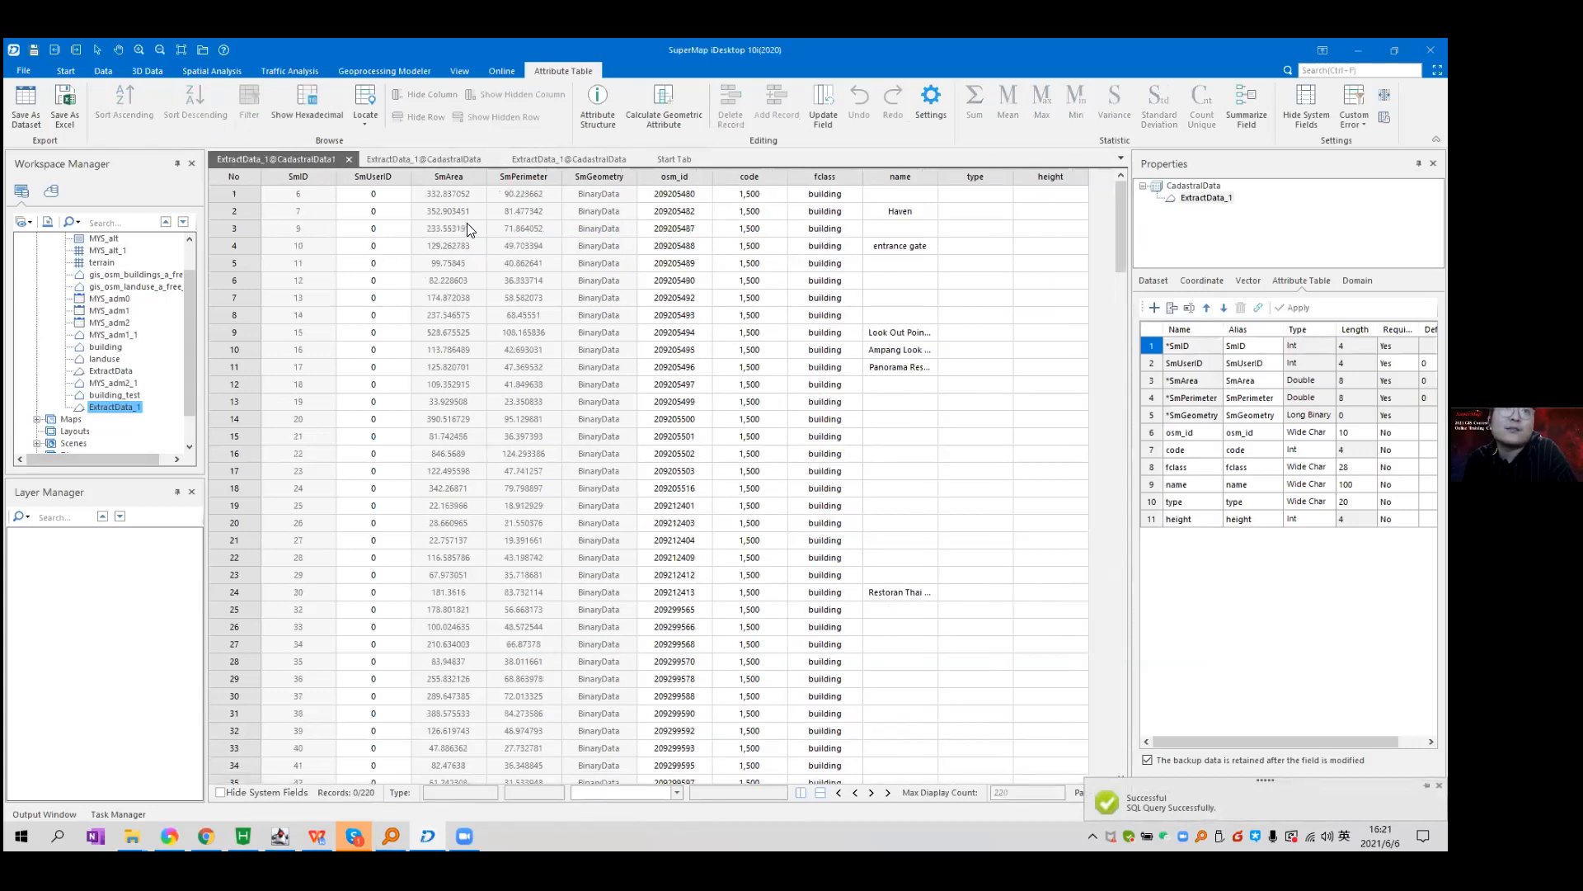
scroll(717, 430, down, 9)
scroll(1113, 299, down, 4)
drag(1117, 318, 1131, 697)
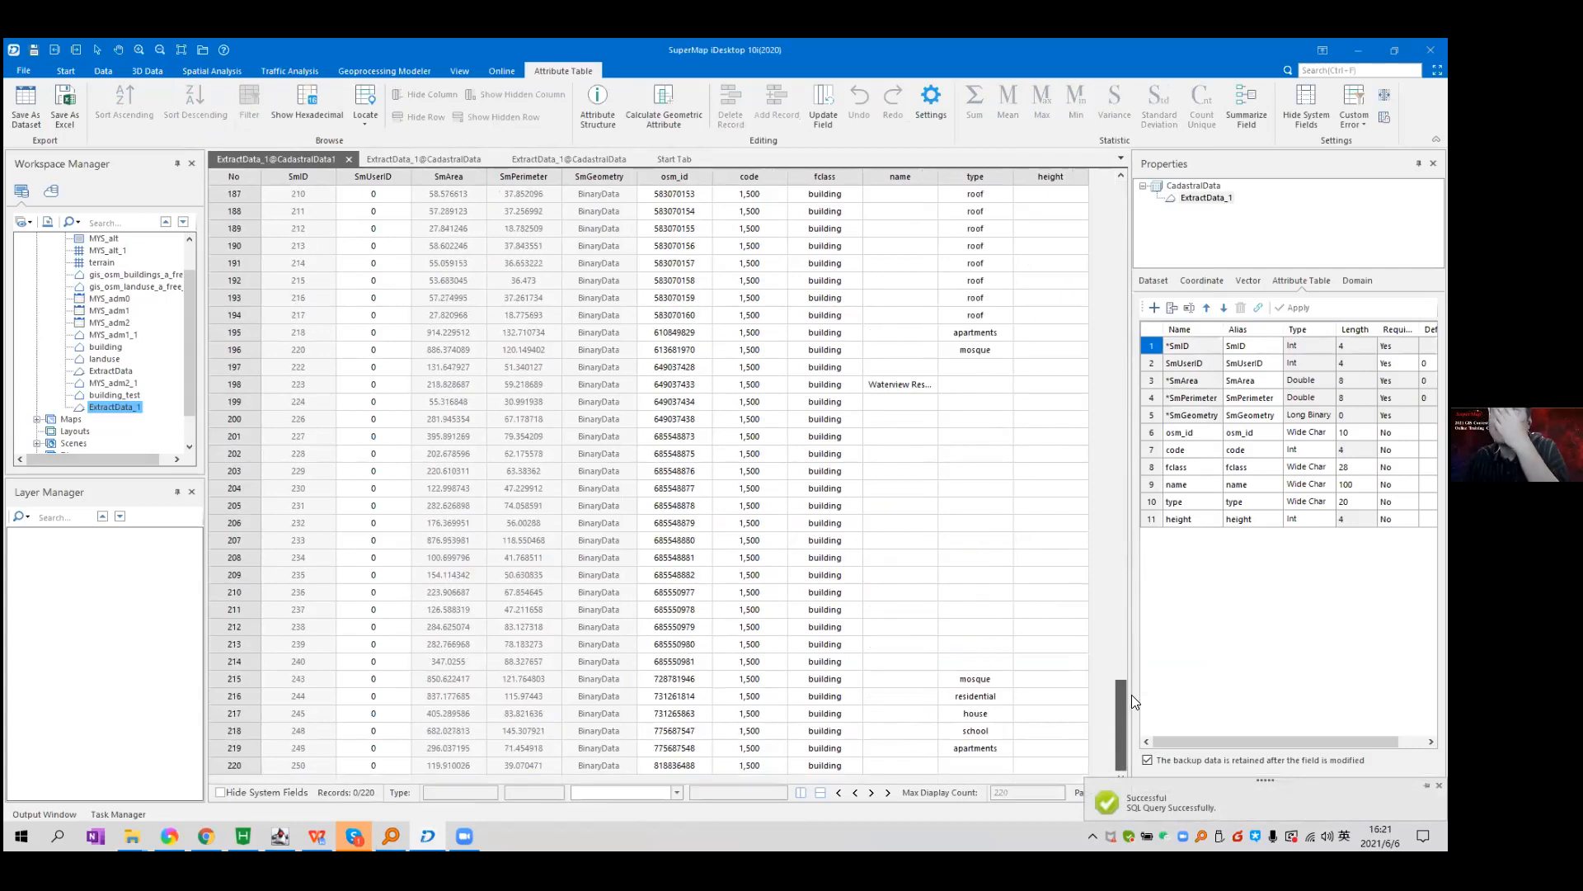
drag(1132, 694, 1076, 175)
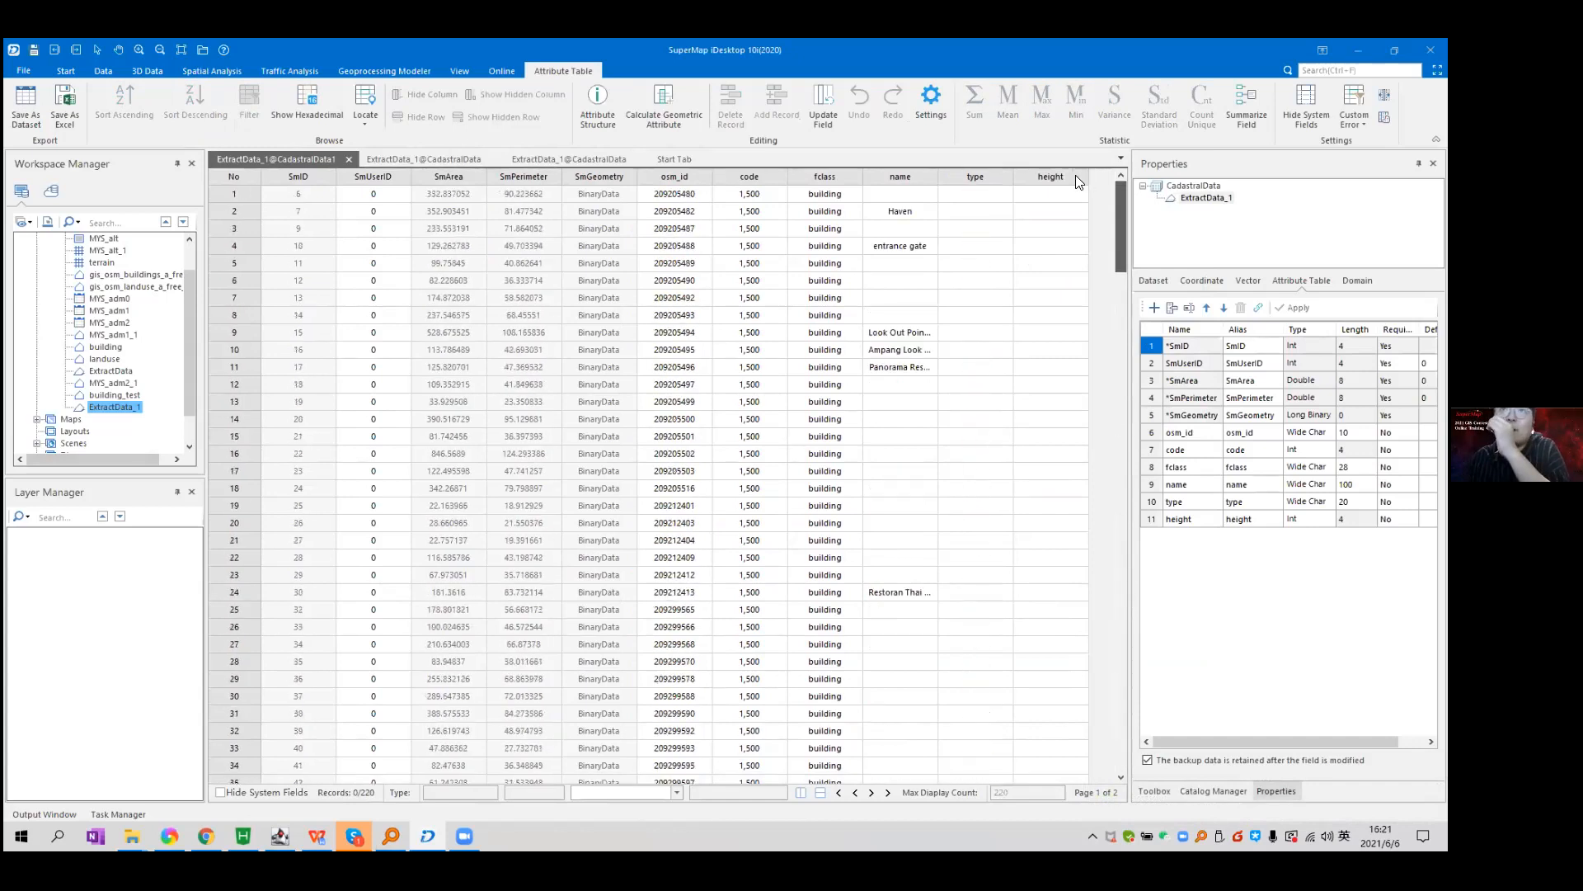
Choose Update Field for the result table's height column.
click(1051, 173)
right_click(1050, 172)
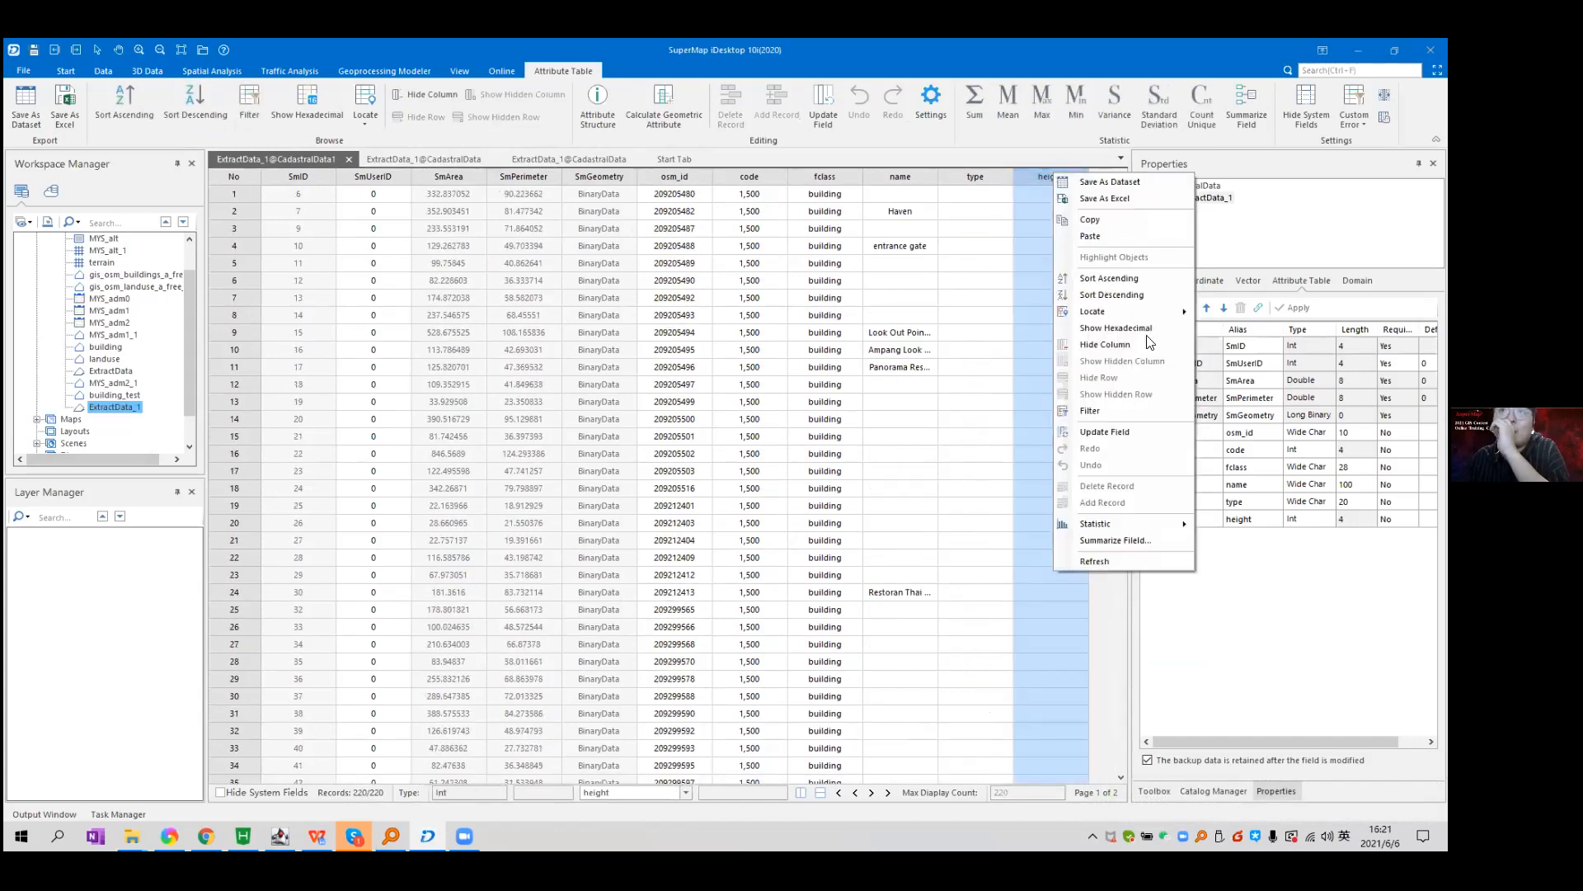
click(1031, 180)
right_click(1030, 180)
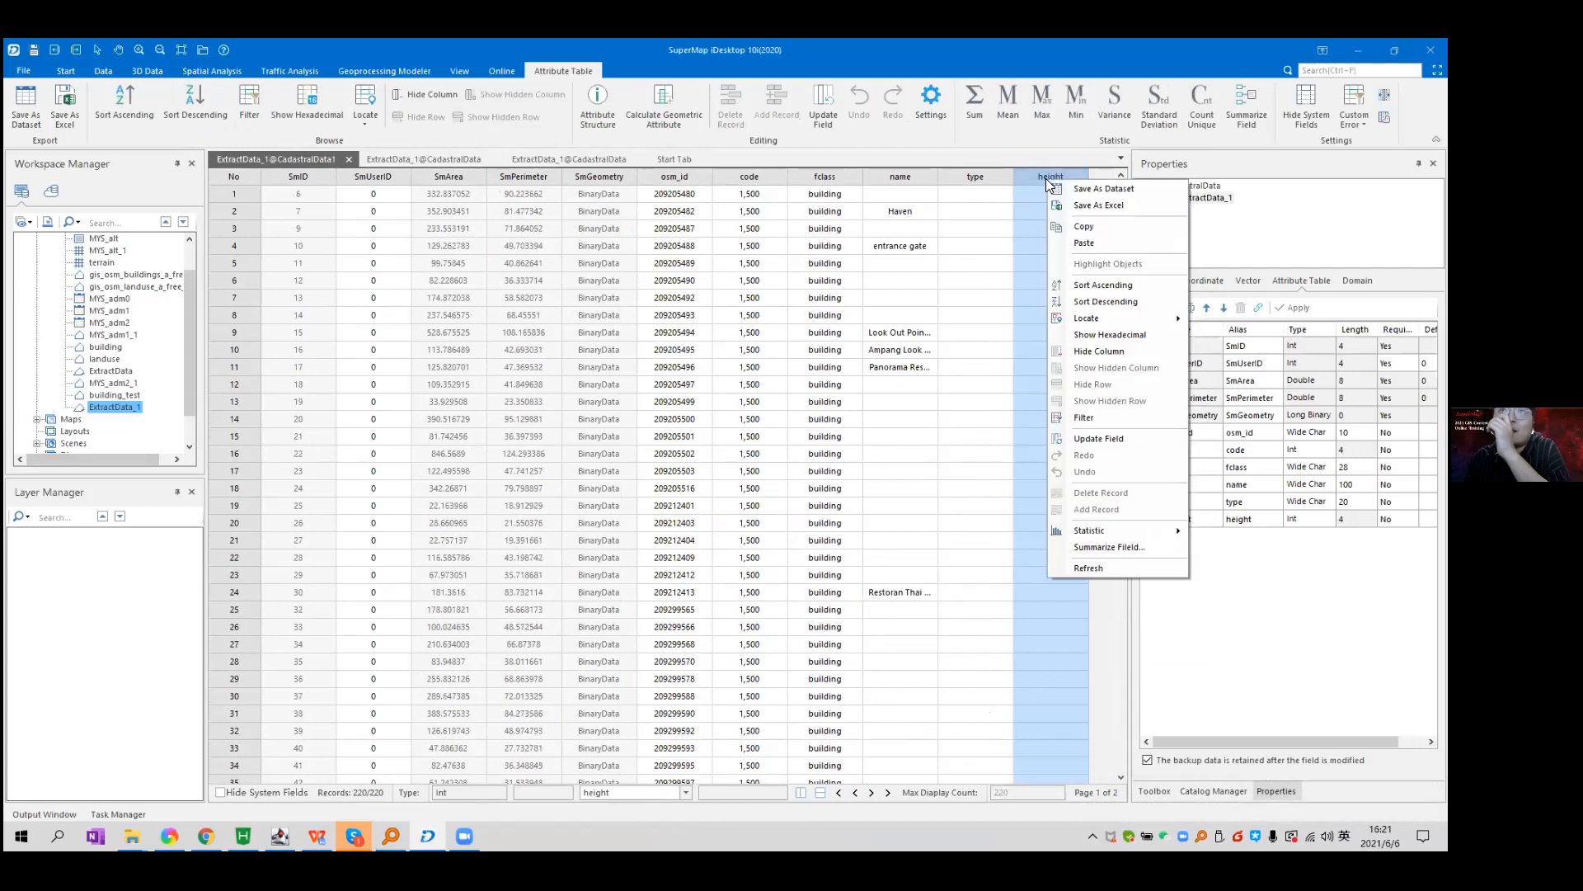
click(1128, 437)
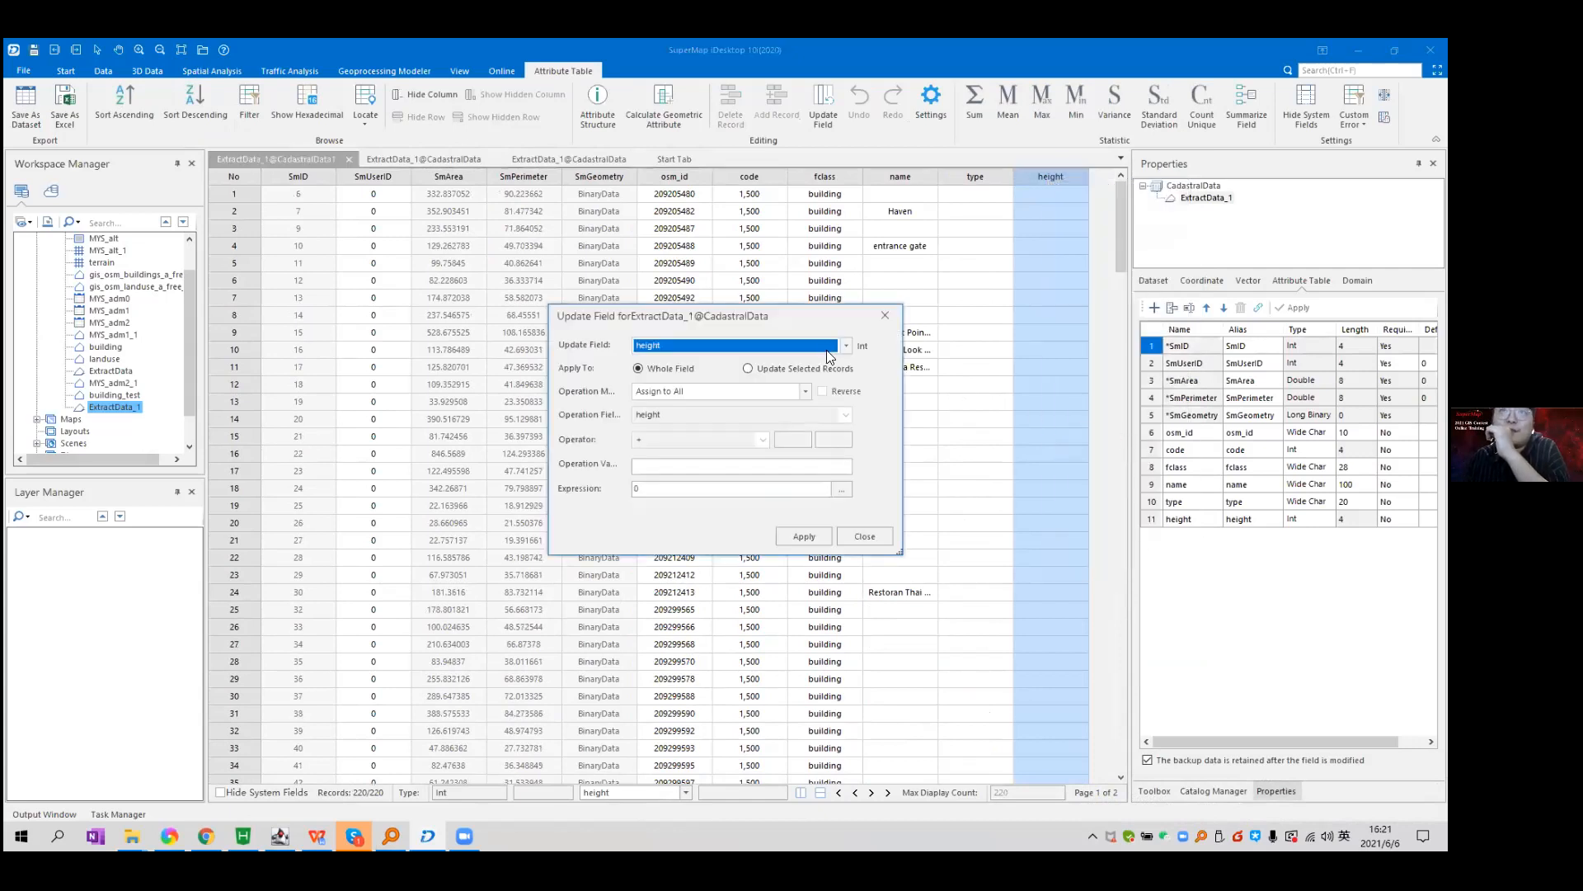
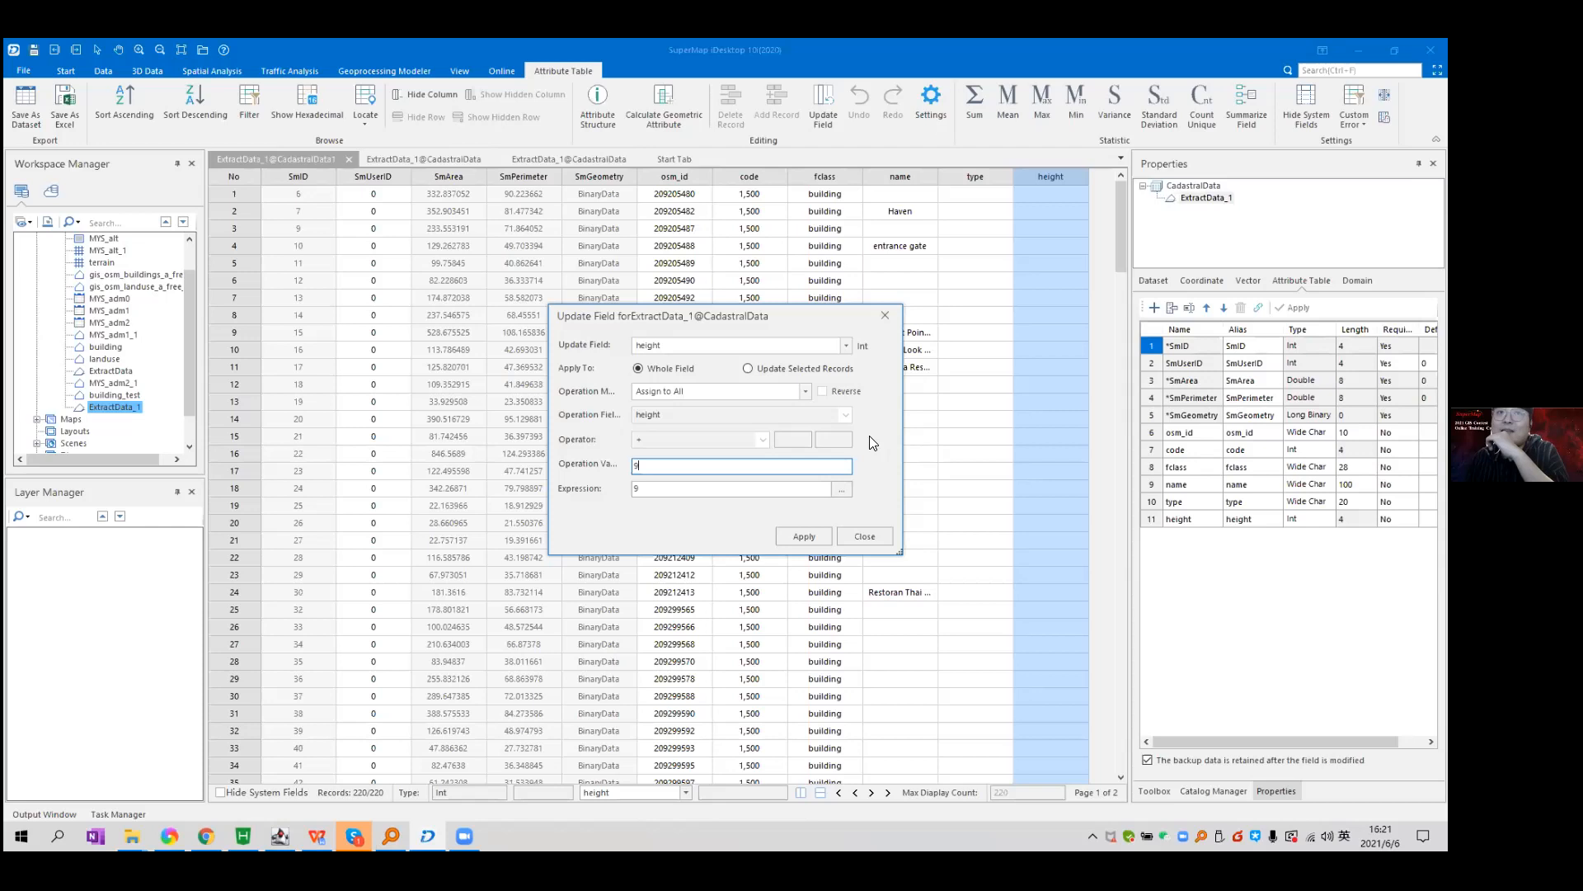
Apply the value 9 to every record's height field, then close the Update Field dialog.
click(811, 533)
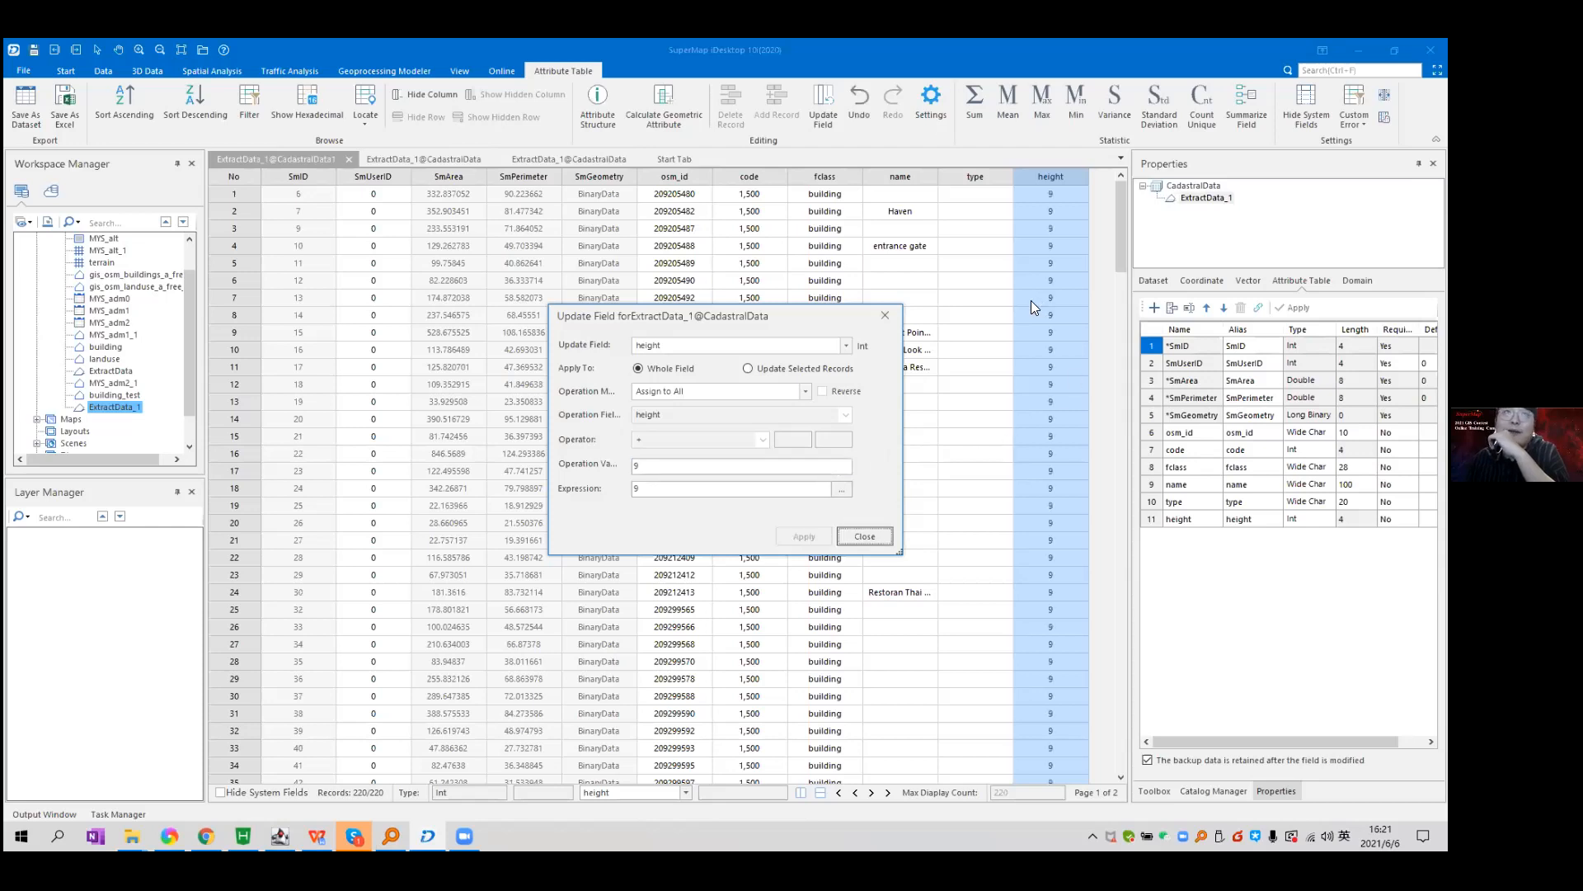
click(866, 533)
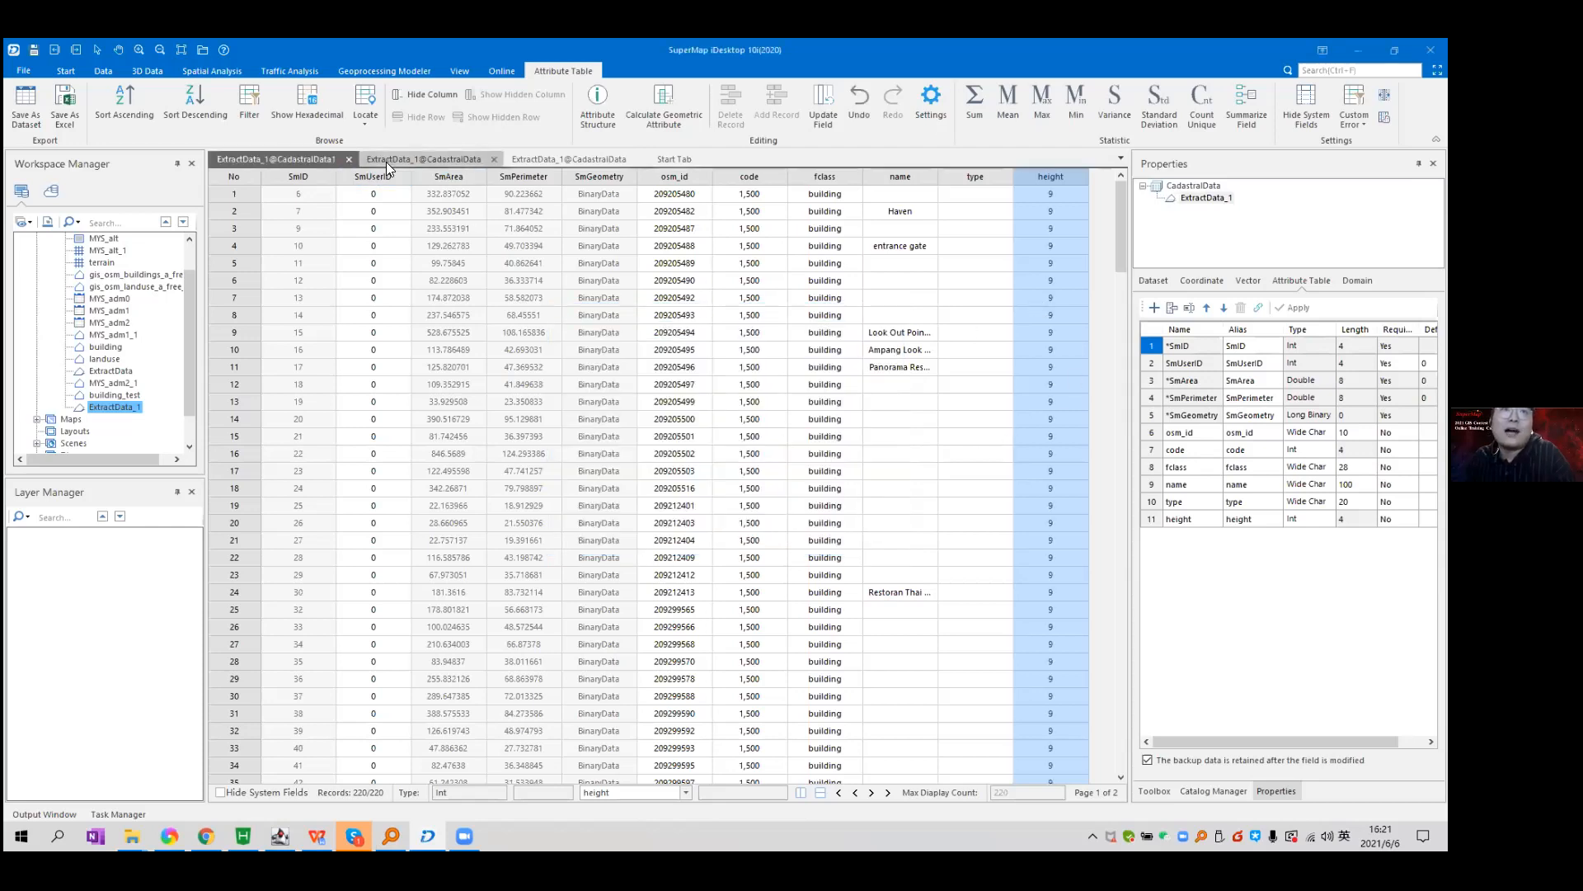
Switch to the full 251-record ExtractData_1 table, scroll through it, and select the first five records.
click(386, 162)
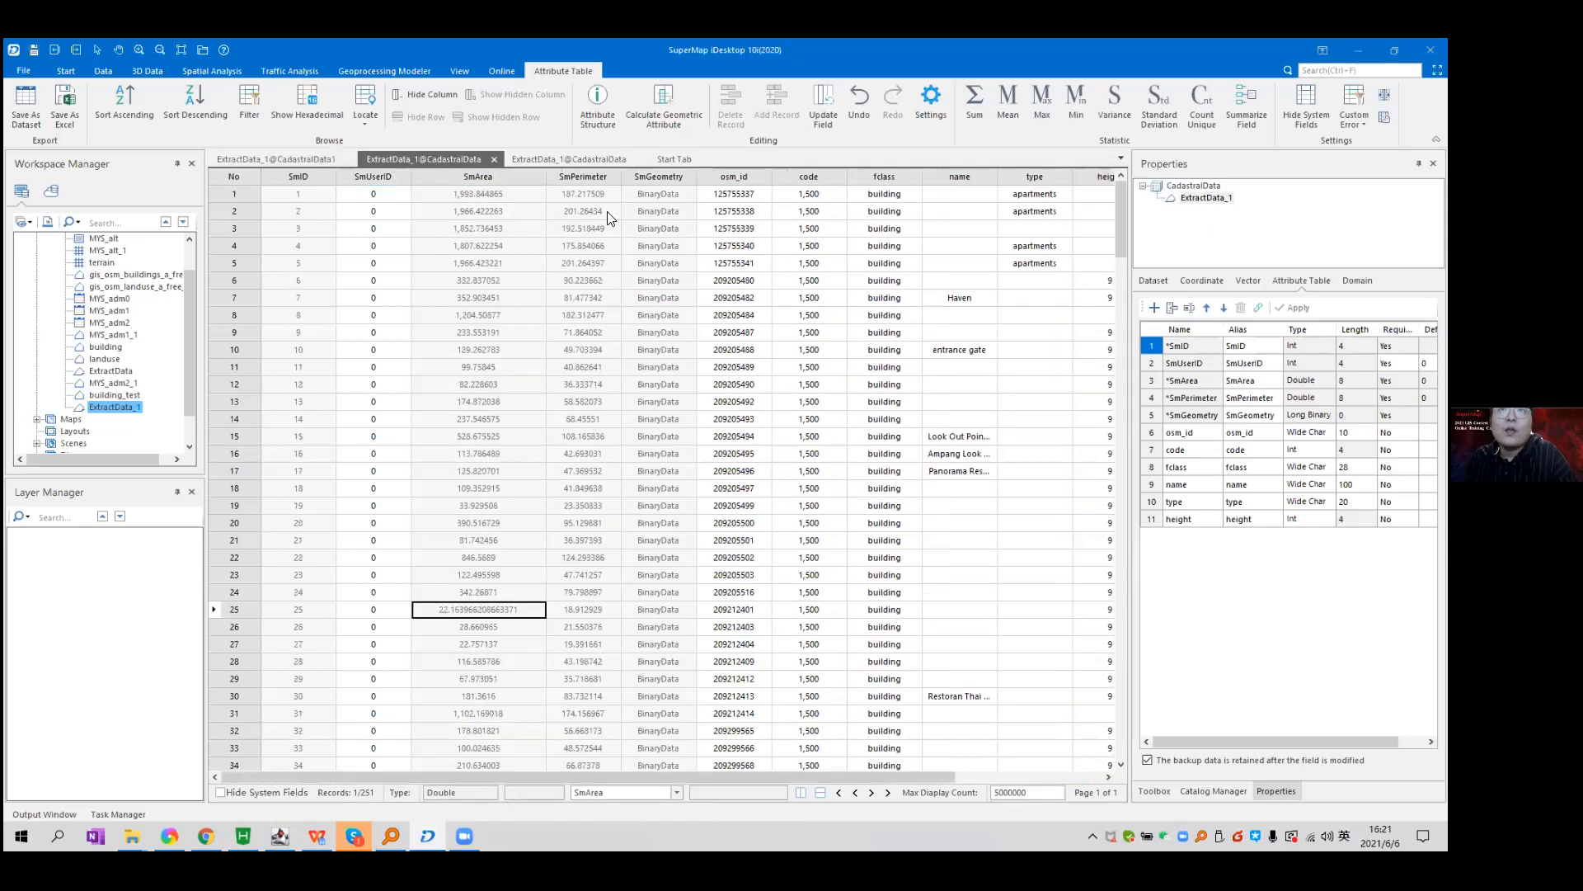
drag(572, 771, 696, 771)
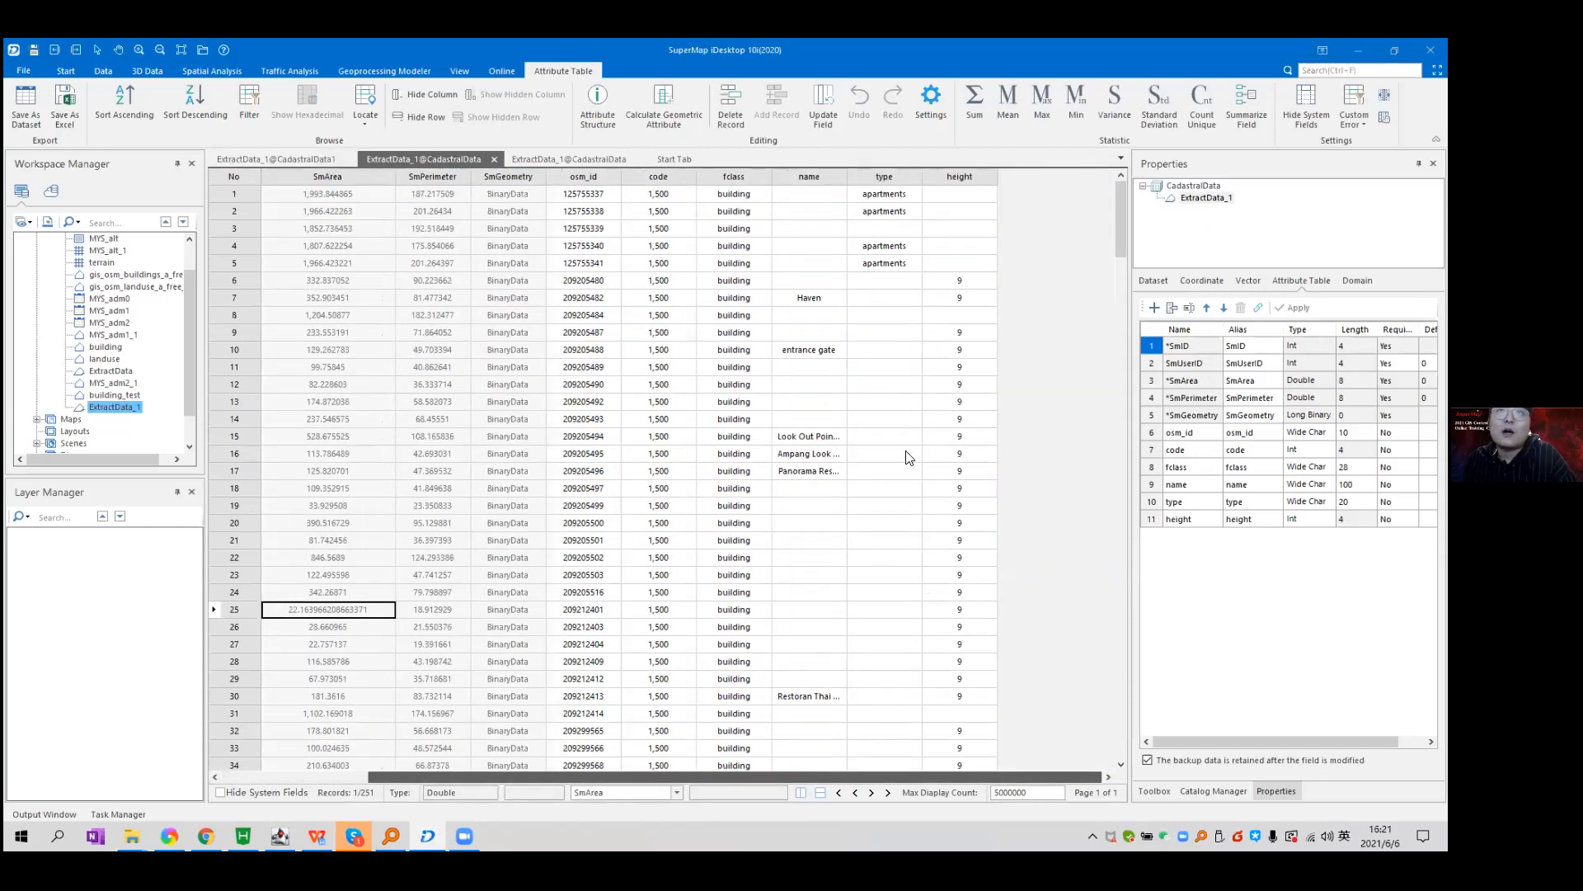
drag(1124, 220, 1095, 711)
scroll(1095, 710, down, 9)
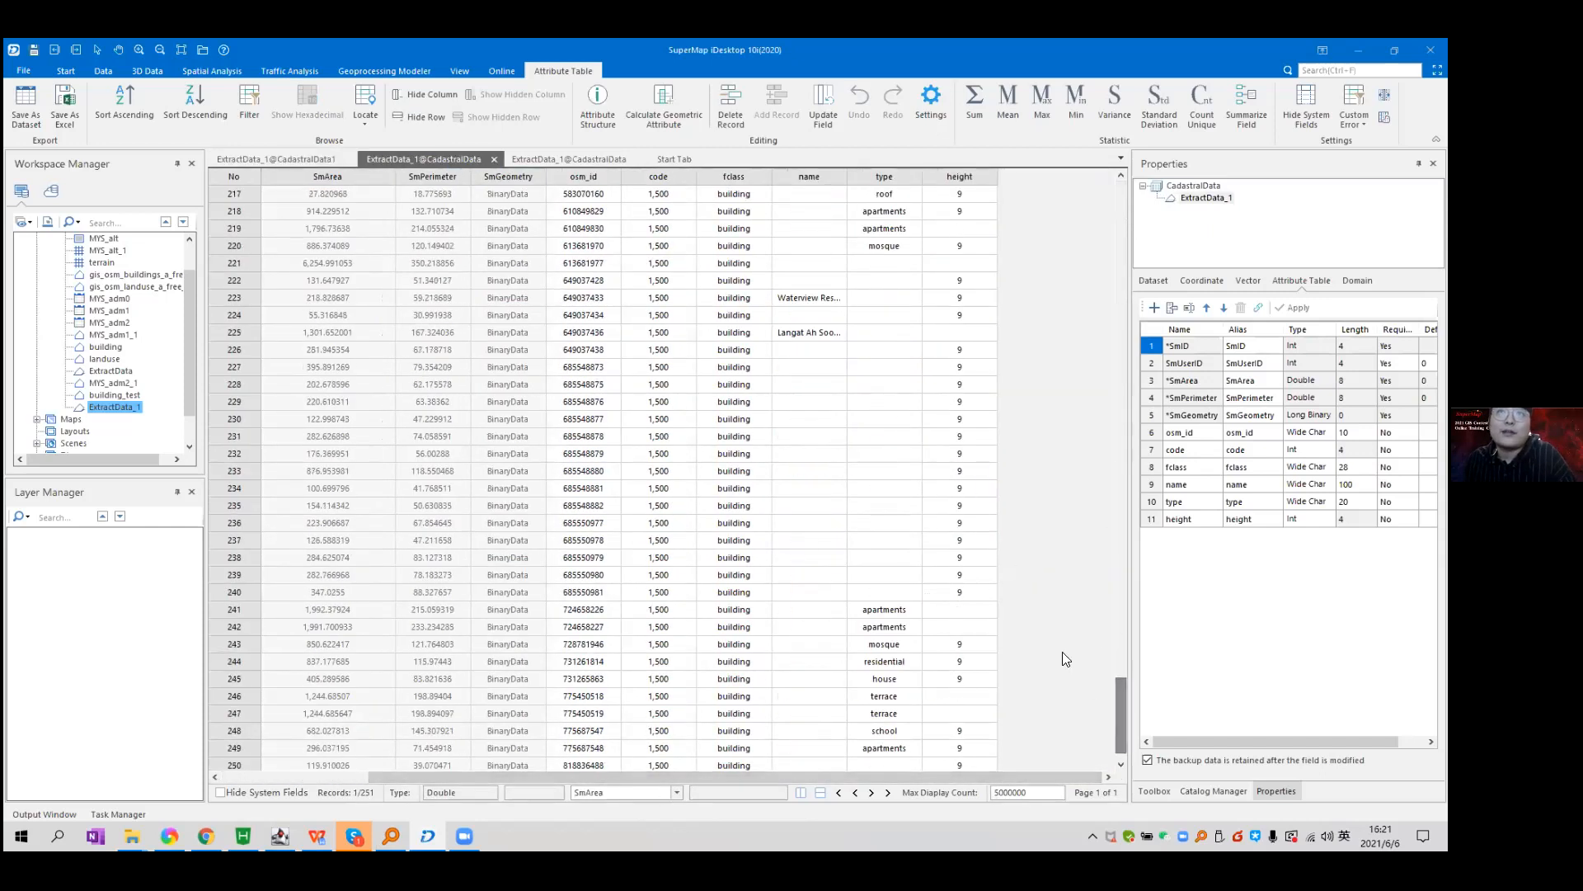
drag(1120, 709, 1120, 211)
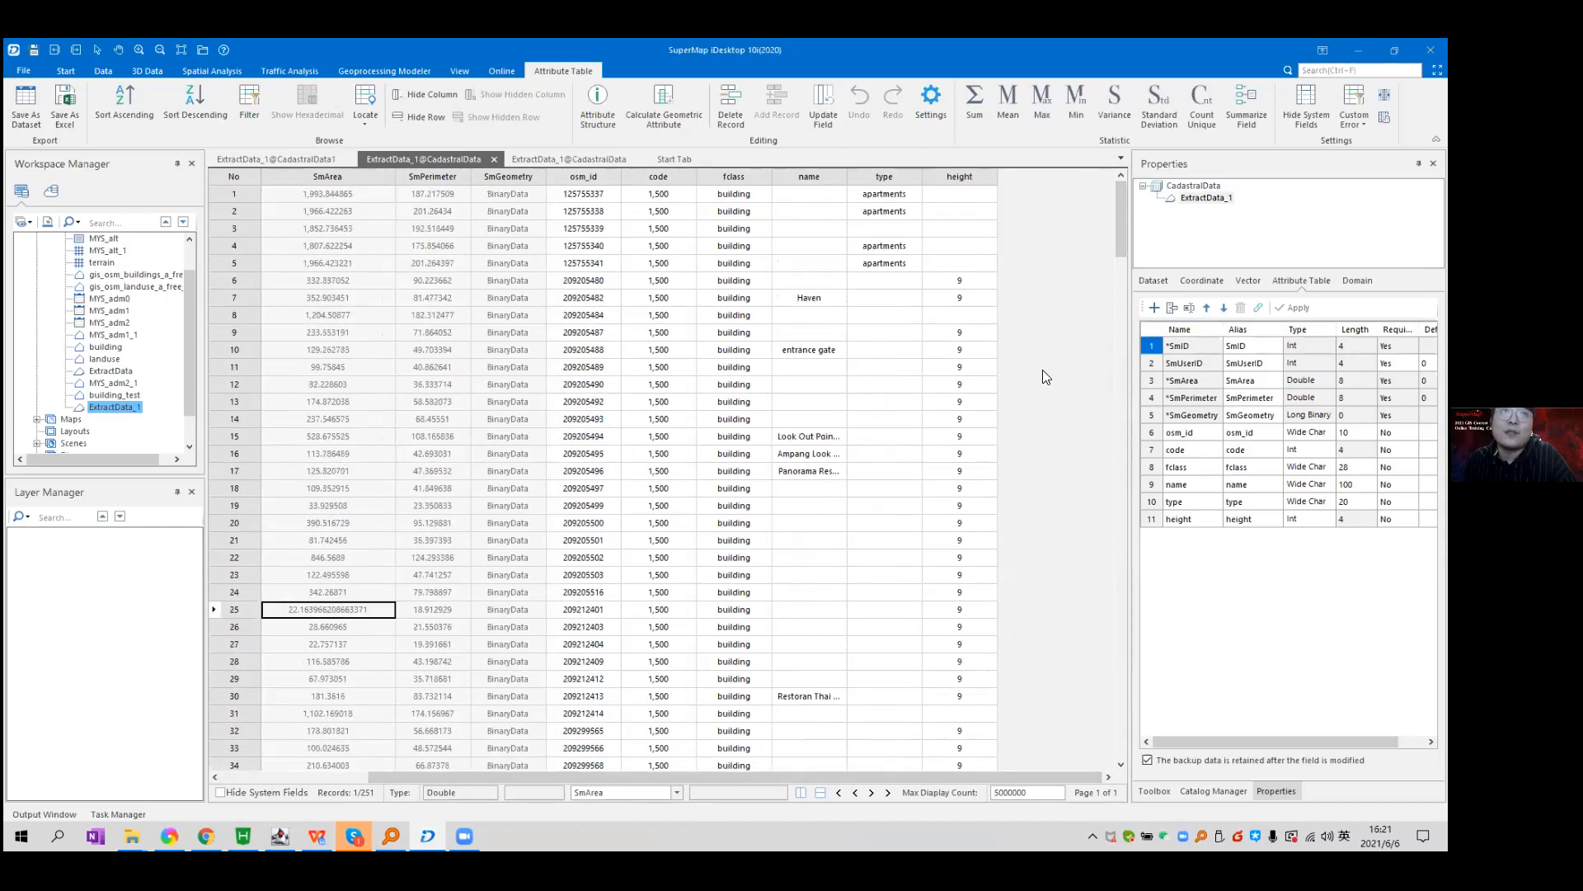
drag(364, 198, 941, 264)
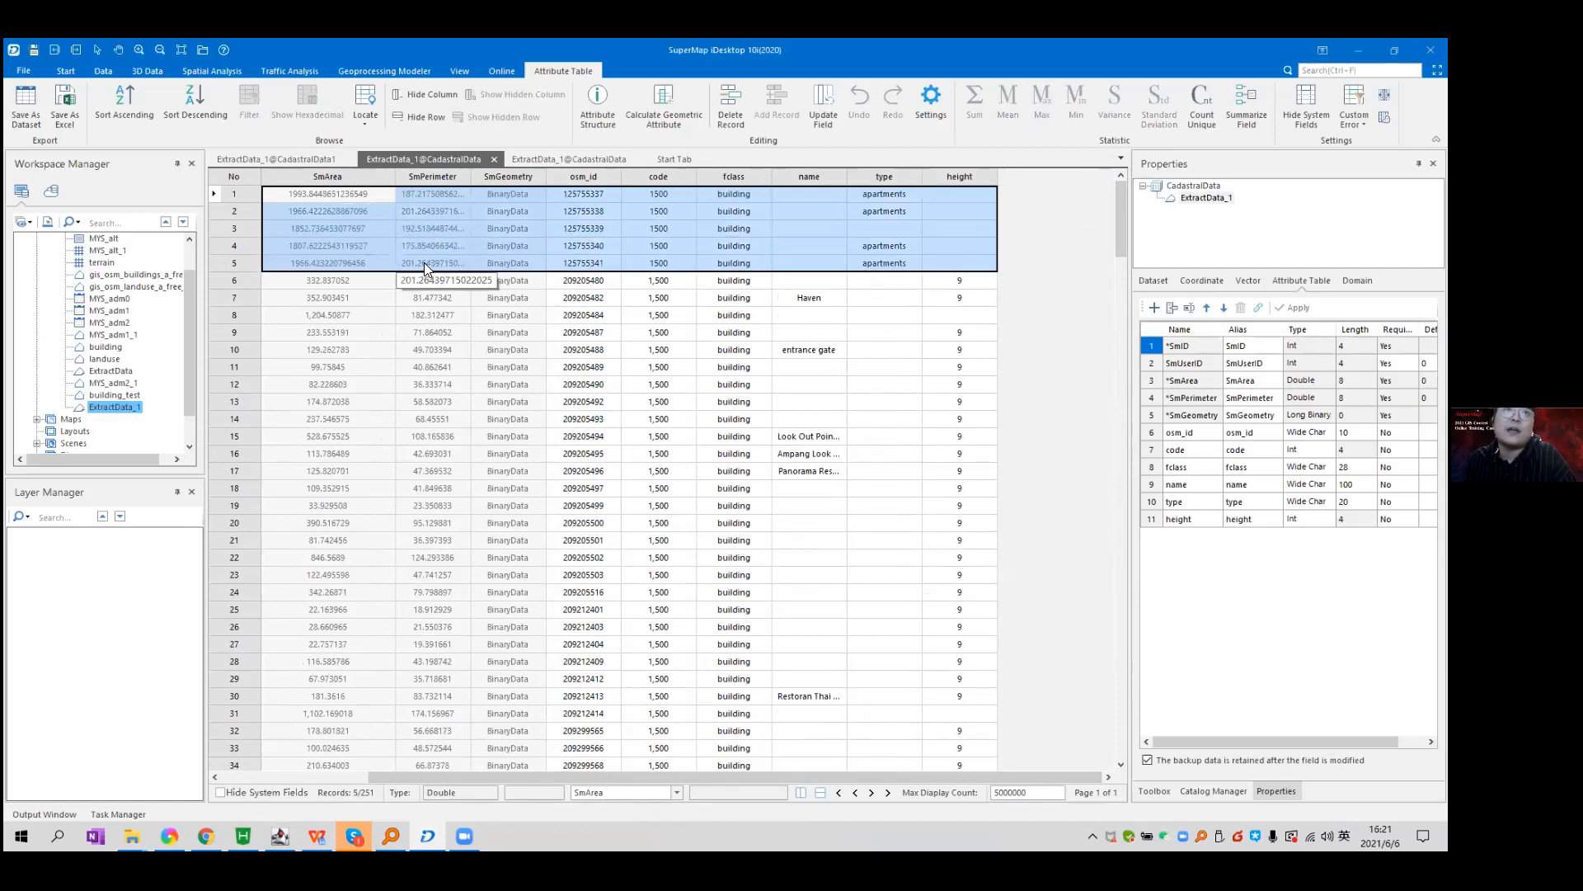
Check the empty height cells in rows 8 and 31 and select the height column.
click(946, 315)
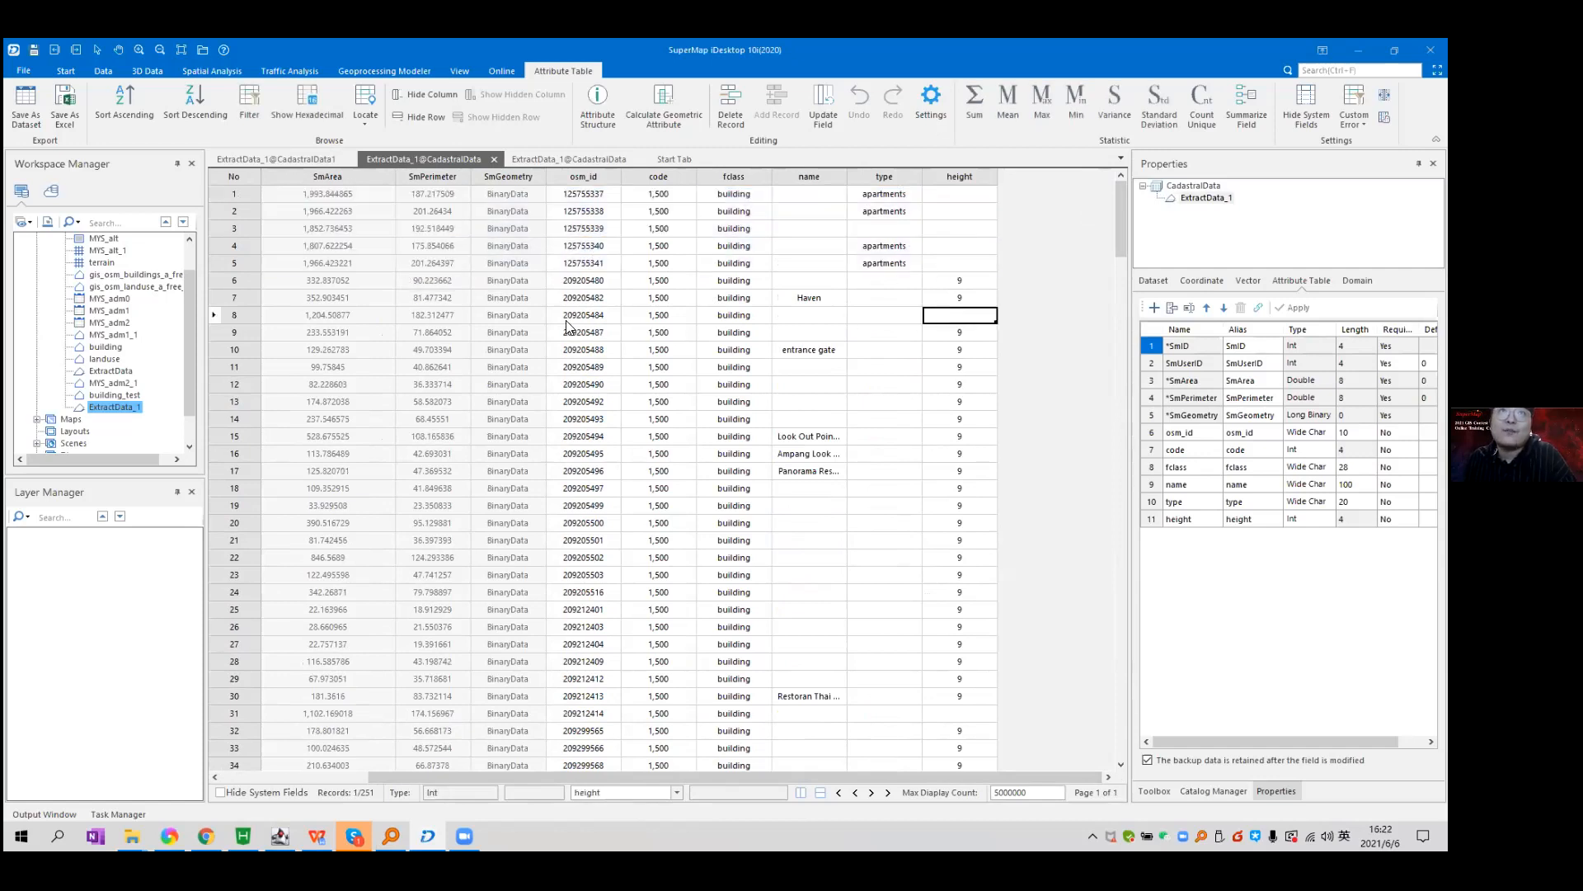
scroll(917, 384, down, 4)
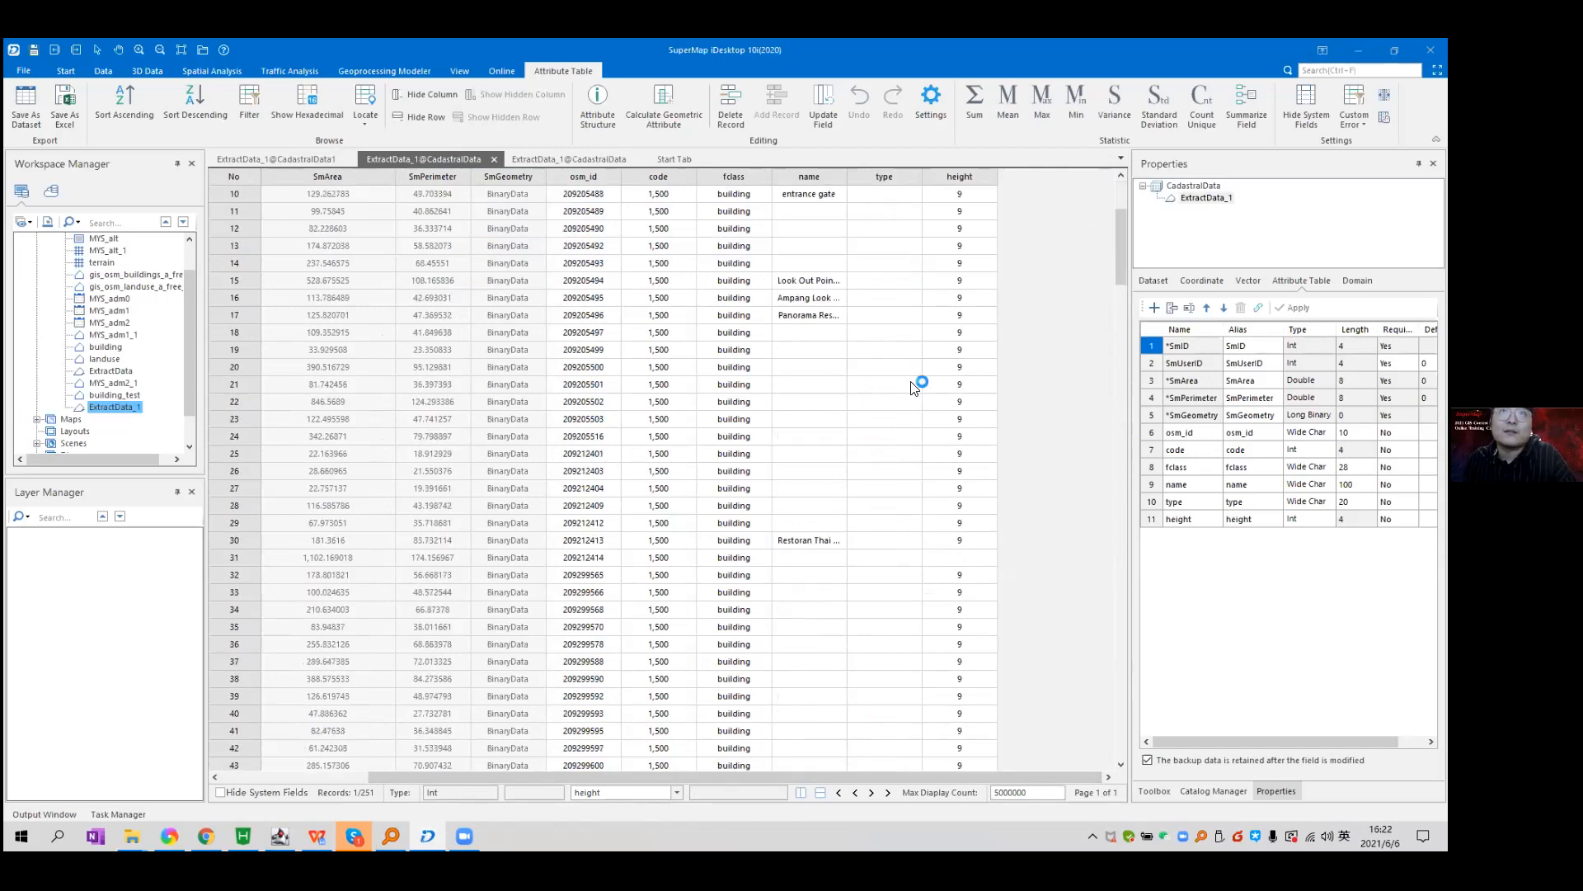
click(971, 505)
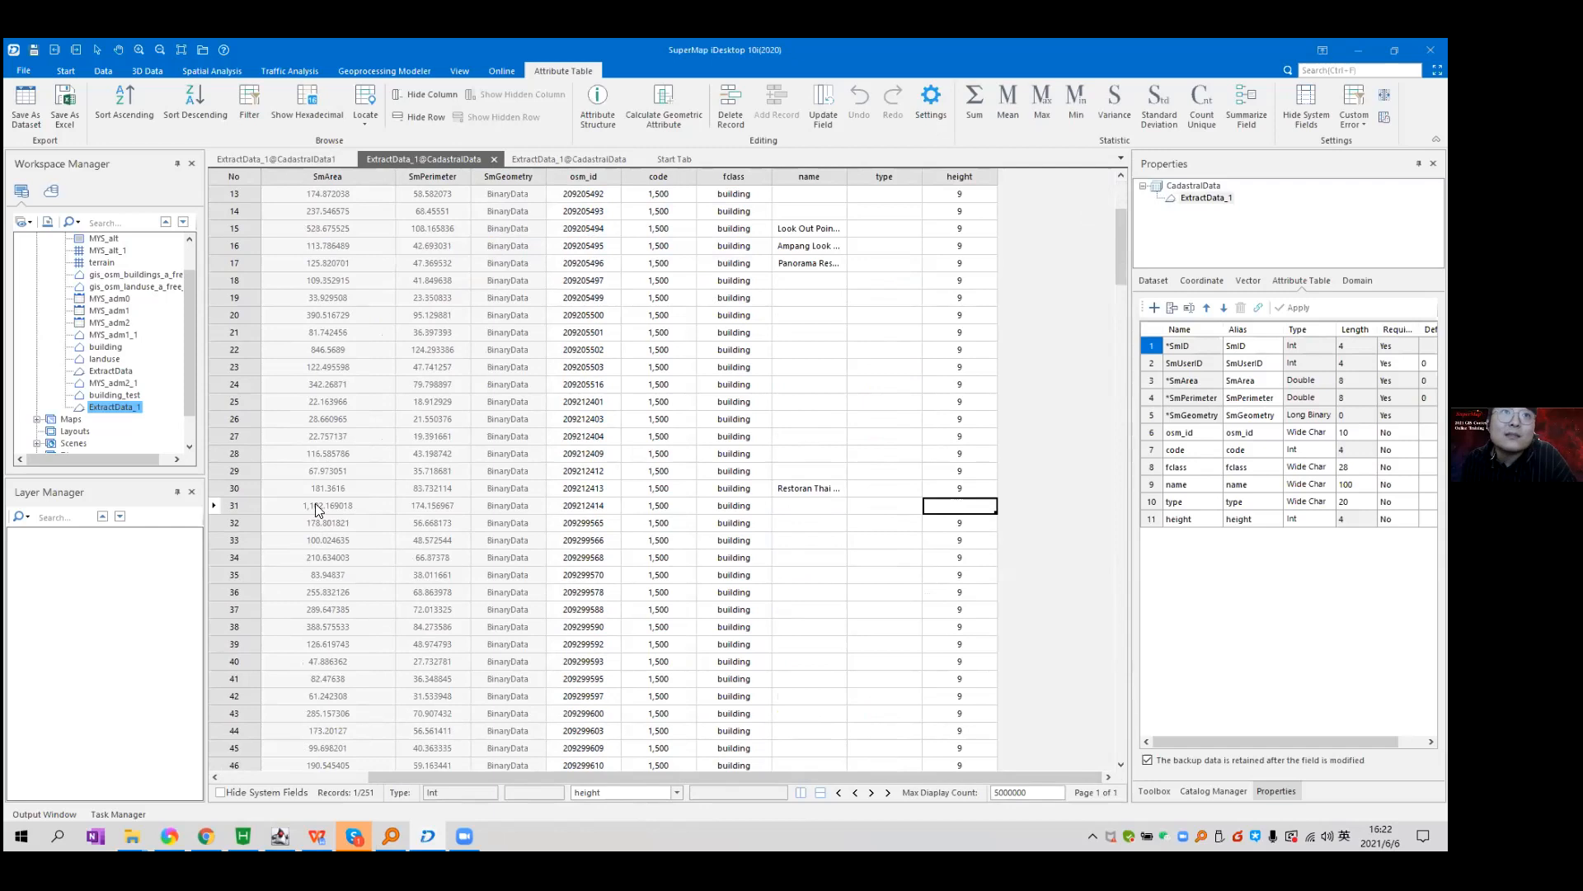
scroll(317, 515, up, 4)
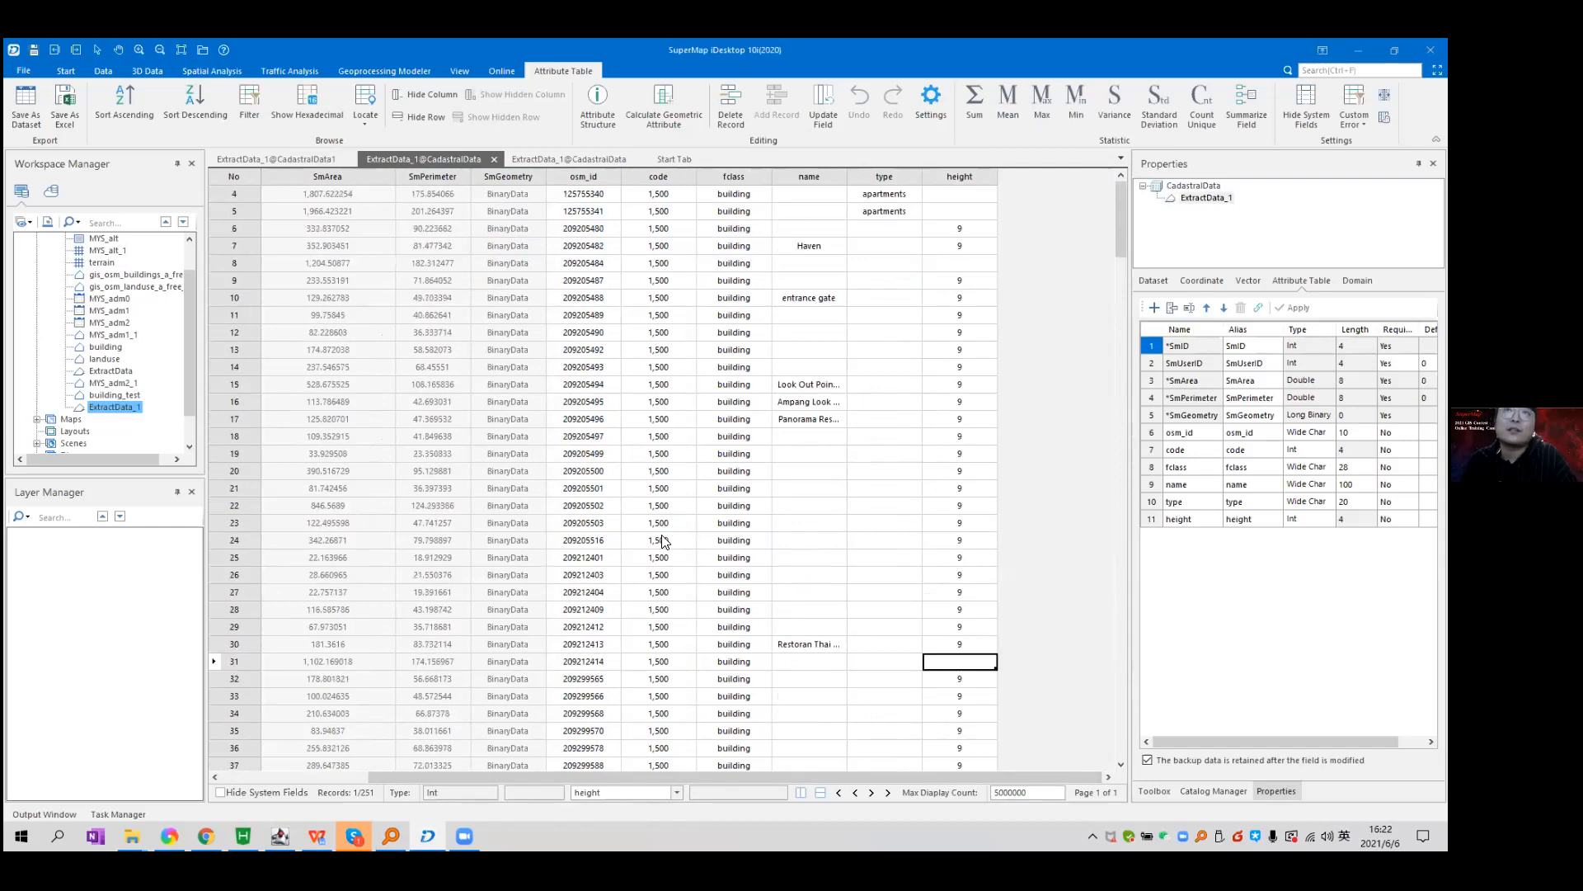
click(949, 170)
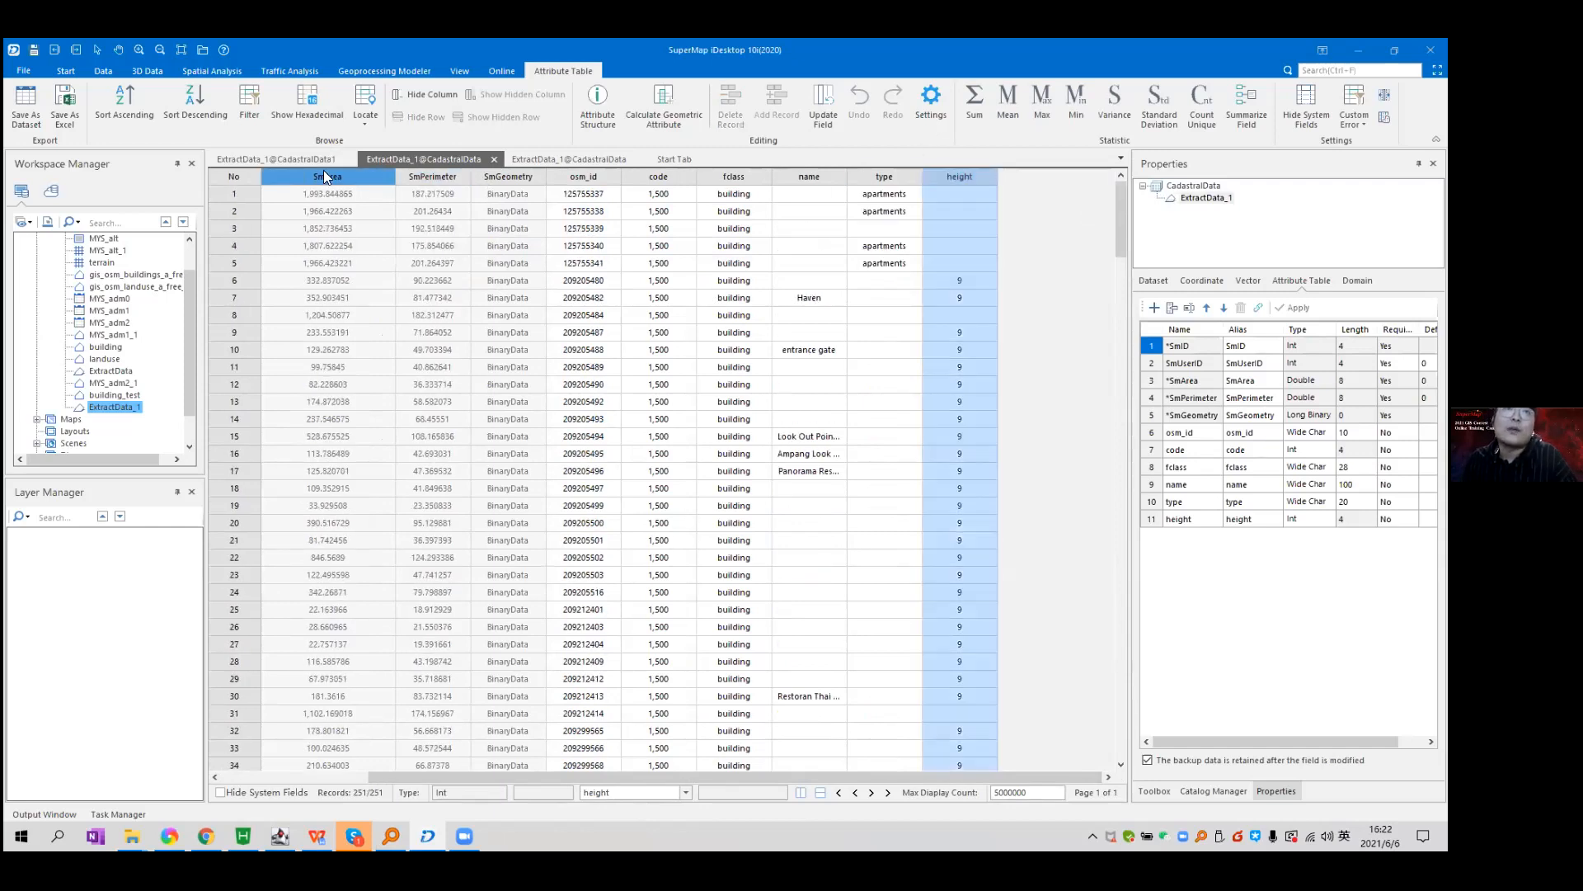
Close the 220-record ExtractData_1 table and select the empty heights of rows 1–5.
click(326, 159)
click(349, 160)
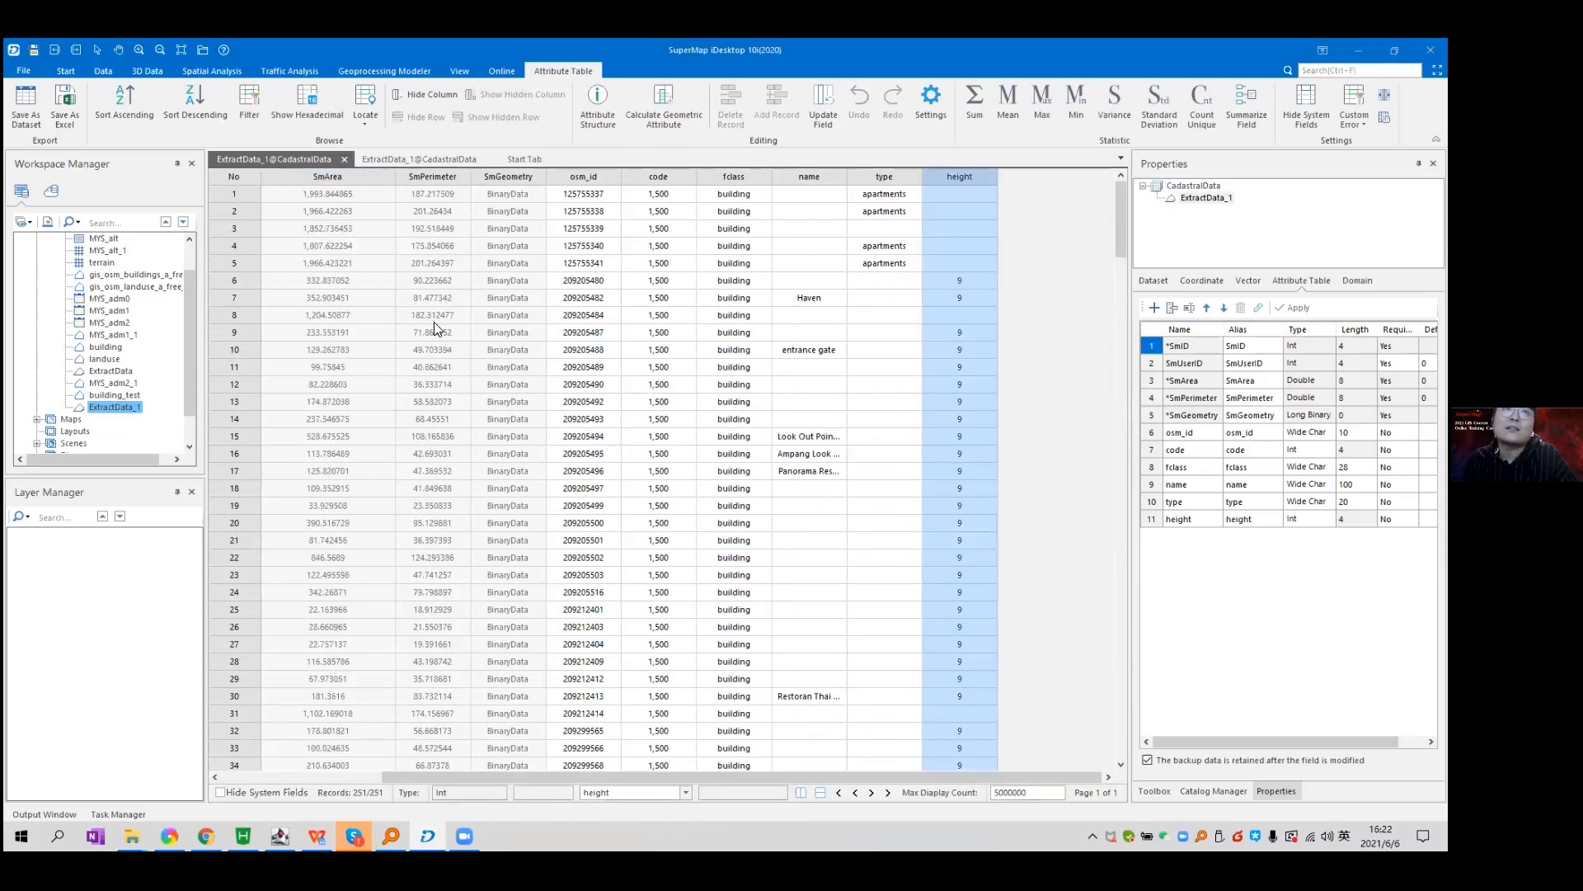
drag(971, 195, 1040, 270)
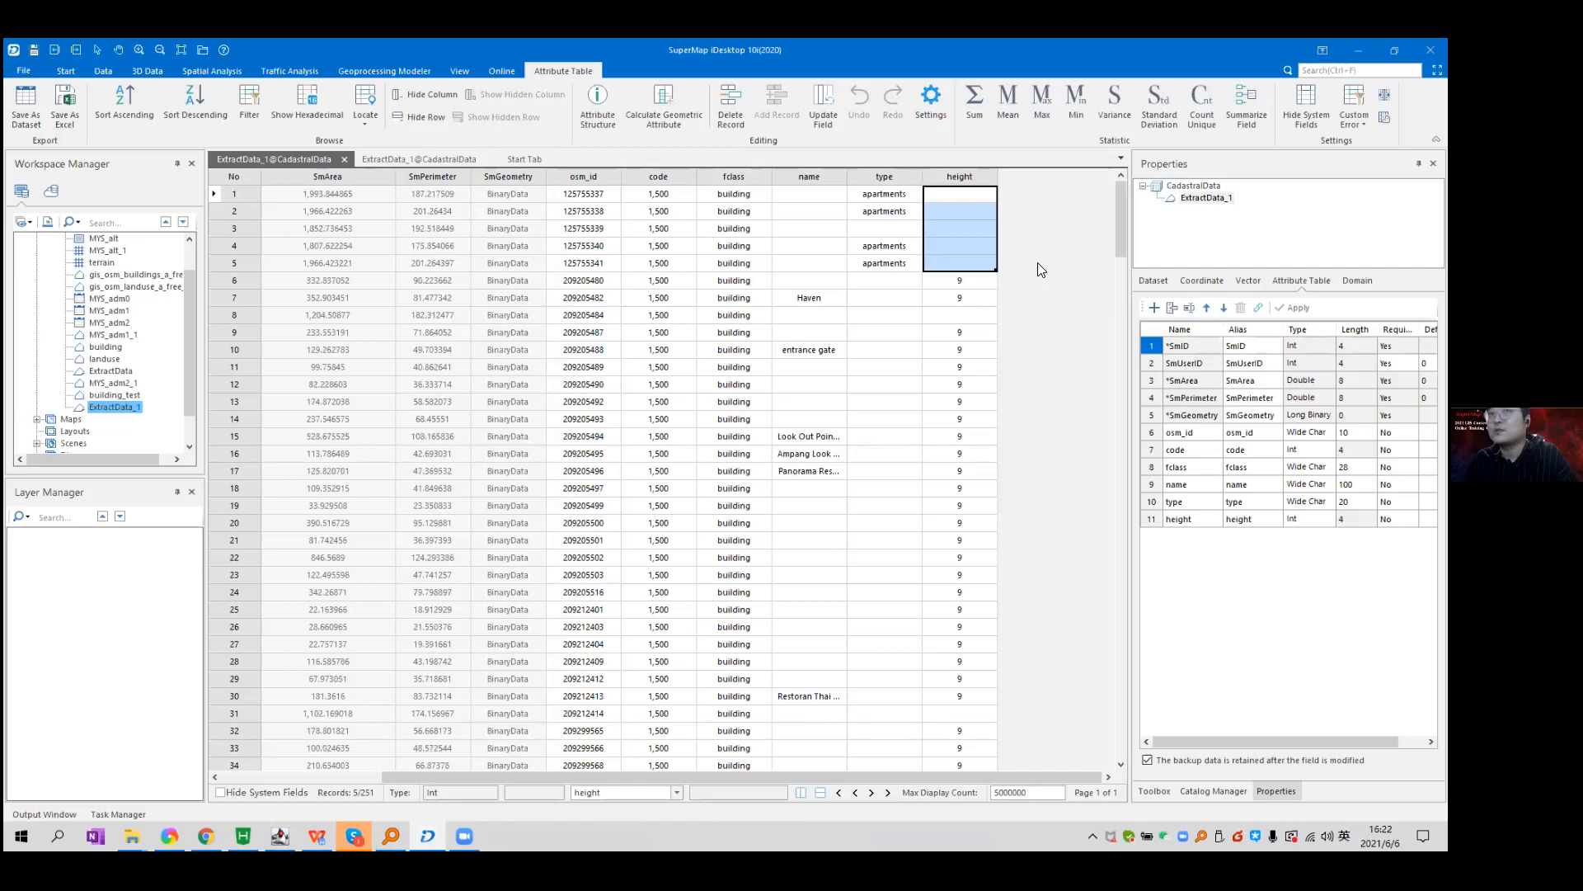
click(216, 72)
Run the SQL query ExtractData_1.SmArea > 1000 and open its 31-record result table at the height column.
click(46, 120)
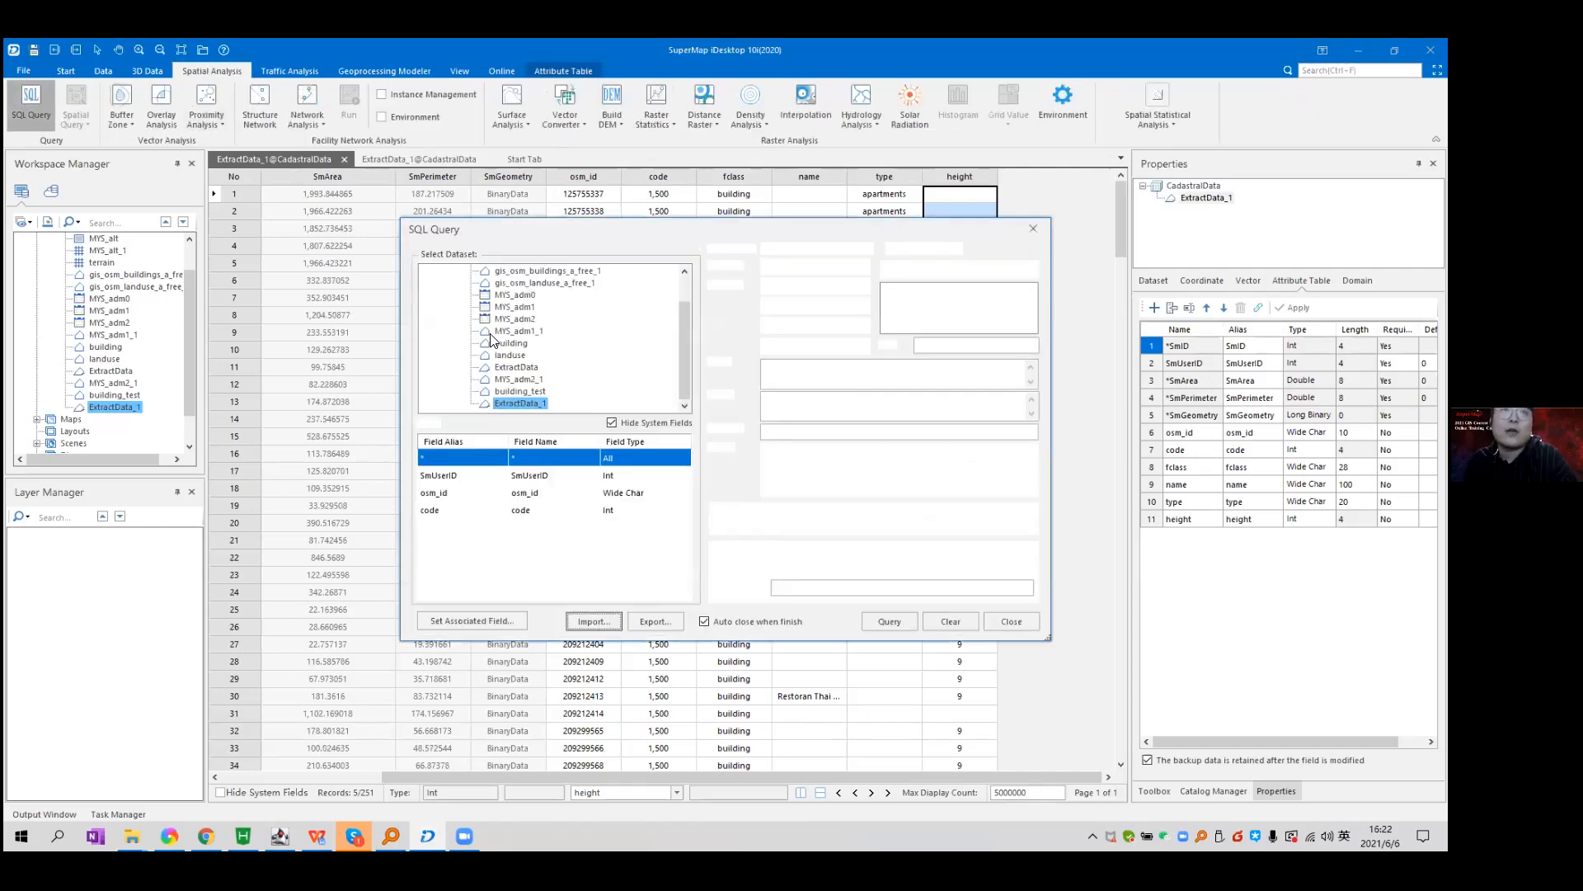
click(854, 402)
key(BackSpace)
text(>1000)
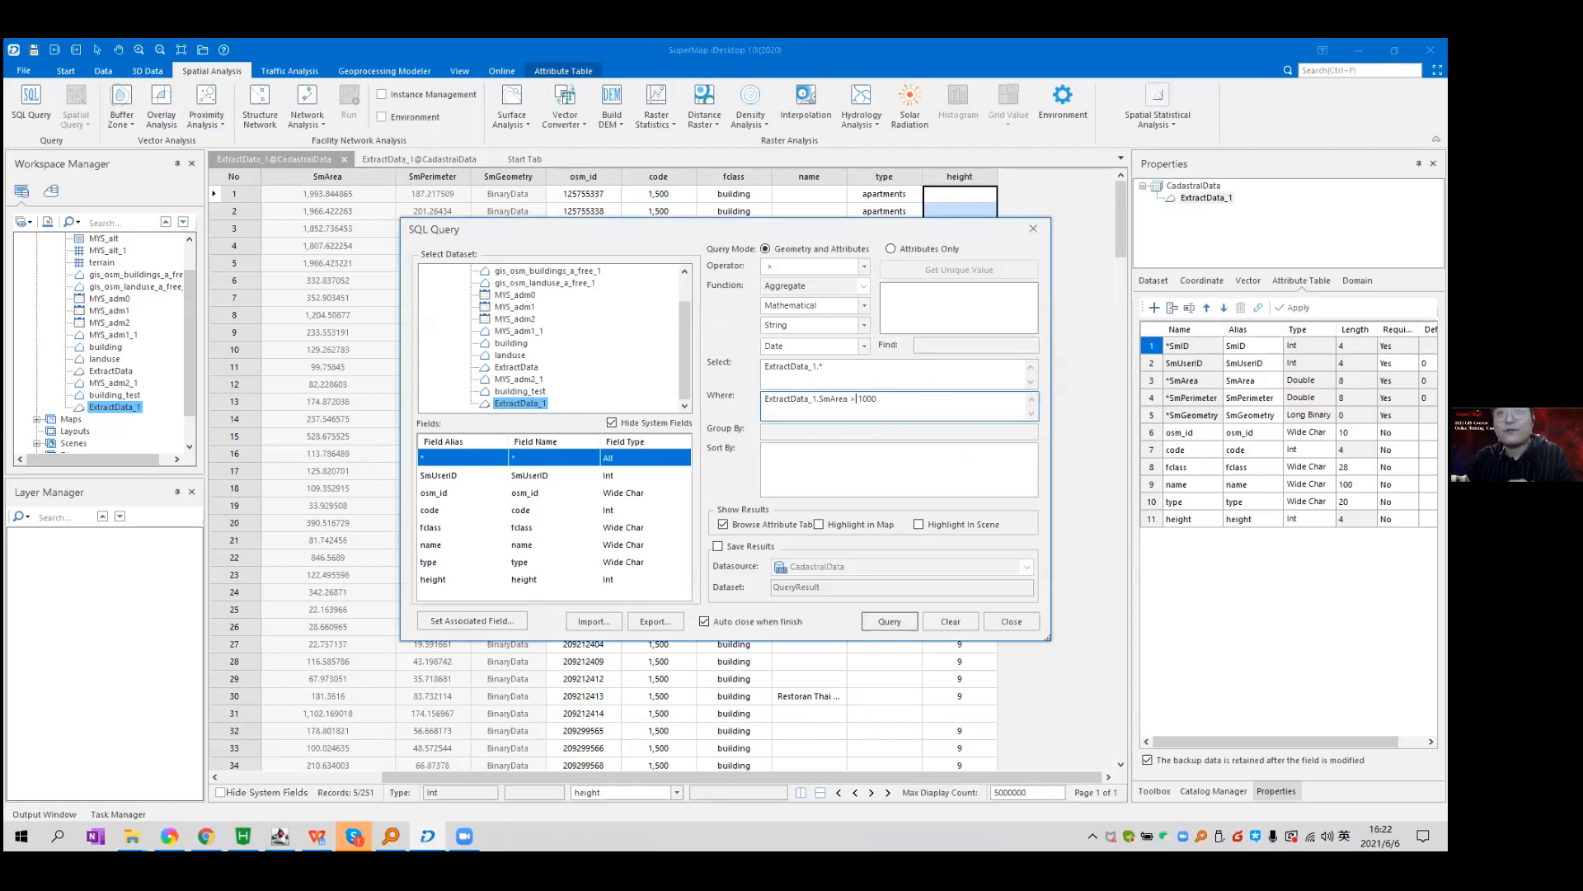
click(890, 621)
click(311, 160)
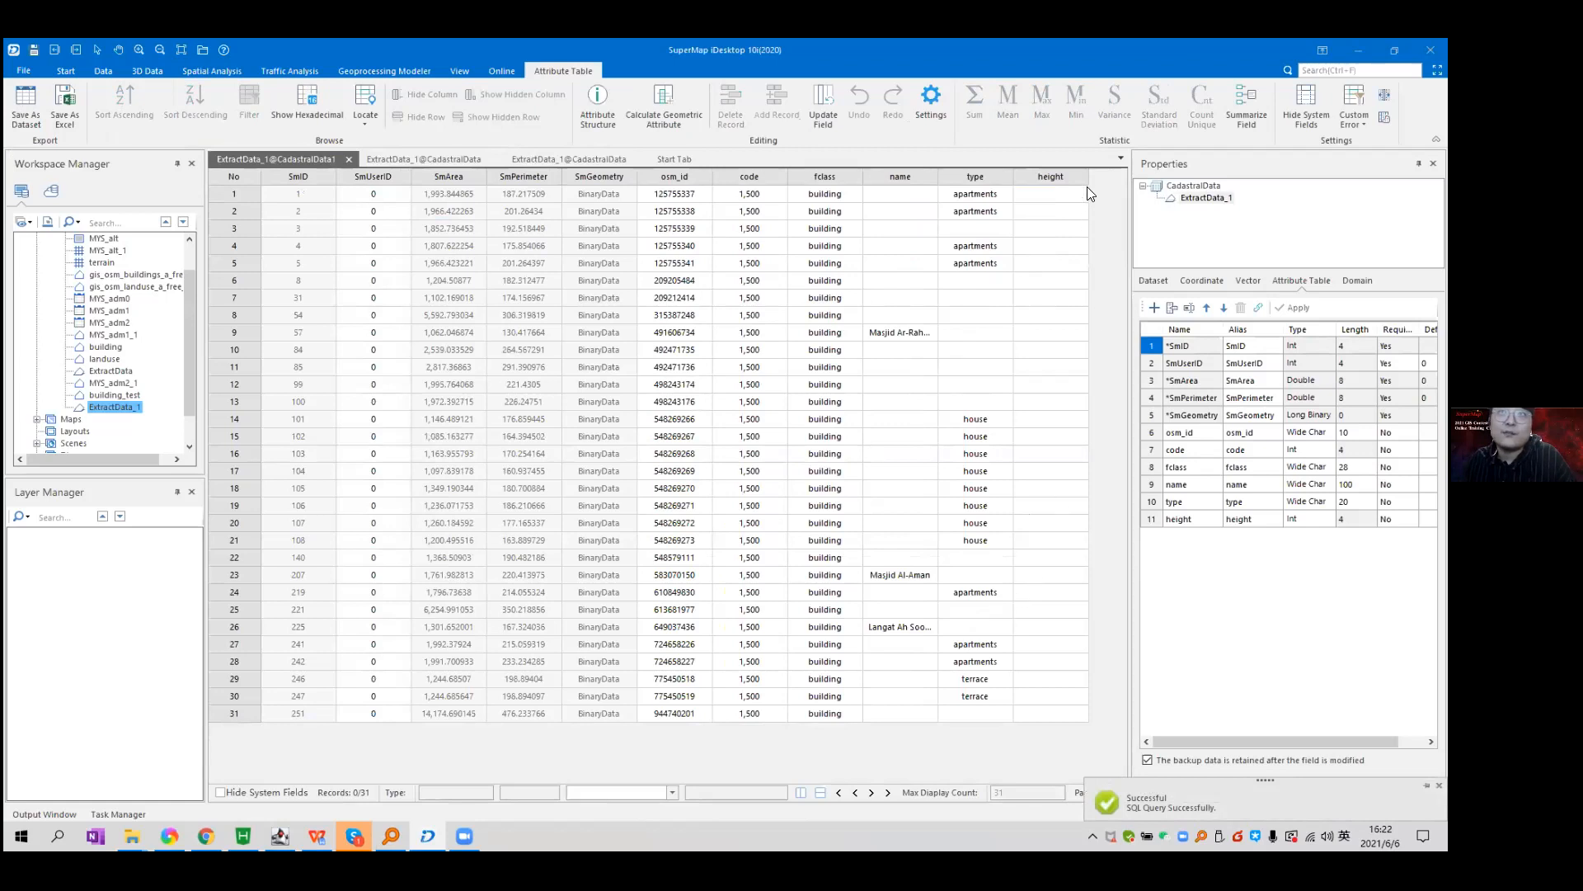
click(1067, 180)
right_click(1067, 180)
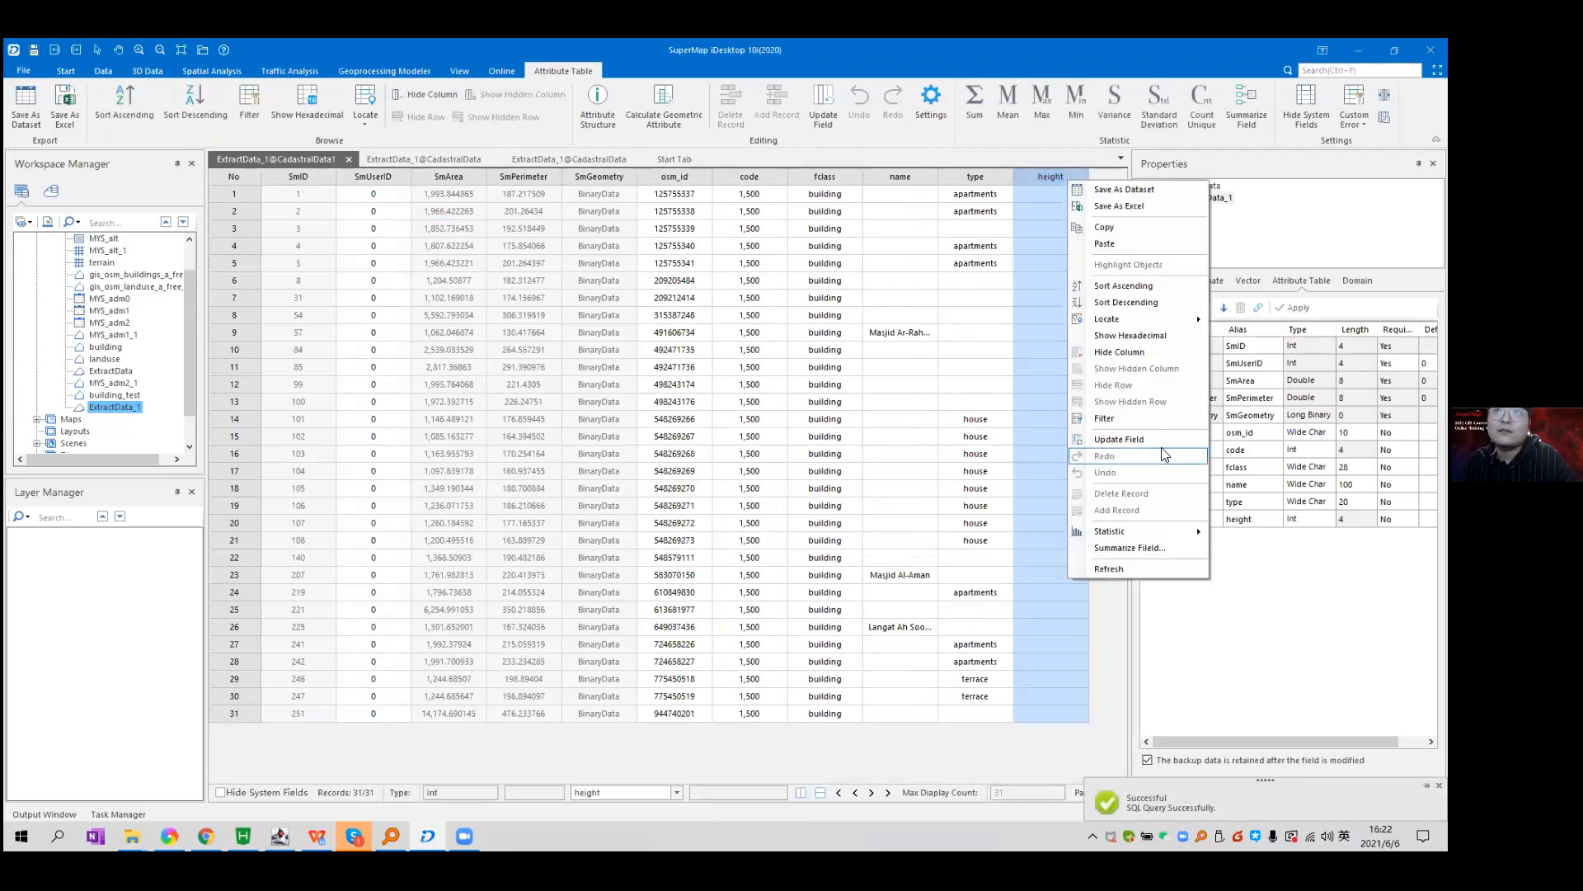
Update the height field in Single-Field mode as SmArea divided by 200.
click(1158, 439)
drag(815, 315, 1011, 273)
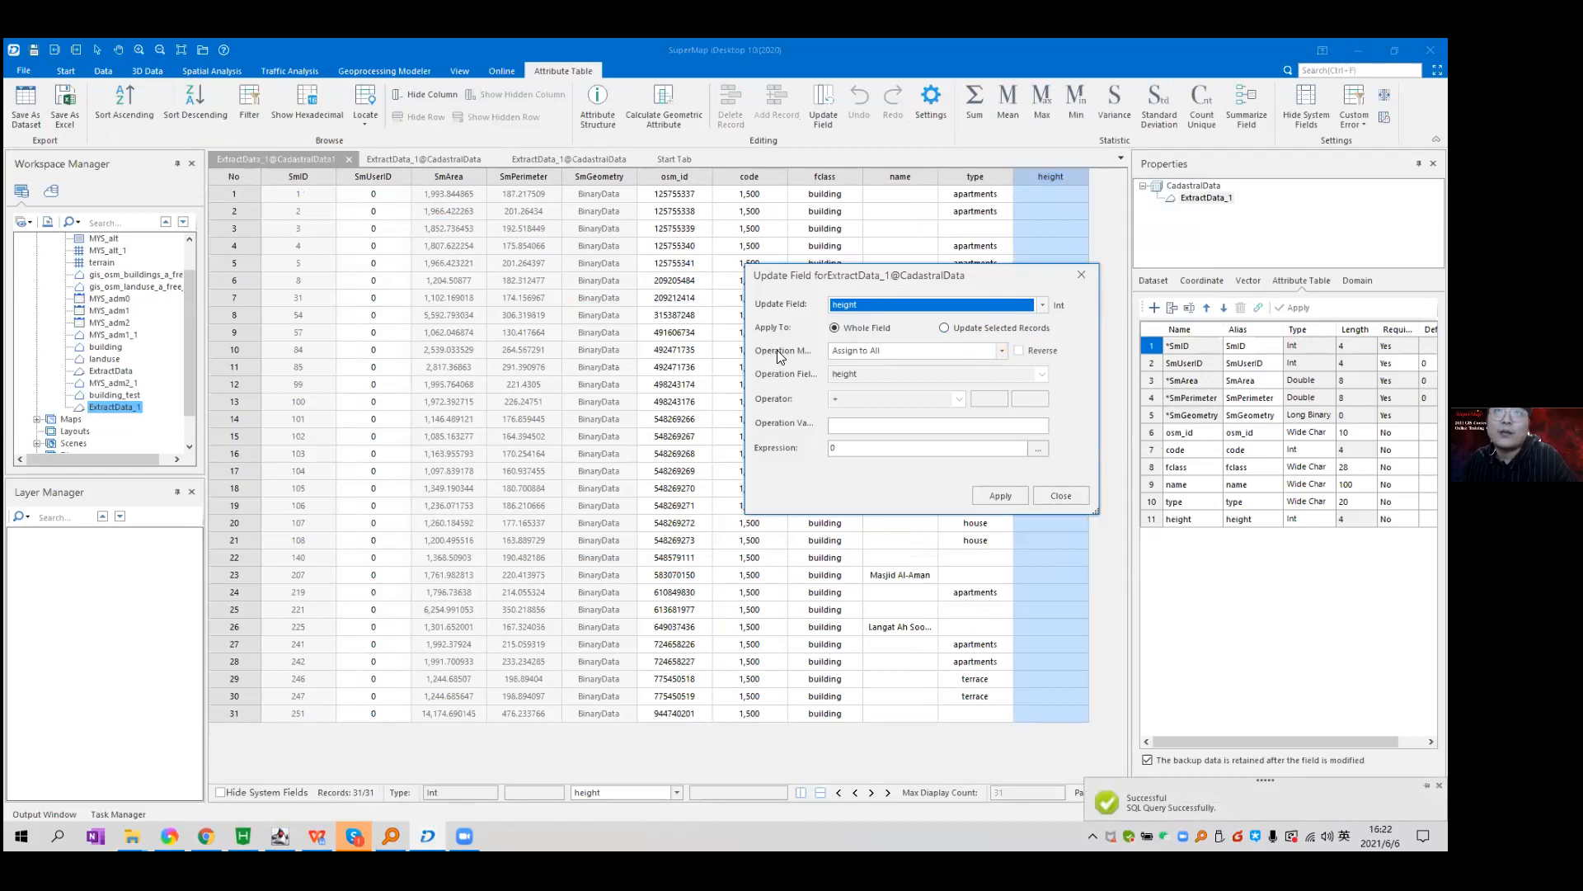
click(1002, 351)
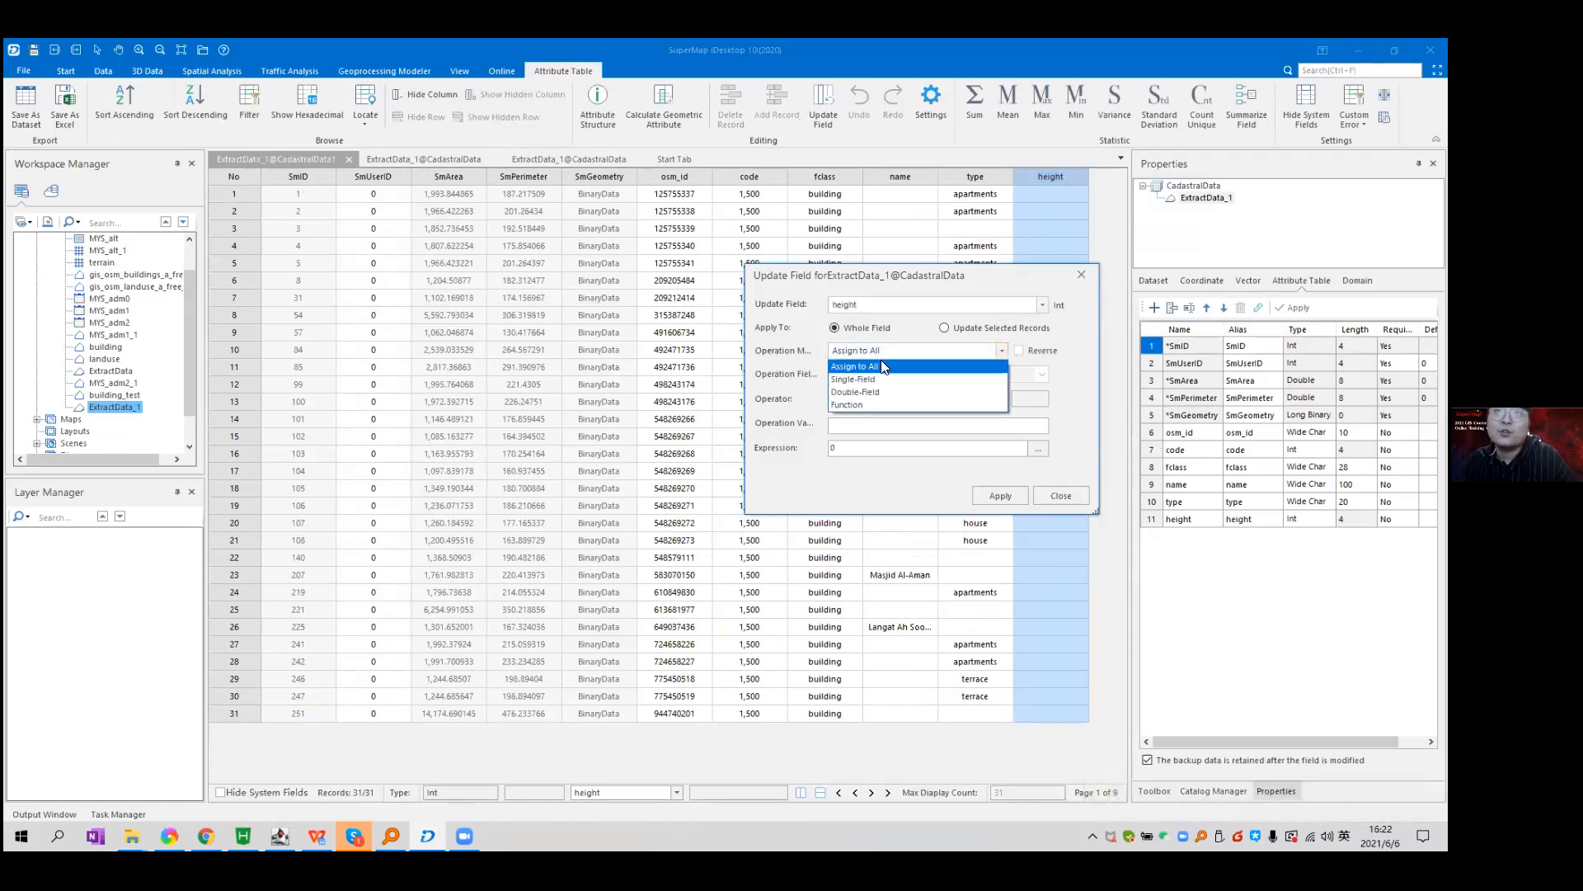
click(879, 378)
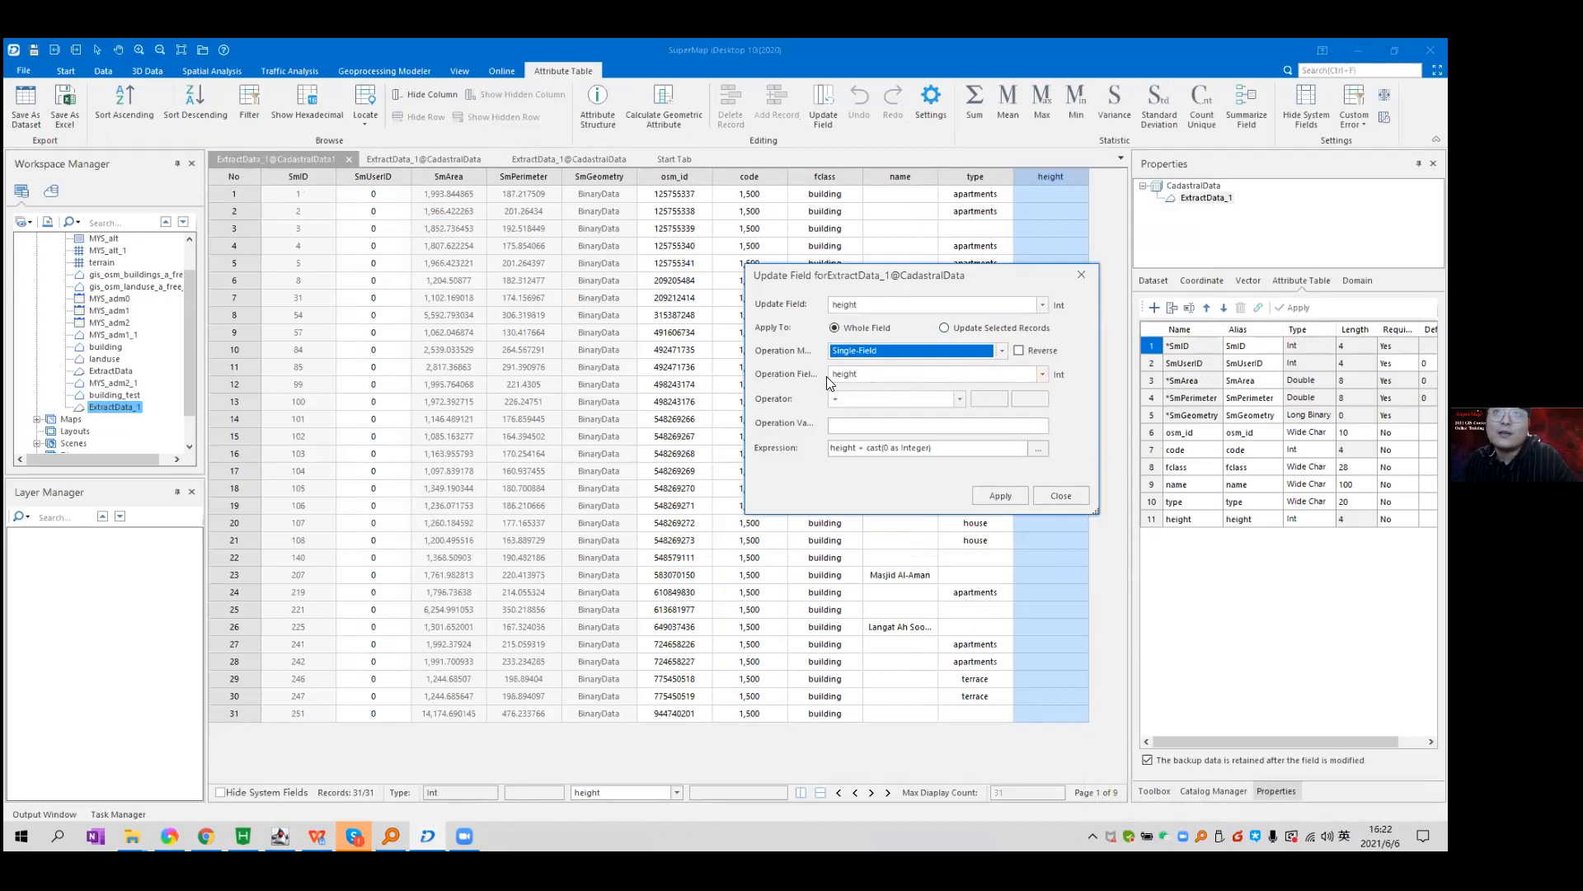
click(1044, 374)
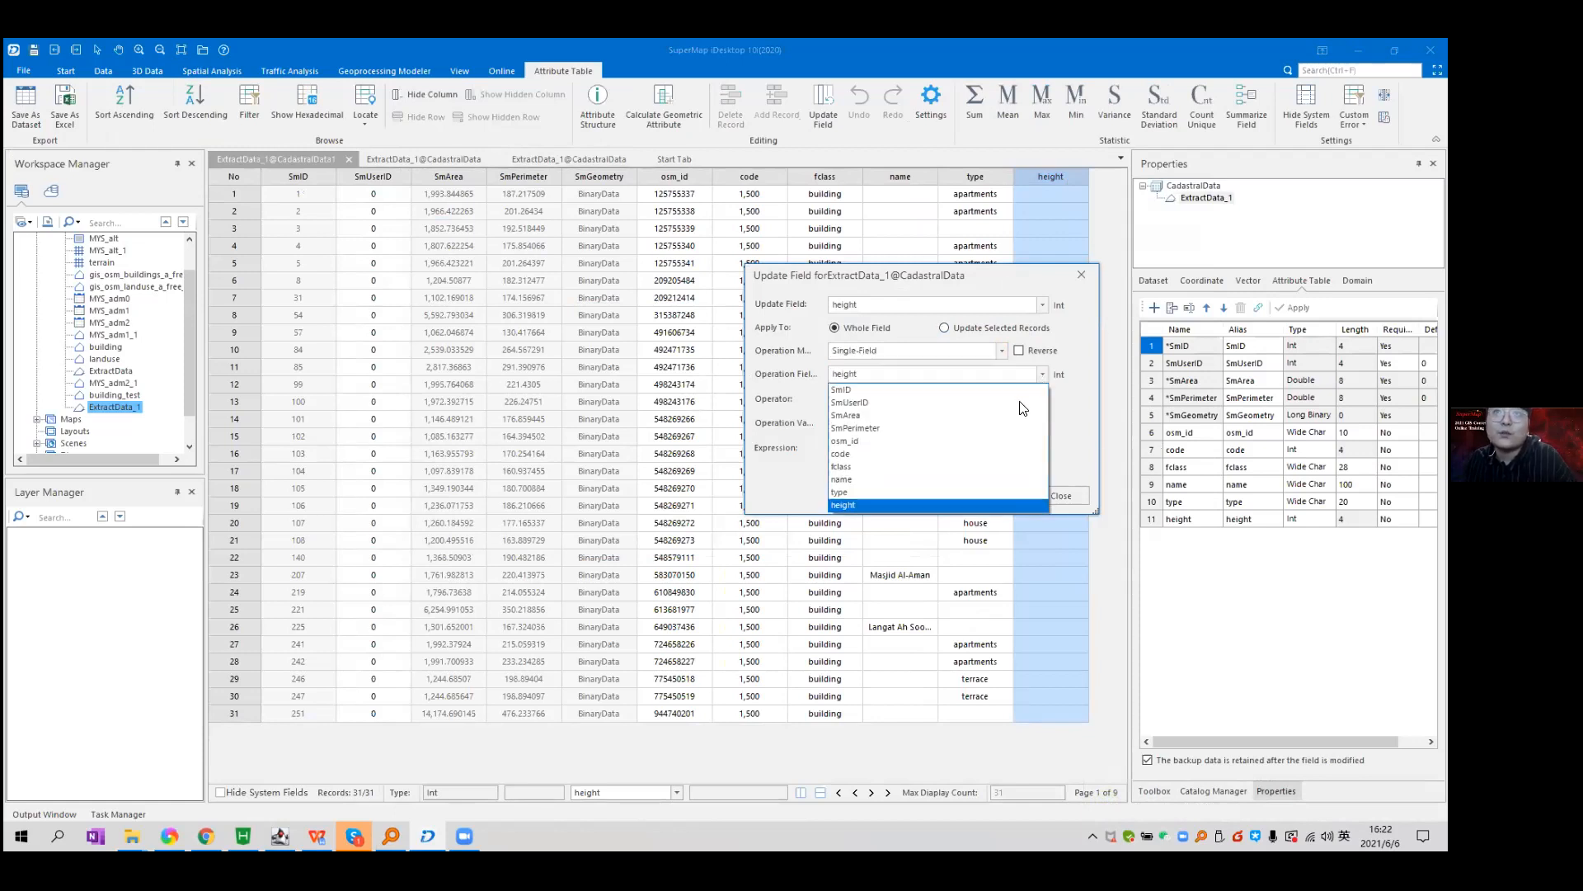
click(978, 415)
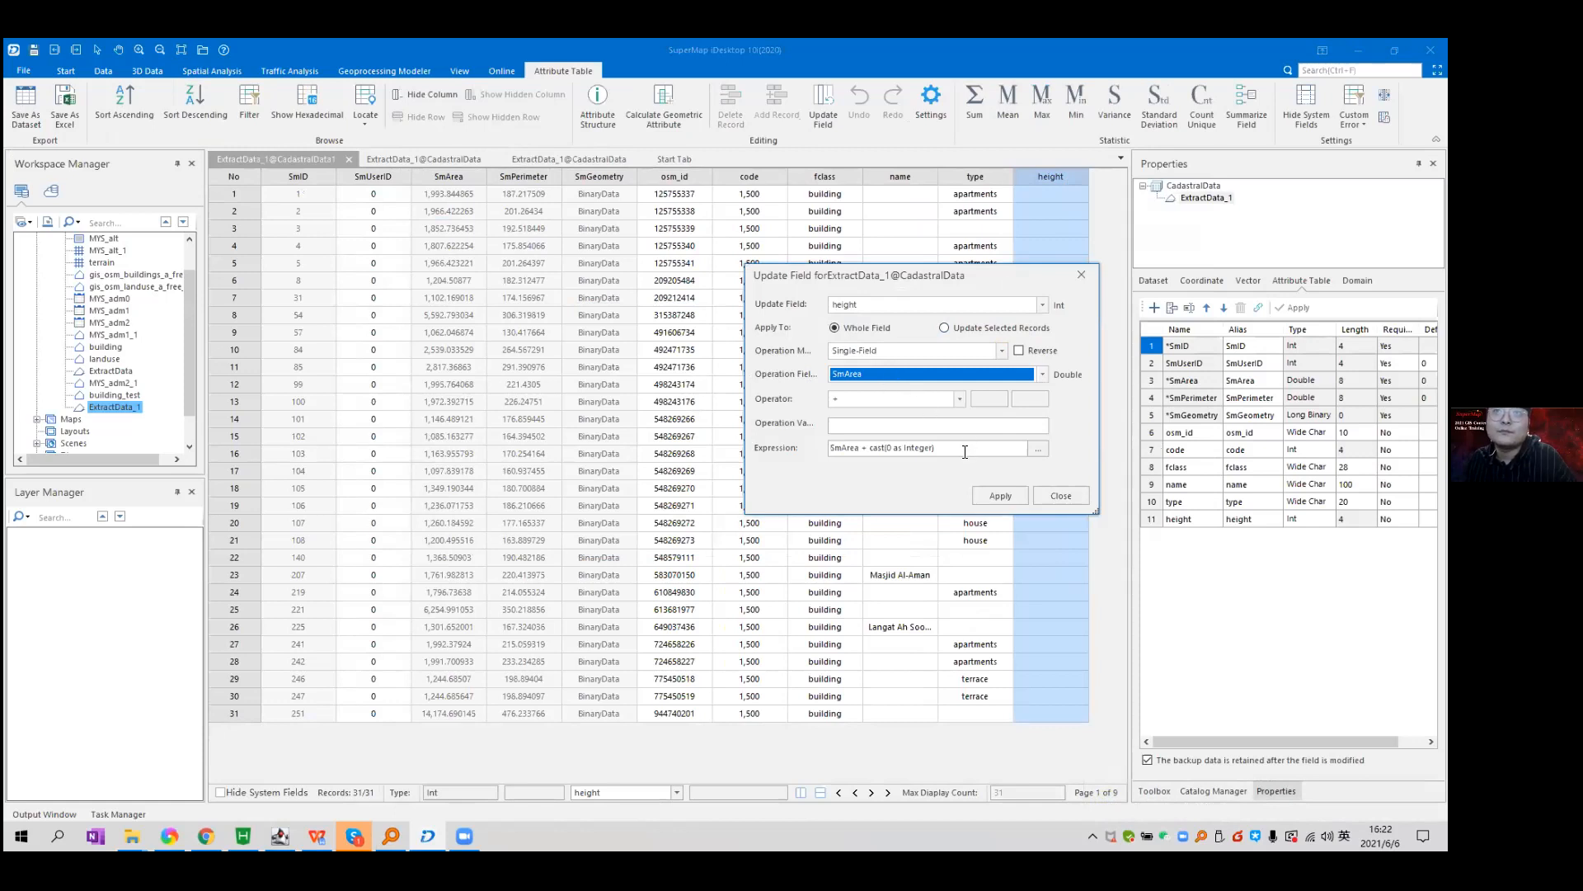
click(957, 398)
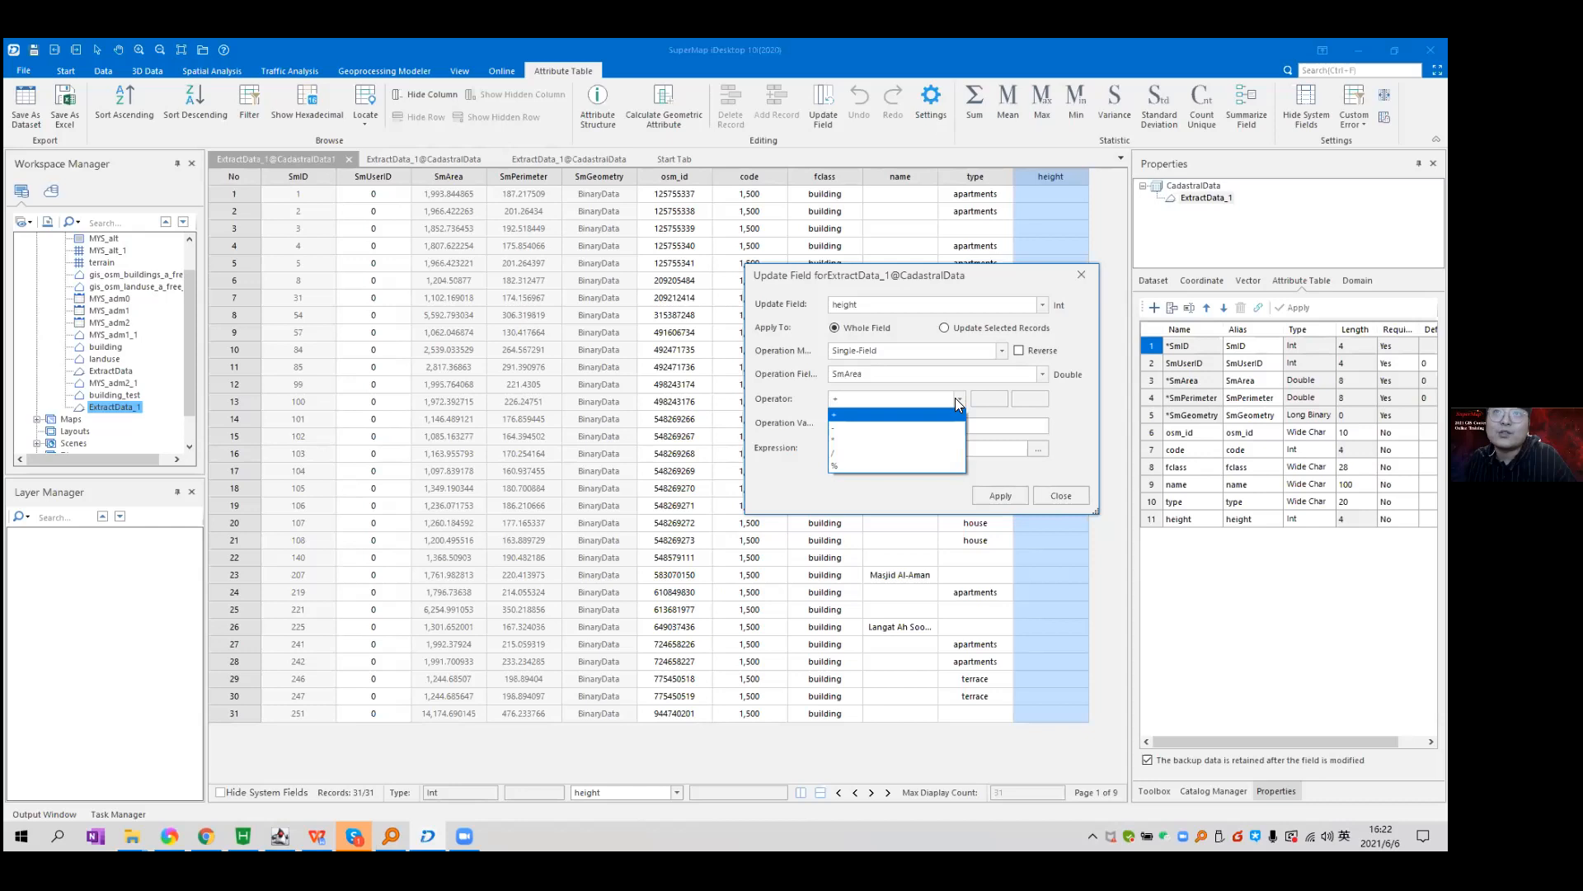
click(939, 456)
click(907, 425)
text(2)
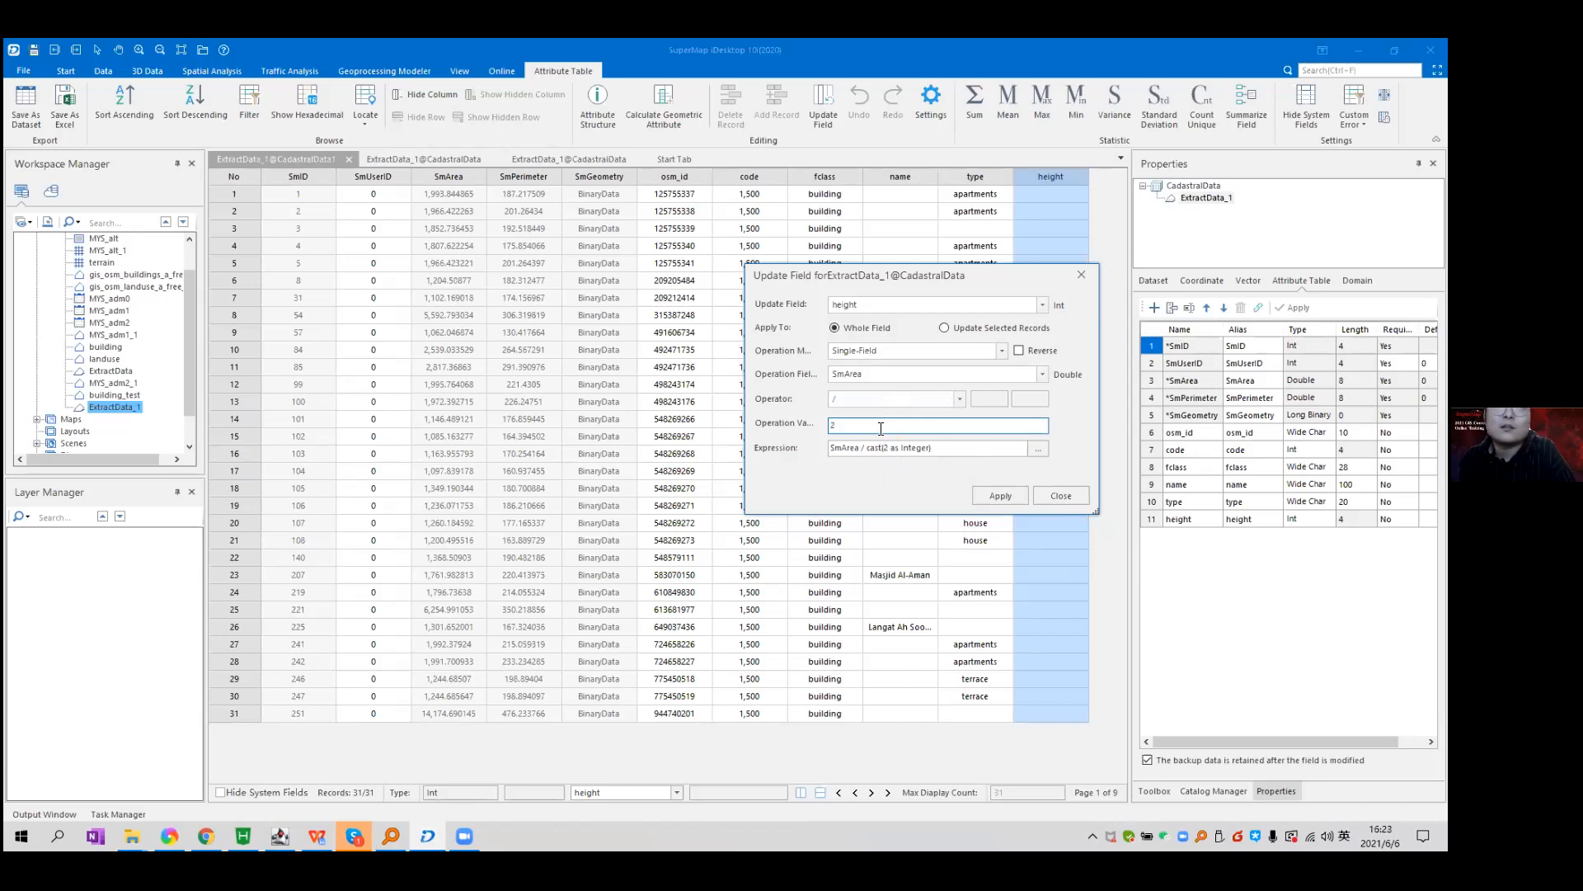
text(00)
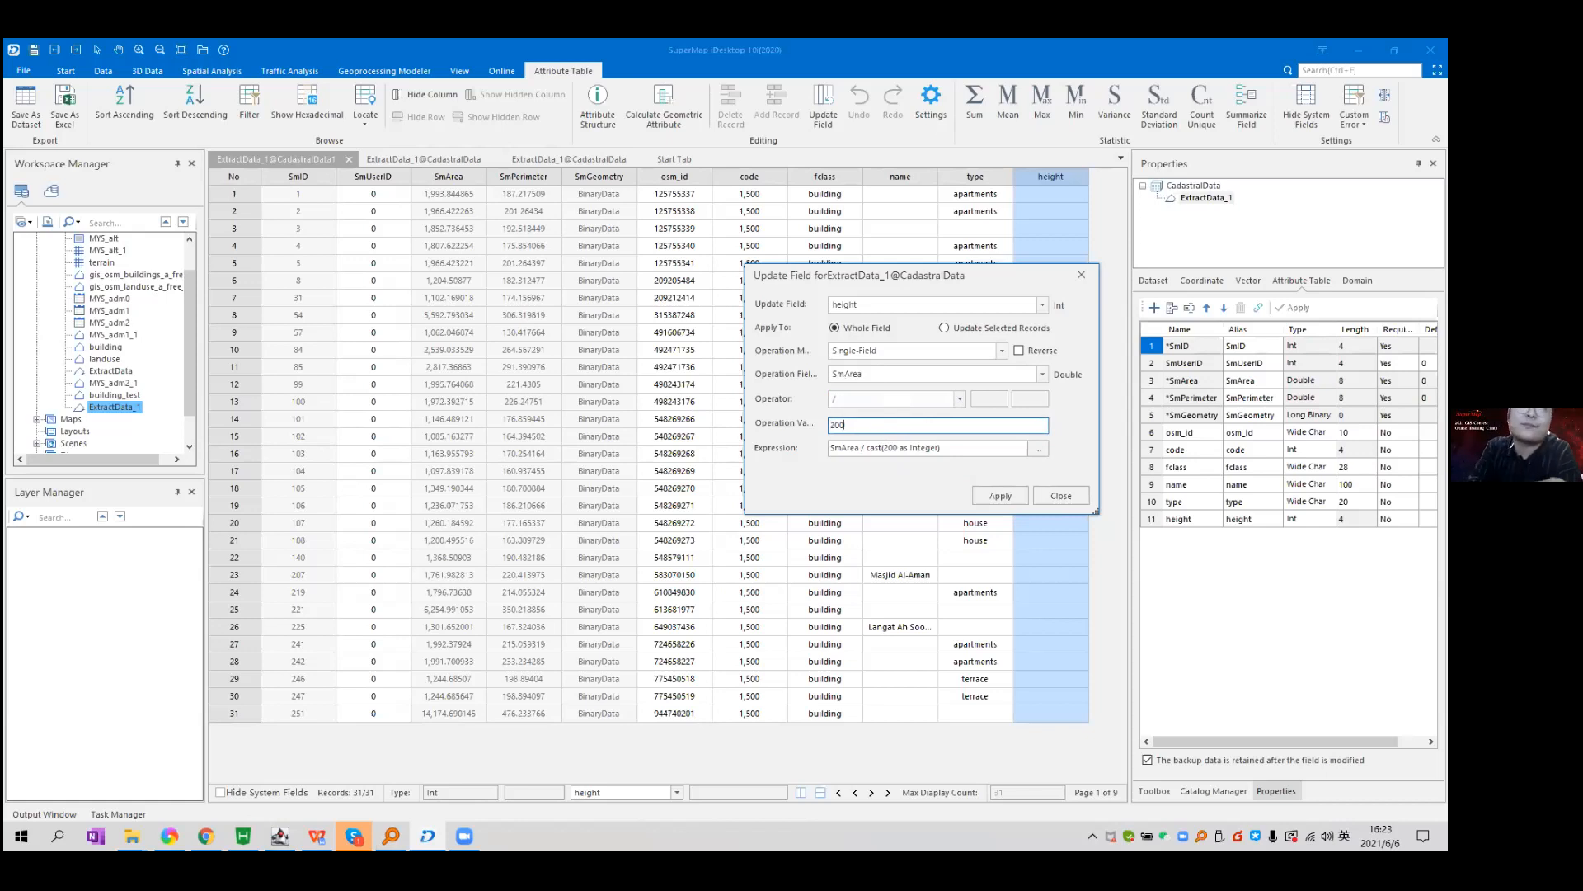
click(1024, 495)
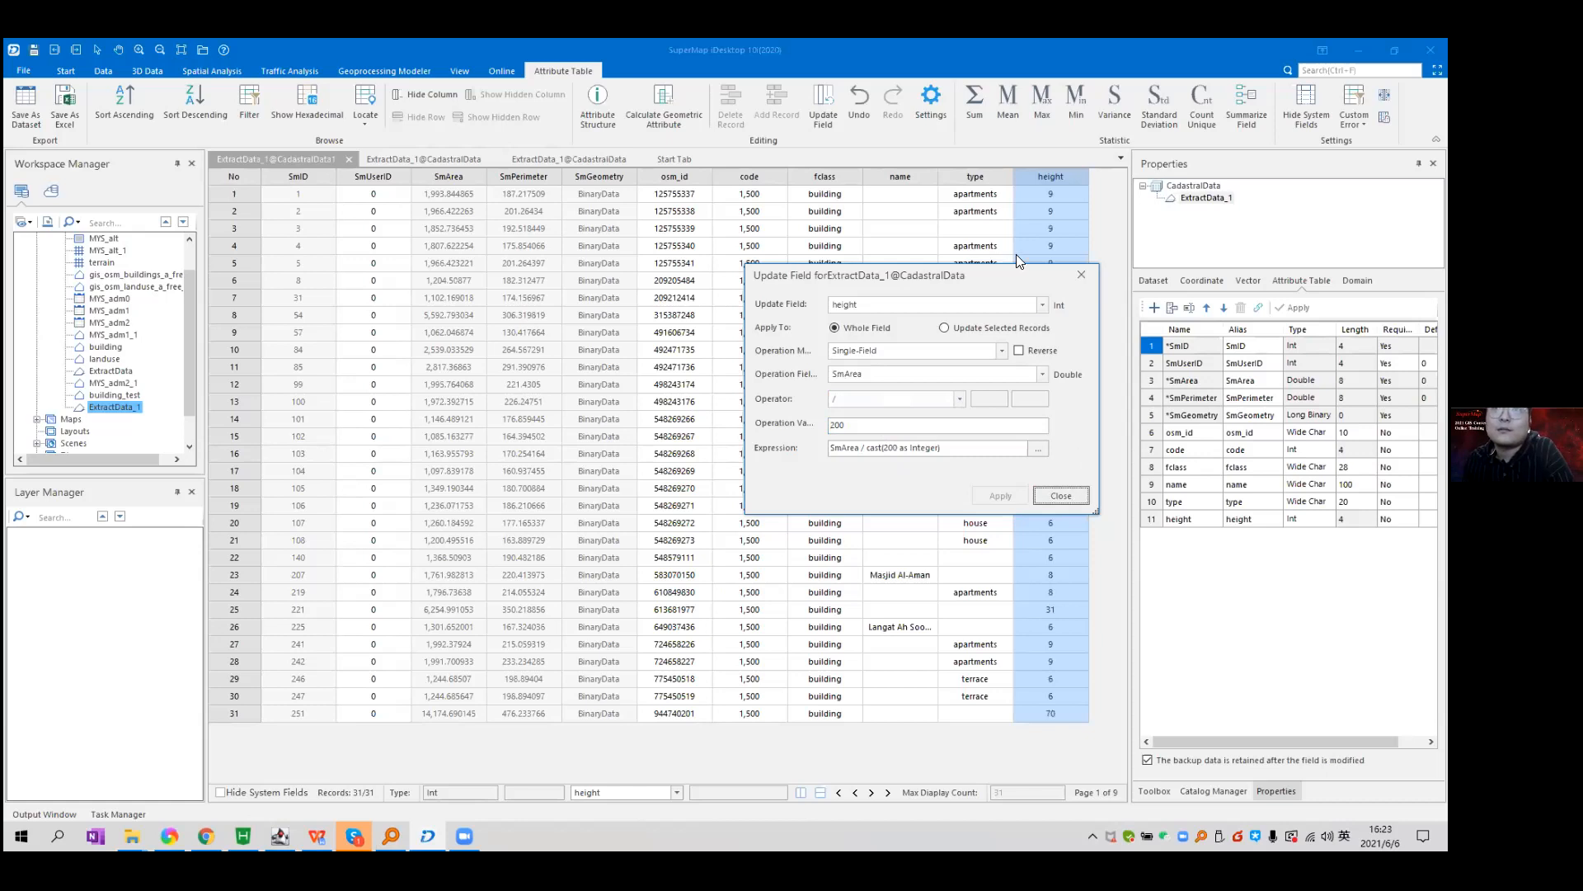
Recompute height as SmArea divided by 100 and review the new values, such as 55 and 141.
drag(1016, 275, 922, 255)
drag(755, 405, 718, 404)
text(100)
click(908, 475)
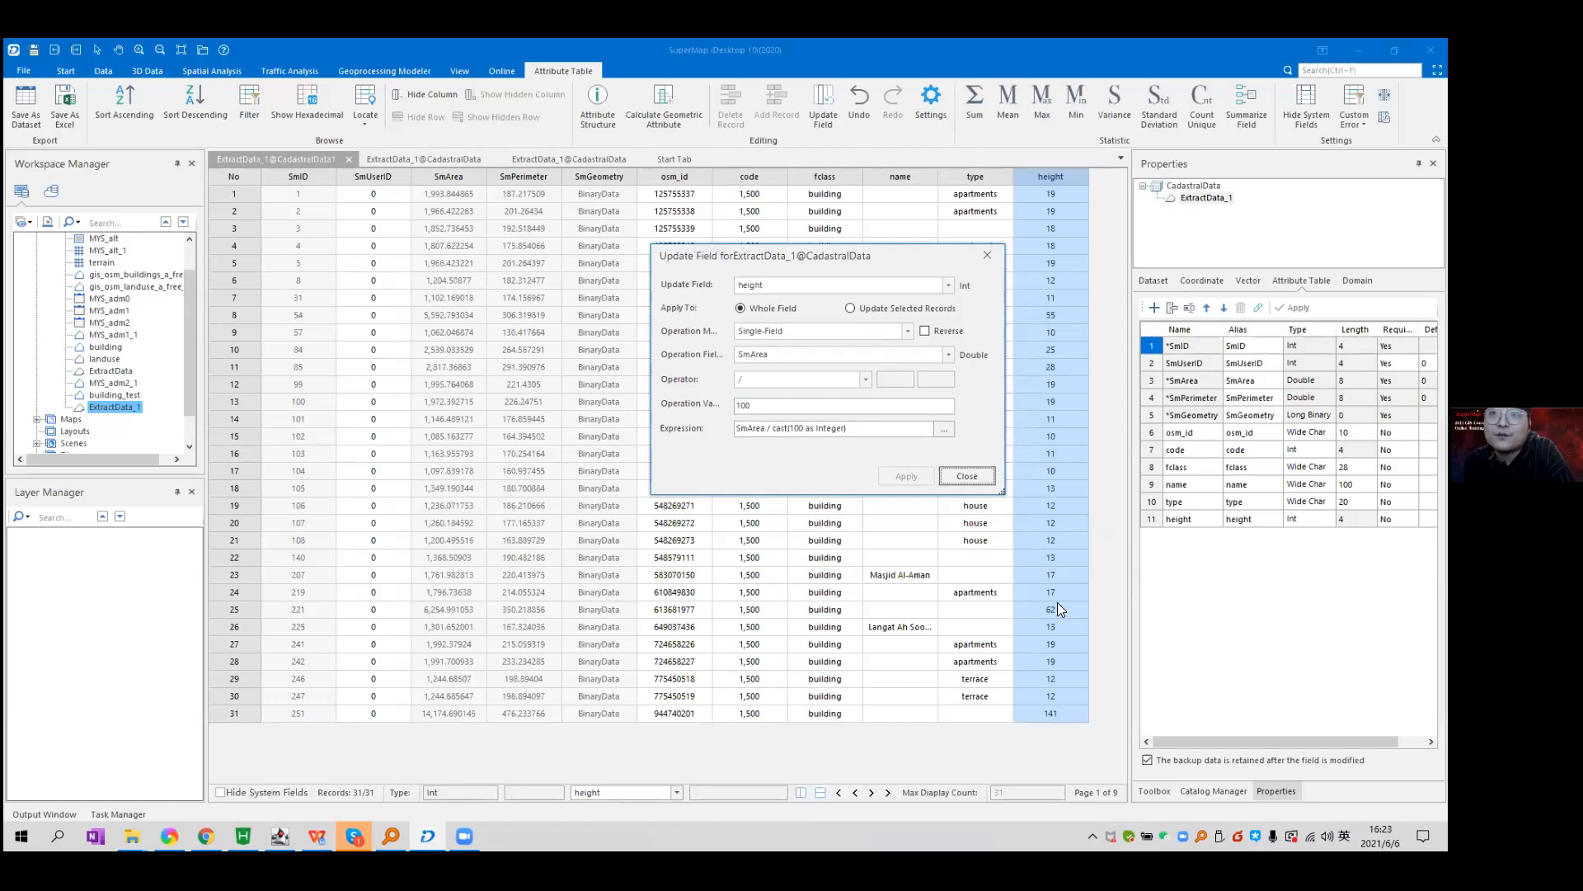
click(966, 476)
drag(1083, 540, 1080, 726)
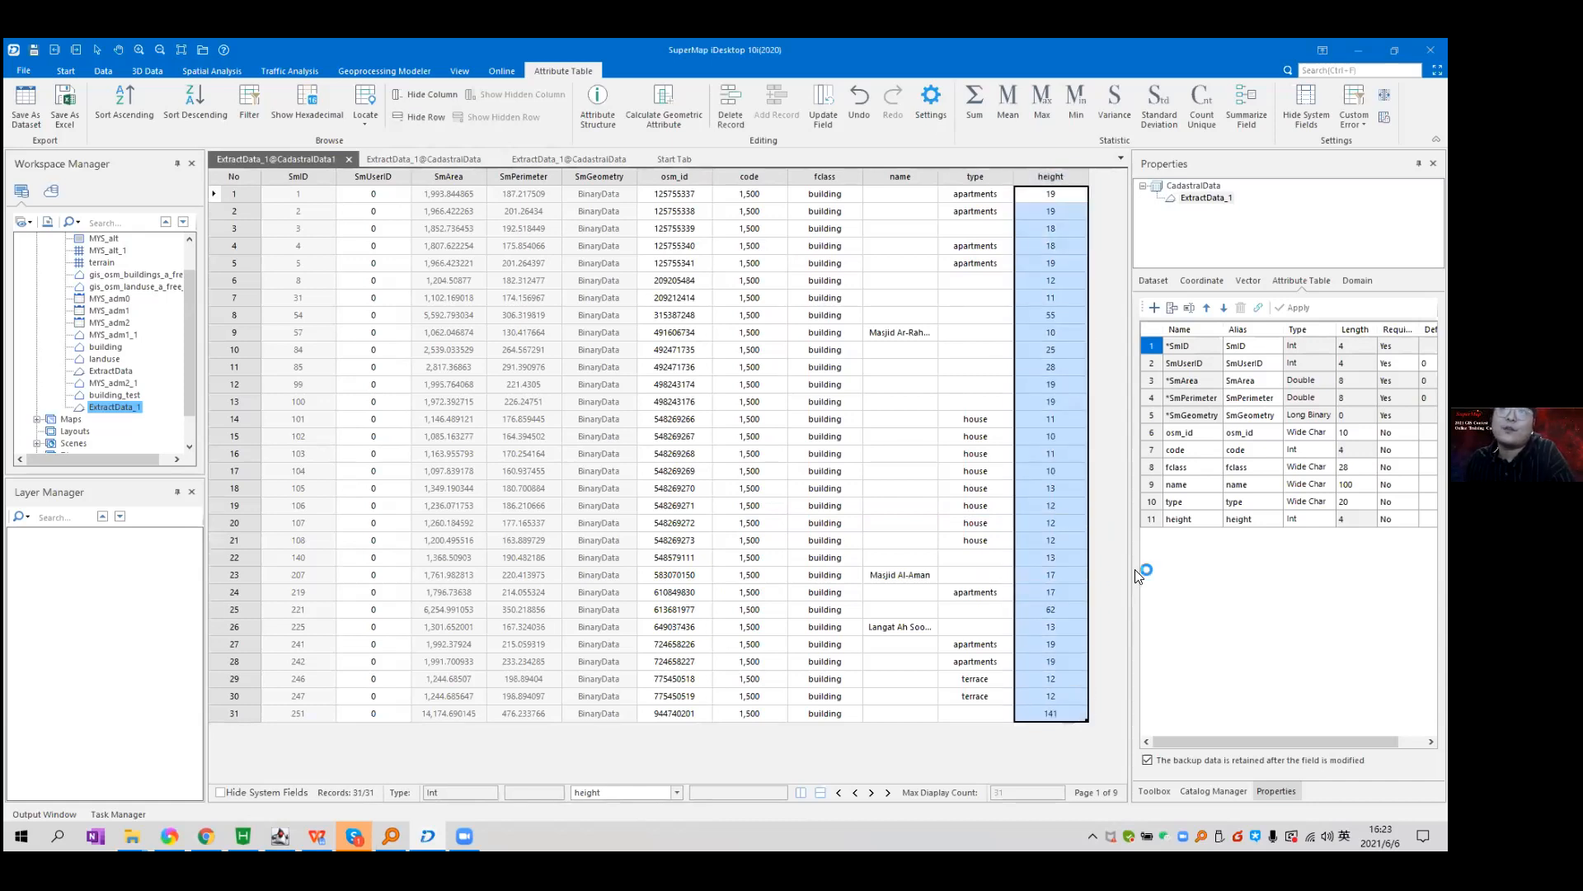
click(1055, 317)
Change the heights of rows 8 and 25 to 30, then close both attribute tables.
click(1064, 713)
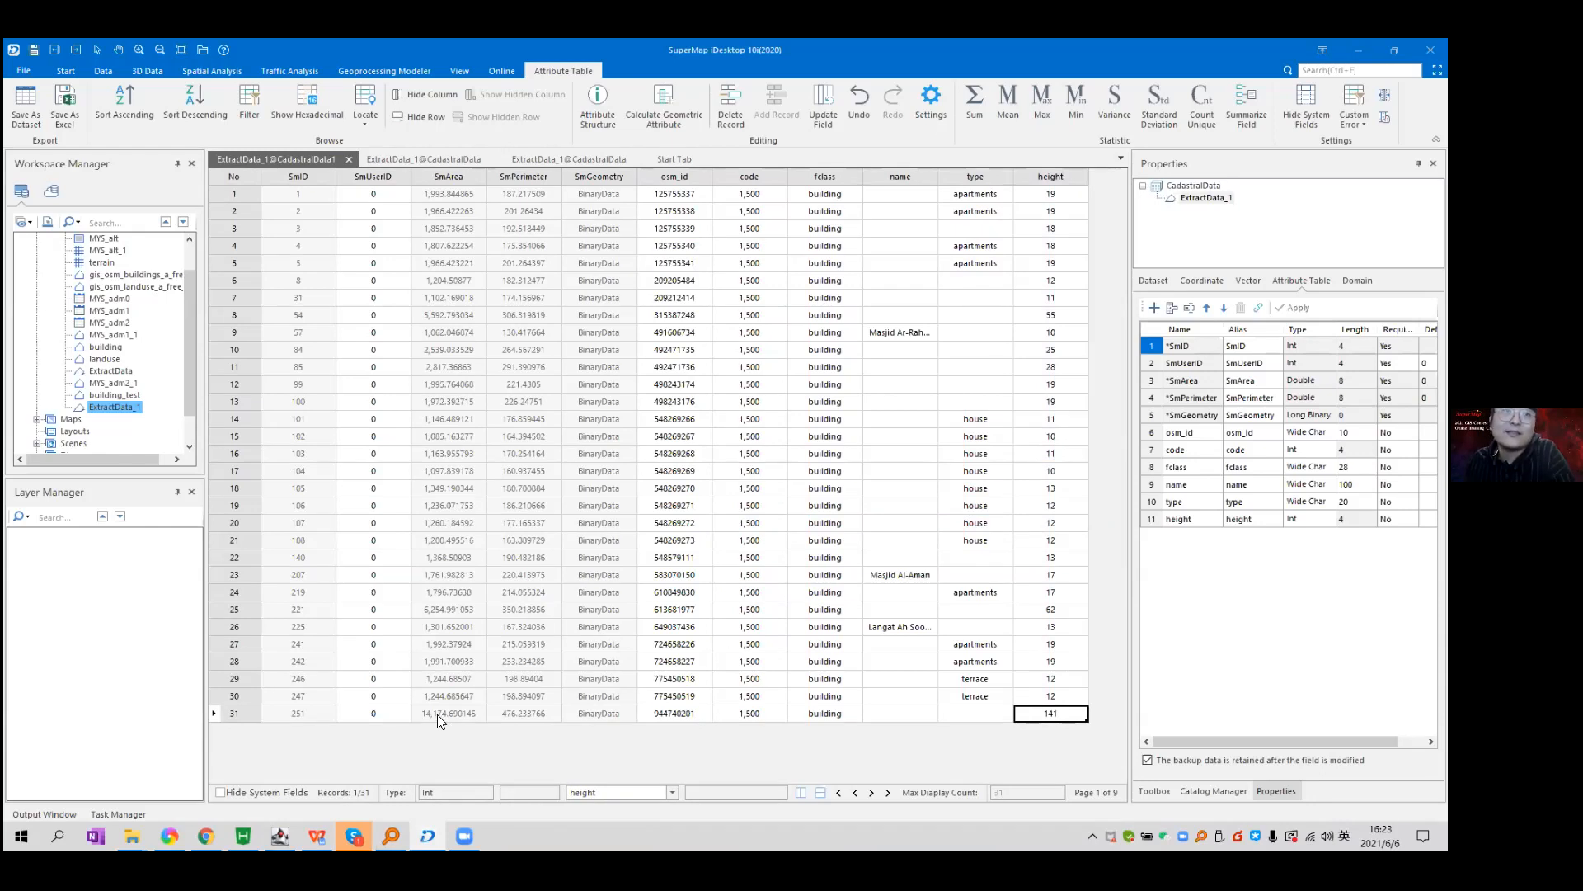
click(1063, 713)
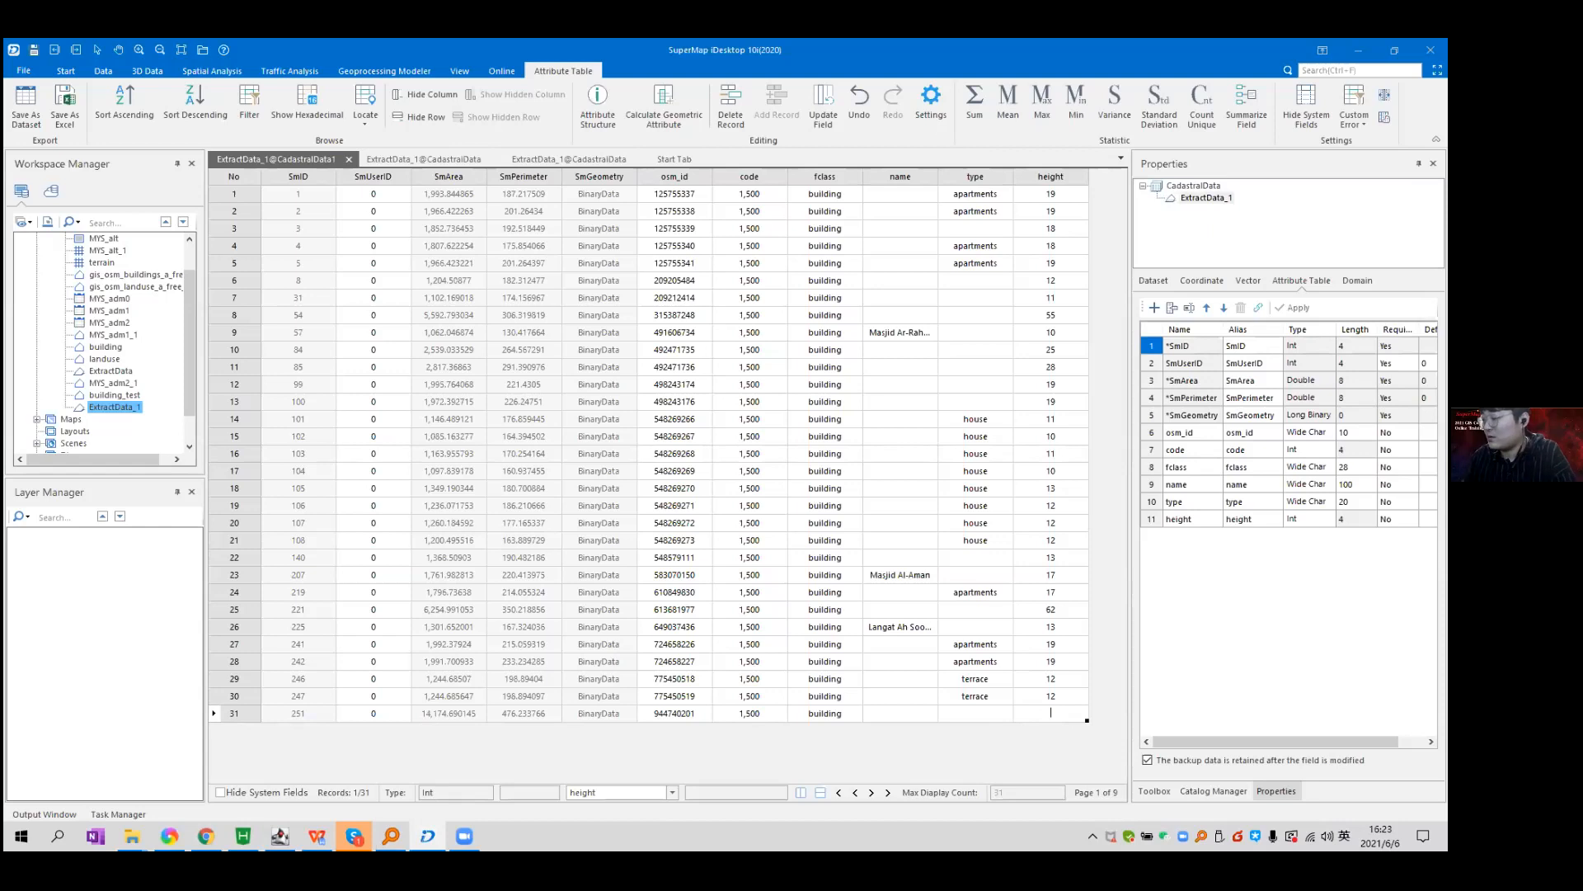
click(1050, 316)
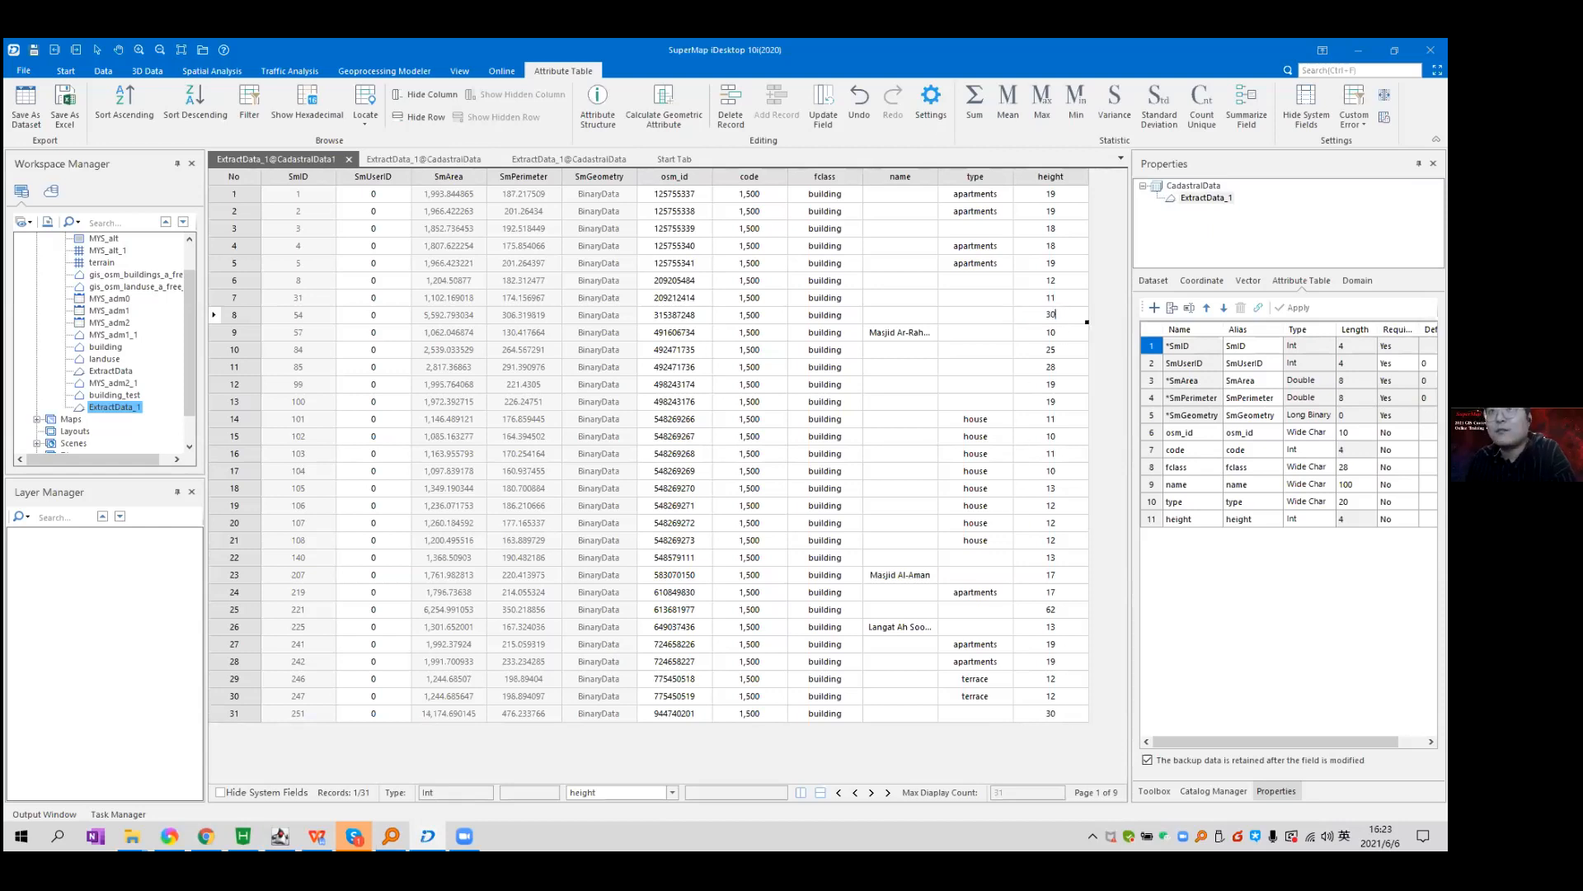
key(Return)
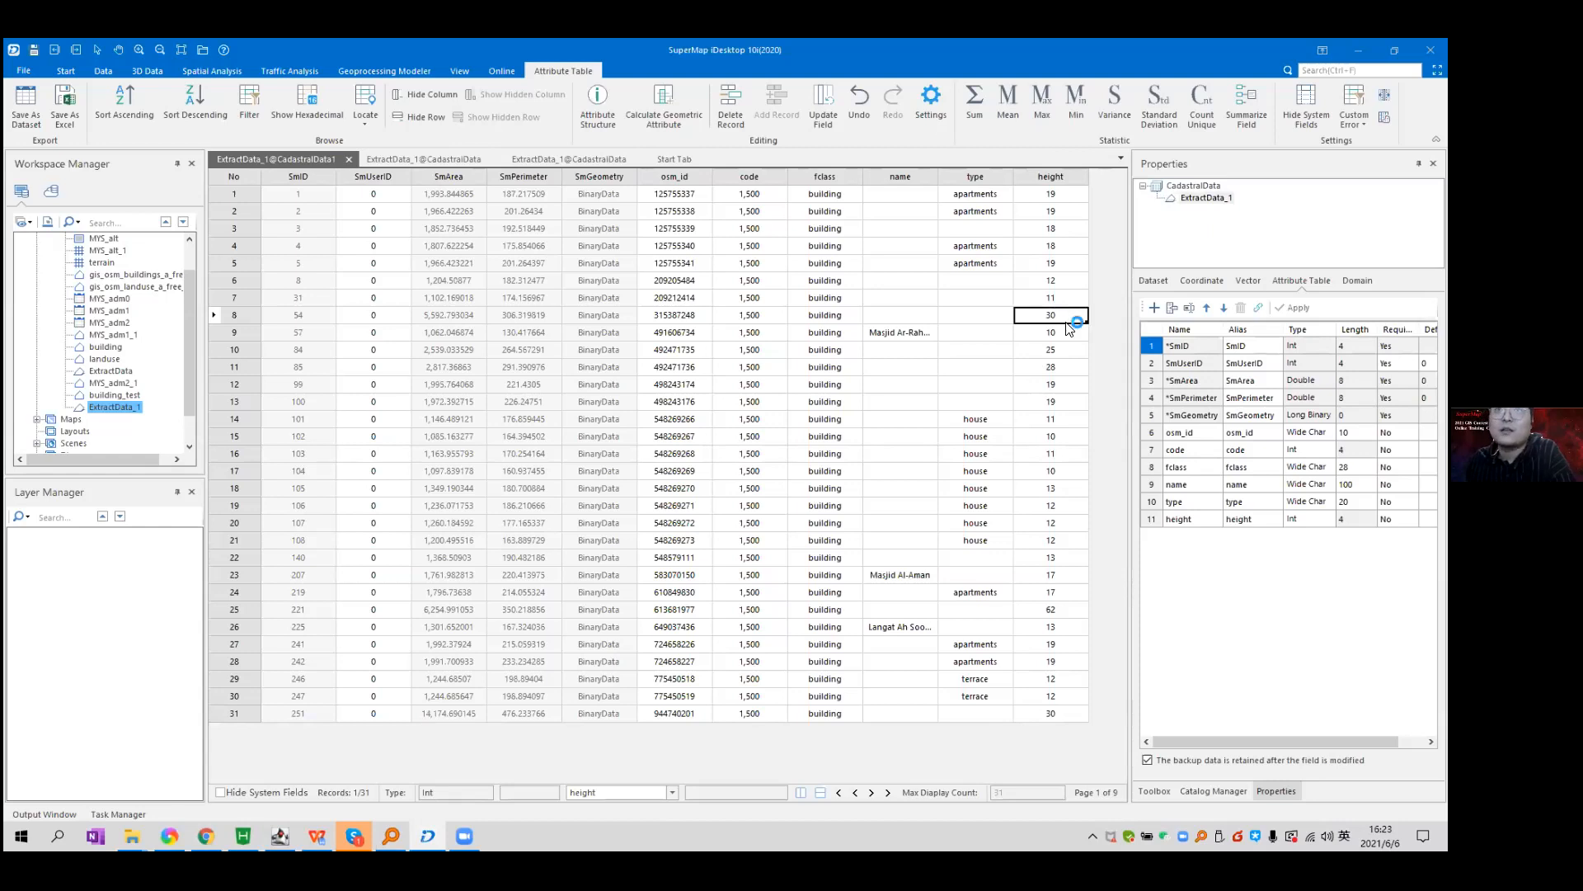
click(1061, 607)
text(30)
key(Return)
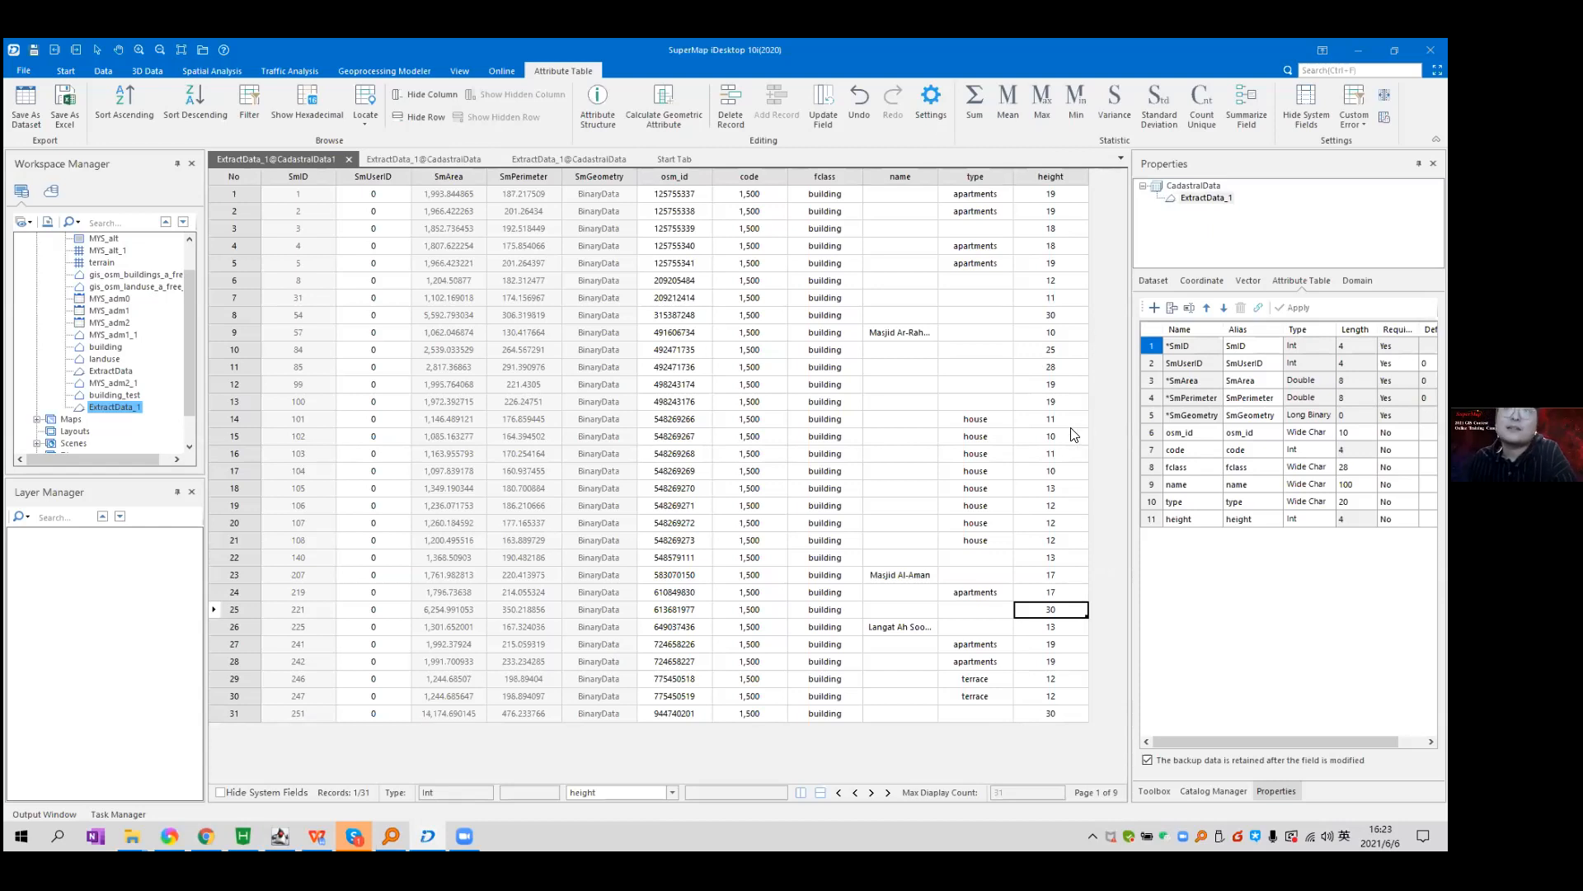
click(347, 158)
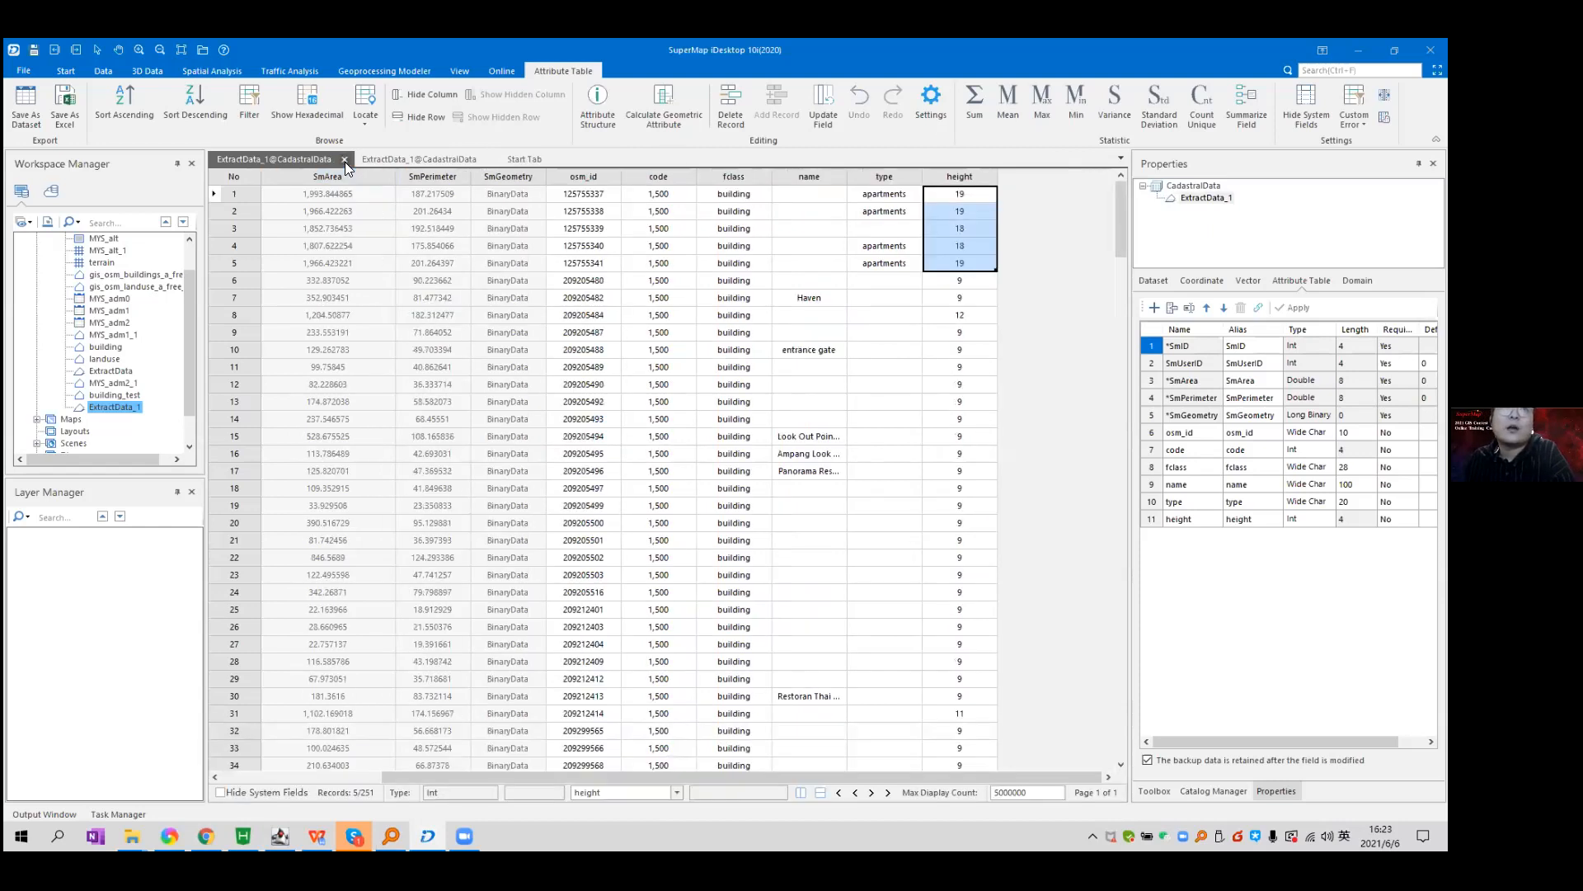
click(345, 161)
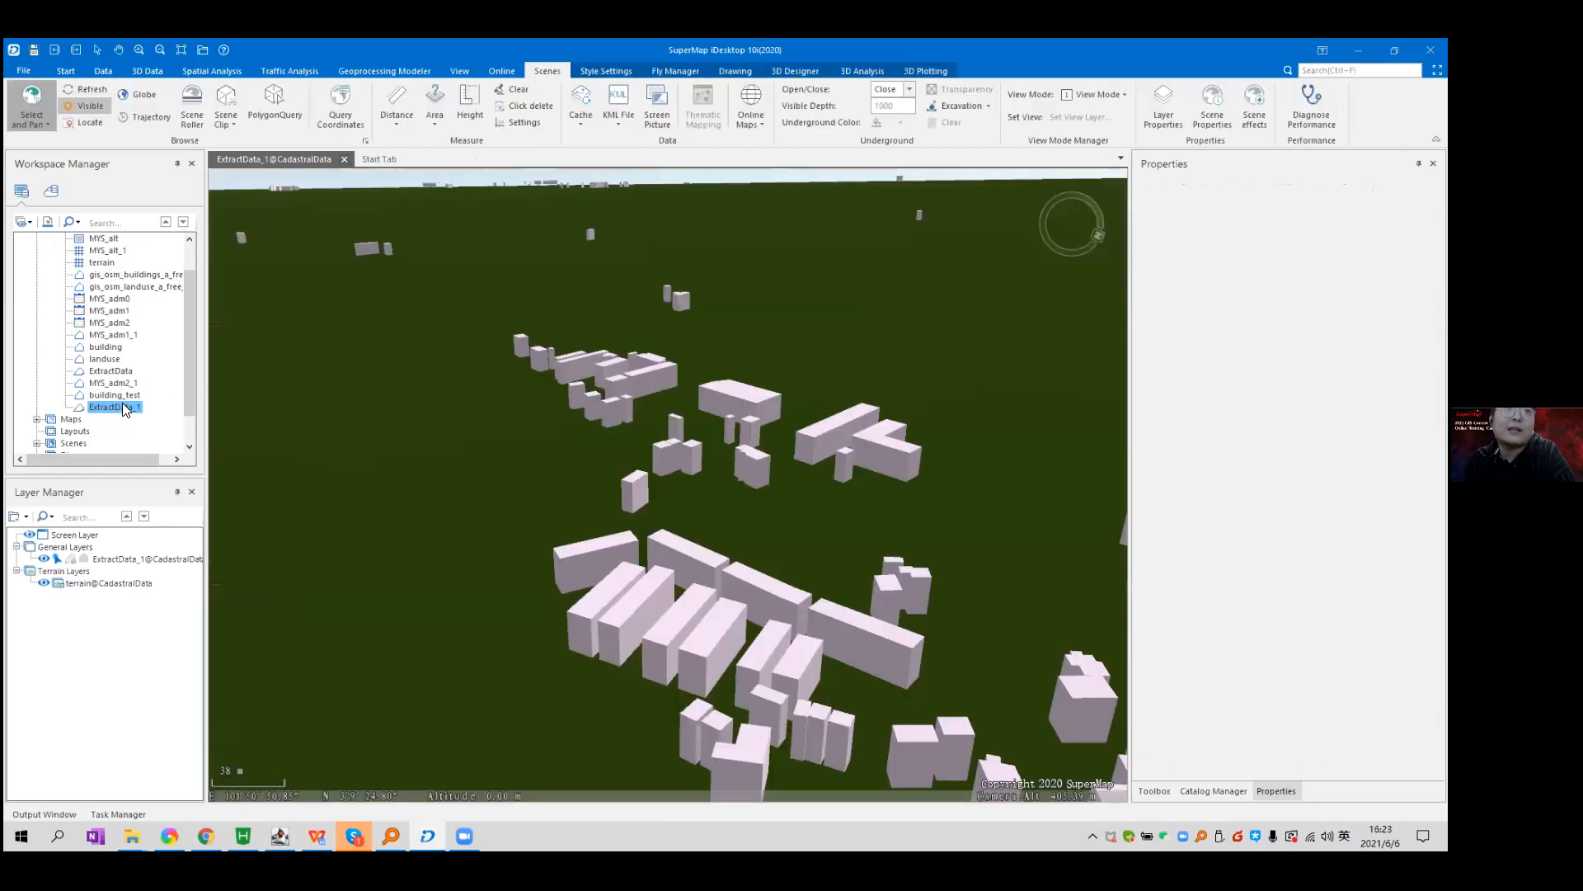
Check the ExtractData_1 attribute table, then select the buildings layer in the scene and show its Style Settings.
right_click(122, 406)
click(182, 412)
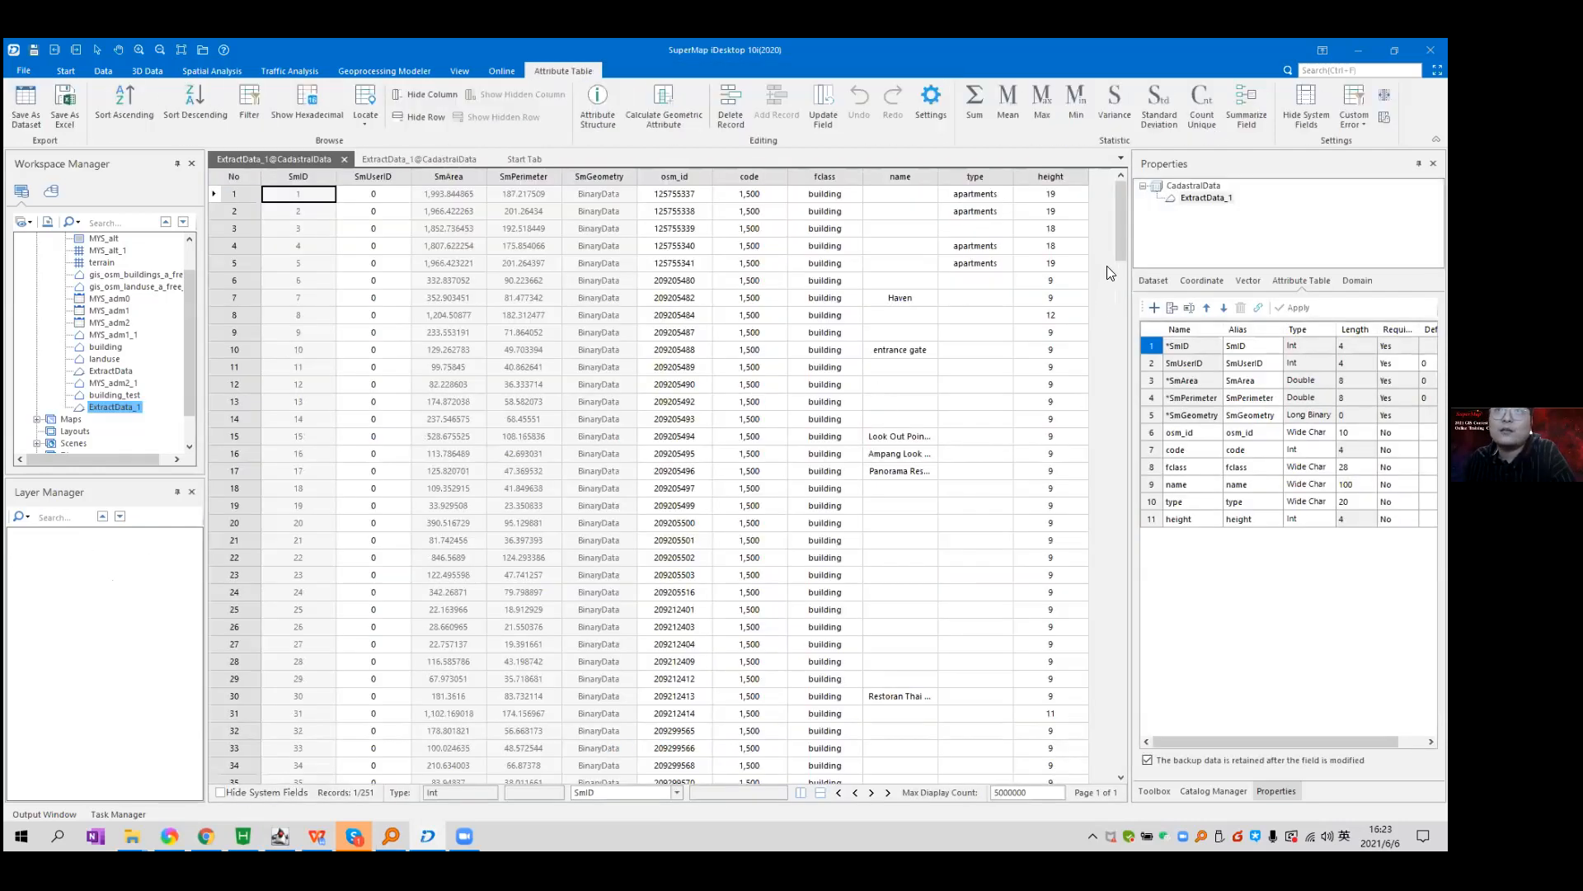
drag(1122, 327, 1089, 241)
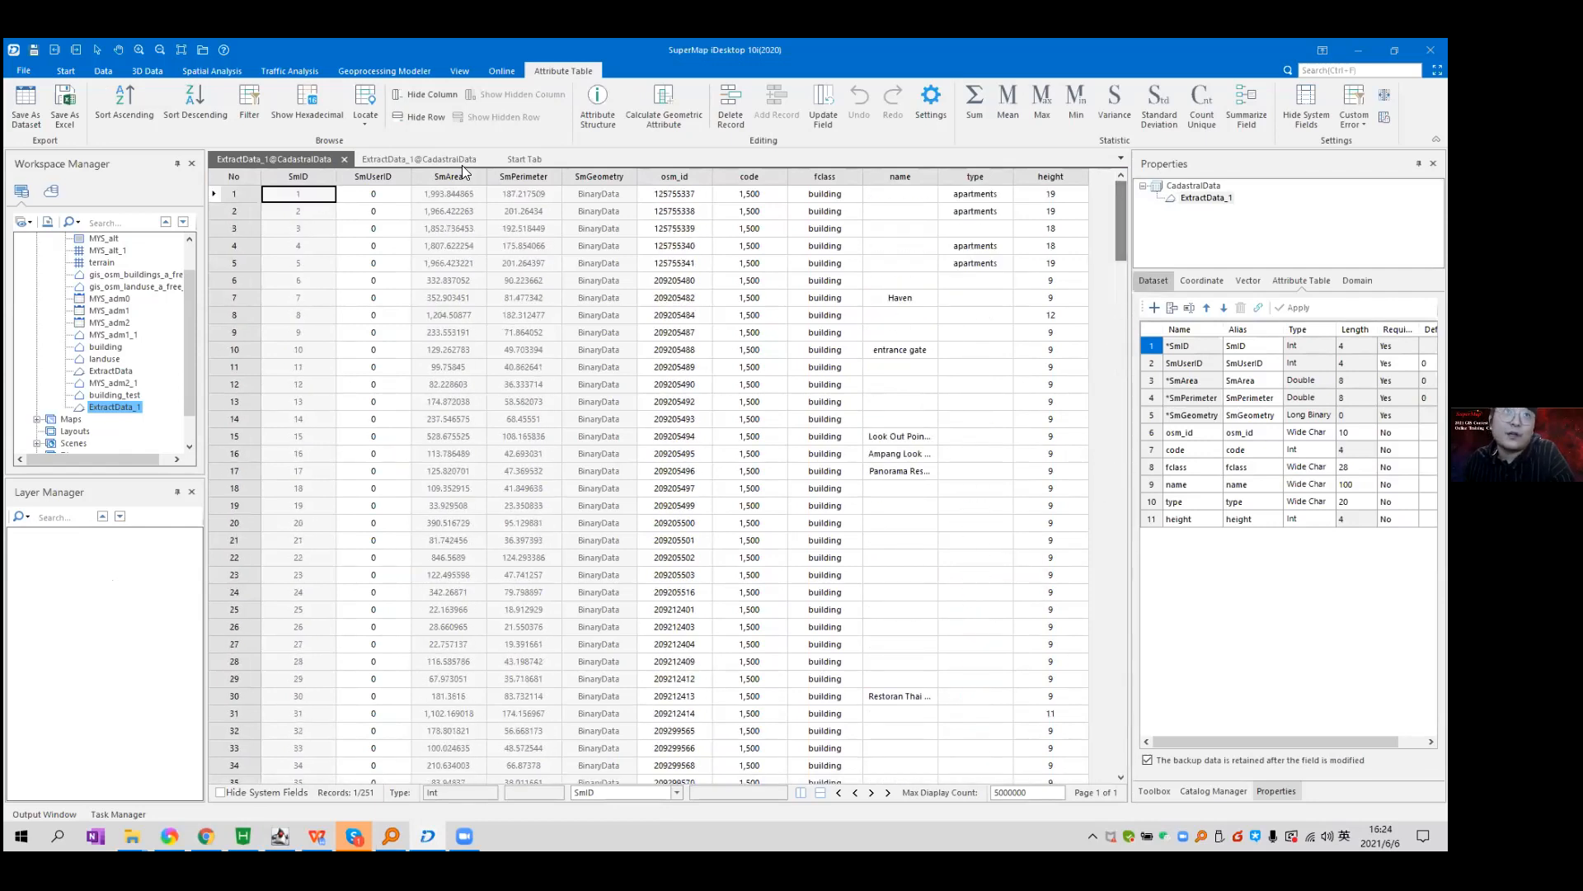
click(383, 158)
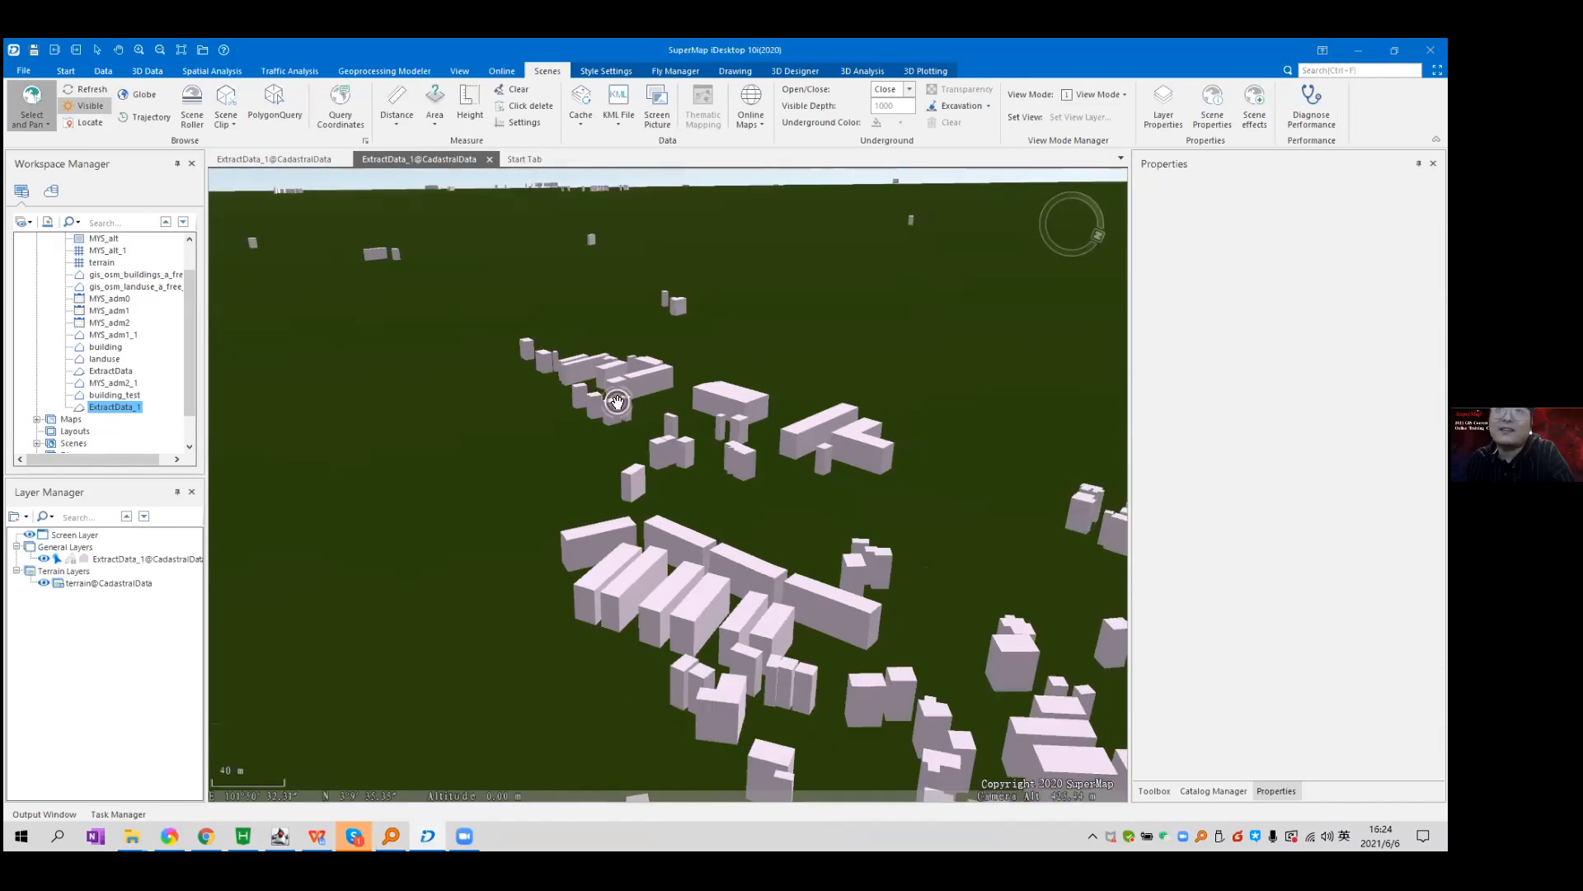
click(156, 561)
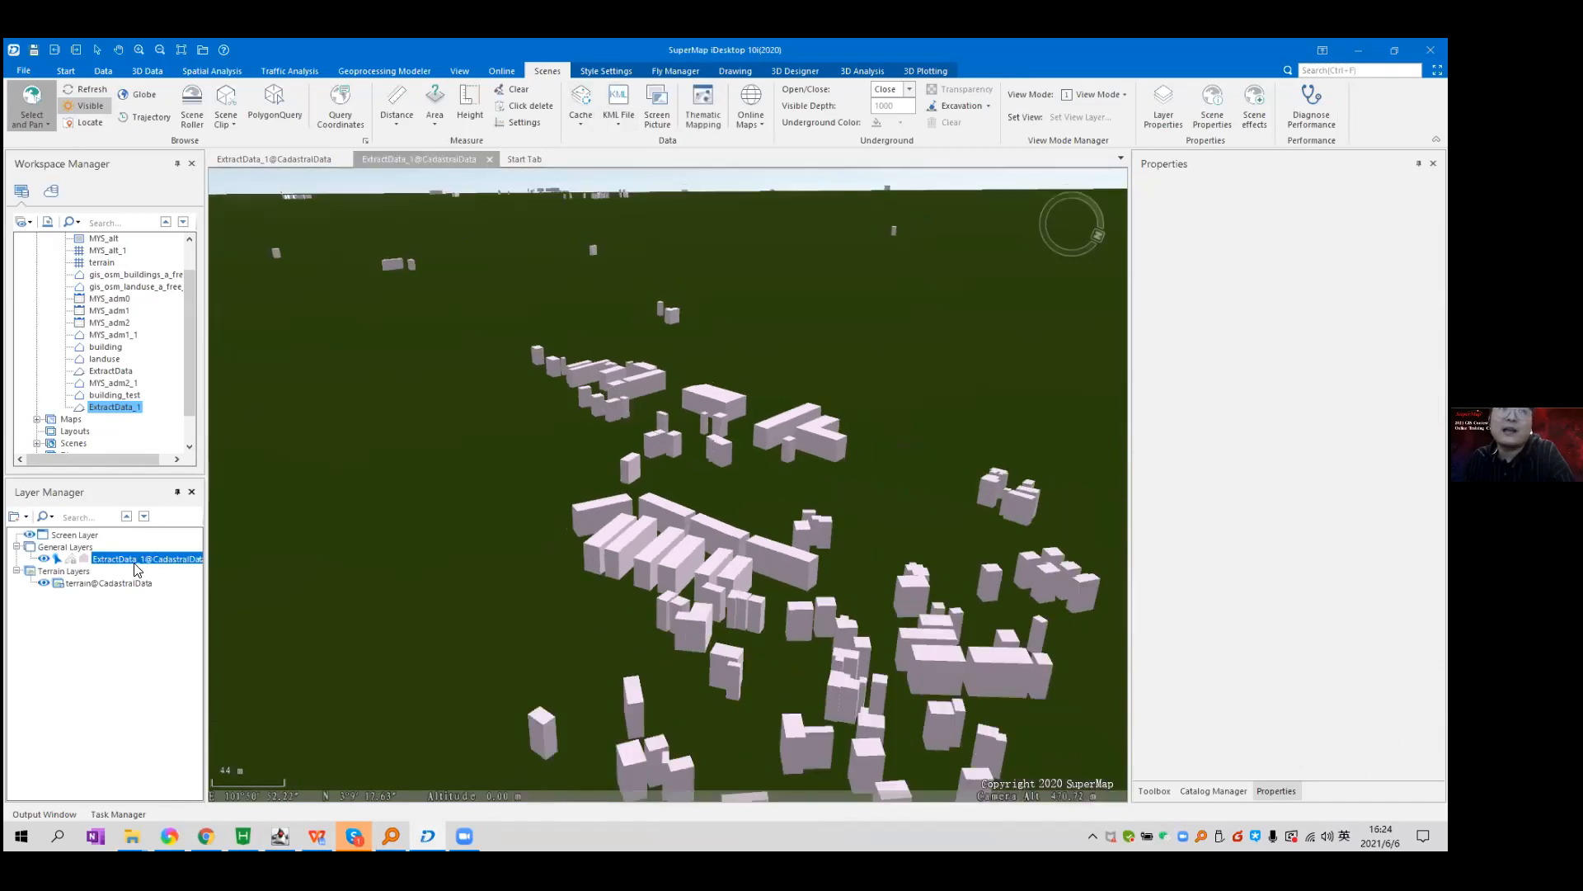
click(606, 71)
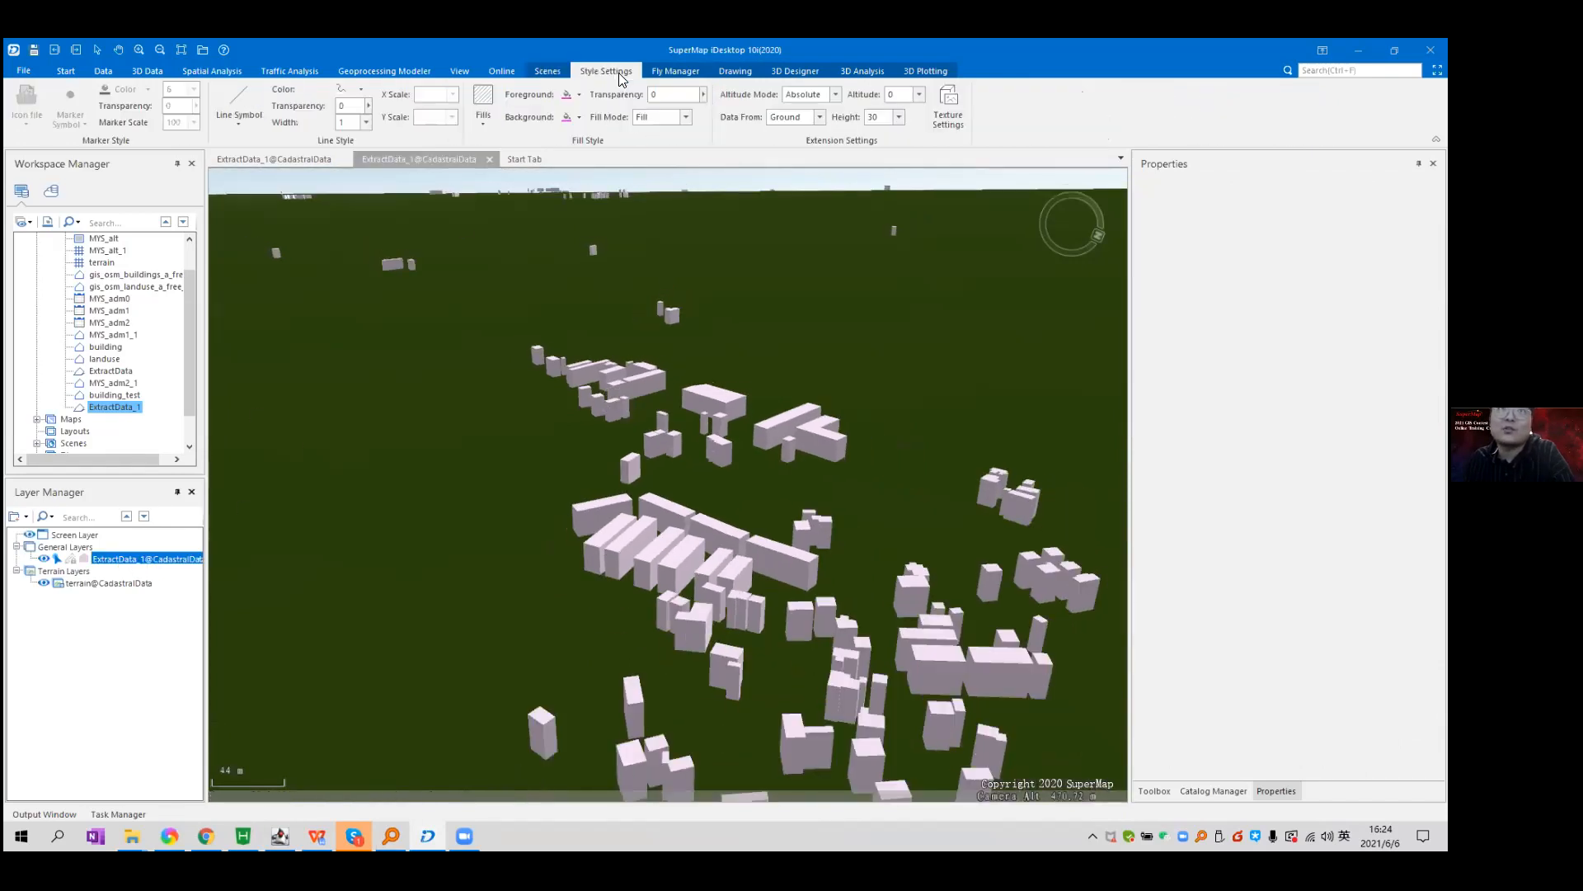
Set the extrusion height to the height field, then zoom and tilt the scene to inspect the buildings.
click(899, 117)
click(886, 167)
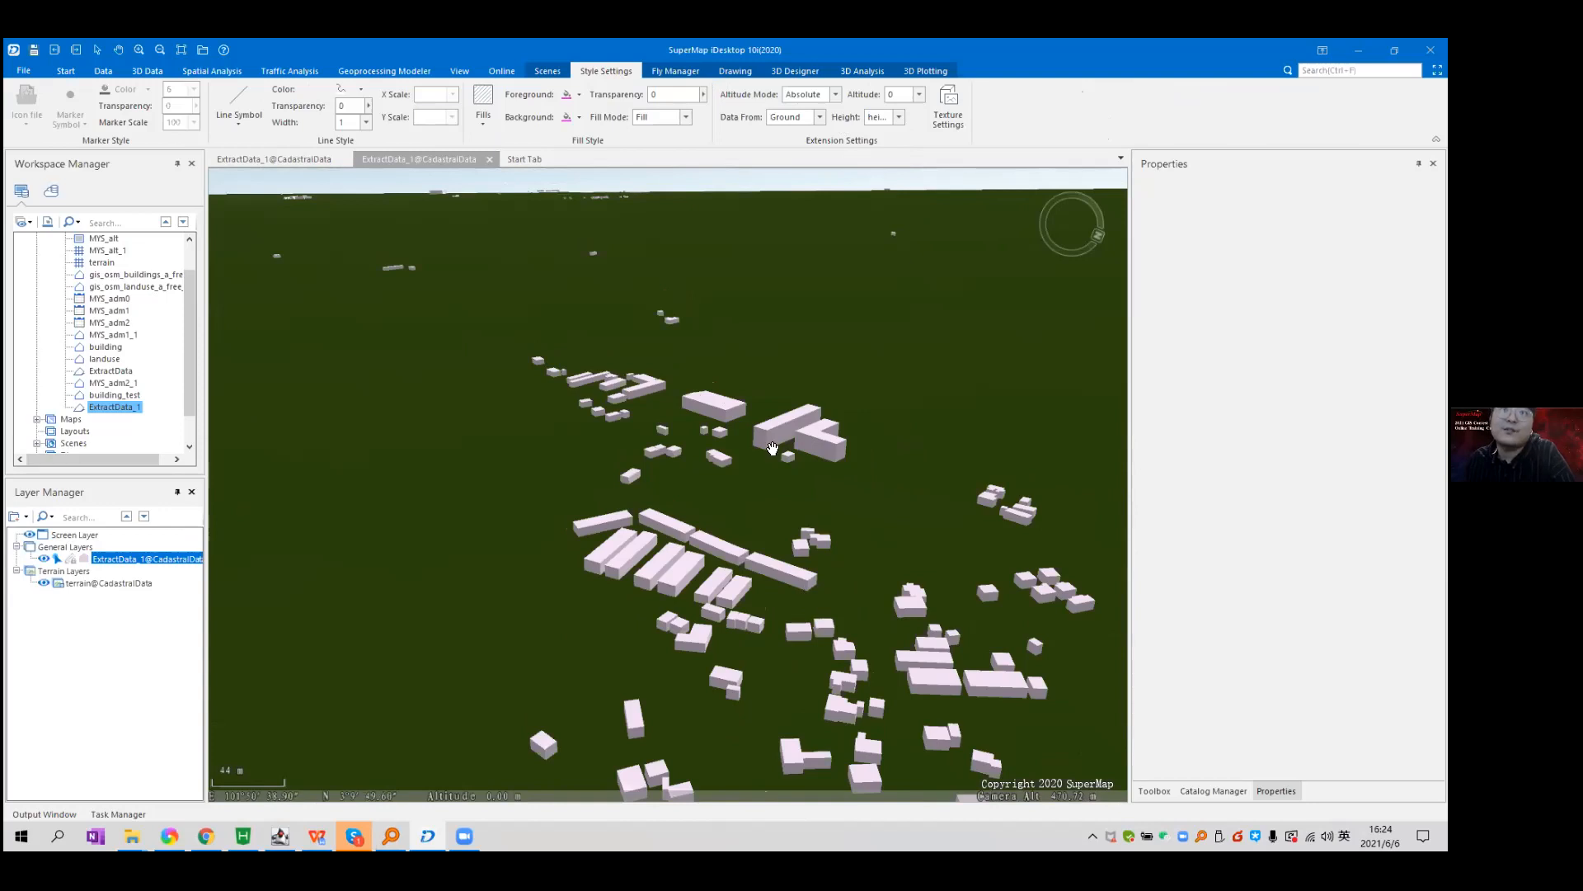
scroll(732, 606, up, 4)
drag(676, 306, 795, 385)
scroll(715, 332, up, 4)
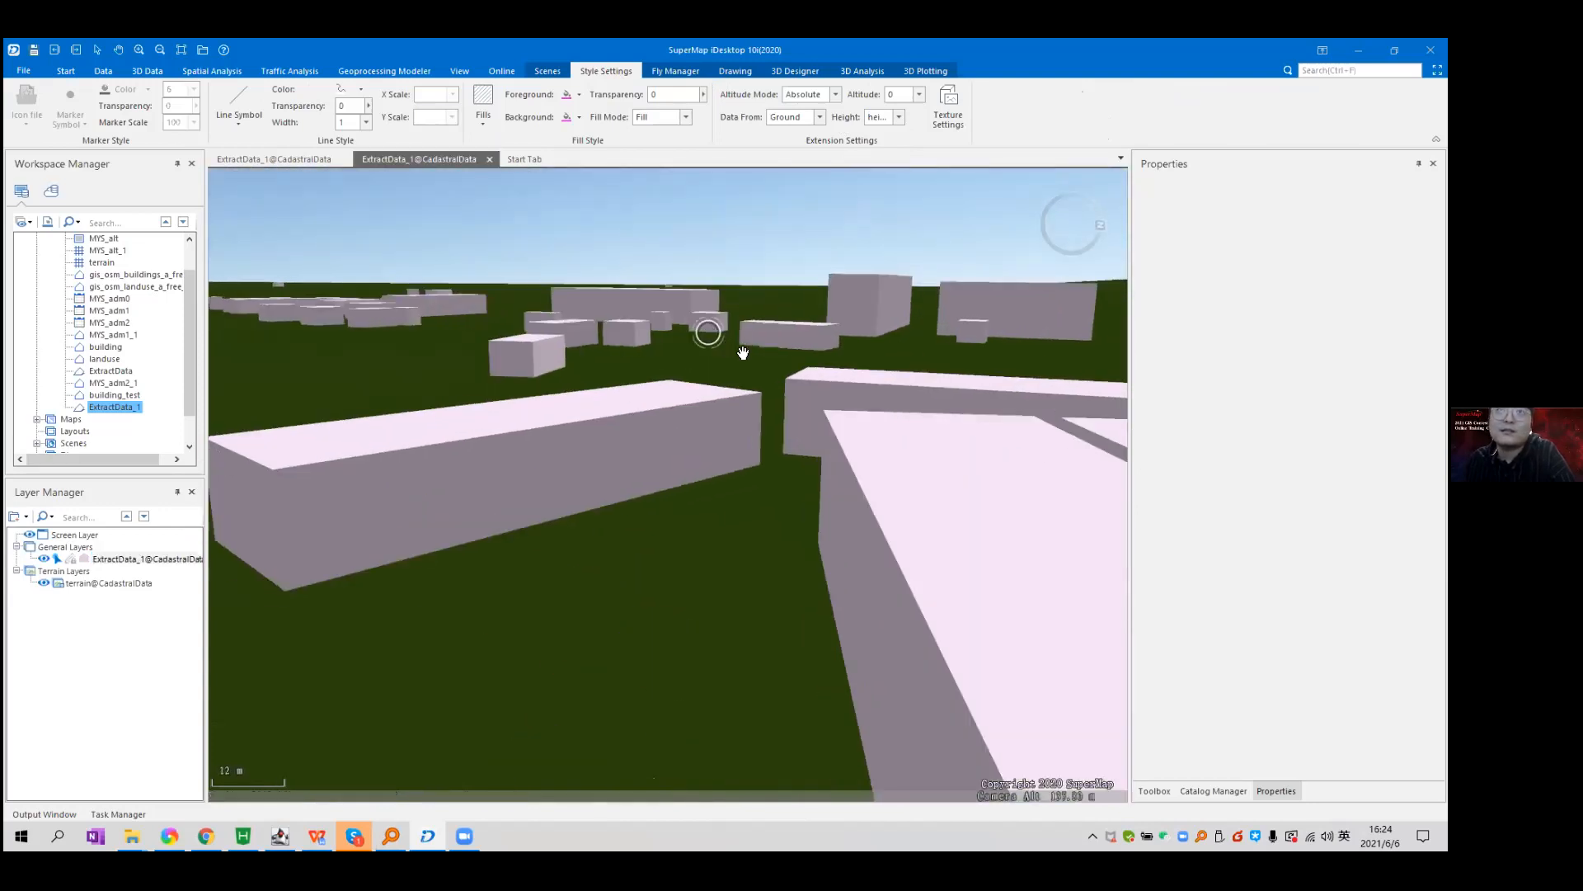
scroll(743, 353, down, 4)
drag(795, 311, 578, 329)
scroll(647, 368, up, 5)
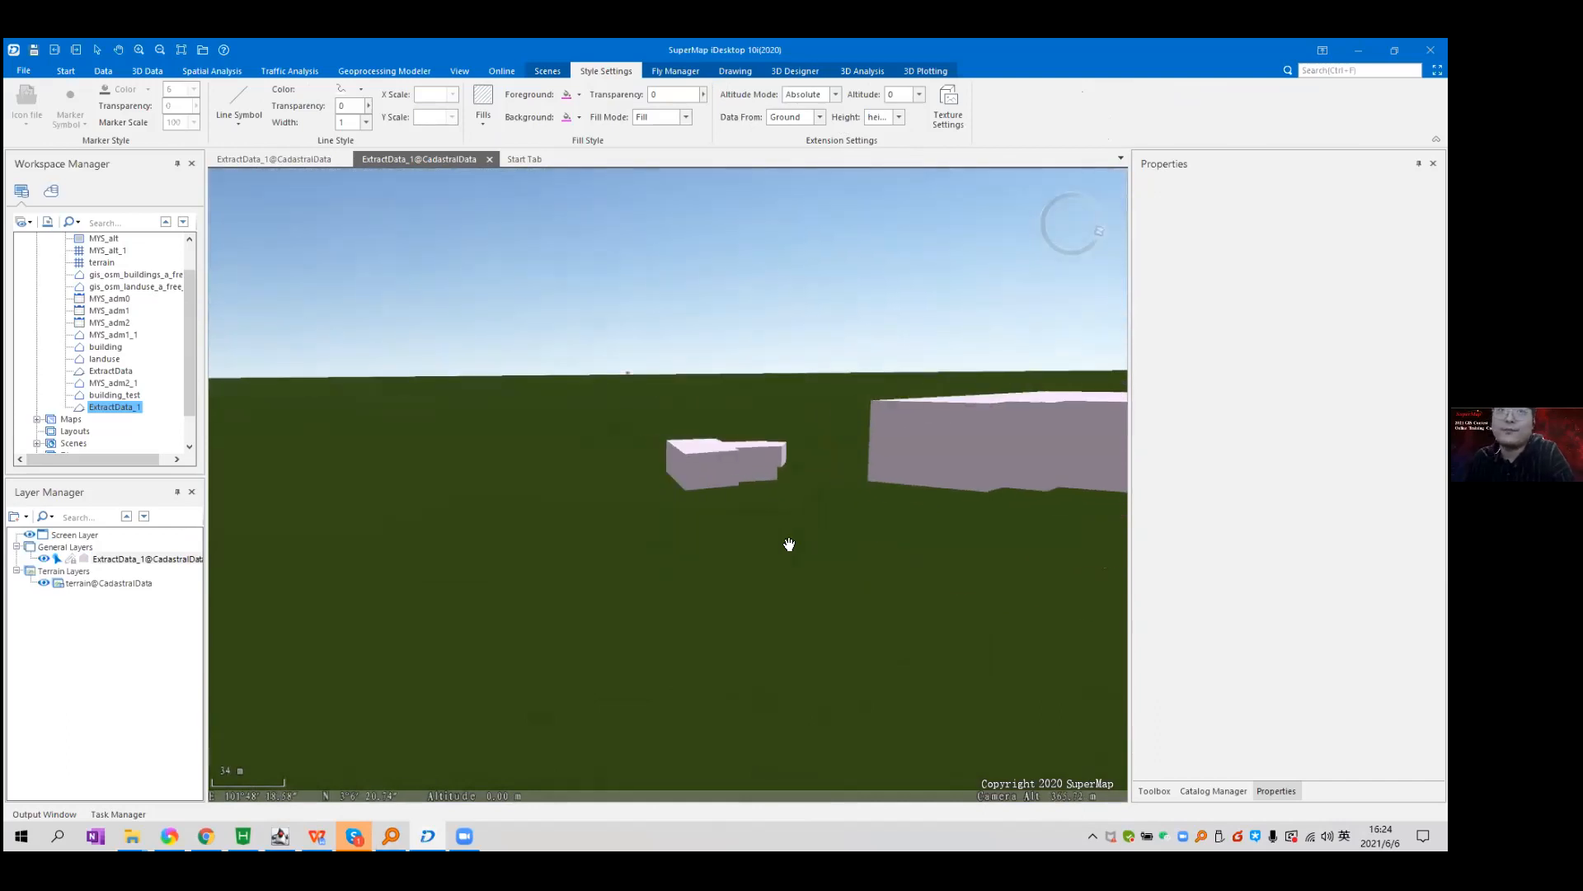
scroll(789, 544, down, 5)
scroll(668, 431, up, 3)
scroll(815, 446, up, 2)
scroll(814, 446, up, 5)
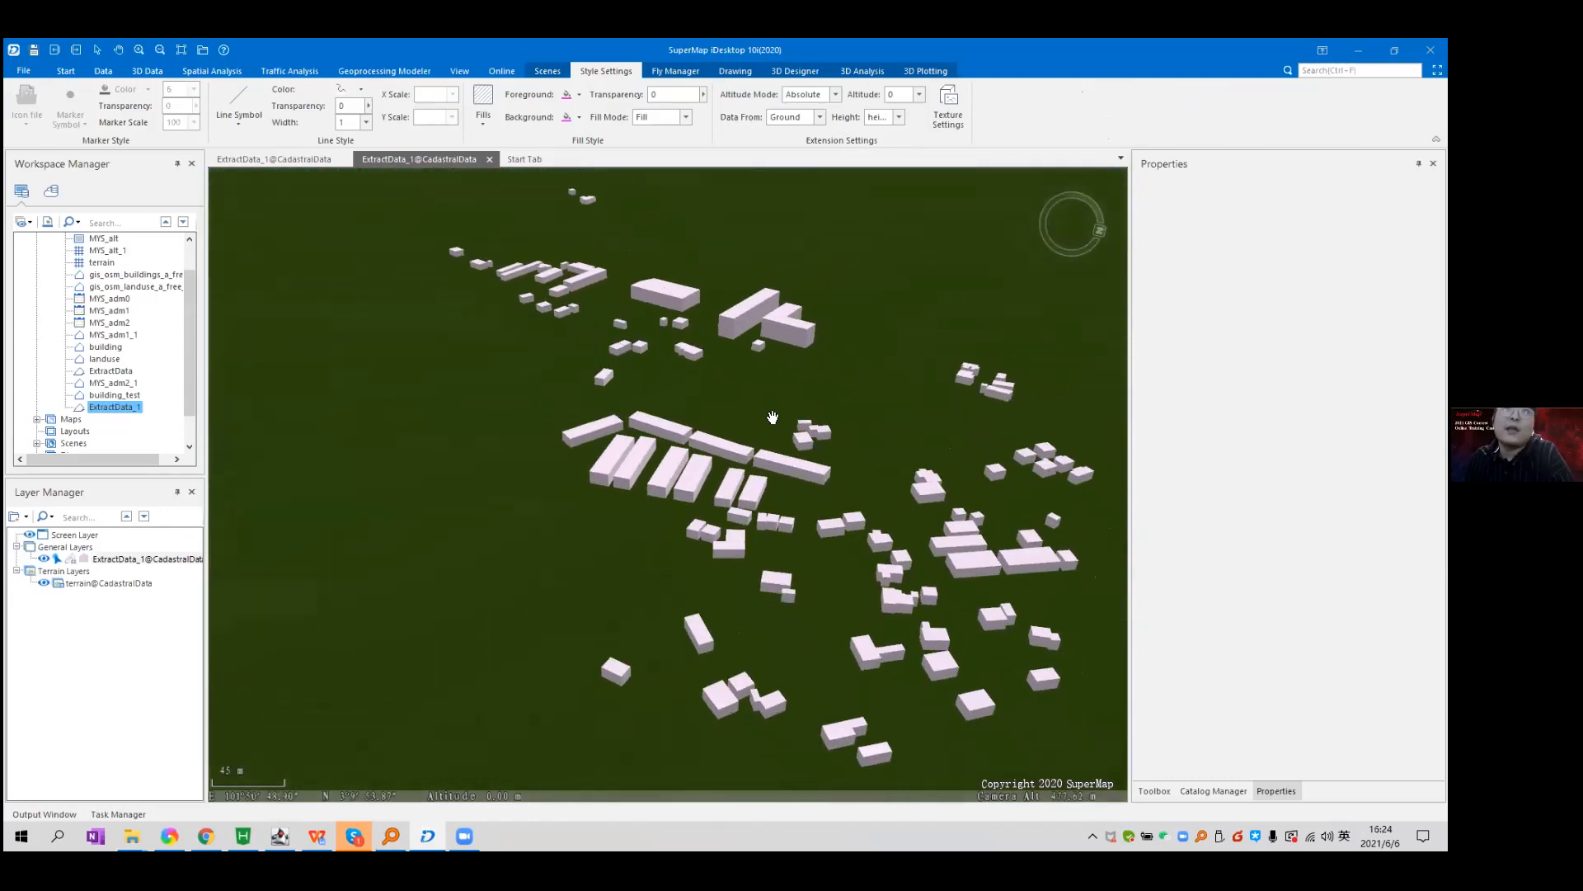
click(949, 107)
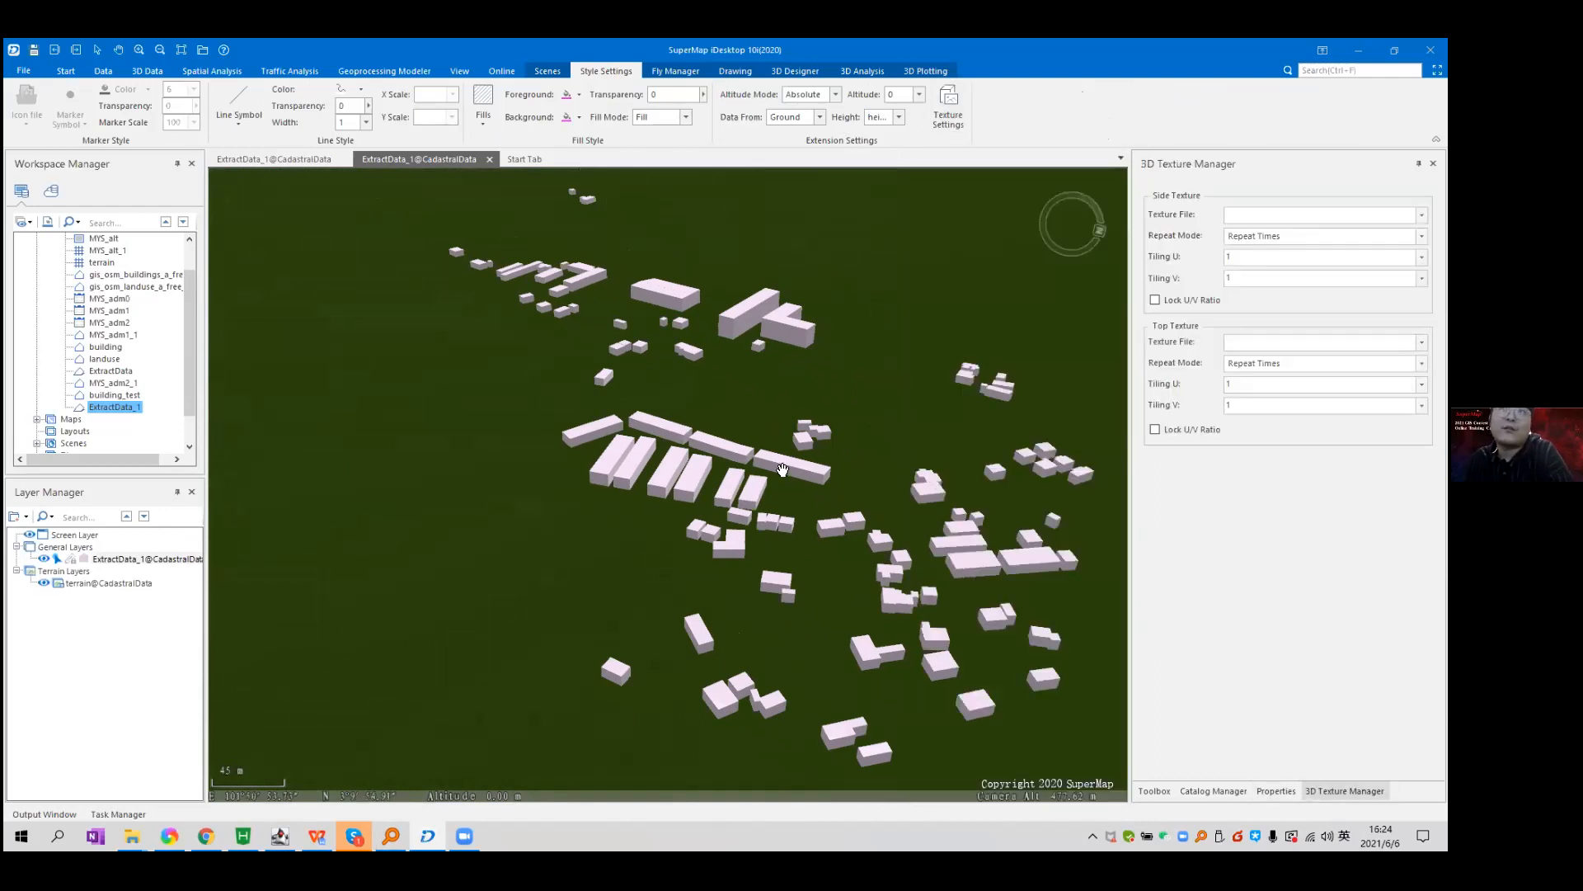
Set the side texture file to SideFile.jpg from the E: drive's TextureFiles folder.
click(1422, 215)
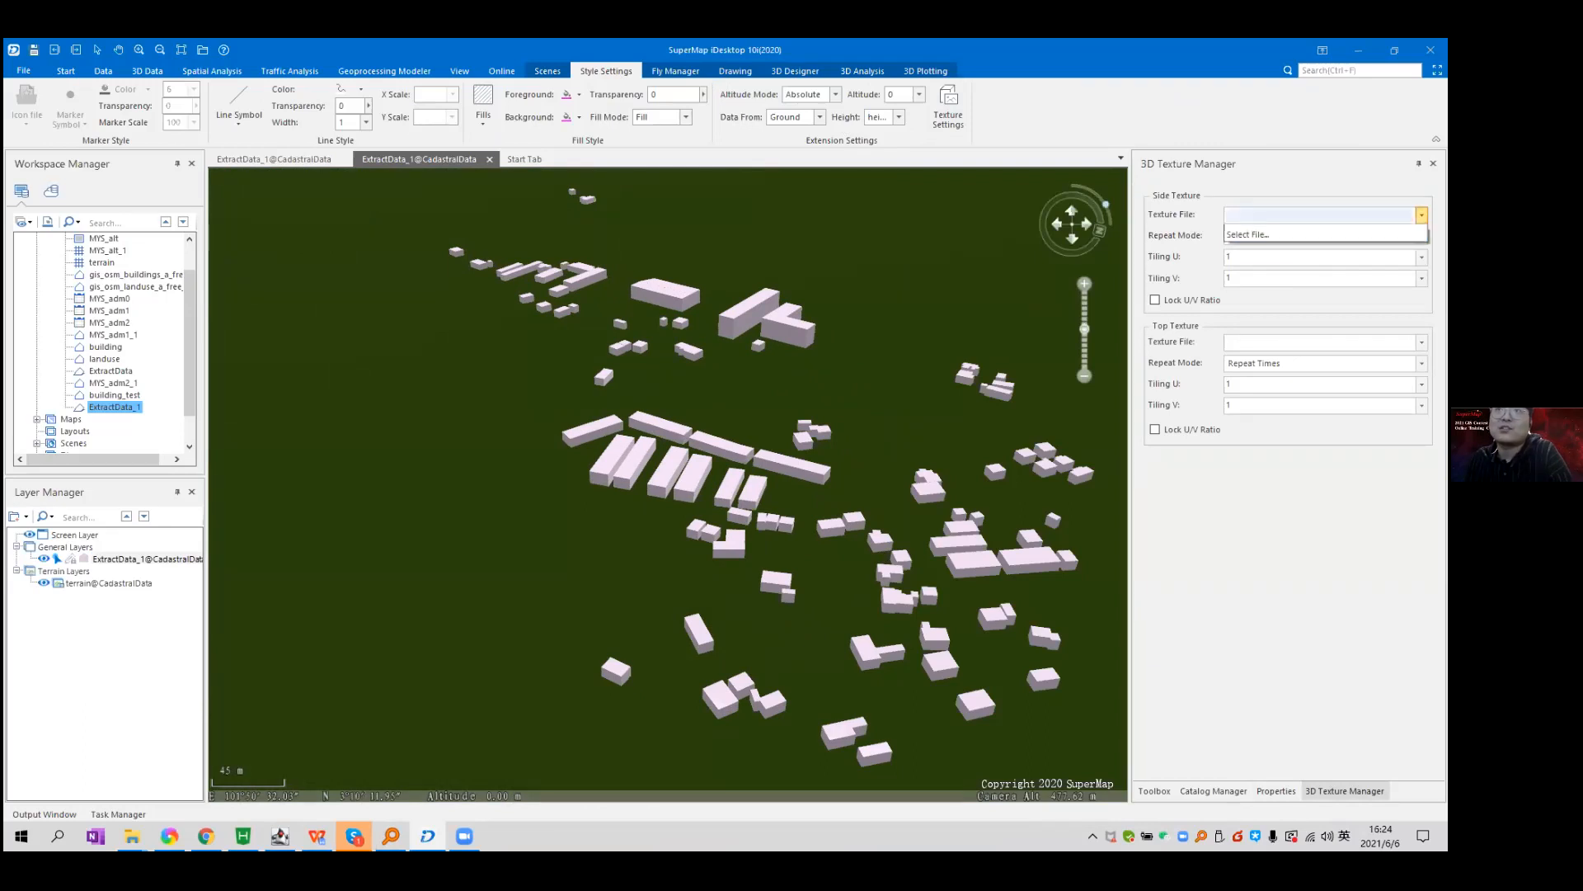
click(1298, 245)
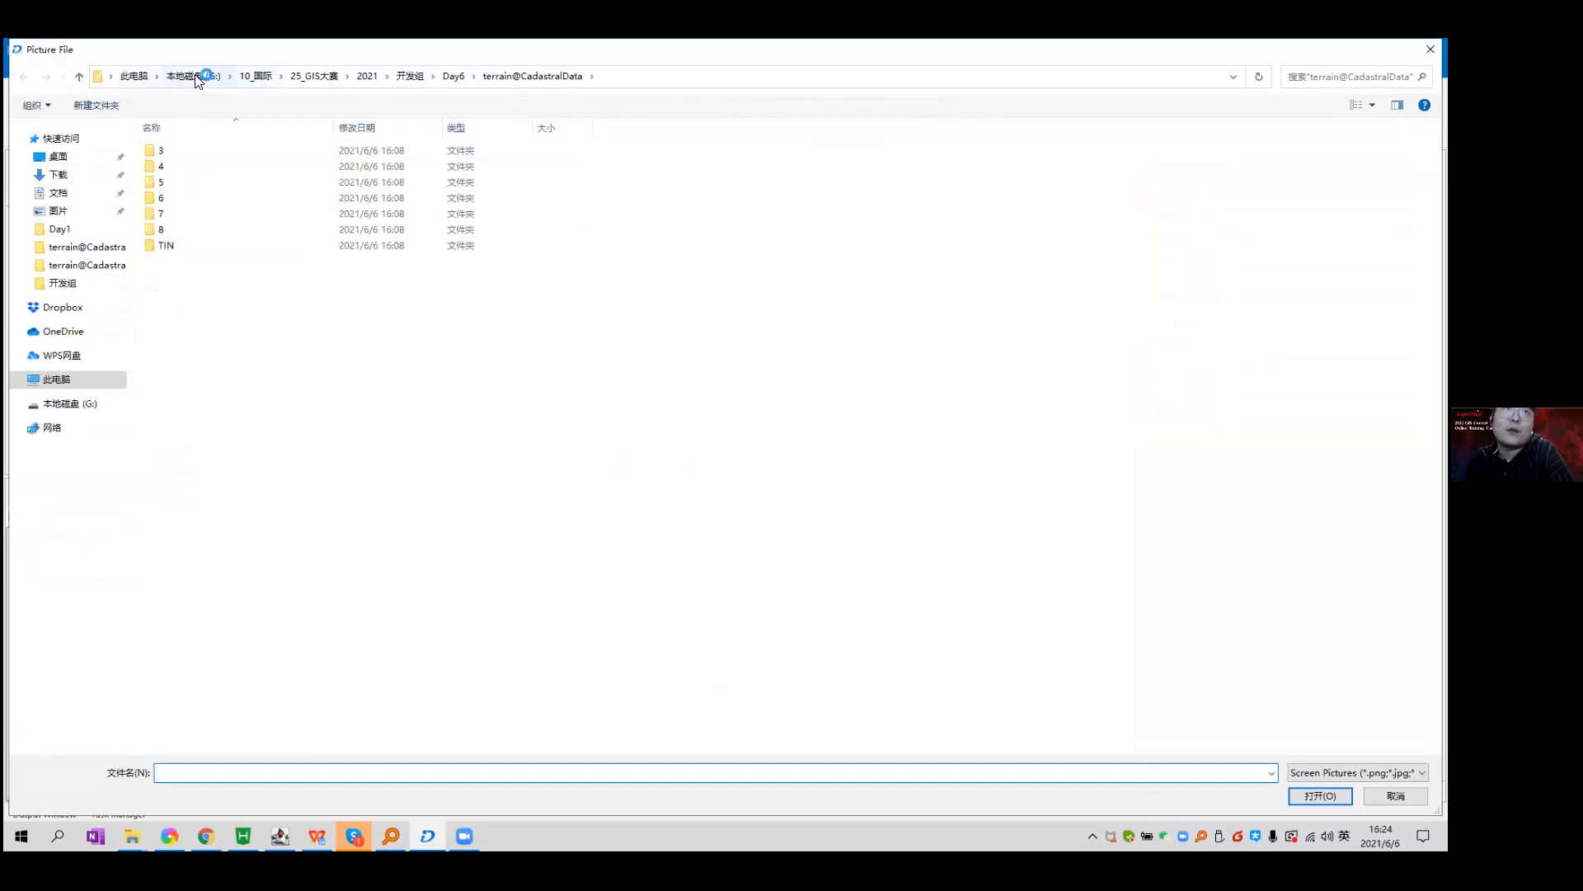
click(132, 81)
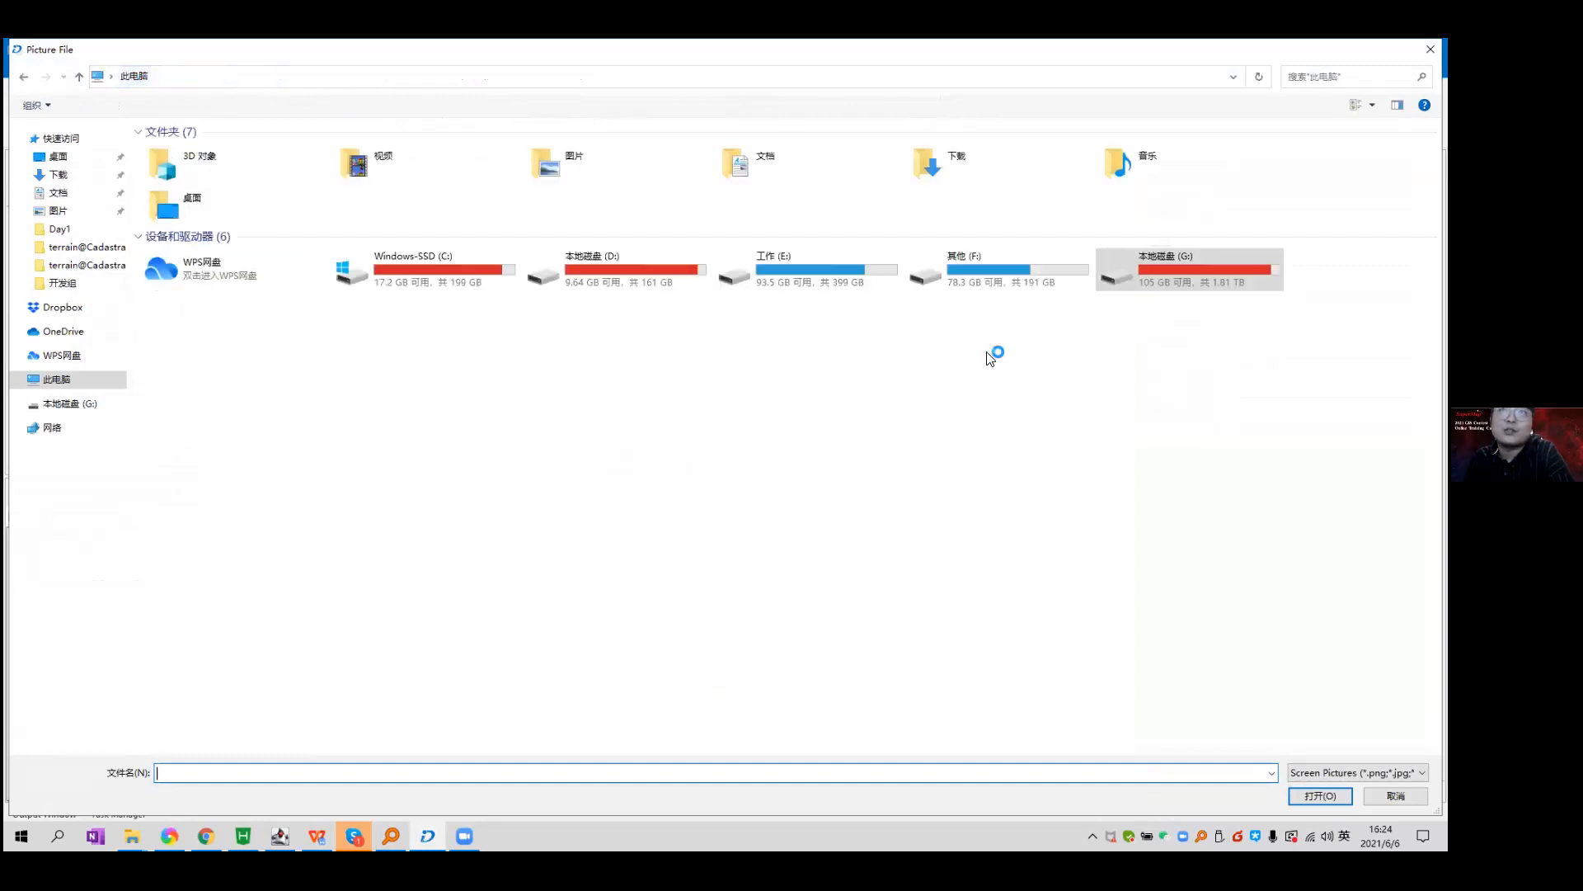
double_click(760, 272)
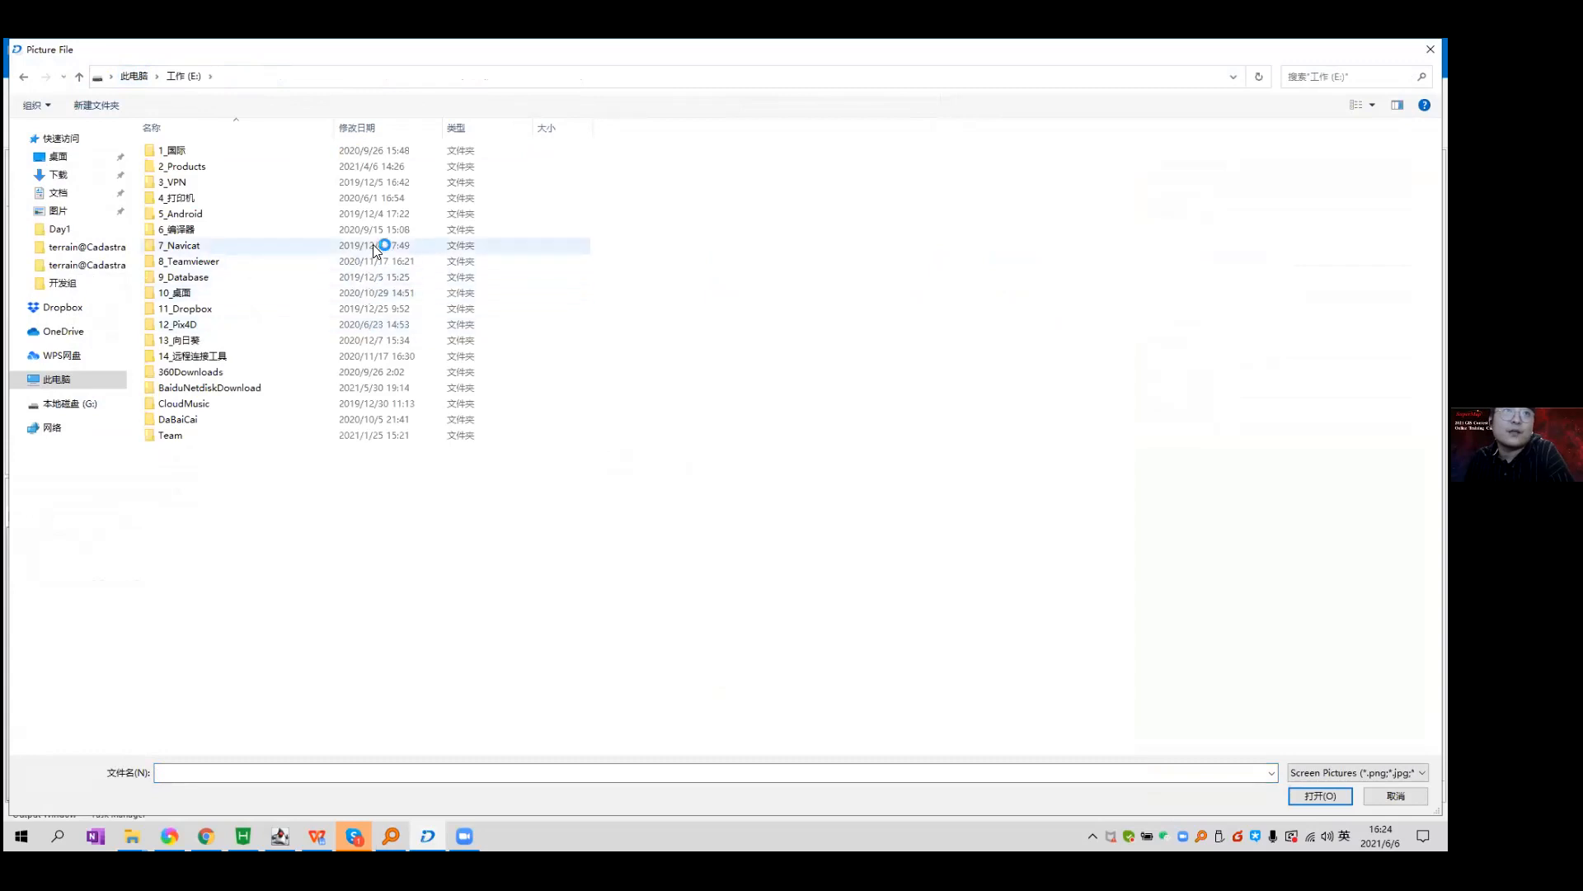
double_click(398, 152)
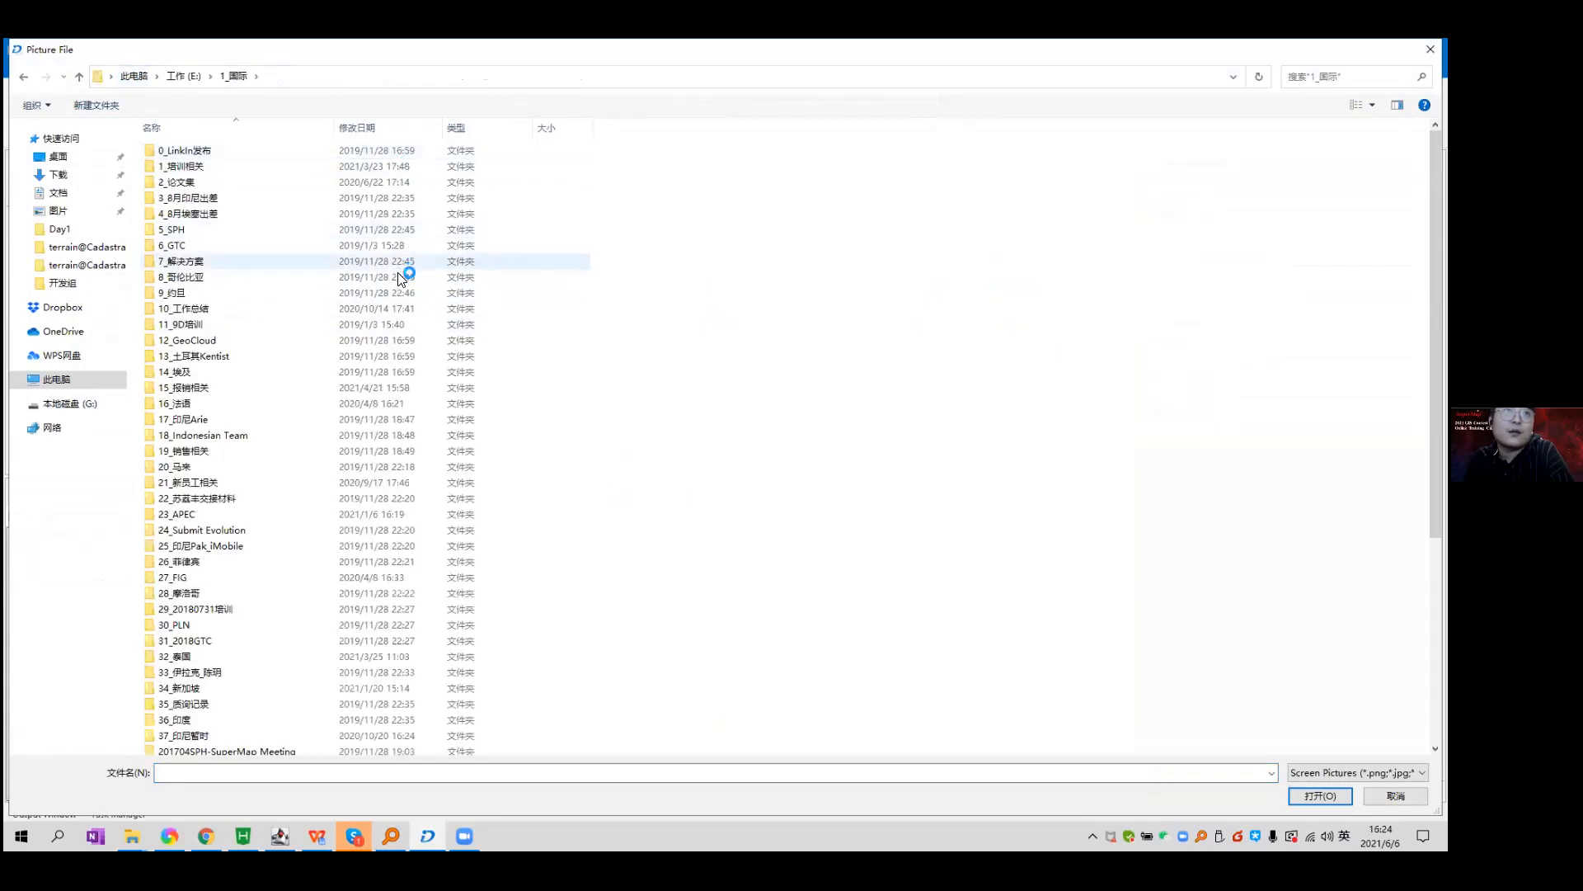
double_click(330, 481)
double_click(336, 229)
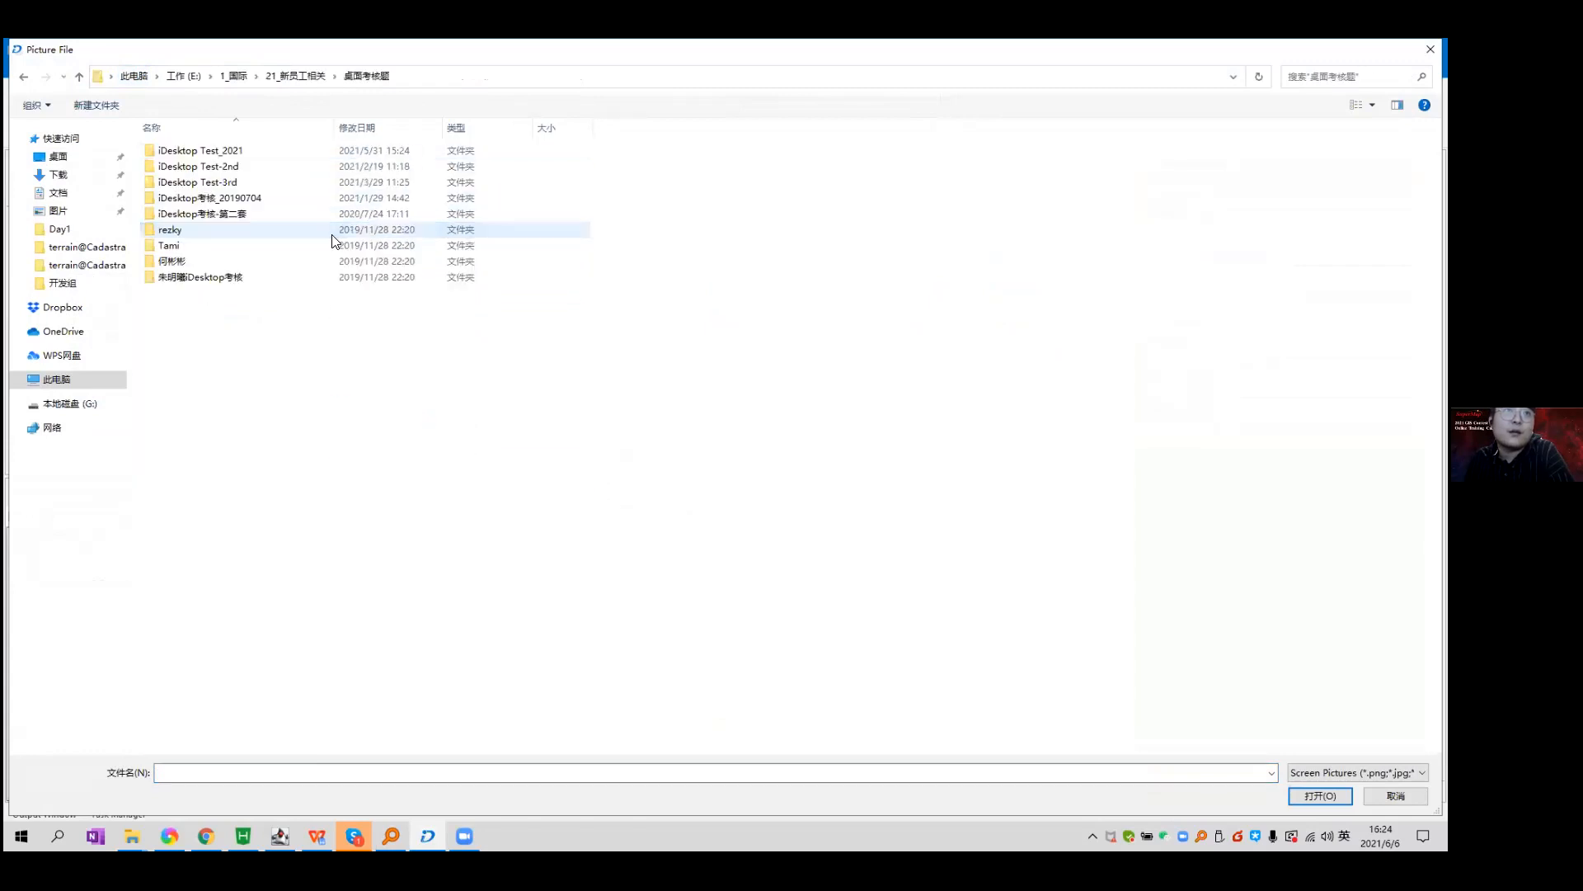
double_click(357, 150)
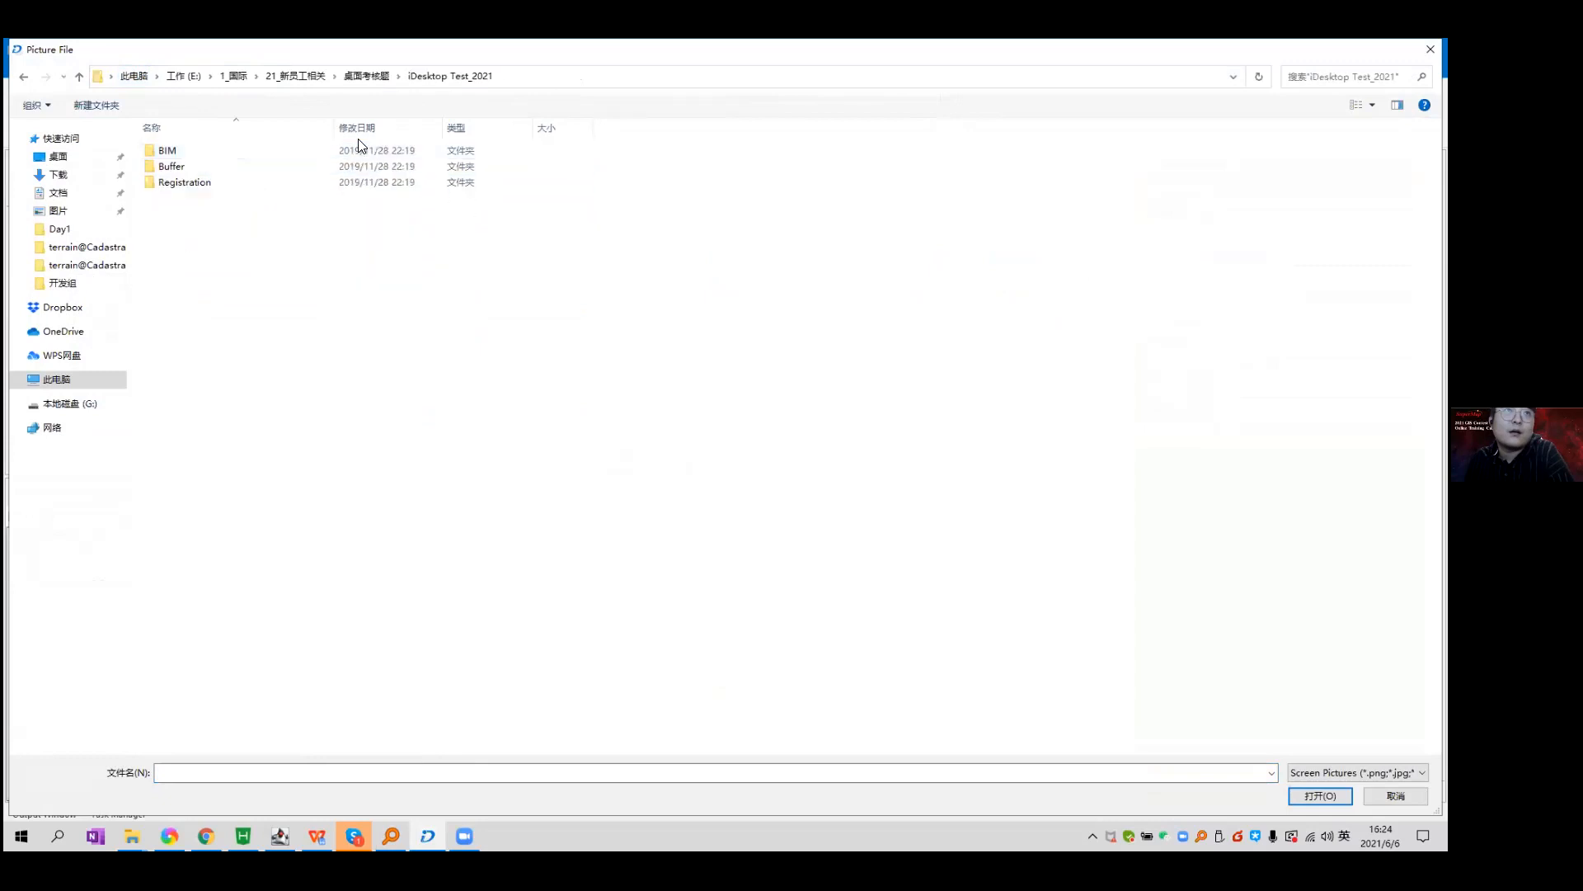
double_click(322, 182)
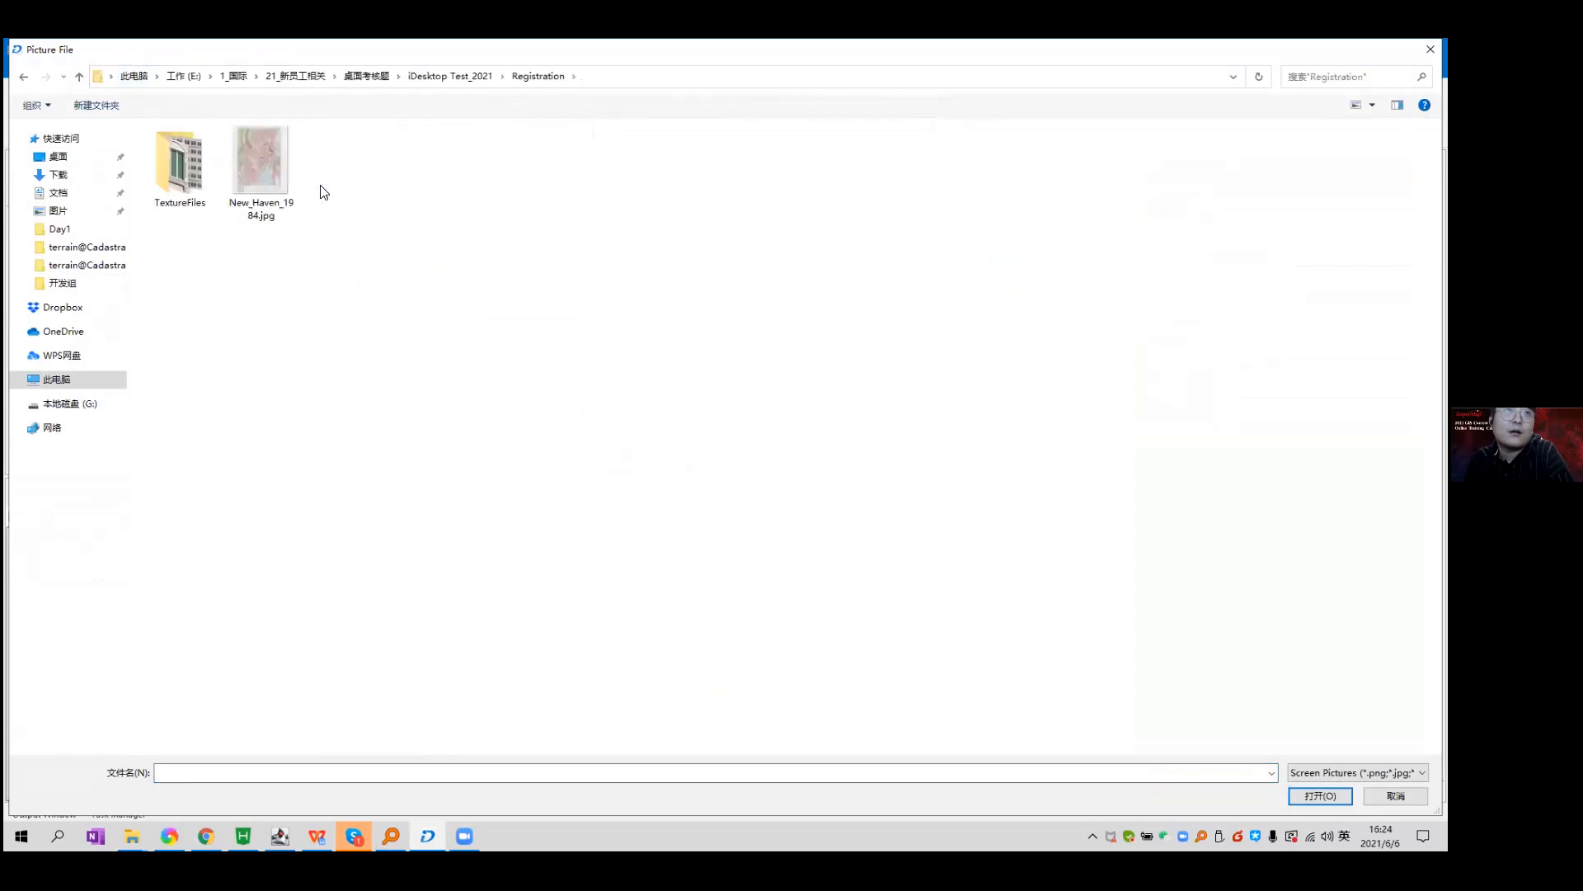
double_click(185, 169)
click(216, 203)
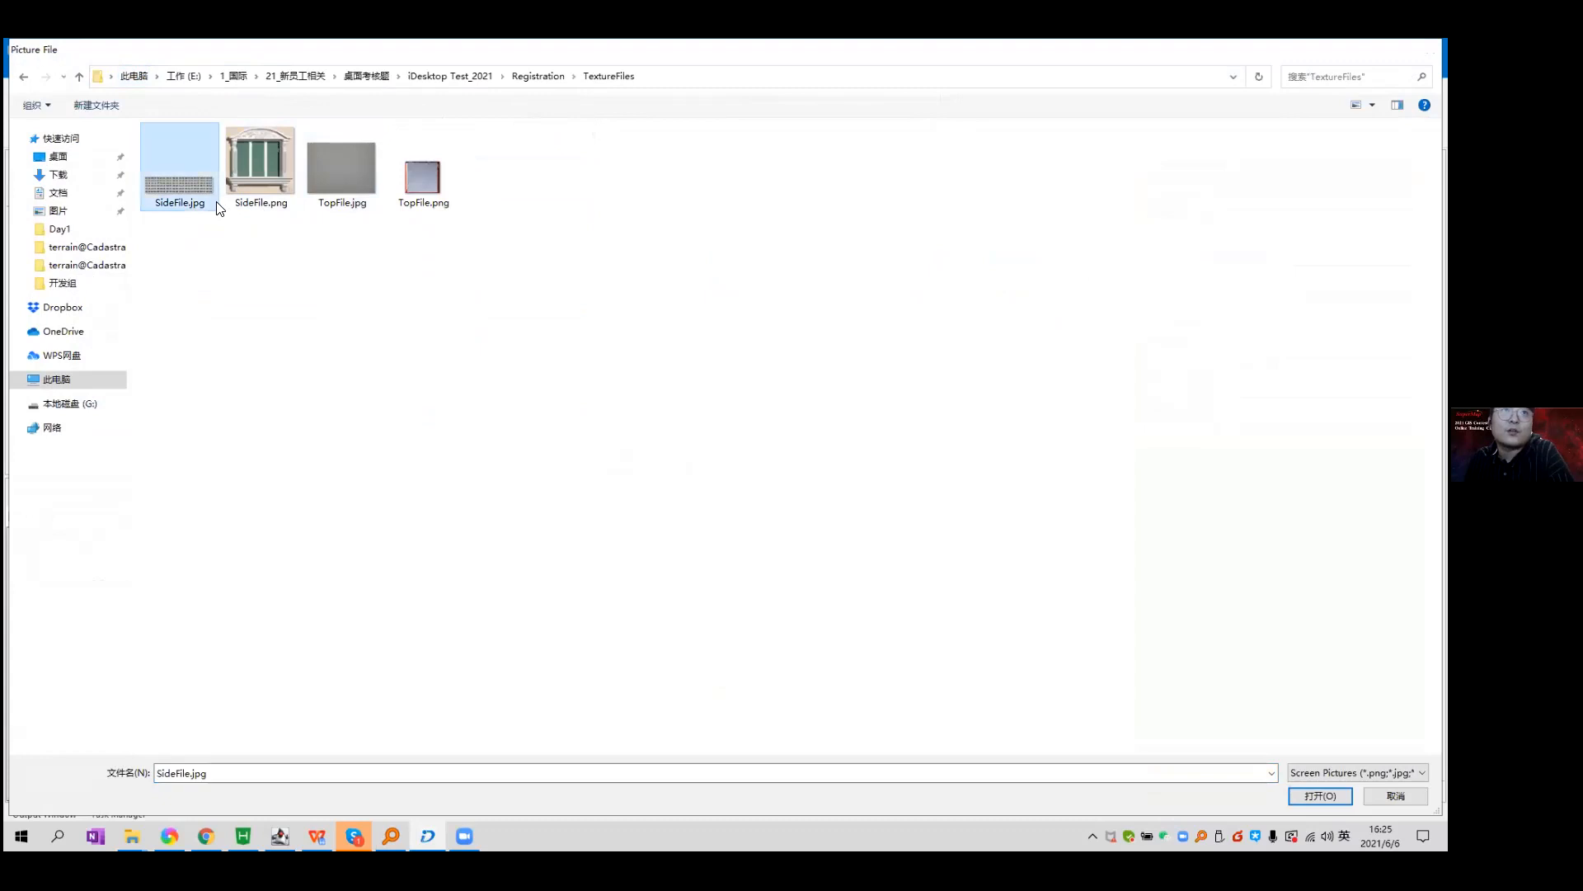
double_click(216, 202)
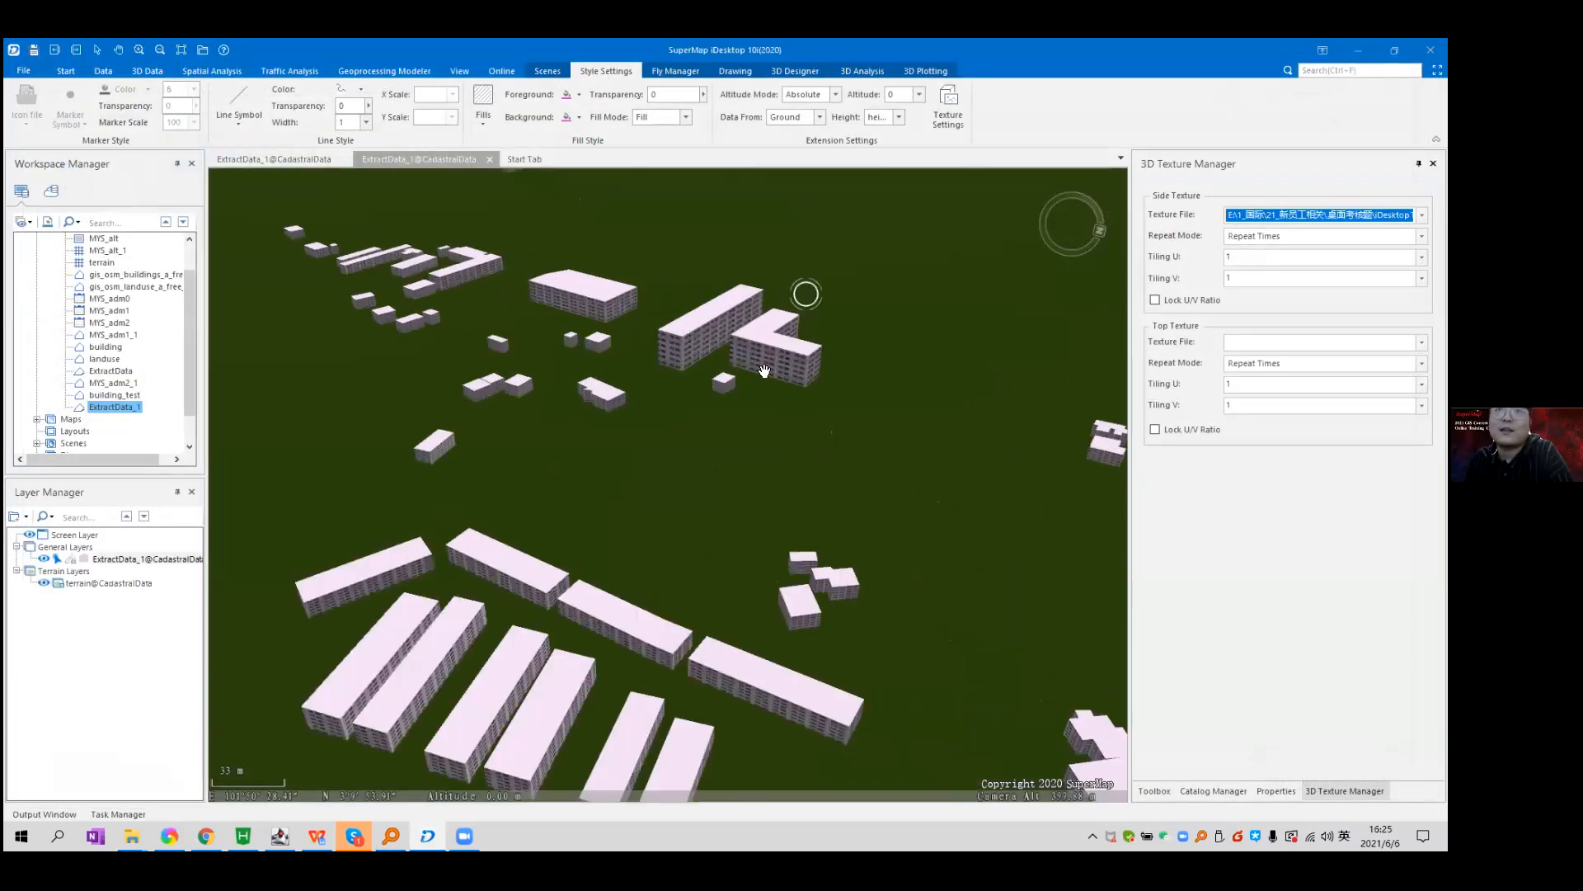
Set a roof image from disk as the buildings' top texture file.
scroll(765, 370, up, 5)
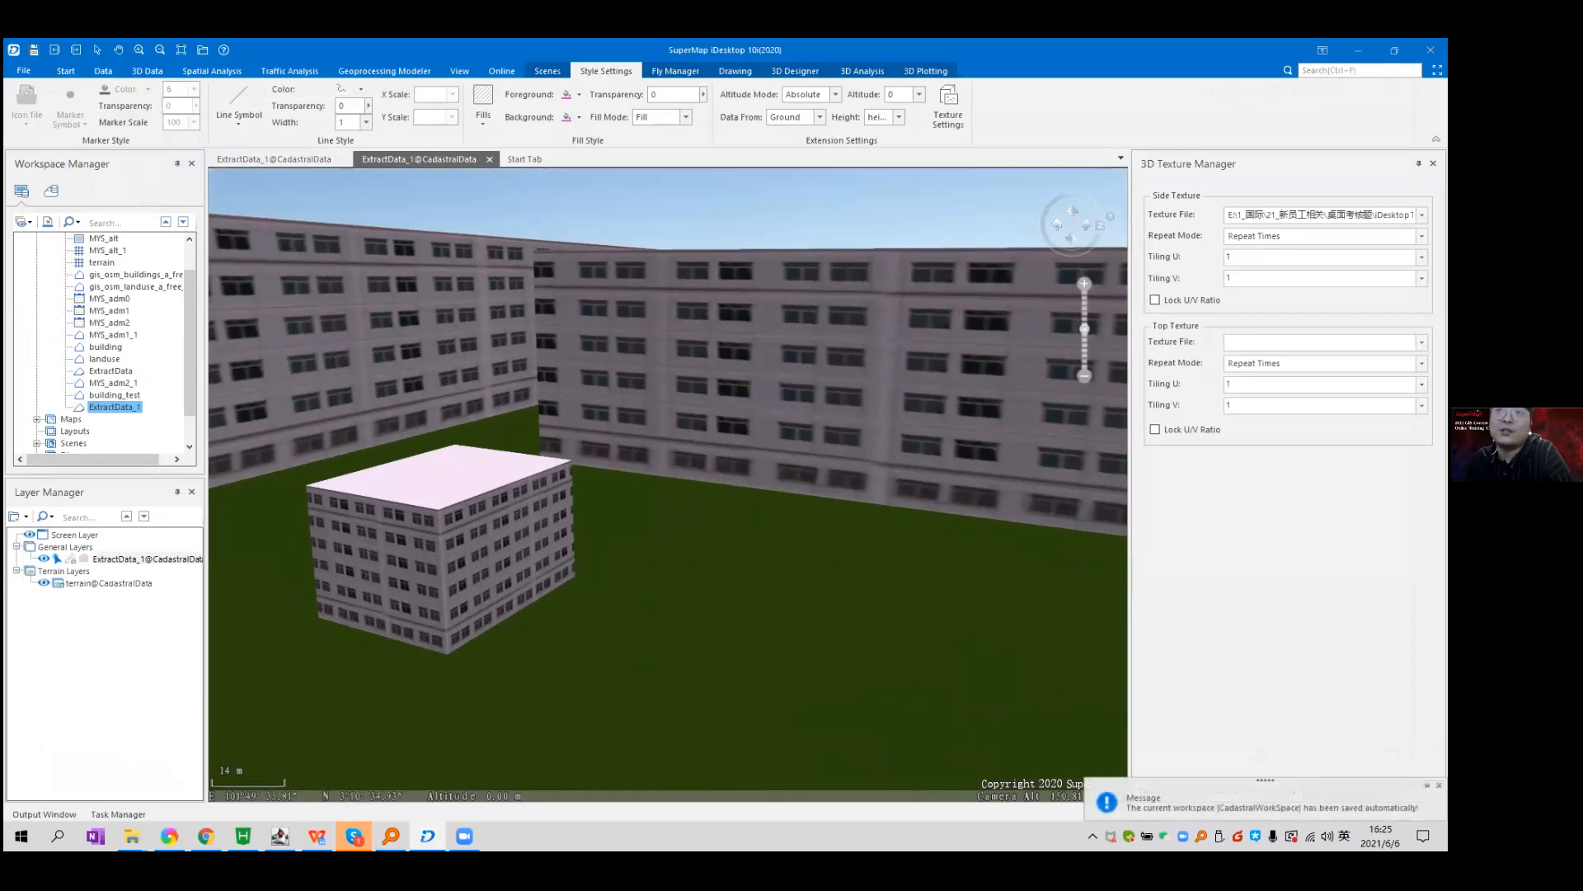
click(1421, 343)
click(1320, 369)
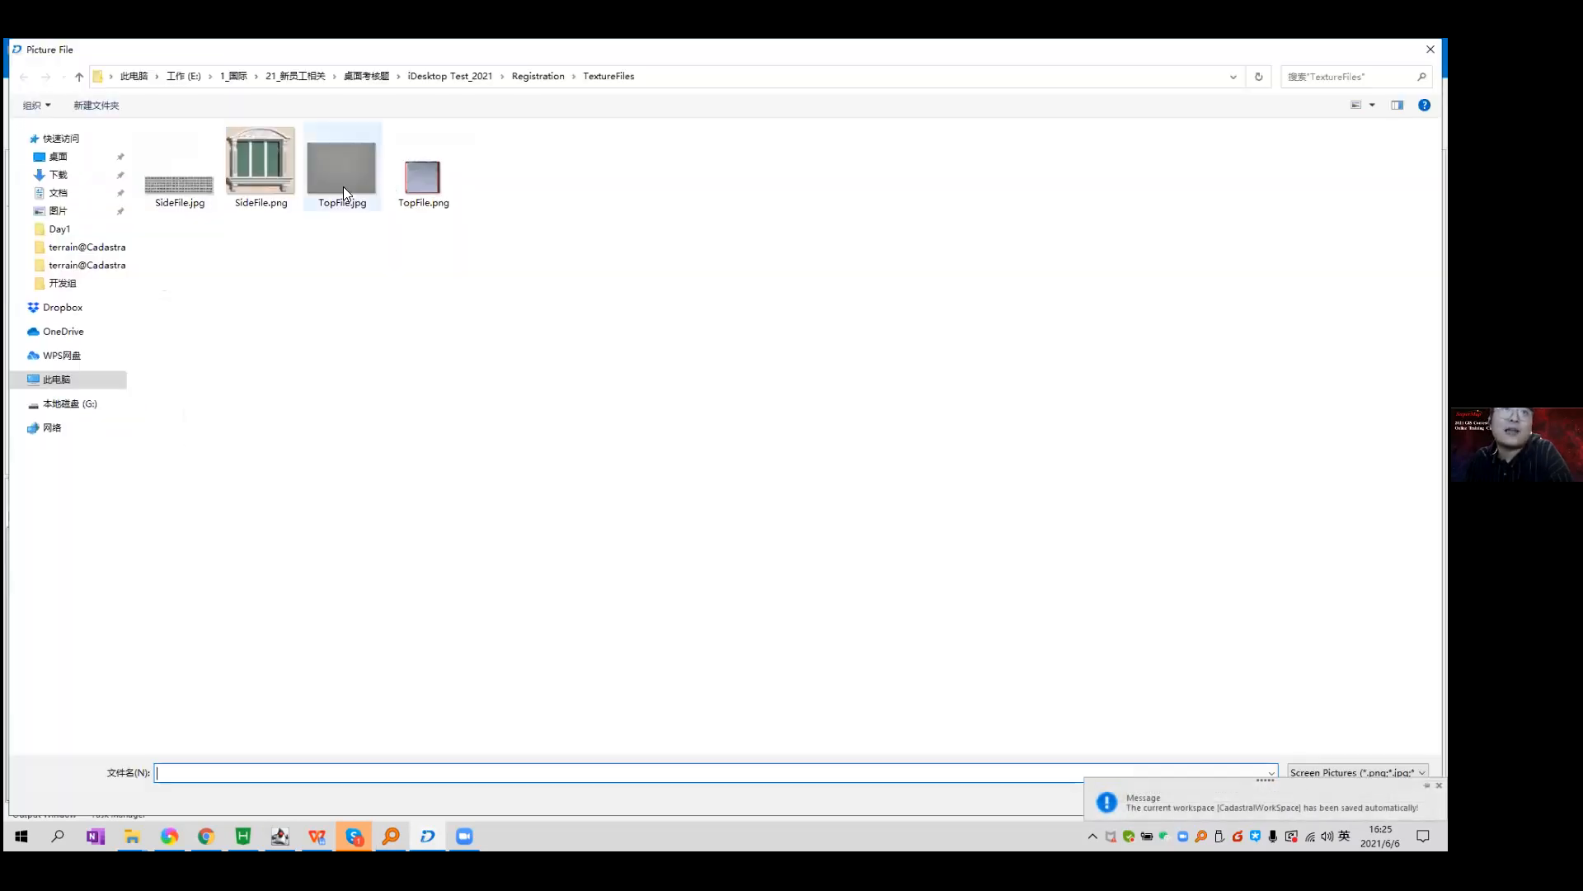
double_click(343, 186)
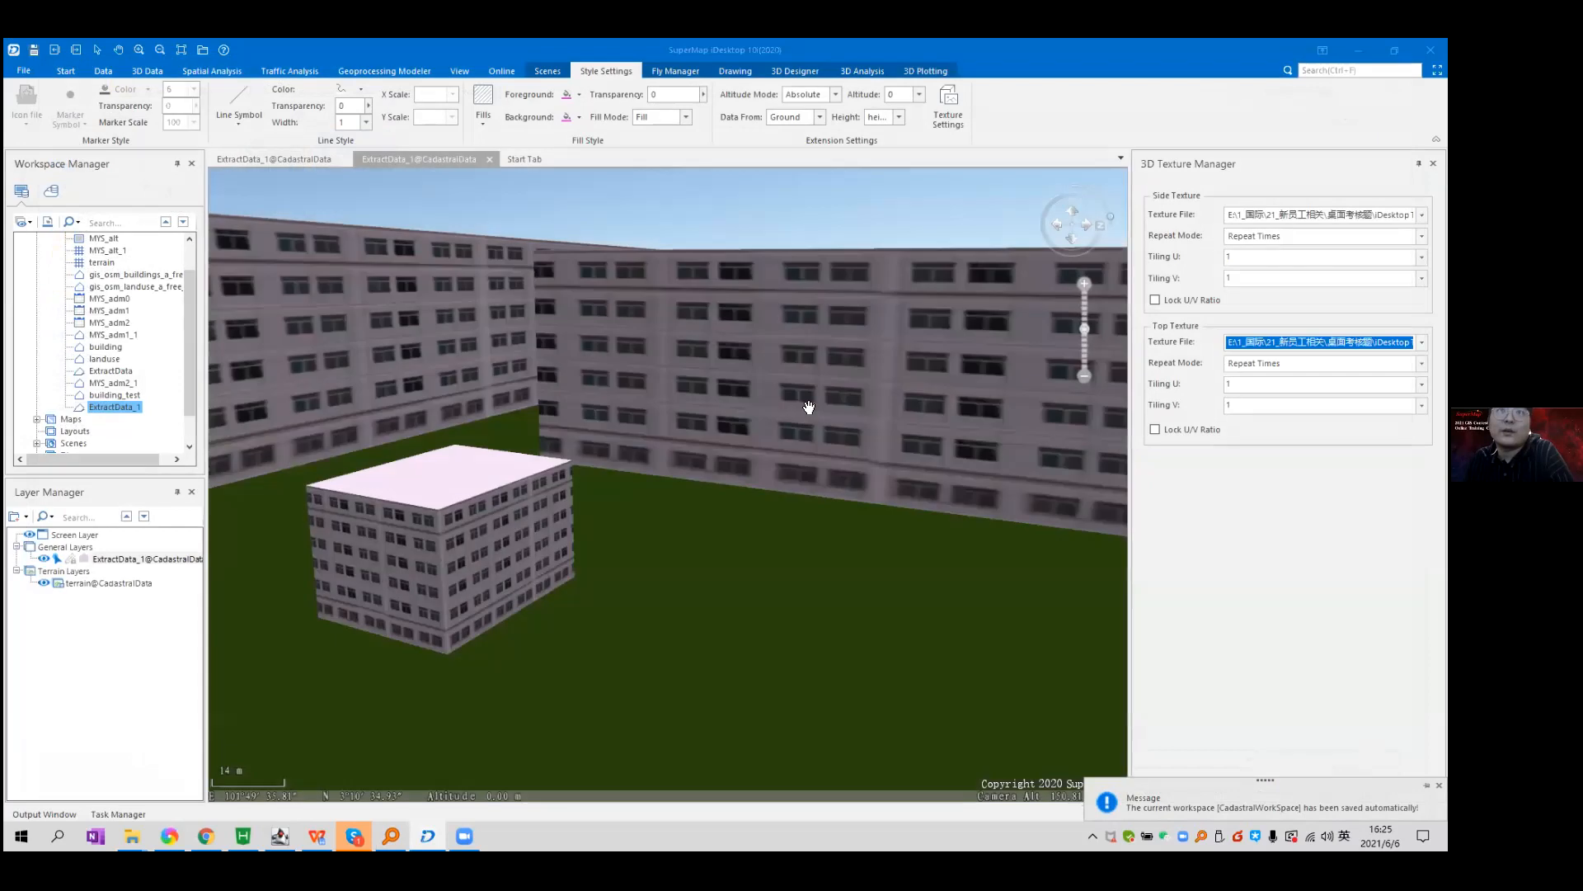
Zoom, move and tilt the camera to view the textured building cluster from above.
scroll(809, 421, up, 3)
scroll(809, 422, down, 5)
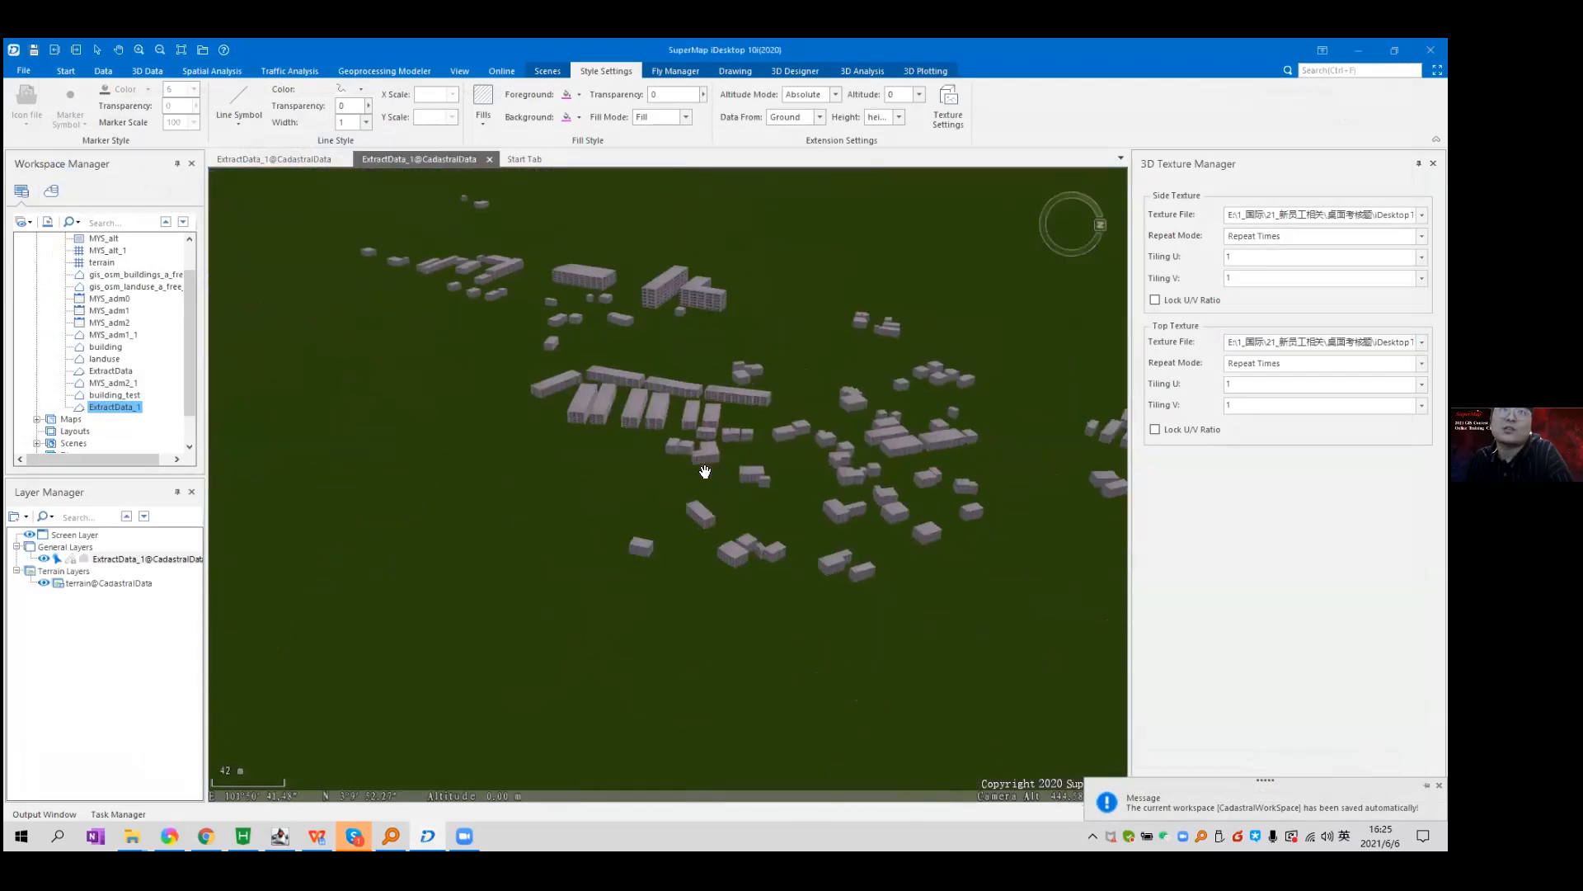
scroll(847, 360, up, 4)
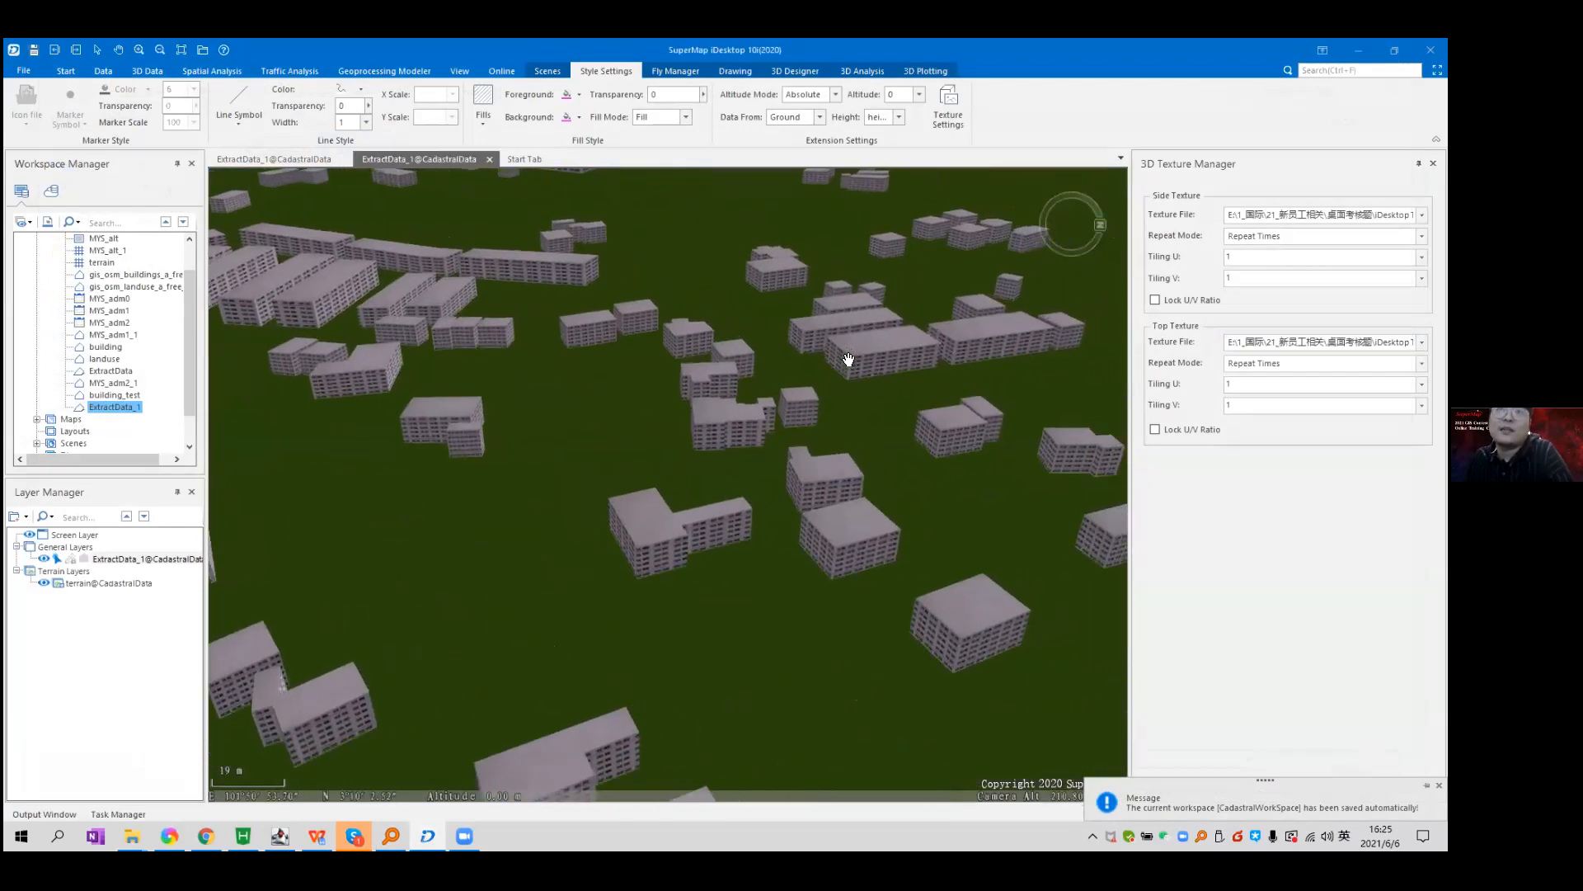
scroll(847, 360, up, 4)
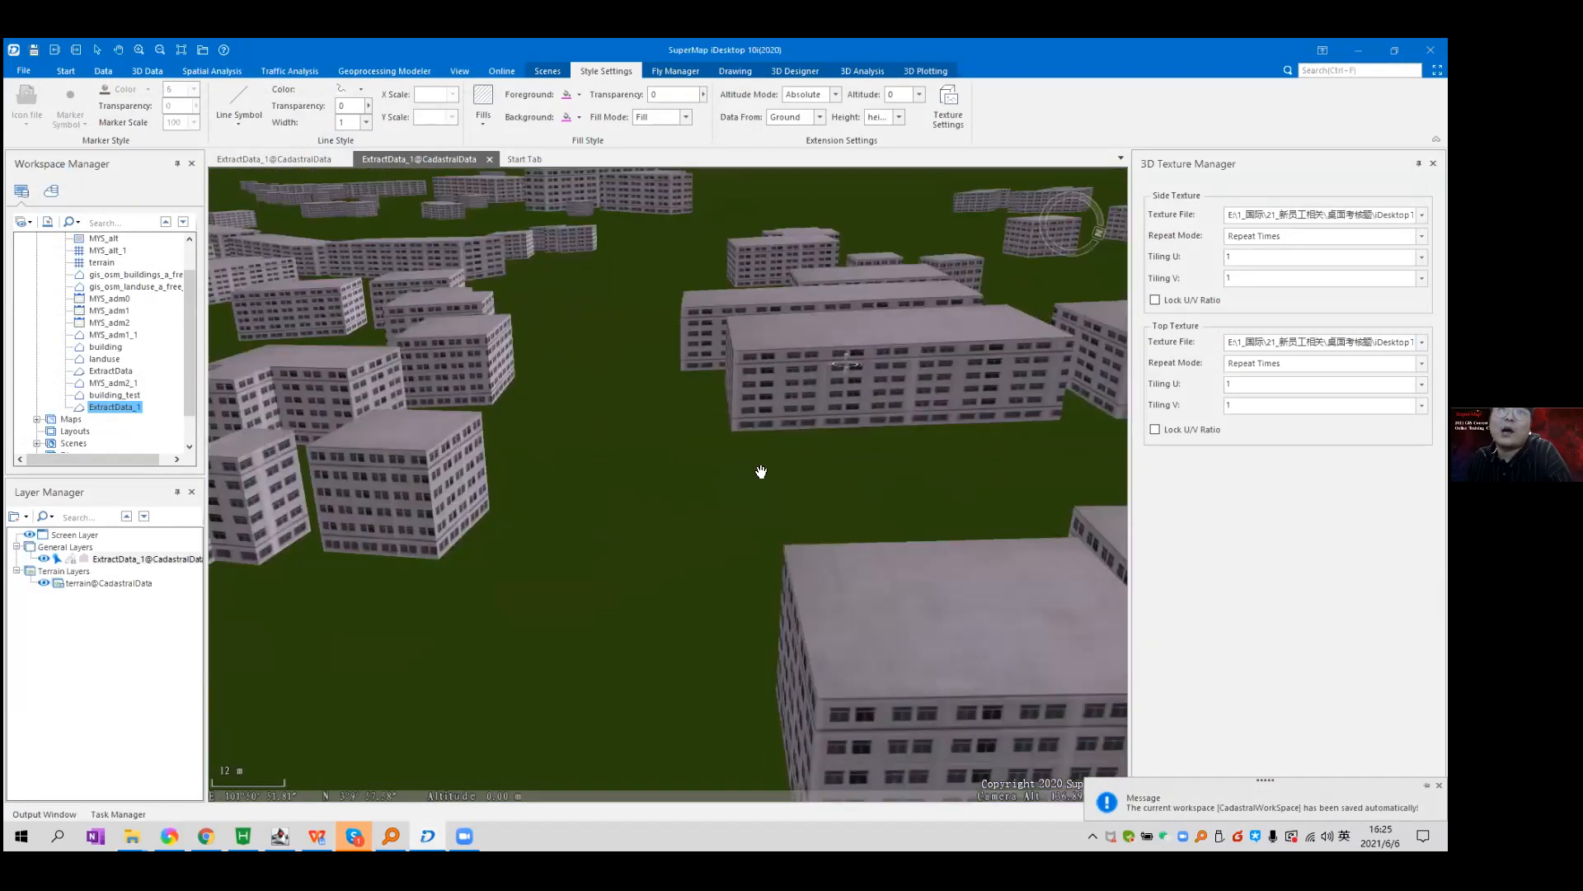
drag(873, 445, 671, 354)
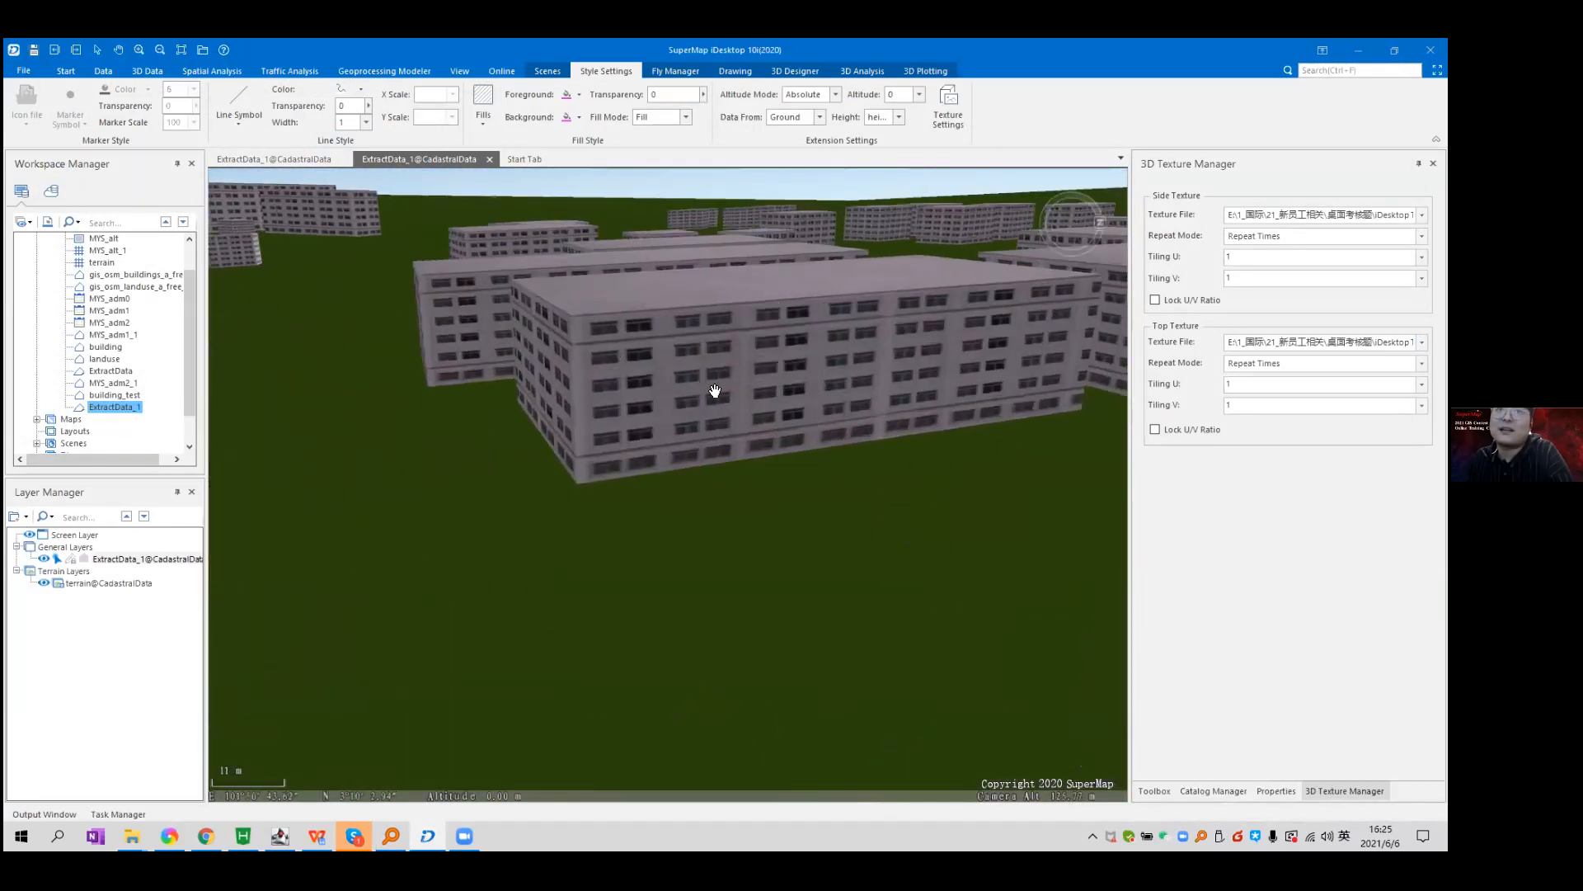
drag(736, 236, 749, 388)
scroll(750, 387, down, 3)
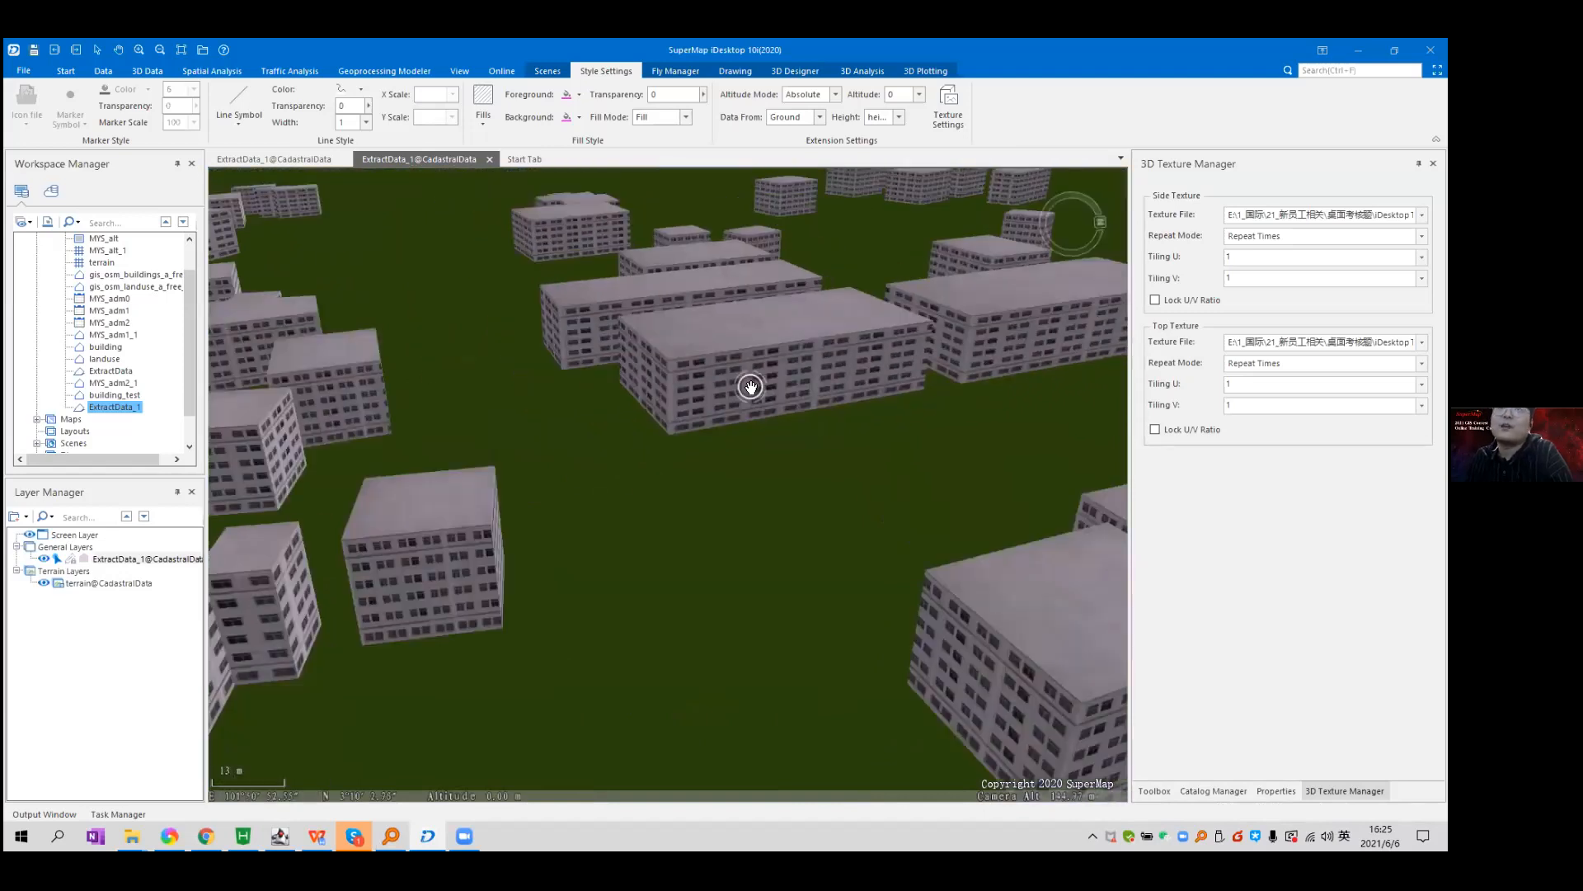
scroll(750, 387, down, 5)
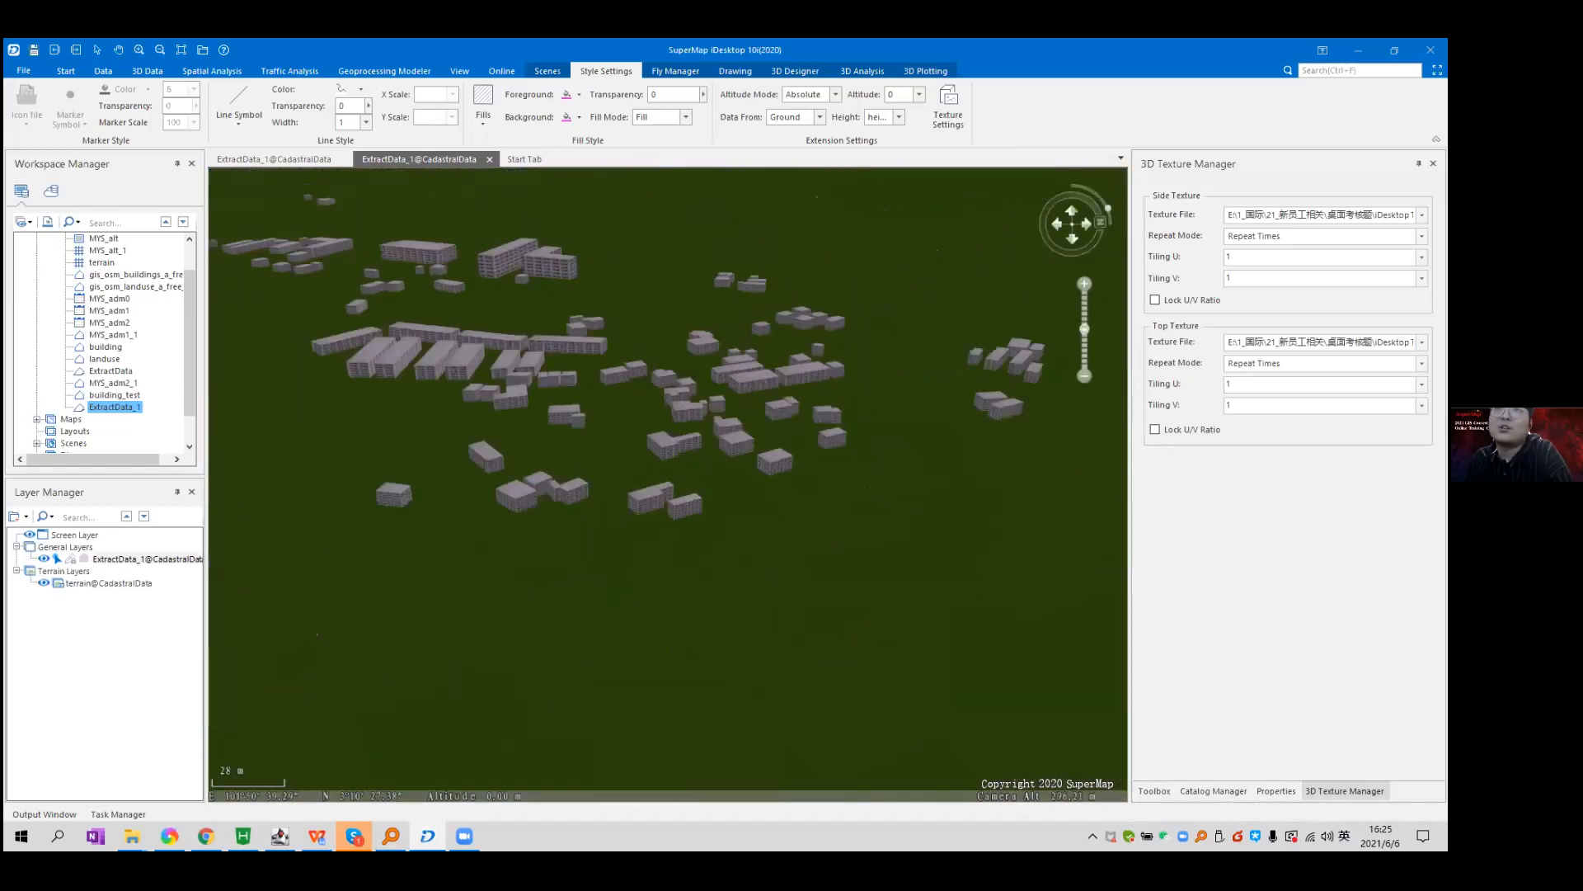
Set both the side and top texture files to the blank entry.
click(1422, 215)
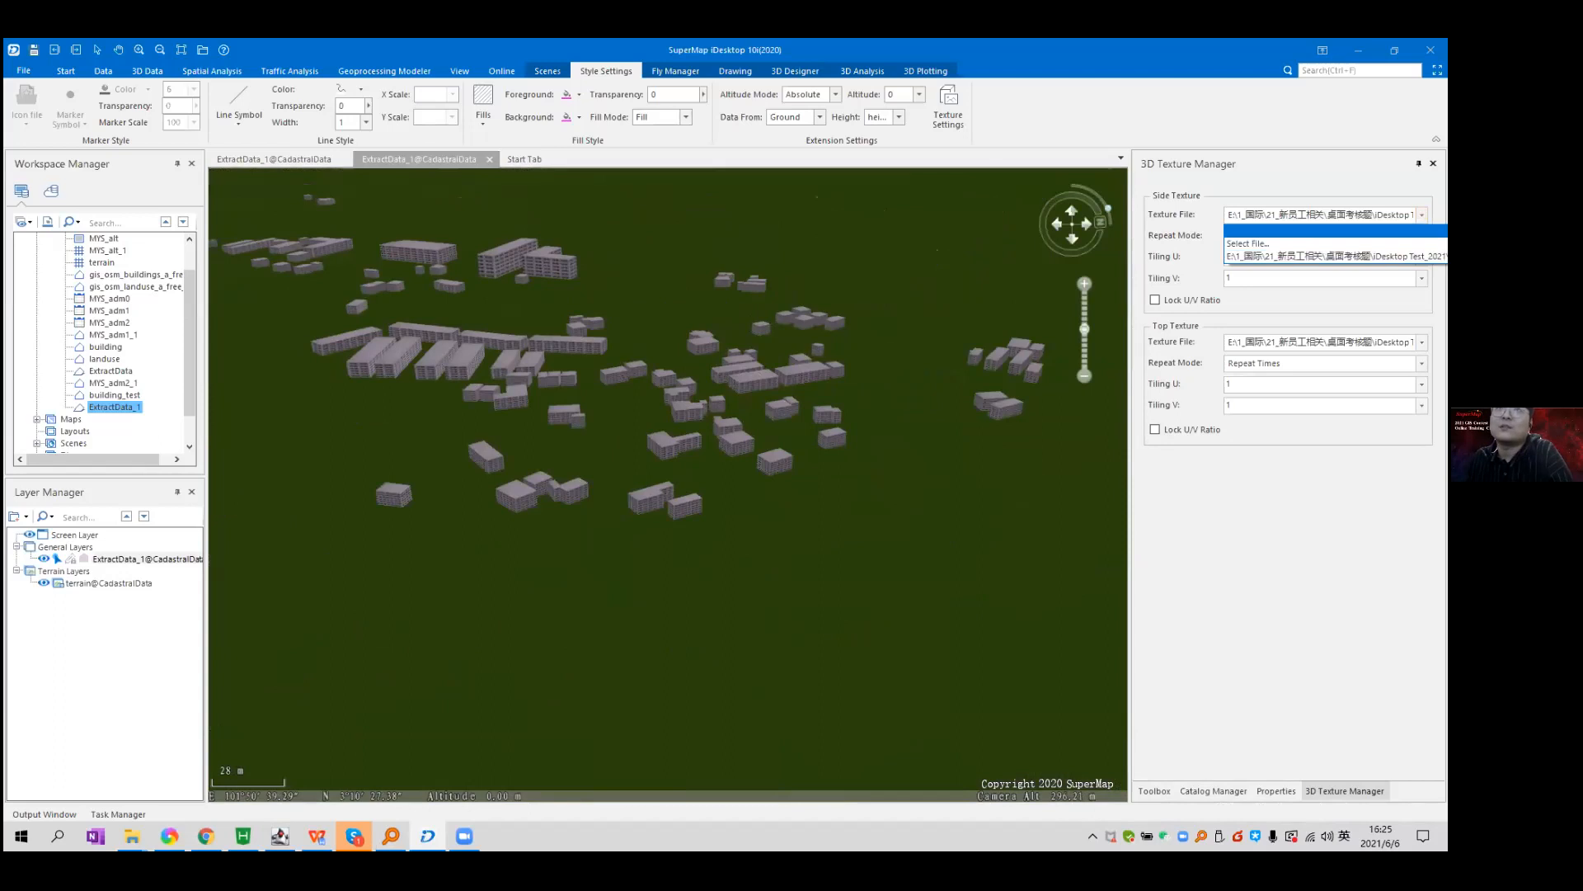
click(1385, 230)
click(1286, 358)
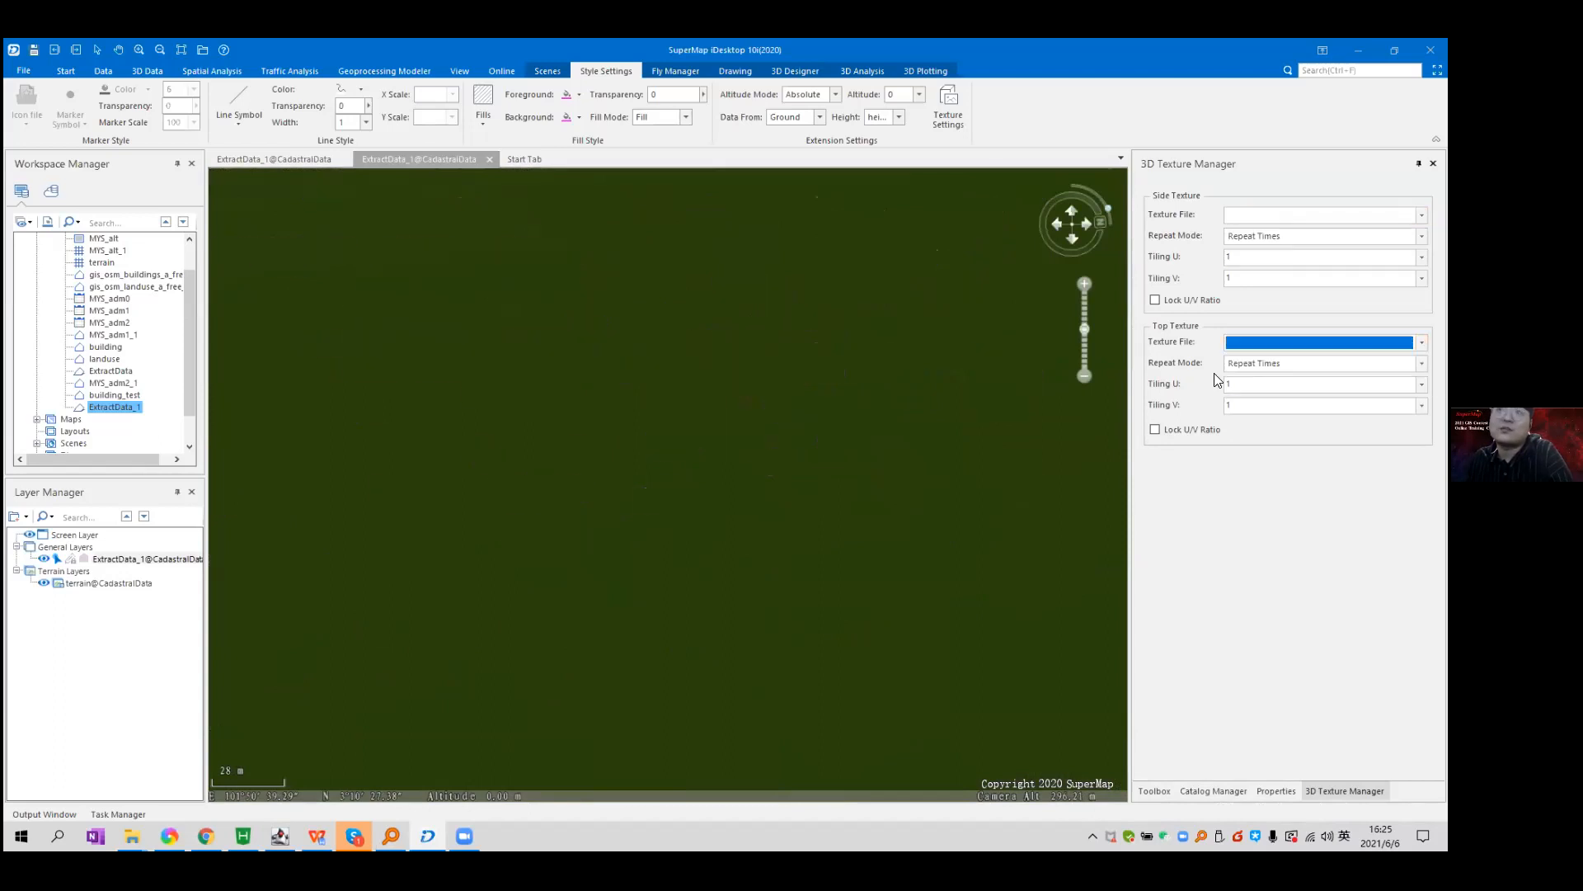
scroll(651, 494, down, 5)
scroll(657, 476, down, 2)
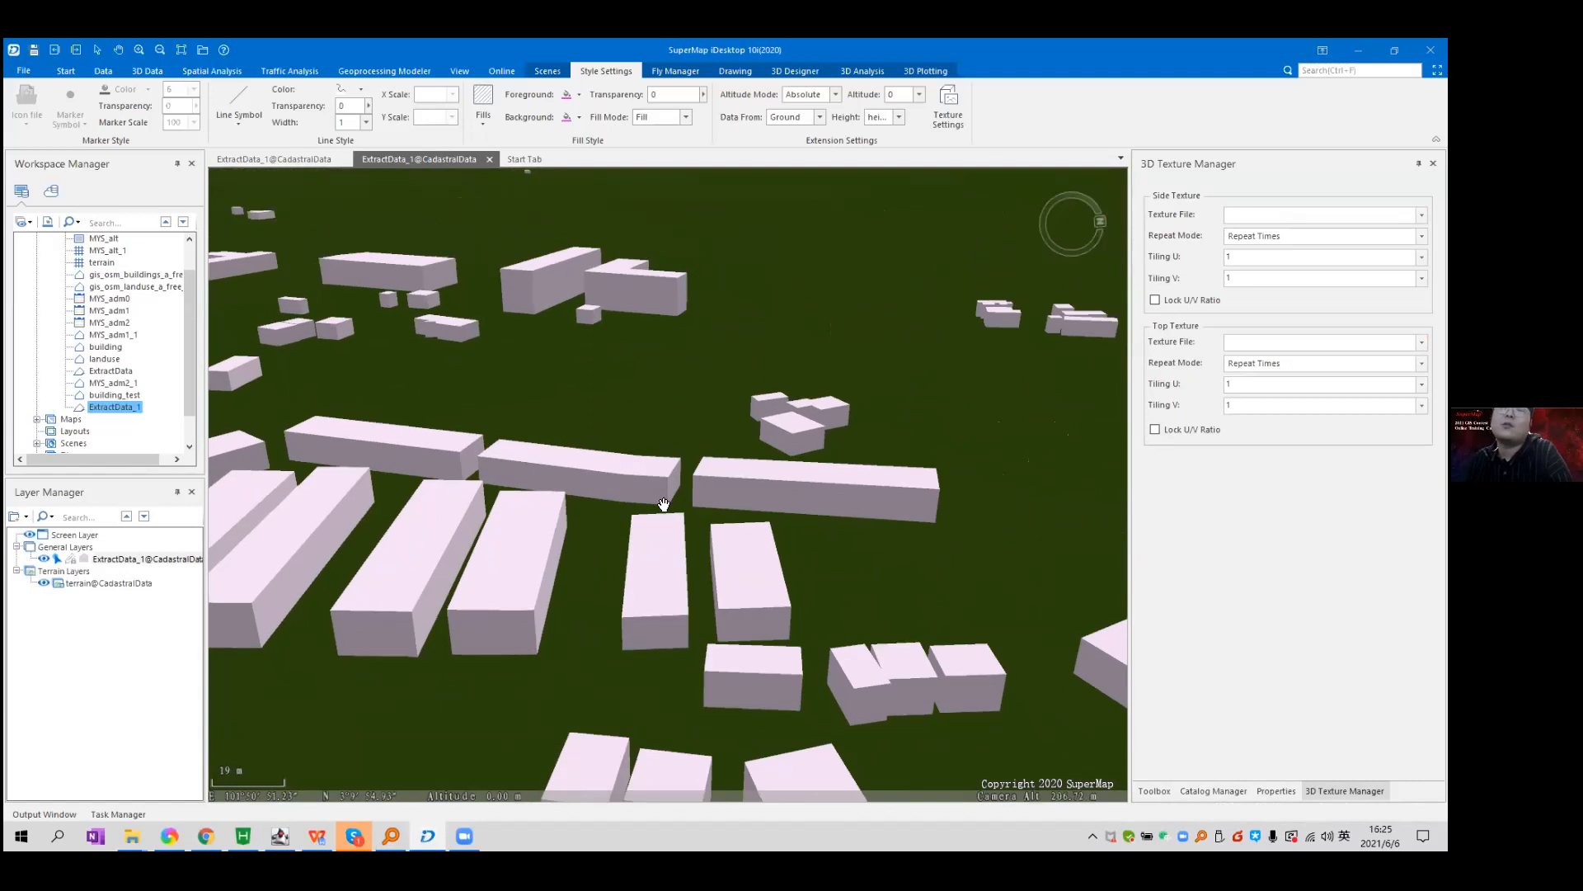
Rotate, tilt and zoom around the untextured buildings, then hide the ExtractData_1 layer.
drag(724, 470, 869, 470)
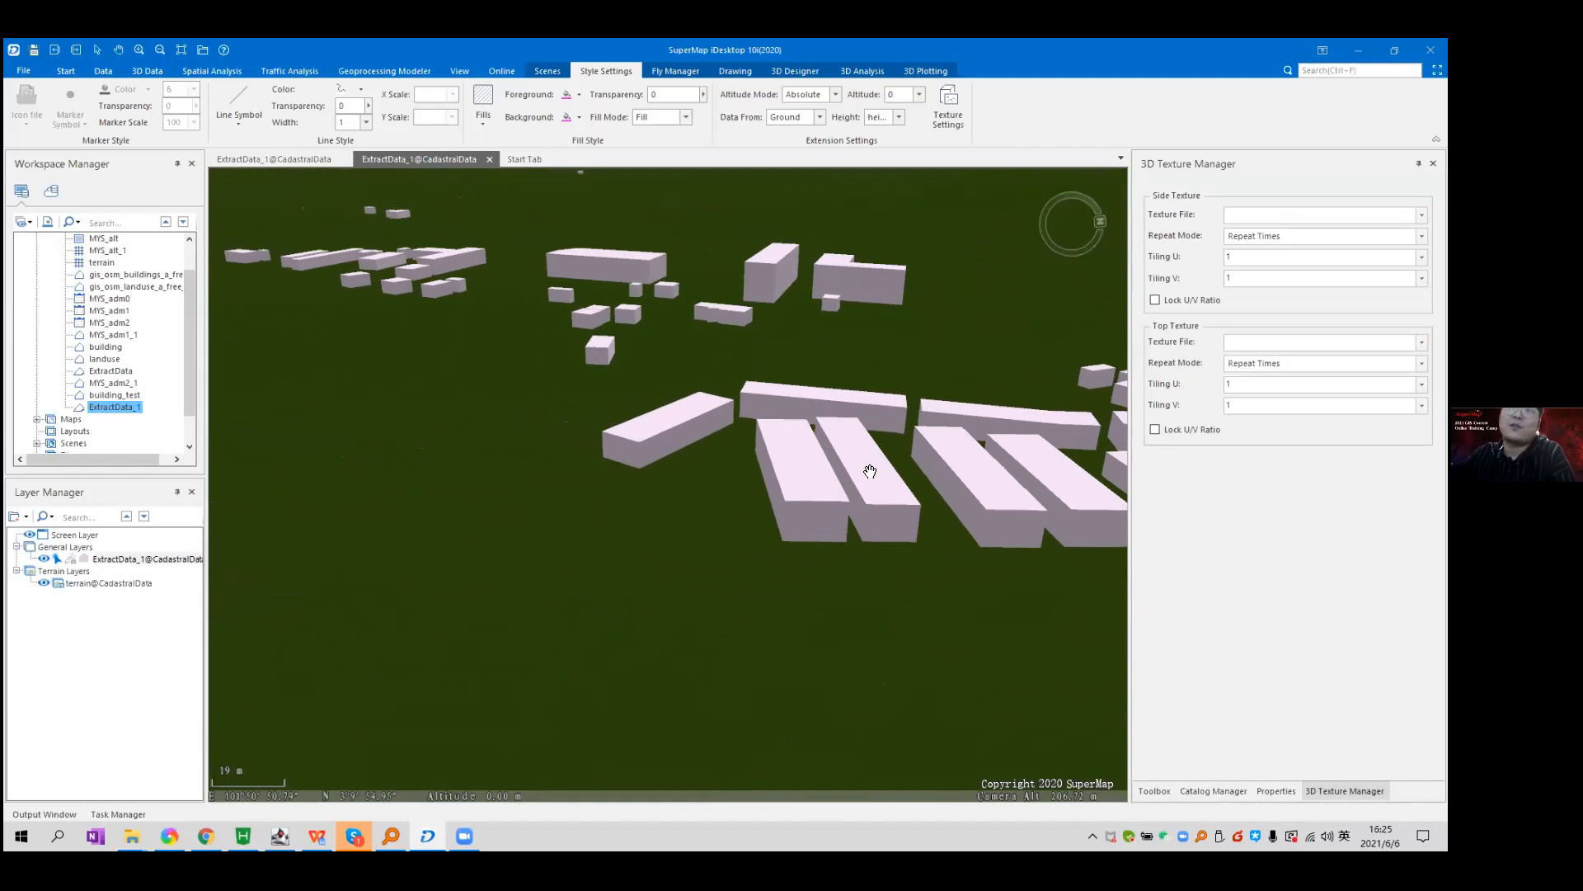
drag(831, 523, 712, 426)
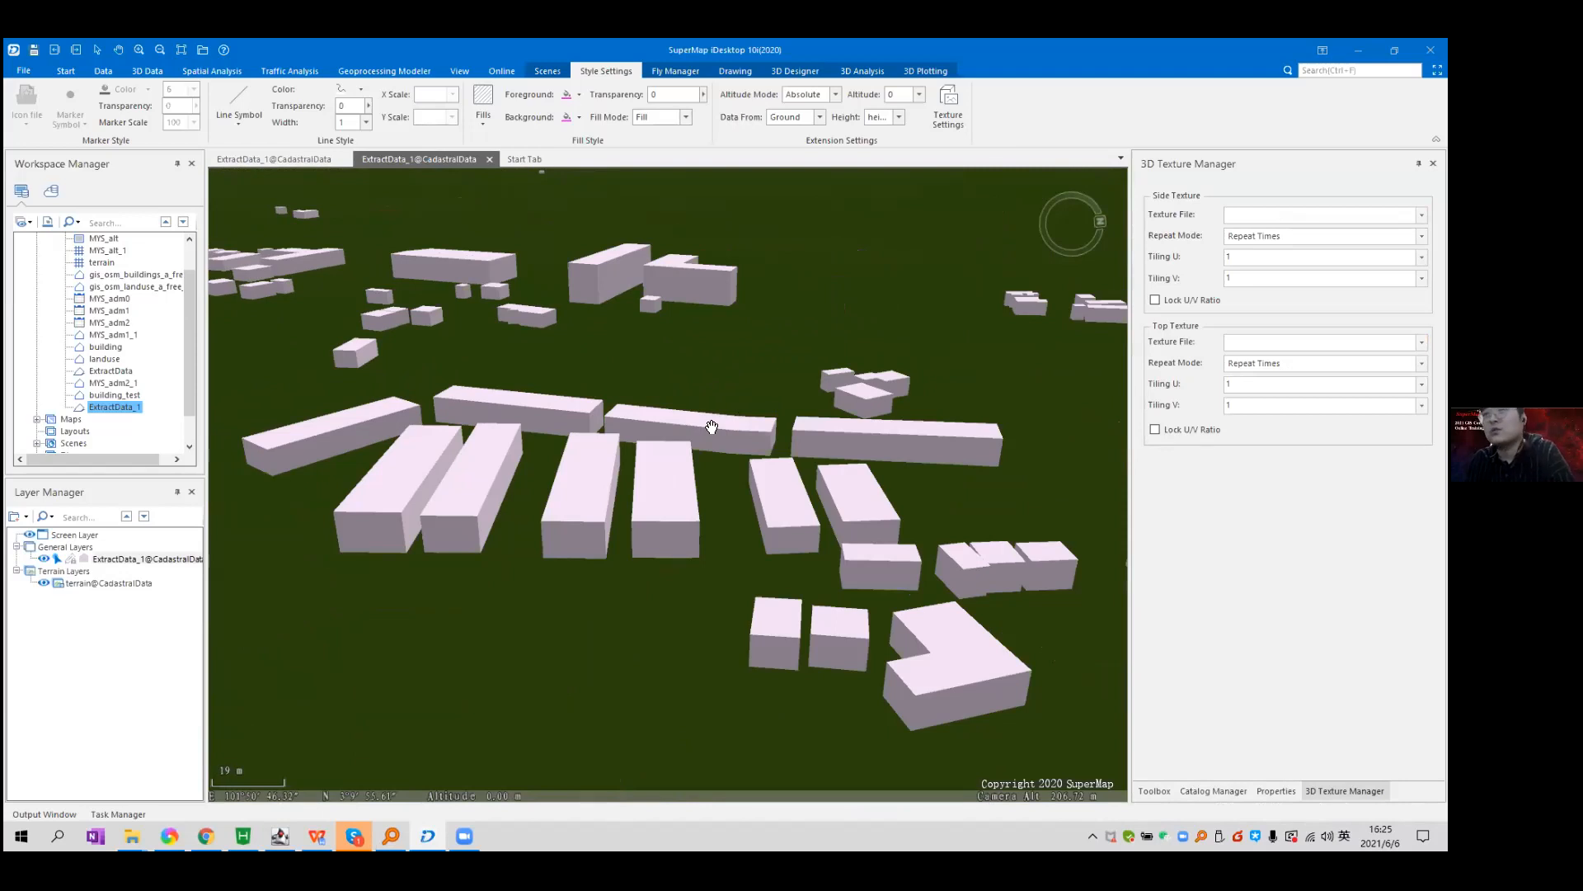
drag(798, 398, 743, 477)
scroll(743, 478, down, 5)
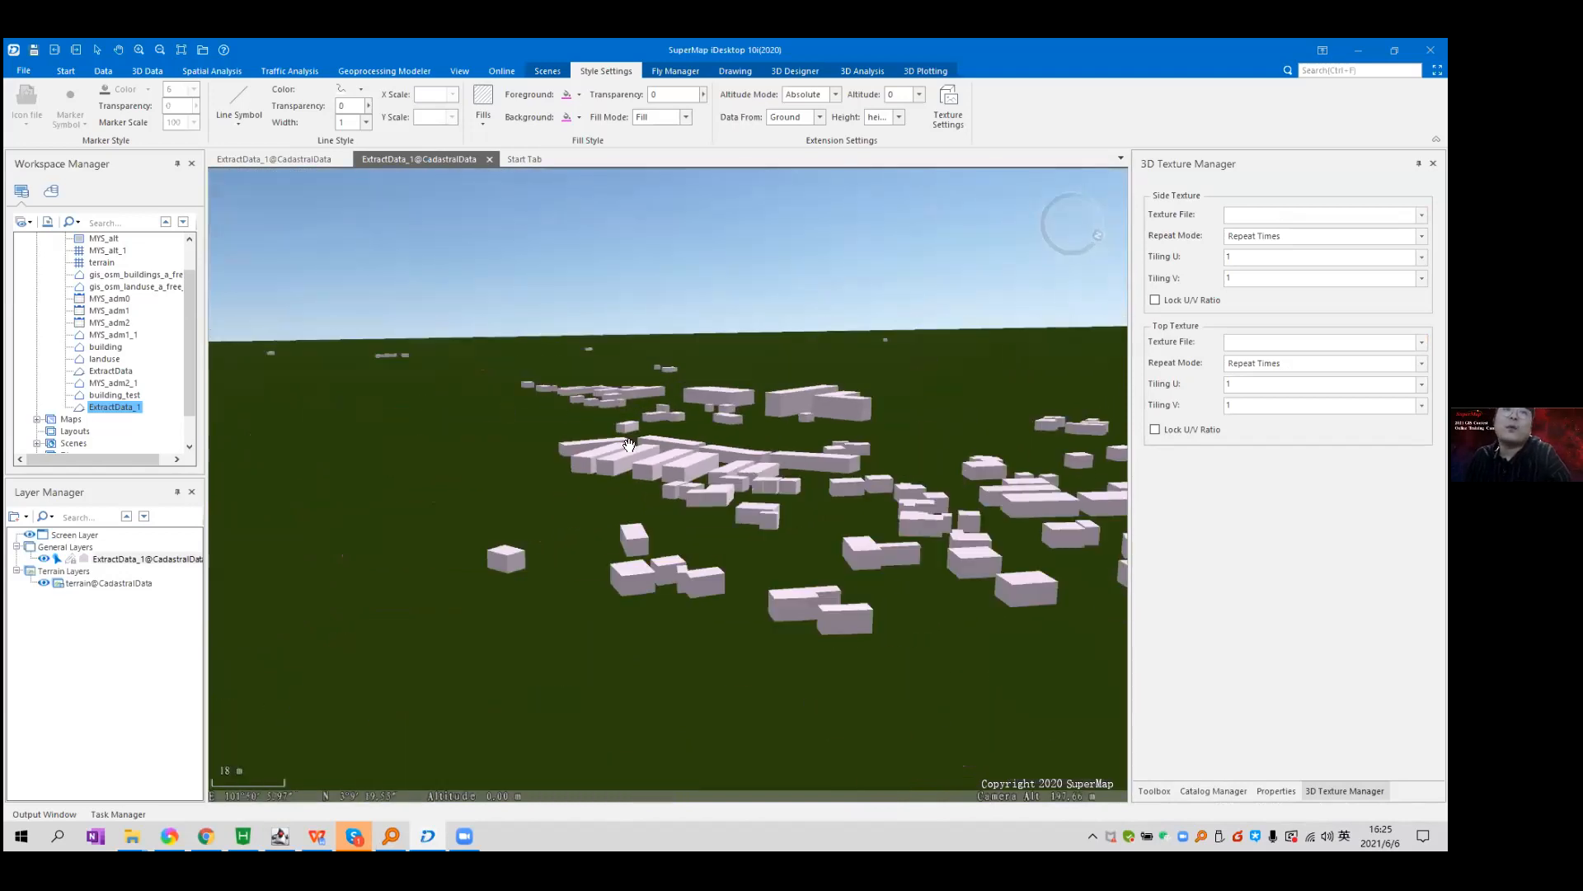
drag(653, 450, 701, 377)
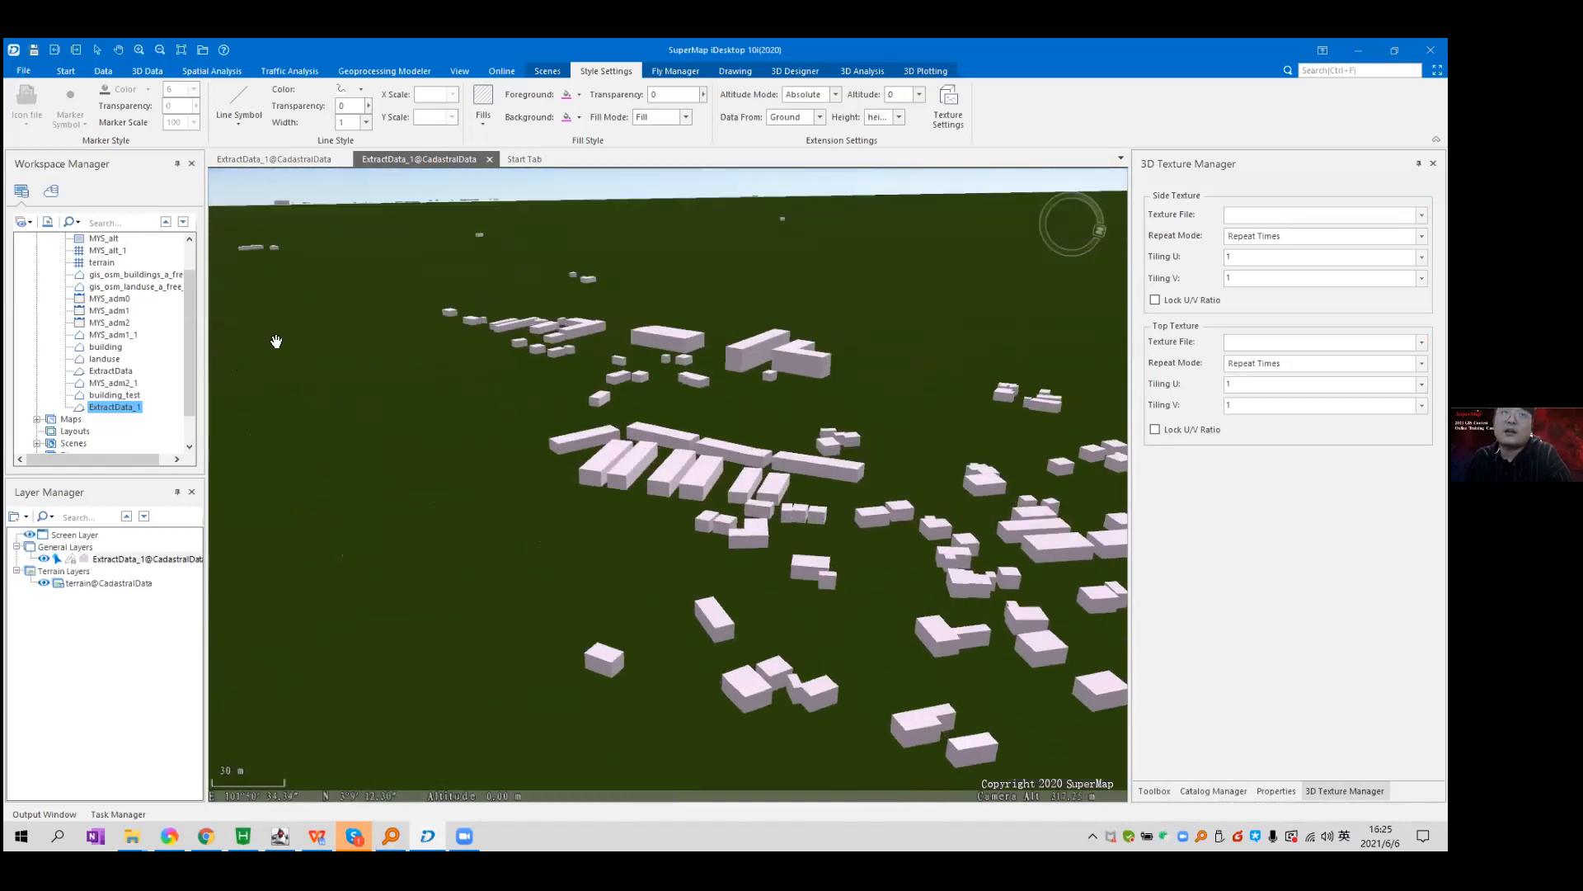
scroll(554, 396, down, 3)
drag(595, 397, 712, 516)
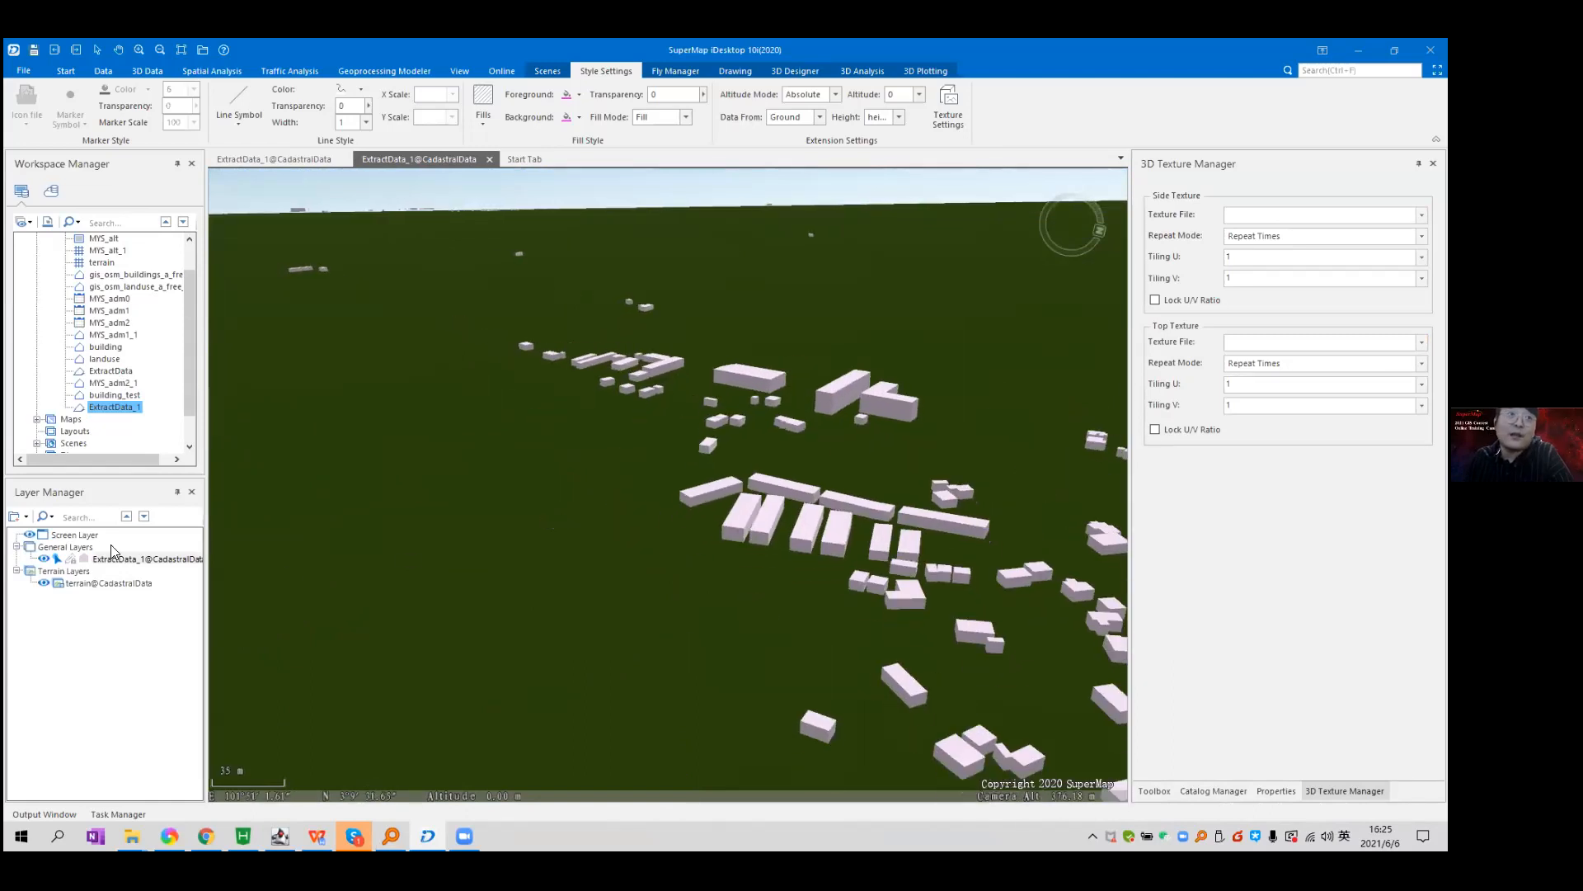
click(44, 558)
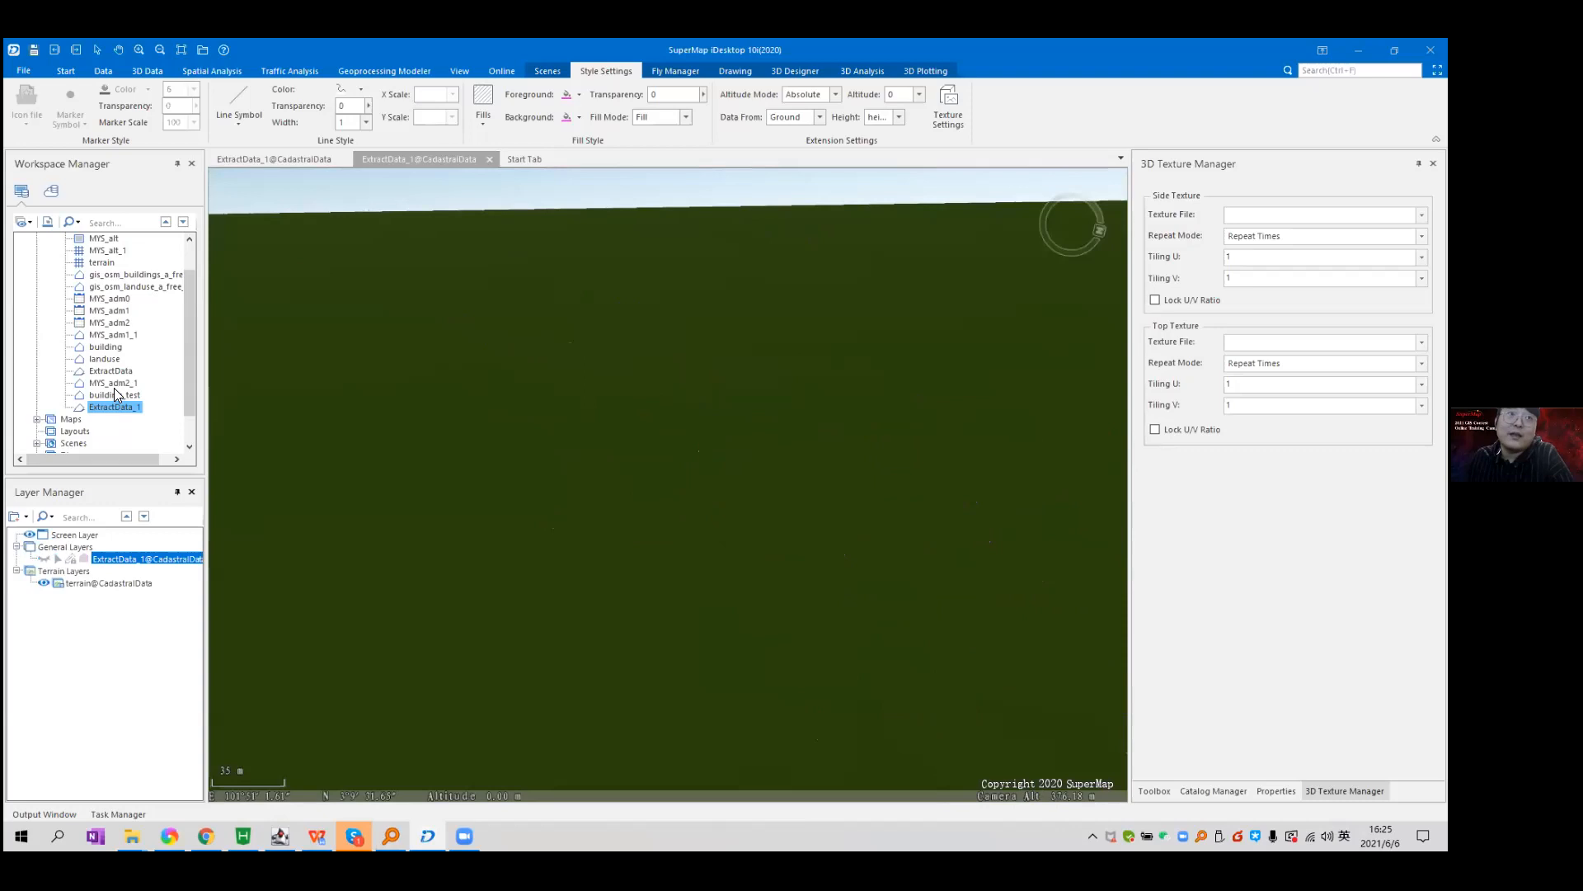
Drag the ExtractData dataset into the scene and zoom toward its footprints.
click(117, 373)
drag(109, 376, 414, 448)
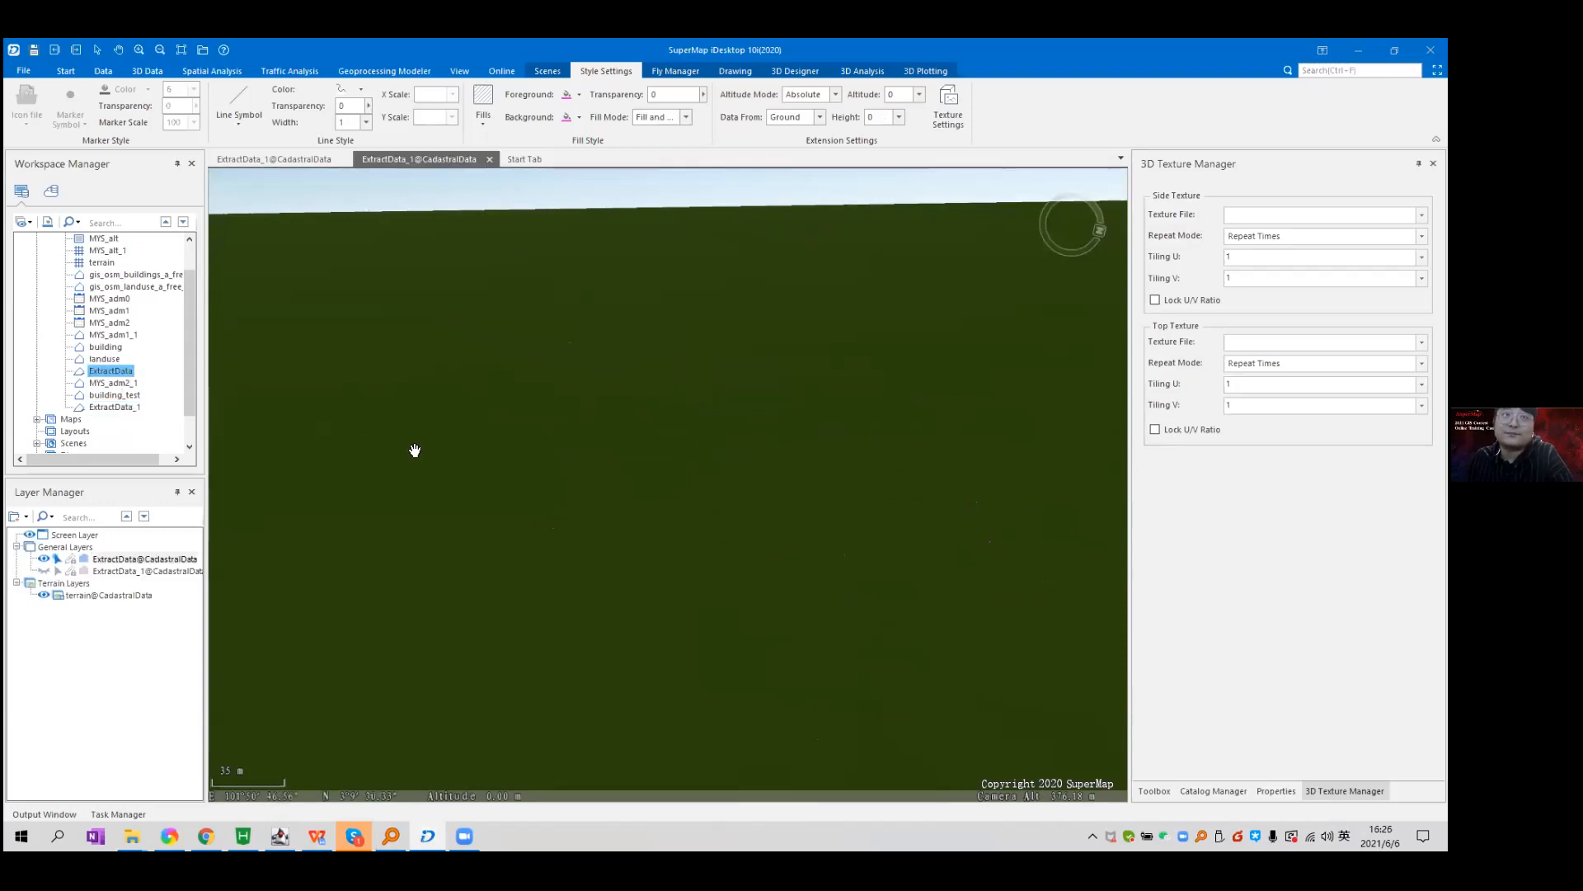
drag(600, 365, 623, 482)
scroll(670, 549, down, 5)
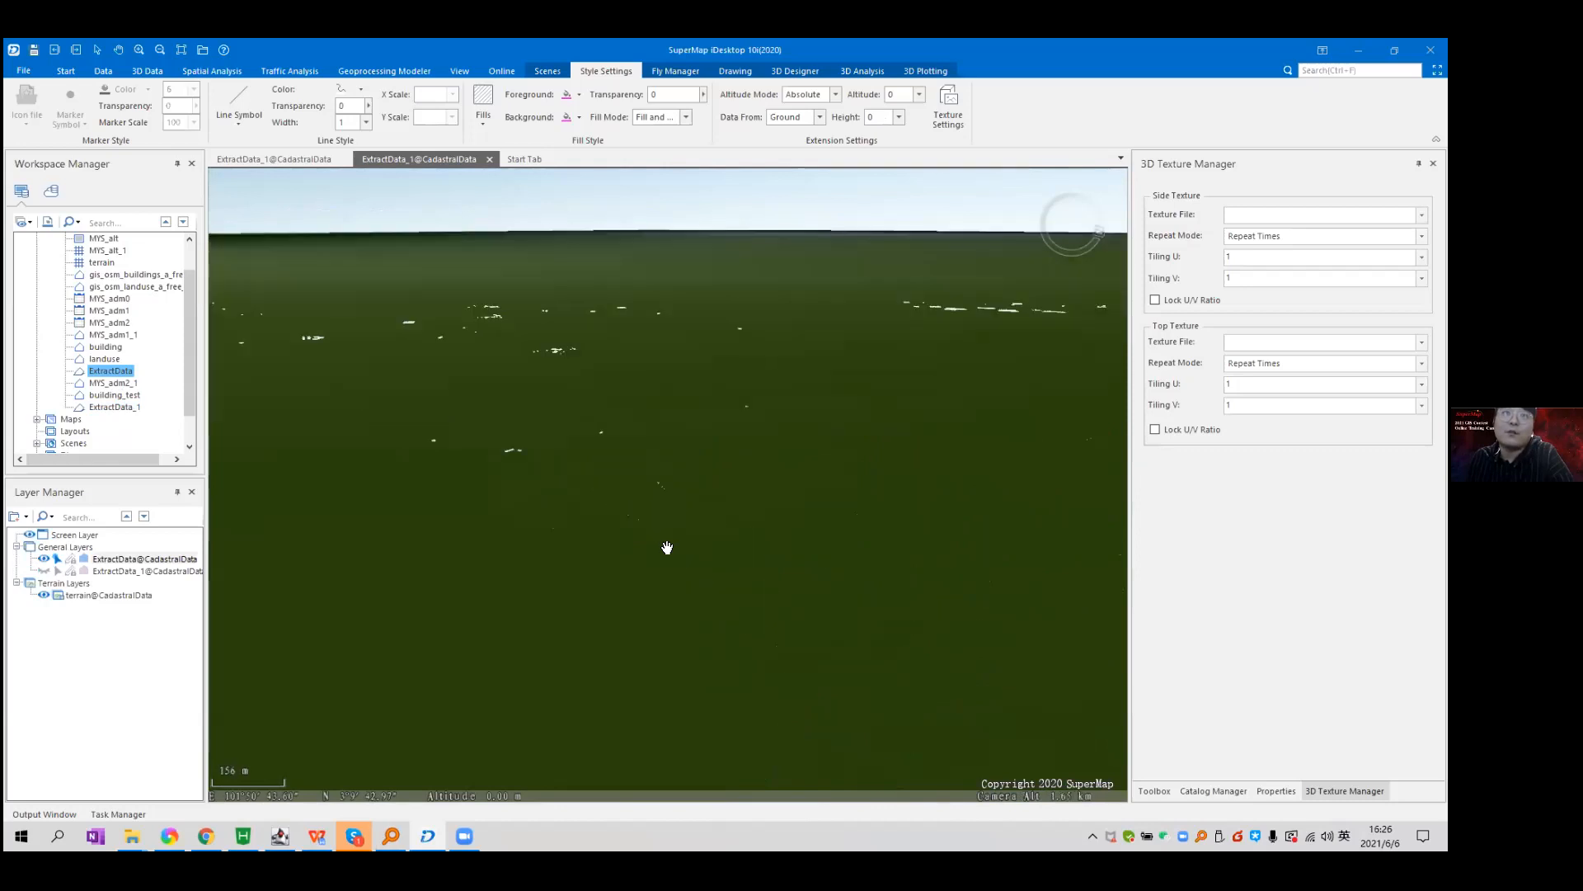
scroll(664, 548, down, 3)
scroll(693, 391, down, 1)
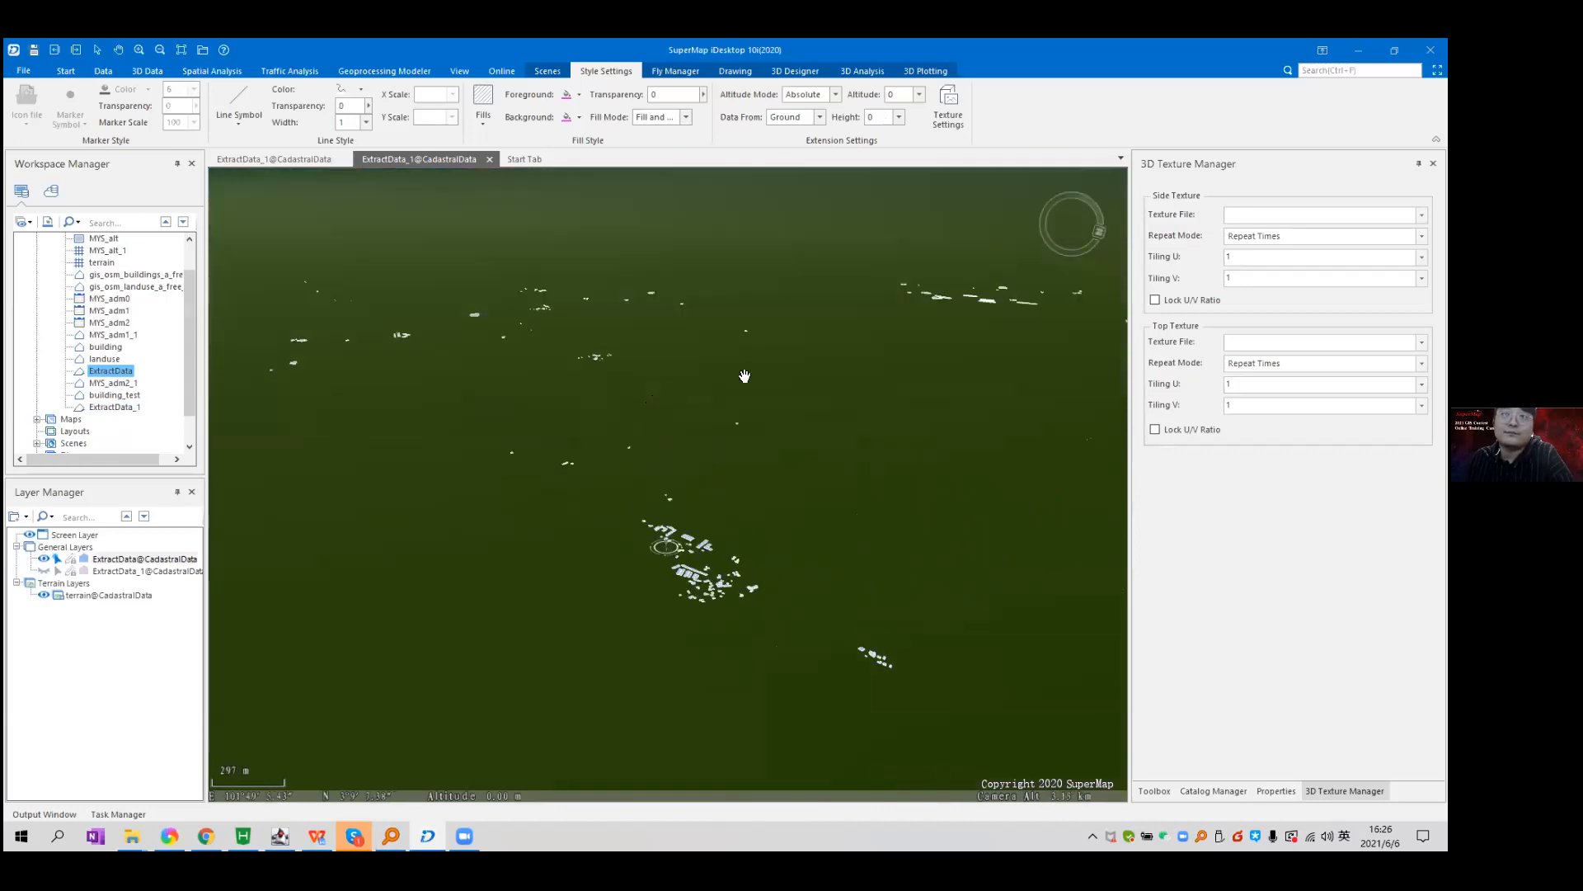
Rotate and recentre the view on the footprints, and open the building-height field list.
mouse_move(1101, 236)
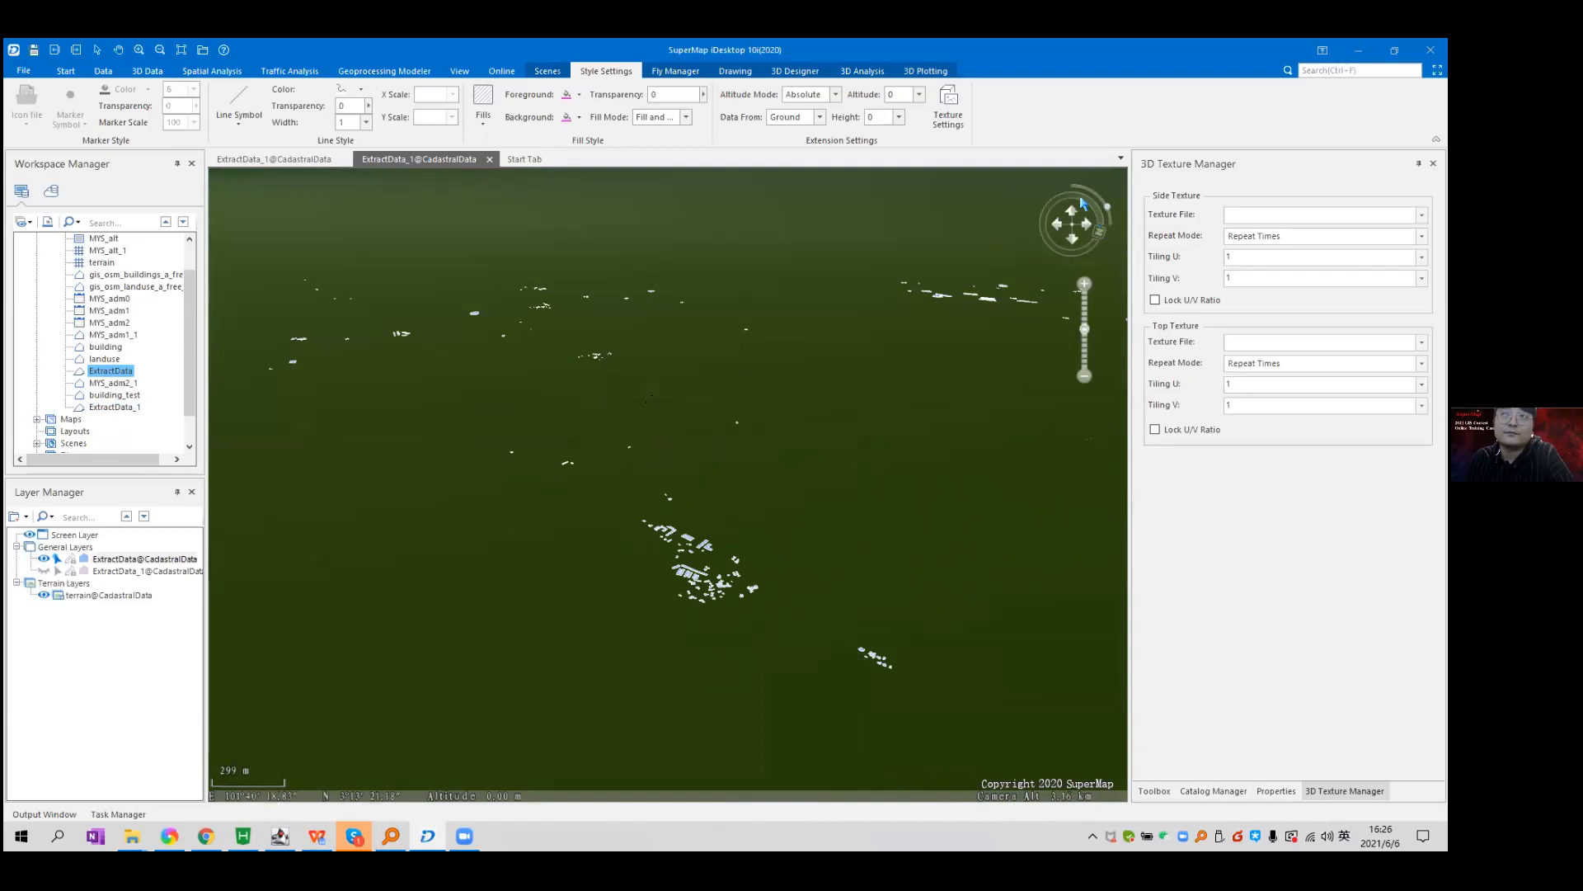
click(1083, 203)
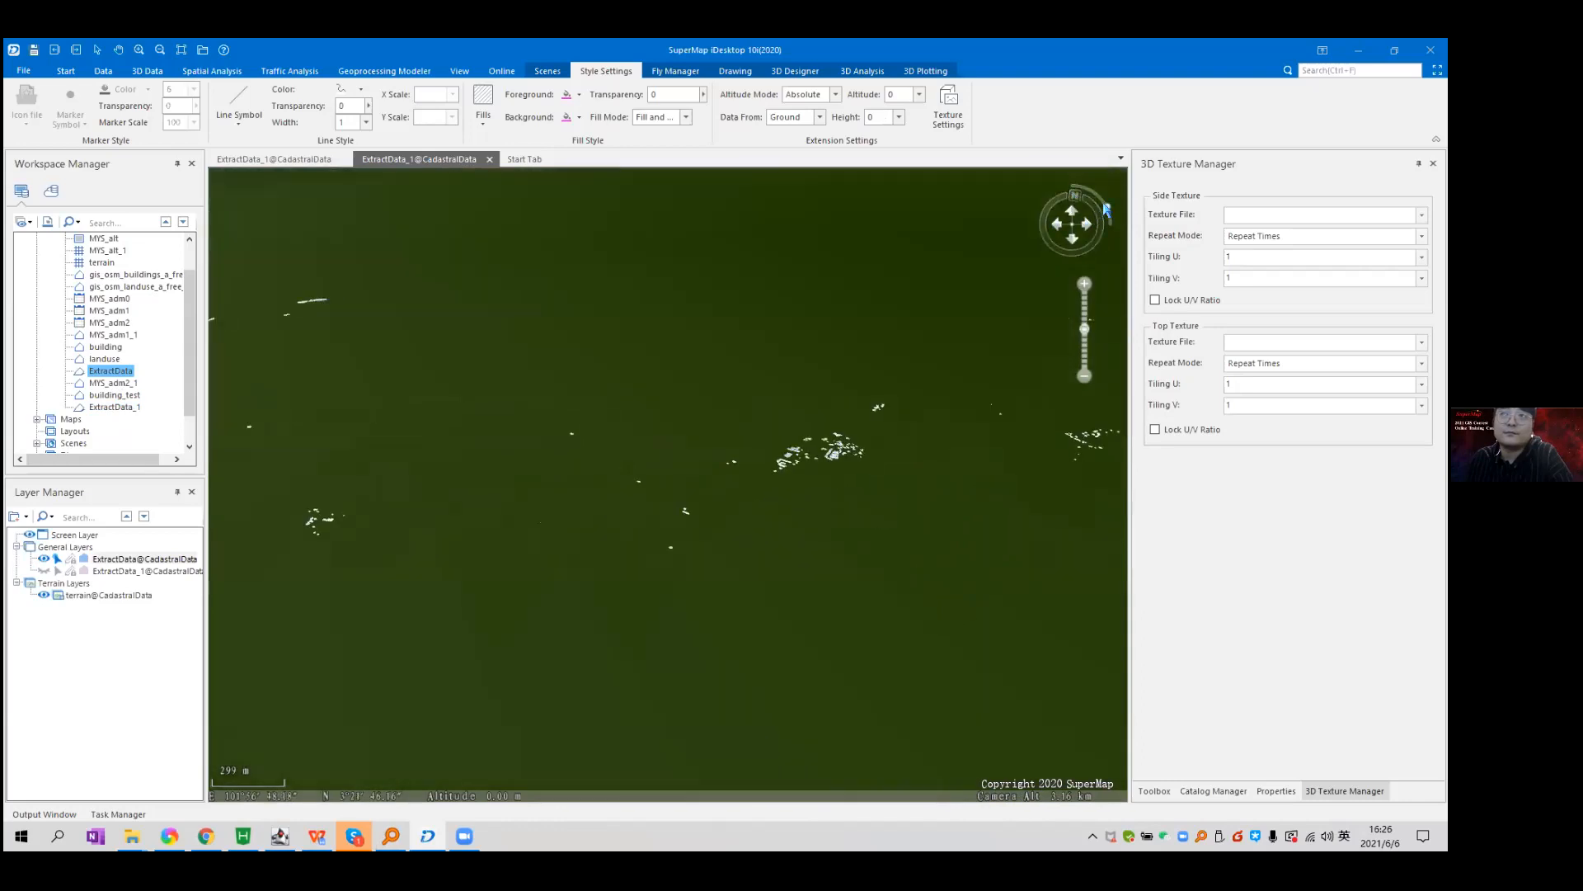
drag(1105, 208, 1072, 192)
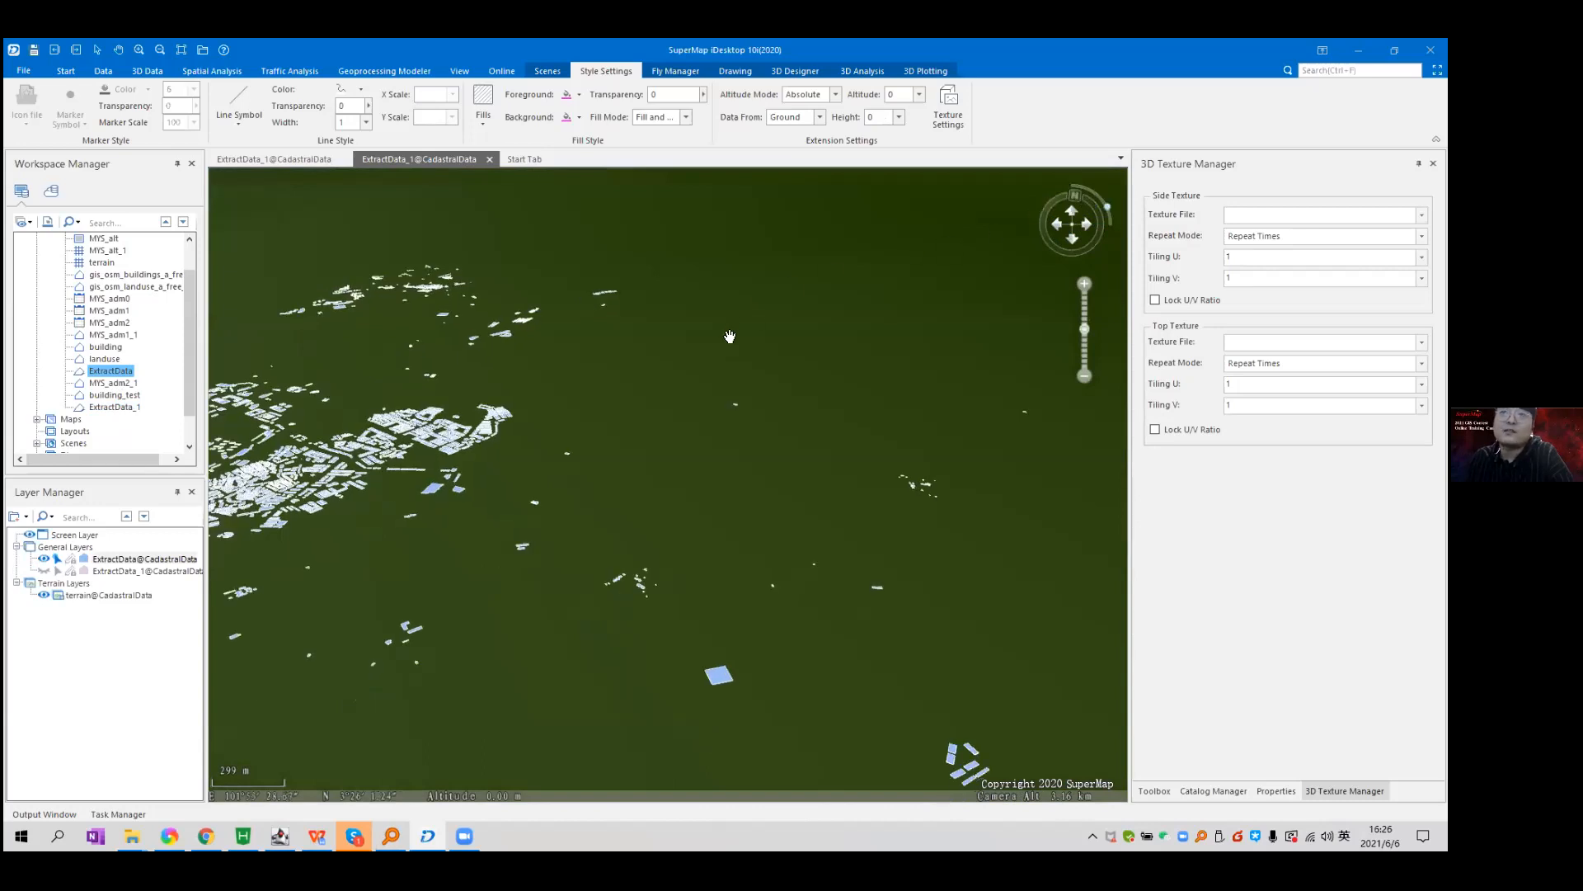
drag(345, 458, 745, 483)
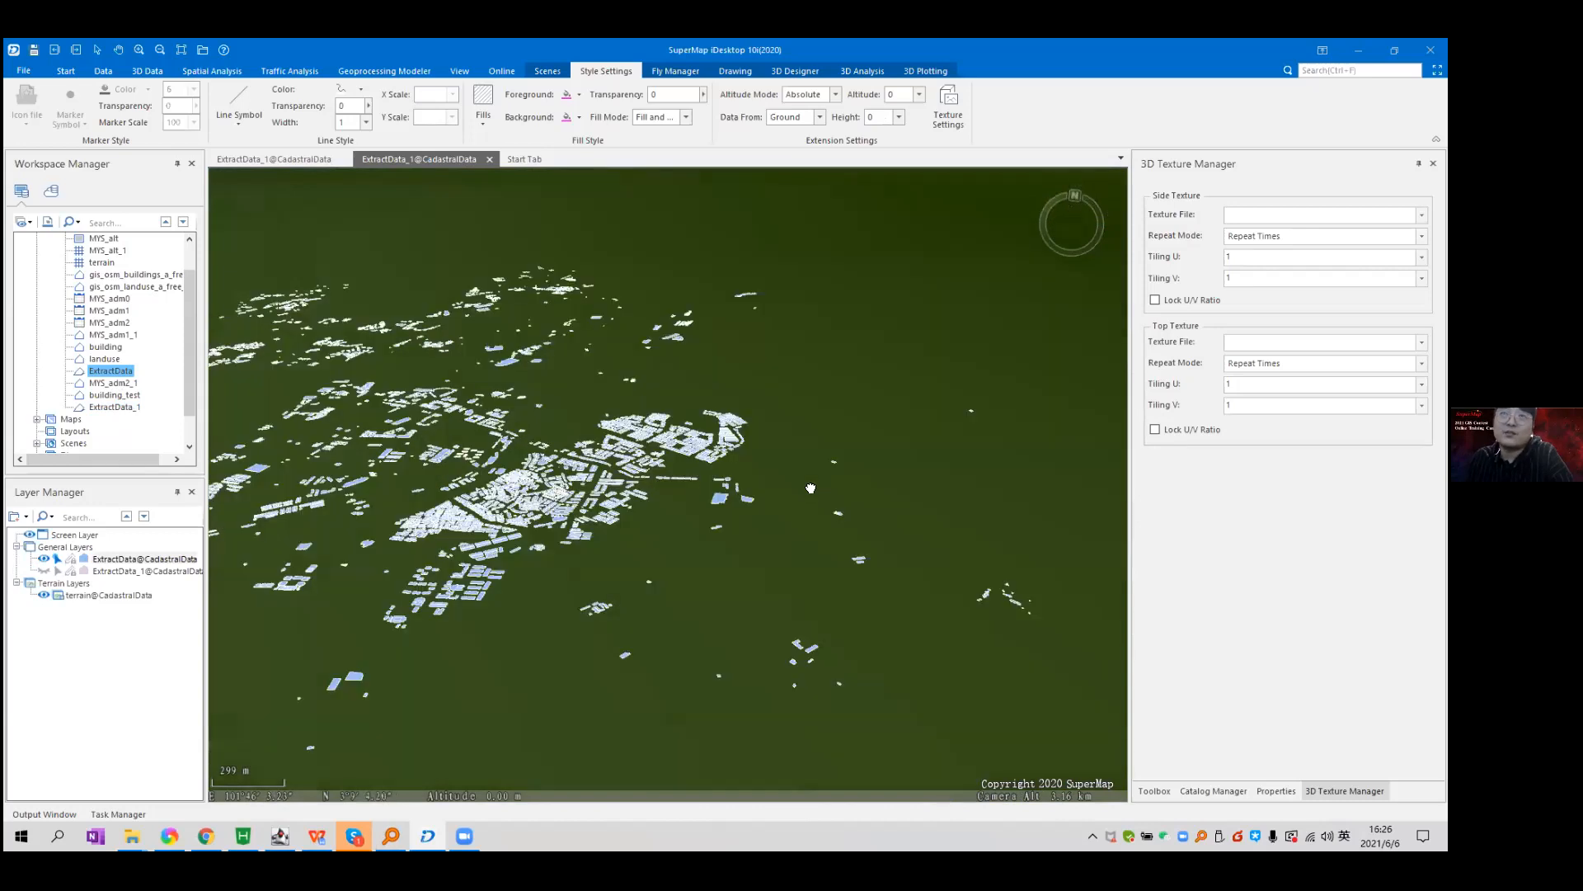
scroll(744, 517, up, 5)
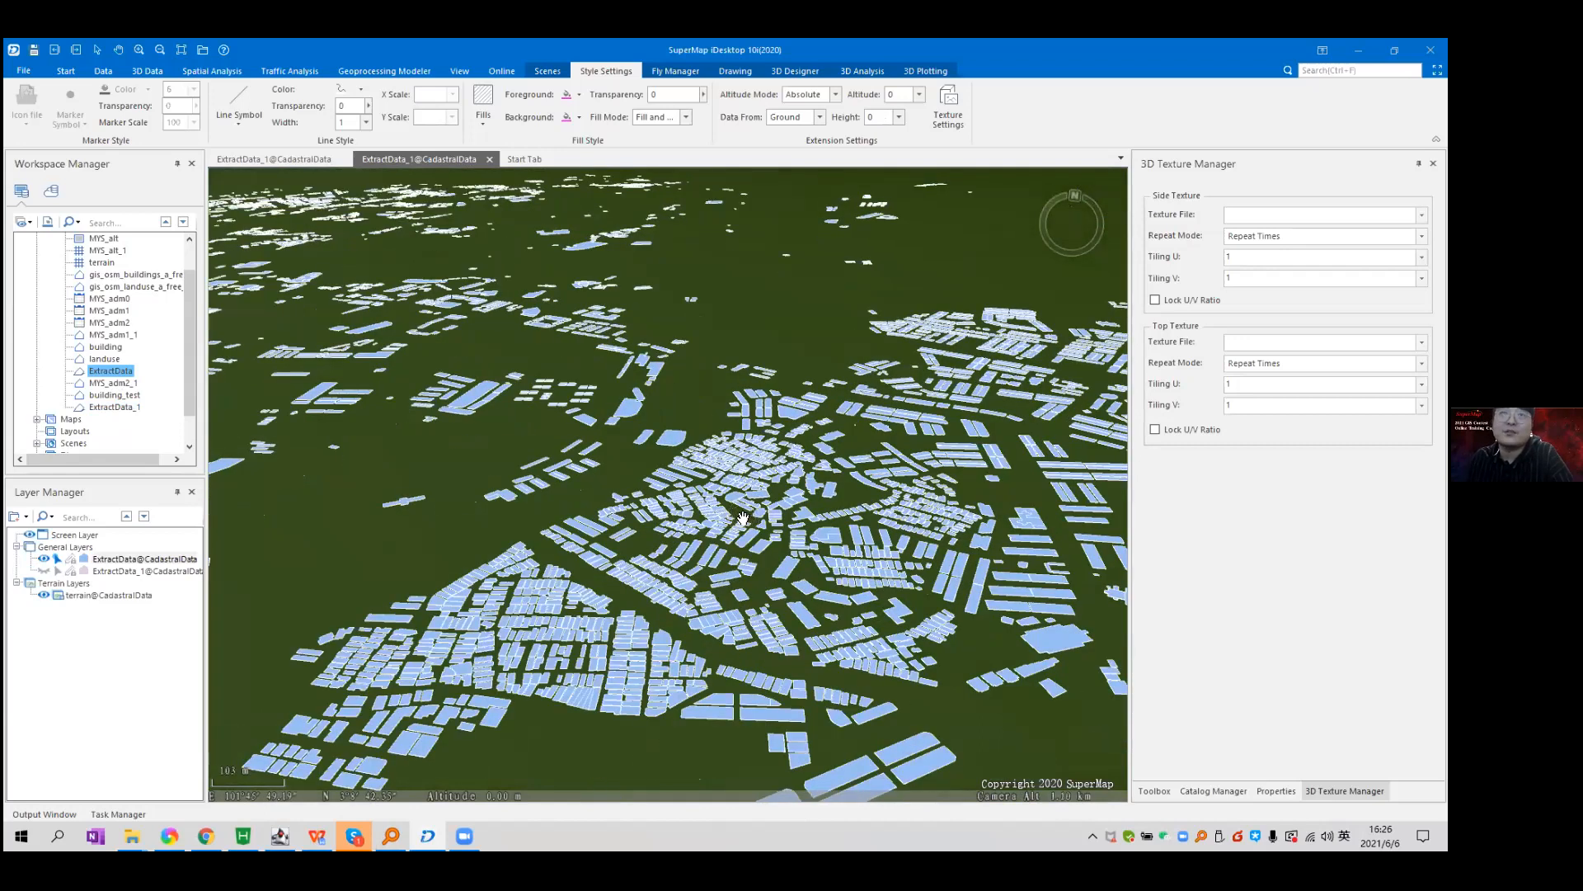
scroll(788, 449, up, 2)
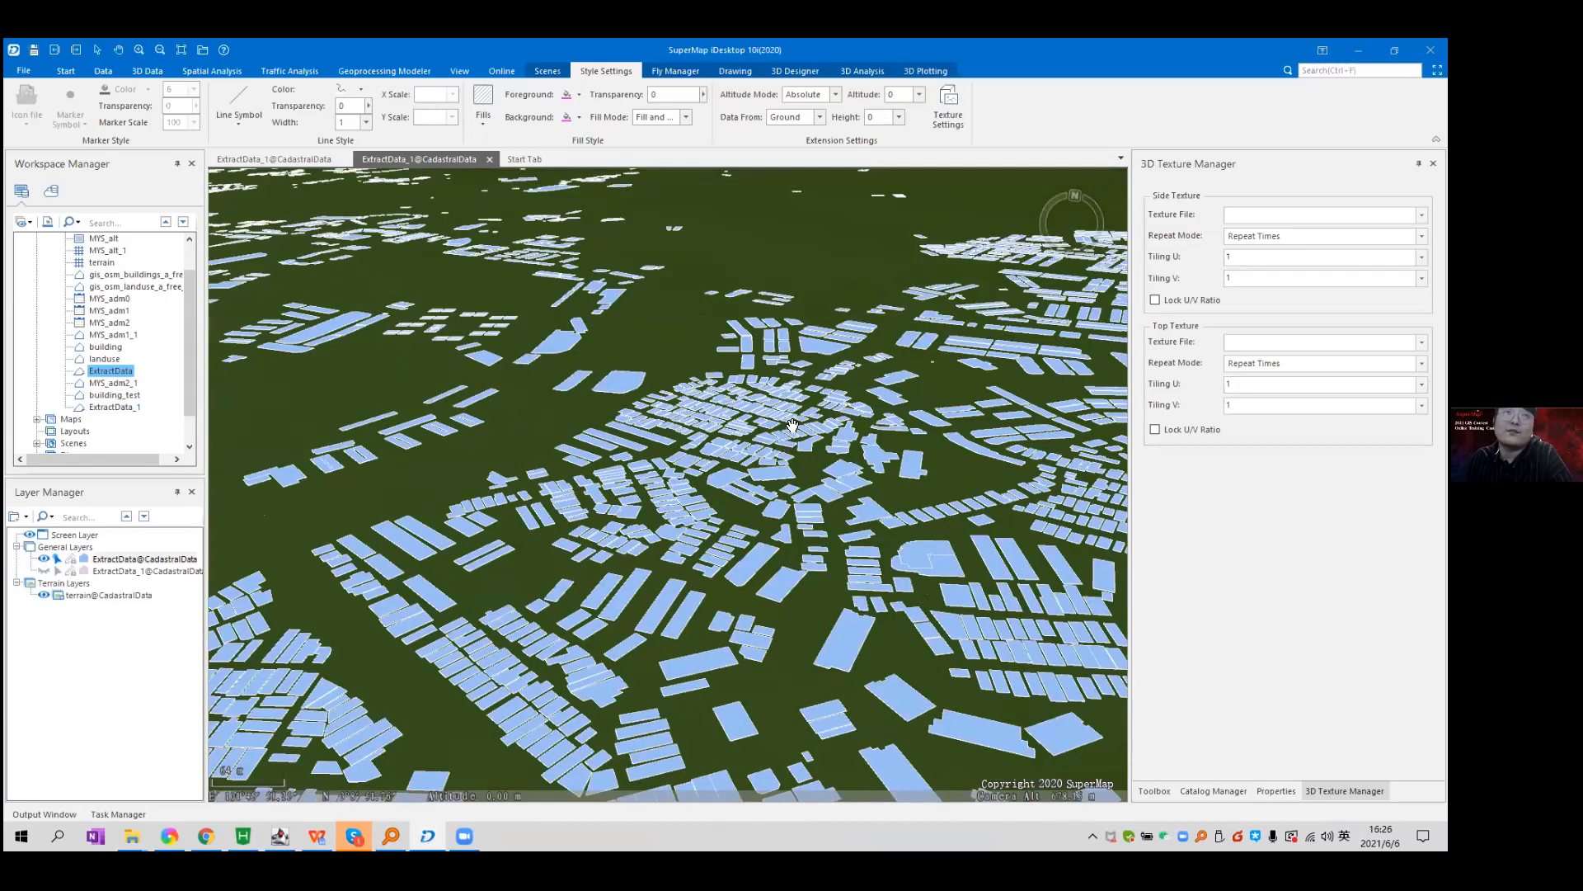
scroll(792, 424, up, 1)
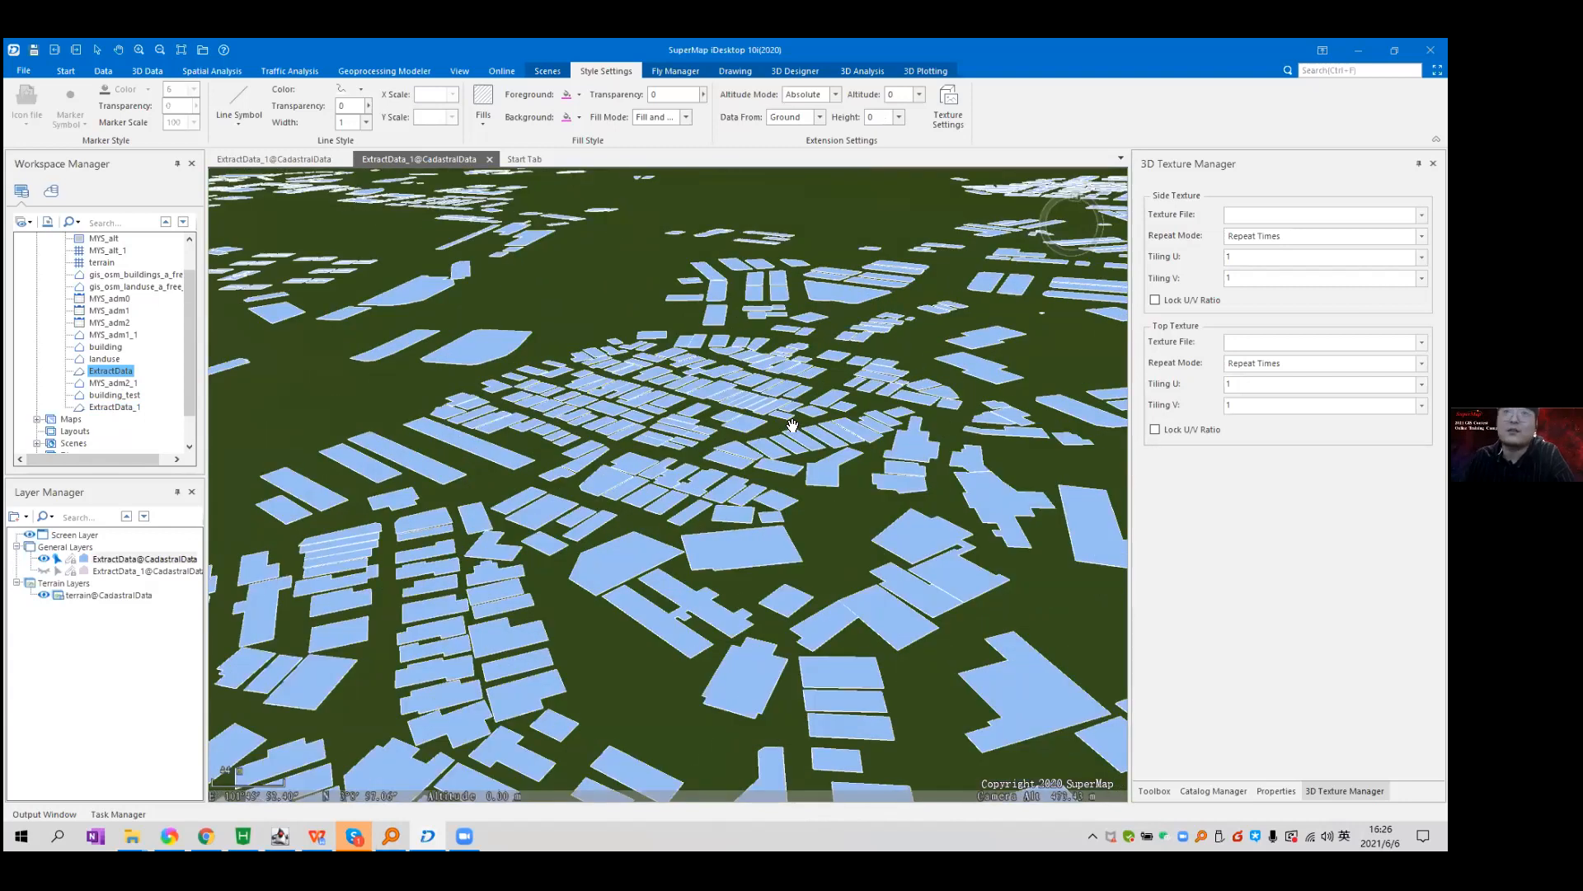
scroll(793, 424, down, 1)
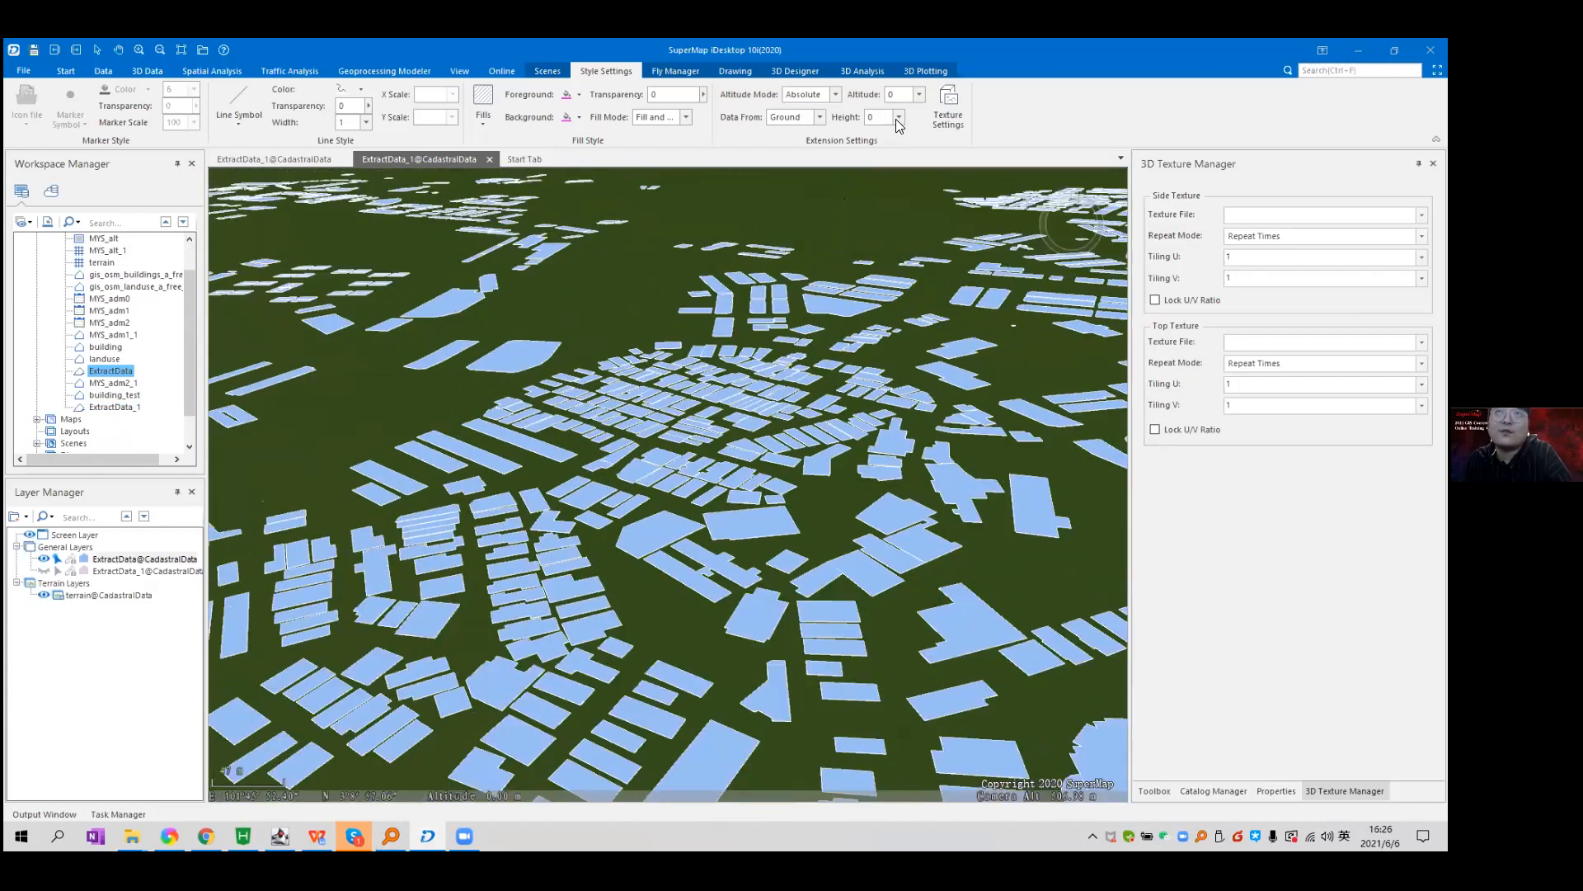
click(898, 119)
Extrude ExtractData by its 'height' field and zoom around the resulting blocks.
click(879, 165)
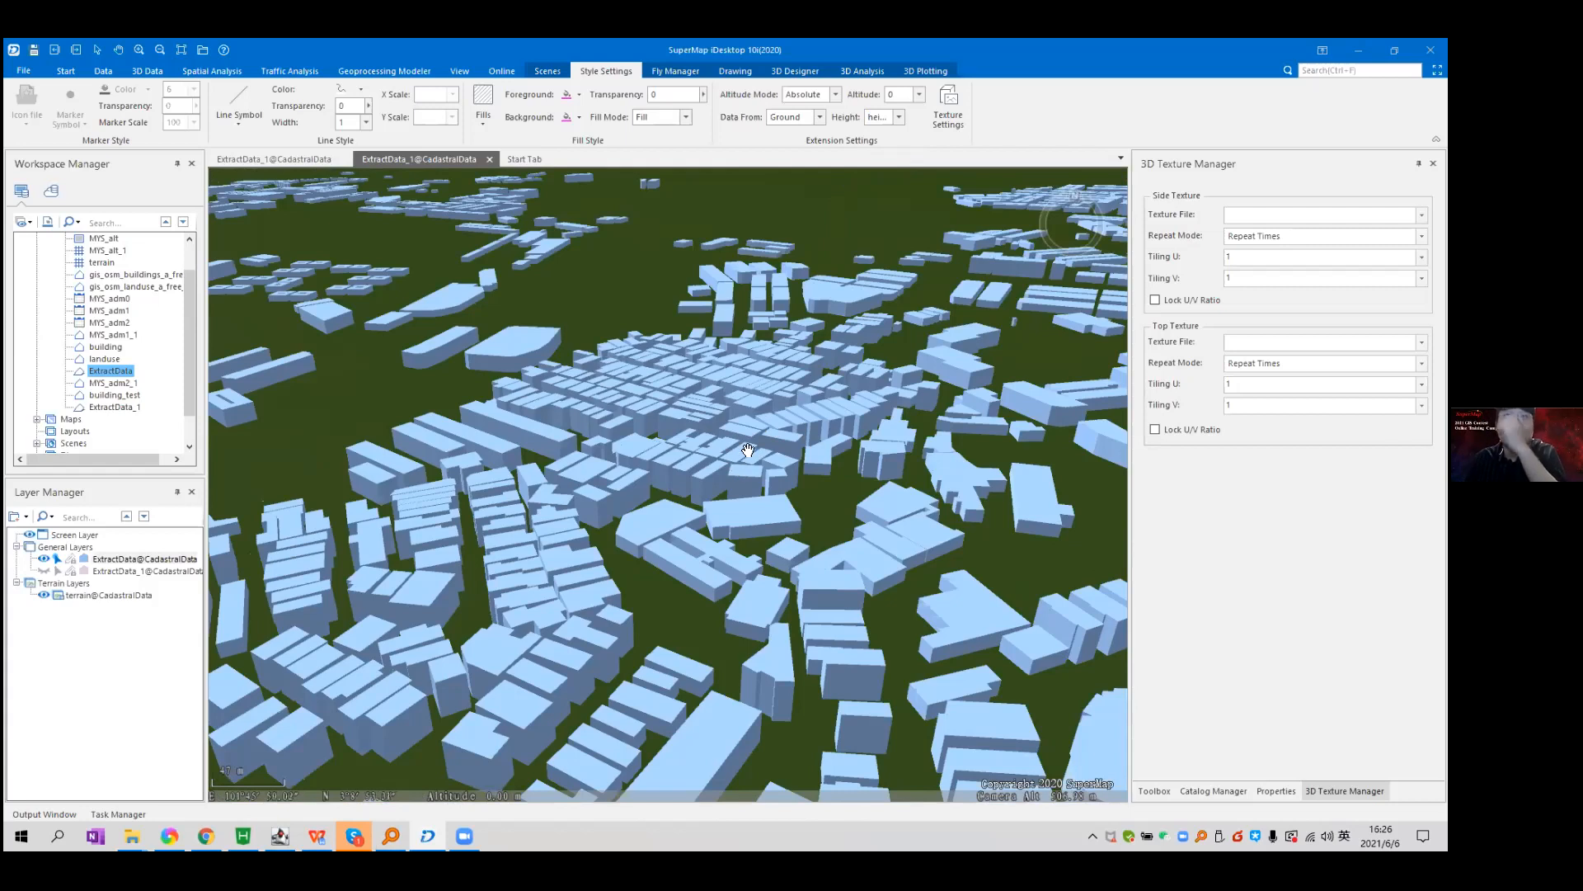
scroll(701, 501, up, 2)
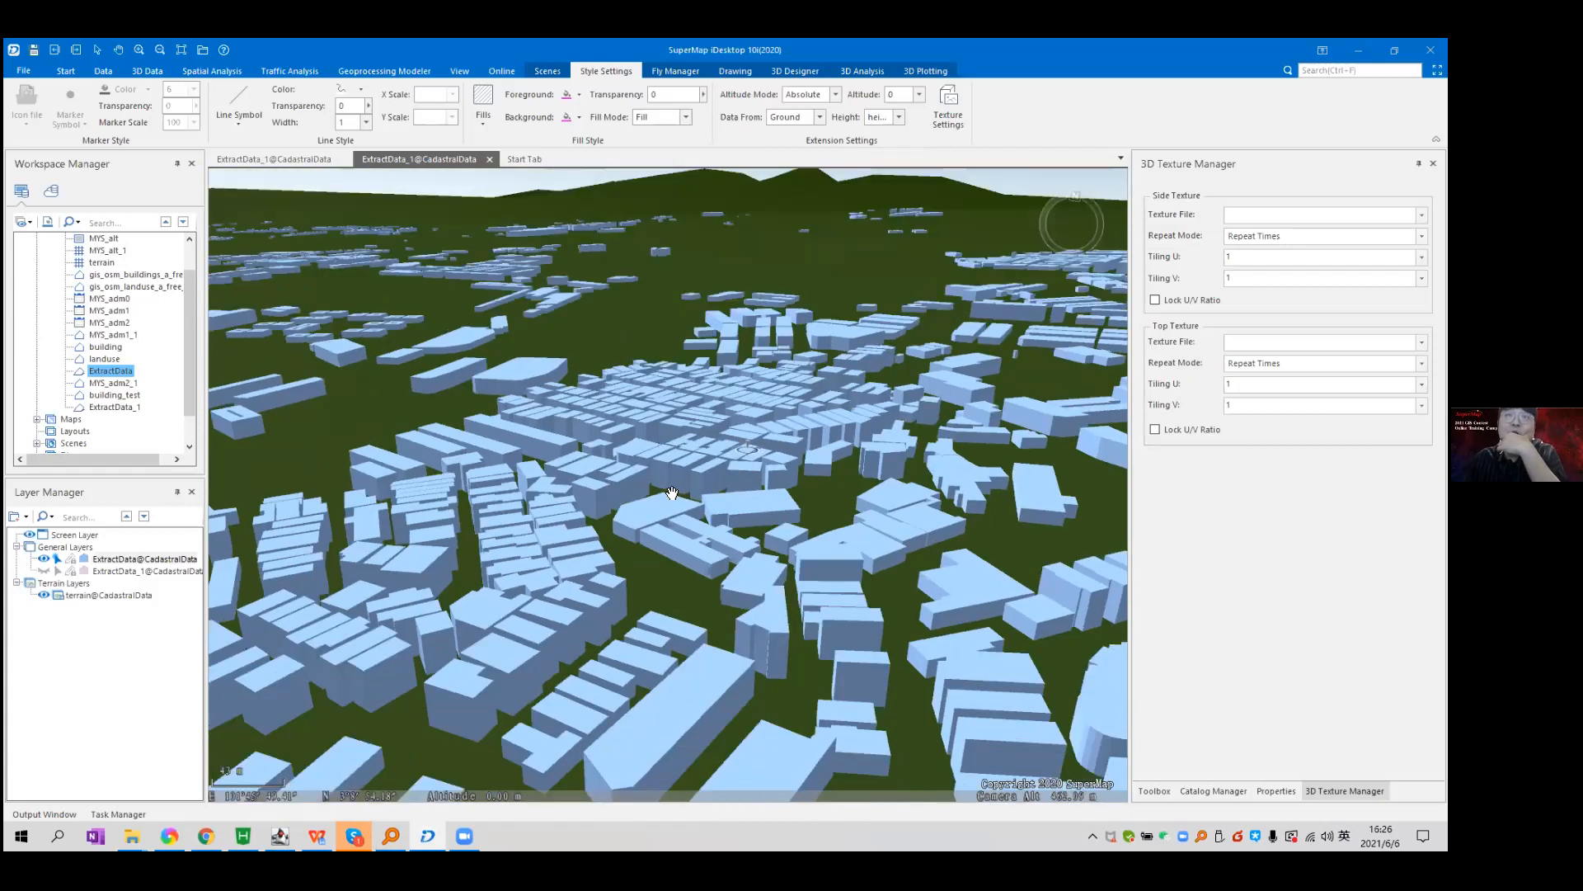
scroll(656, 483, down, 2)
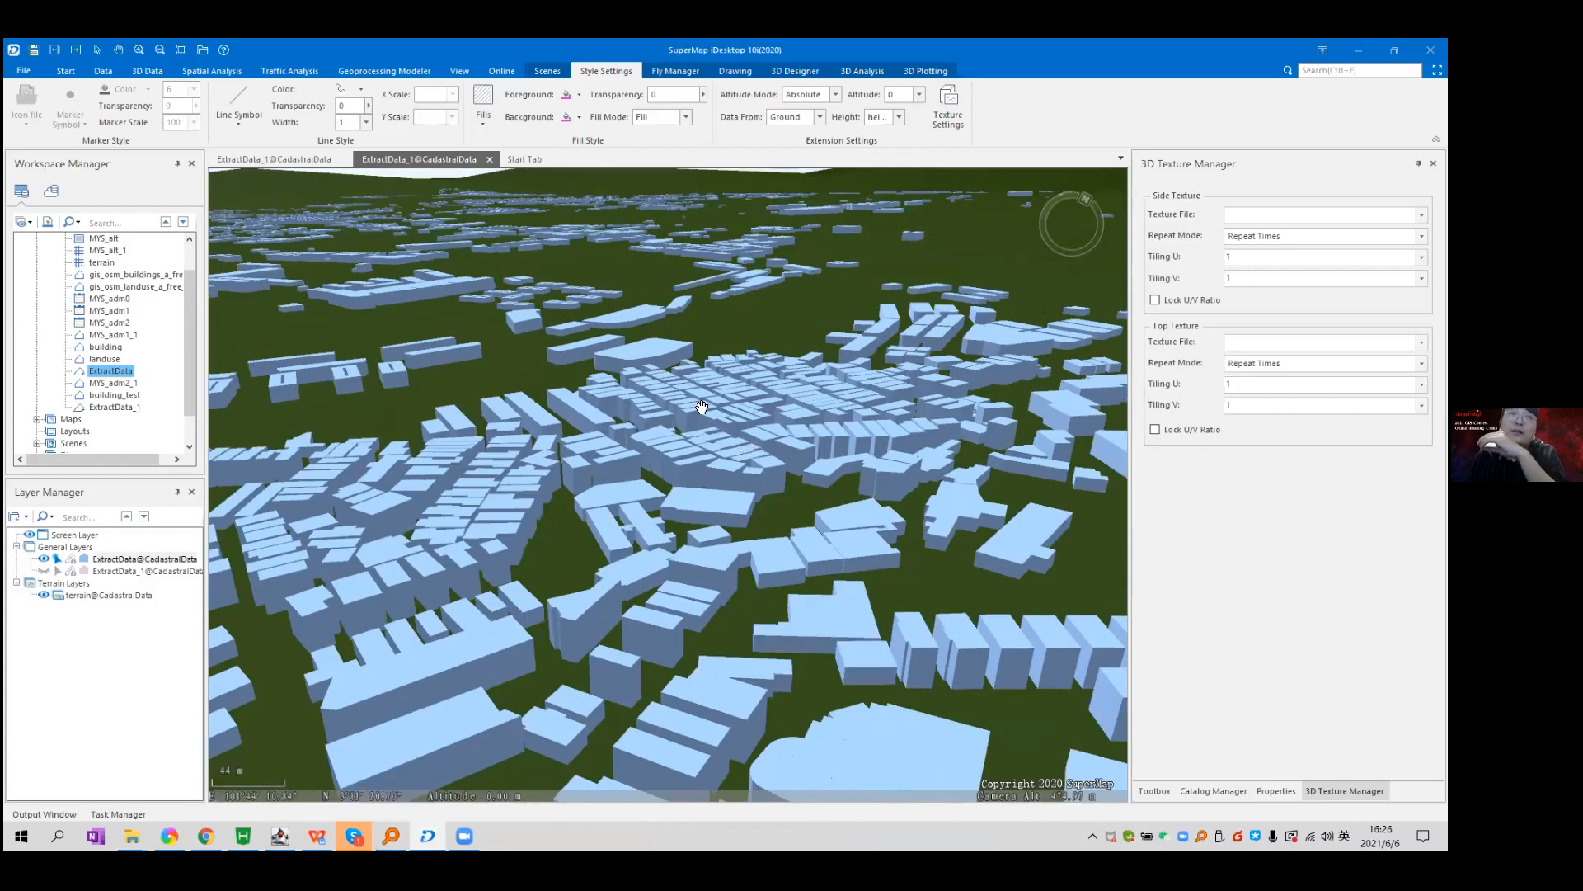
scroll(778, 436, down, 2)
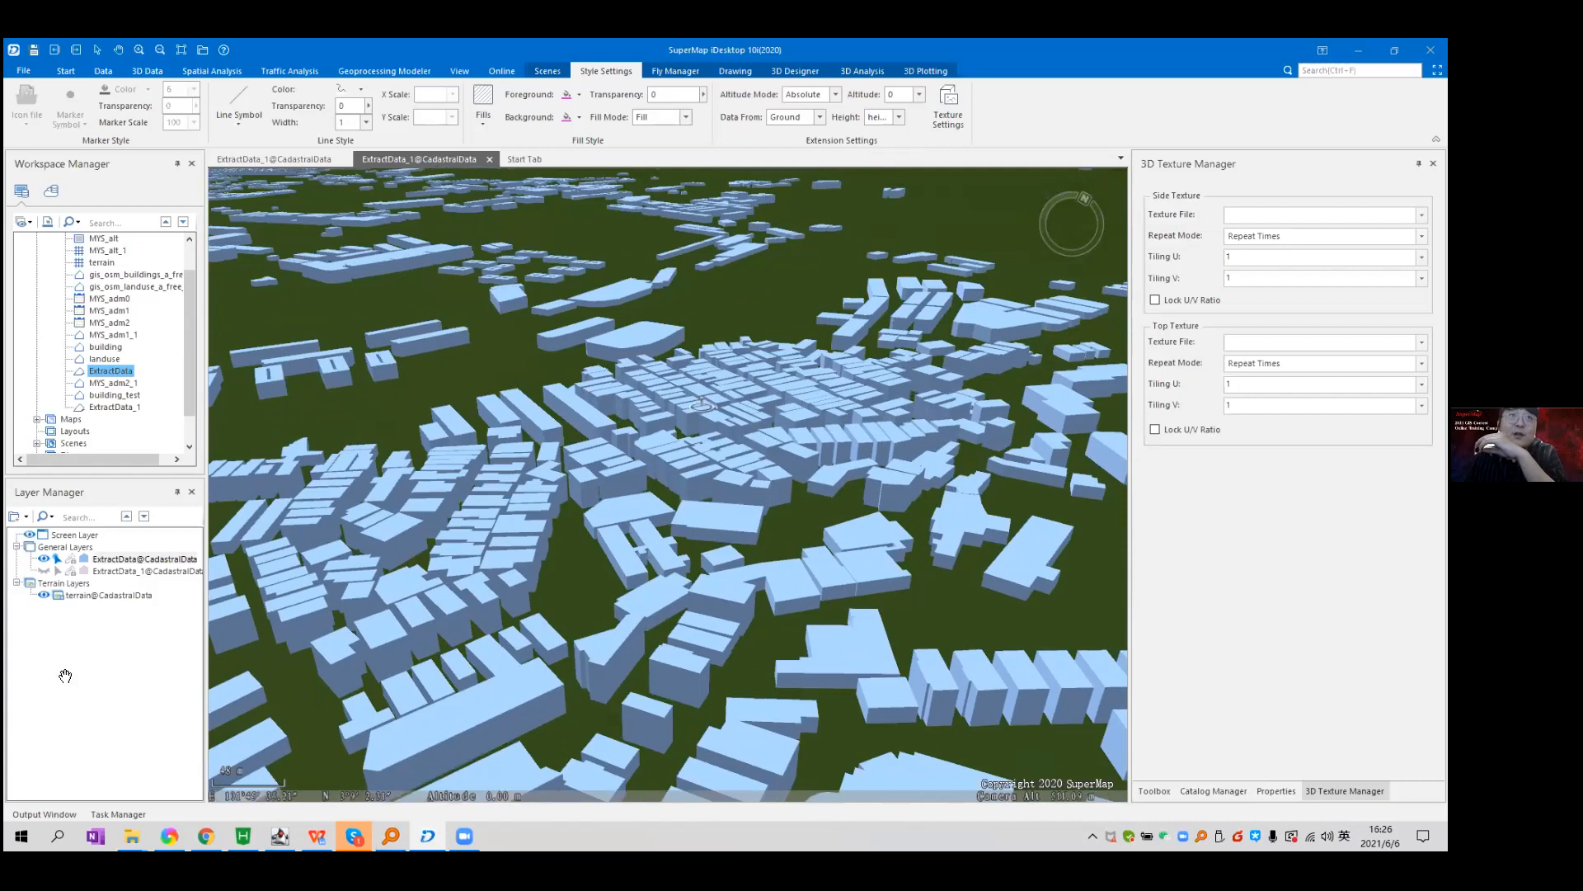
Remove the ExtractData layer and zoom to the ExtractData_1 layer.
right_click(115, 562)
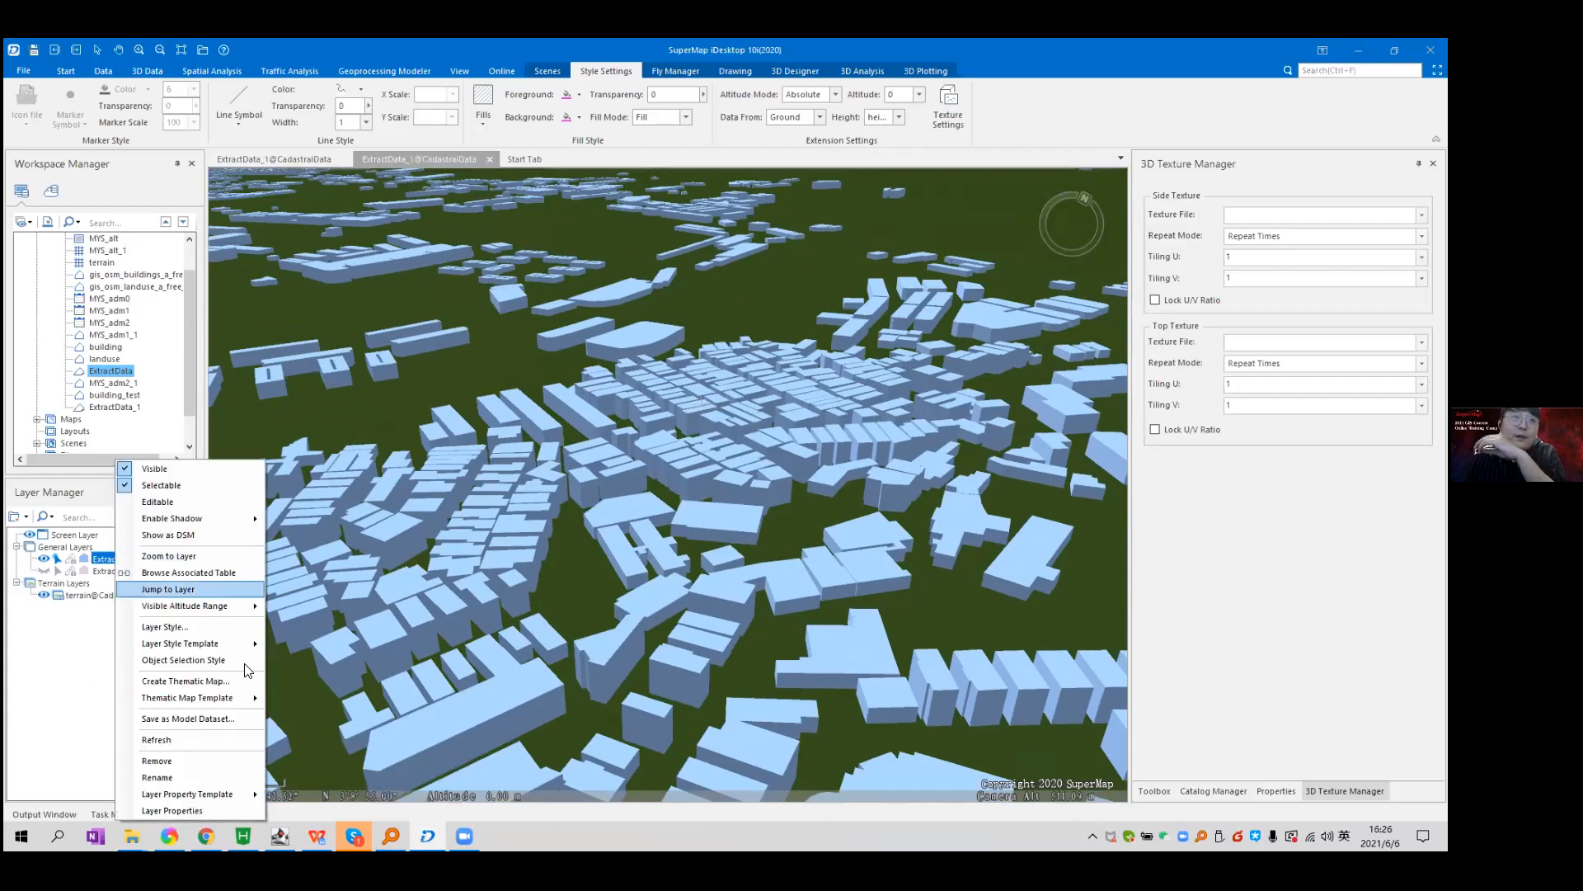
click(220, 752)
click(764, 491)
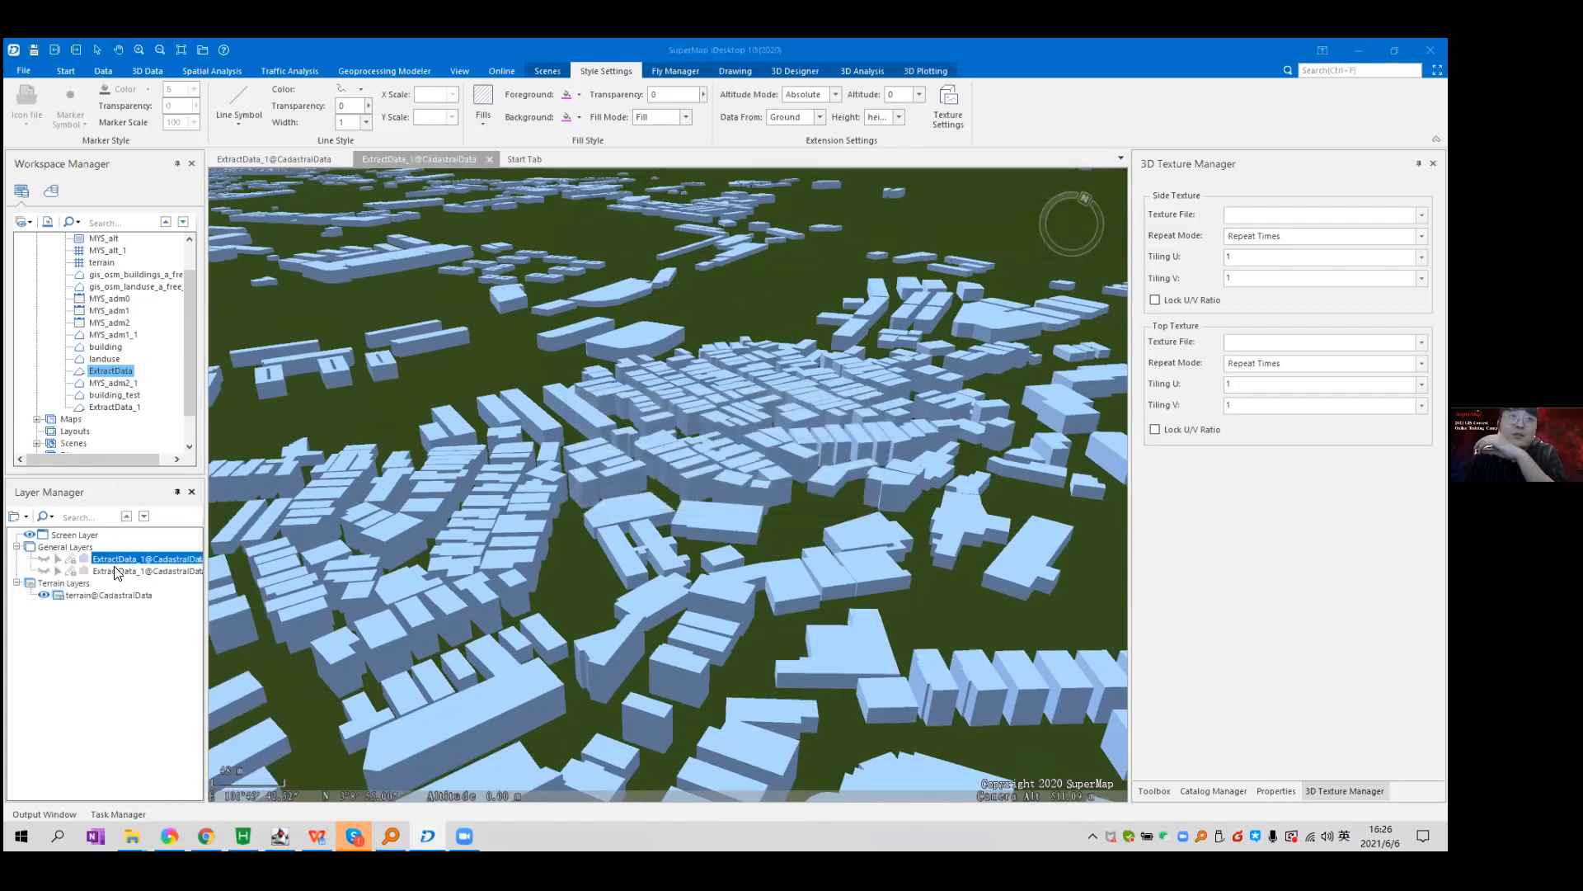
right_click(129, 566)
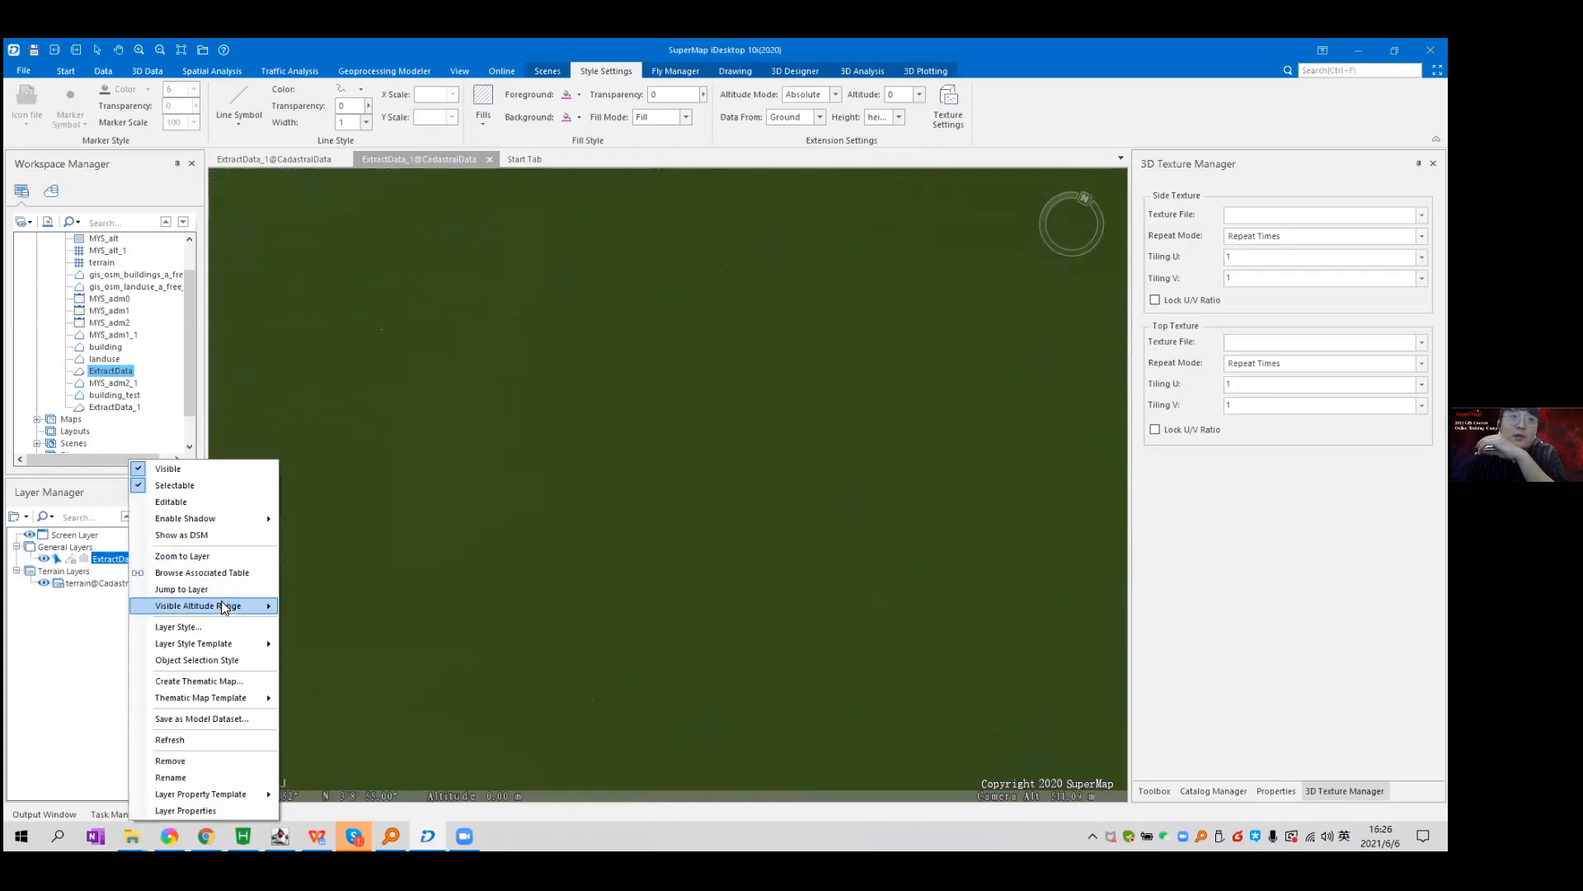
click(223, 604)
Tilt into an oblique close-up of the ExtractData_1 buildings, then close the scene.
scroll(754, 344, up, 5)
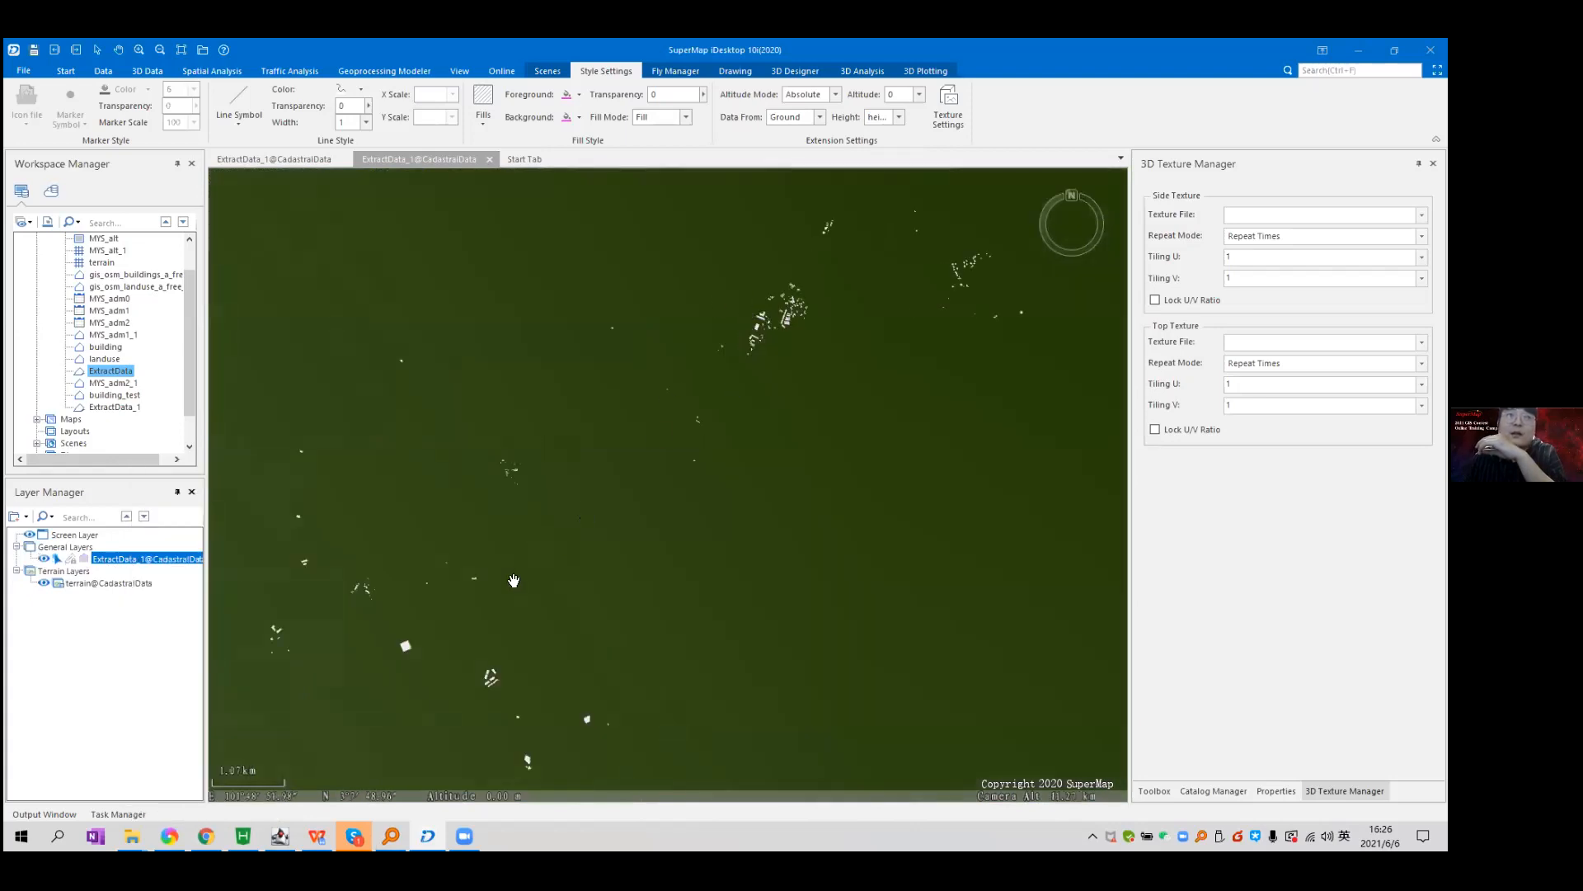
scroll(815, 386, up, 3)
drag(815, 386, 621, 544)
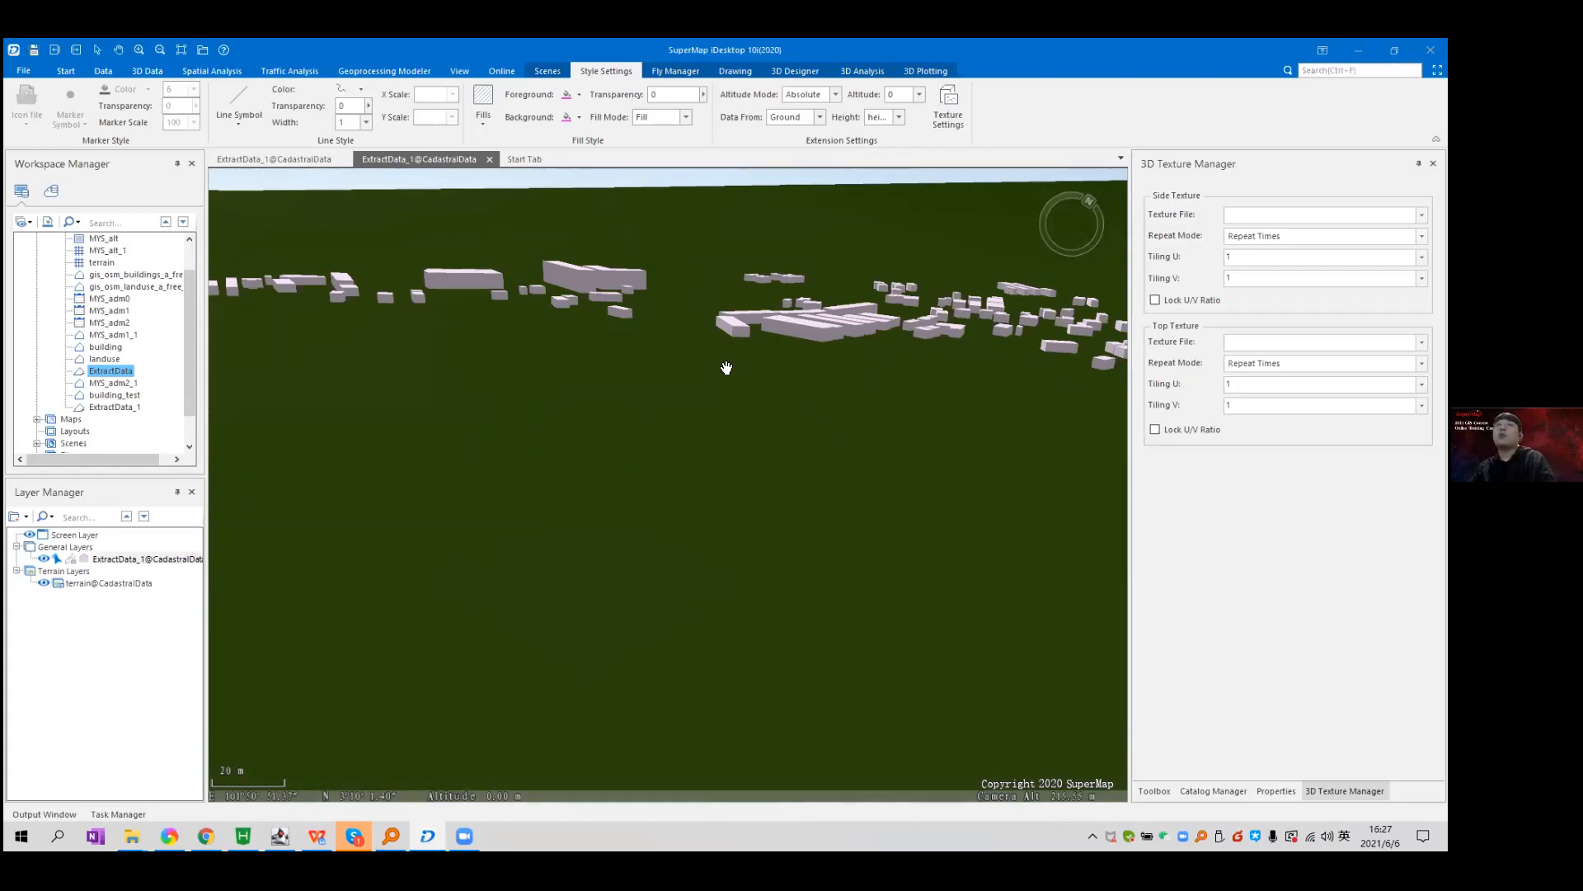
drag(727, 368, 662, 298)
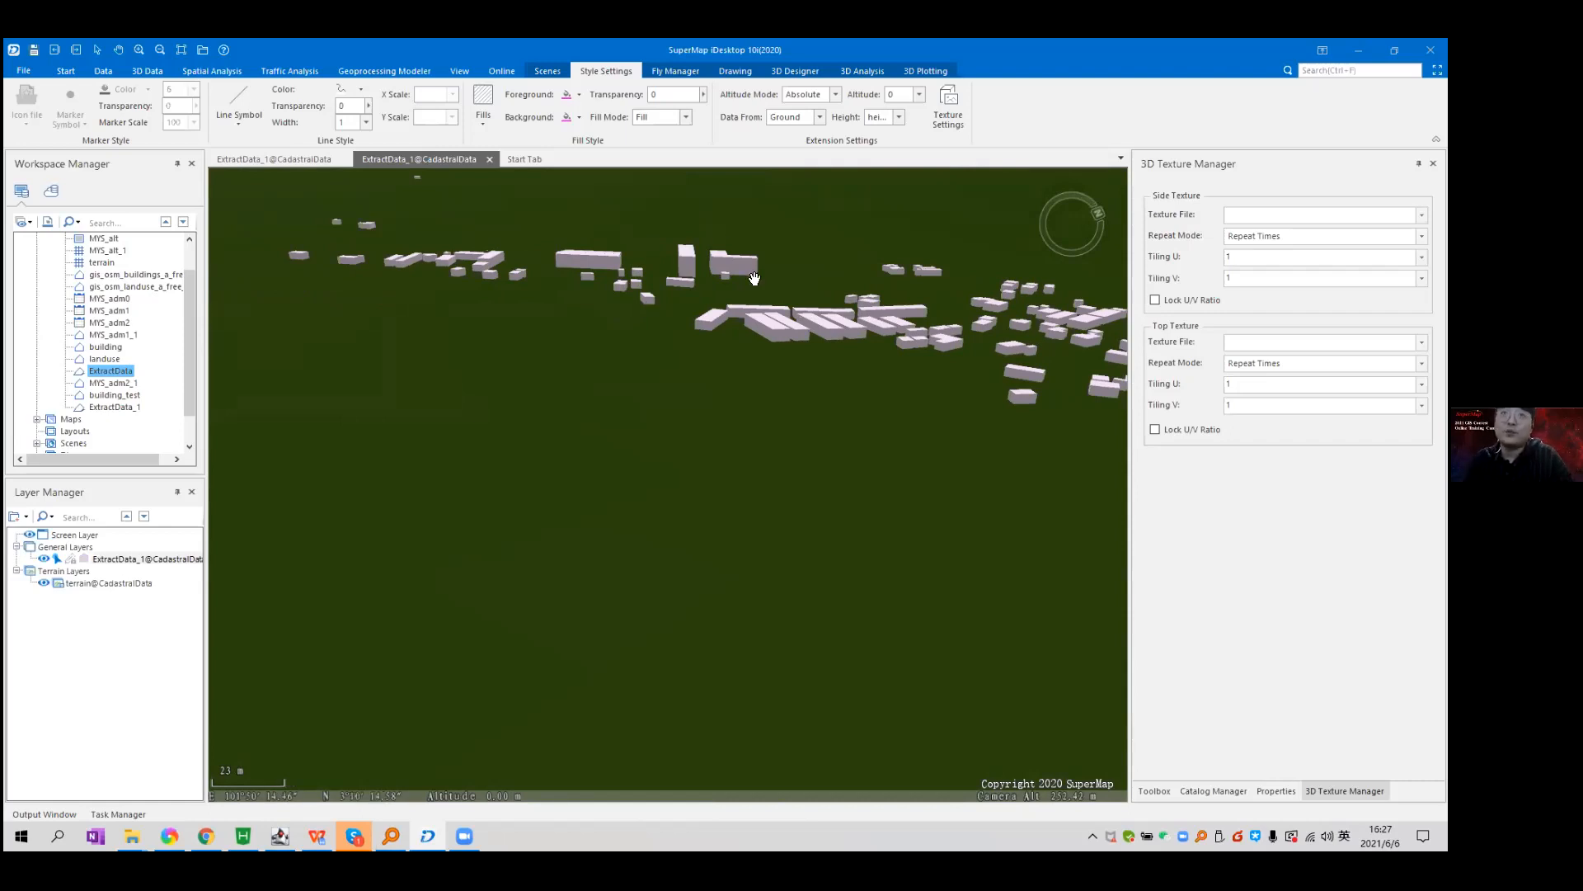
drag(752, 279, 739, 389)
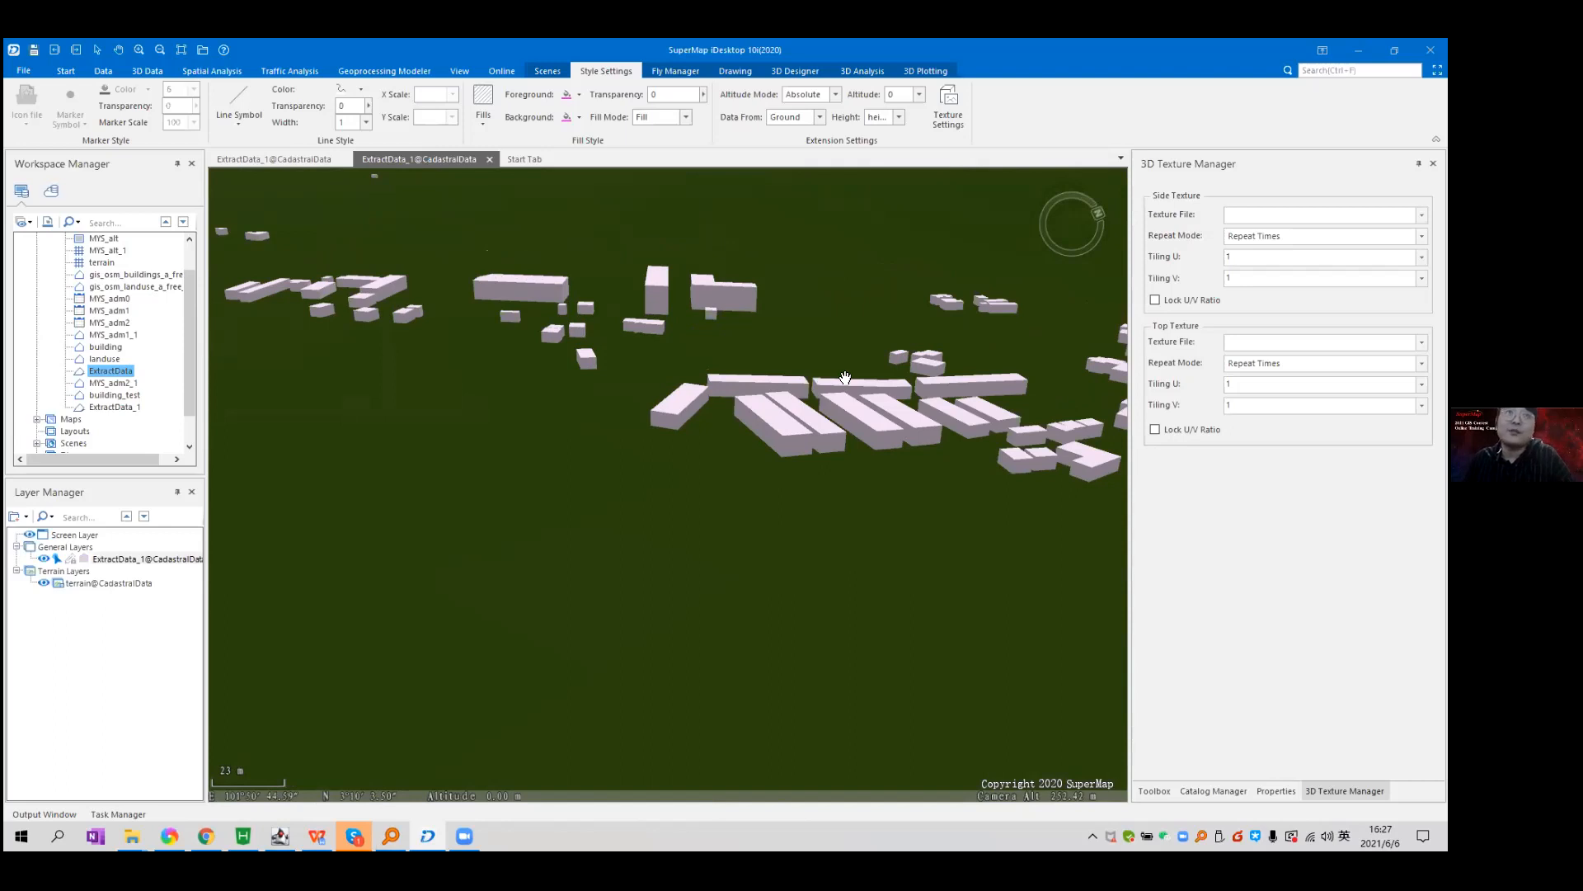
click(488, 164)
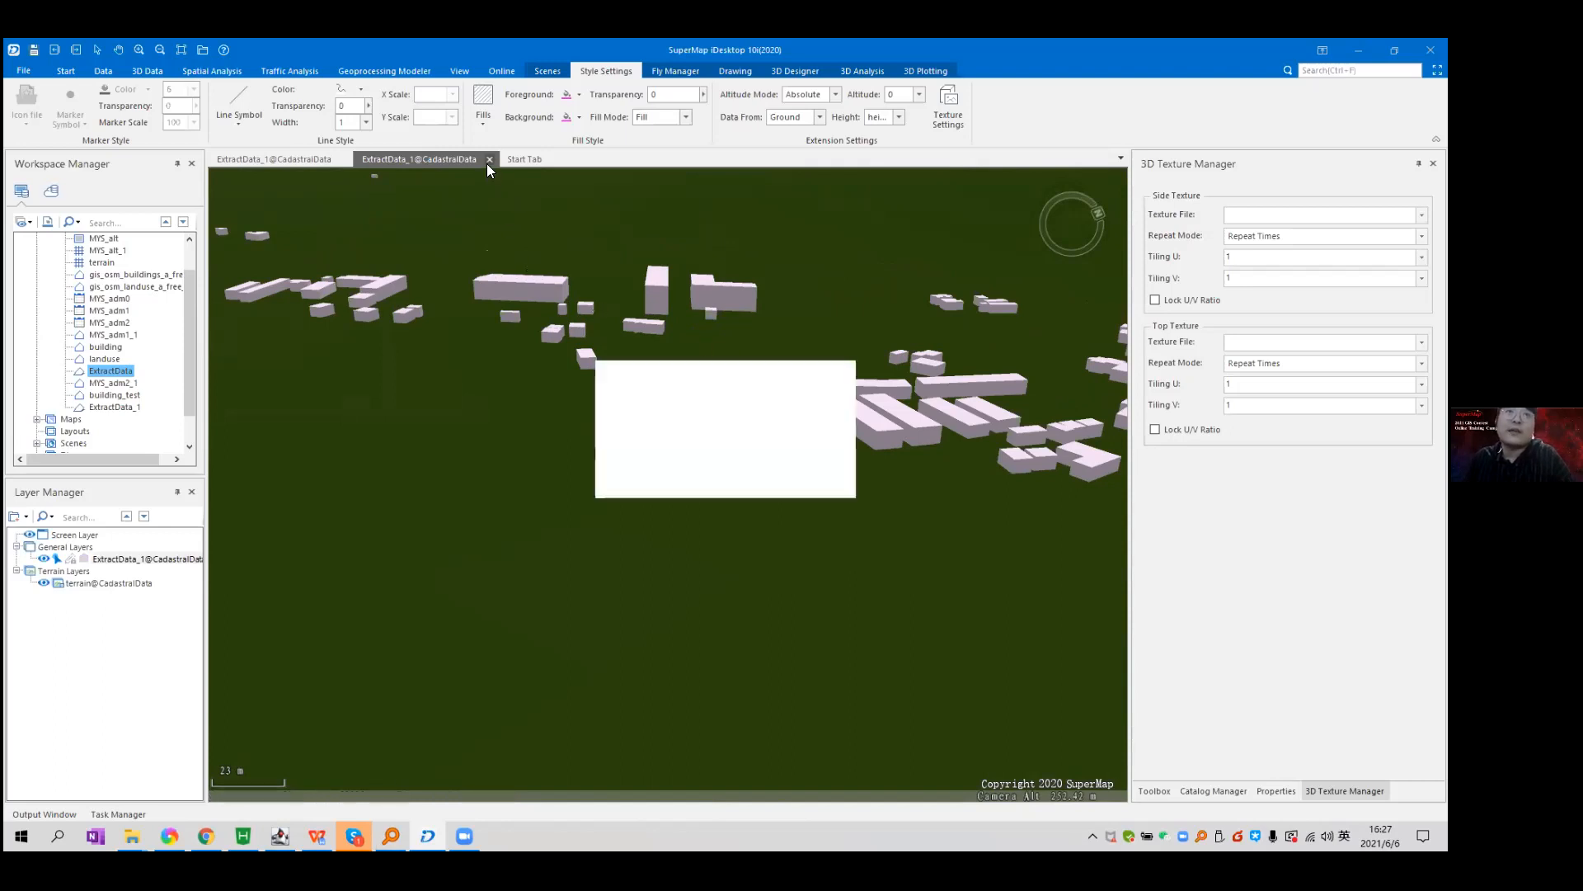
Save the scene on closing under the name ExtractData_test.
click(689, 477)
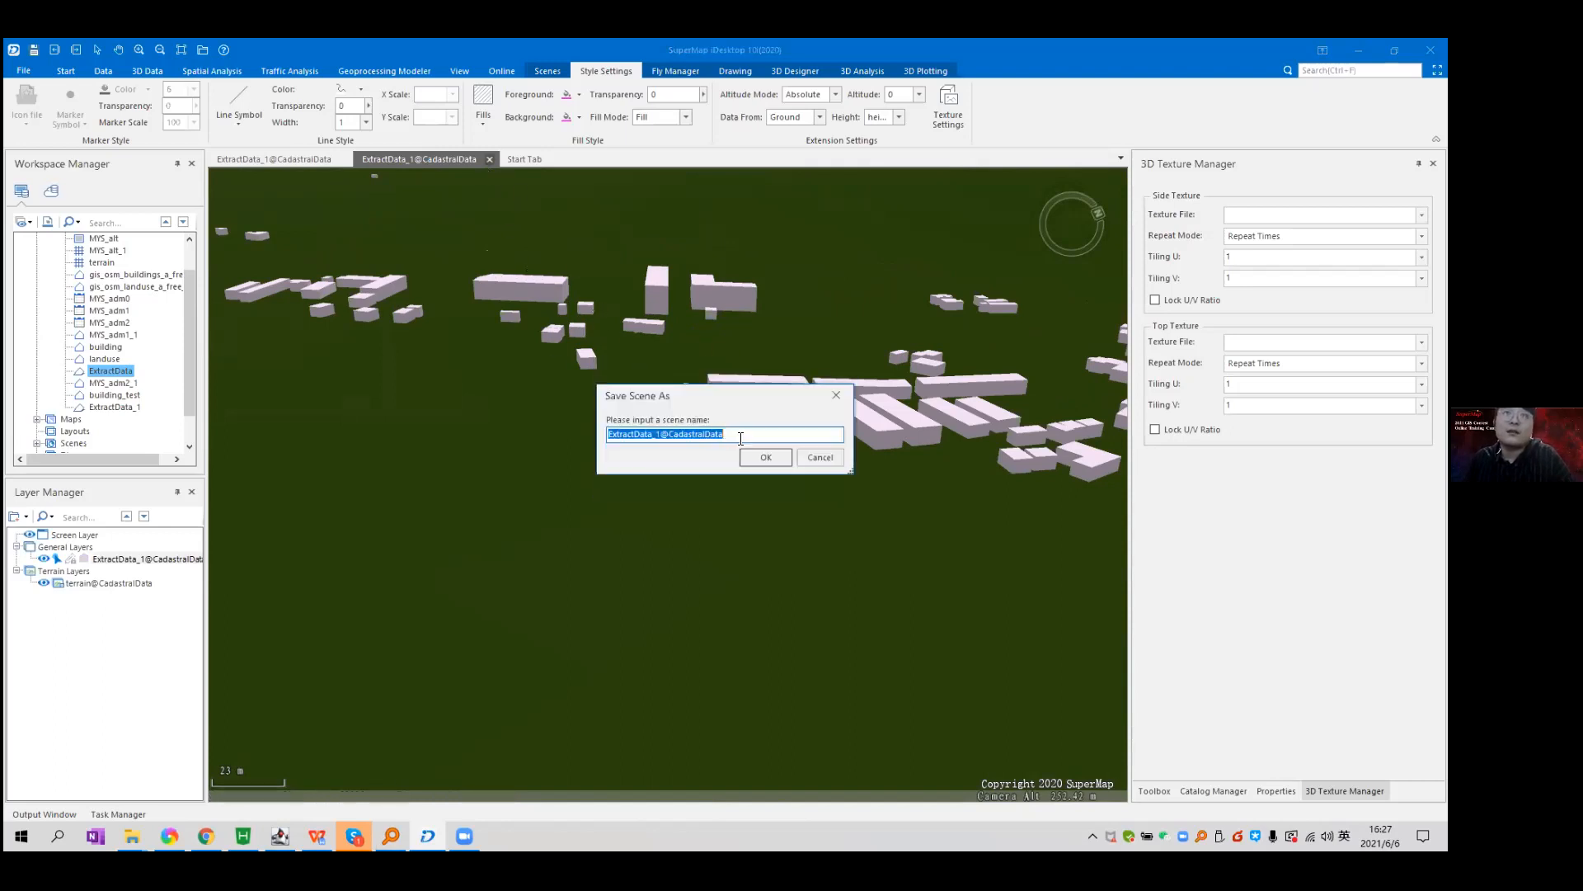
drag(740, 438, 658, 448)
text(test)
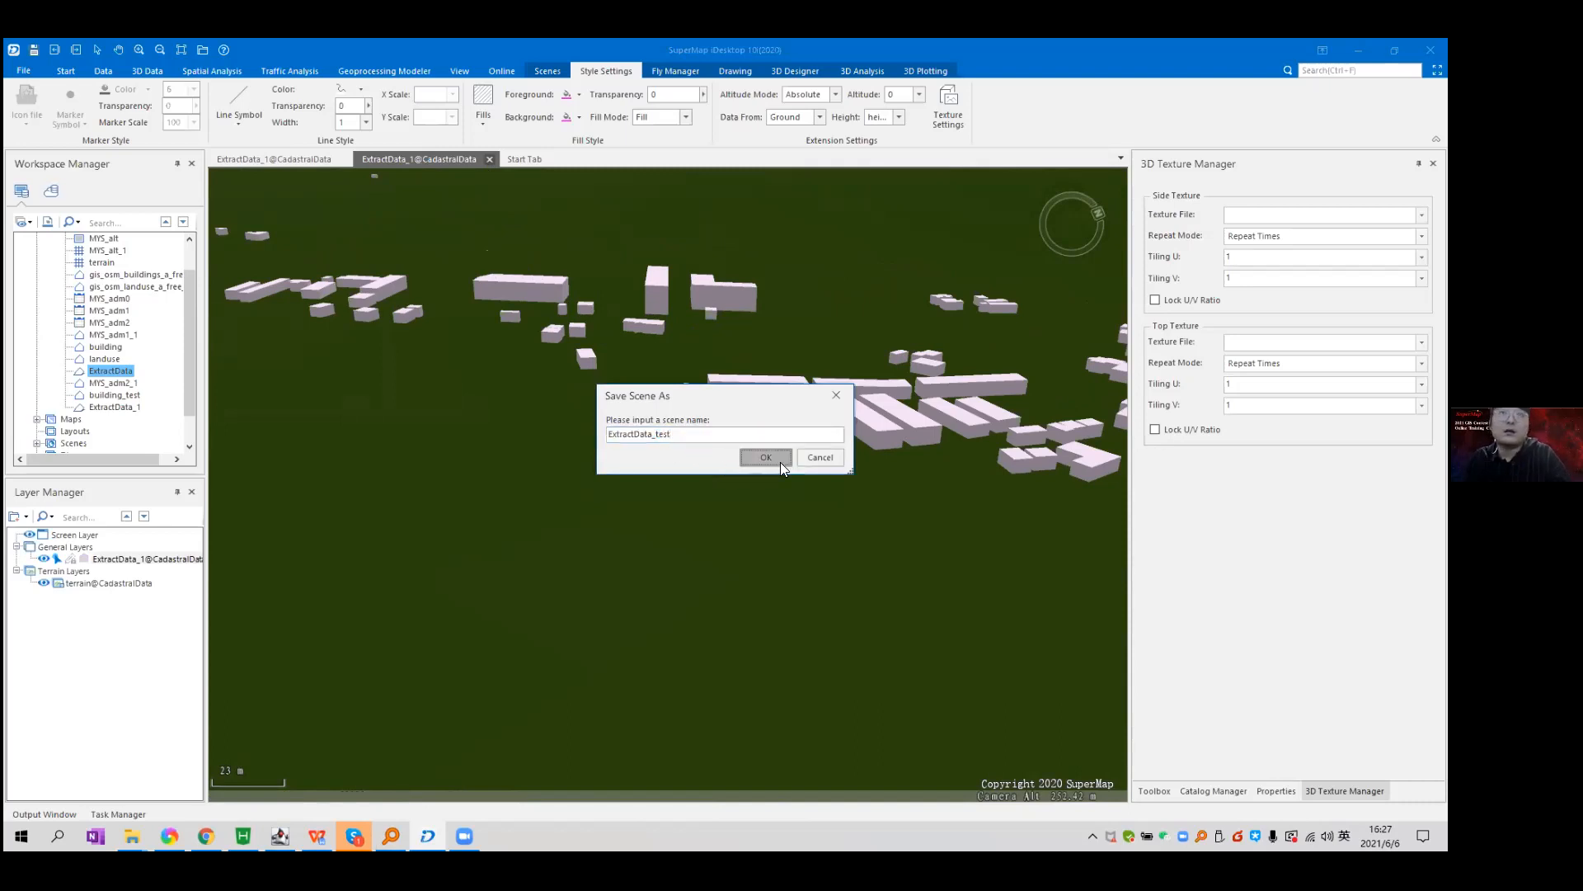
click(778, 459)
Start creating a scene cache for ExtractData_test from Workspace Manager.
click(122, 444)
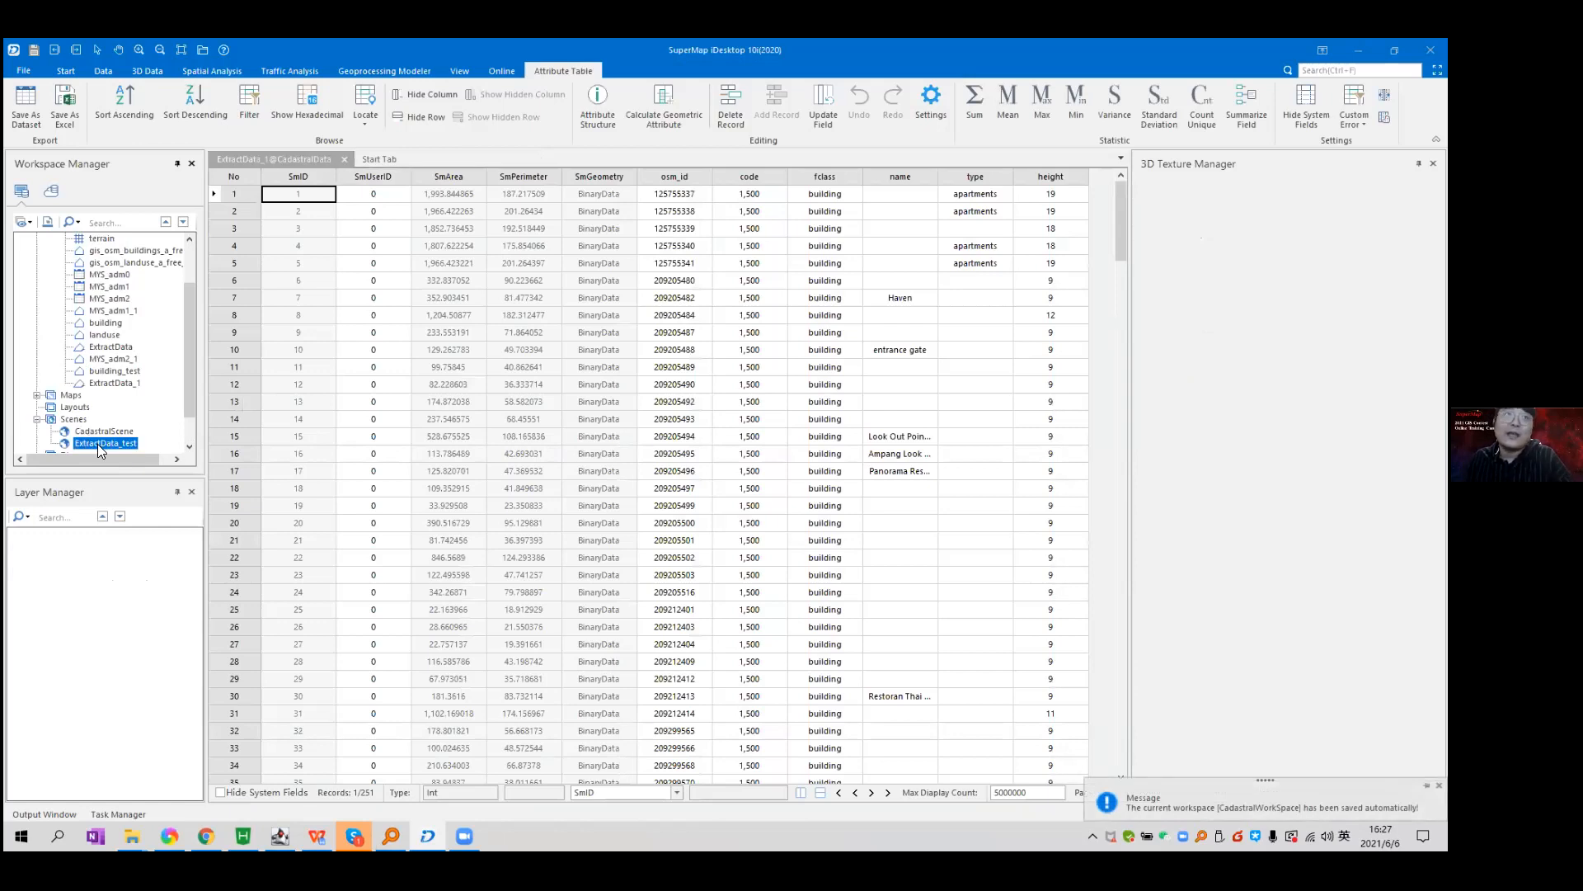
right_click(98, 444)
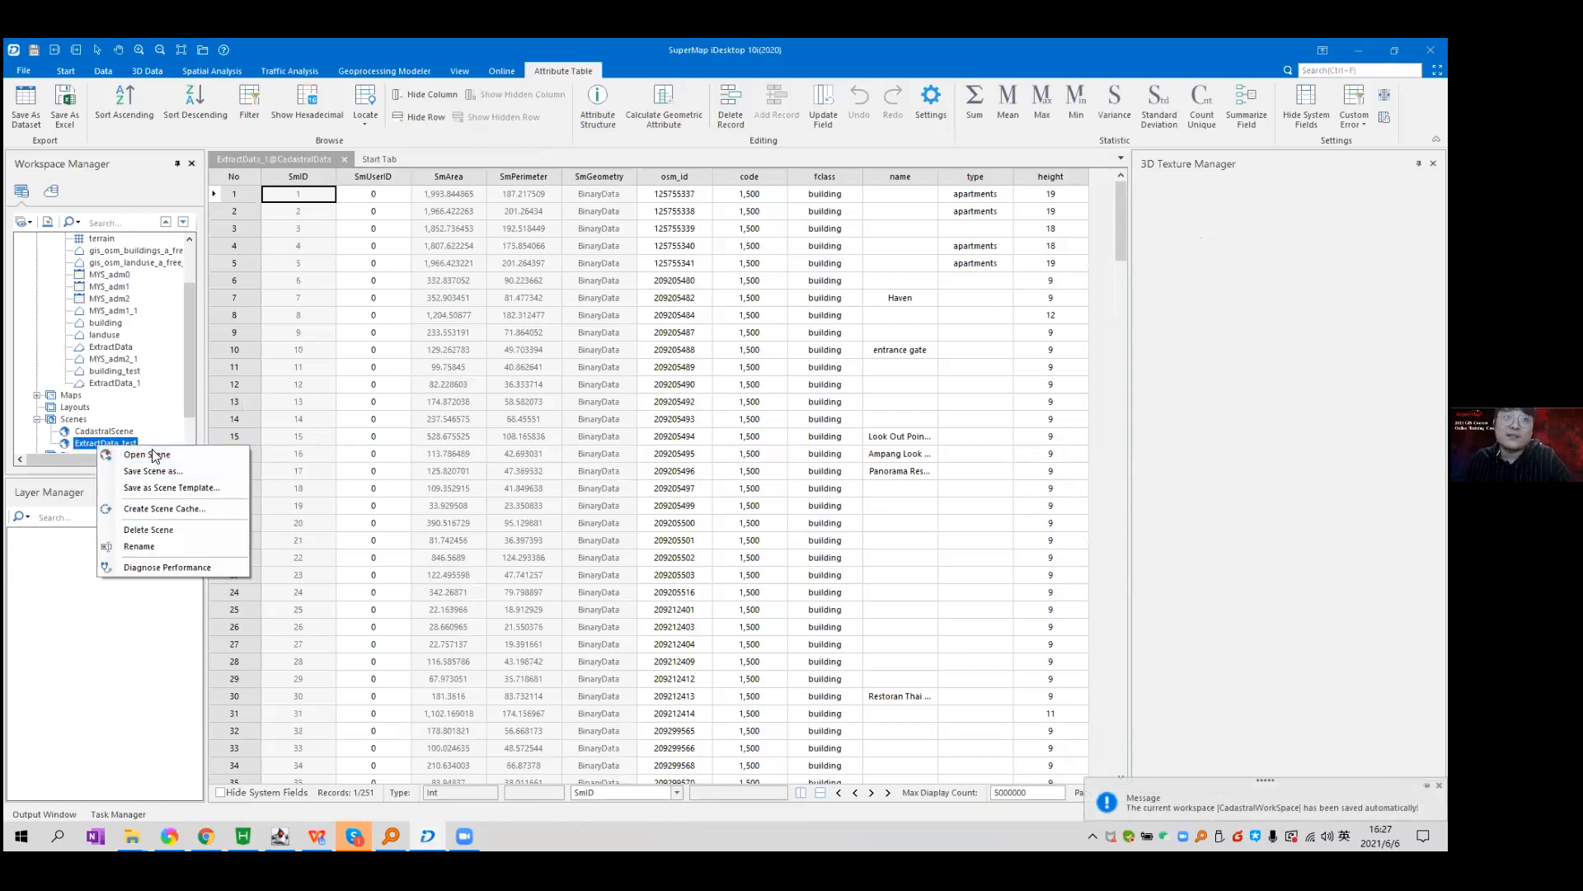
click(196, 509)
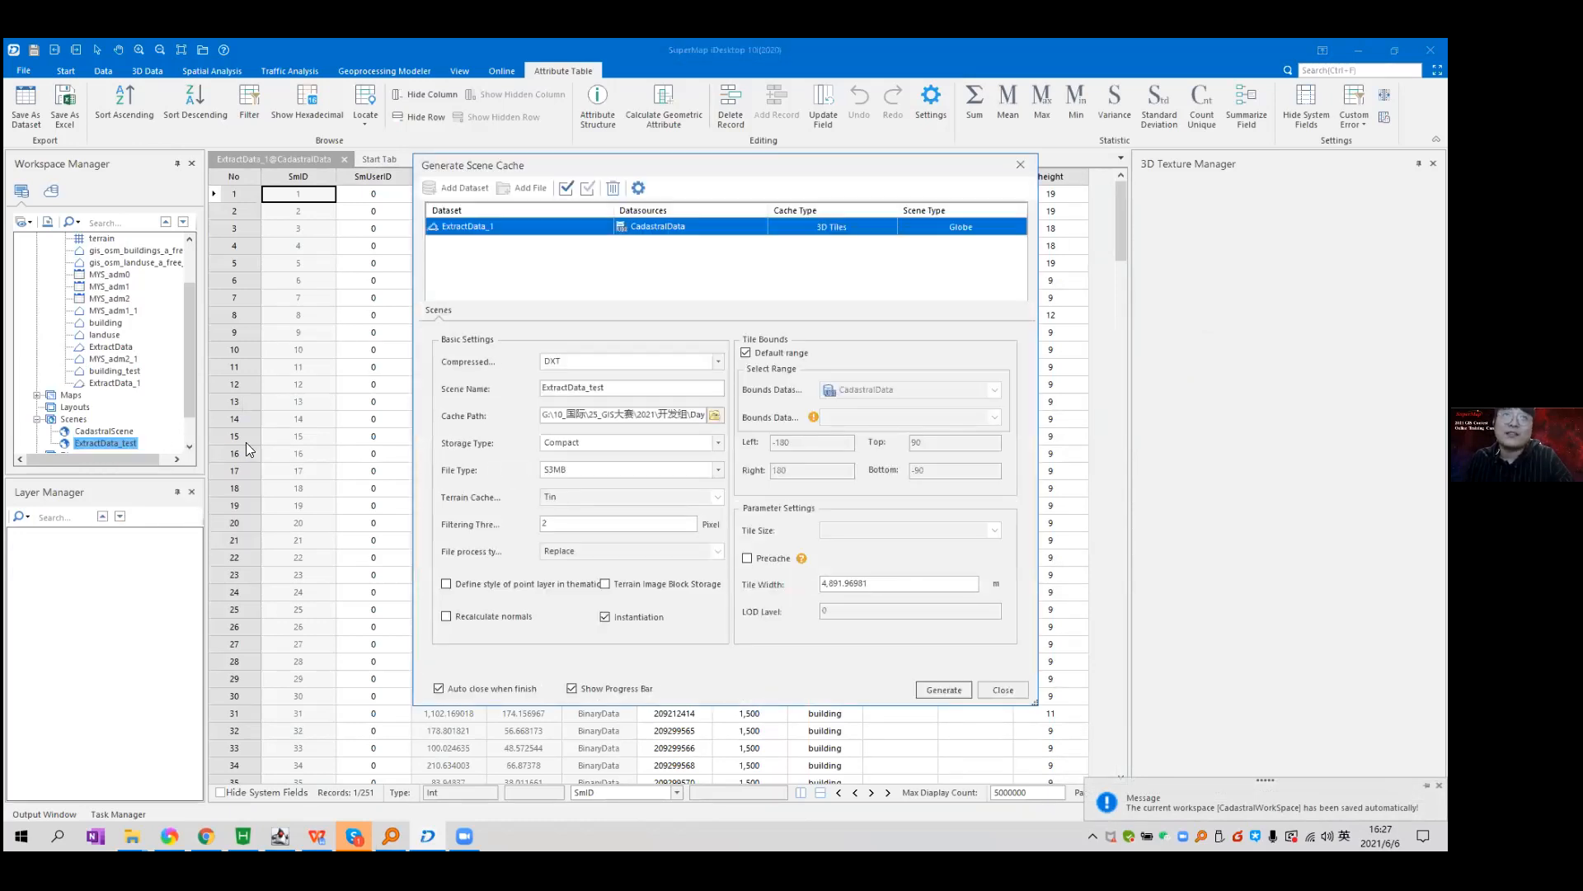
Keep cache type 3D Tiles, set the cache path to Day6, and generate the cache.
drag(779, 169, 681, 174)
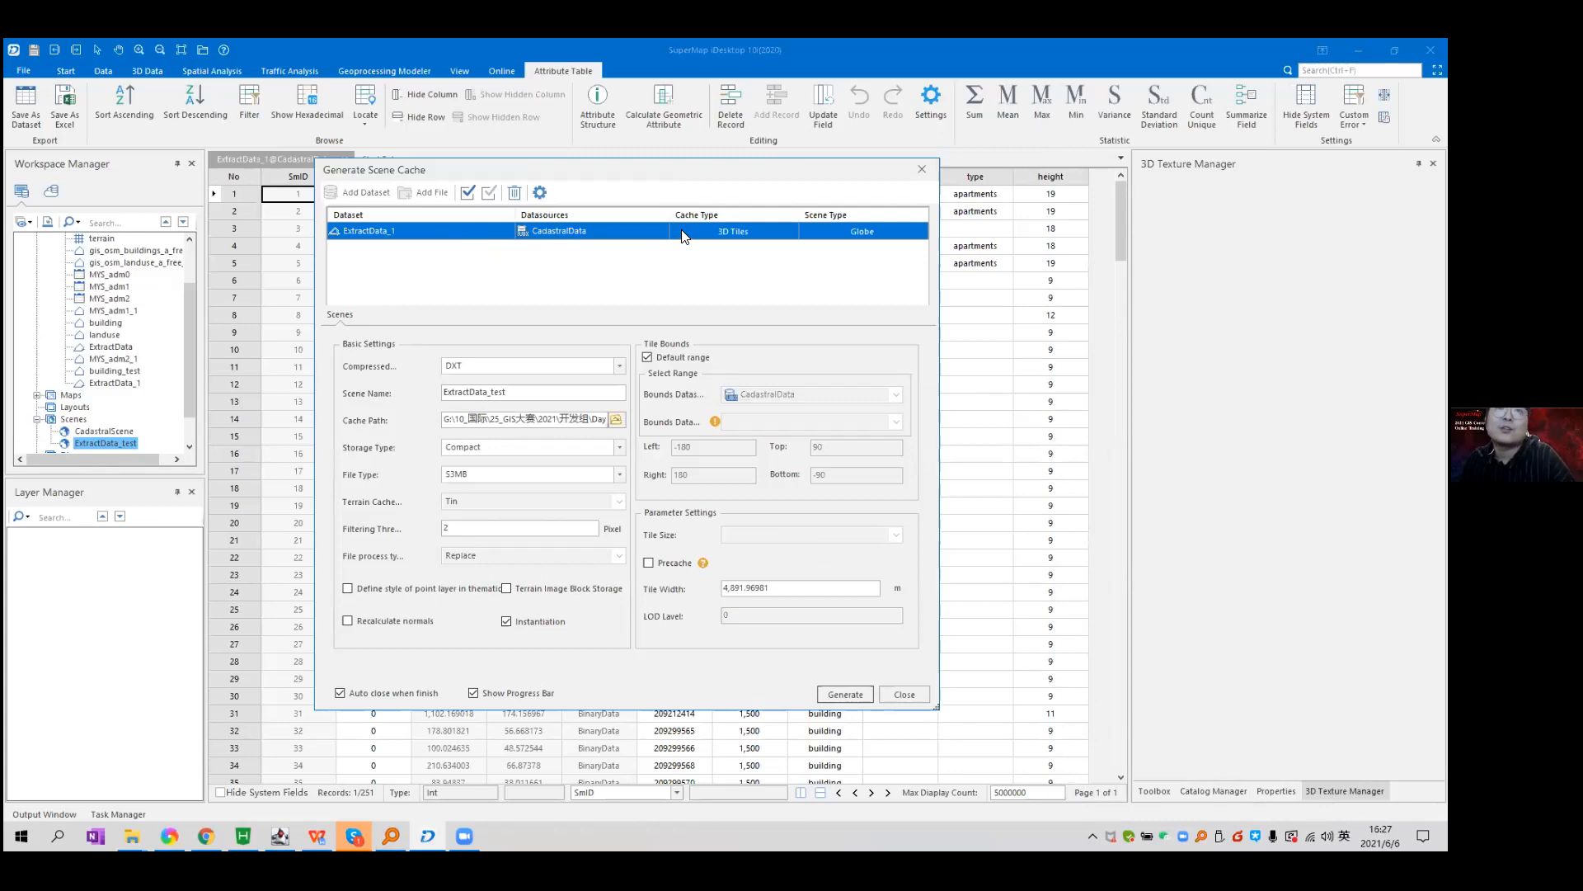
click(793, 230)
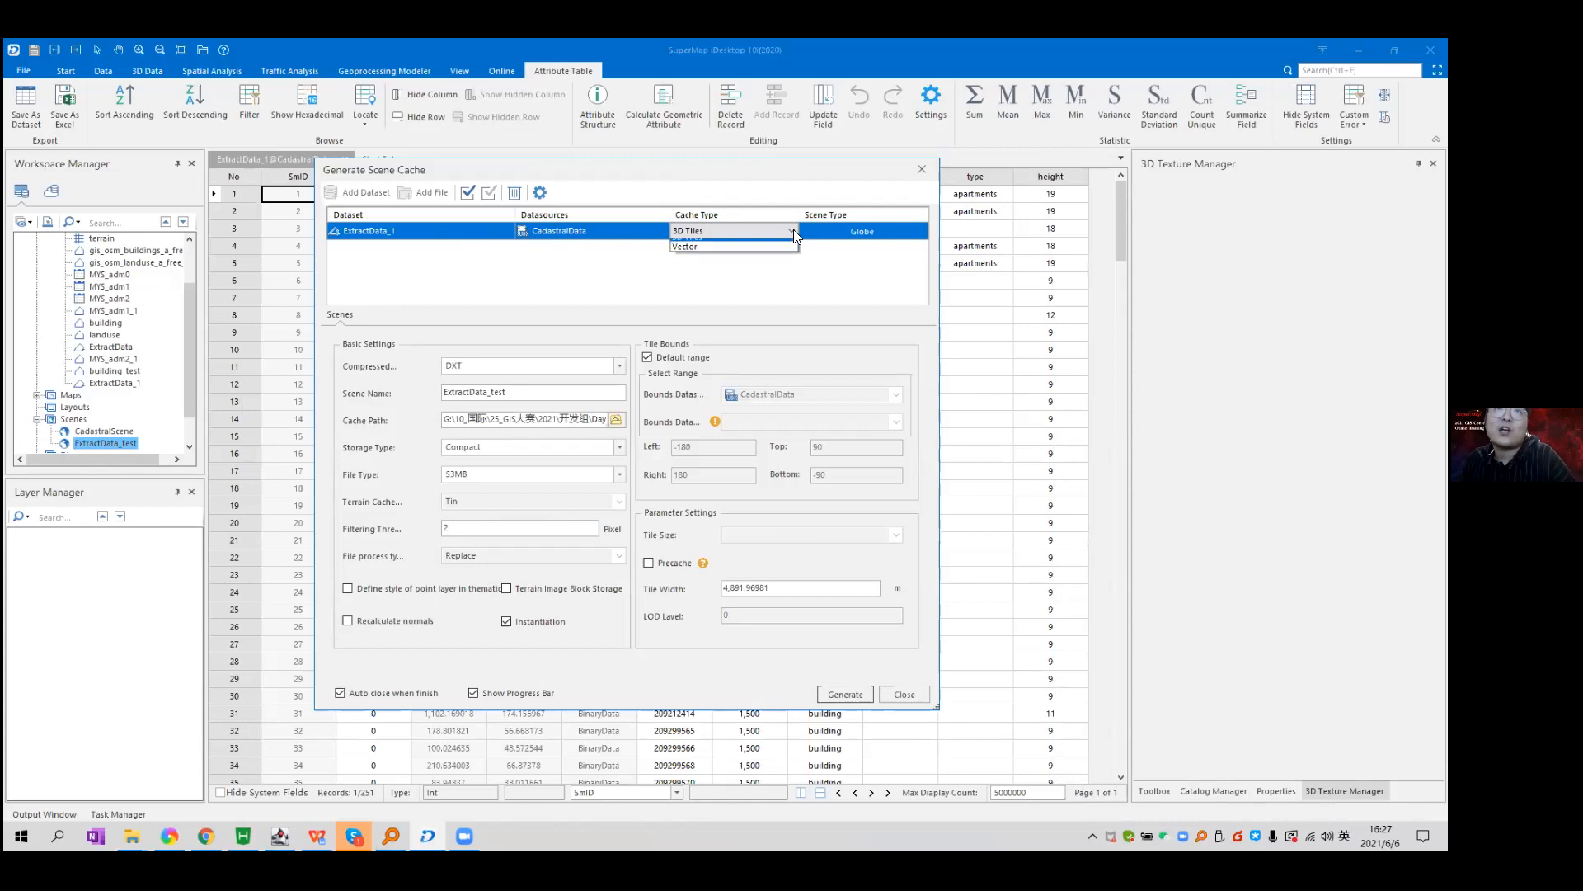
click(693, 245)
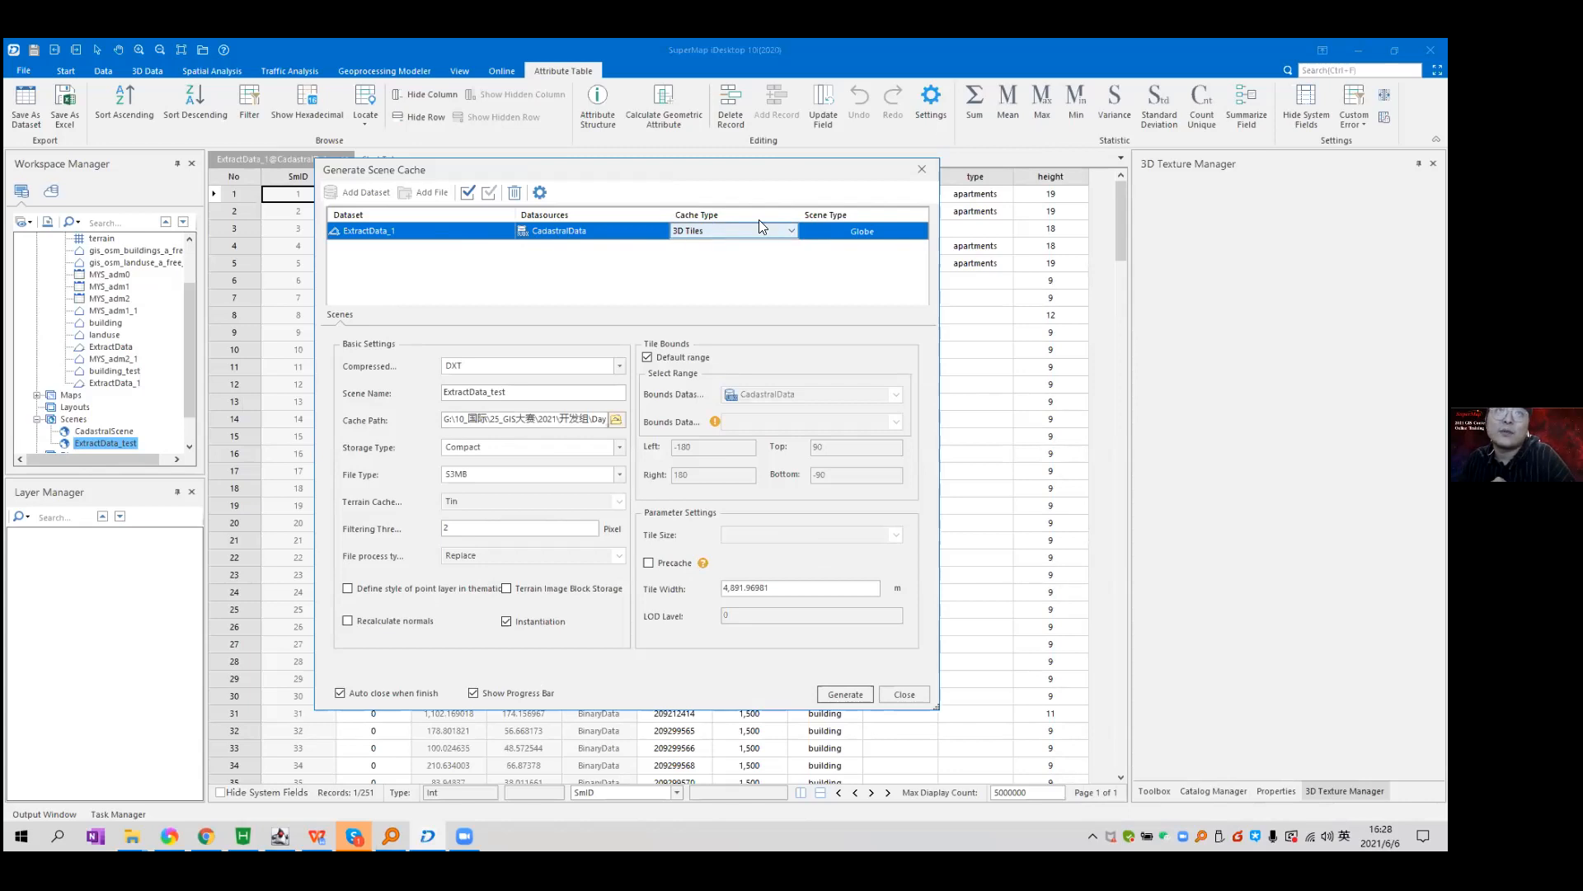
click(615, 419)
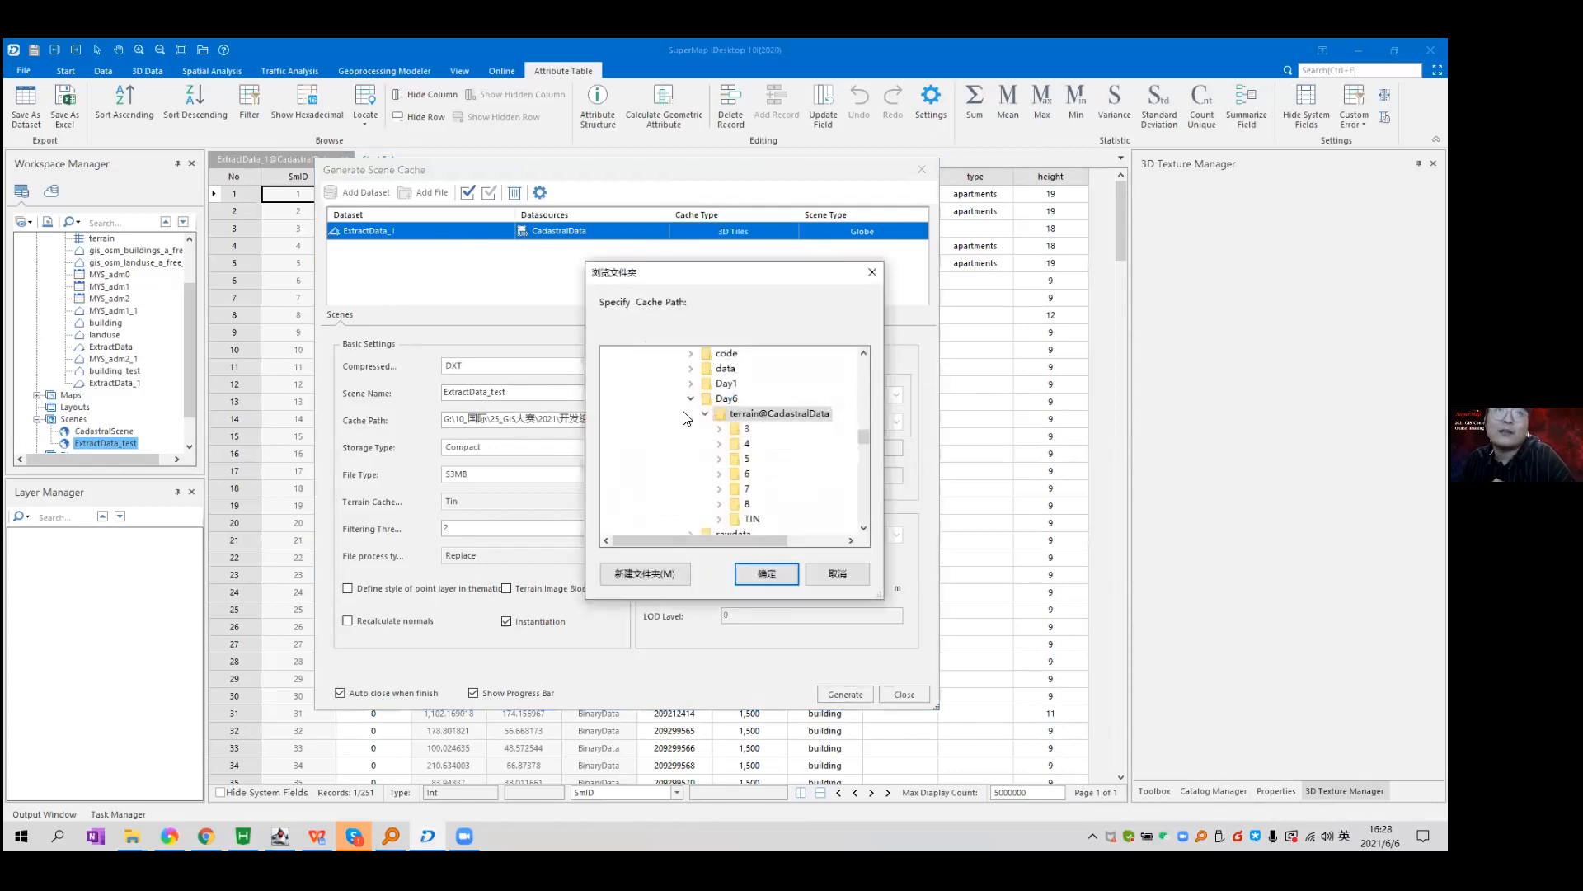
click(706, 414)
click(726, 398)
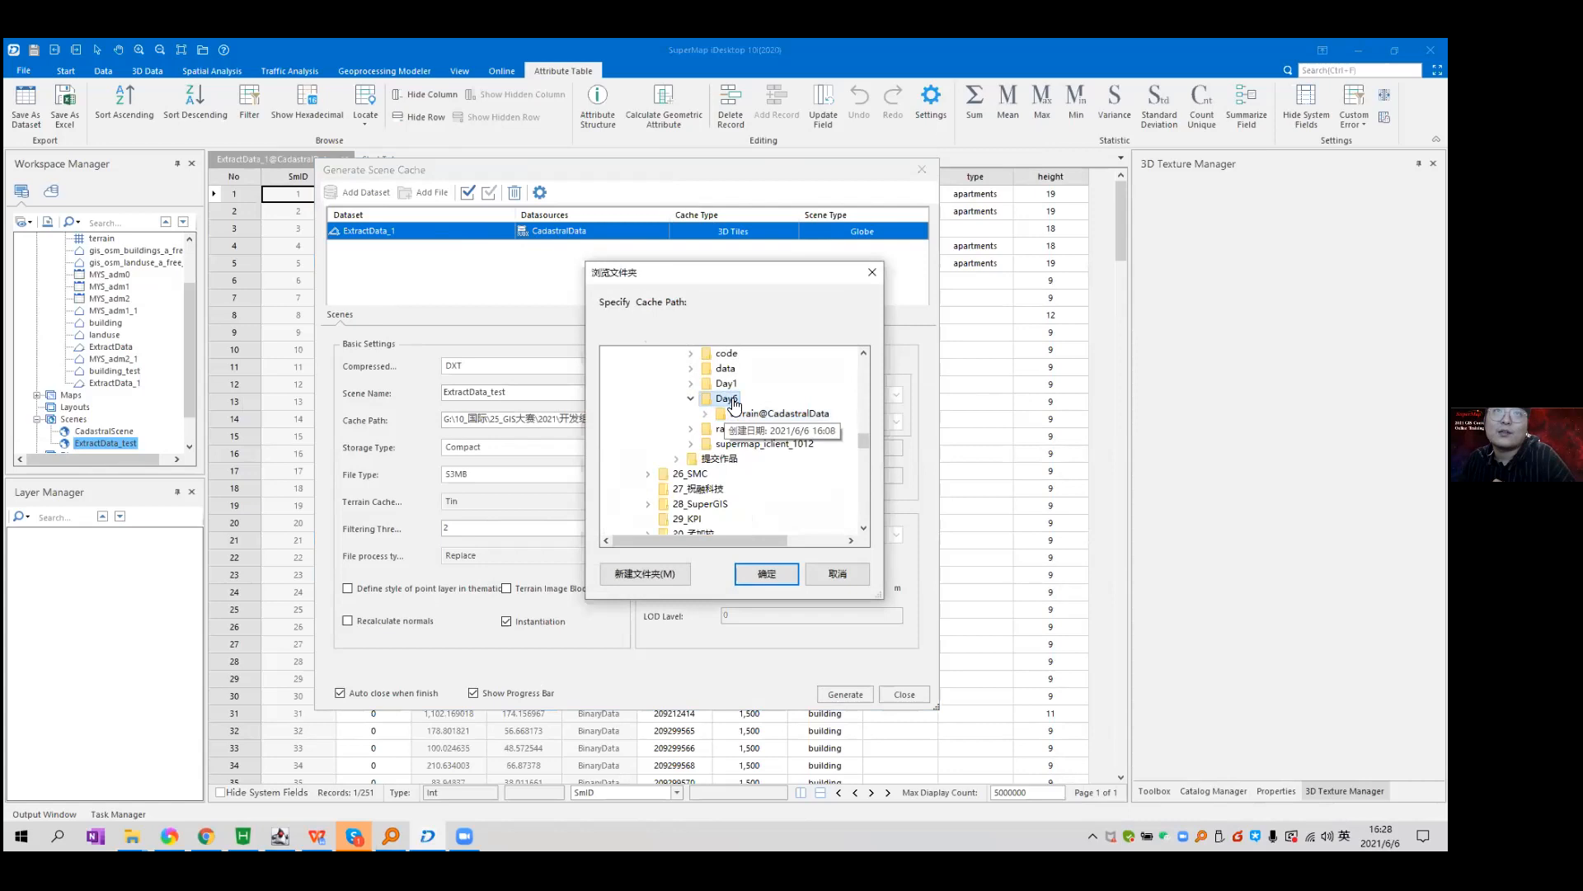
click(767, 573)
click(593, 419)
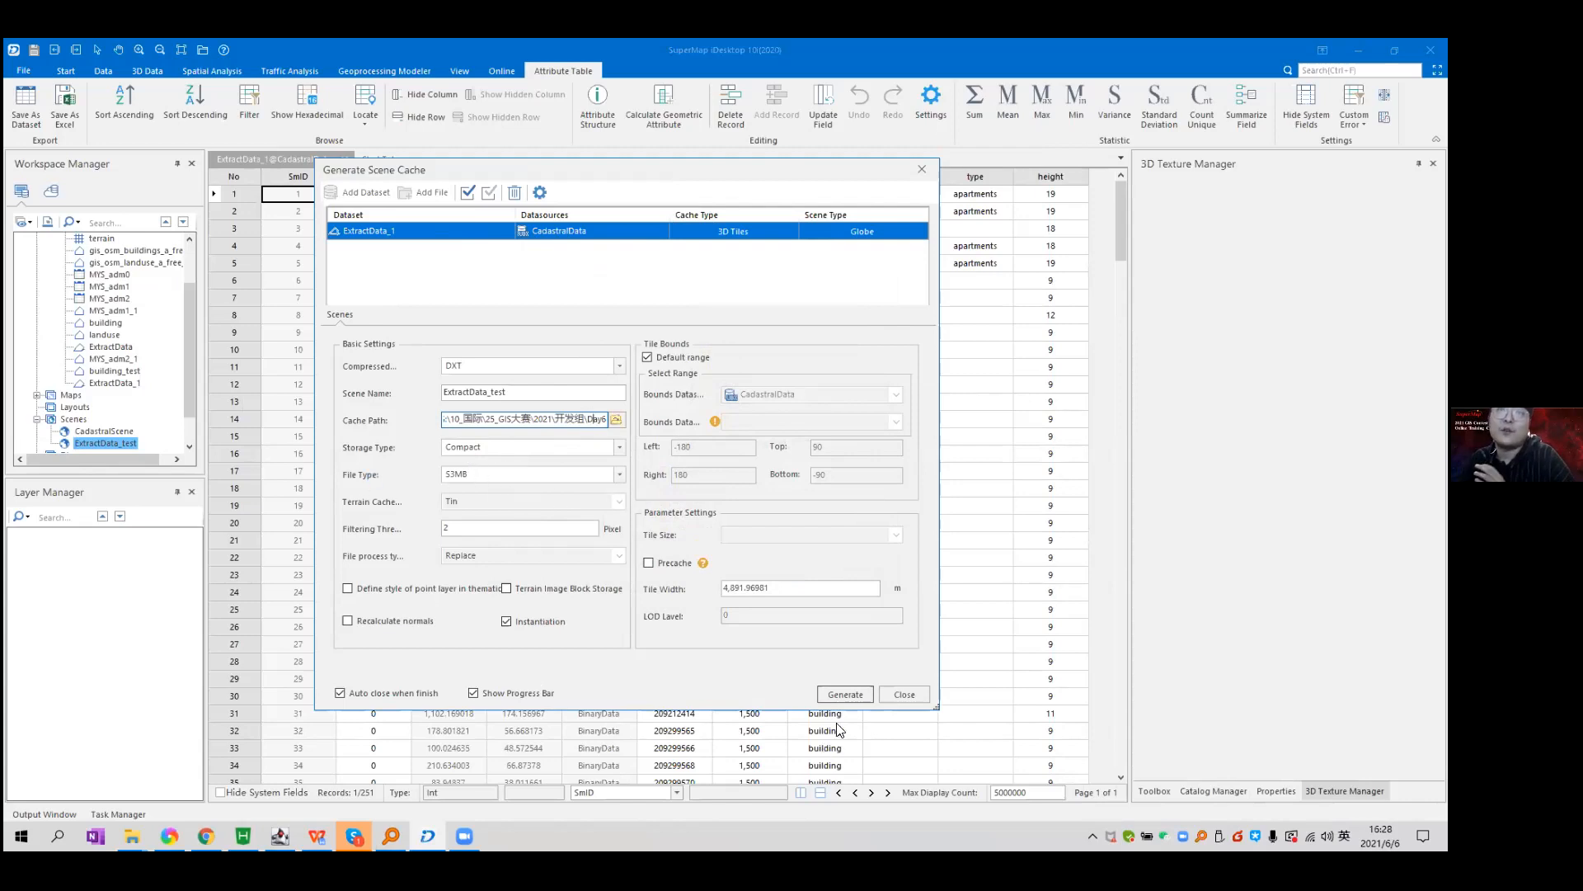
click(849, 694)
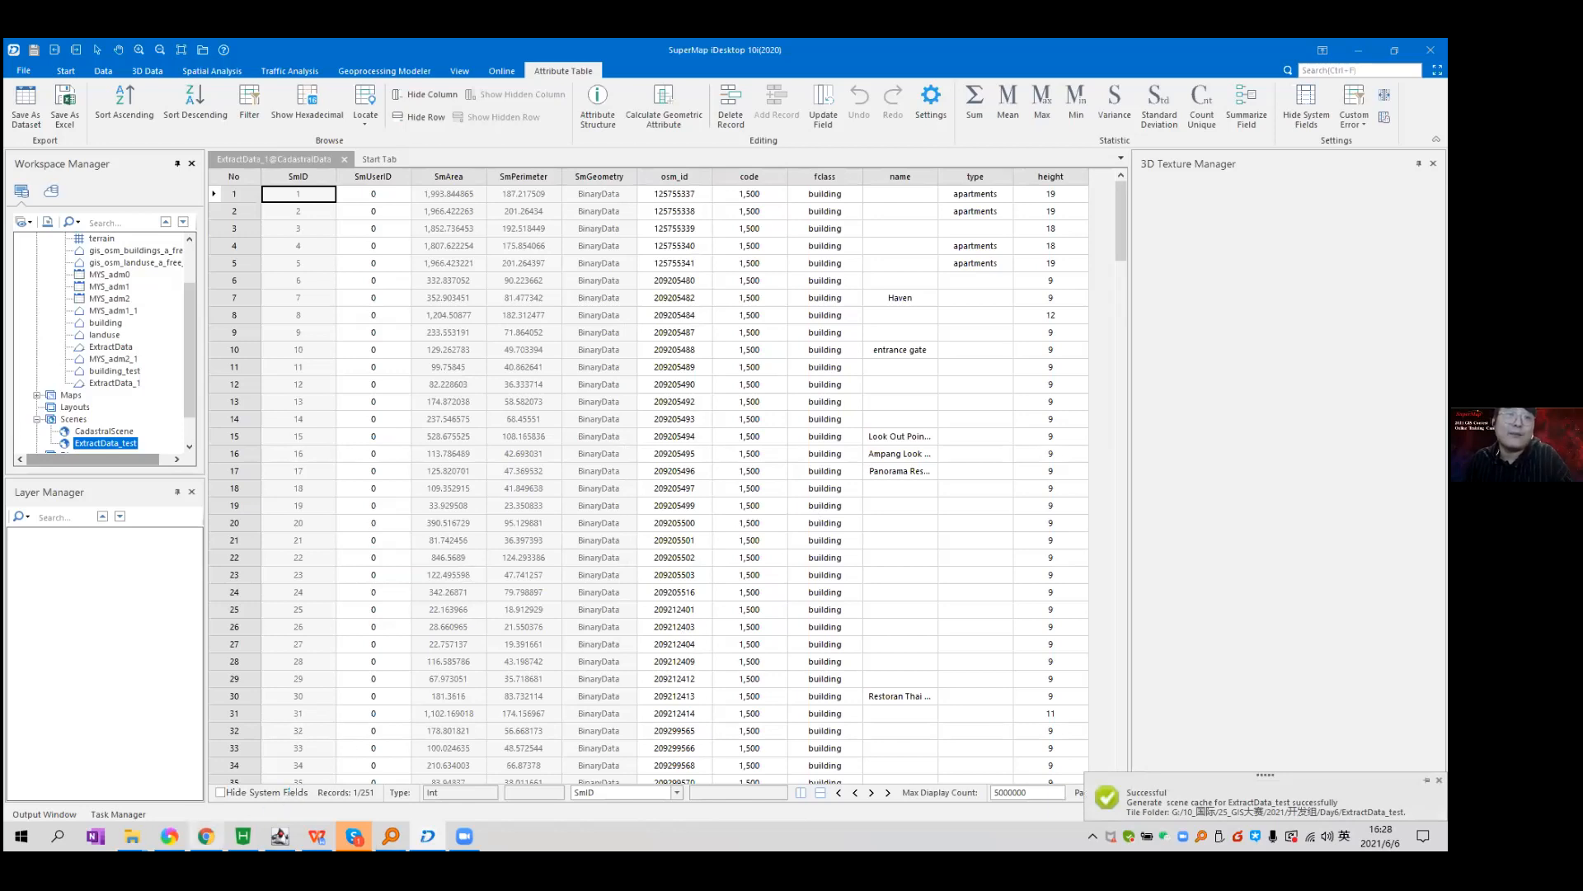
Browse Day6 > ExtractData_test > ExtractData_1@CadastralData in Explorer and peek into Tile_-0072_2316.
mouse_move(132, 834)
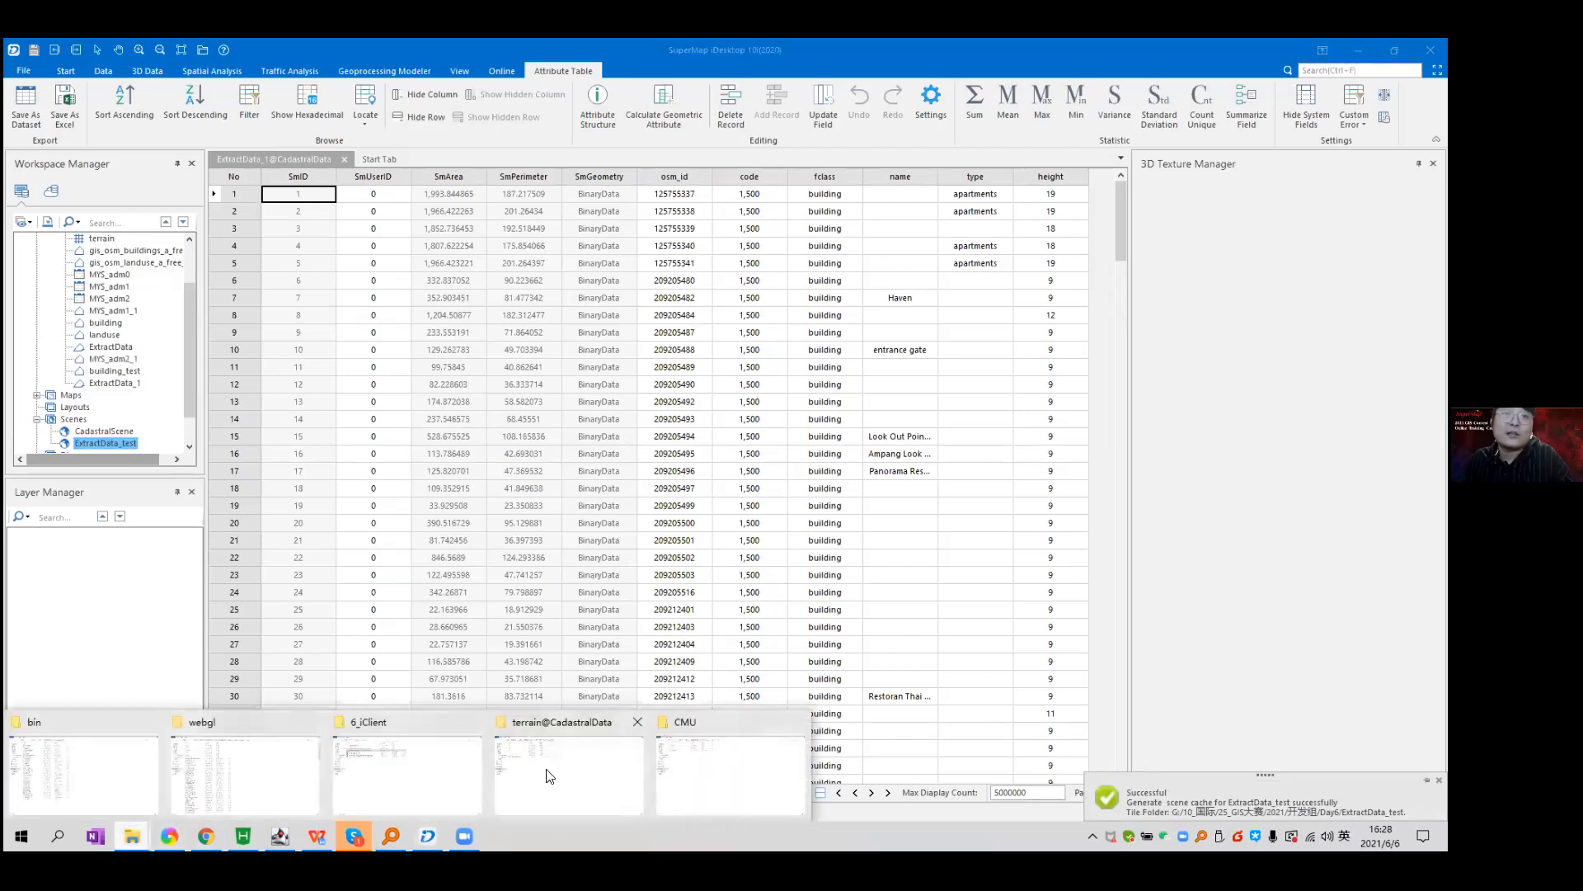
click(544, 748)
click(447, 91)
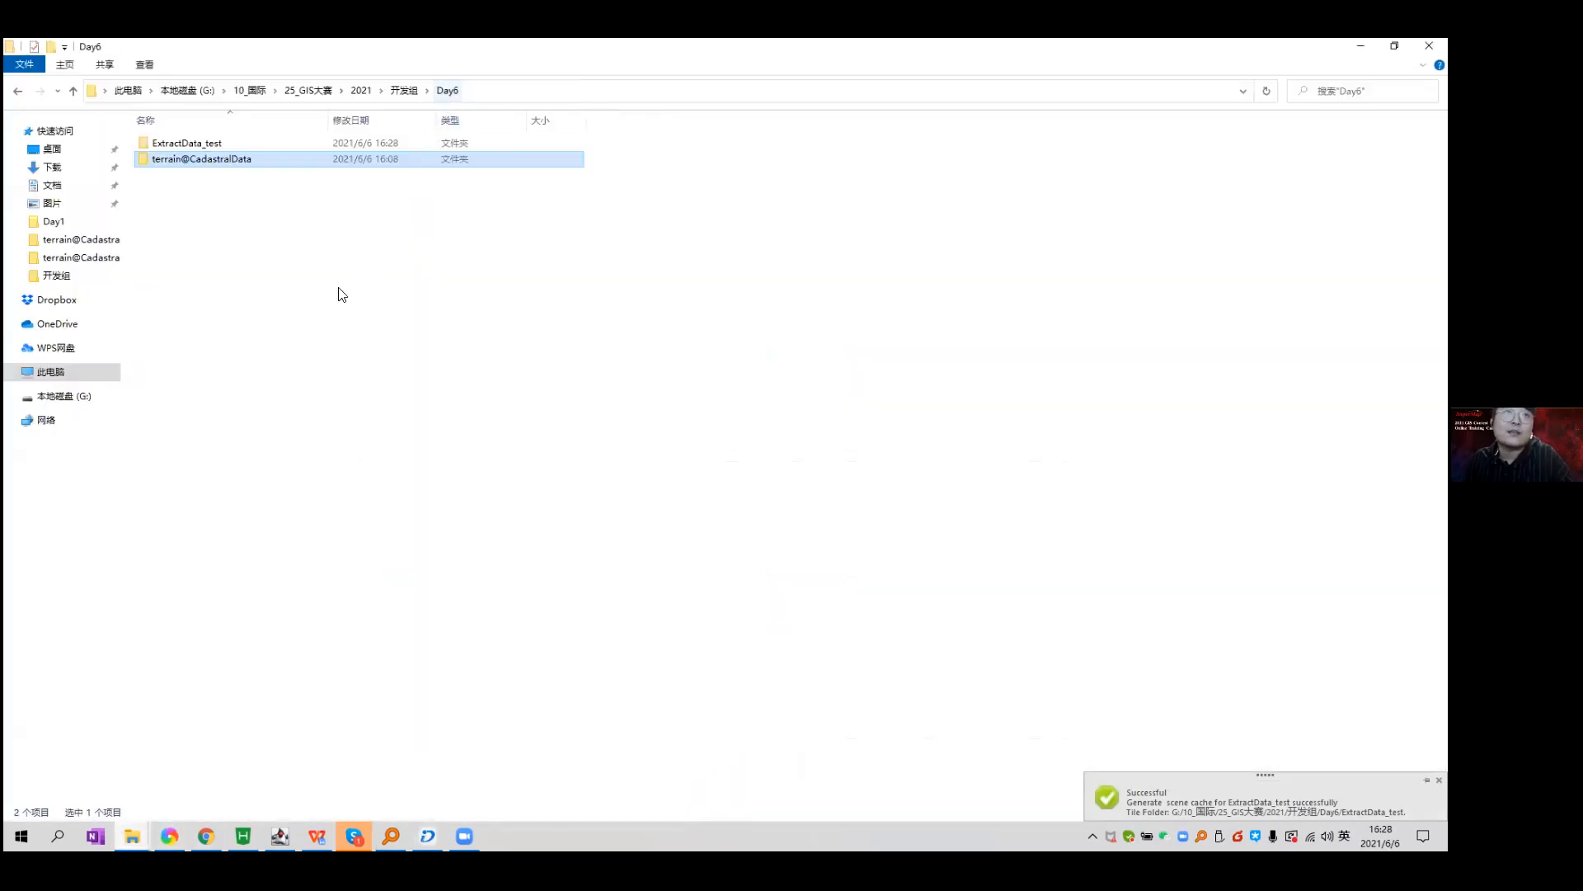
double_click(190, 143)
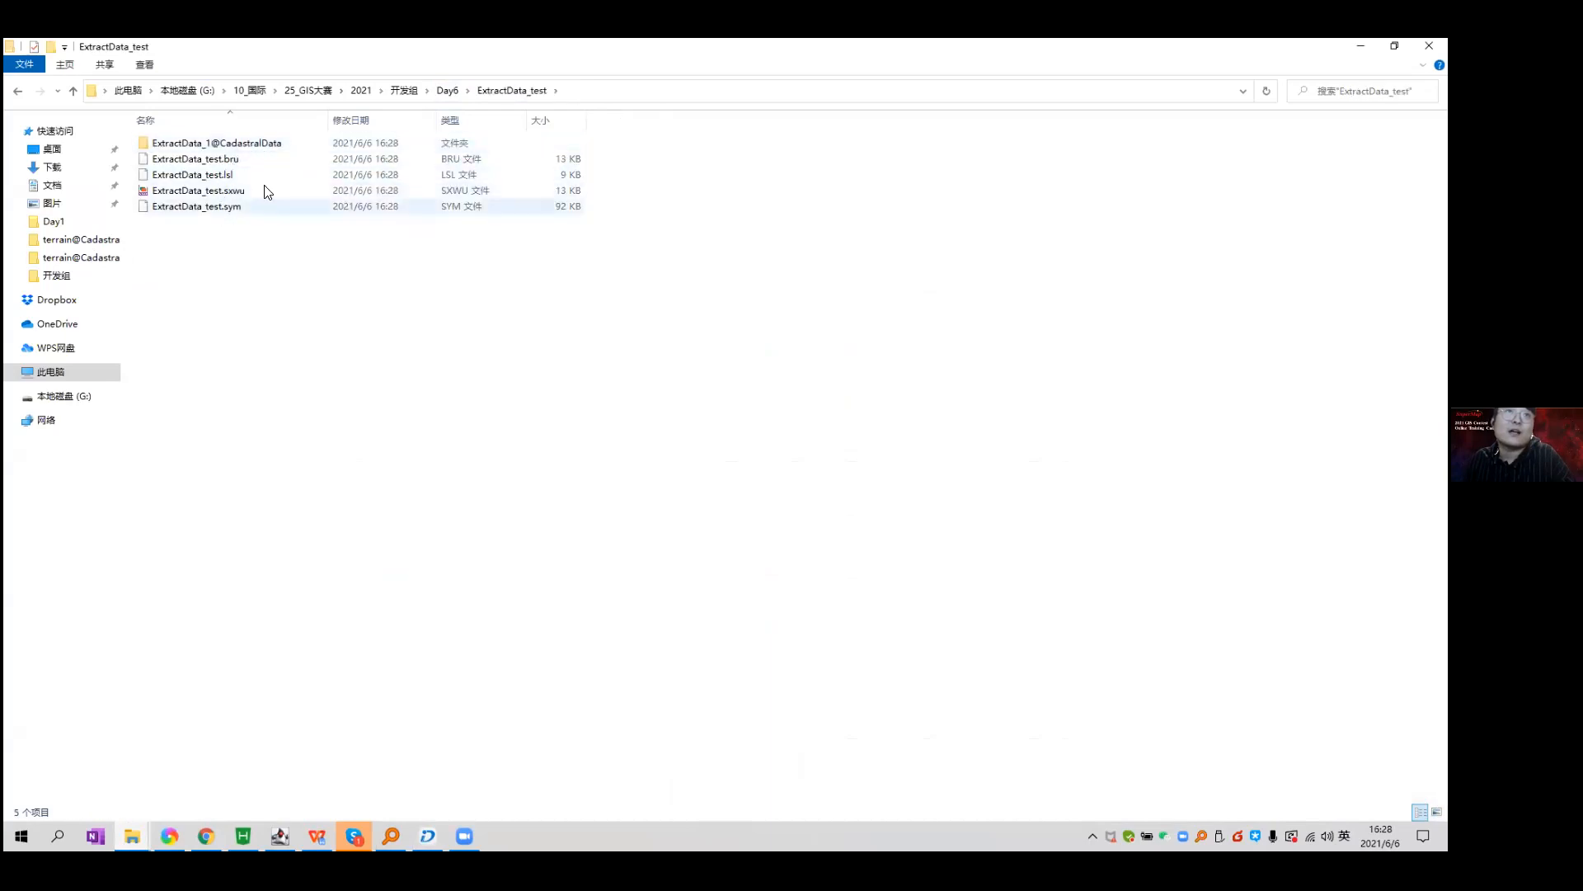
double_click(272, 145)
drag(305, 308, 346, 142)
drag(298, 342, 400, 113)
drag(297, 312, 338, 124)
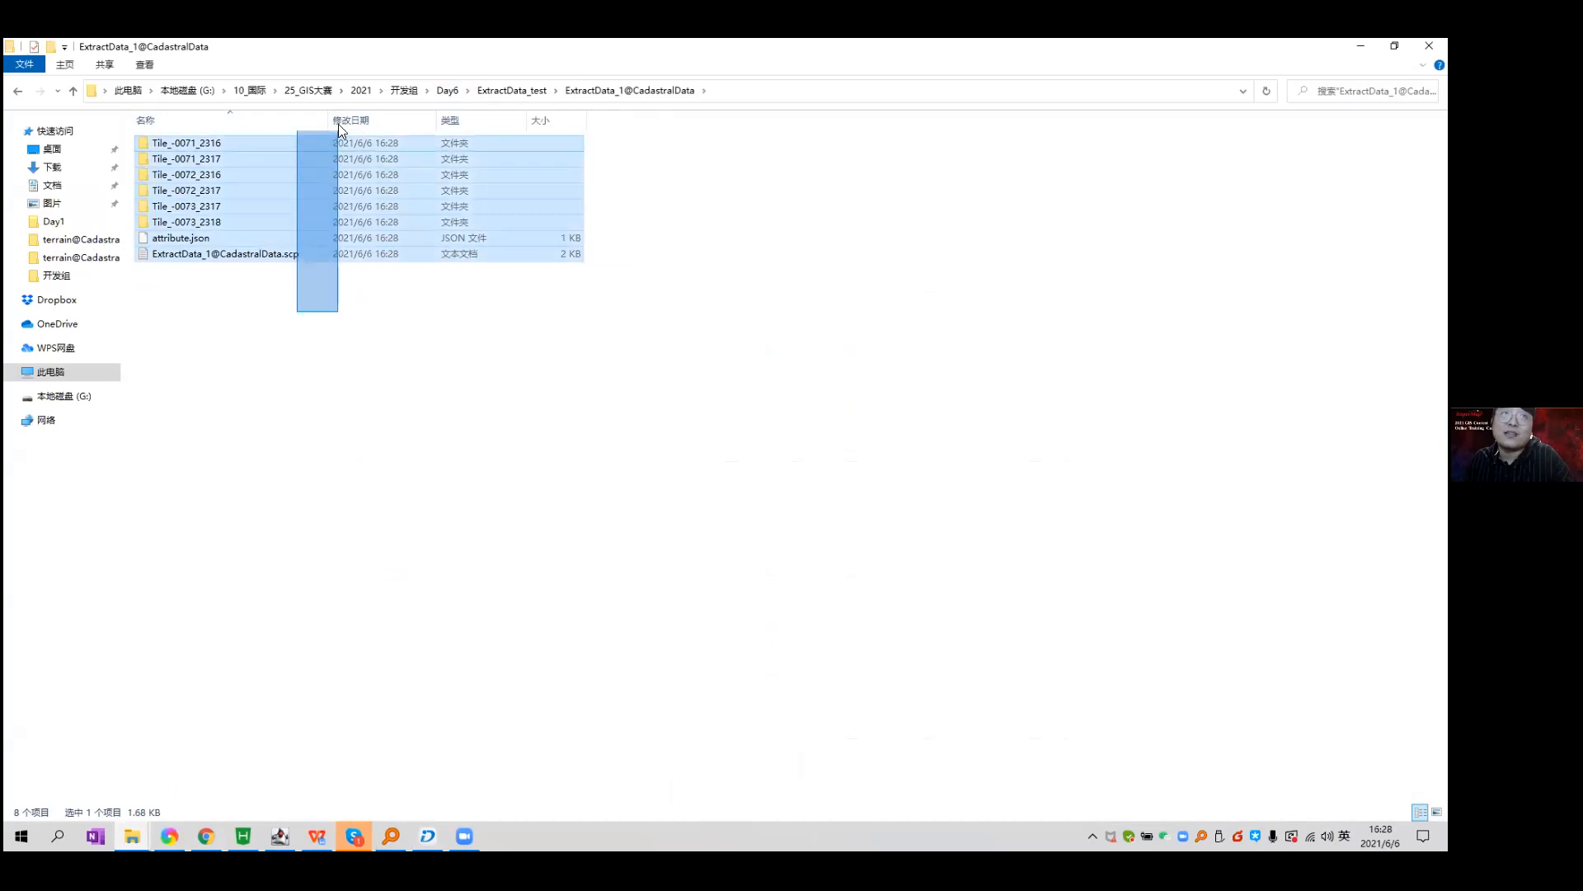
click(280, 305)
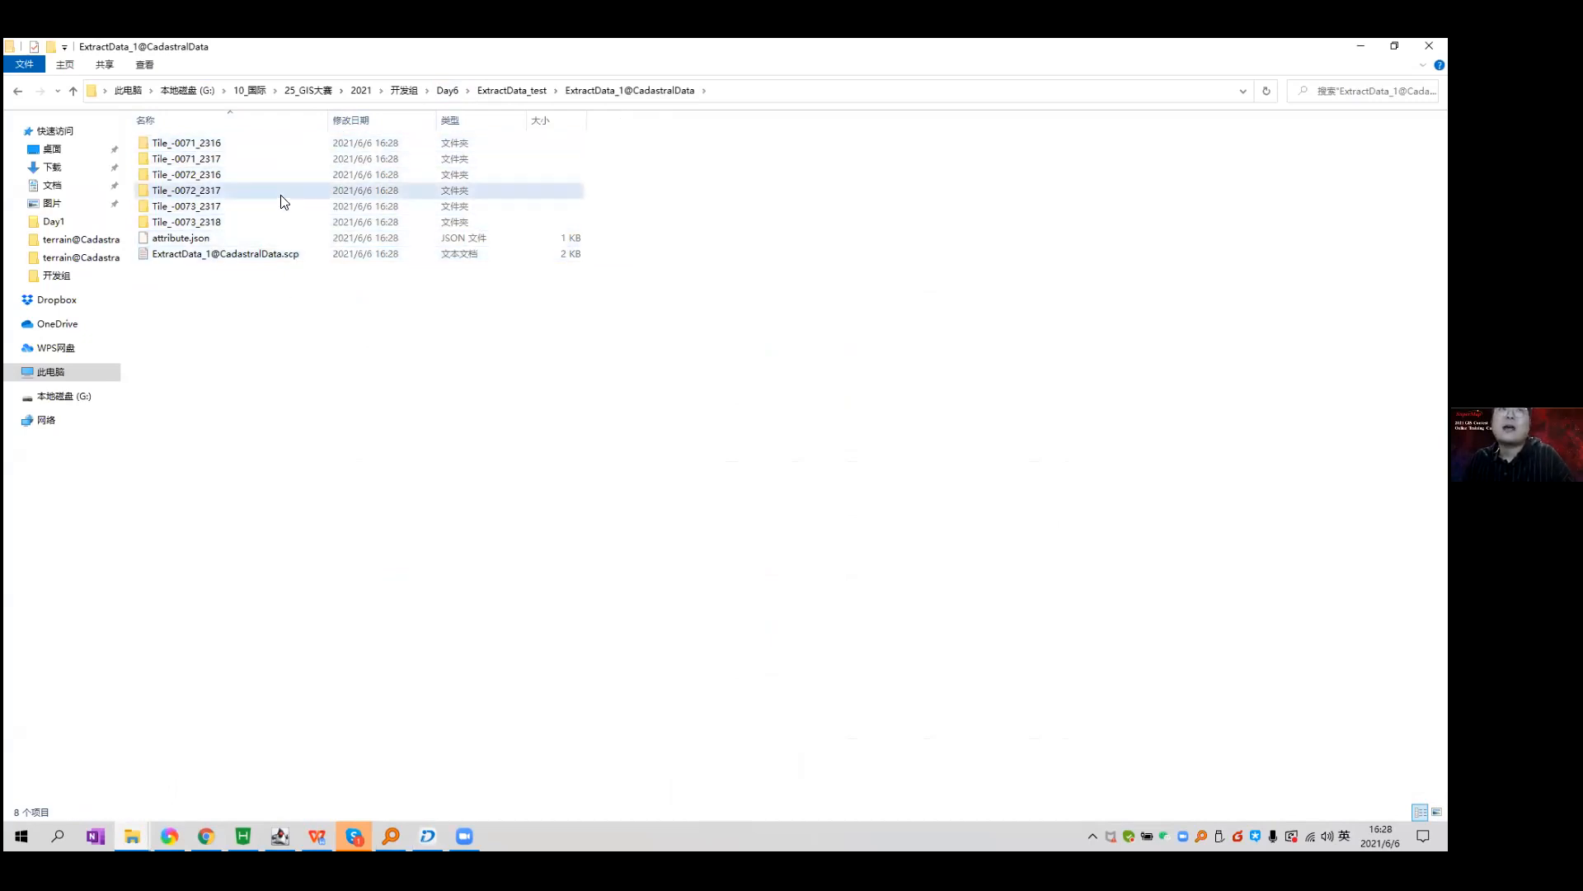
double_click(289, 176)
key(BackSpace)
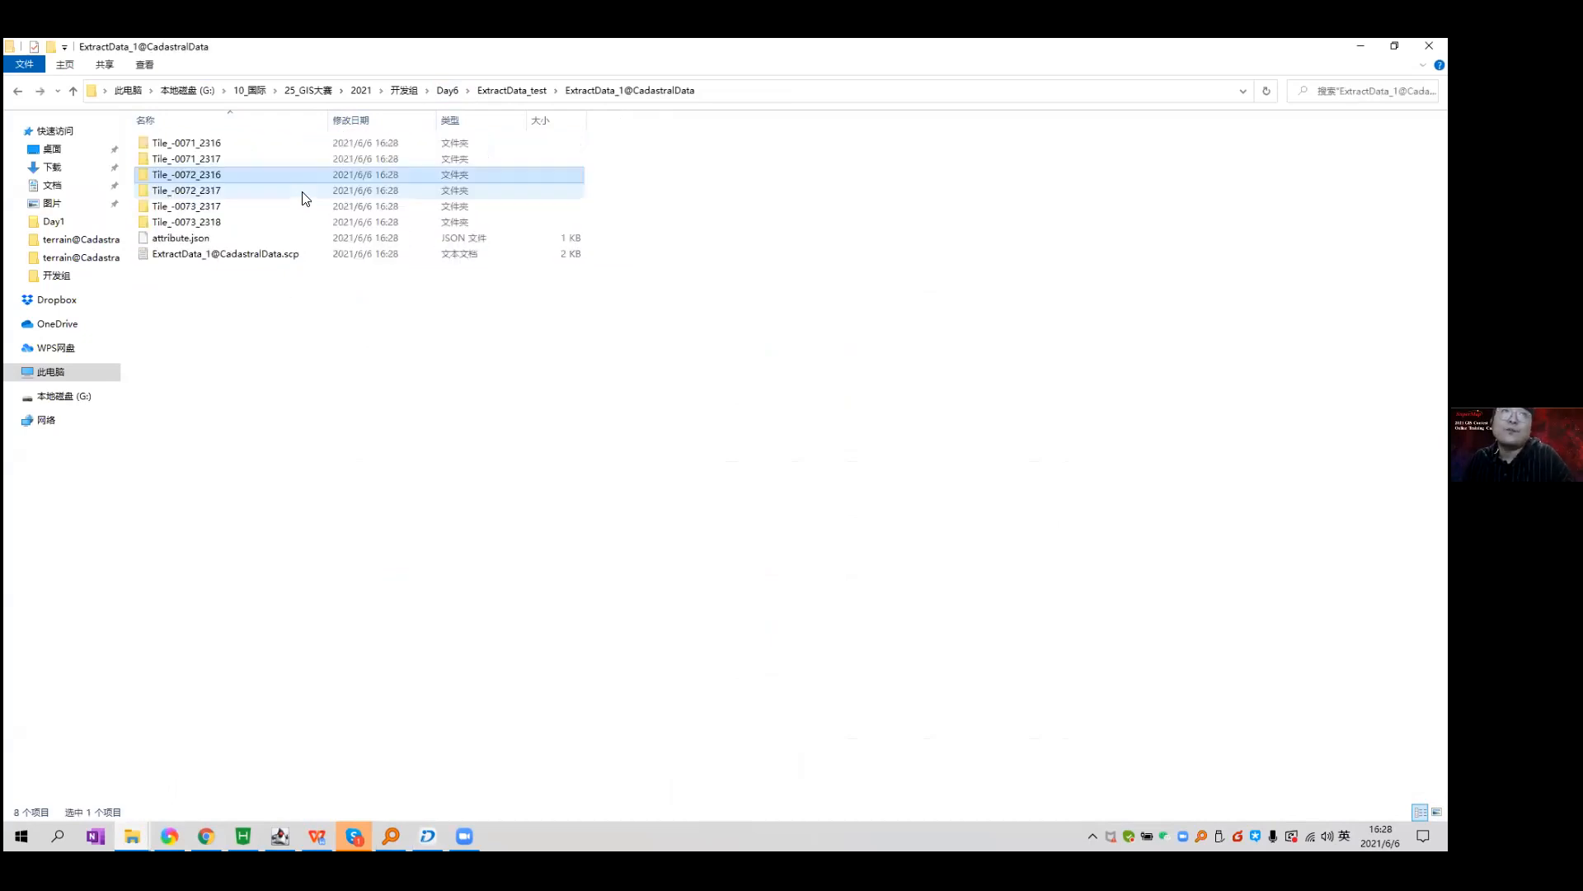
Open attribute.json in Notepad++.
click(249, 241)
right_click(204, 241)
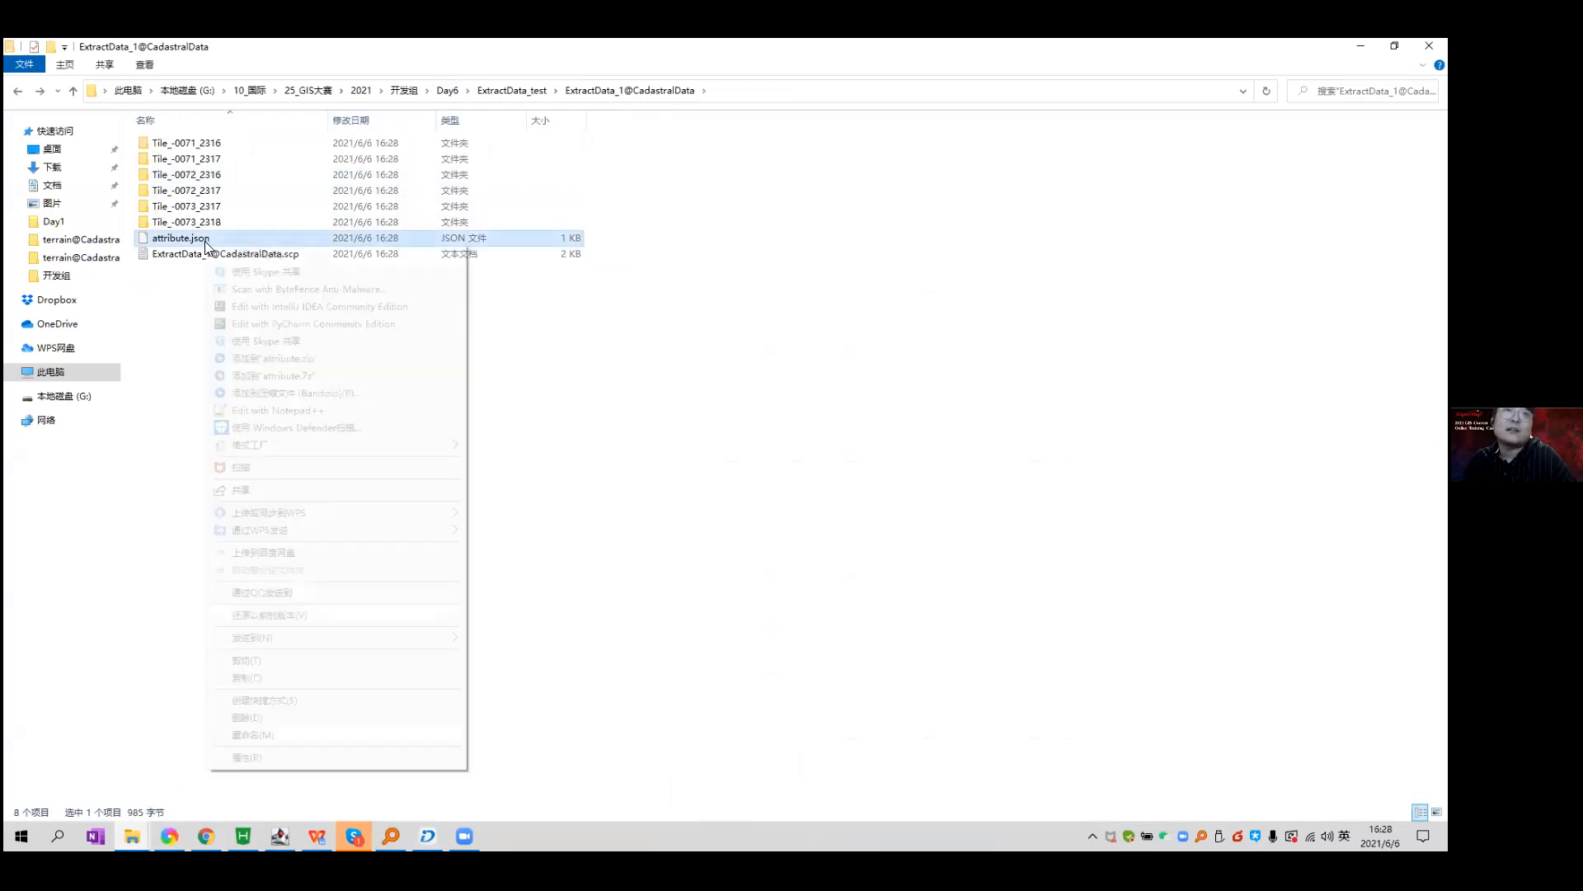
click(370, 411)
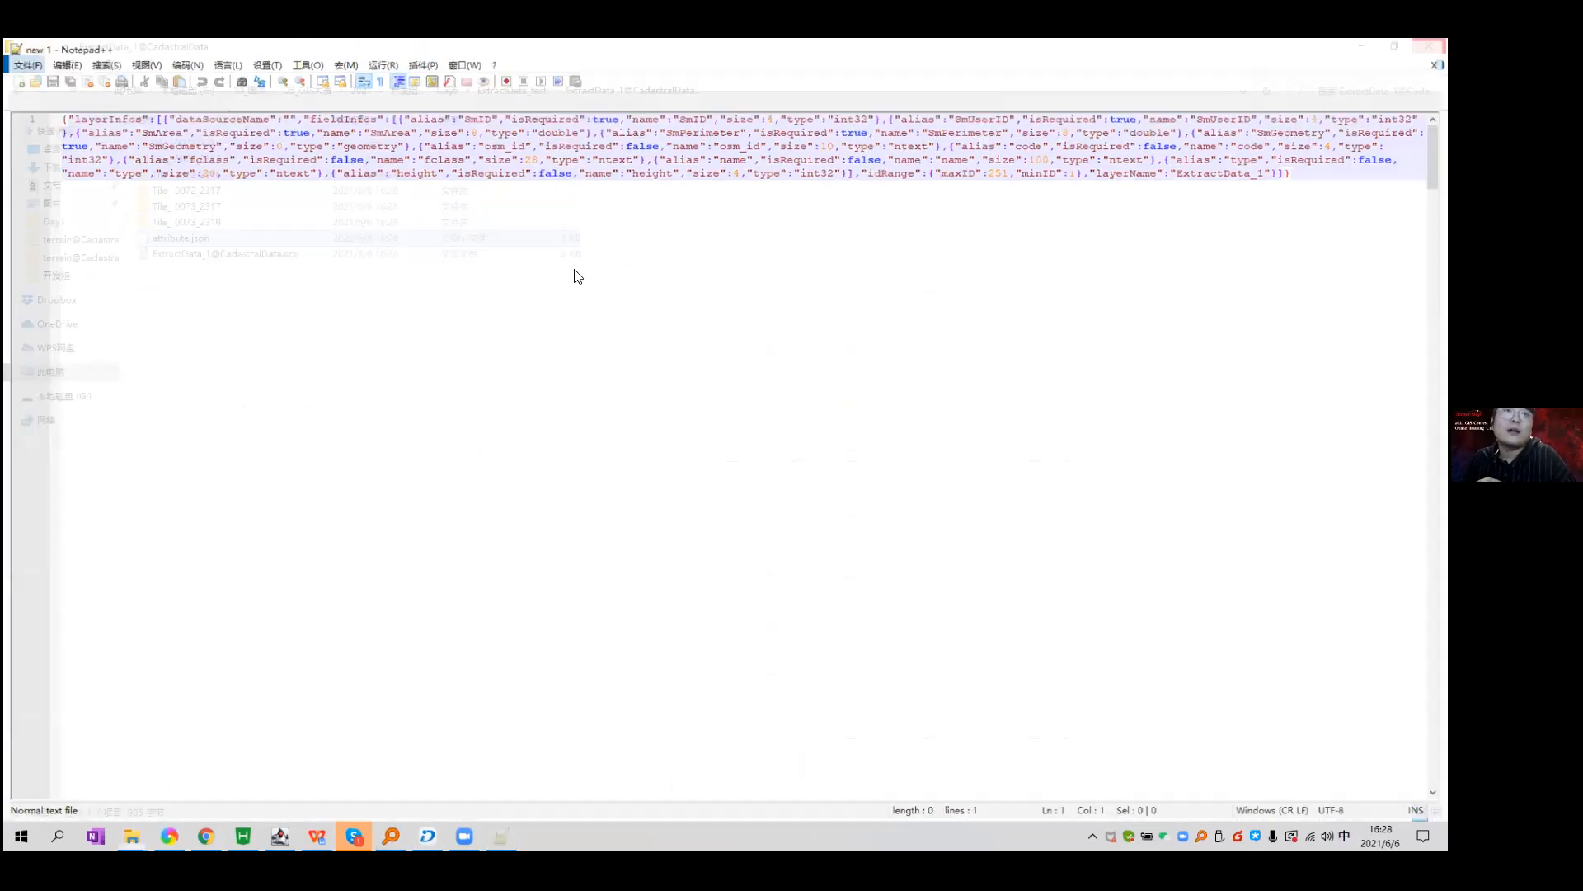
key(alt+Tab)
double_click(269, 256)
right_click(269, 258)
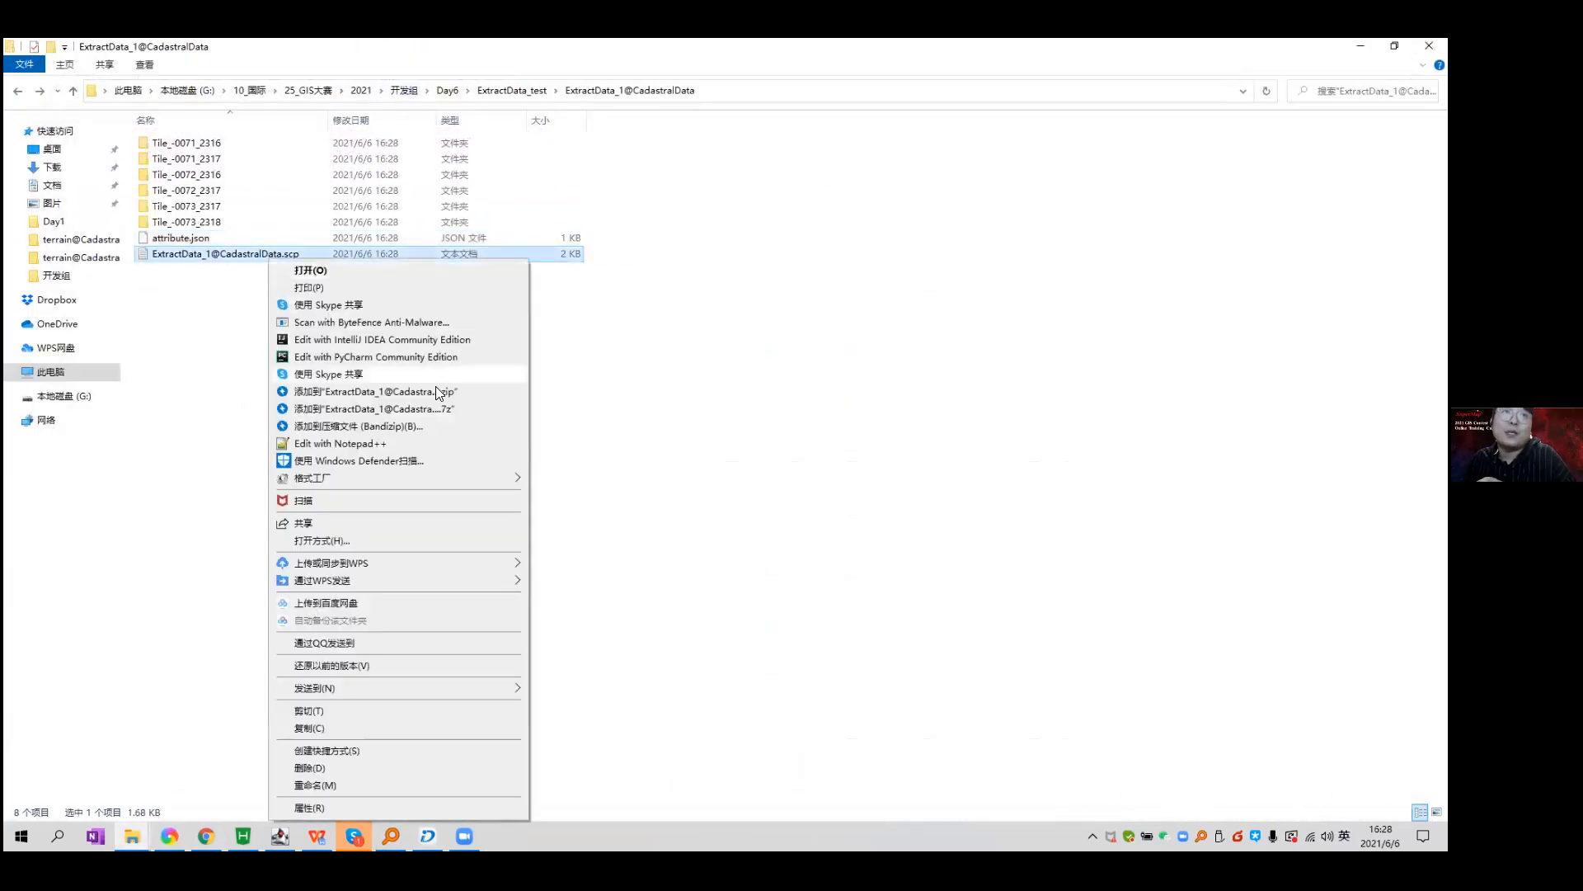
click(439, 442)
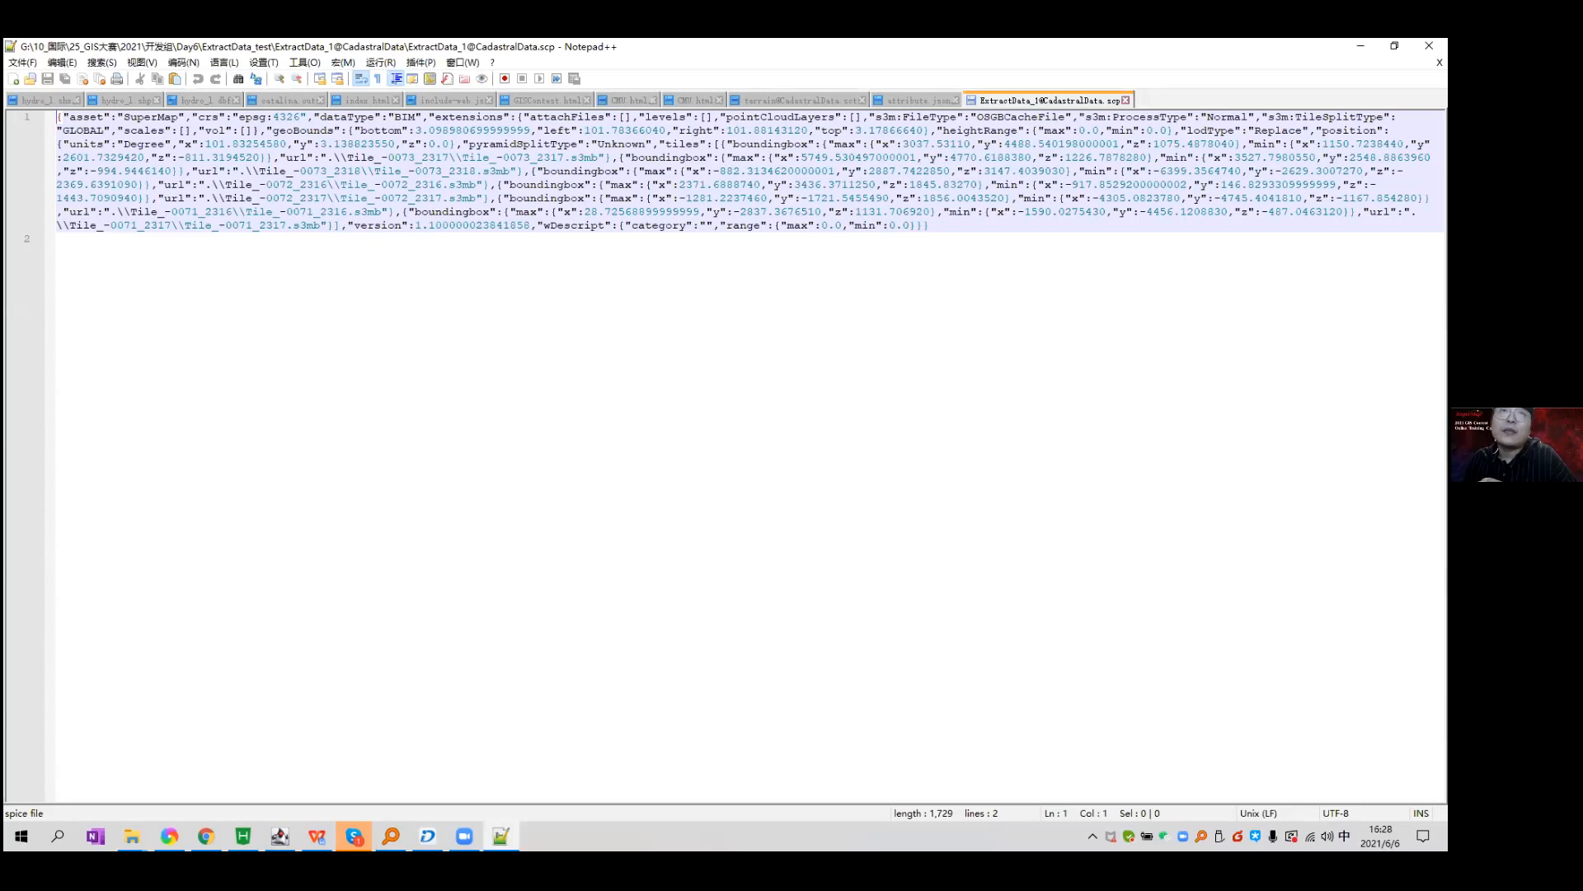
key(alt+F4)
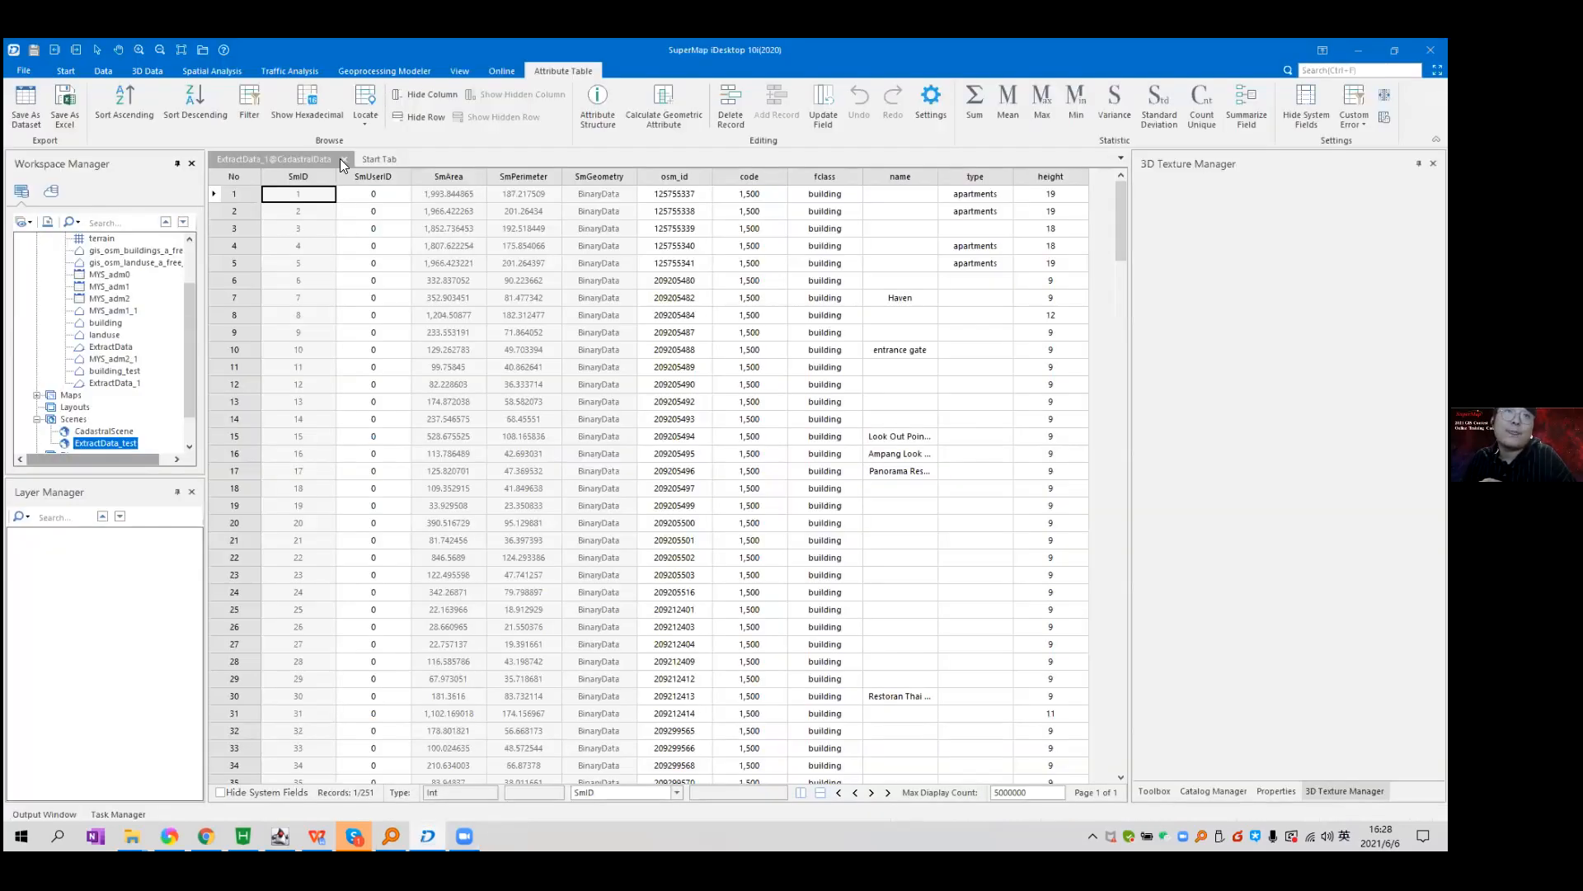
Close the attribute table and delete the ExtractData_test scene.
click(339, 158)
click(132, 407)
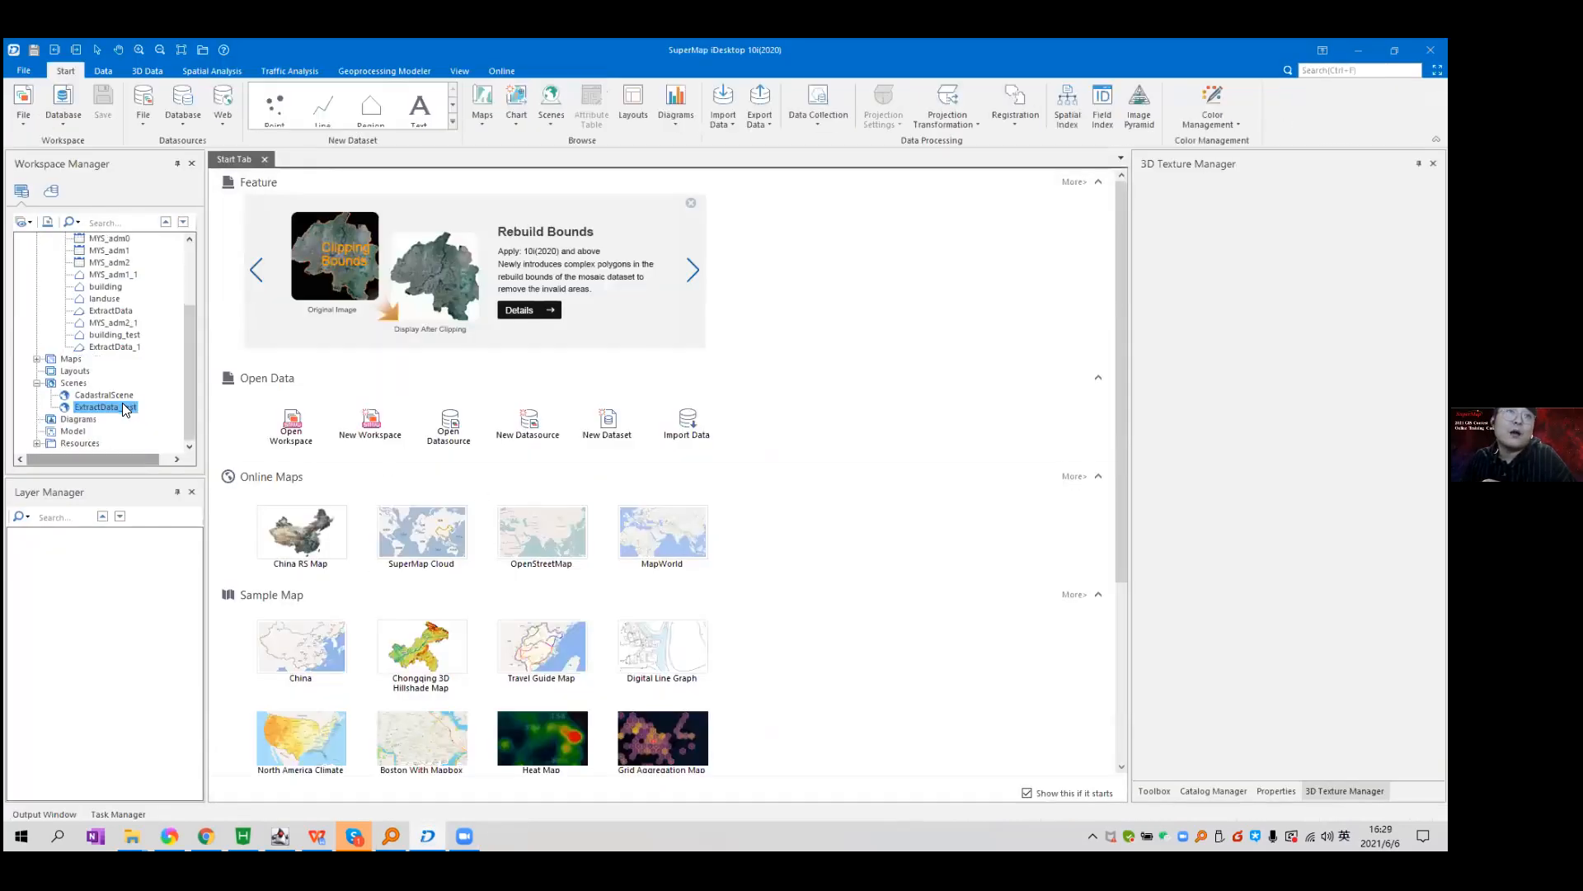
right_click(125, 410)
click(208, 481)
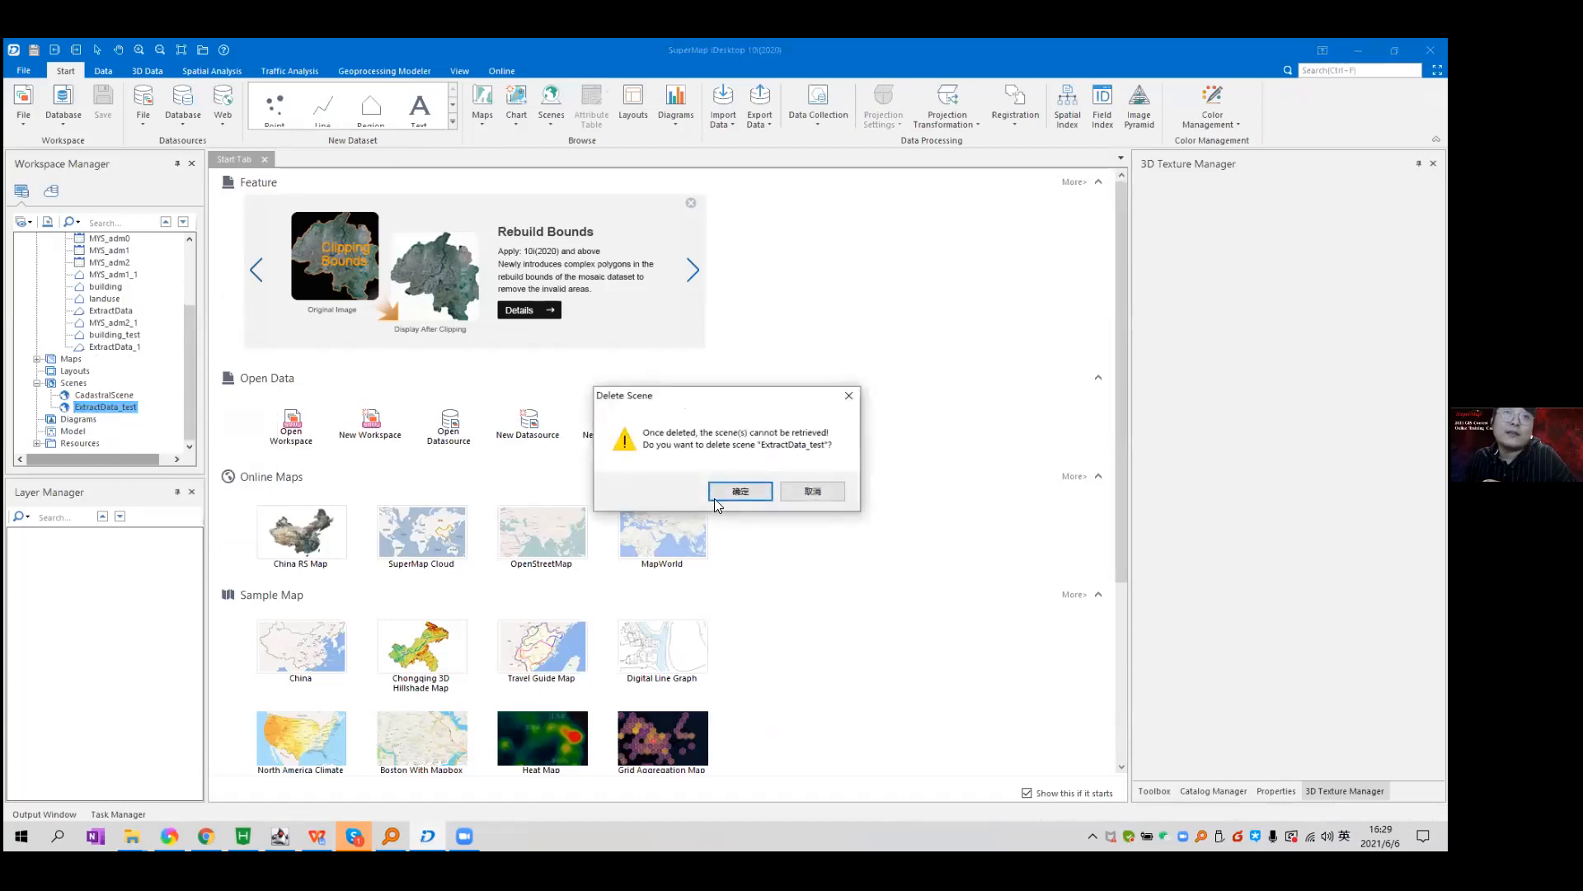
click(737, 492)
Create a new spherical scene and start adding an OSGB cache layer under General Layers.
right_click(82, 401)
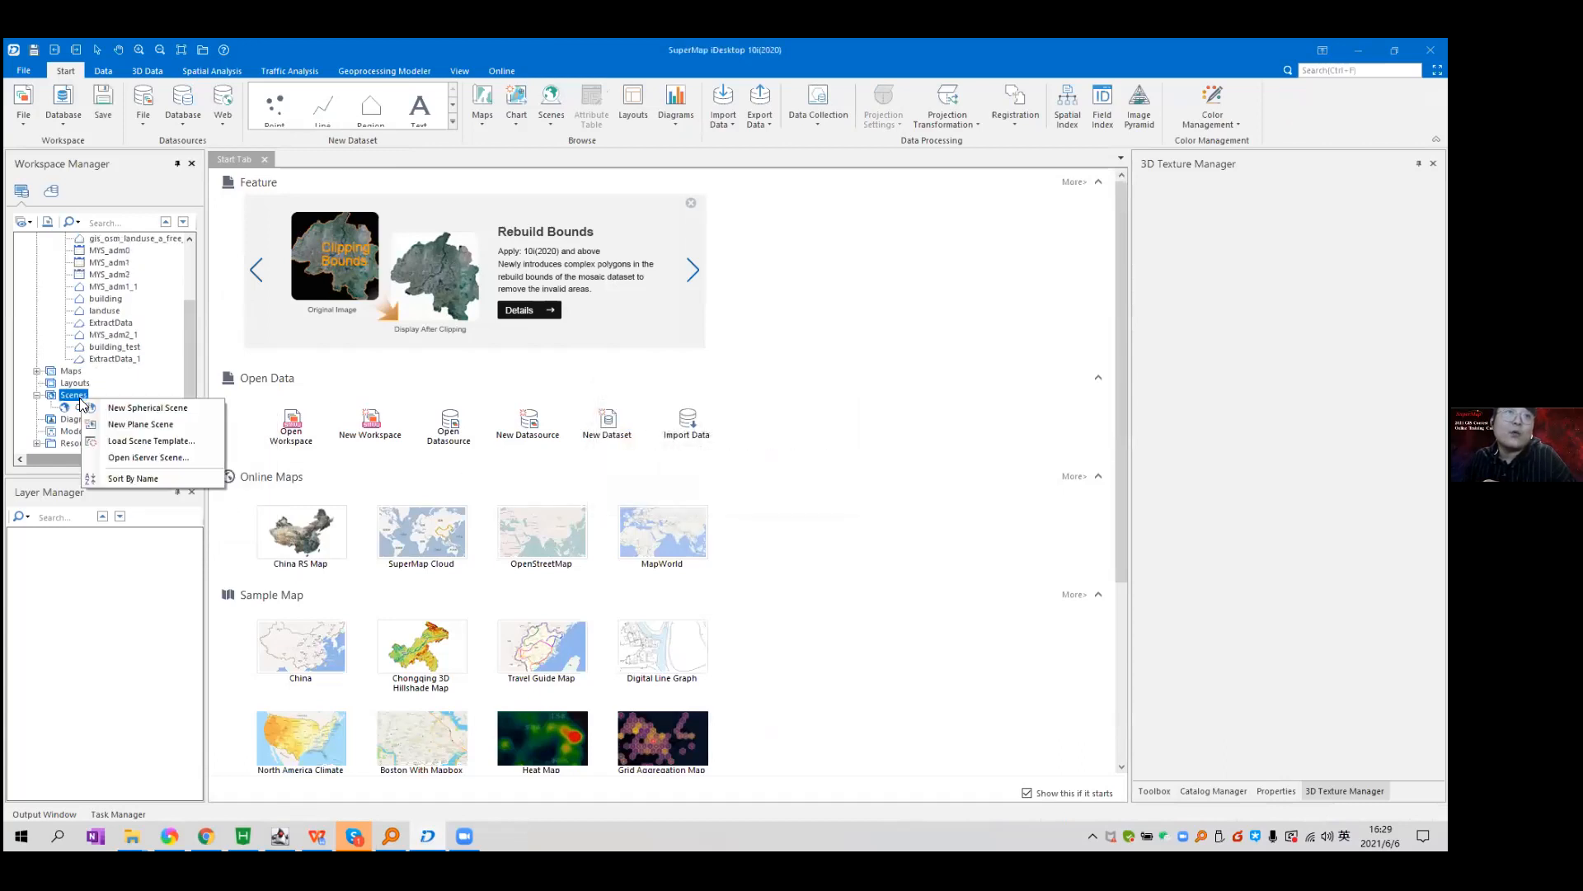
click(165, 408)
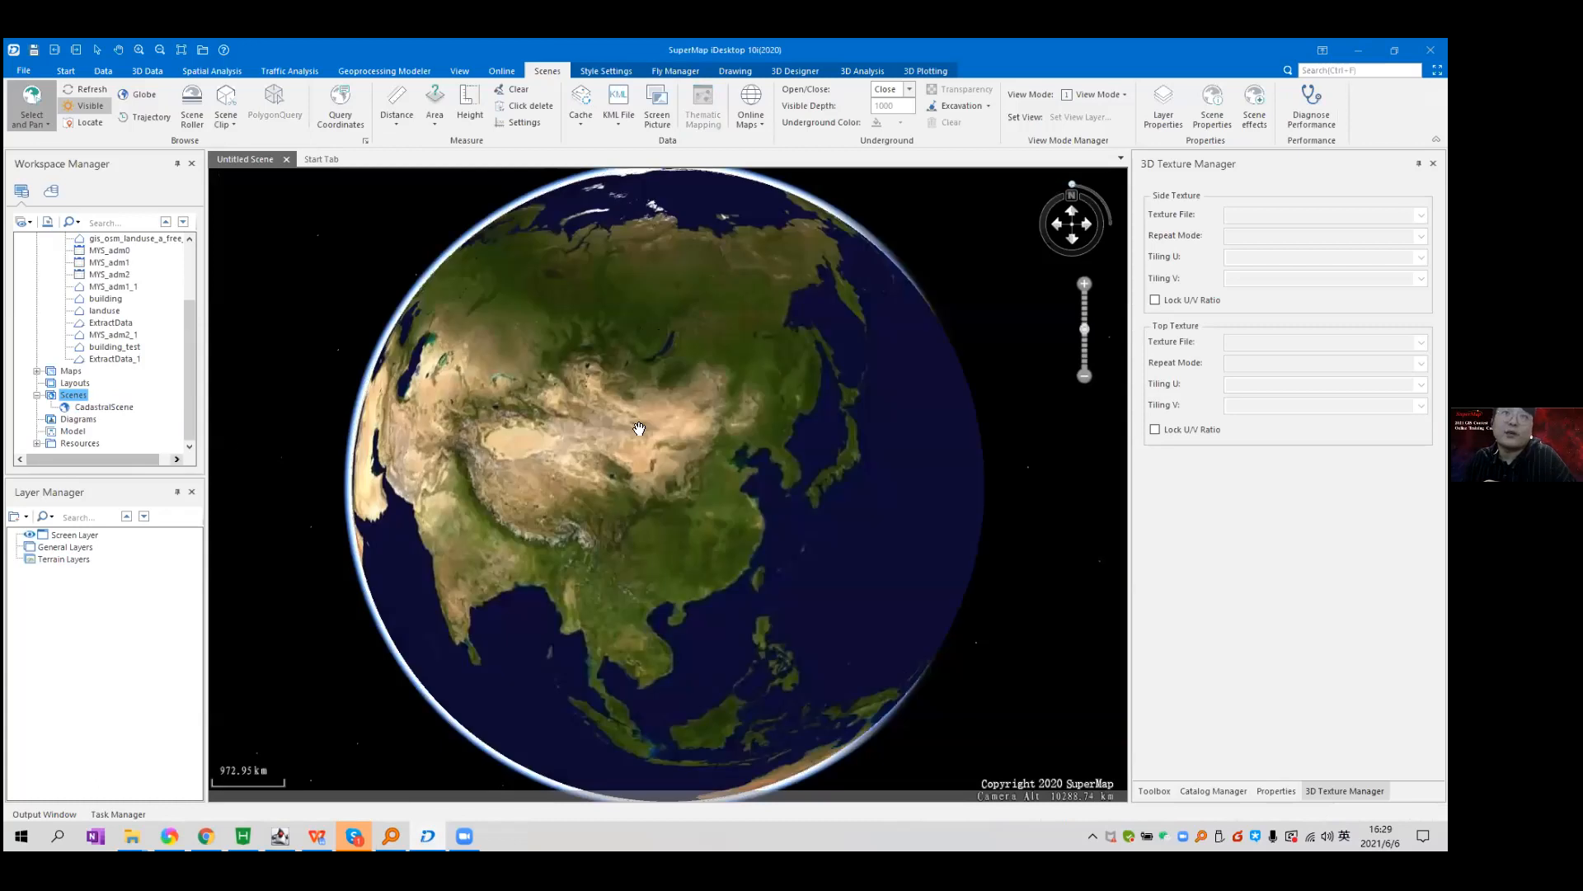
click(58, 547)
right_click(70, 547)
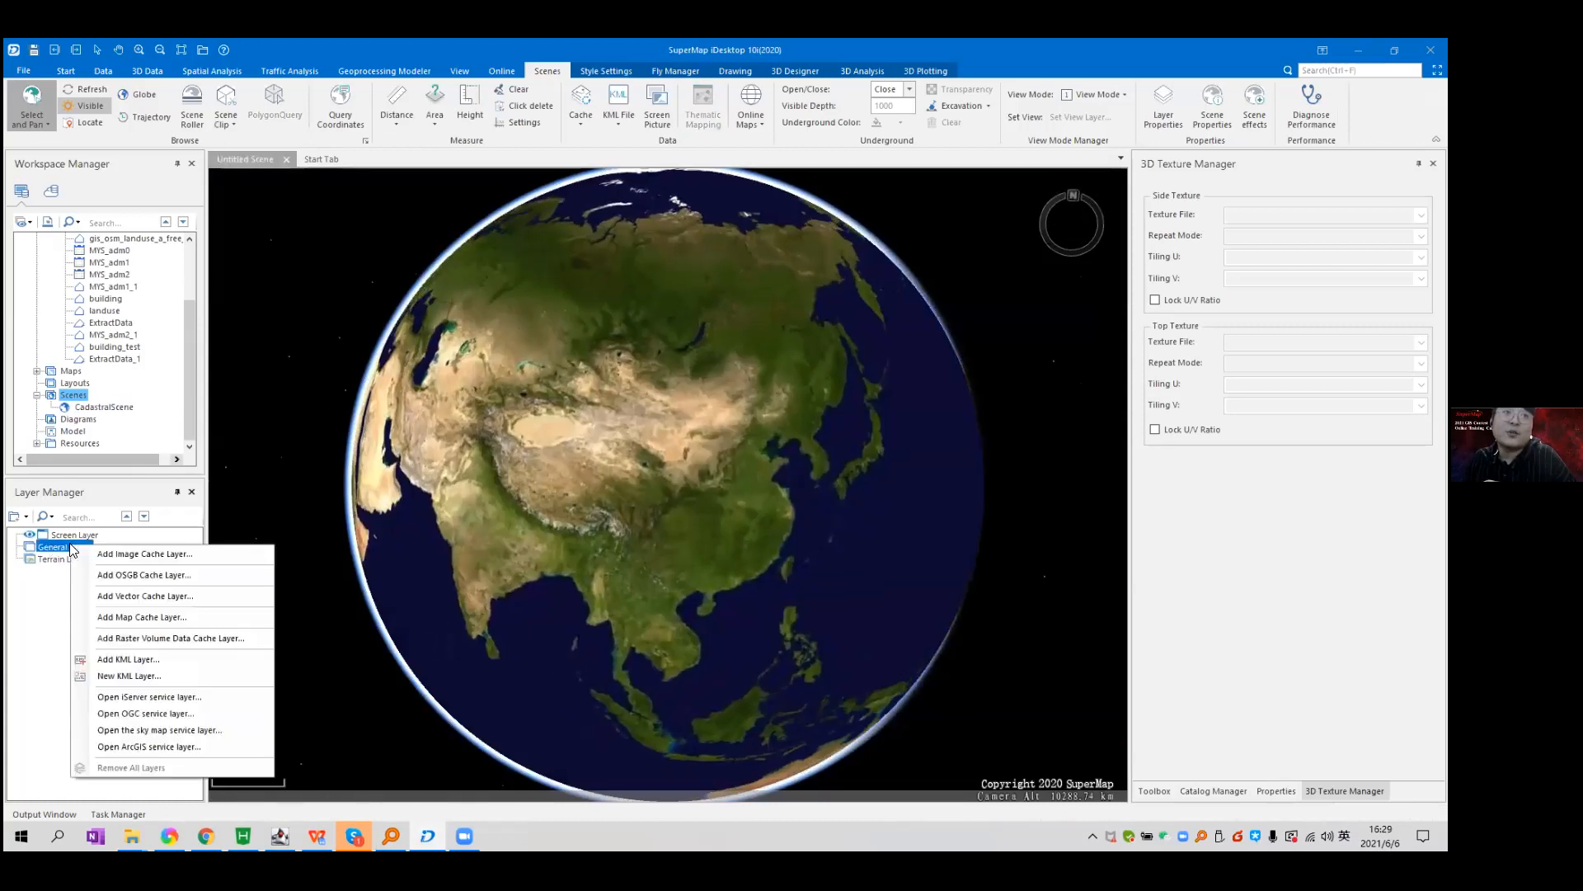
click(165, 574)
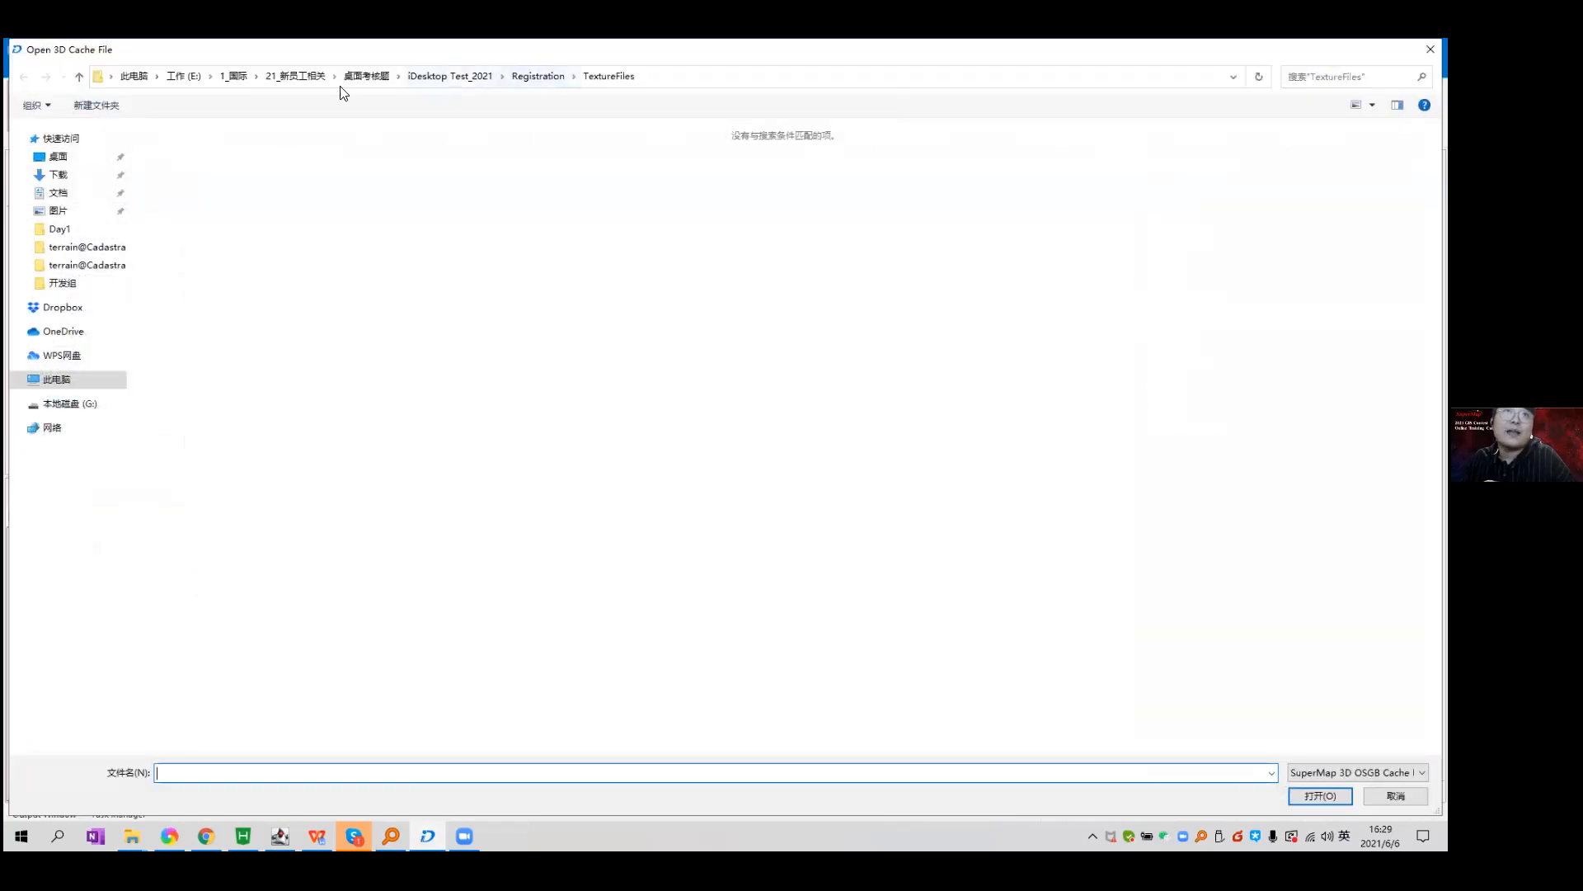
Browse from drive G: through Day6 > ExtractData_test > ExtractData_1@CadastralData and select its .scp file.
click(134, 76)
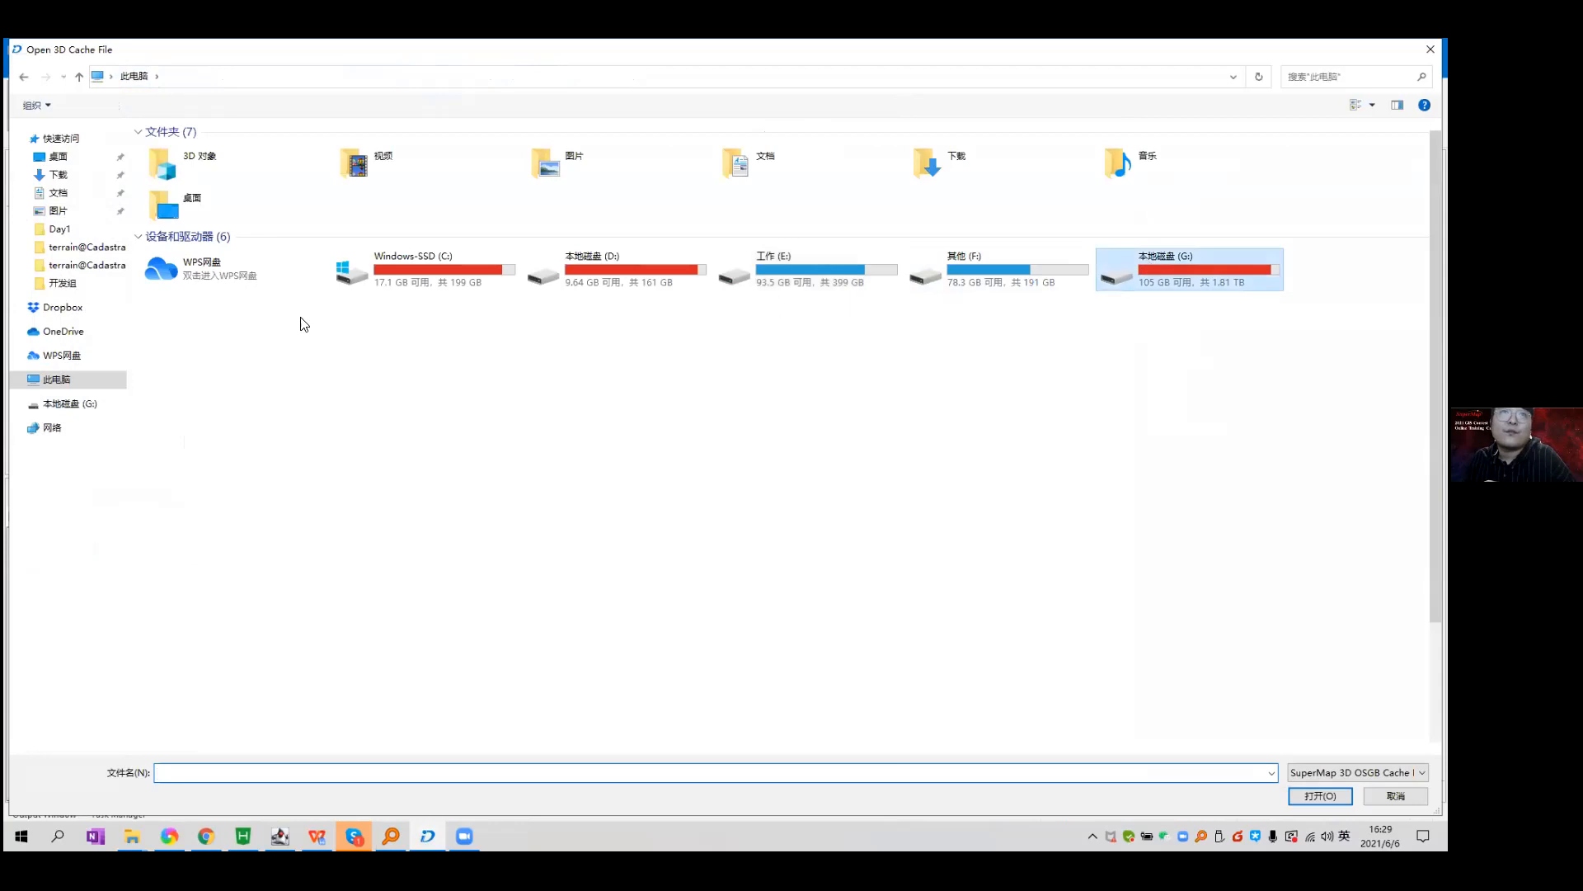
key(Return)
double_click(277, 318)
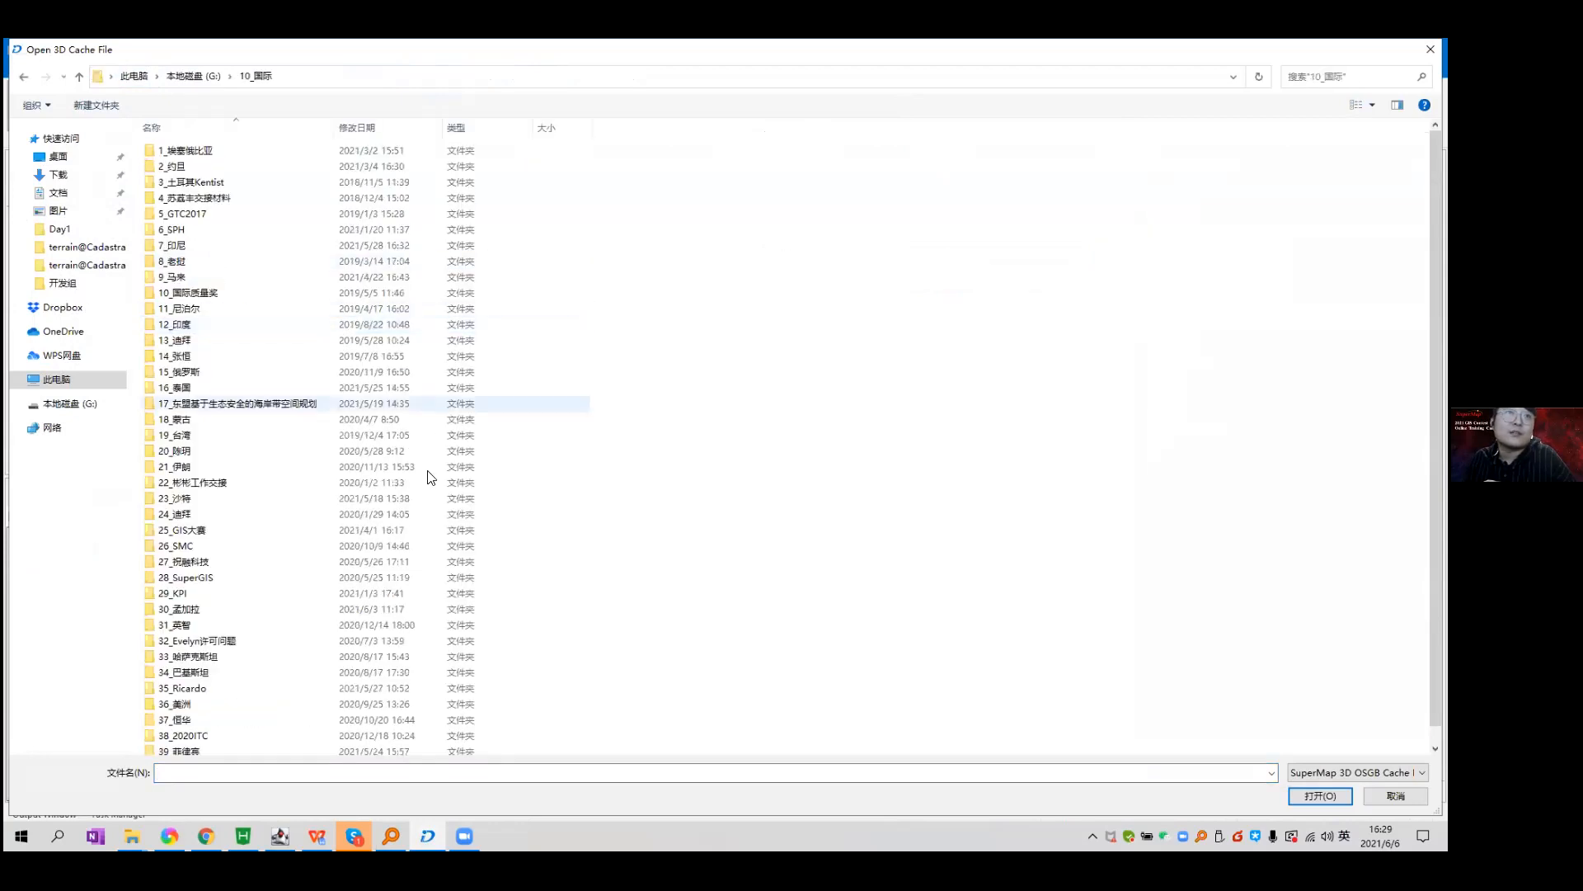
double_click(380, 531)
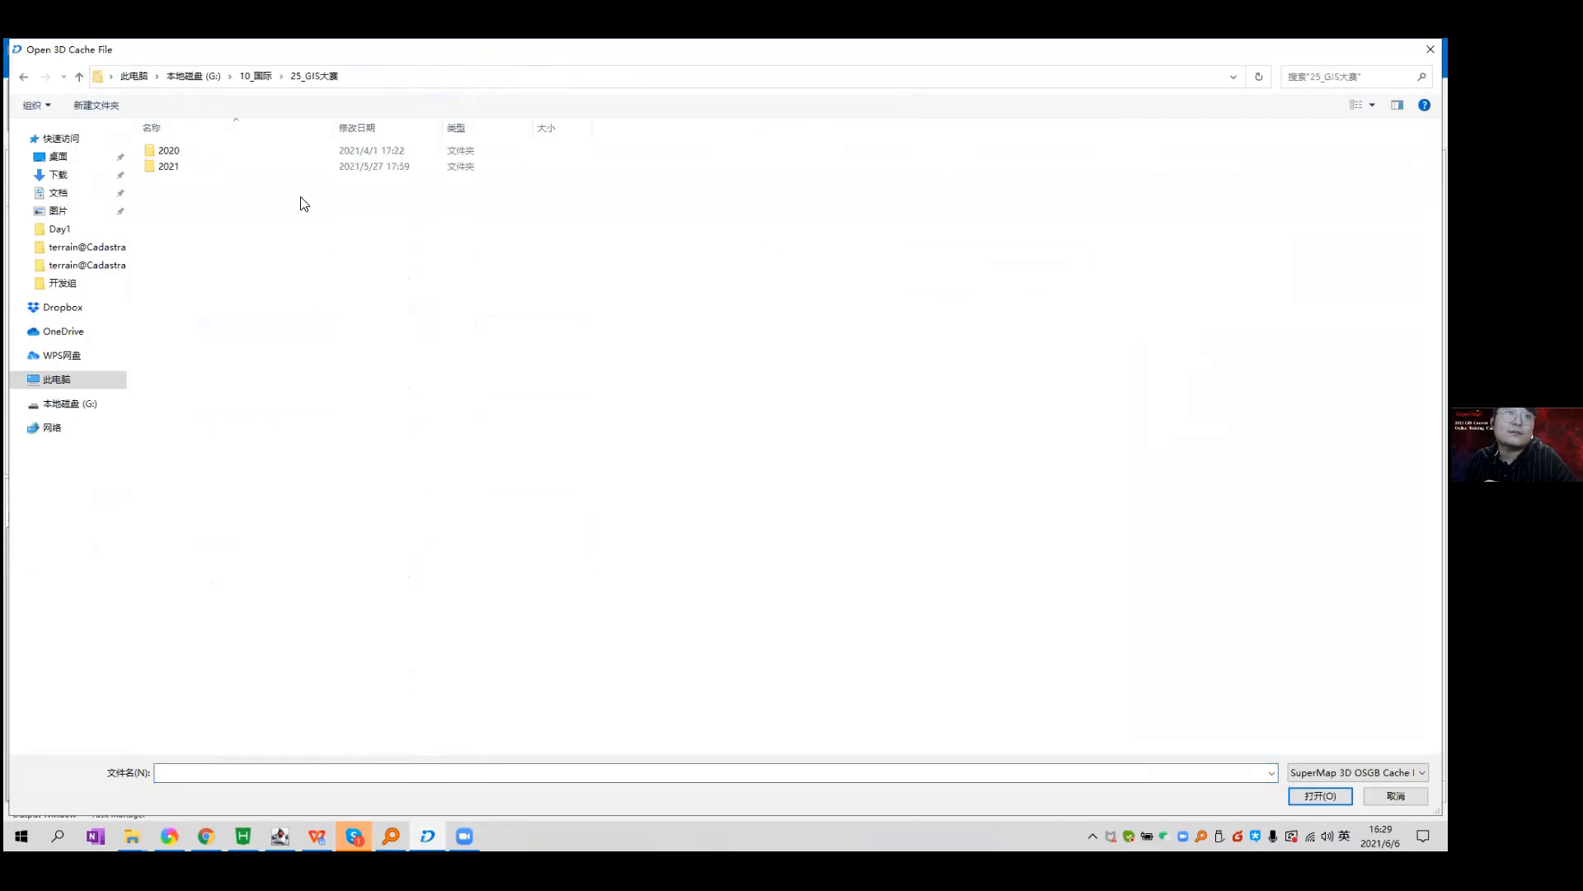
double_click(315, 164)
double_click(314, 164)
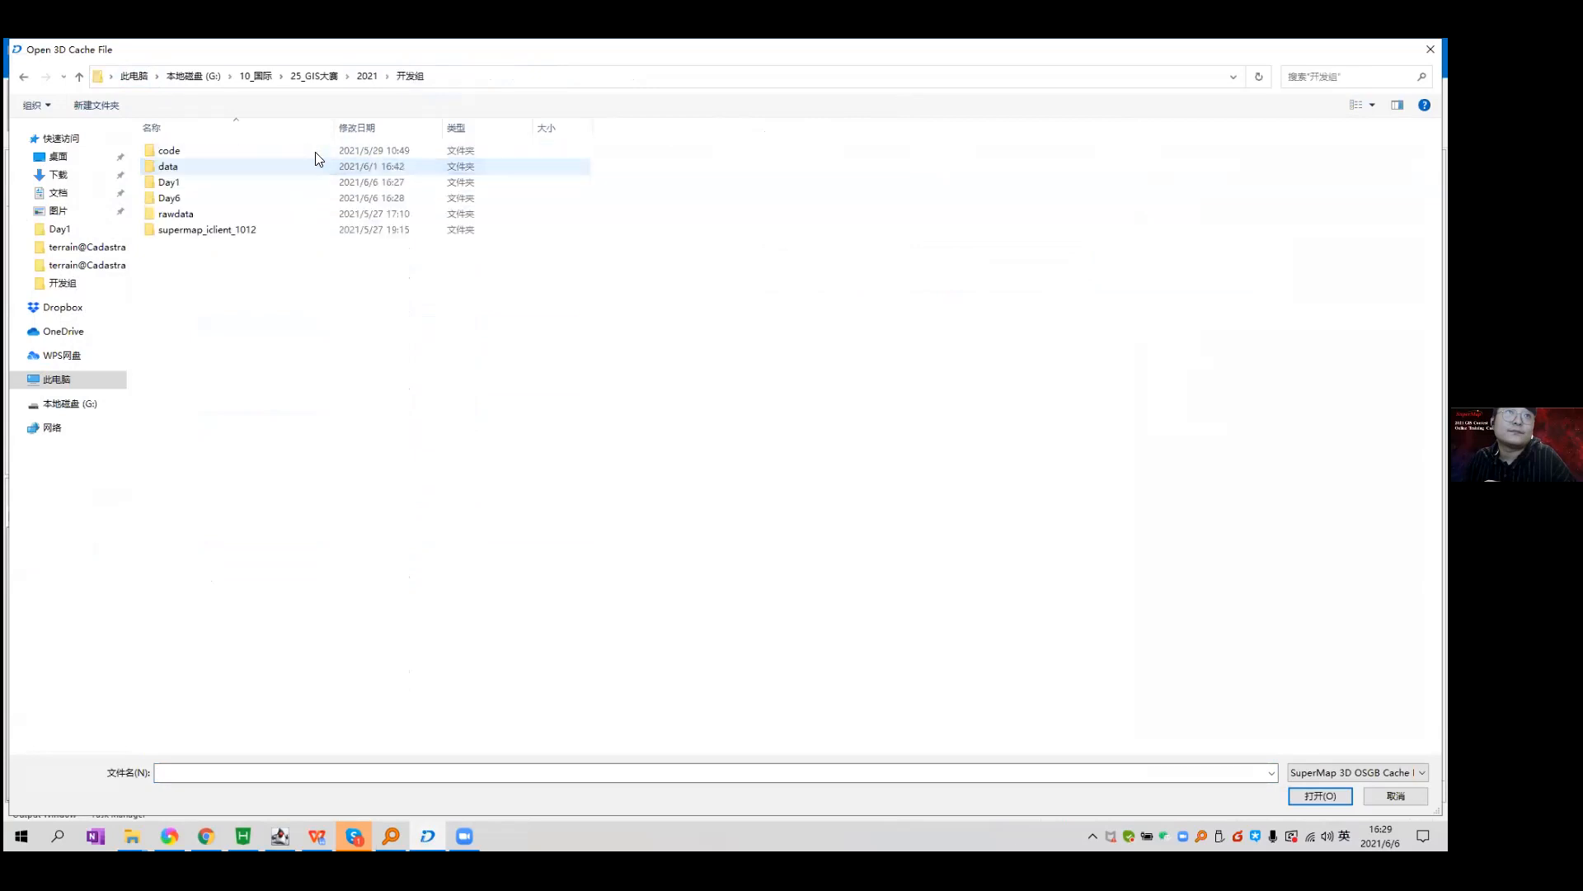
double_click(311, 199)
double_click(223, 155)
double_click(233, 153)
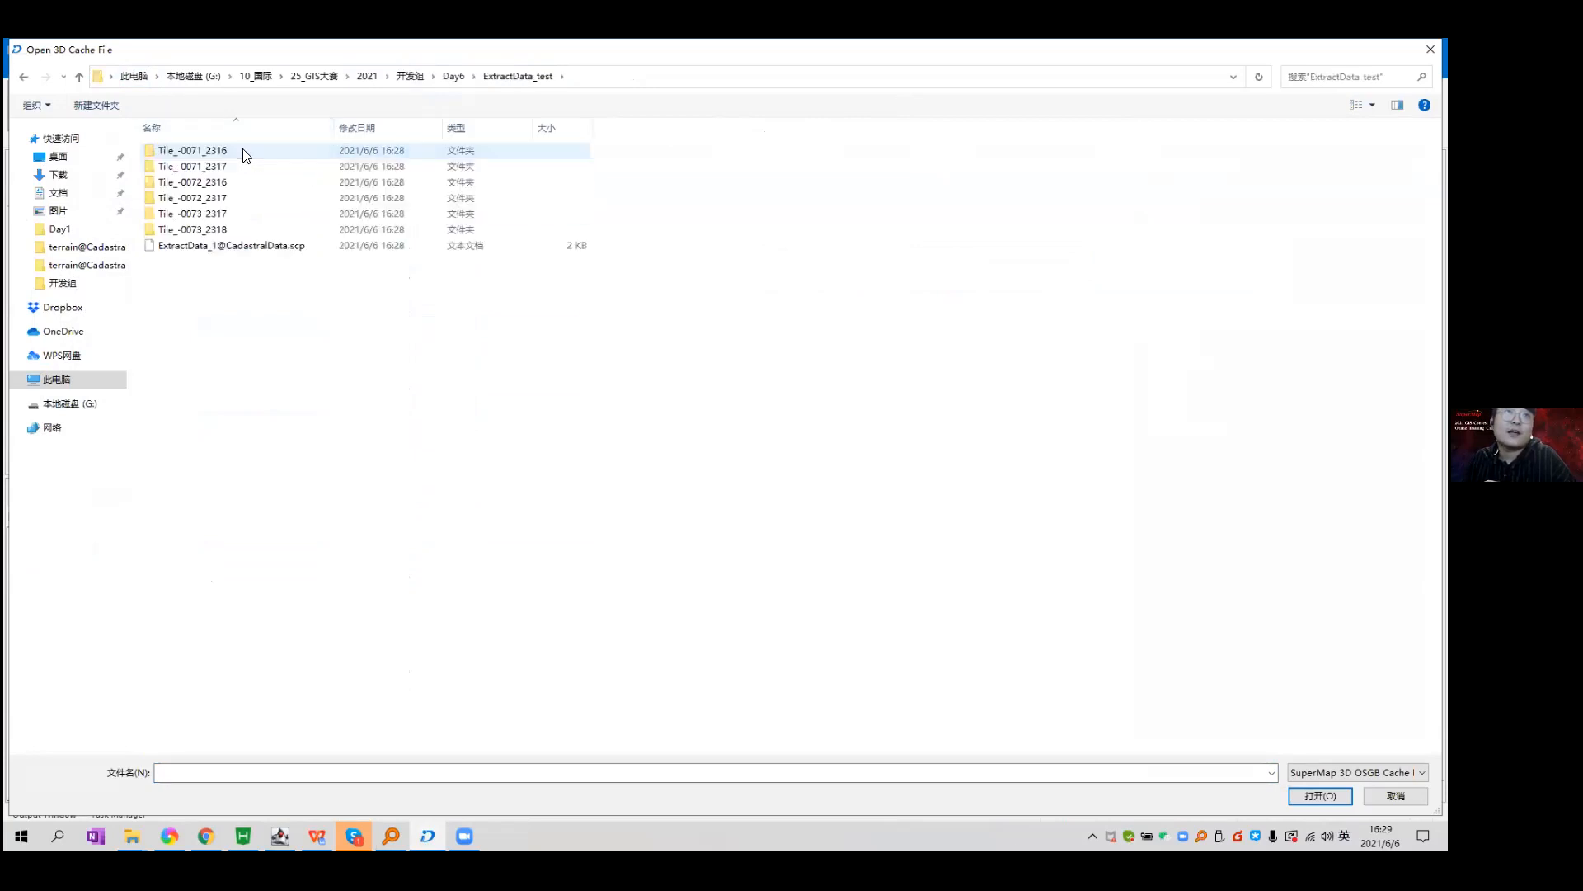
click(305, 256)
double_click(294, 248)
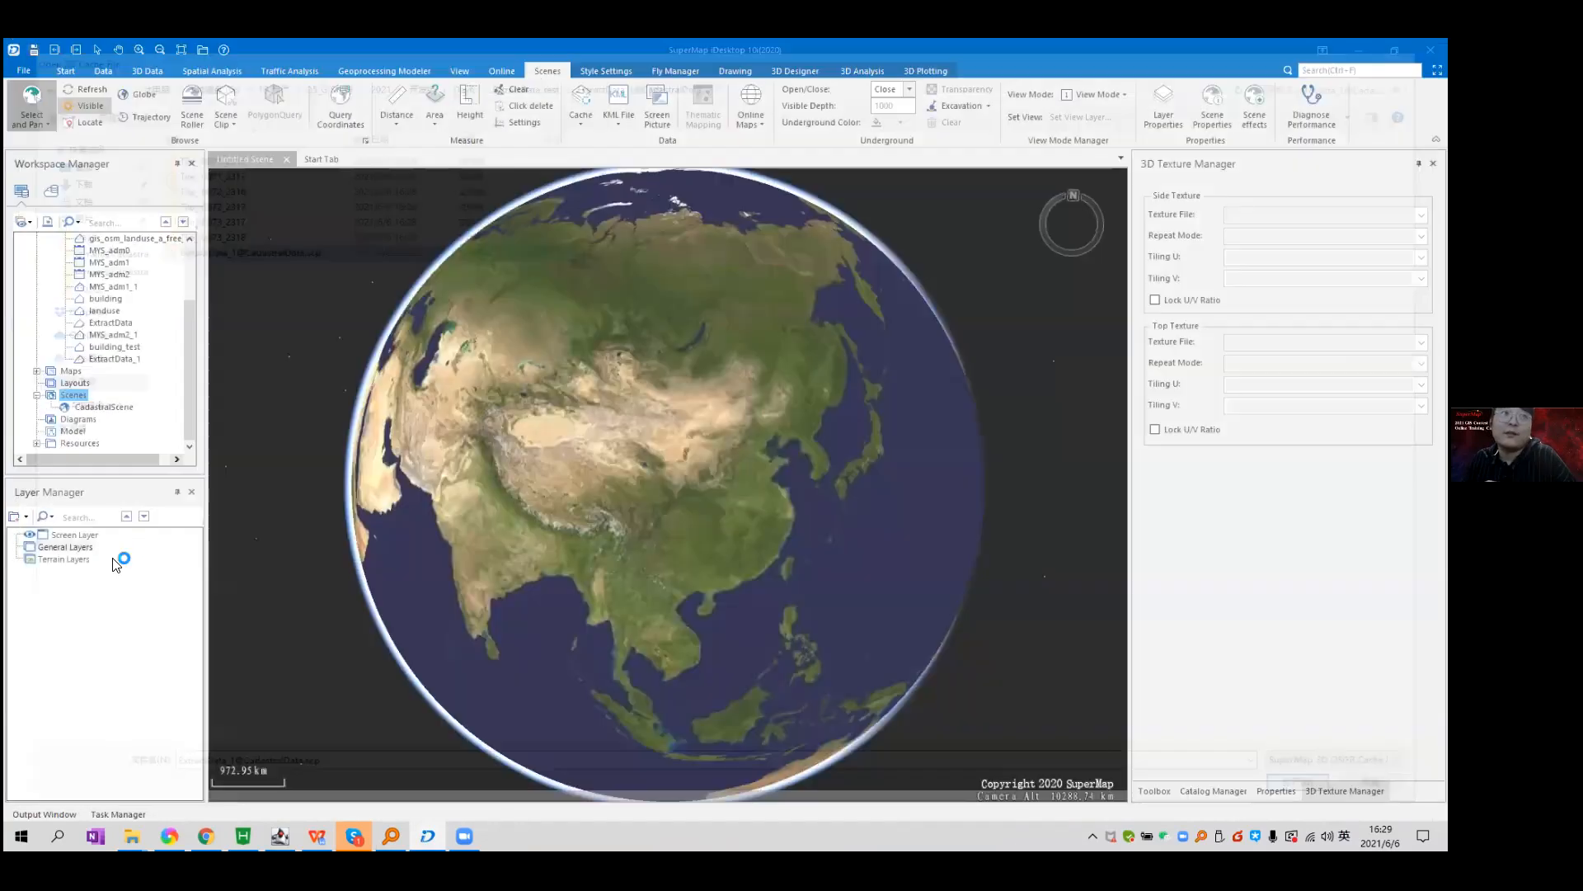
right_click(111, 559)
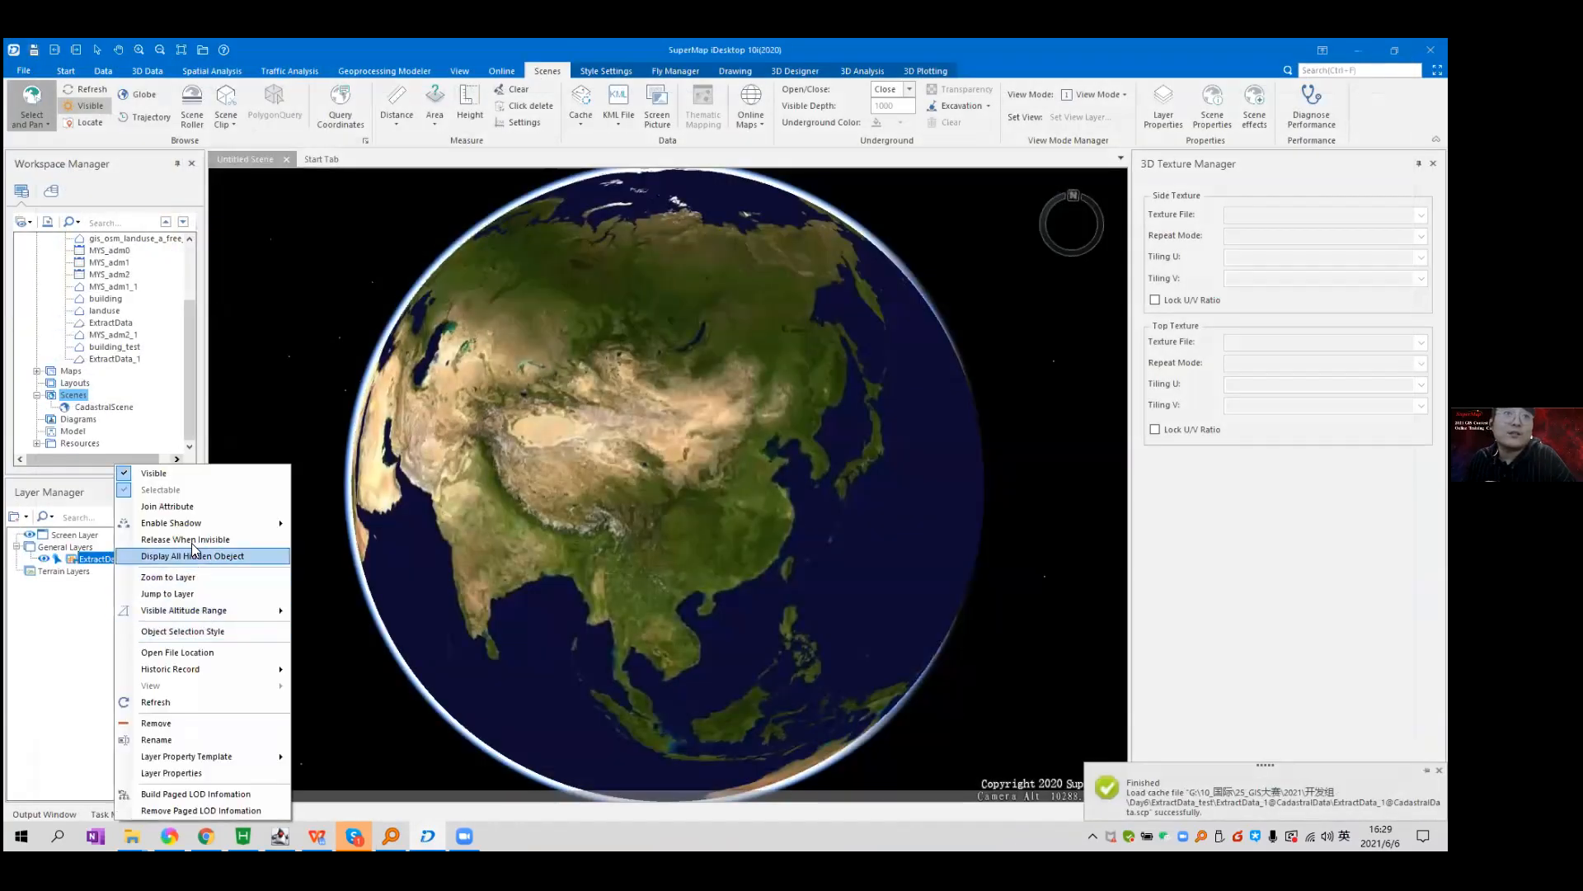
click(227, 592)
scroll(763, 305, up, 6)
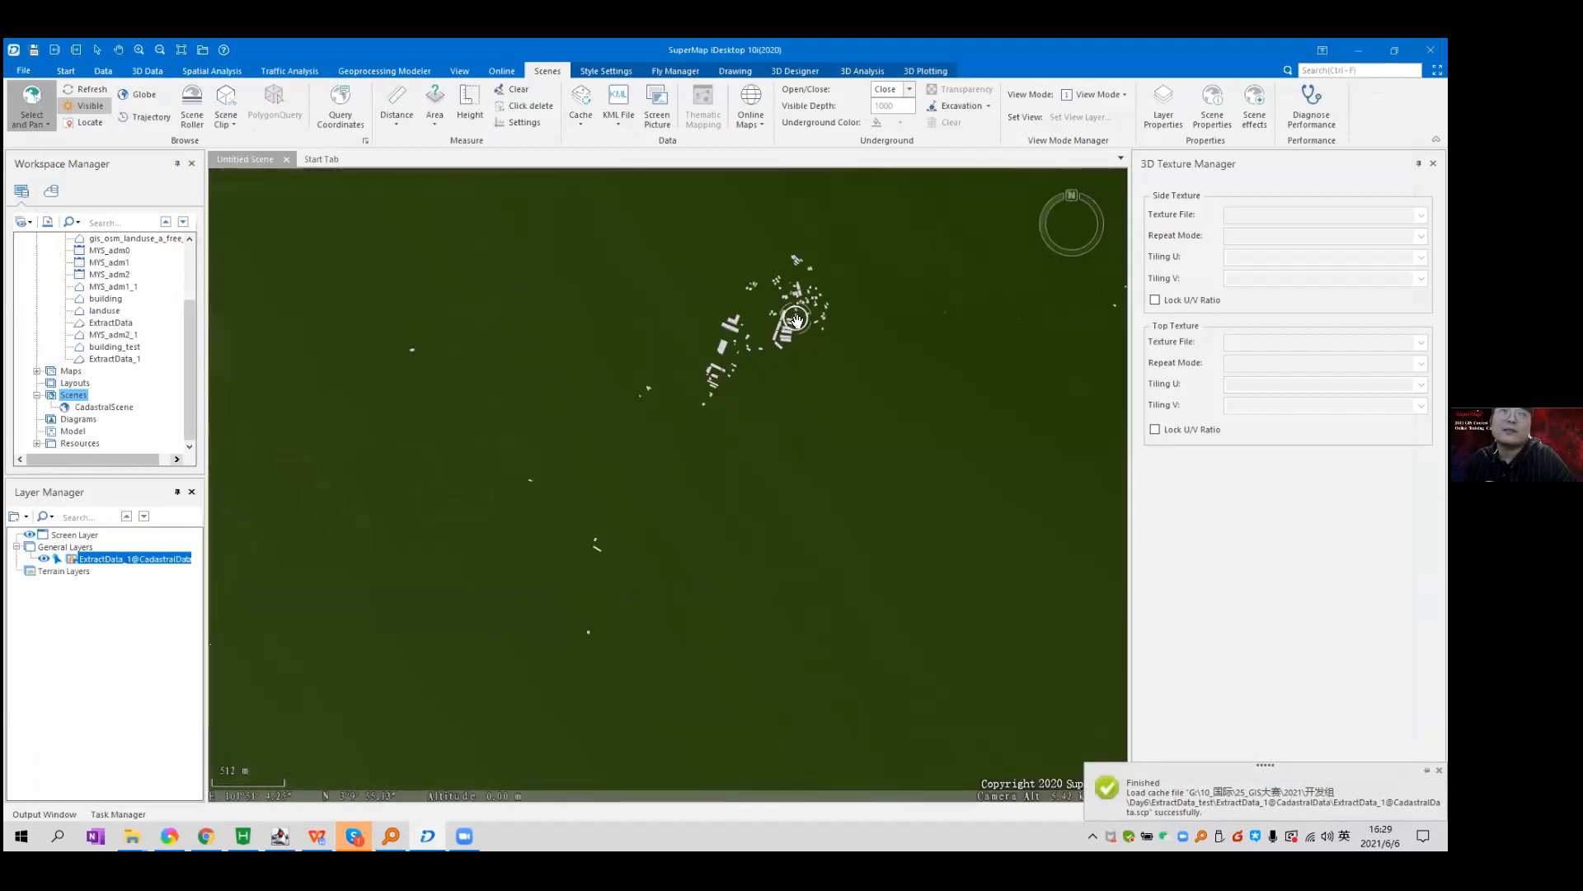
drag(757, 303, 774, 507)
drag(972, 504, 940, 396)
double_click(80, 564)
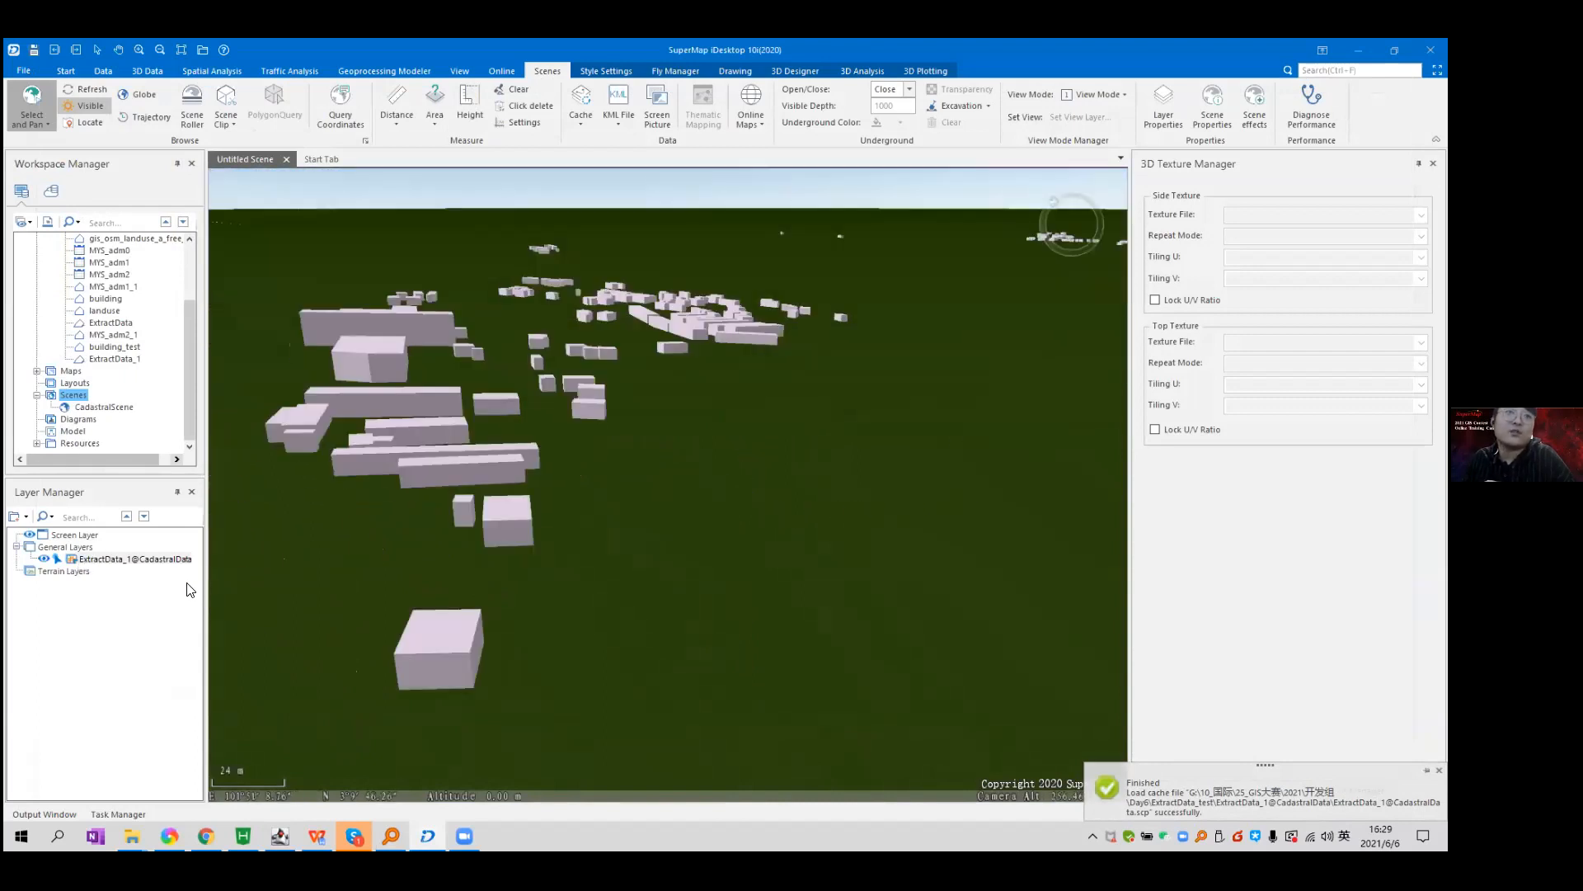
right_click(64, 571)
click(124, 579)
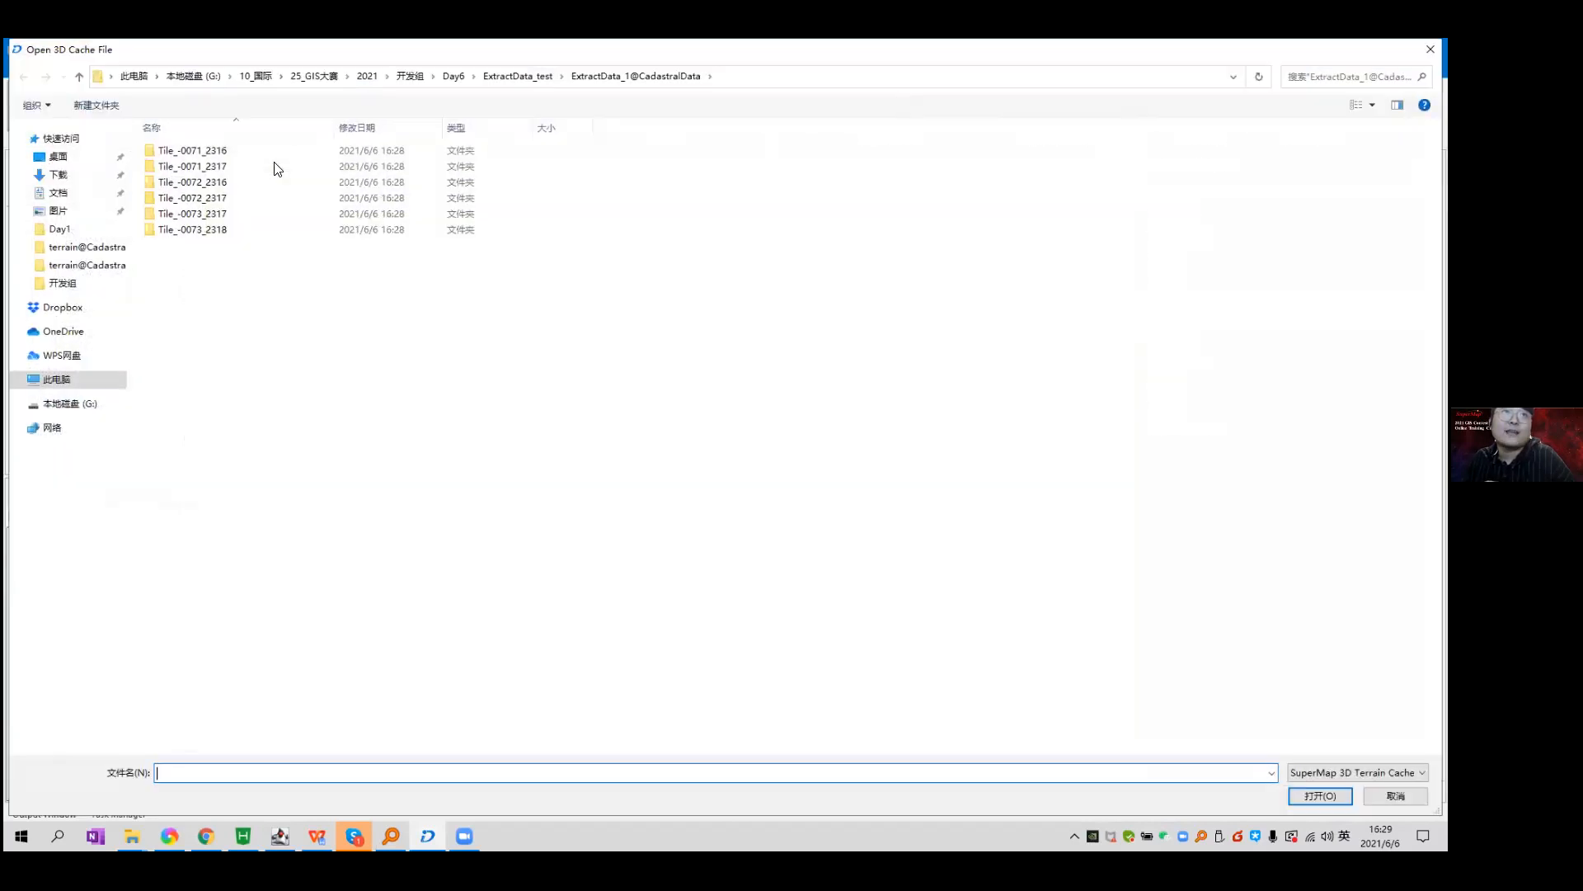
key(BackSpace)
key(BackSpace)
key(Down)
key(Return)
key(Down)
key(Return)
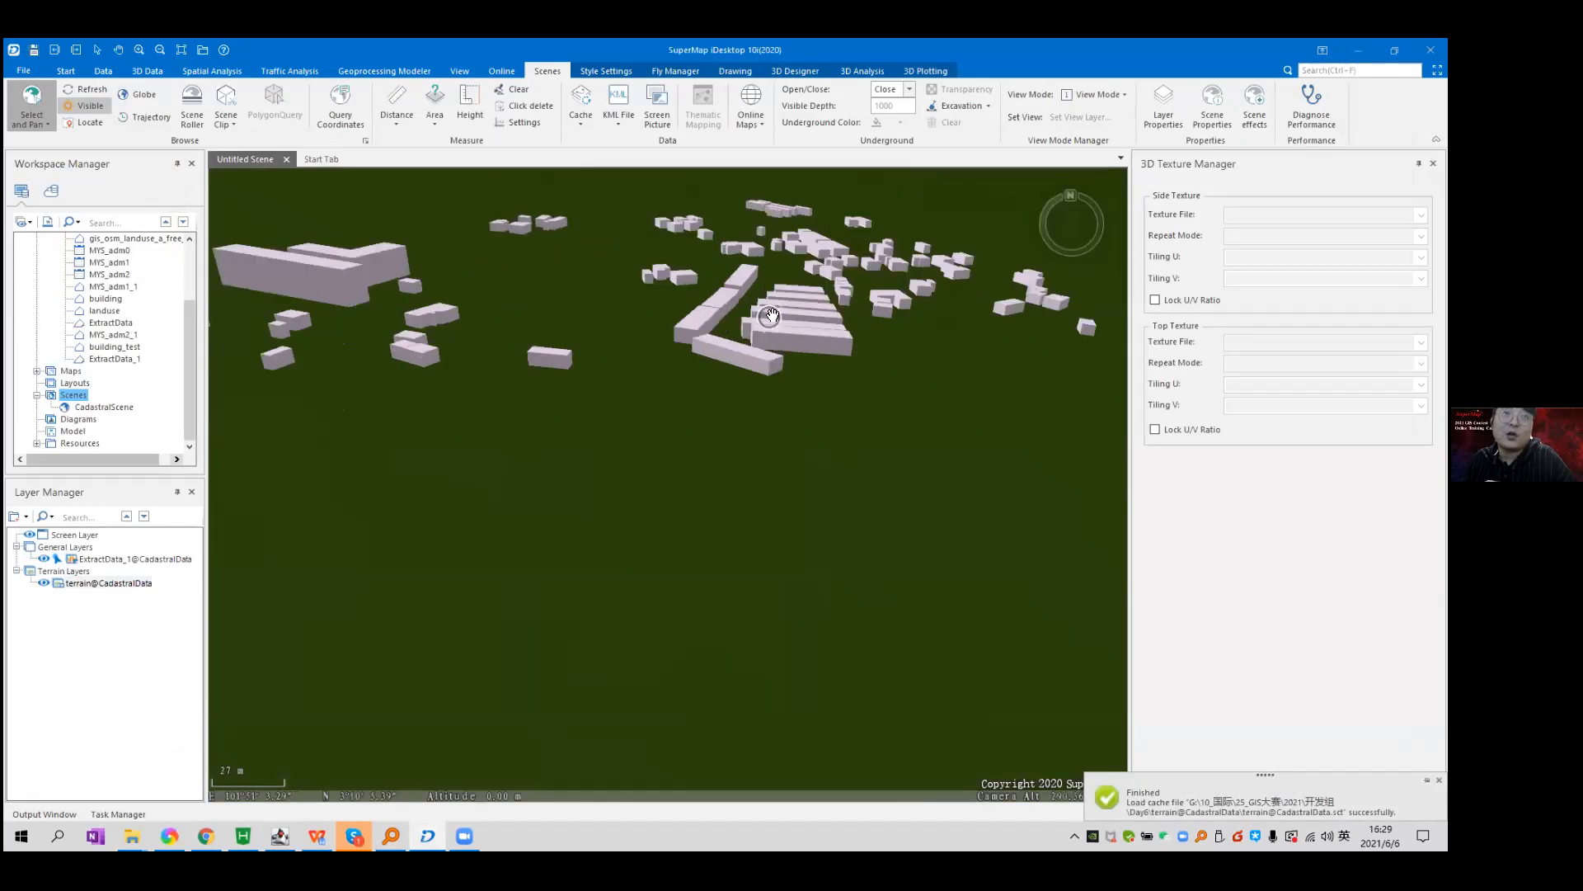
drag(771, 315, 281, 479)
drag(786, 350, 329, 392)
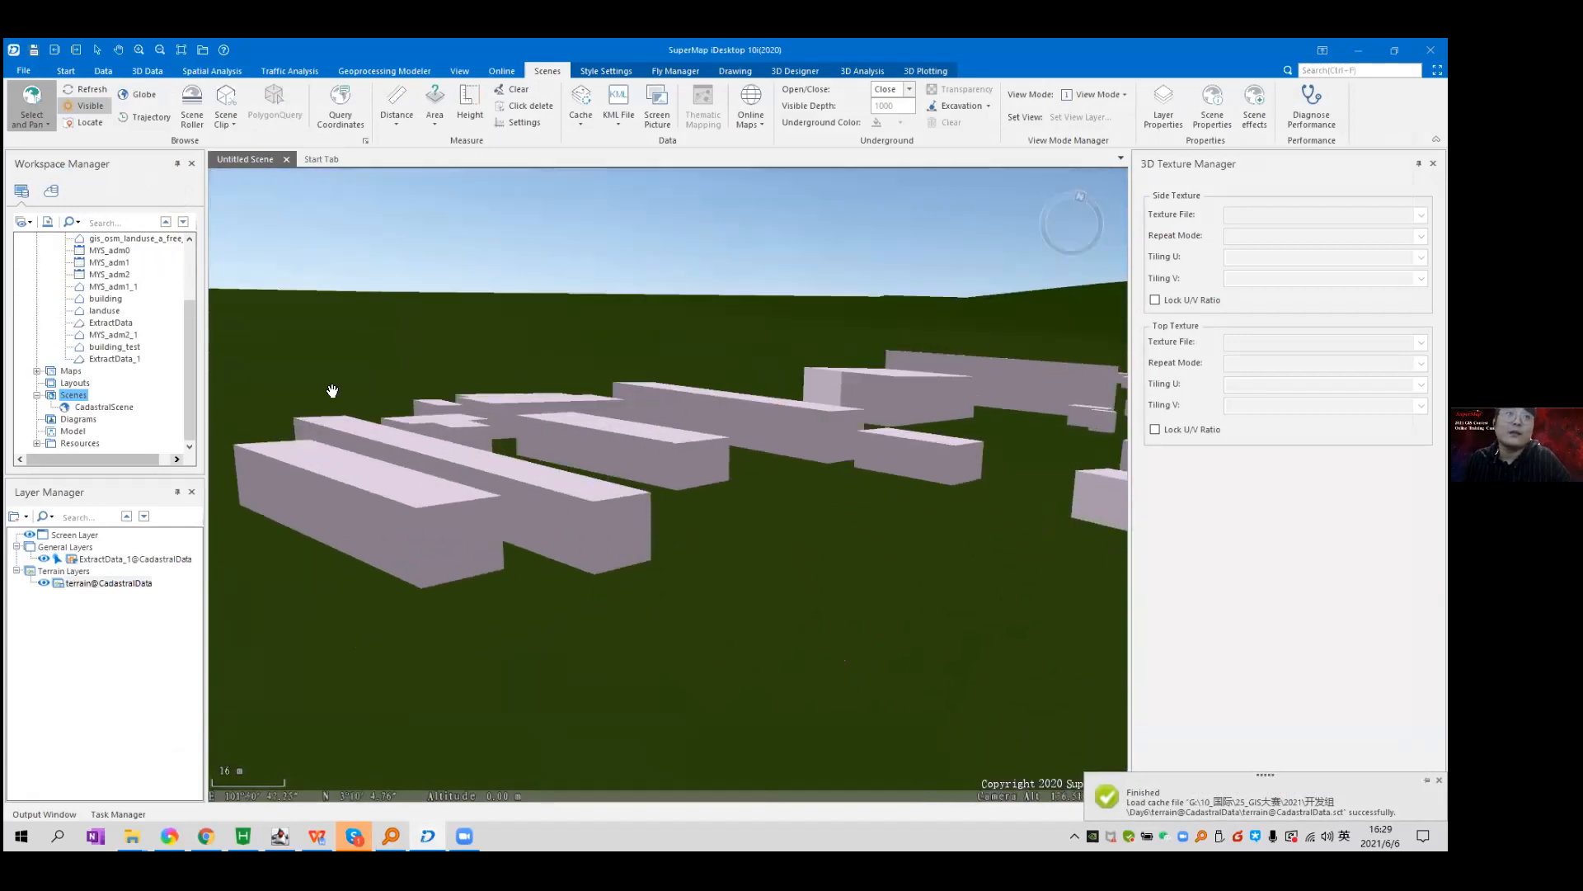
scroll(898, 498, down, 5)
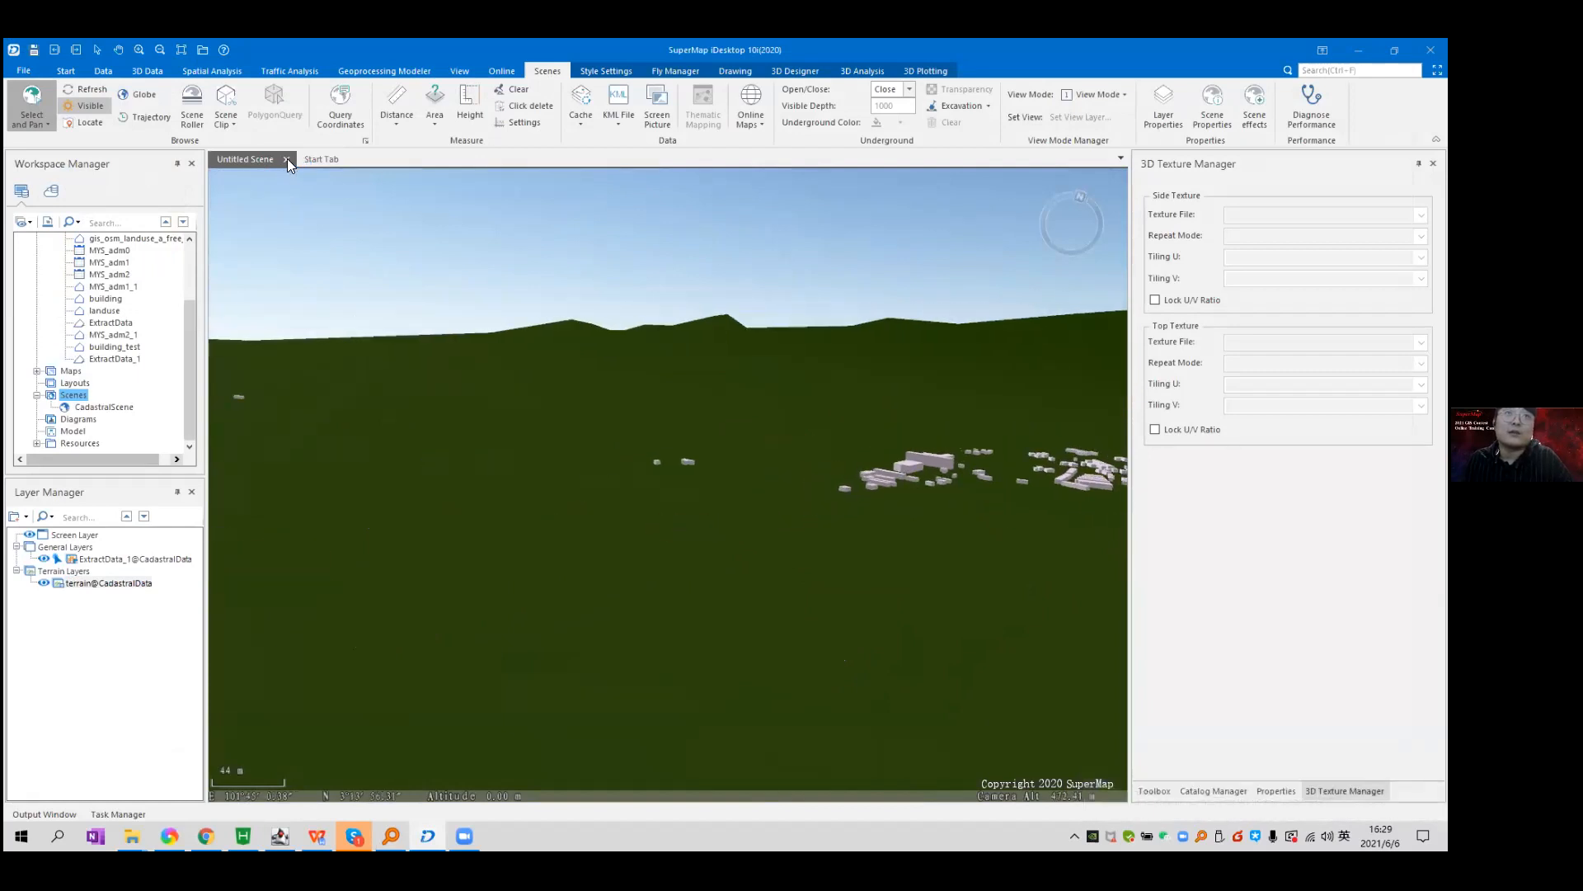
Close the scene, saving it as CadastralScene_test, then select CadastralScene in the workspace.
click(696, 477)
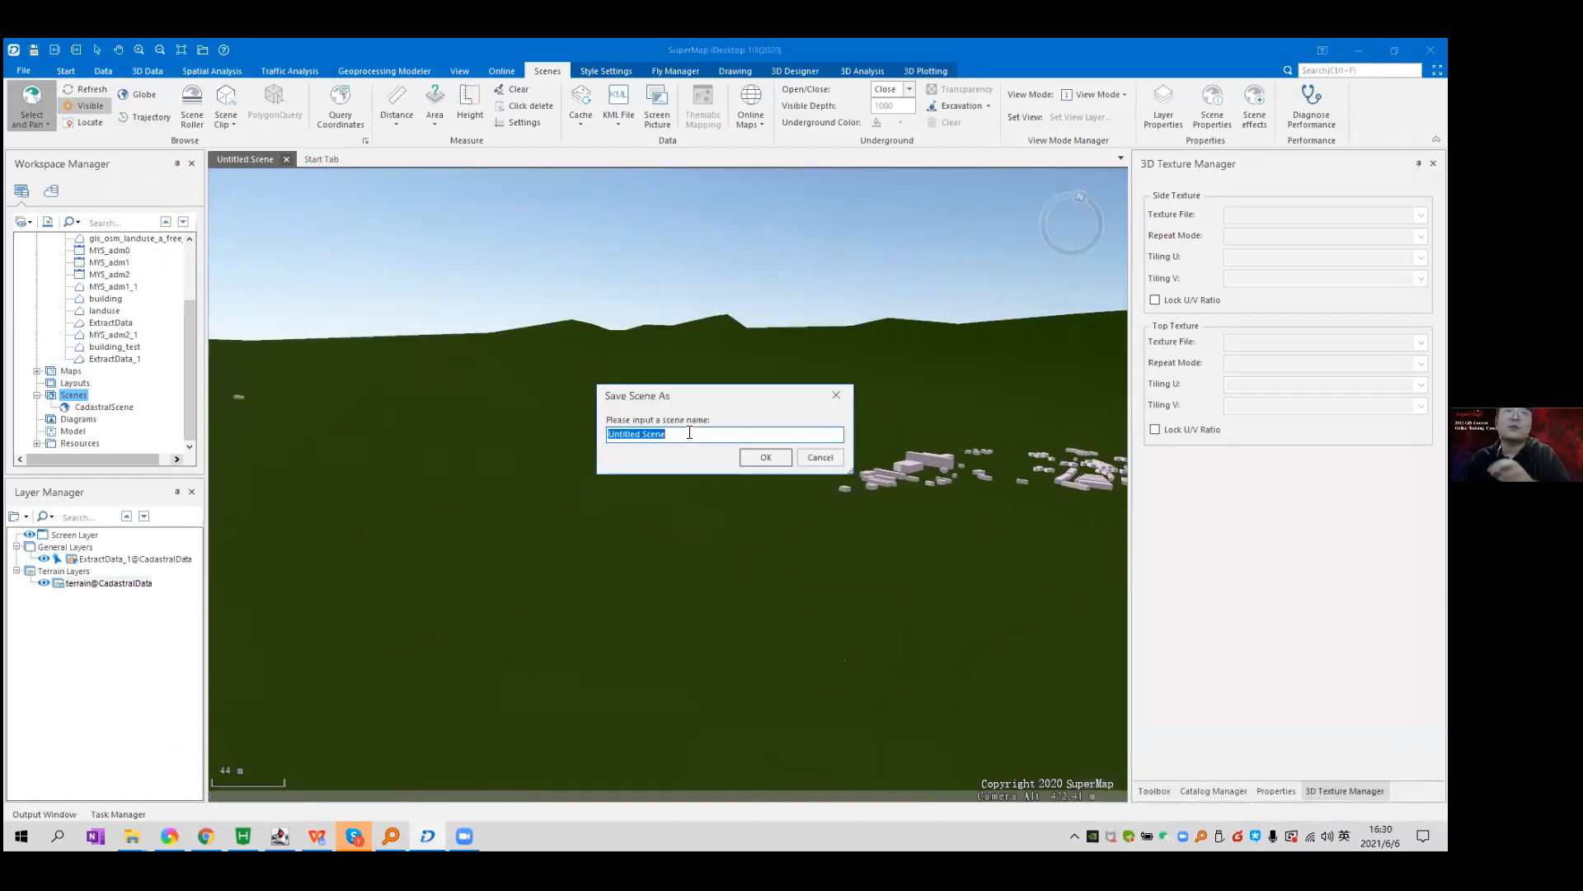
text(Cadas)
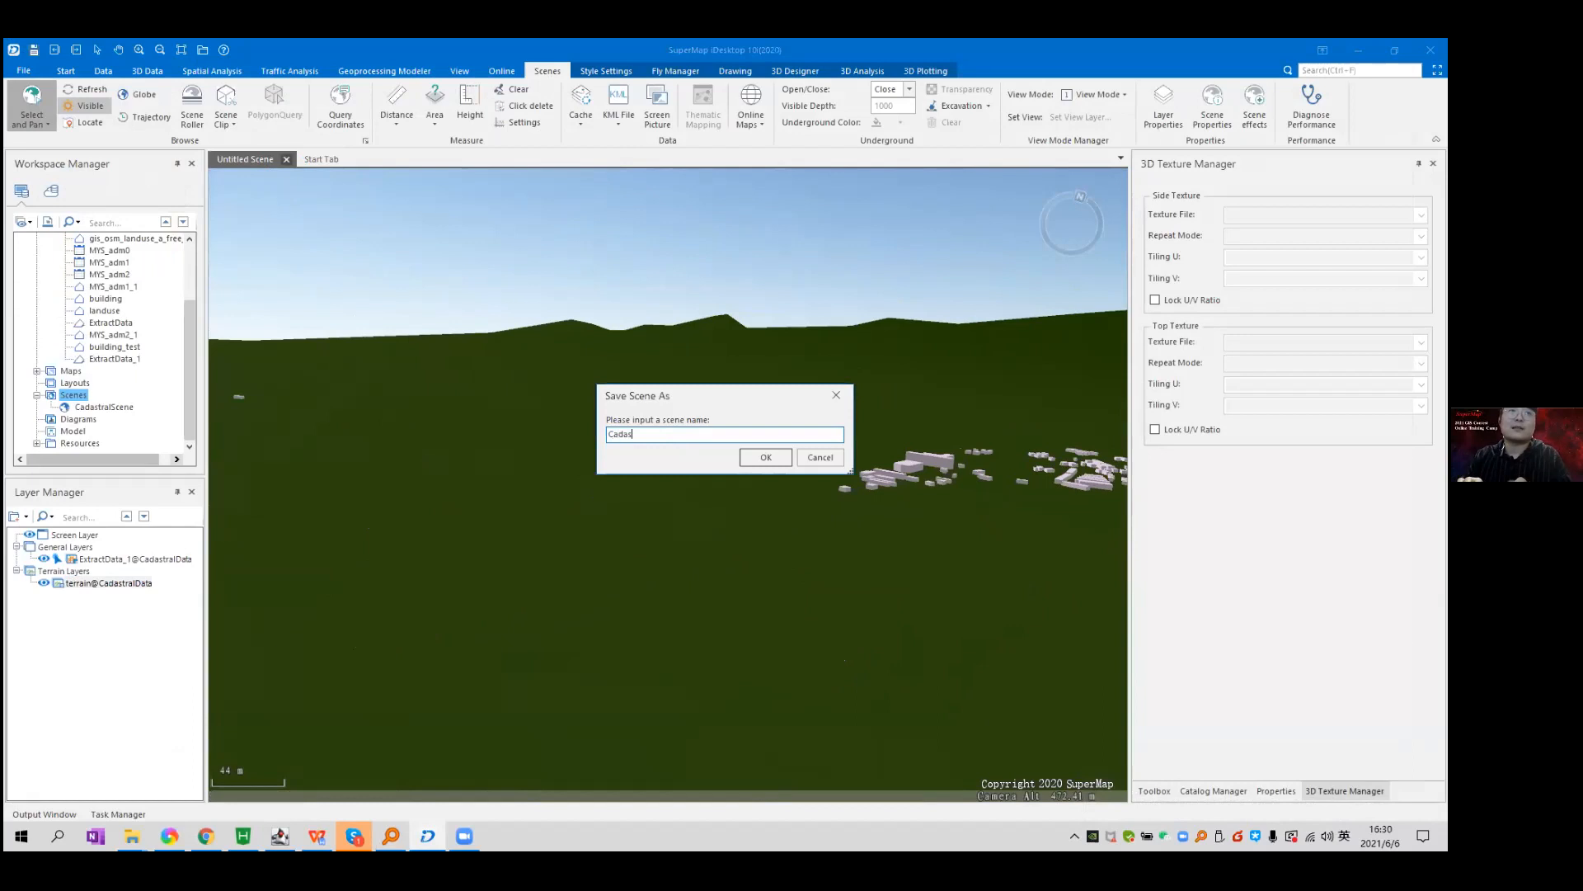
text(tralScene_test)
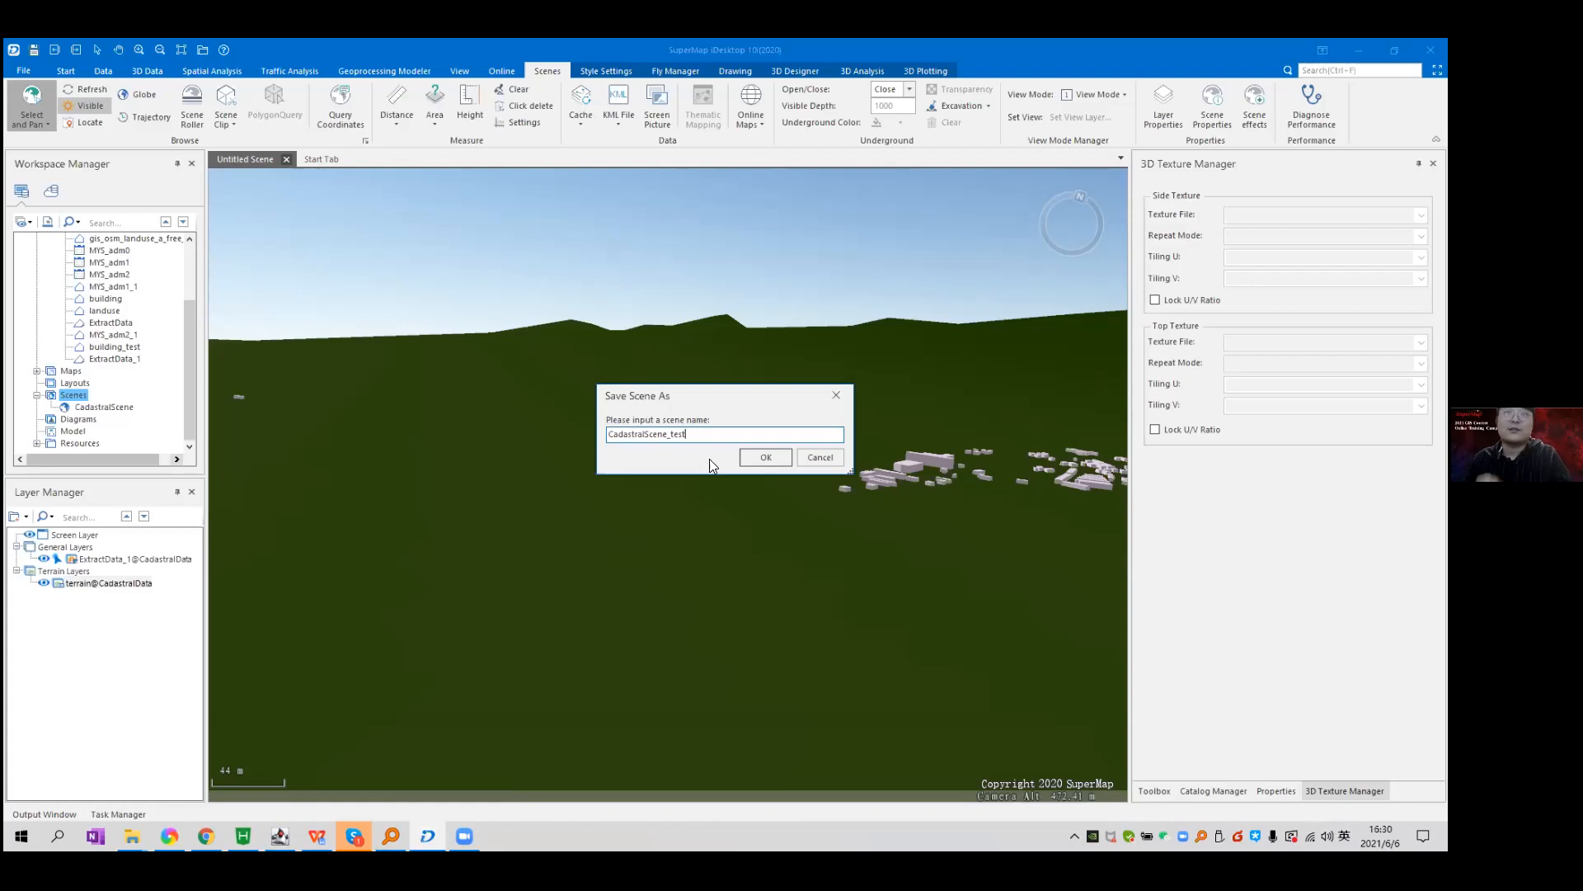
click(764, 457)
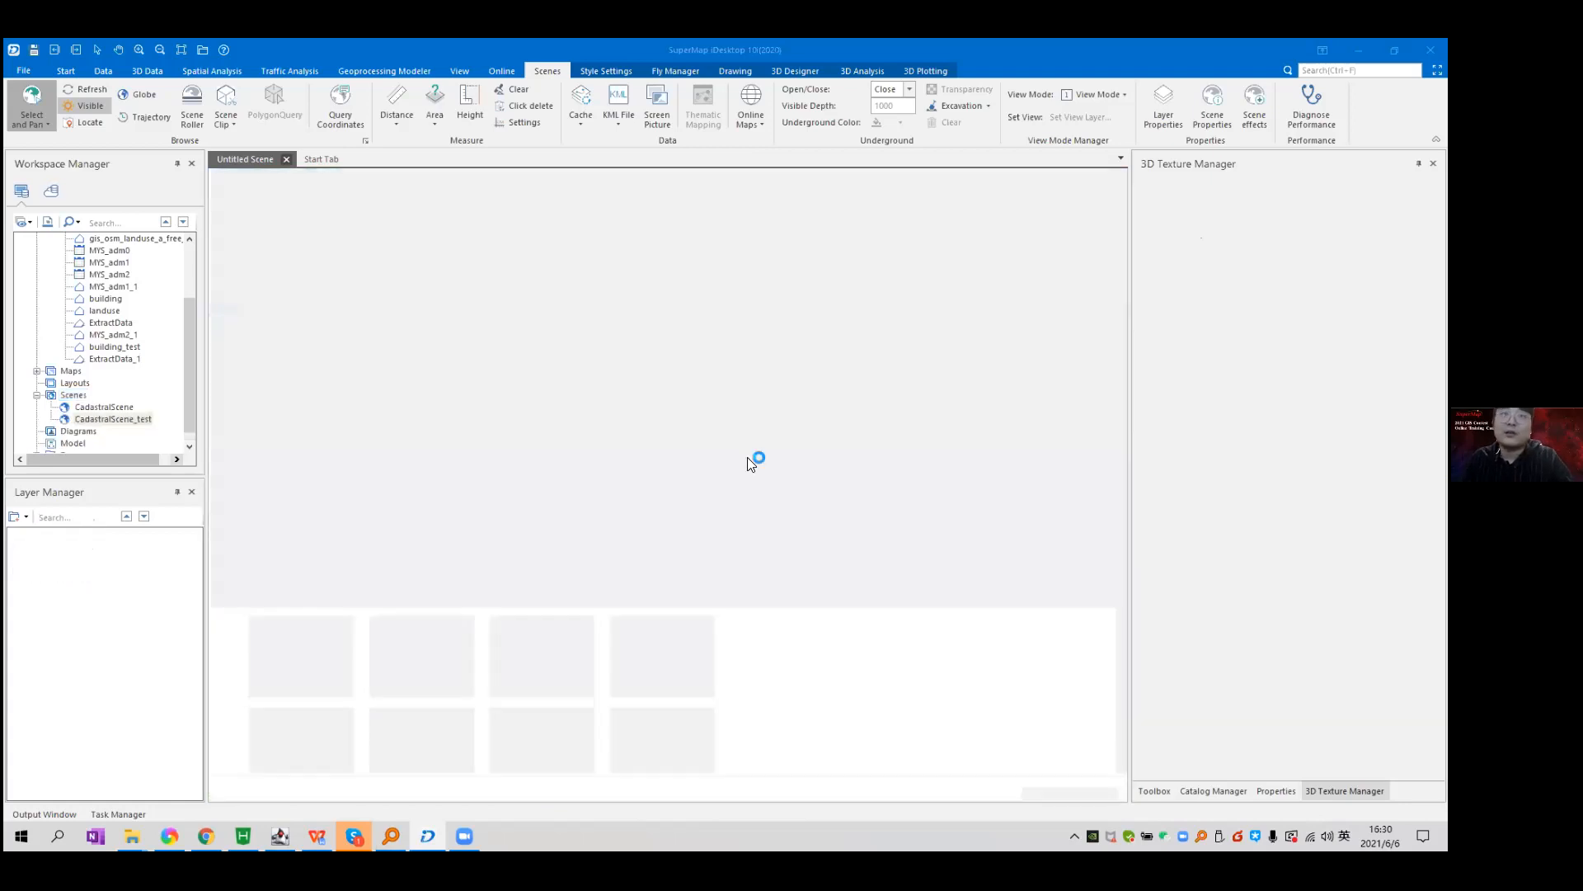
click(129, 407)
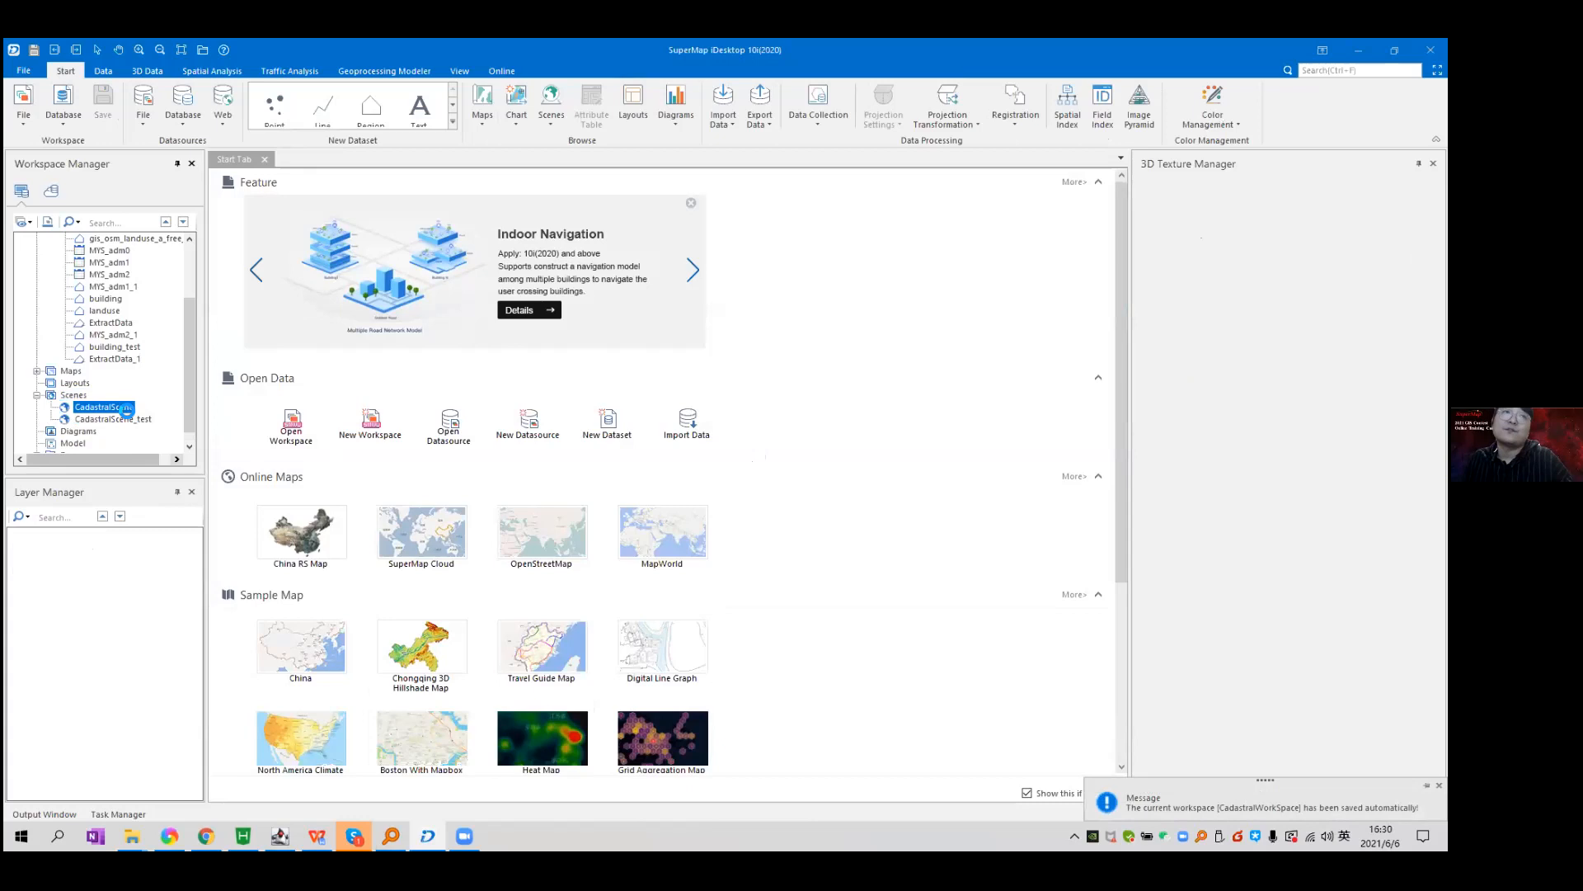
double_click(127, 409)
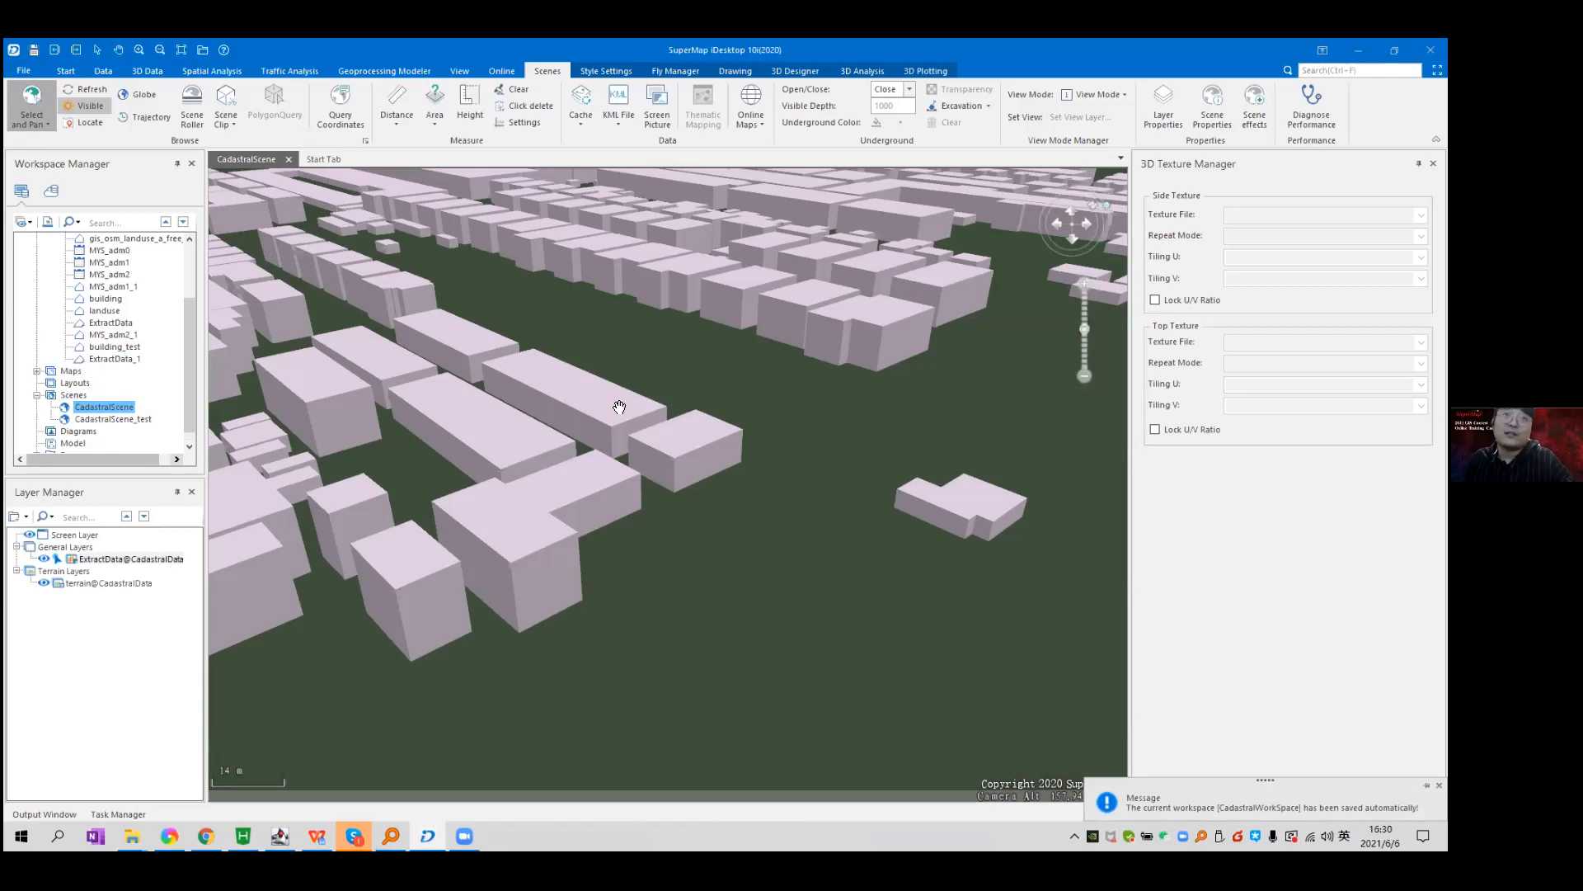
drag(619, 406, 731, 494)
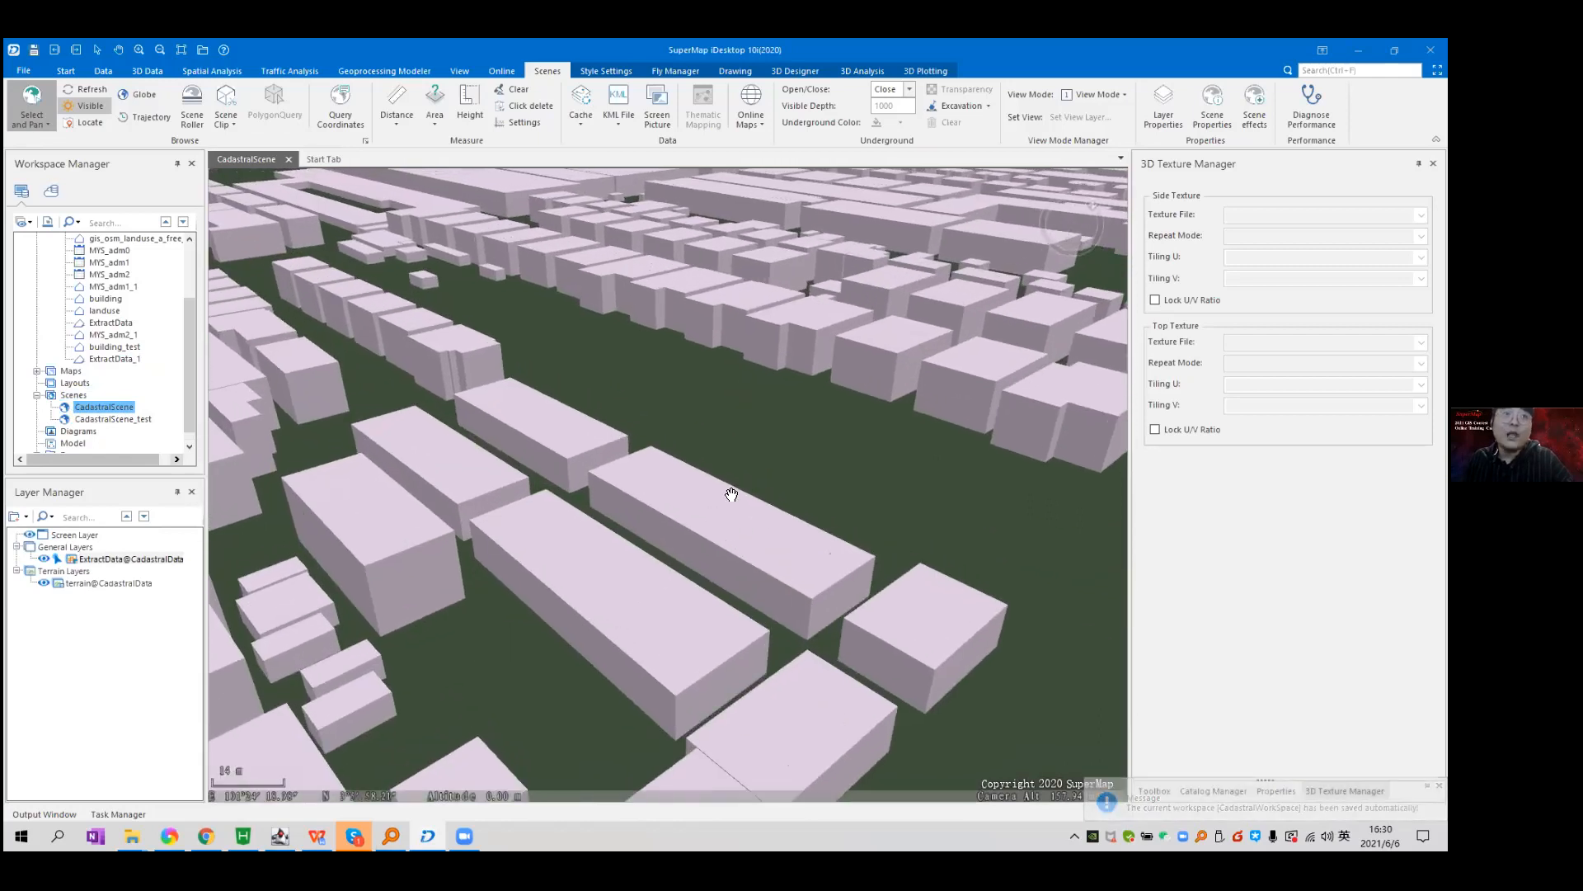
scroll(731, 495, down, 10)
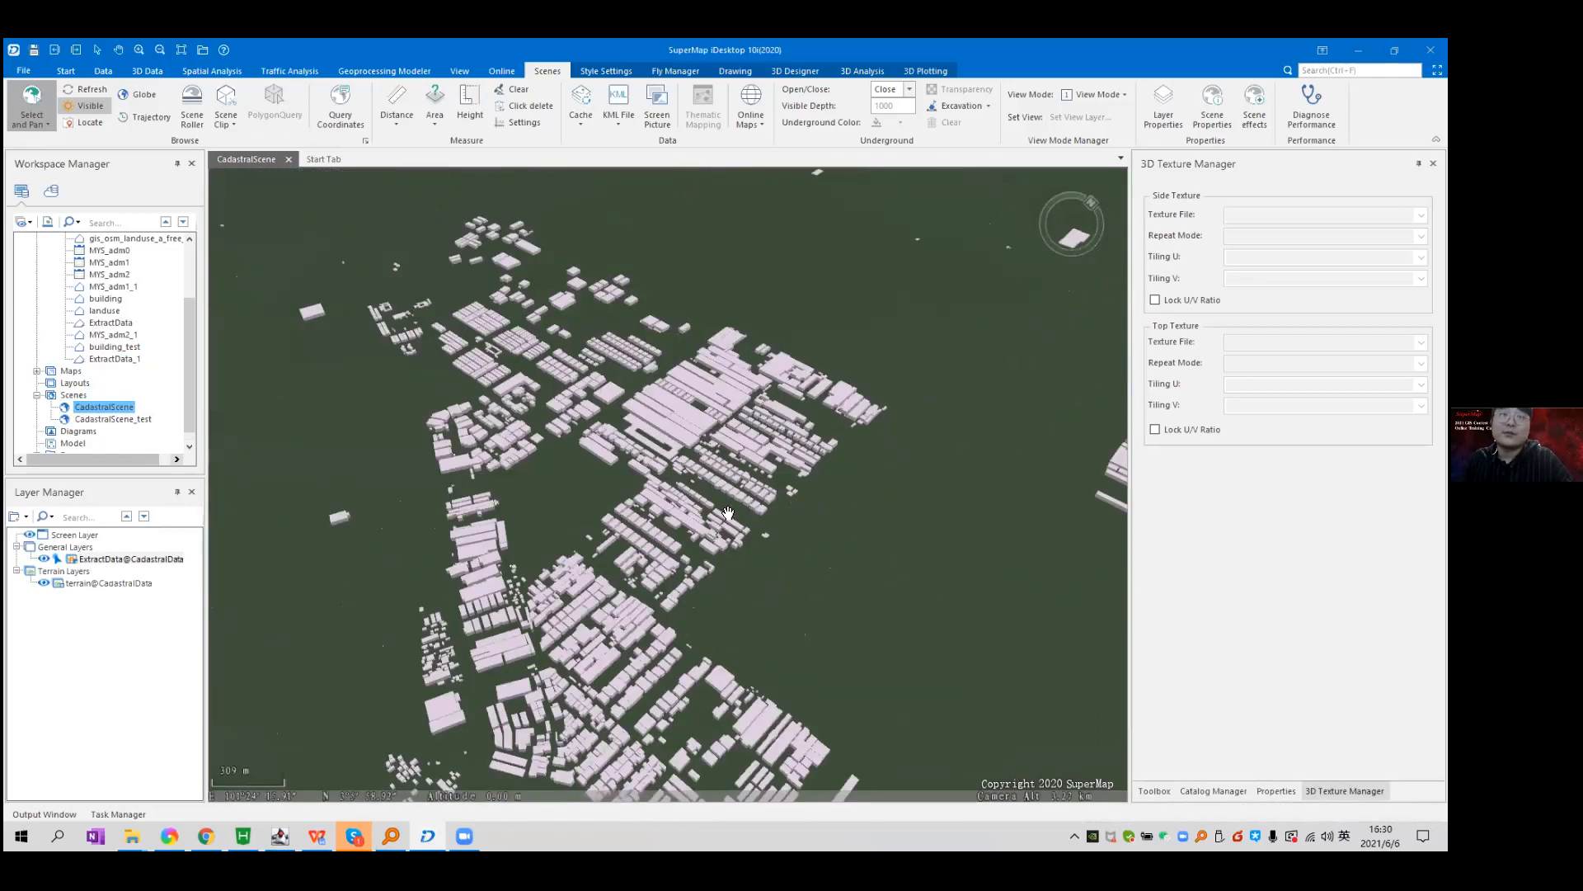
scroll(728, 513, down, 6)
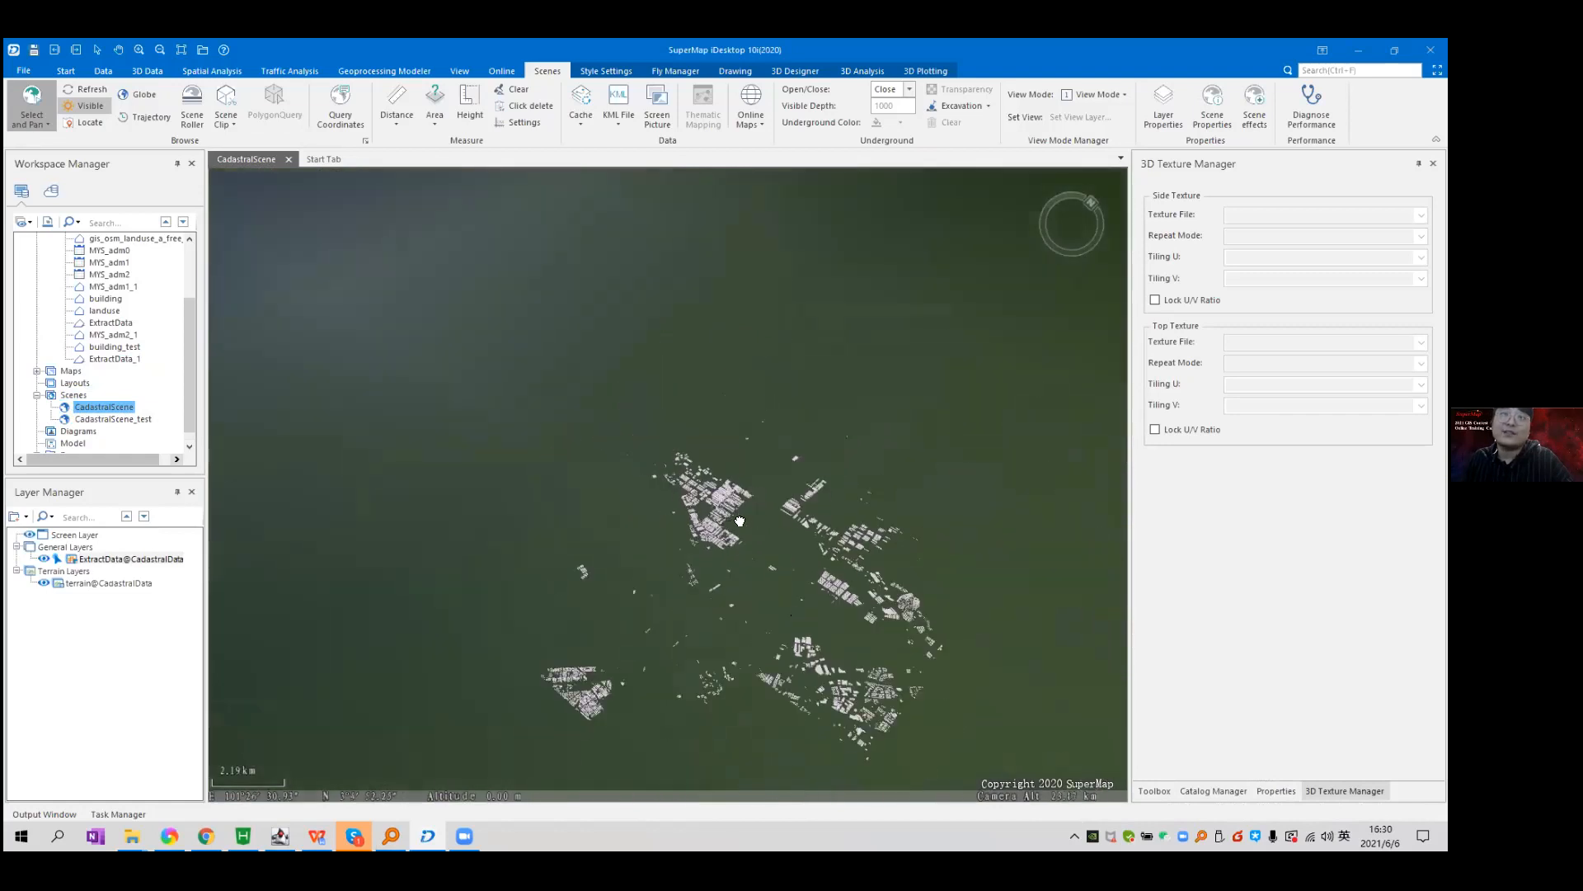
scroll(721, 561, up, 3)
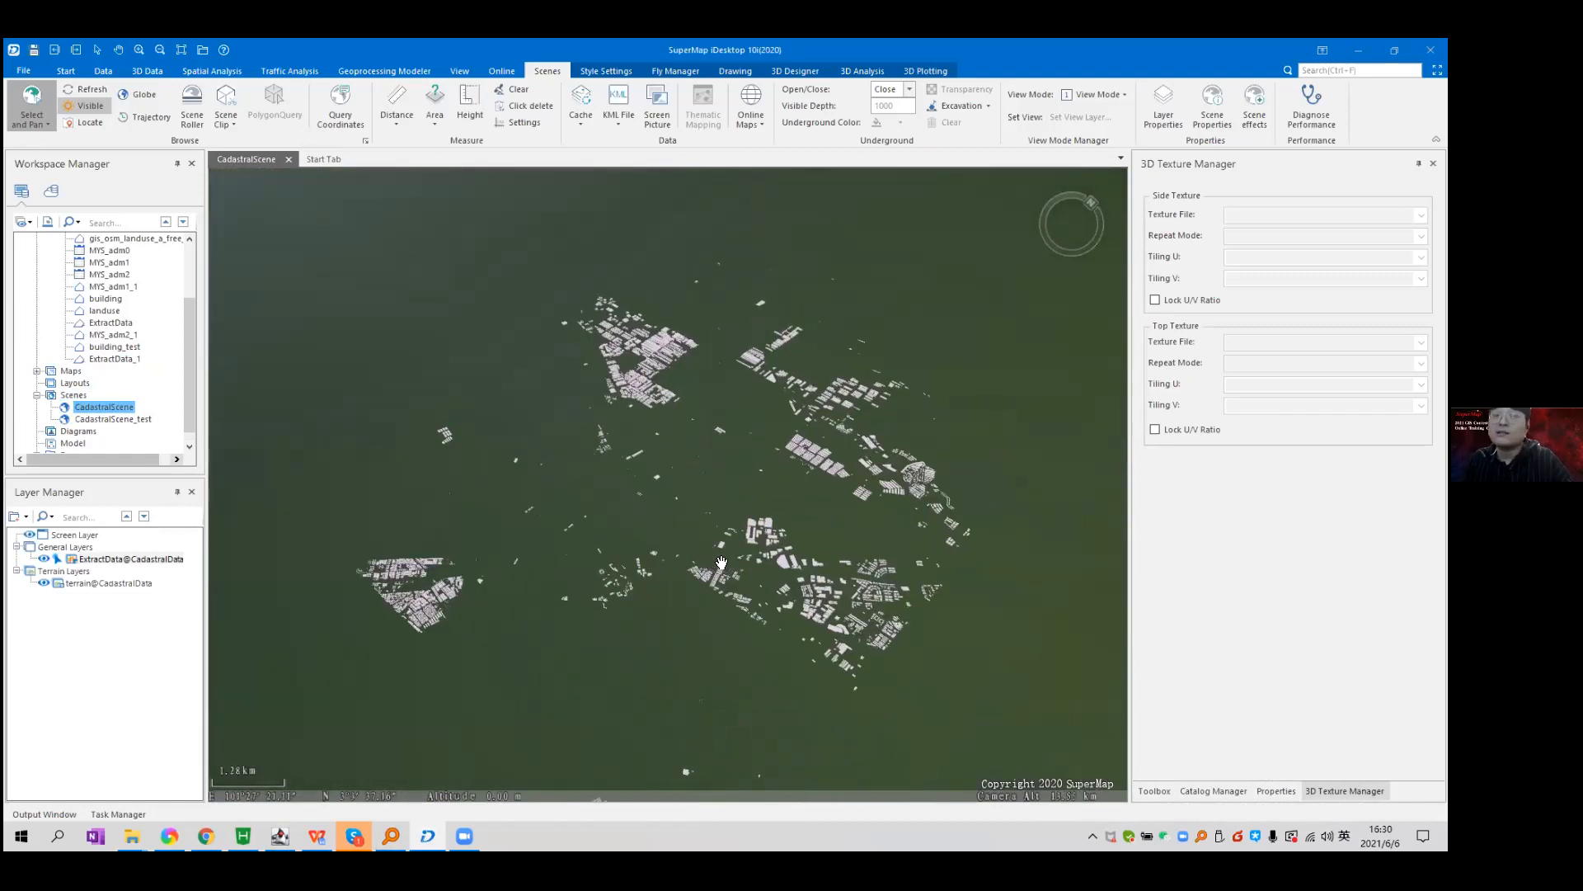
scroll(721, 561, up, 3)
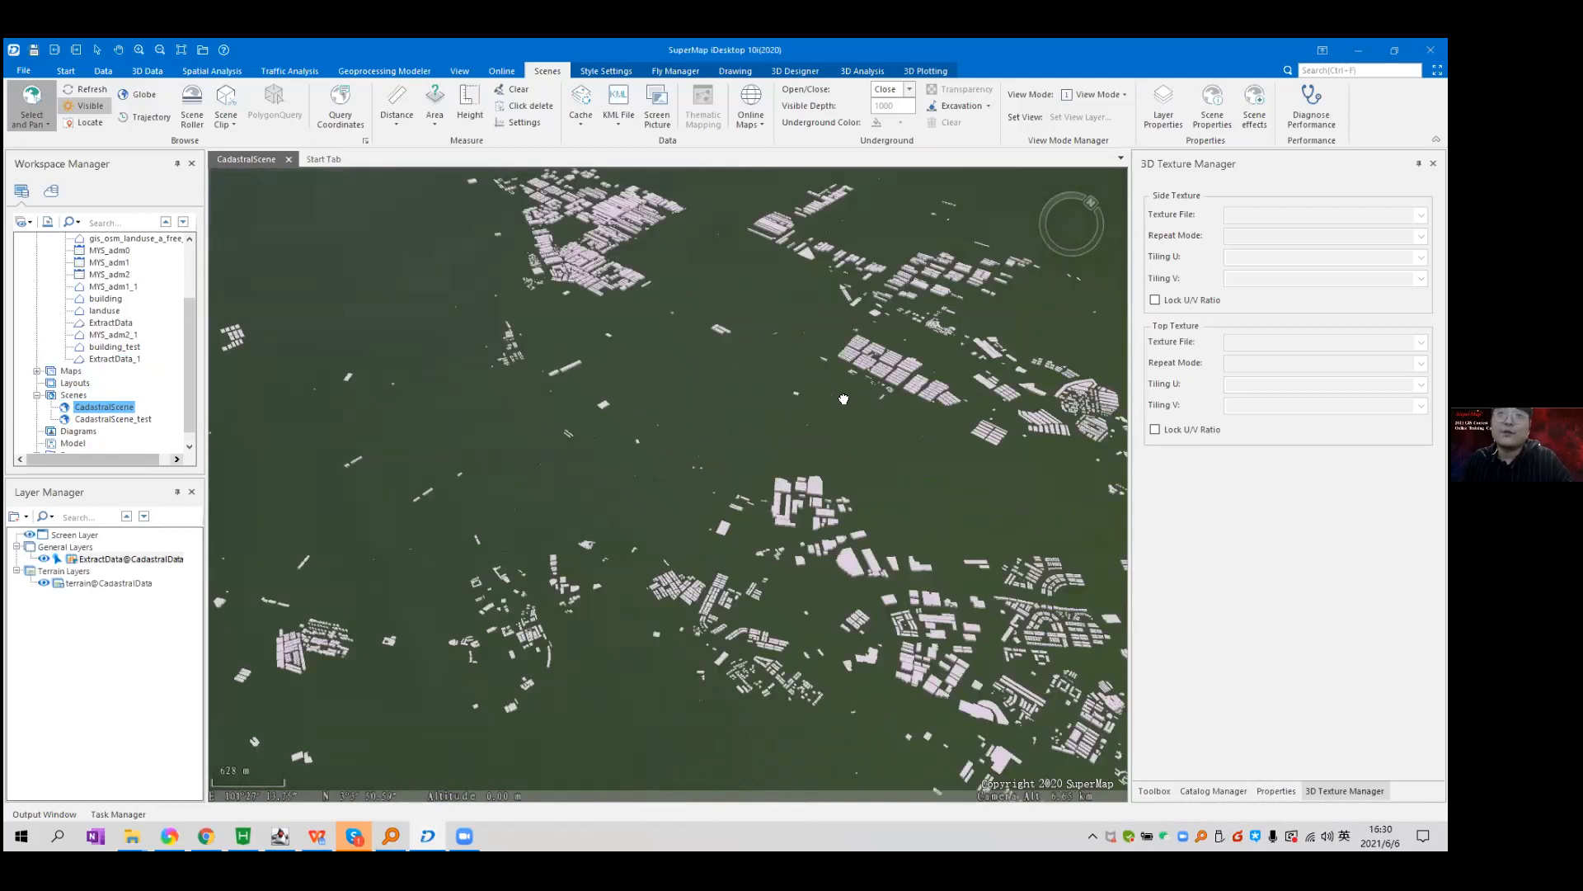
scroll(489, 637, down, 2)
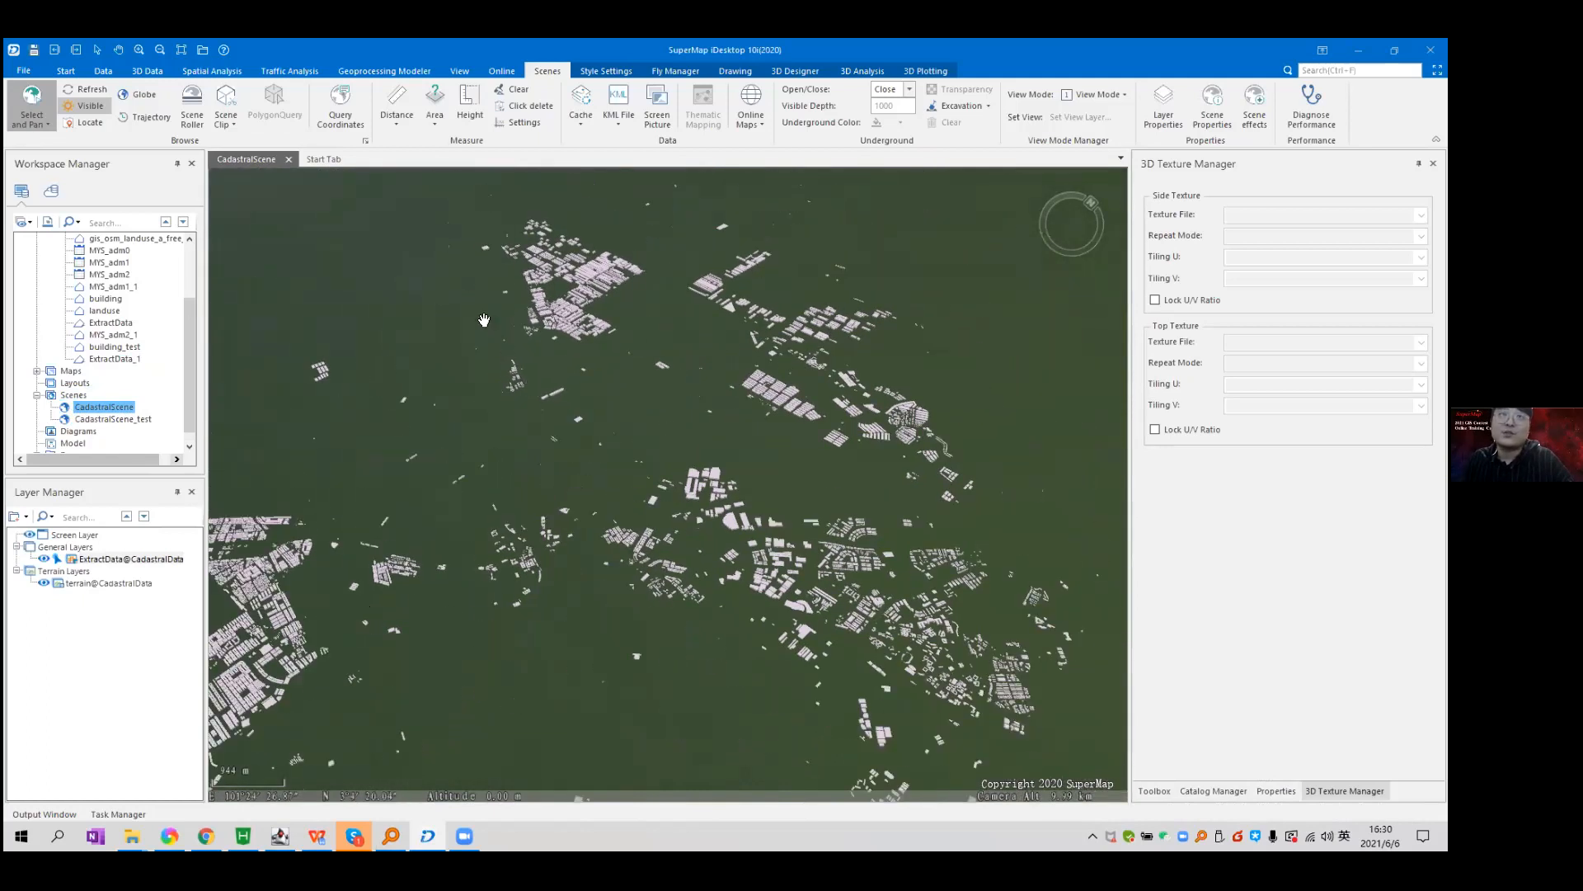
scroll(873, 581, up, 6)
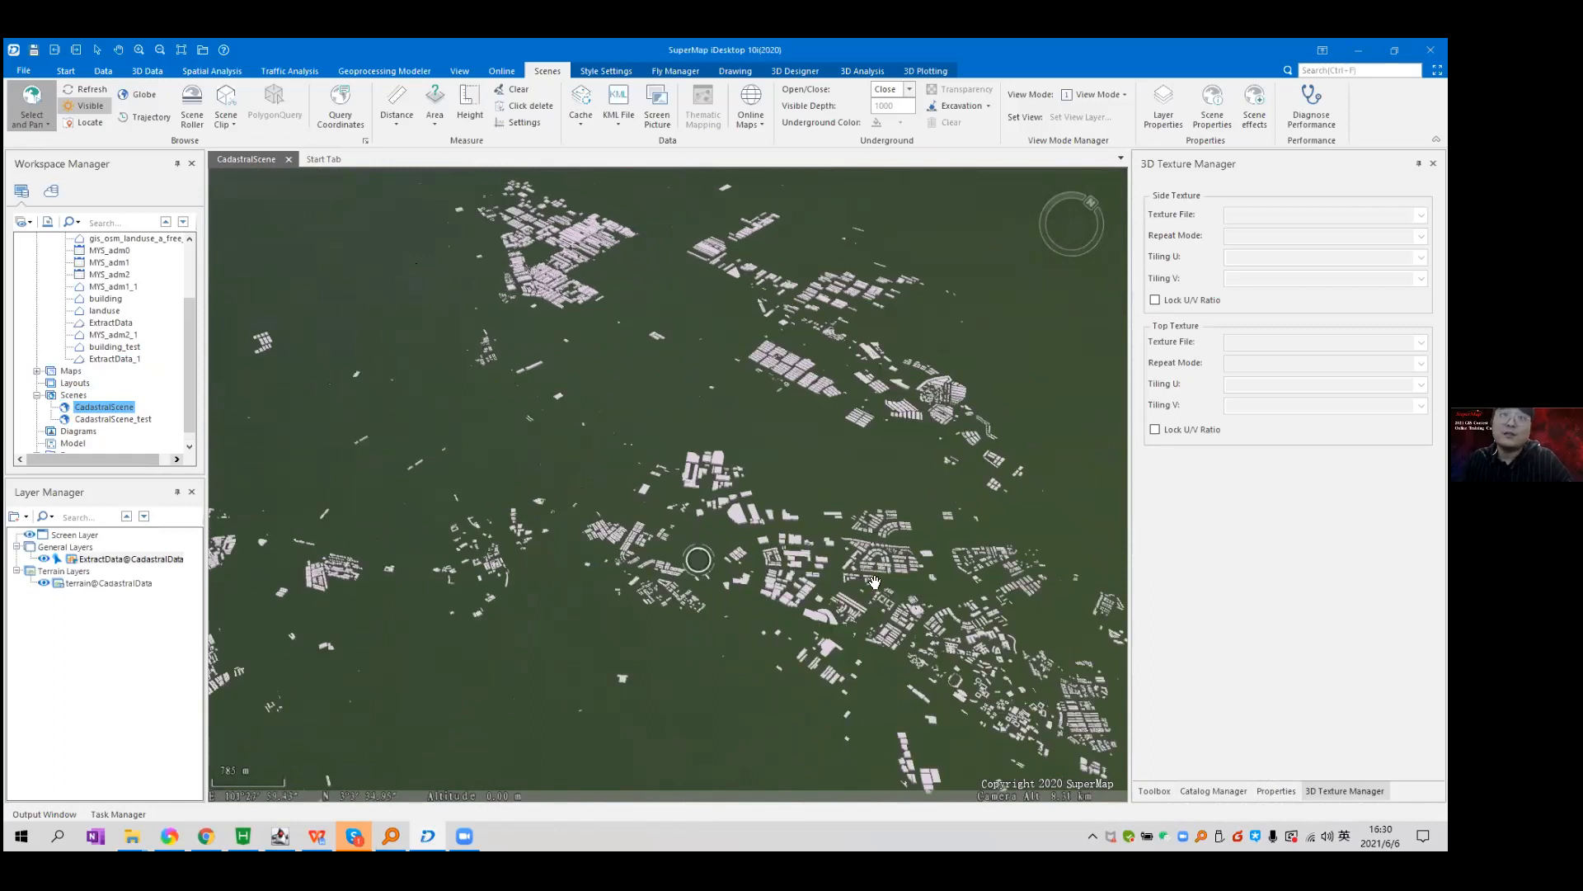
scroll(597, 434, up, 8)
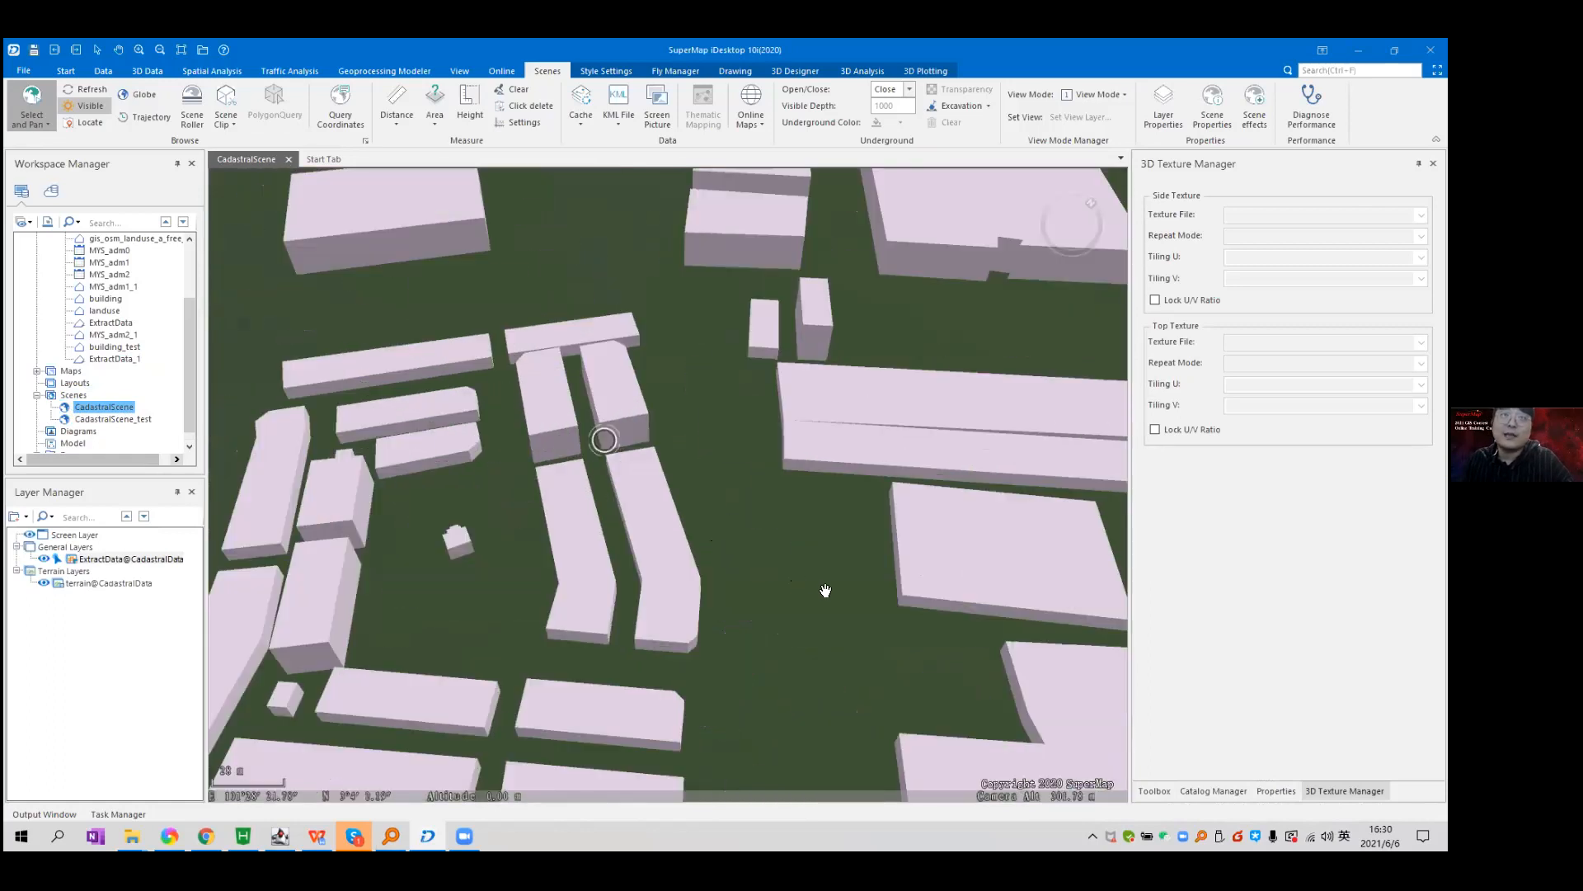
drag(905, 398, 649, 397)
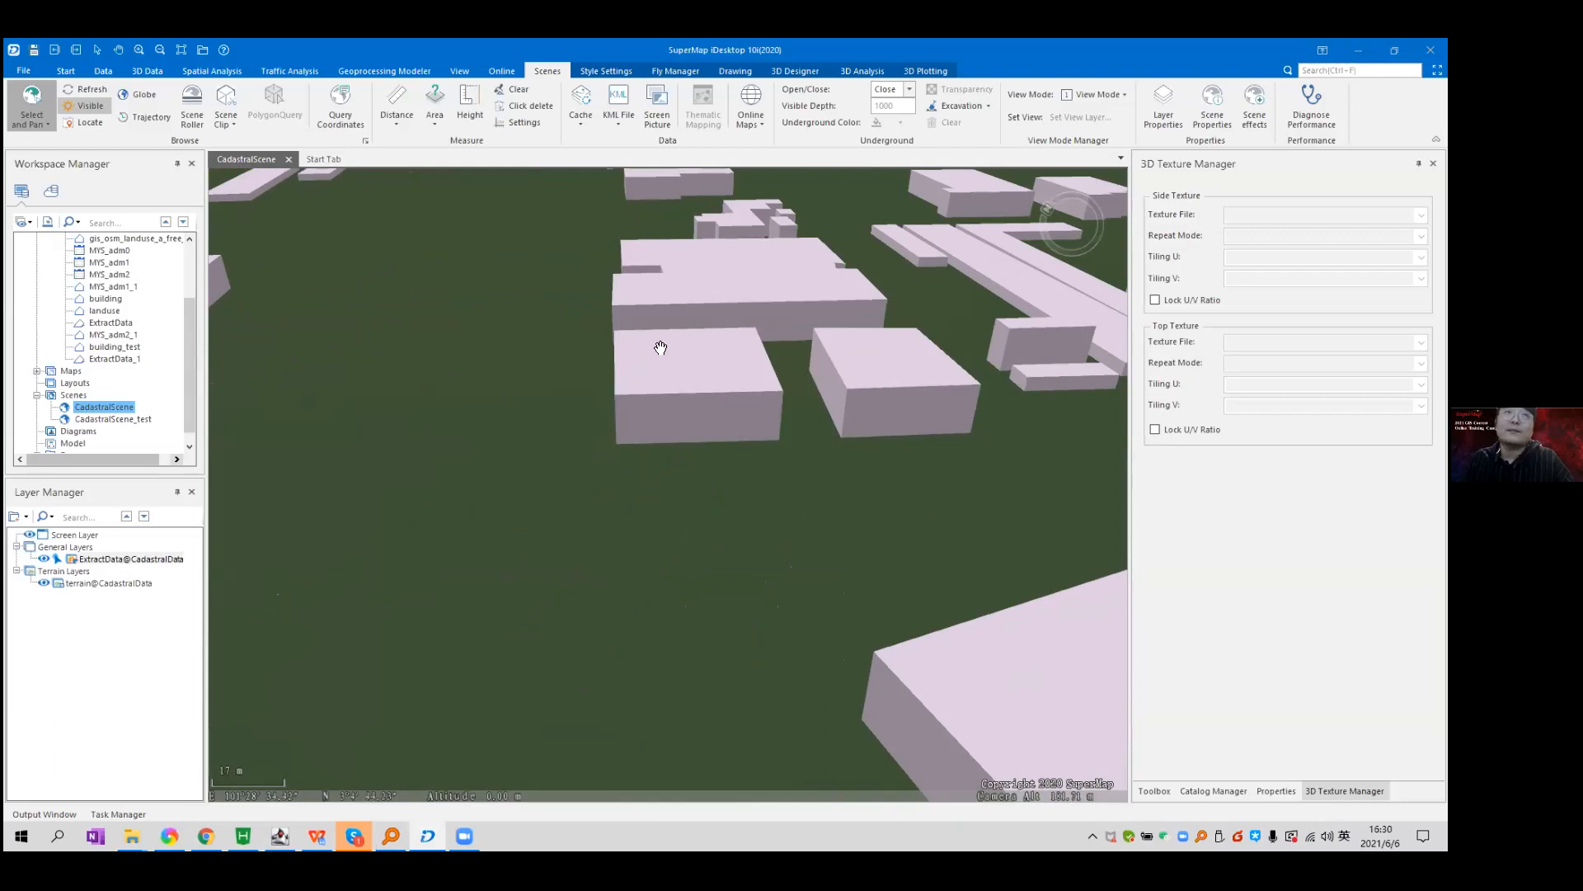
scroll(703, 381, down, 10)
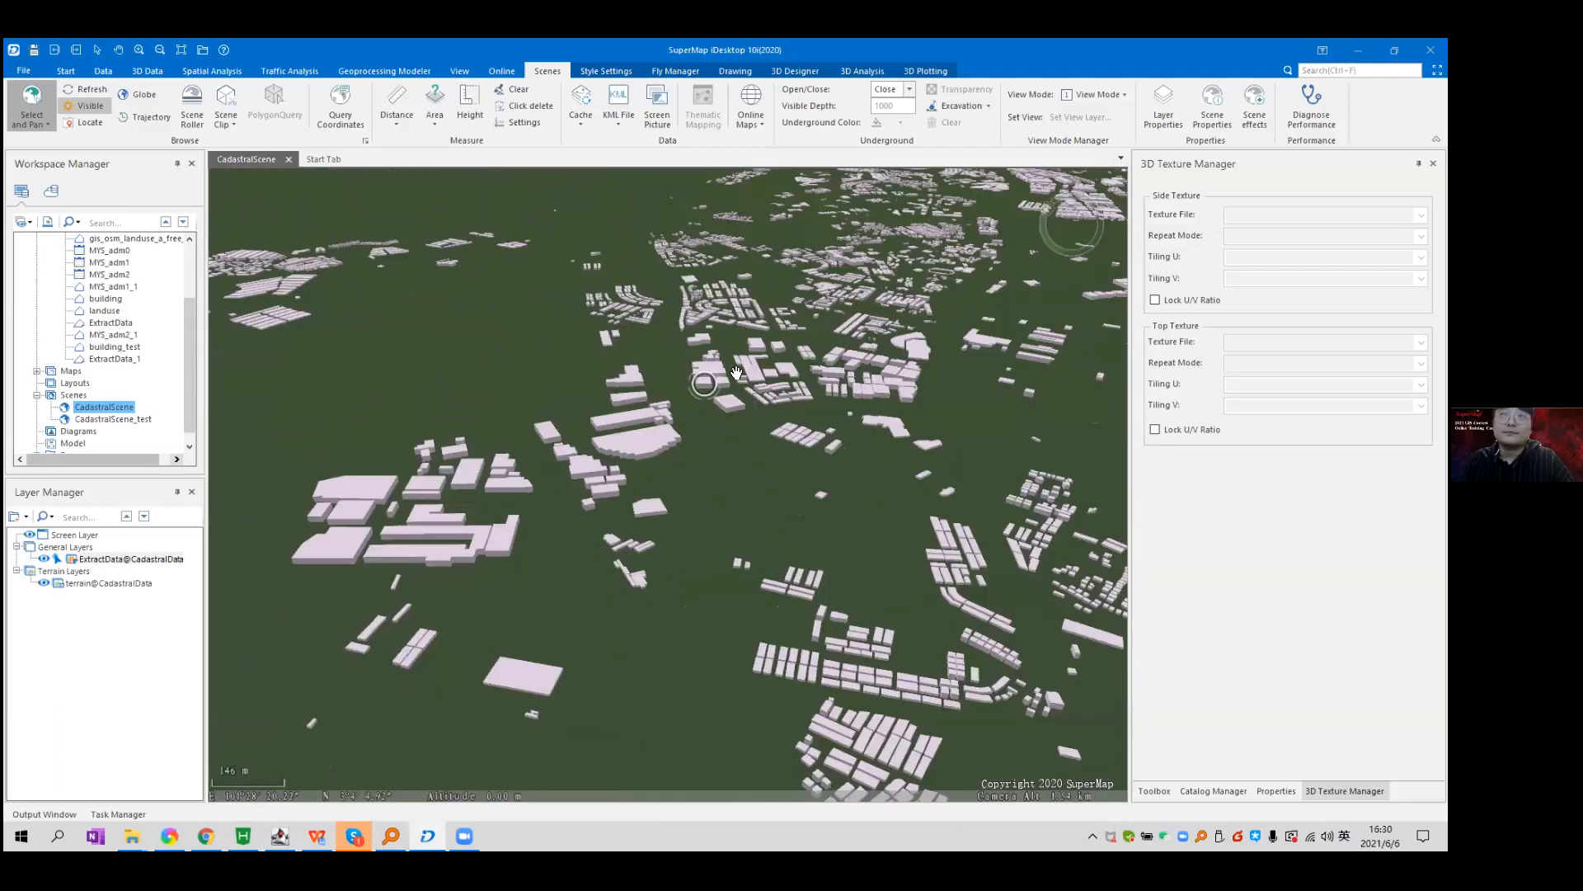
scroll(736, 373, down, 3)
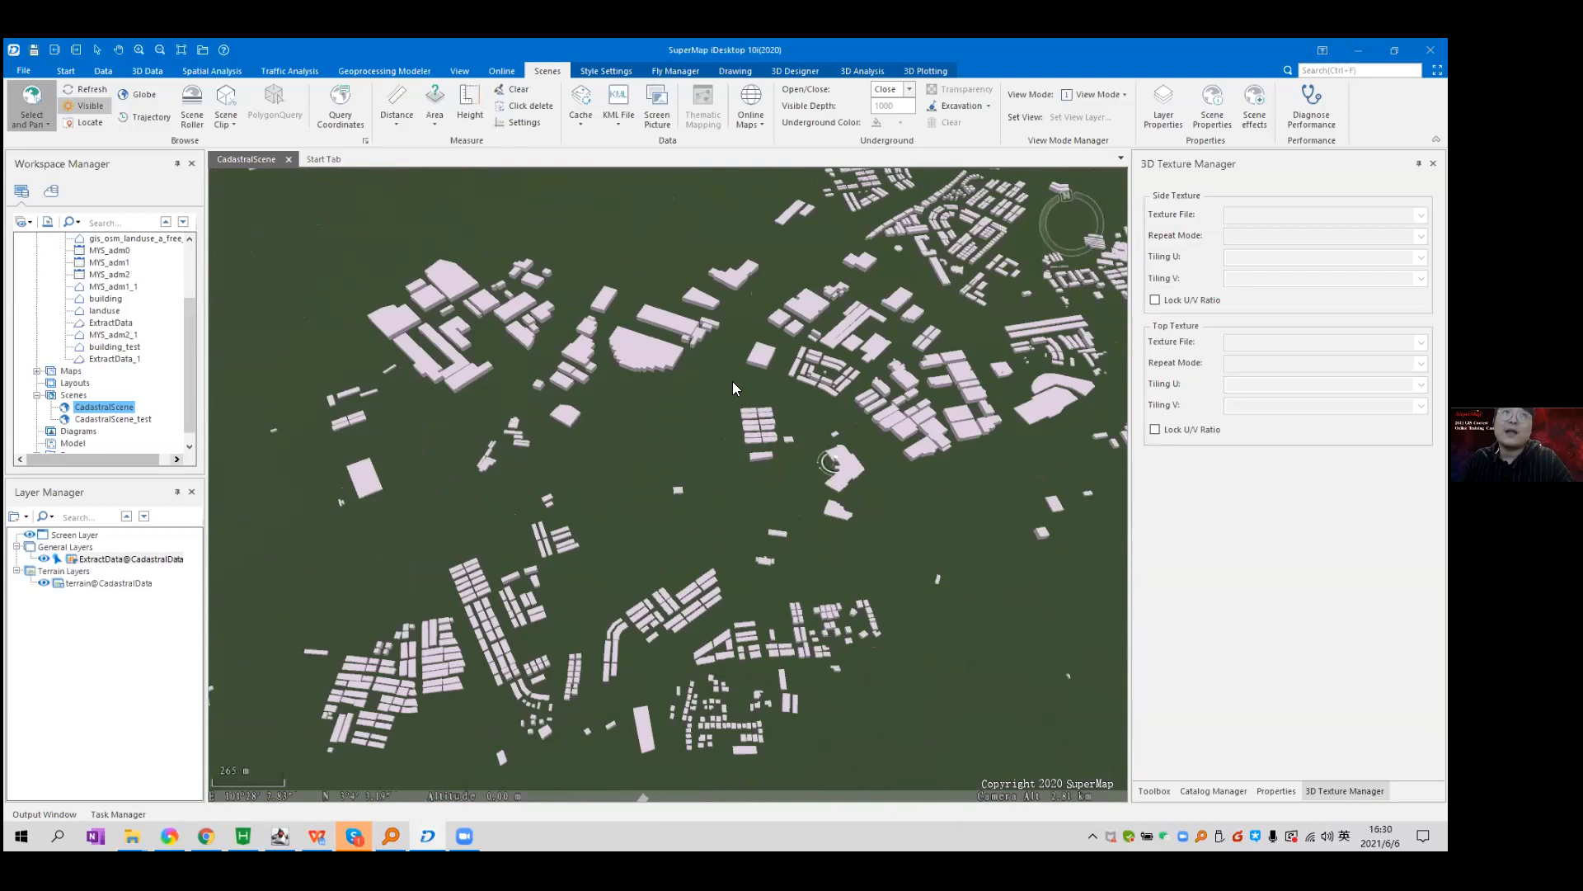
click(289, 159)
click(757, 478)
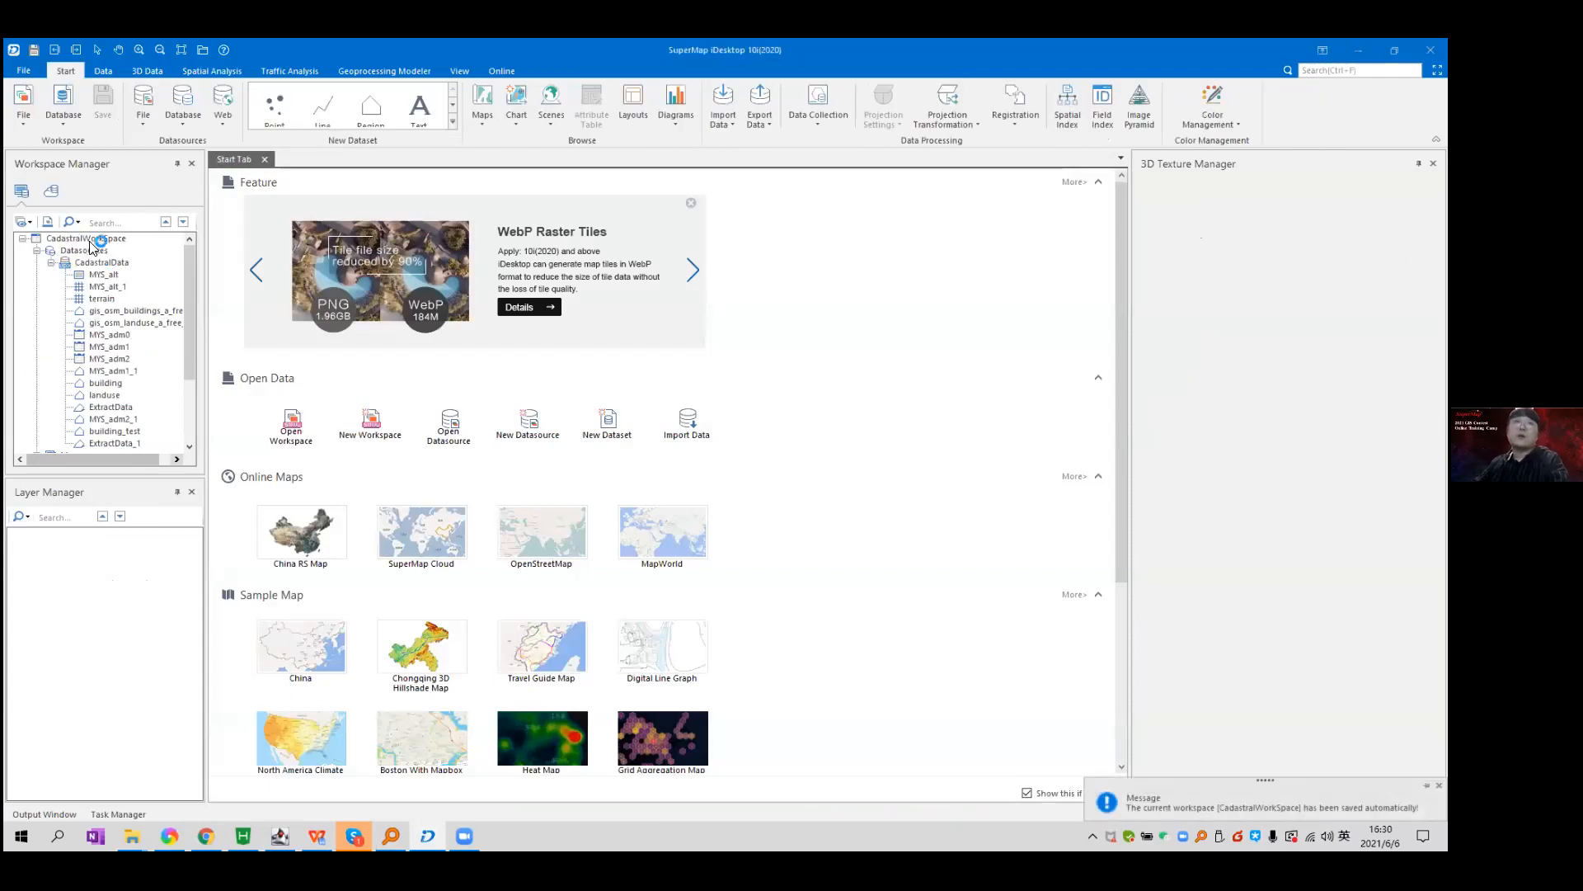
Select CadastralWorkspace in the workspace tree and dismiss its context menu unused.
click(91, 240)
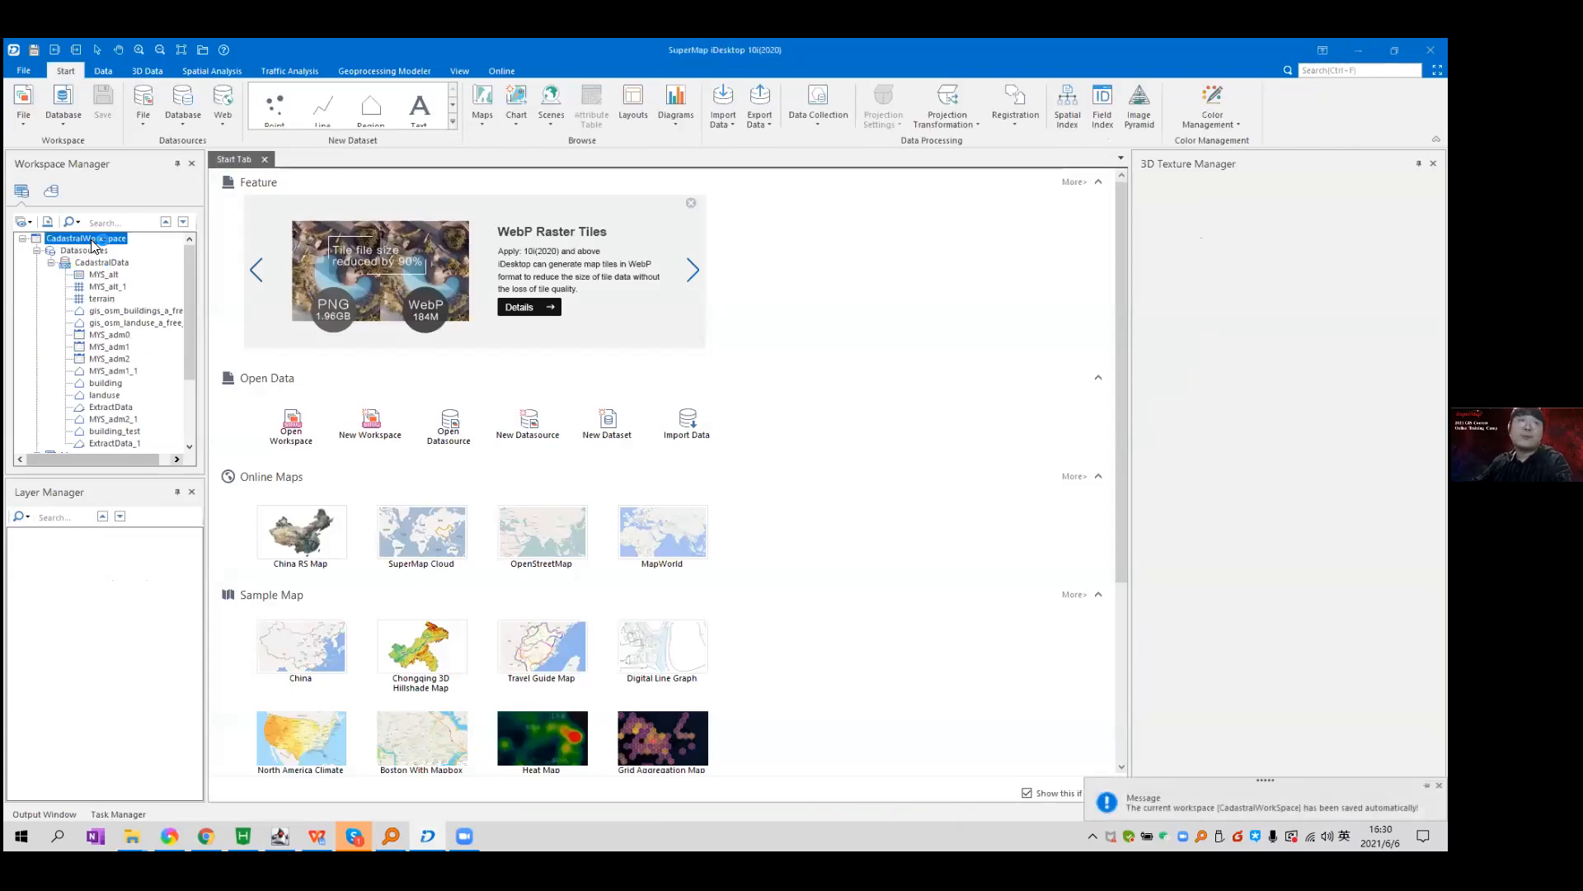
right_click(93, 245)
click(149, 580)
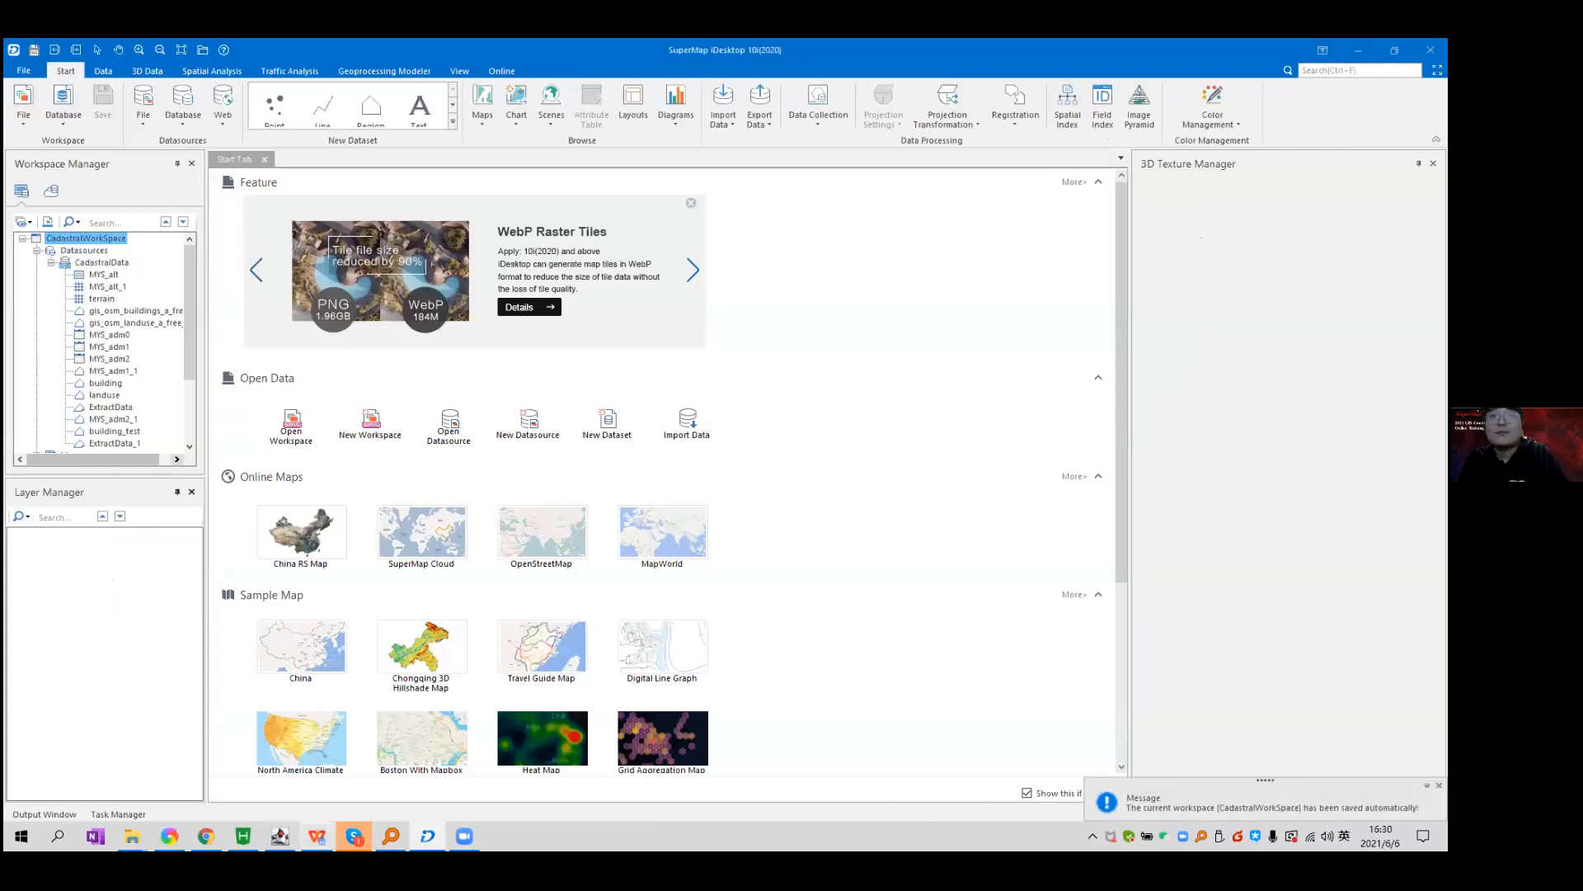
Check the iServer console is running, then load localhost:8090/iserver in the browser.
mouse_move(279, 835)
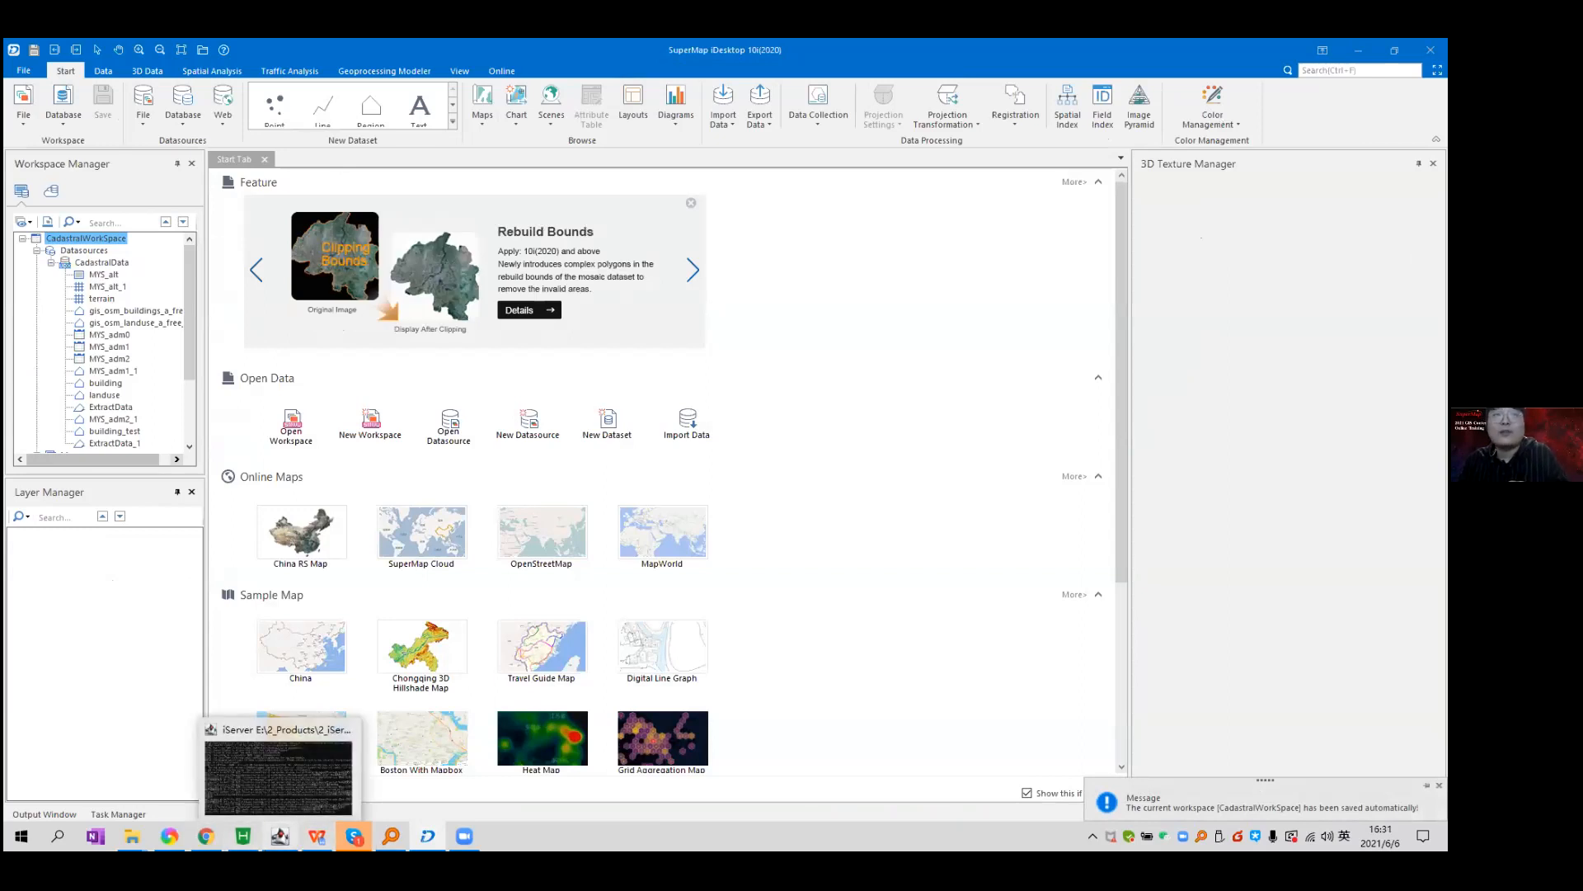
click(157, 693)
click(152, 277)
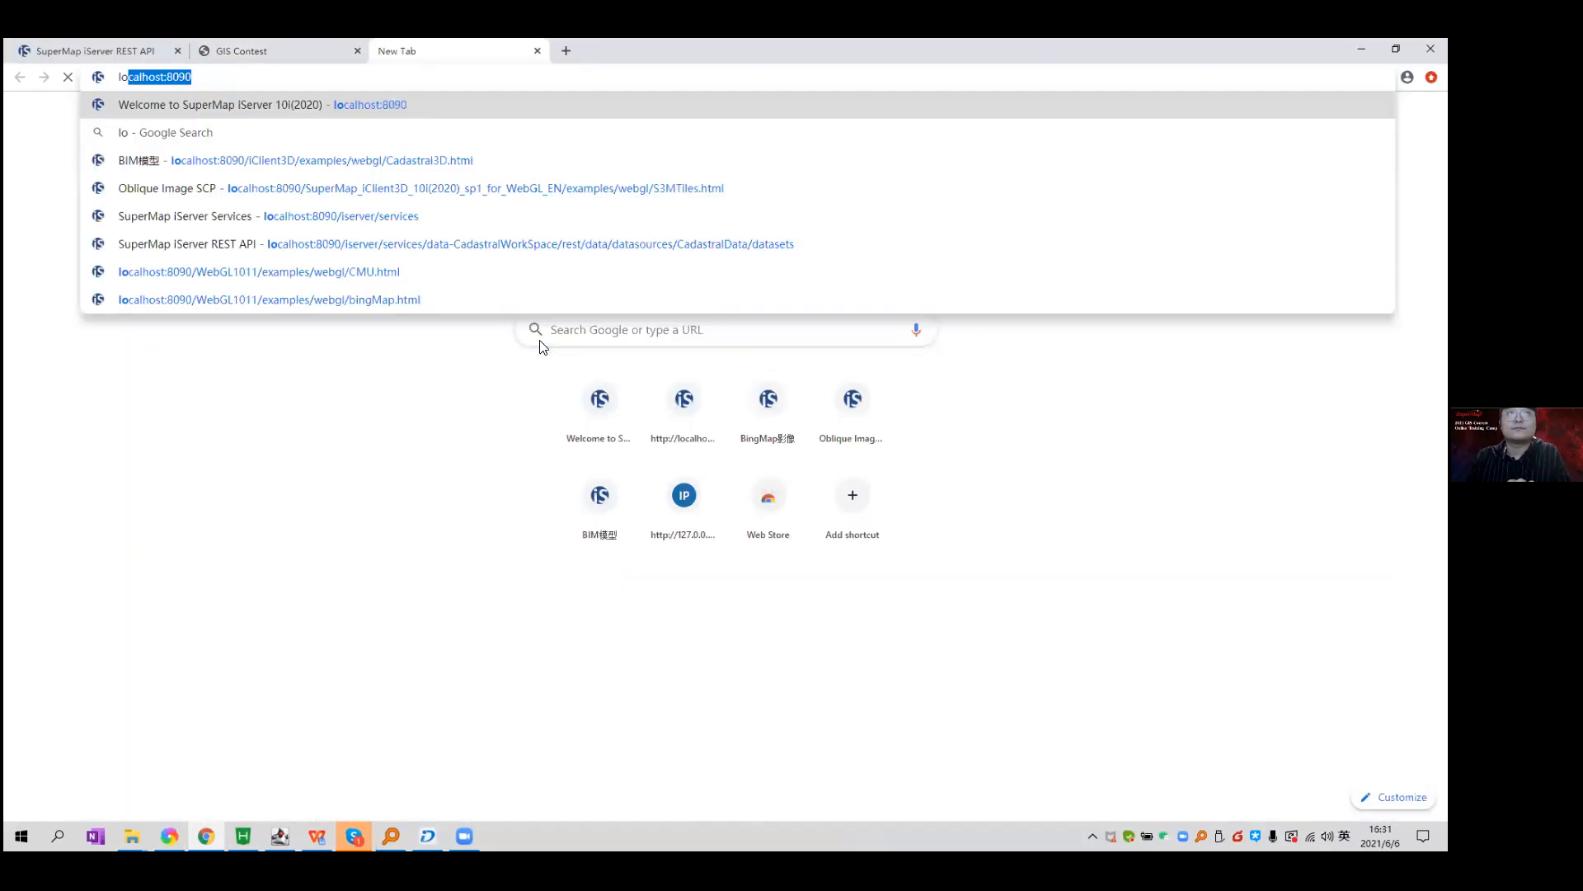
key(Return)
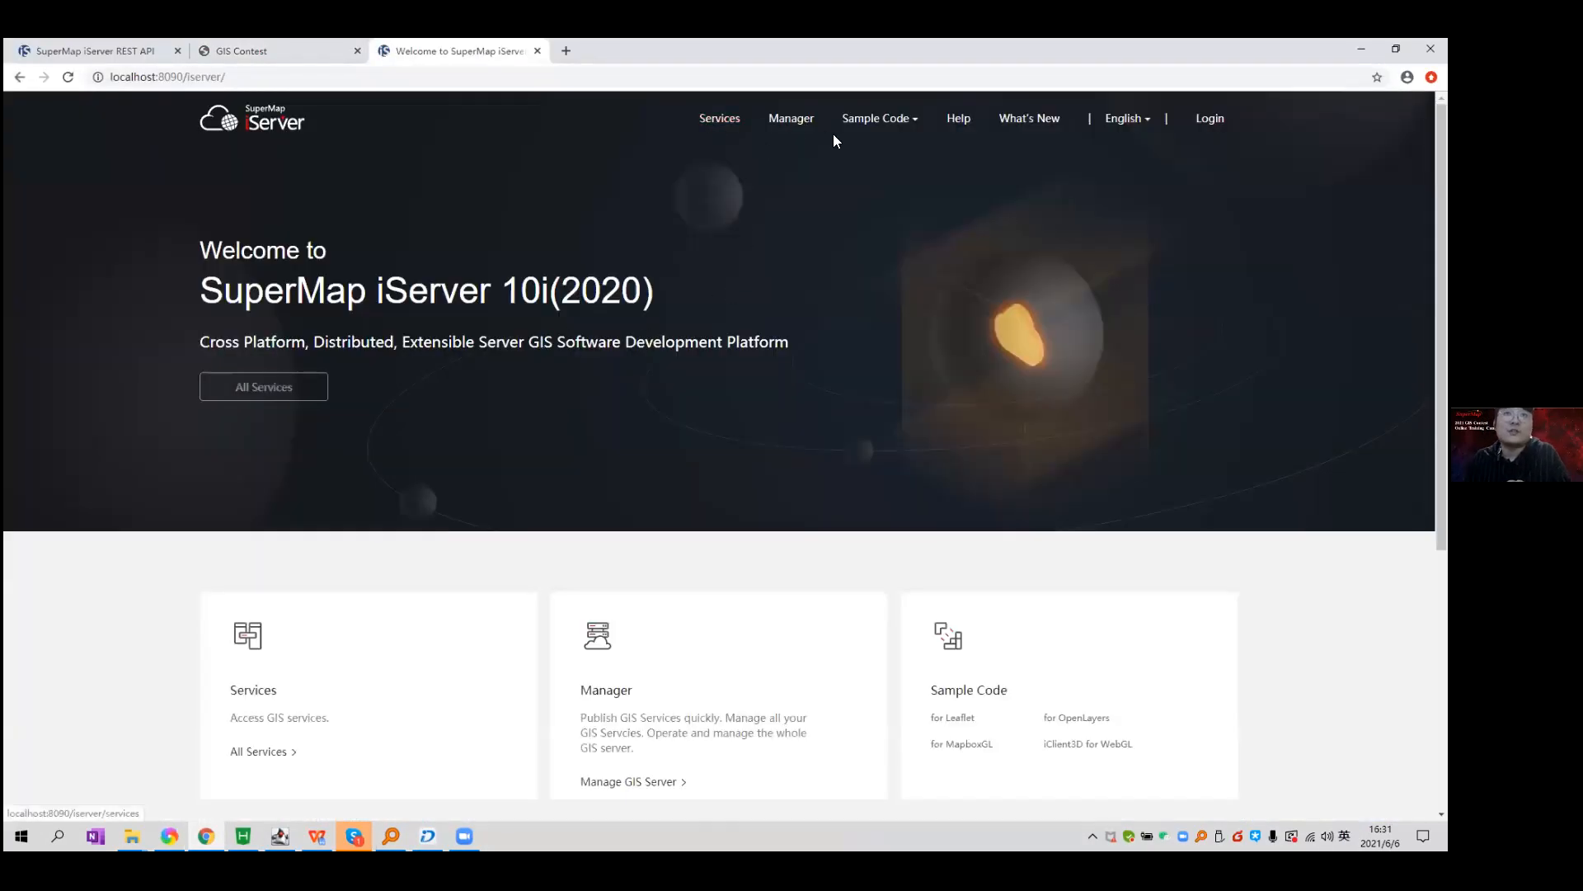
Log in to iServer Manager with the administrator user name and password.
click(791, 118)
click(581, 476)
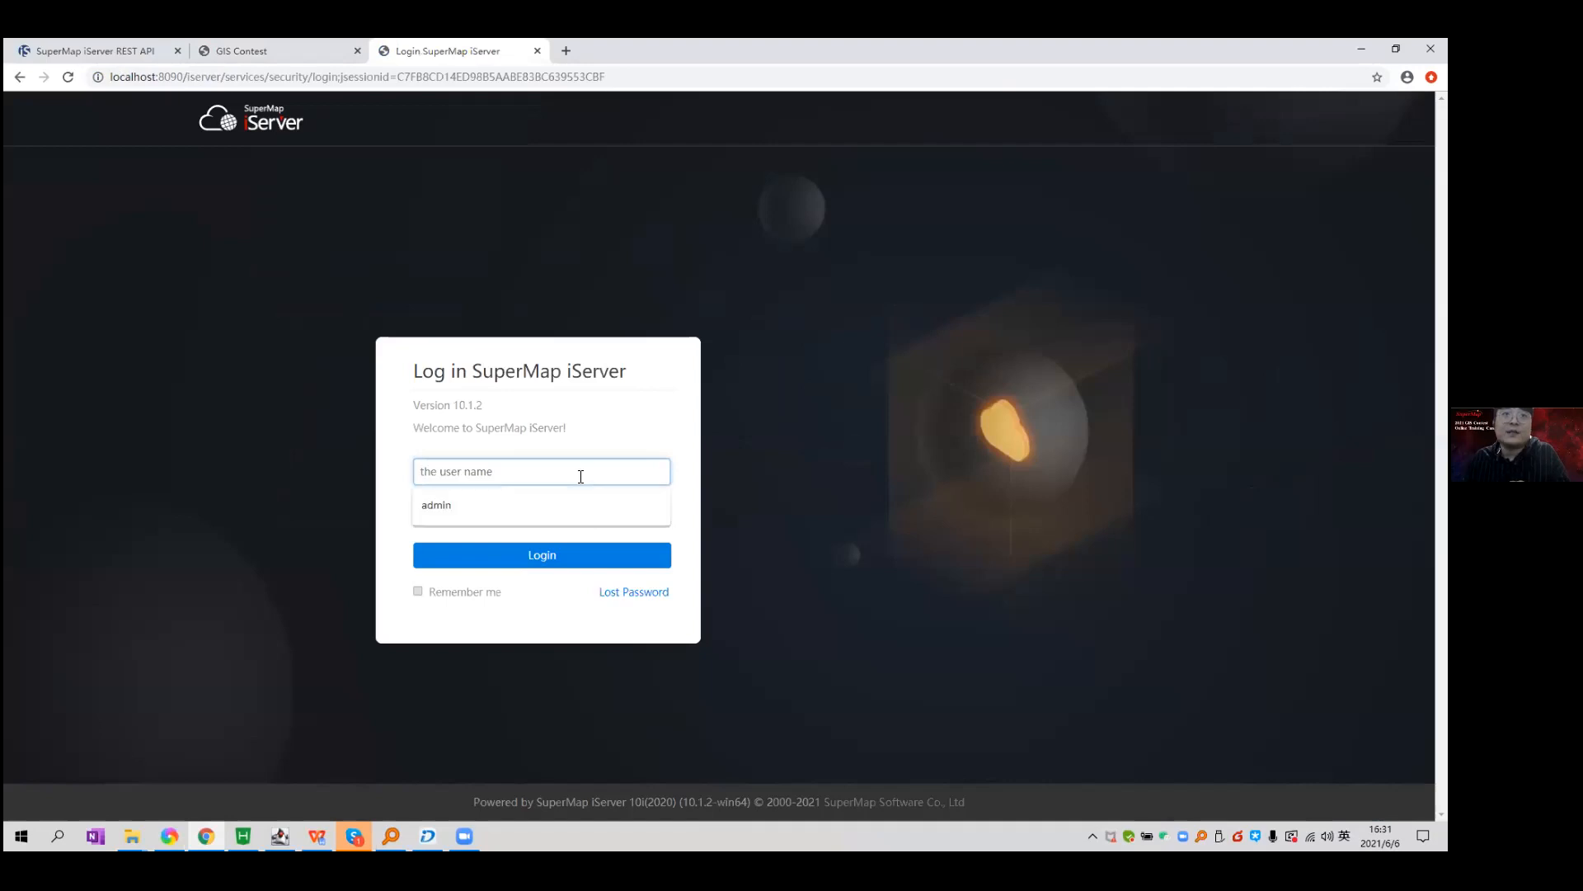
text(admin)
key(Tab)
text(••)
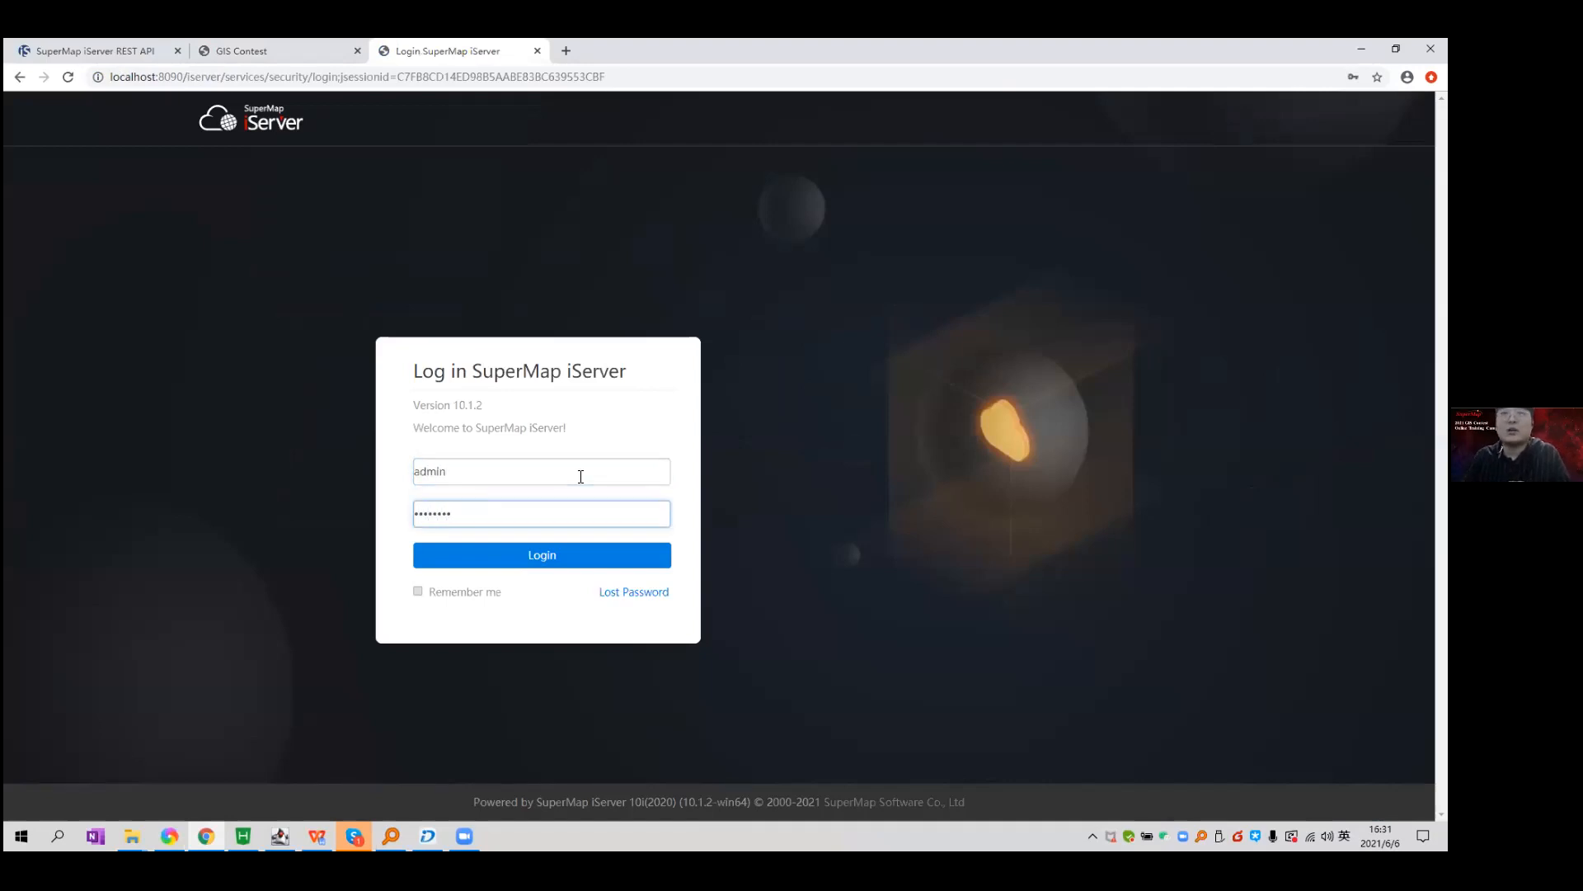
key(Return)
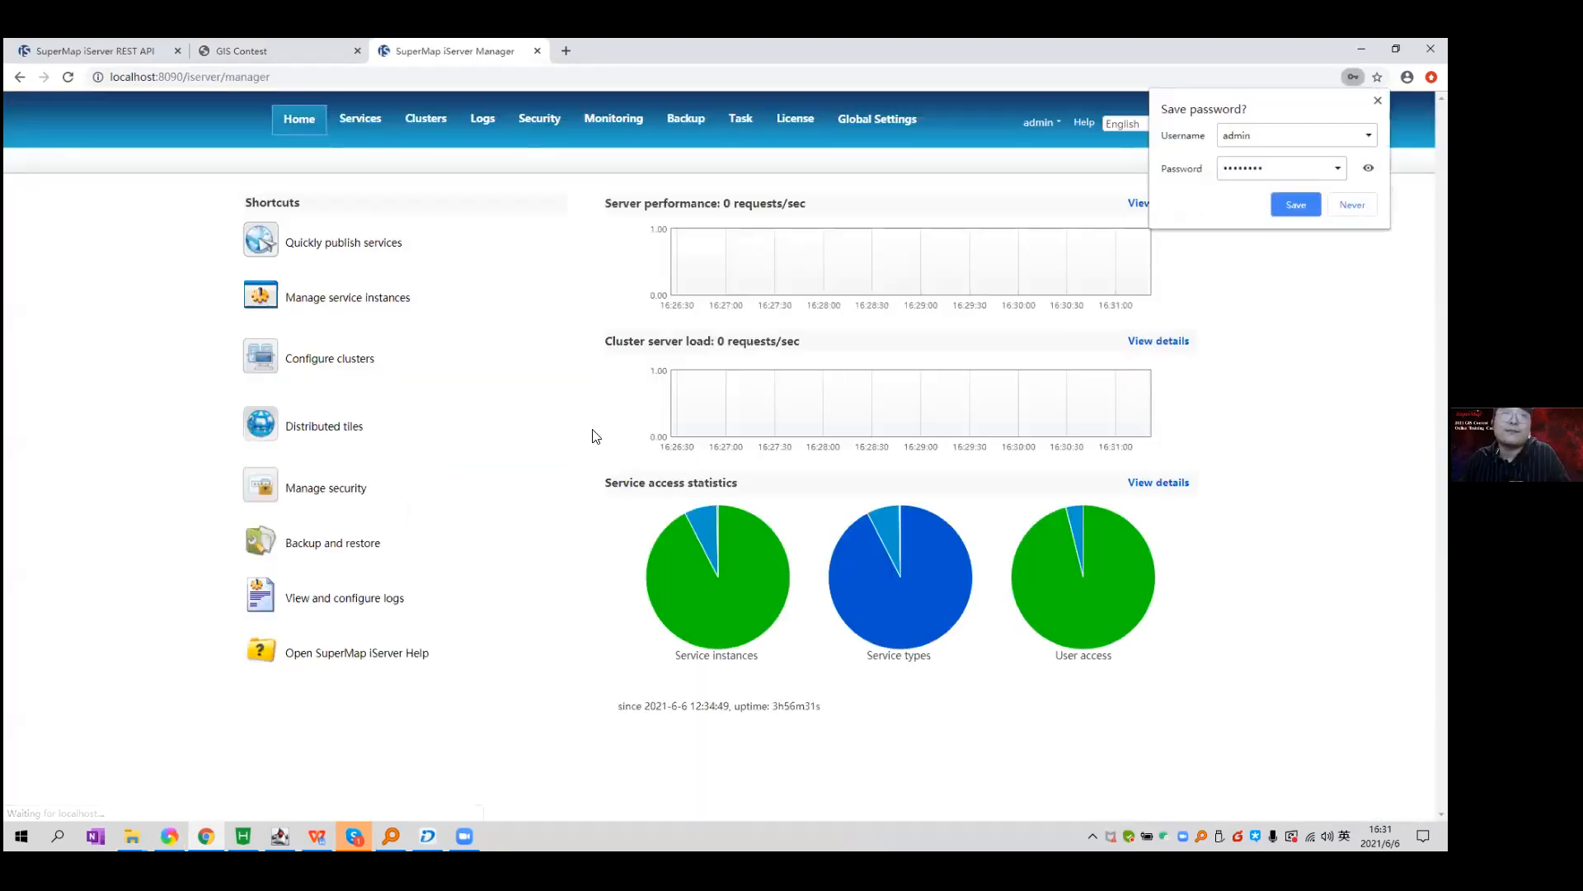
Open Services > Service Management and expand the 3D Services category.
click(355, 123)
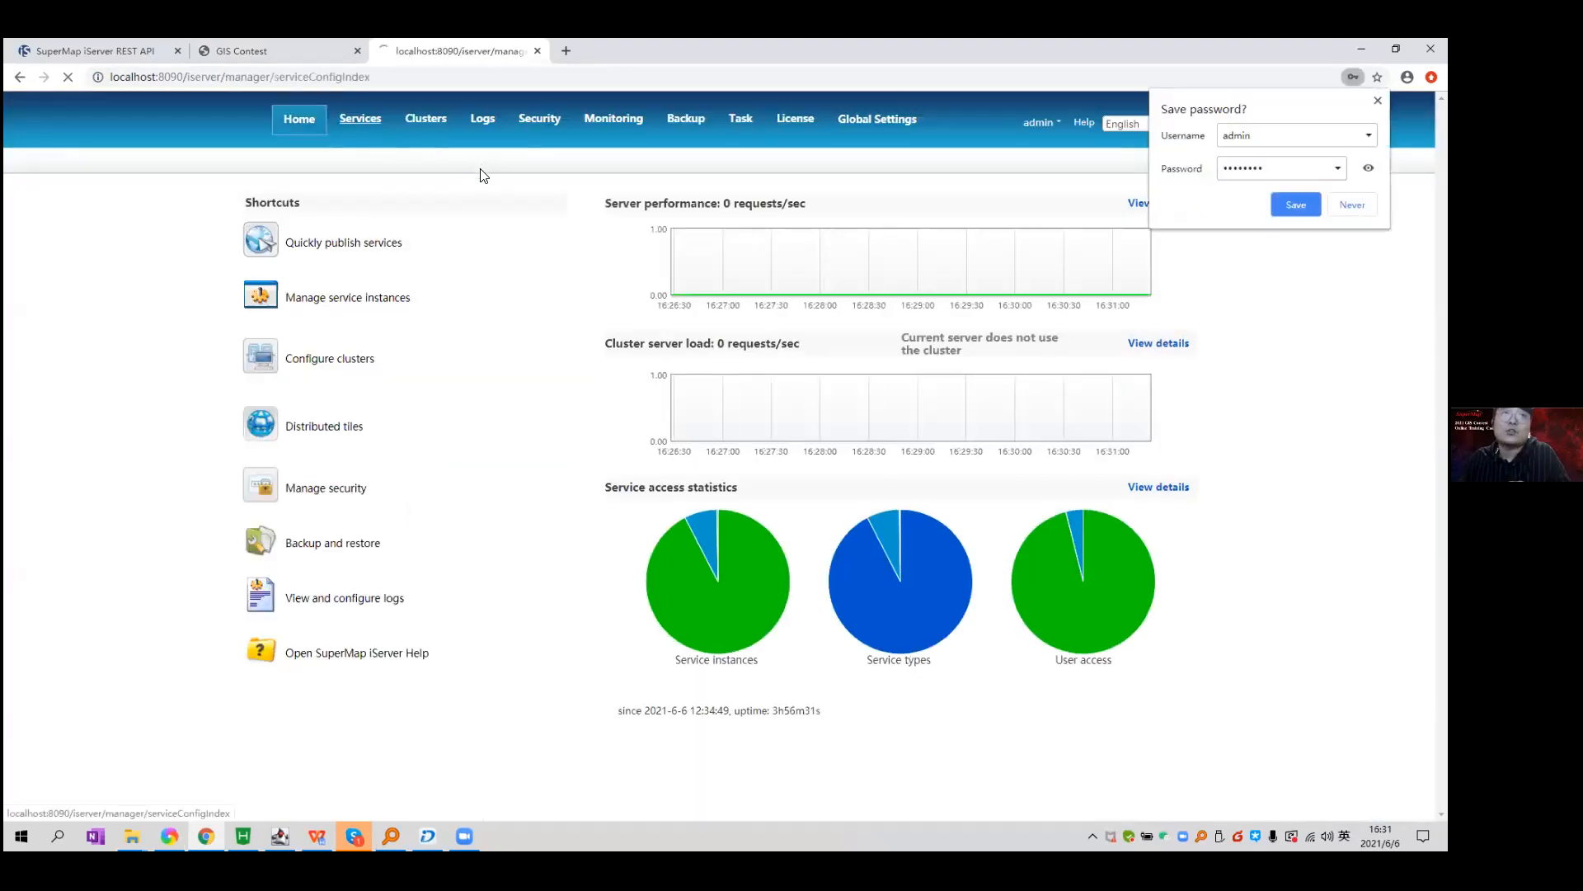
click(392, 206)
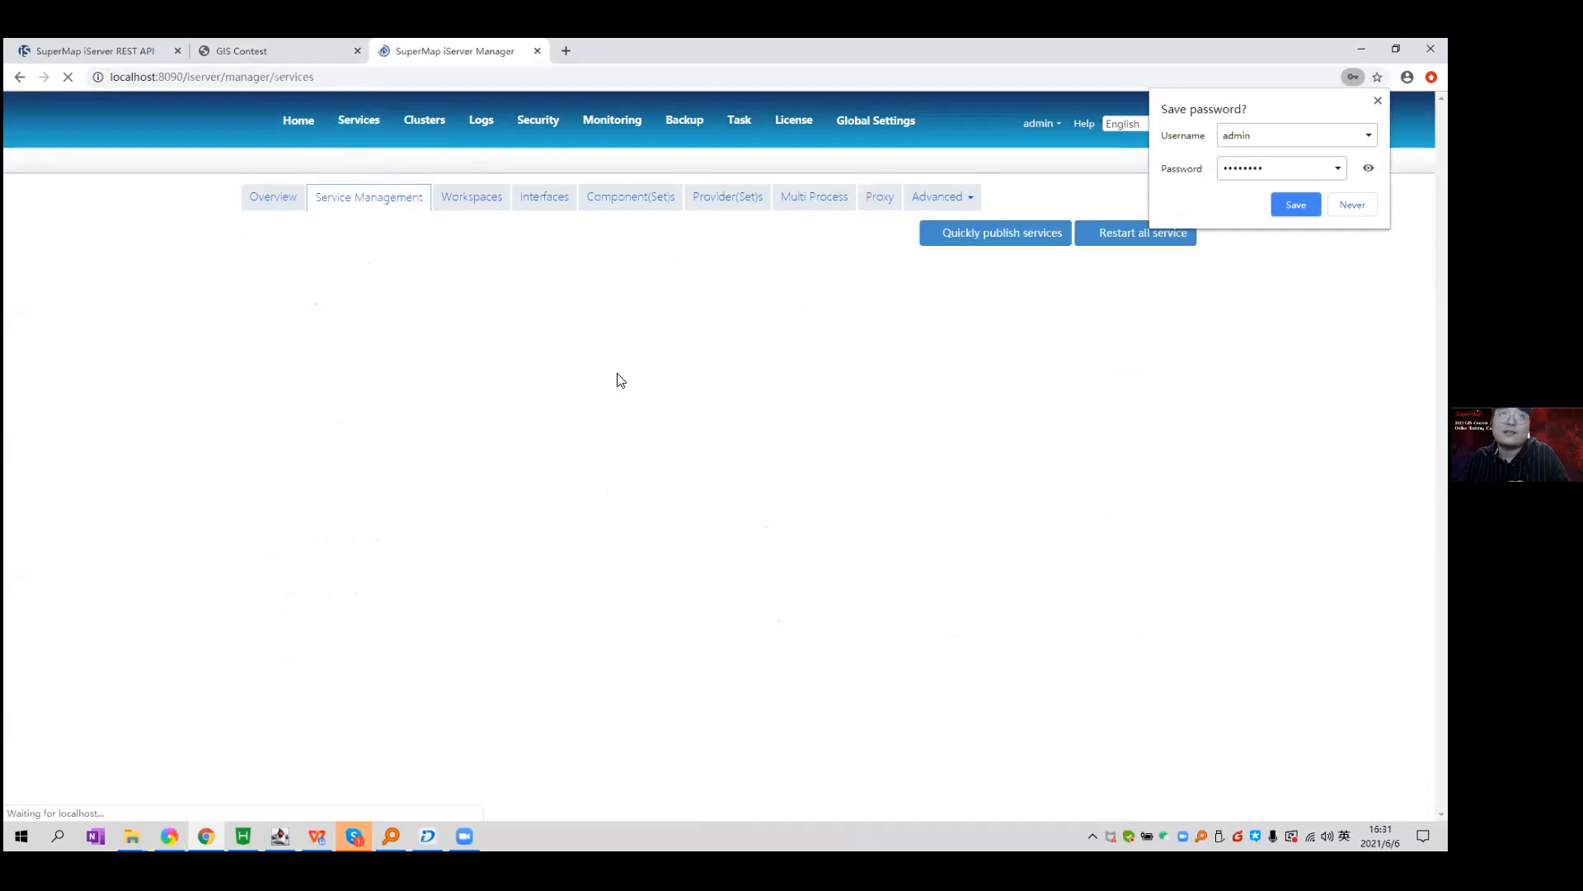
scroll(481, 488, down, 1)
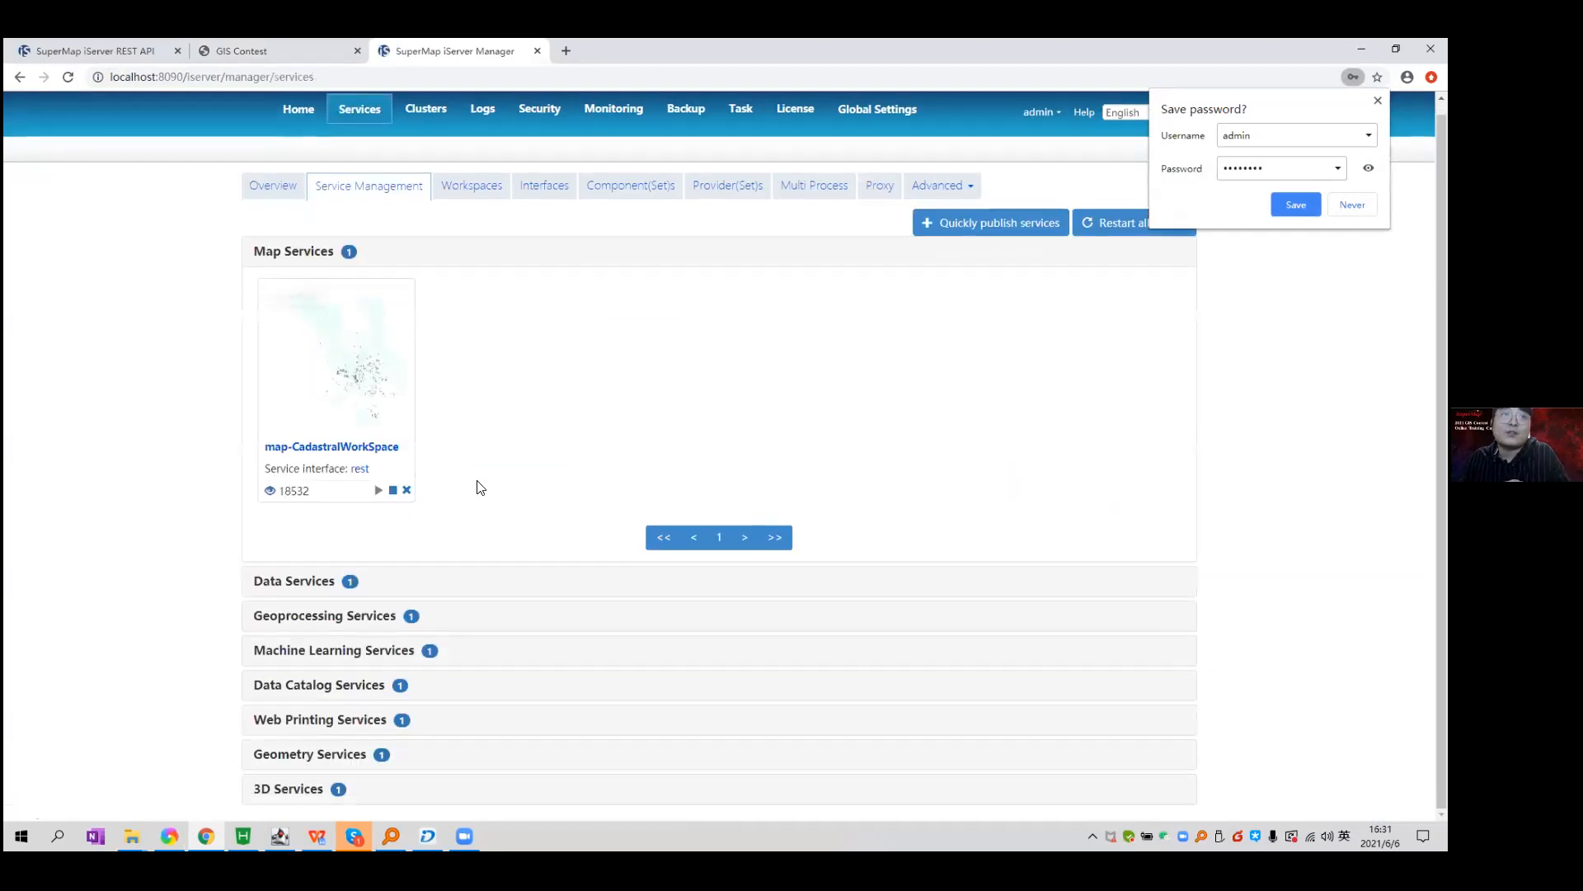
click(313, 790)
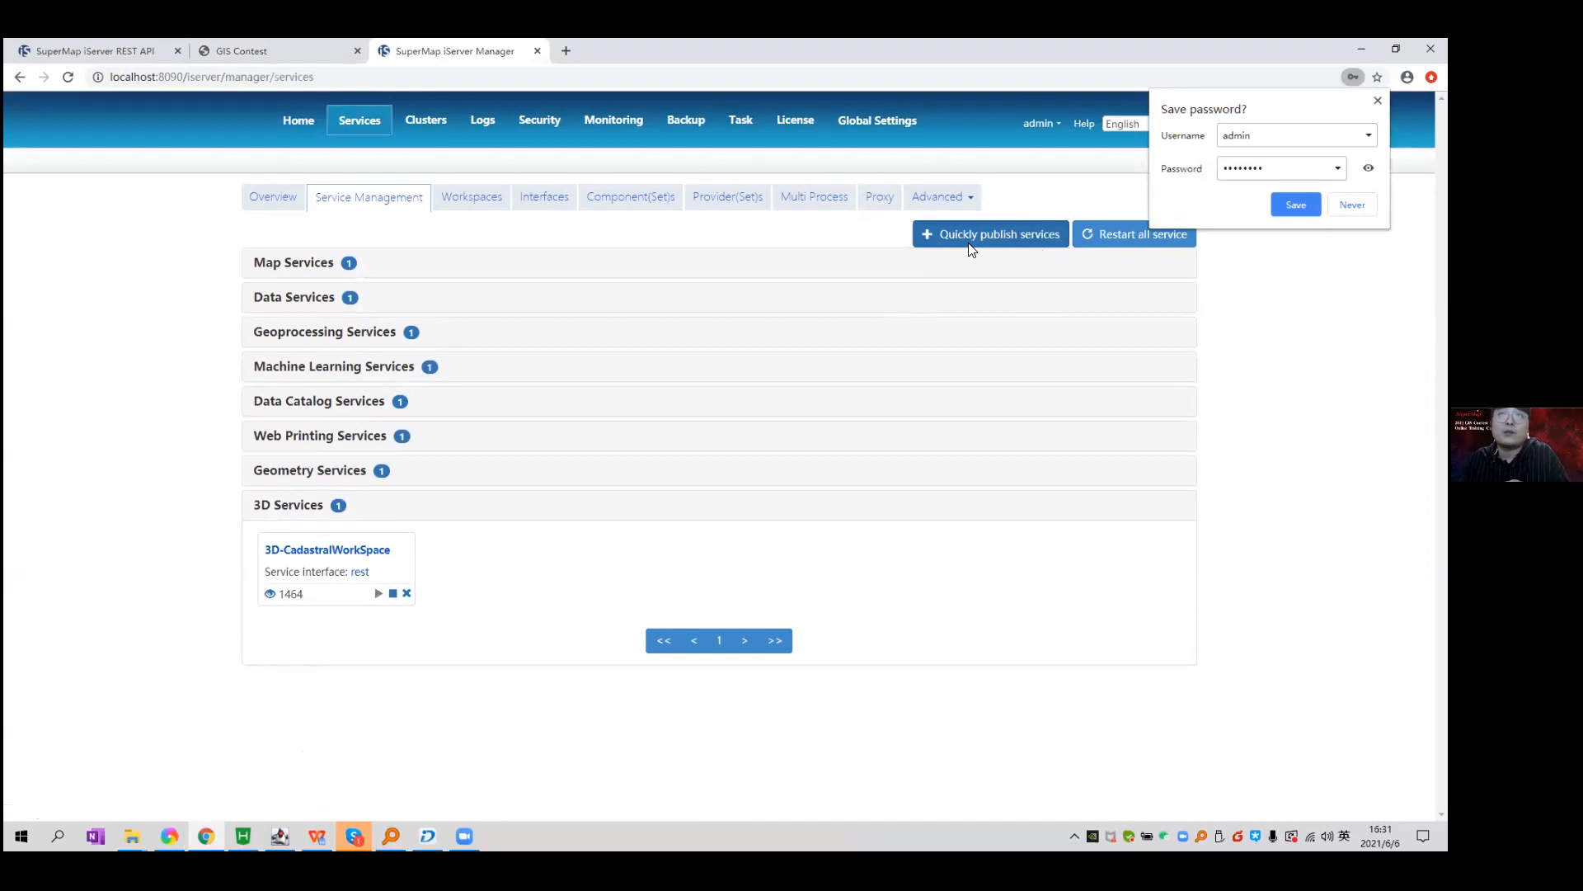
click(971, 240)
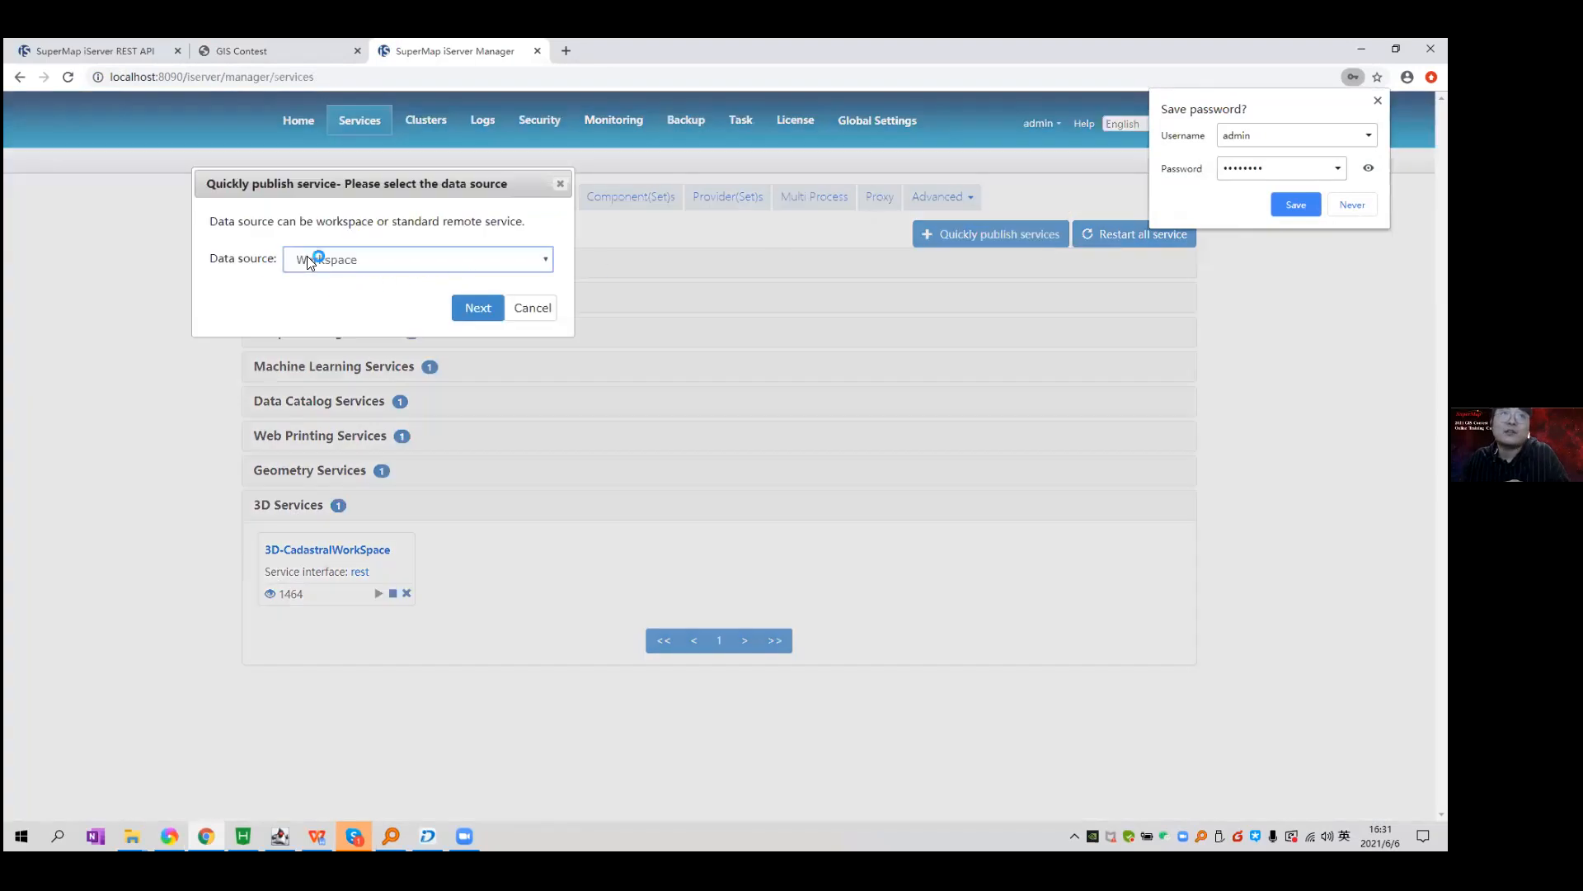
click(478, 307)
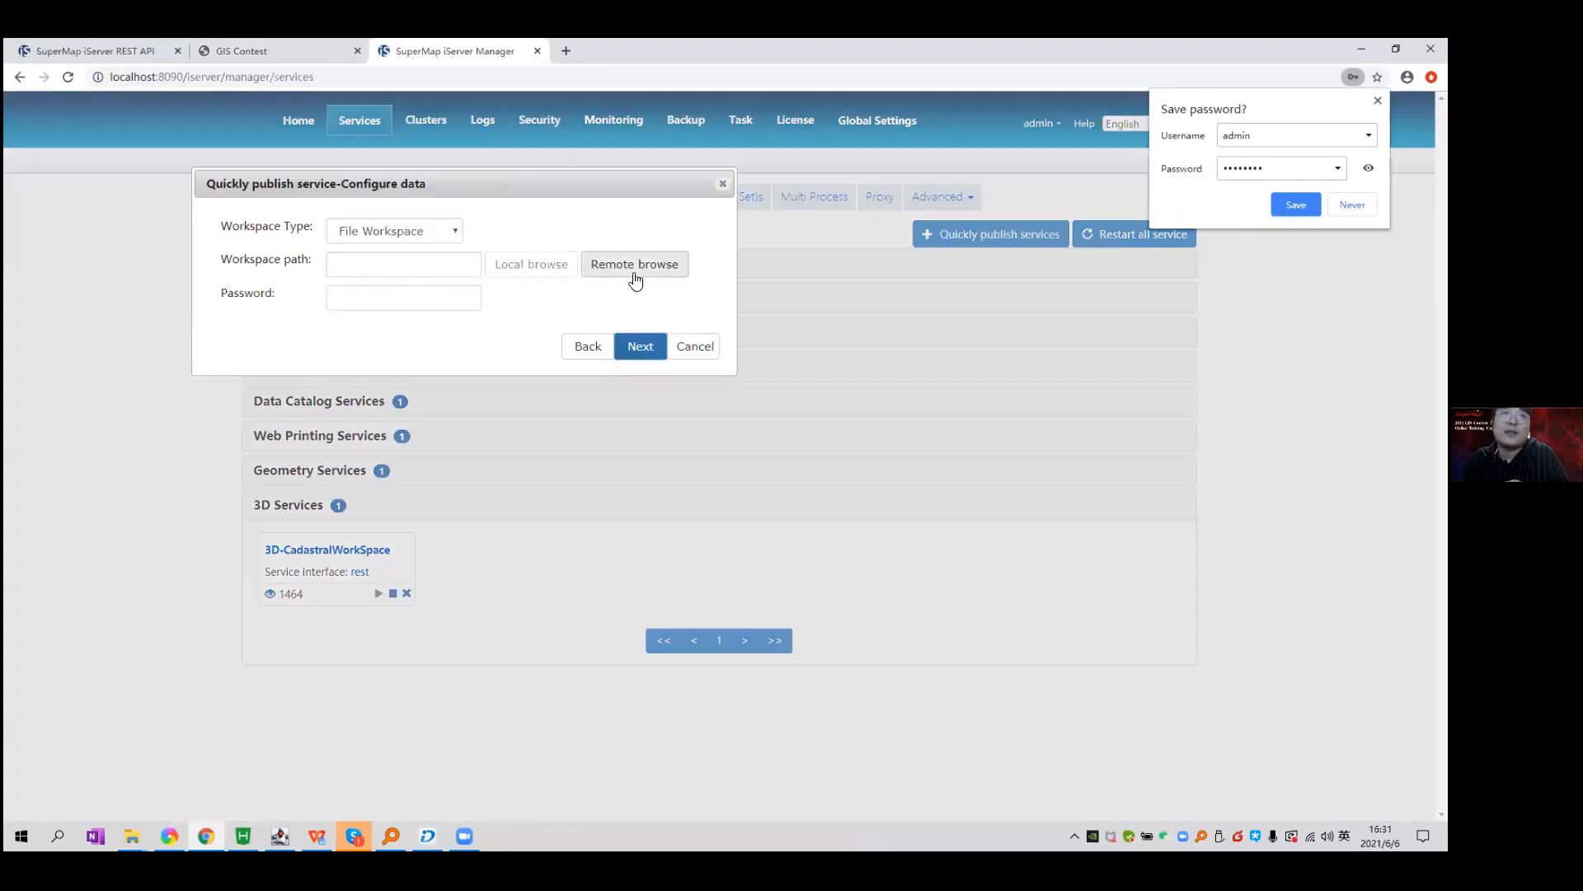
click(635, 265)
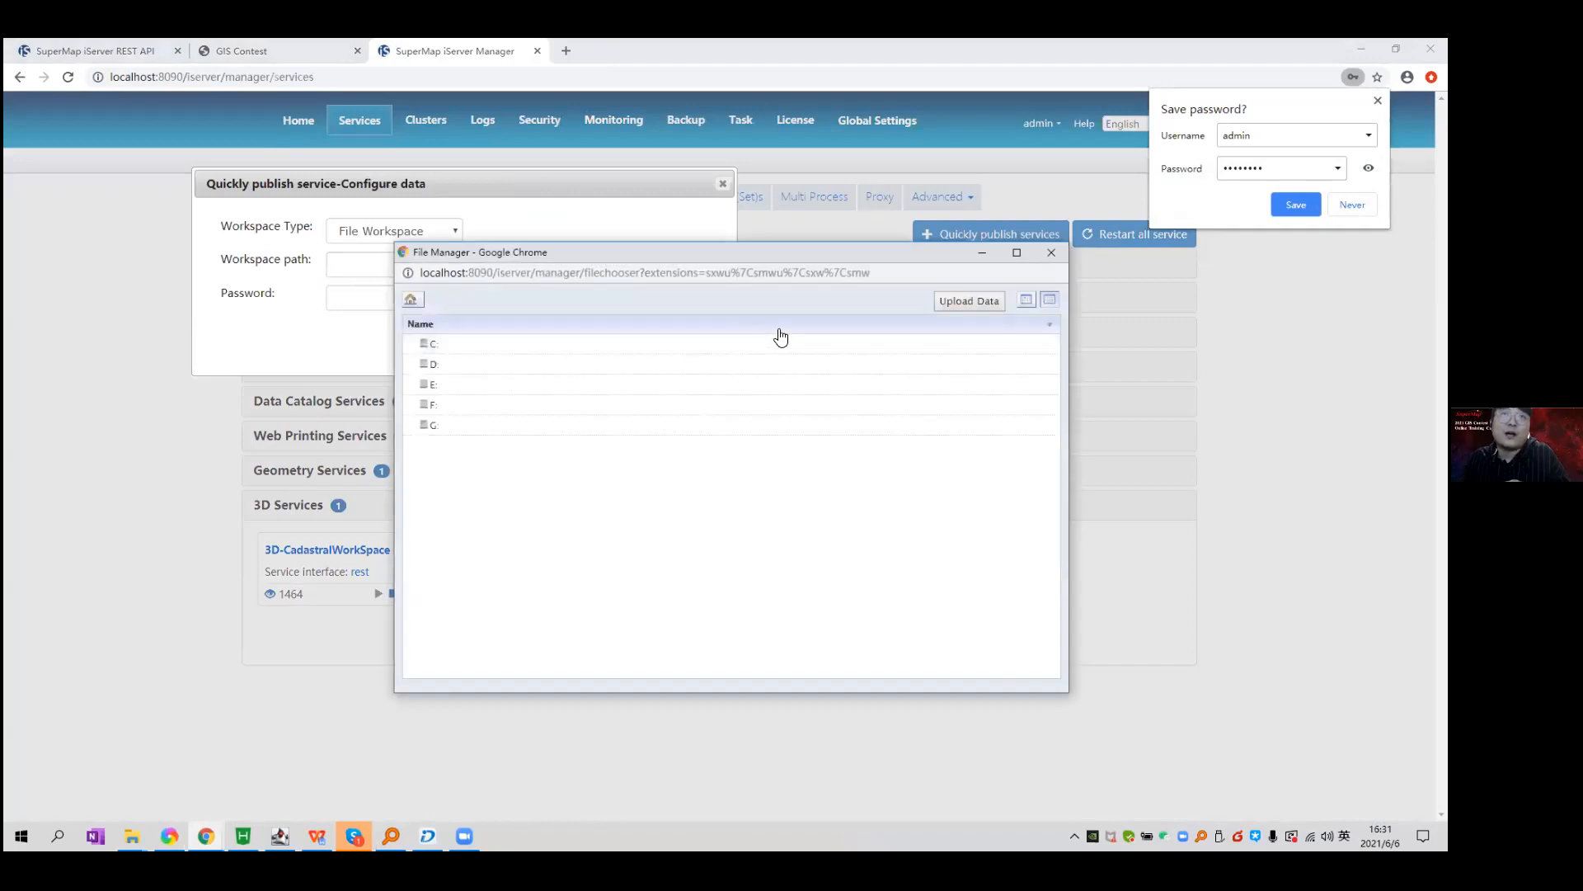
double_click(643, 423)
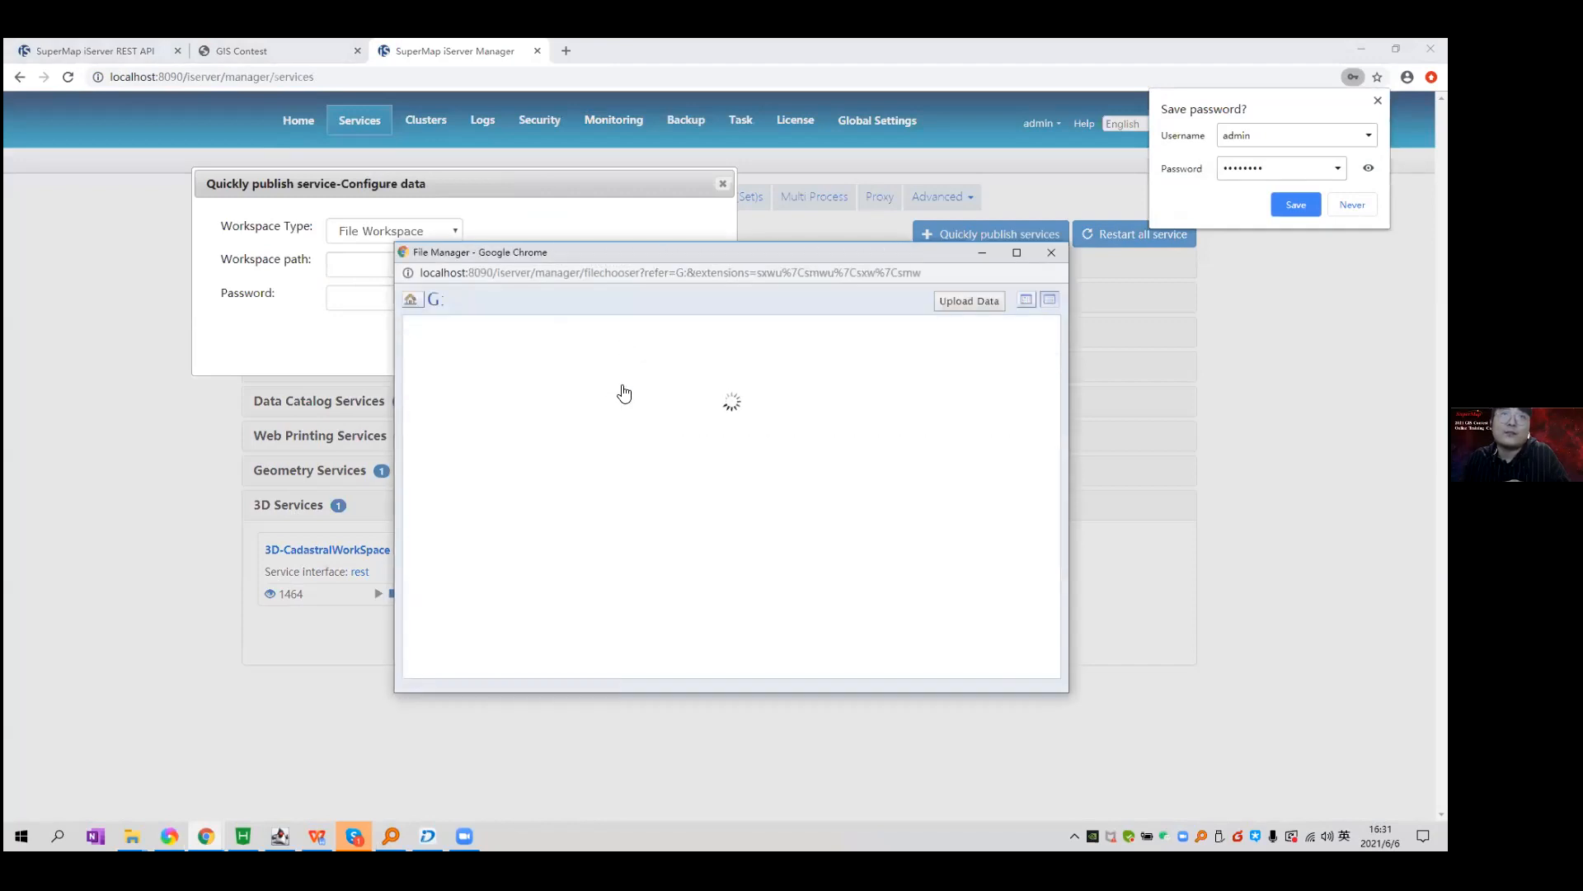
scroll(626, 386, down, 1)
double_click(621, 343)
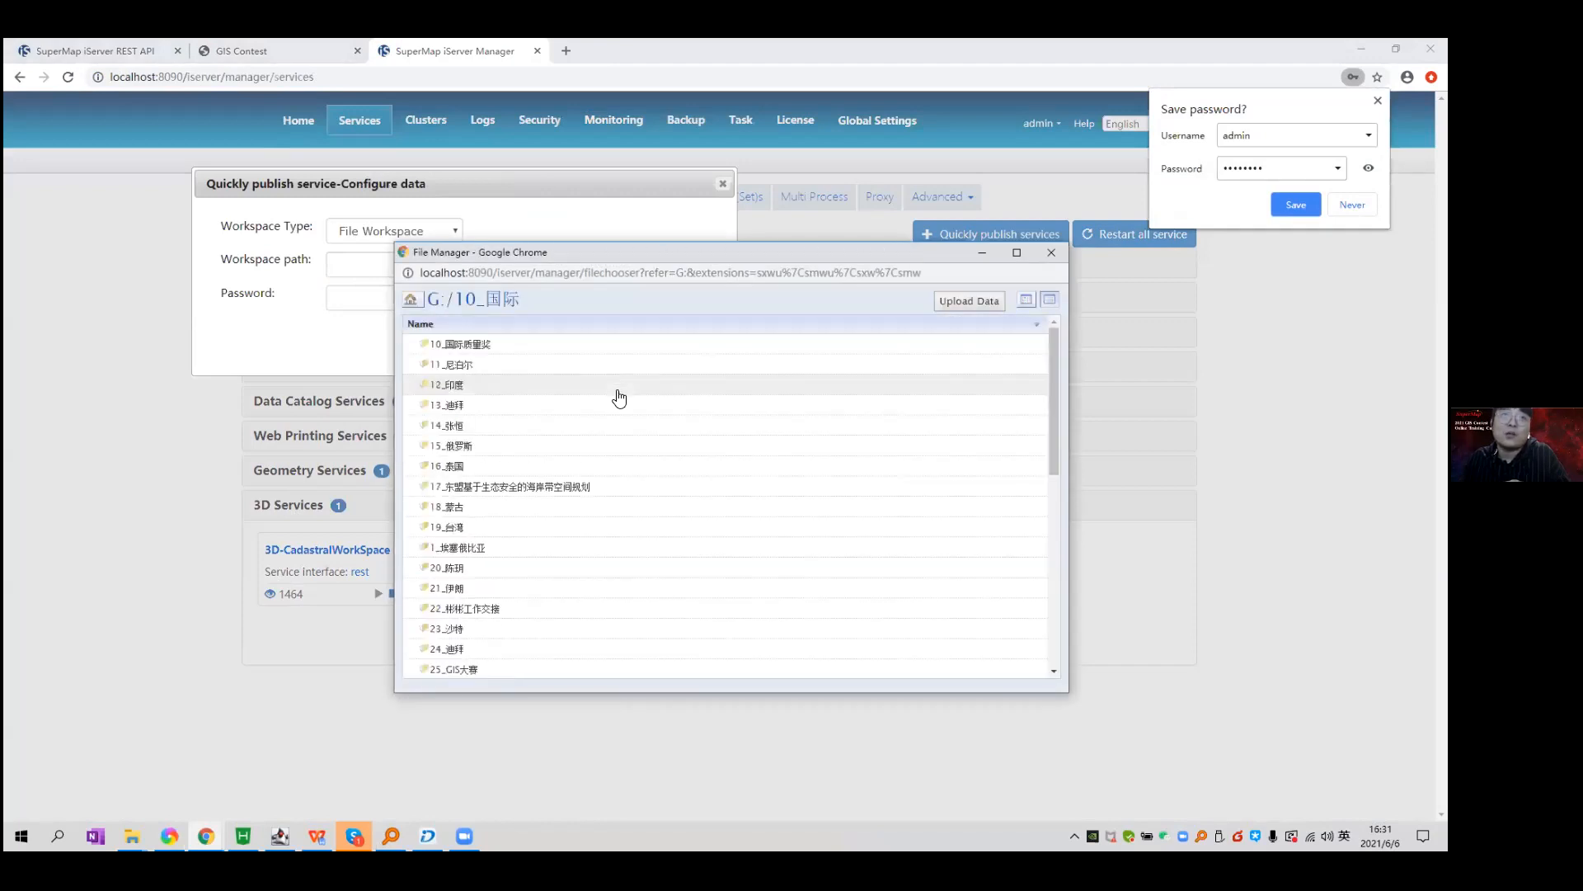
scroll(622, 404, down, 1)
double_click(544, 530)
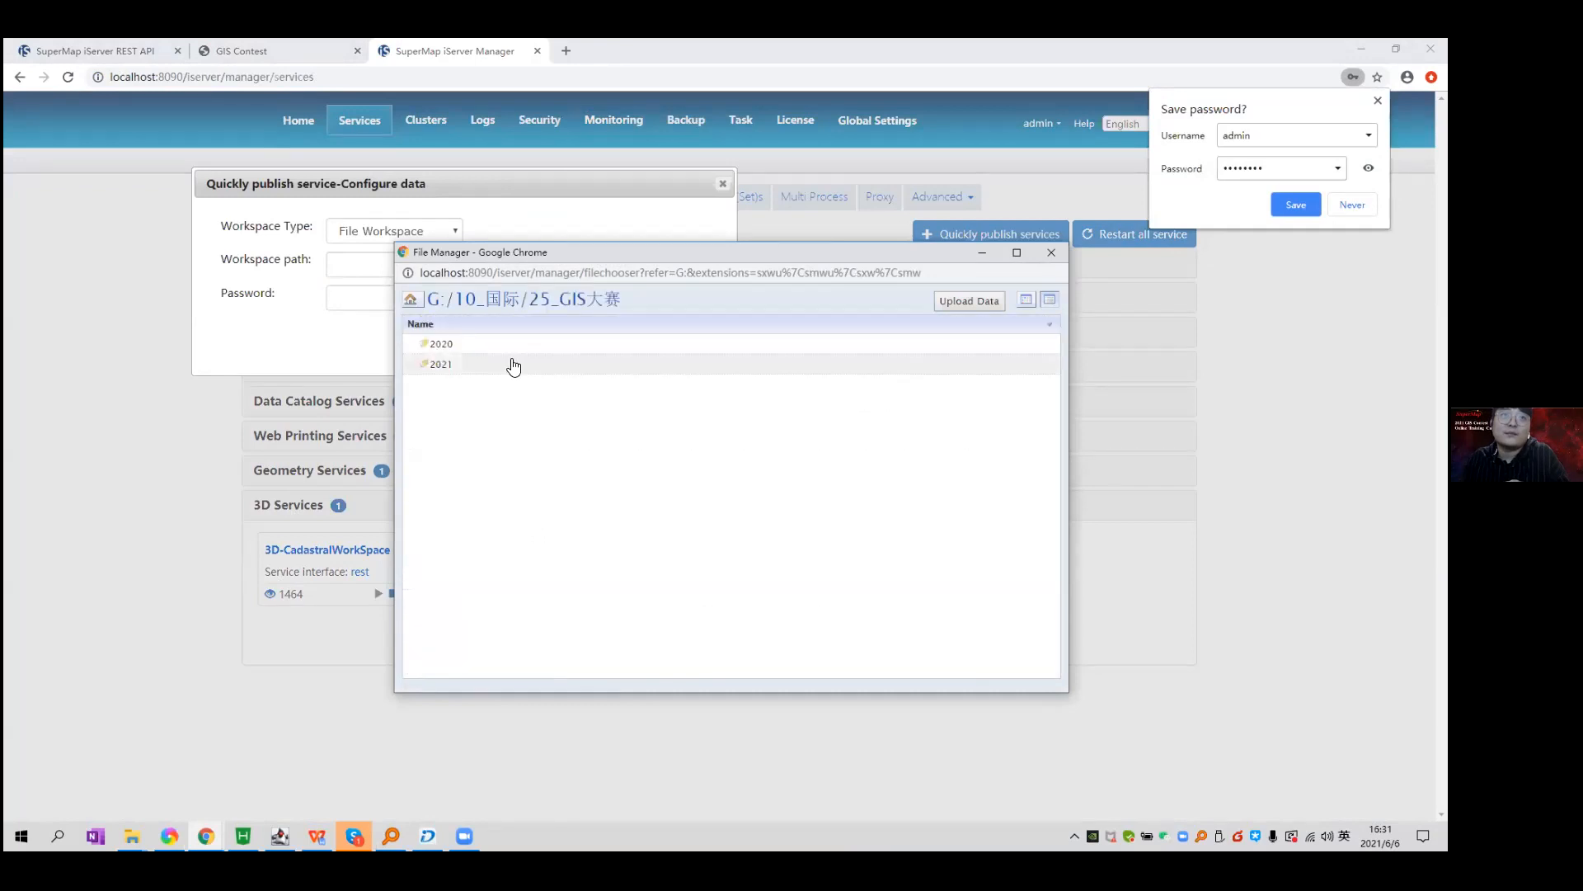
double_click(515, 364)
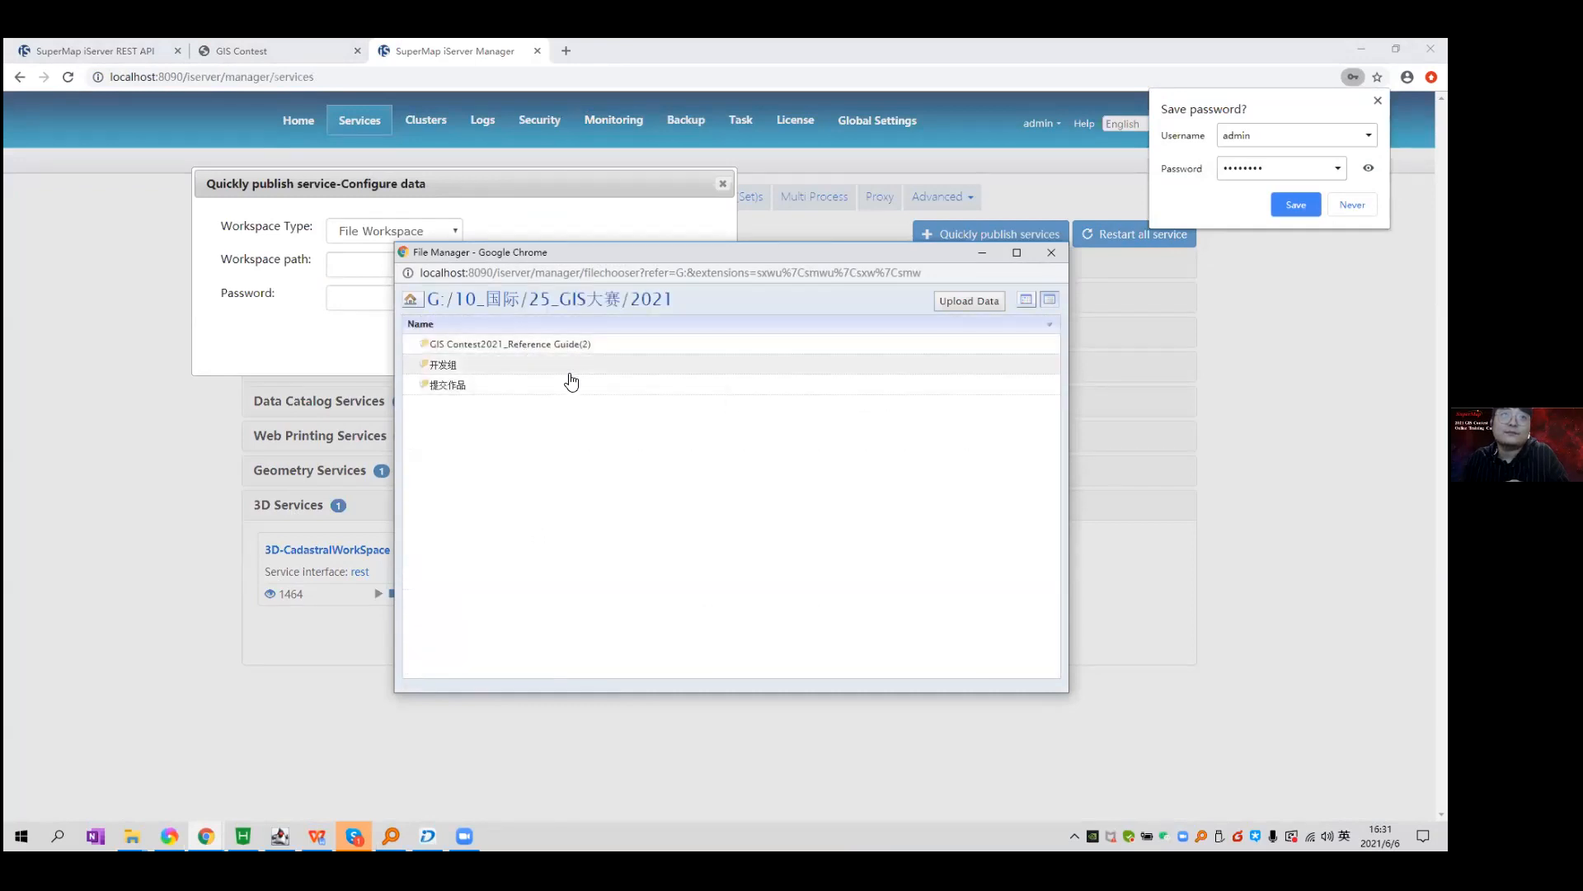
double_click(565, 371)
double_click(569, 383)
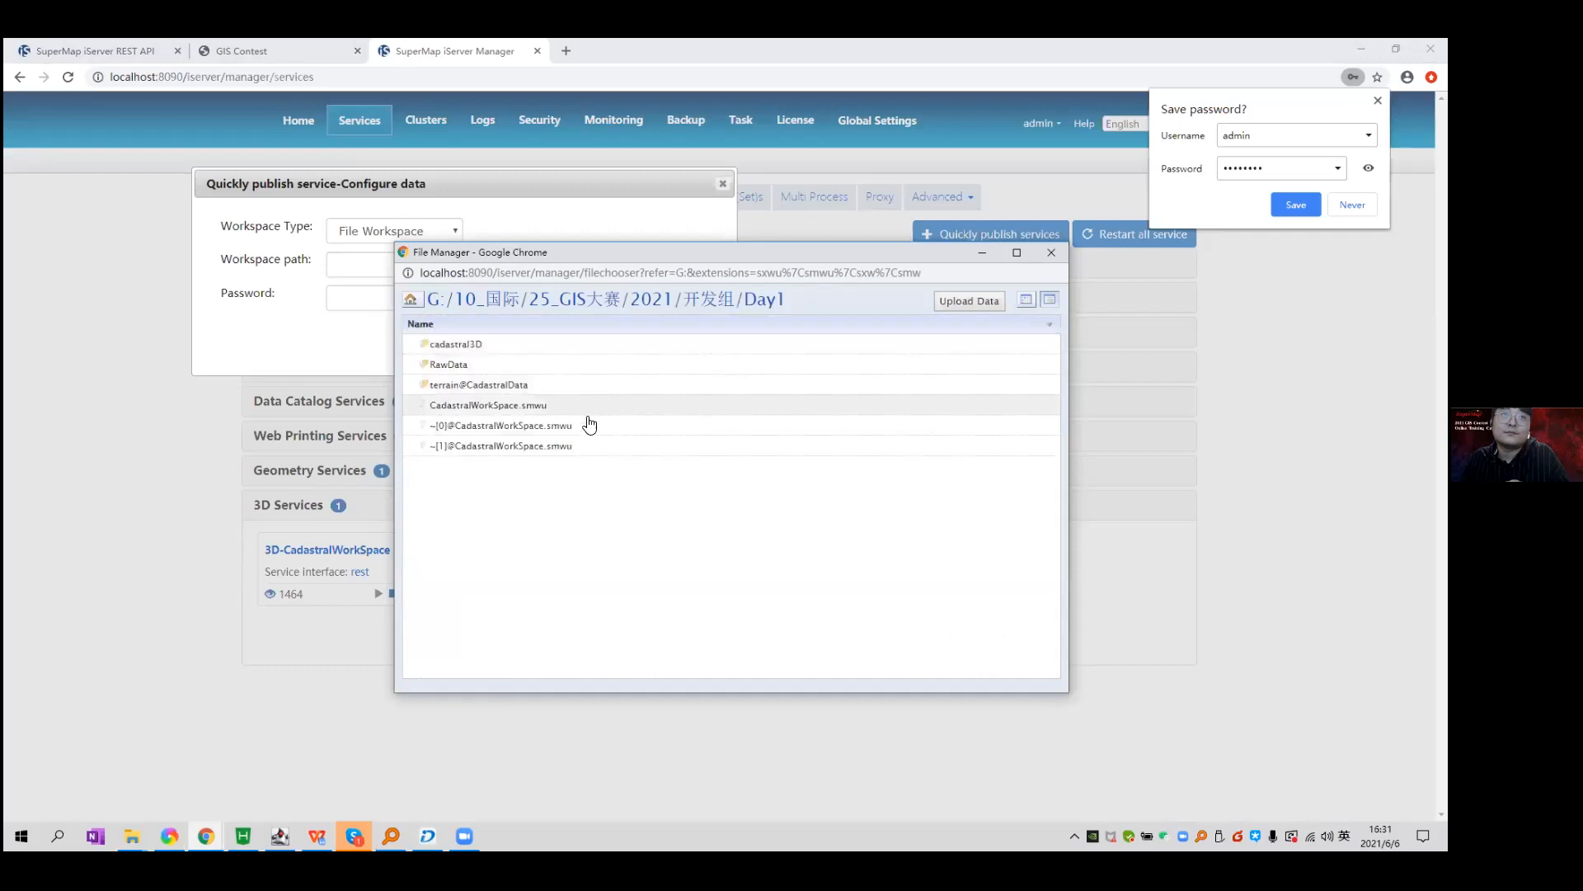
double_click(606, 403)
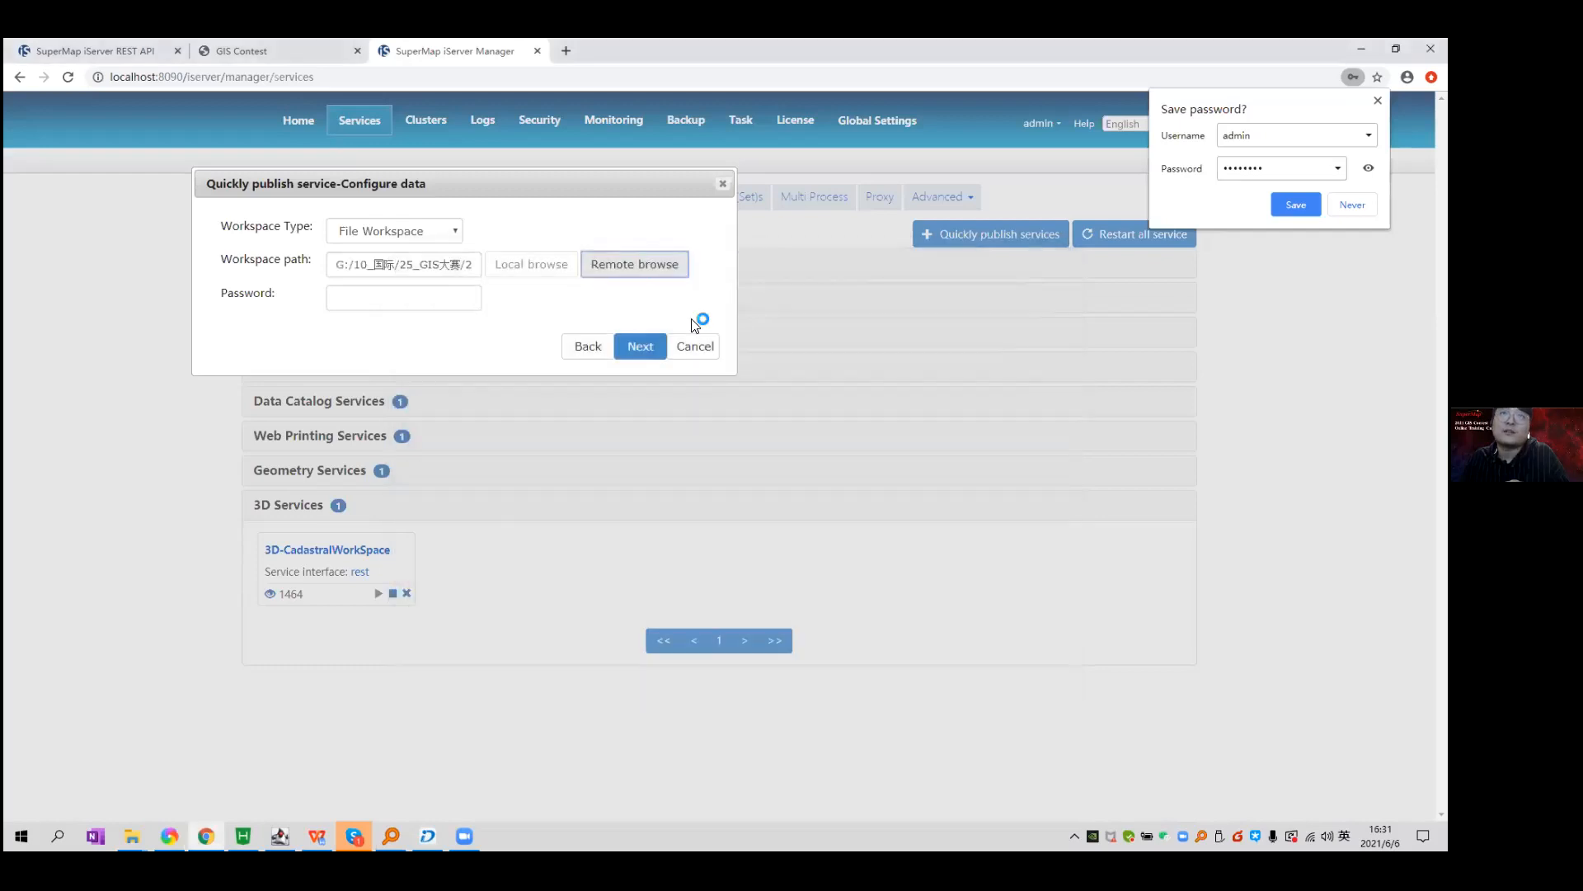
click(649, 353)
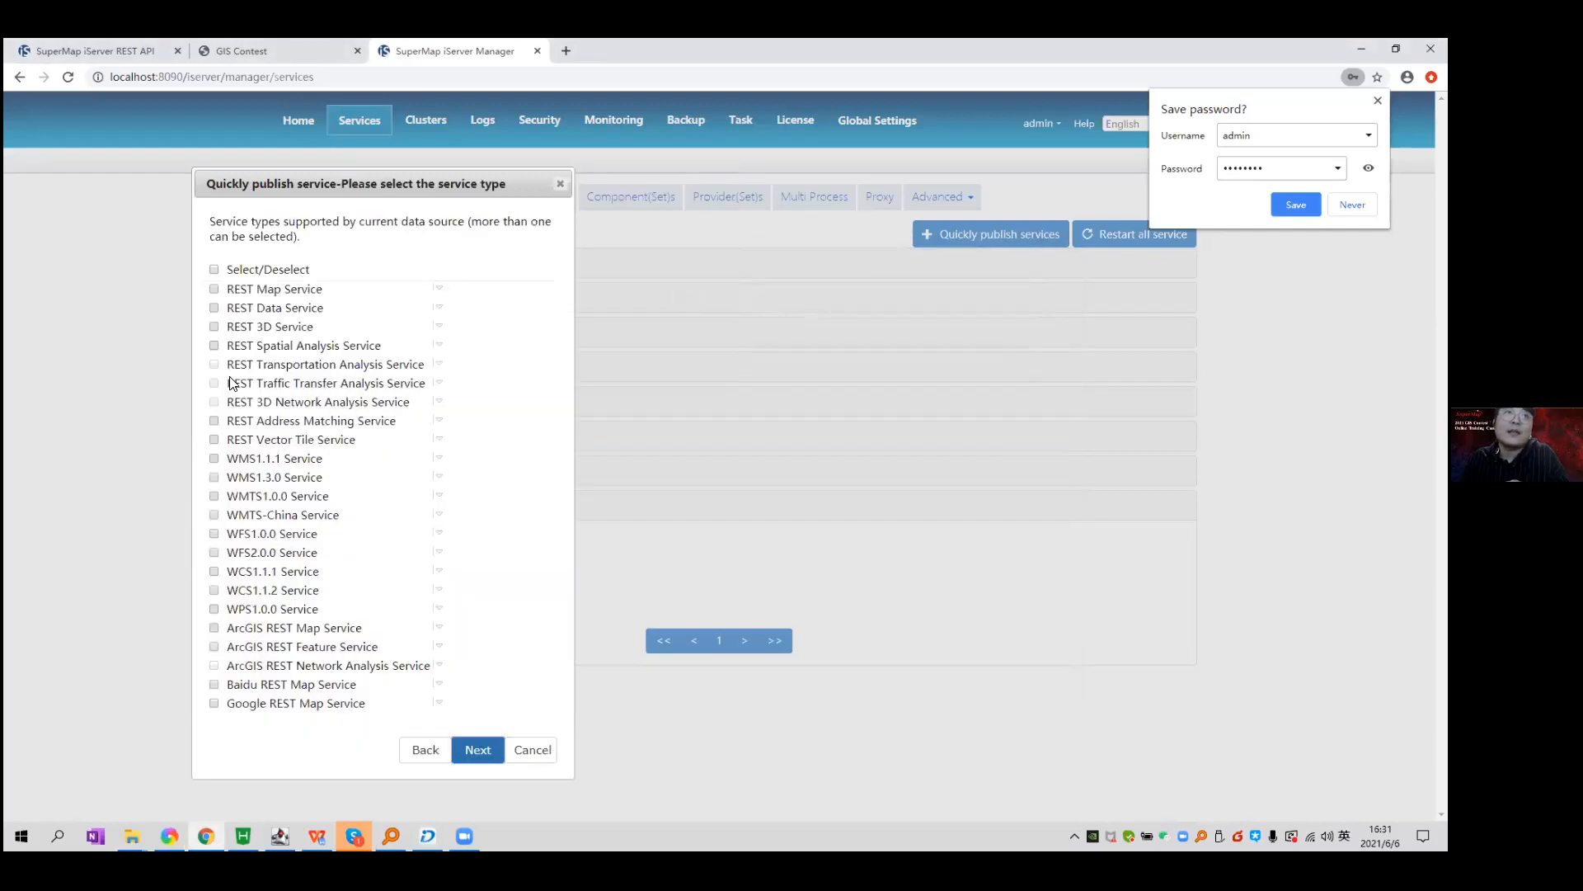
click(256, 329)
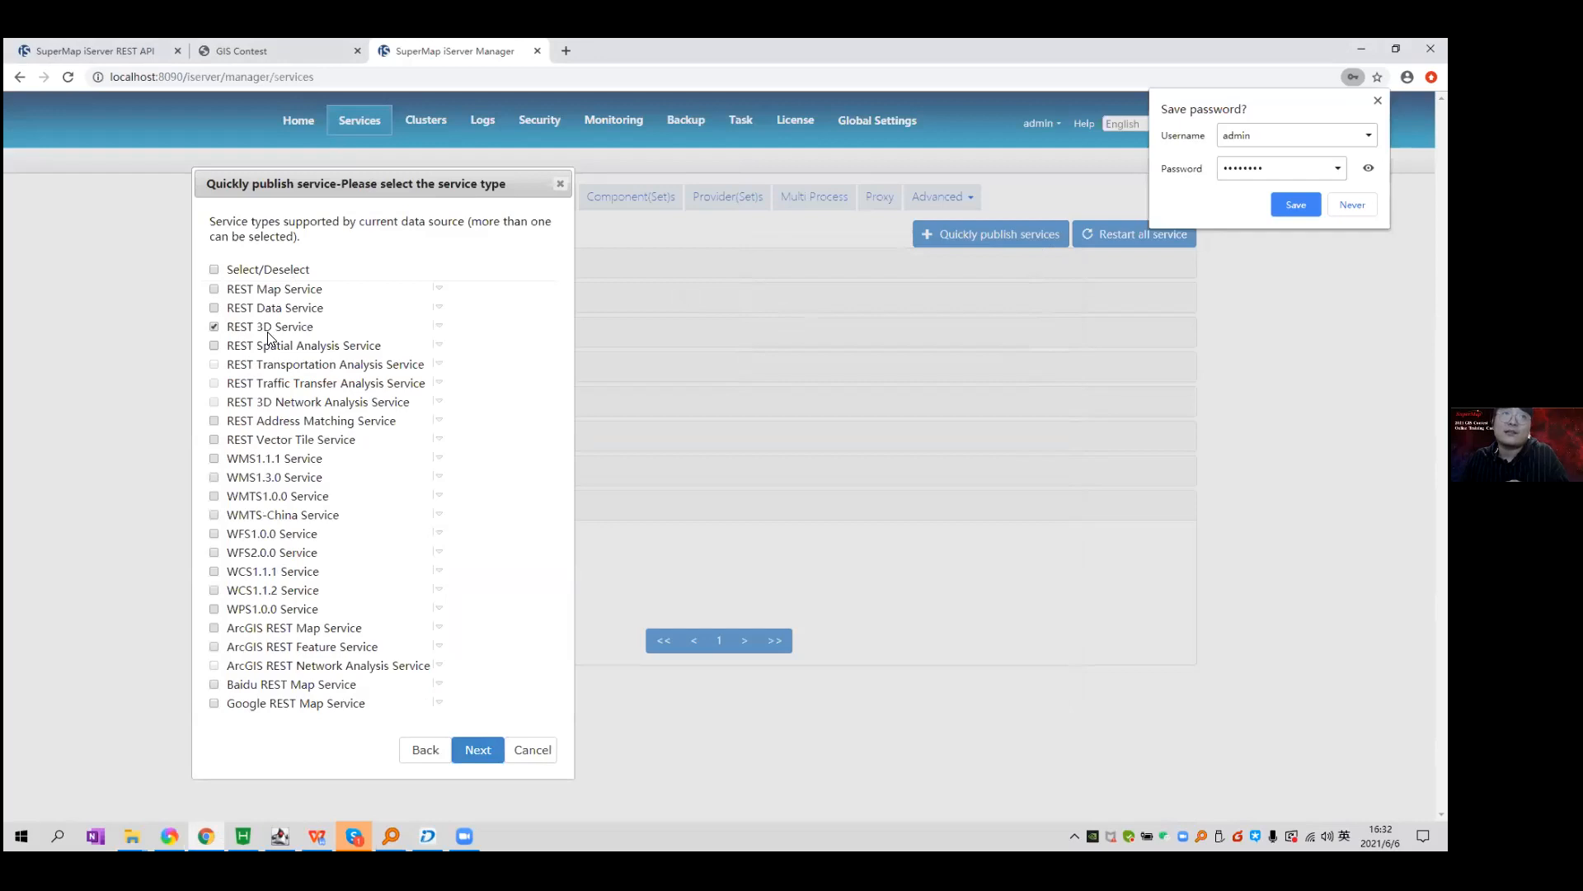
click(490, 753)
click(489, 753)
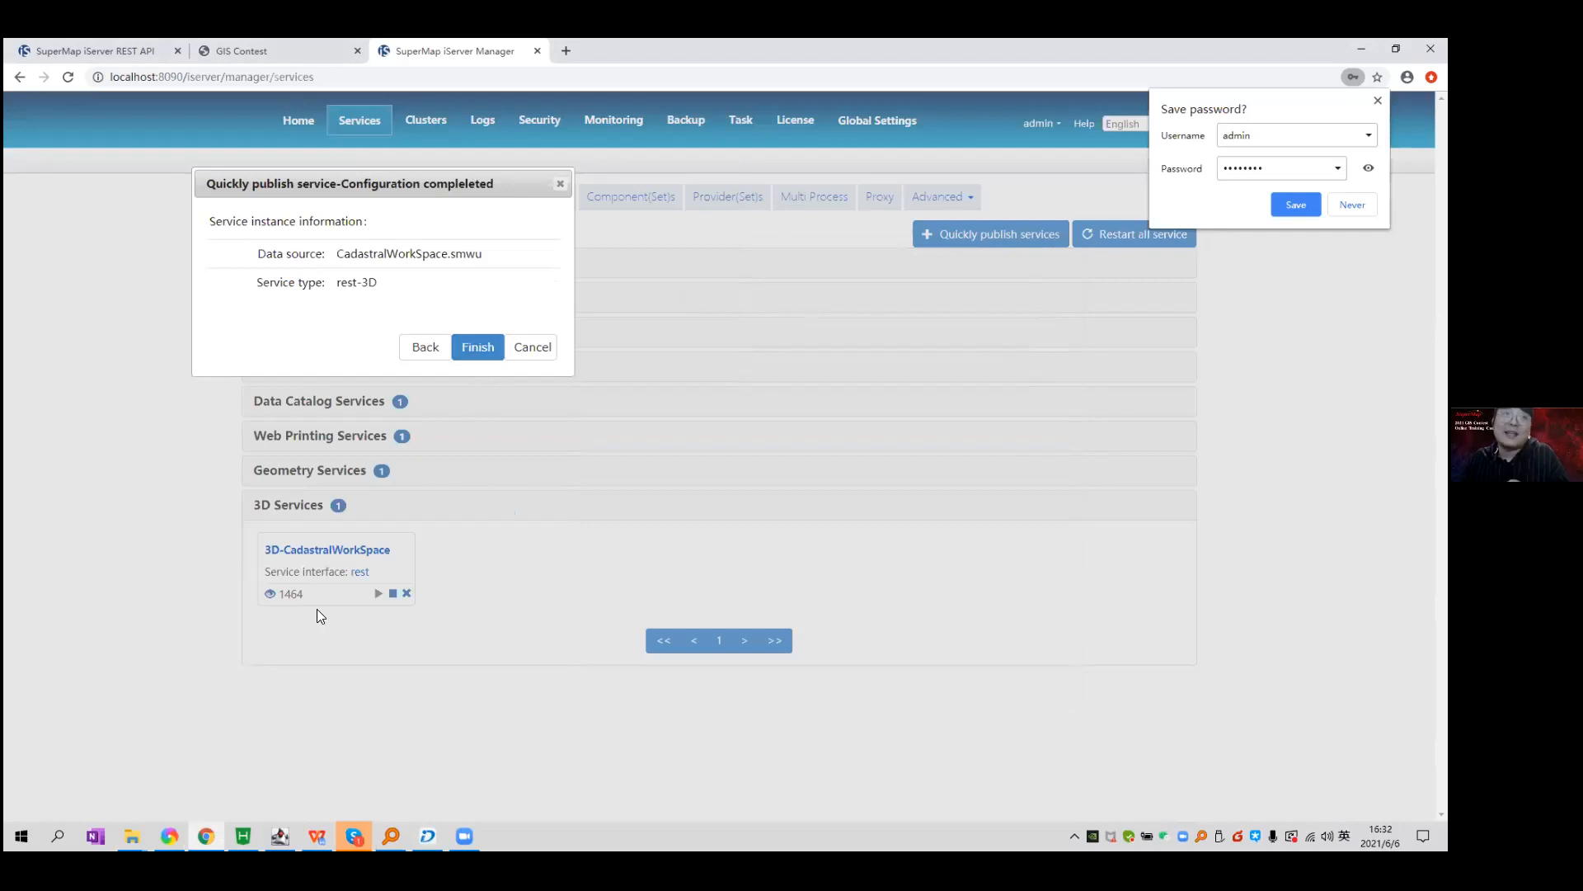
click(527, 347)
click(364, 551)
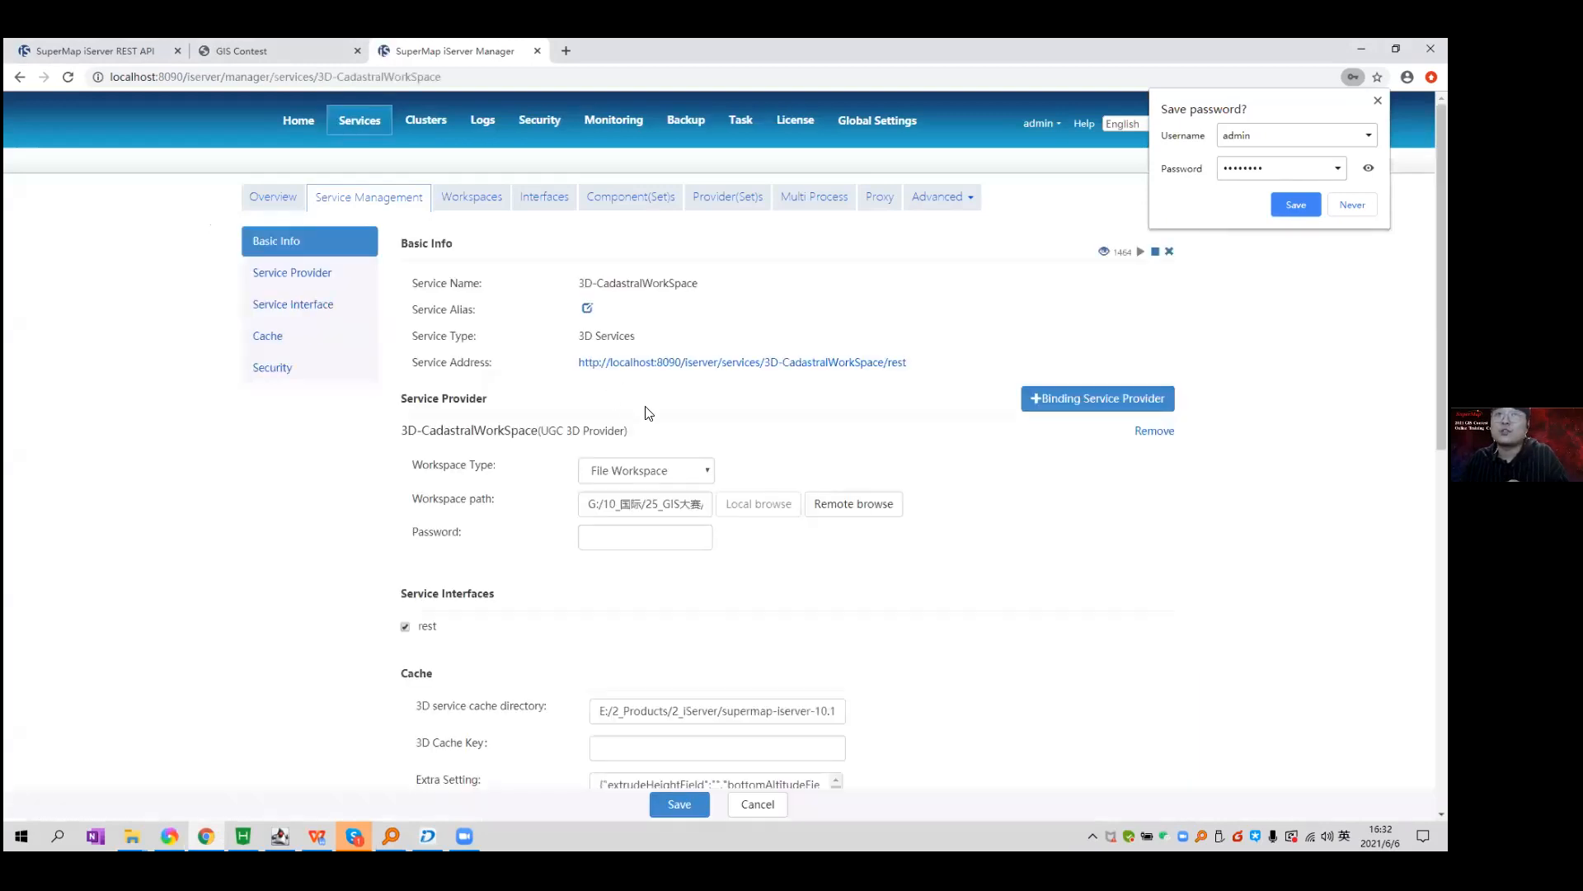
Open the 3D-CadastralWorkSpace REST address in a new tab and highlight its child resources.
scroll(971, 542, down, 4)
scroll(971, 542, up, 4)
click(867, 364)
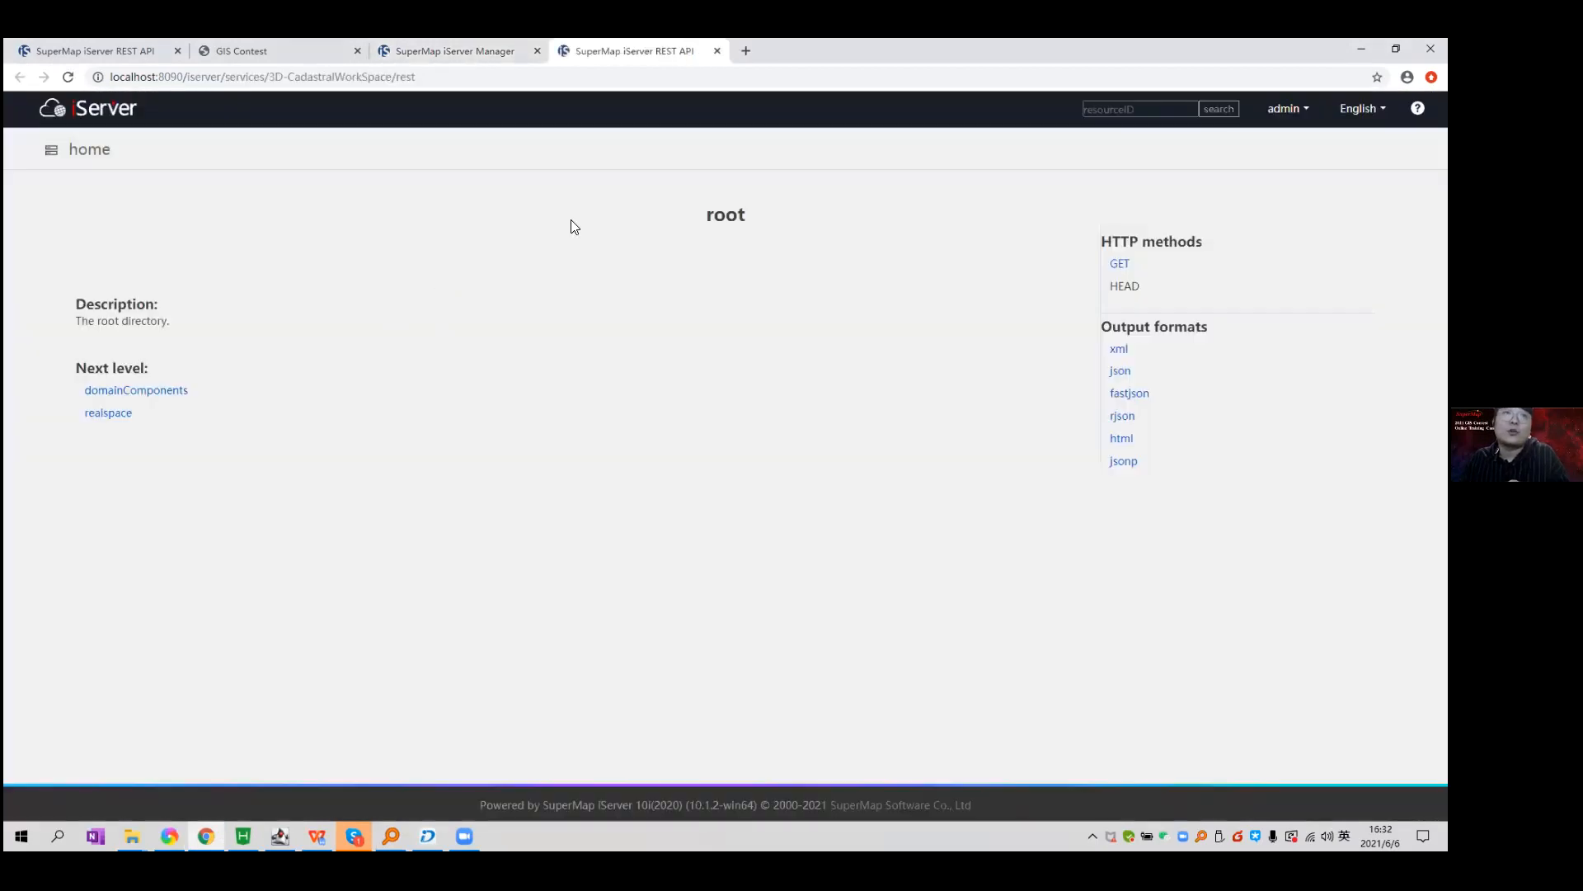
drag(415, 77, 109, 76)
click(351, 254)
drag(64, 368, 257, 377)
click(265, 362)
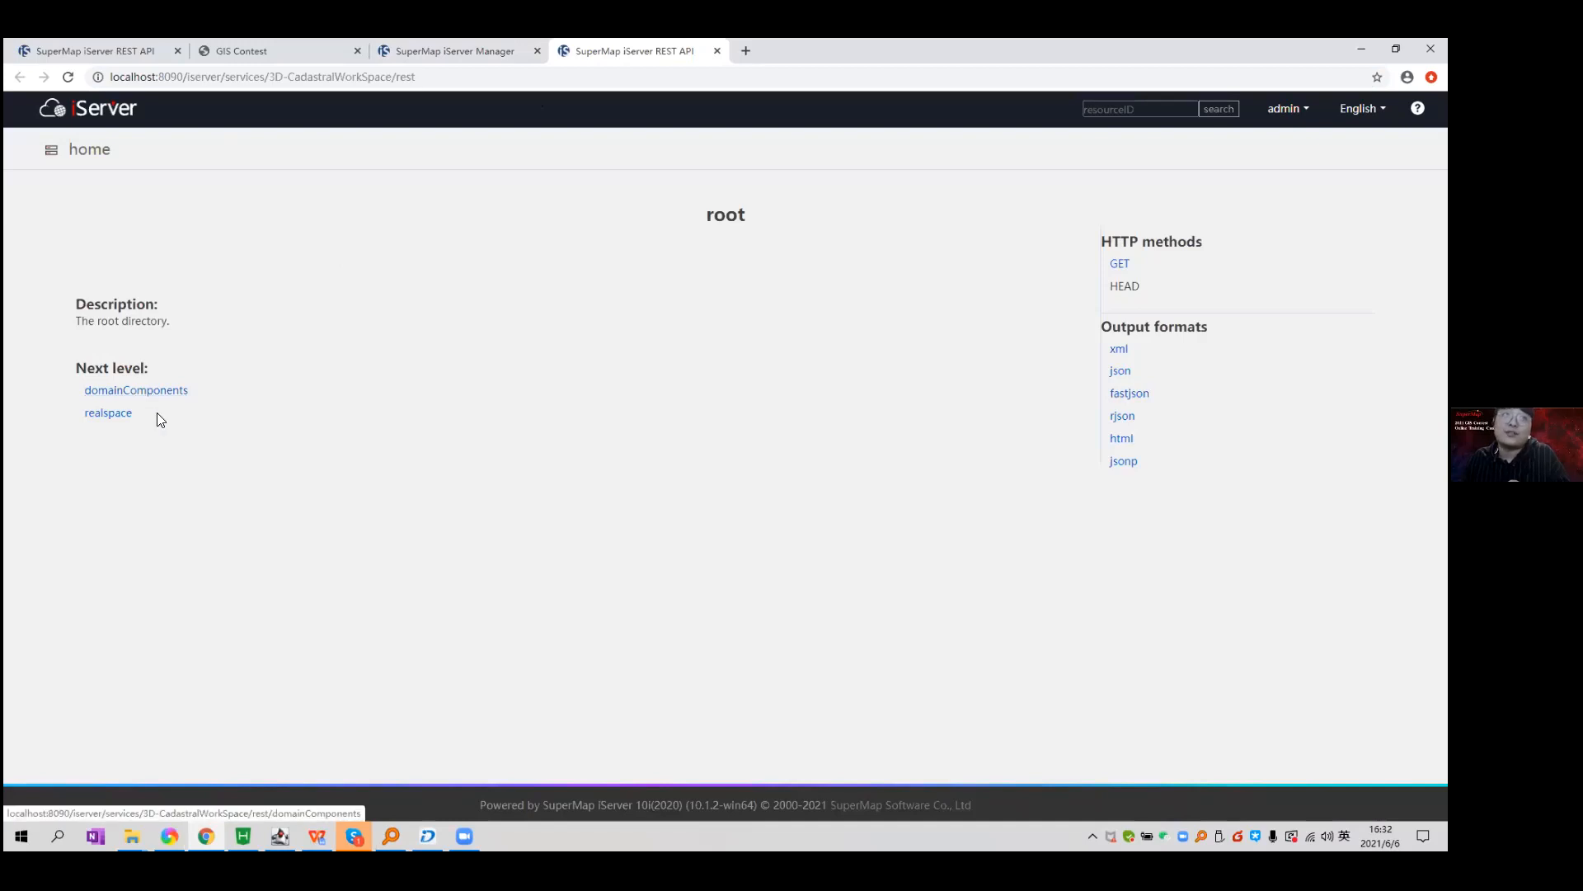
Go to realspace > scenes and highlight CadastralScene and CadastralScene_test.
click(108, 414)
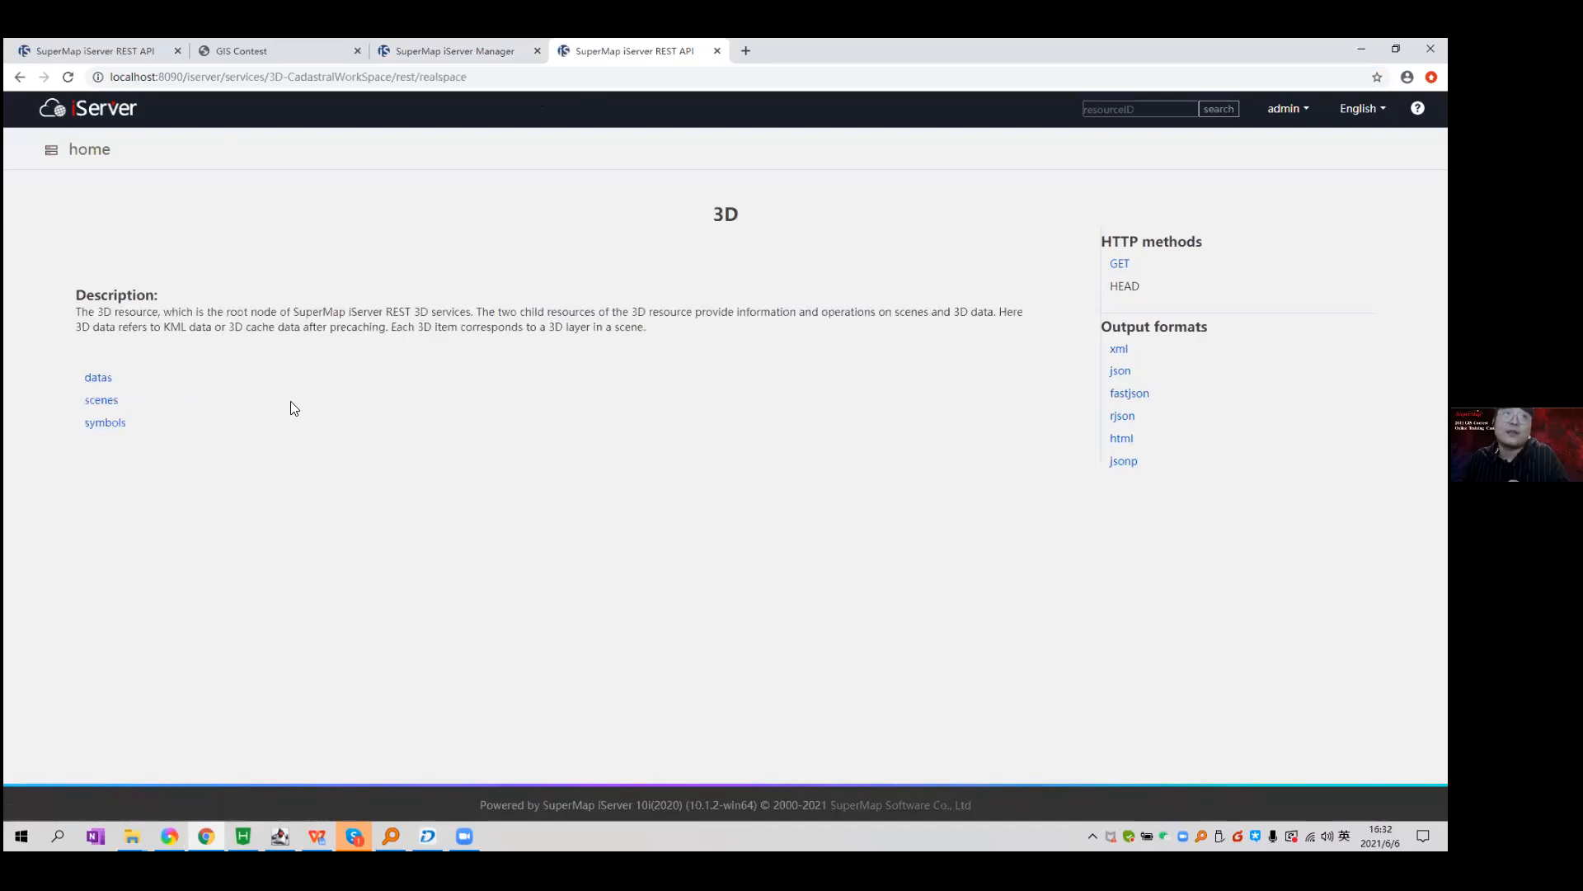
click(105, 406)
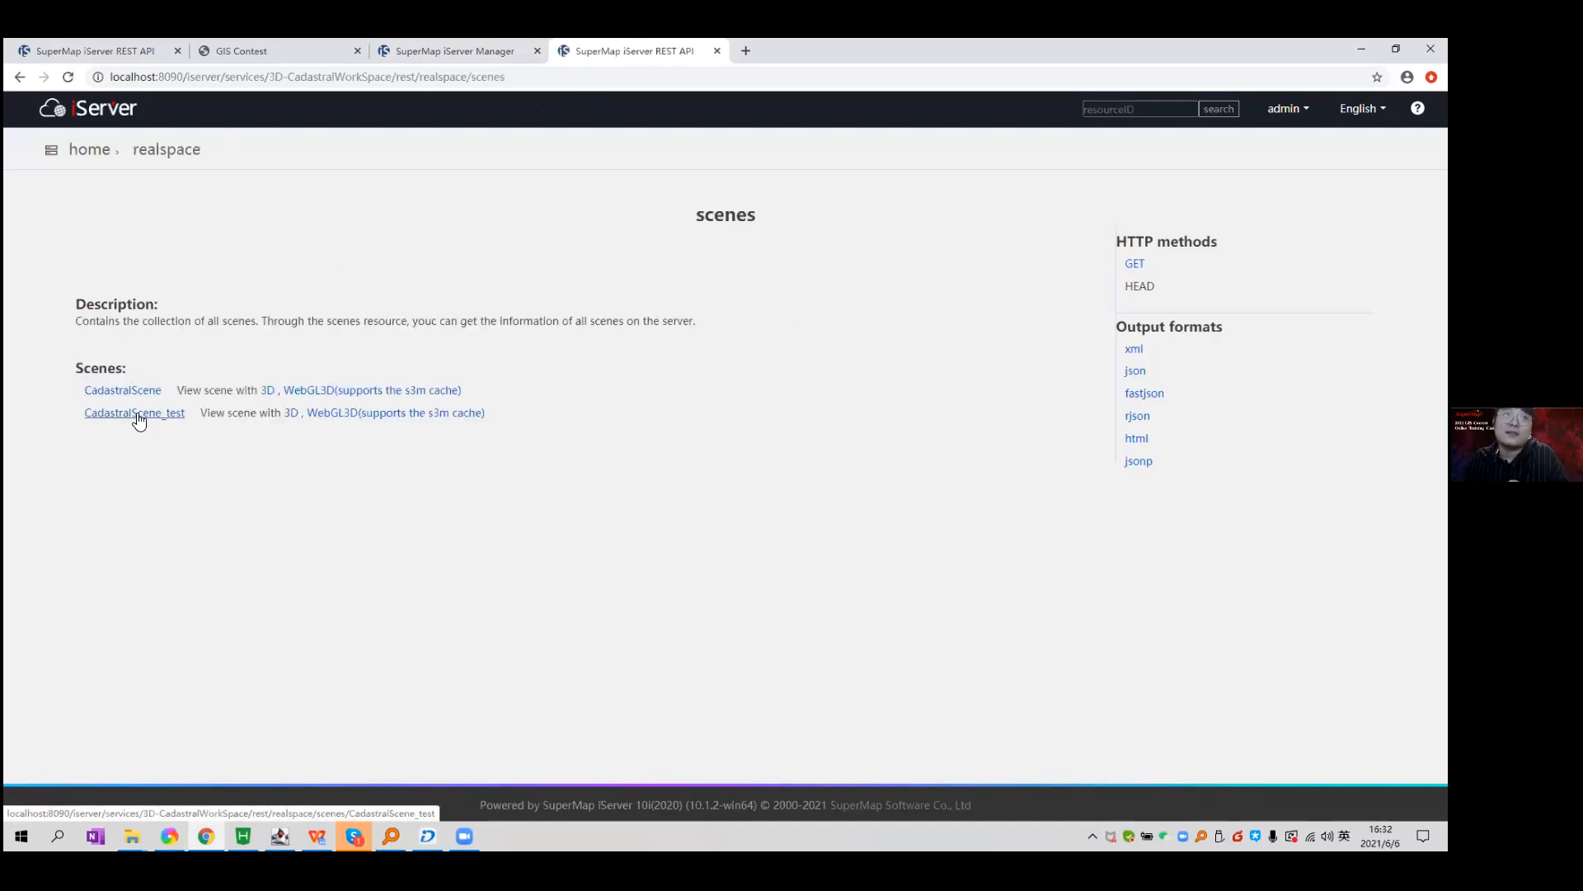
drag(519, 405, 79, 368)
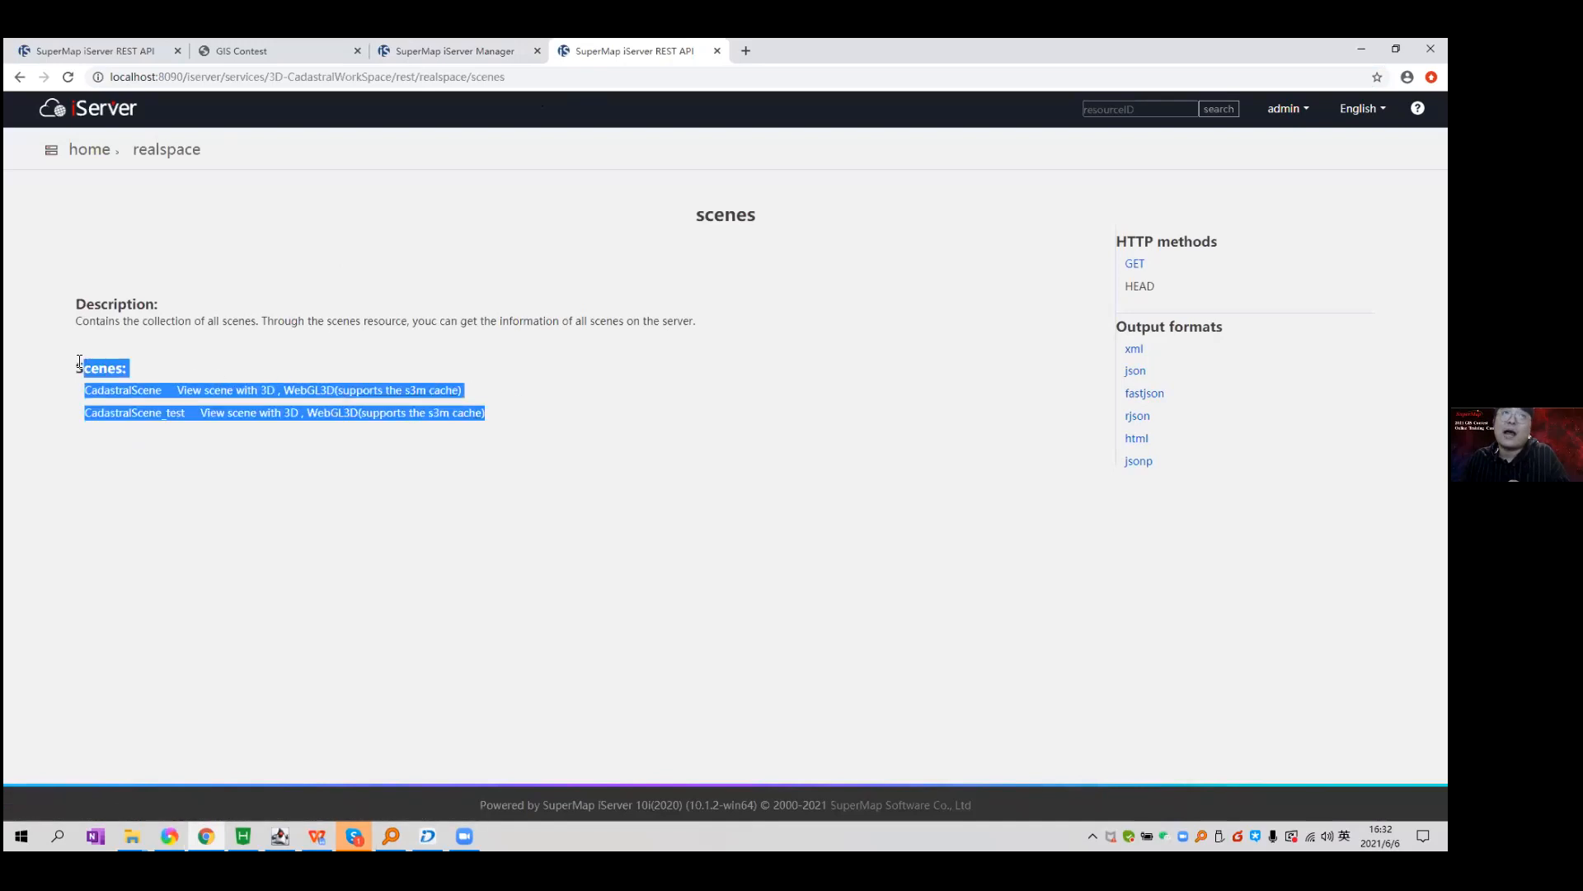
click(260, 360)
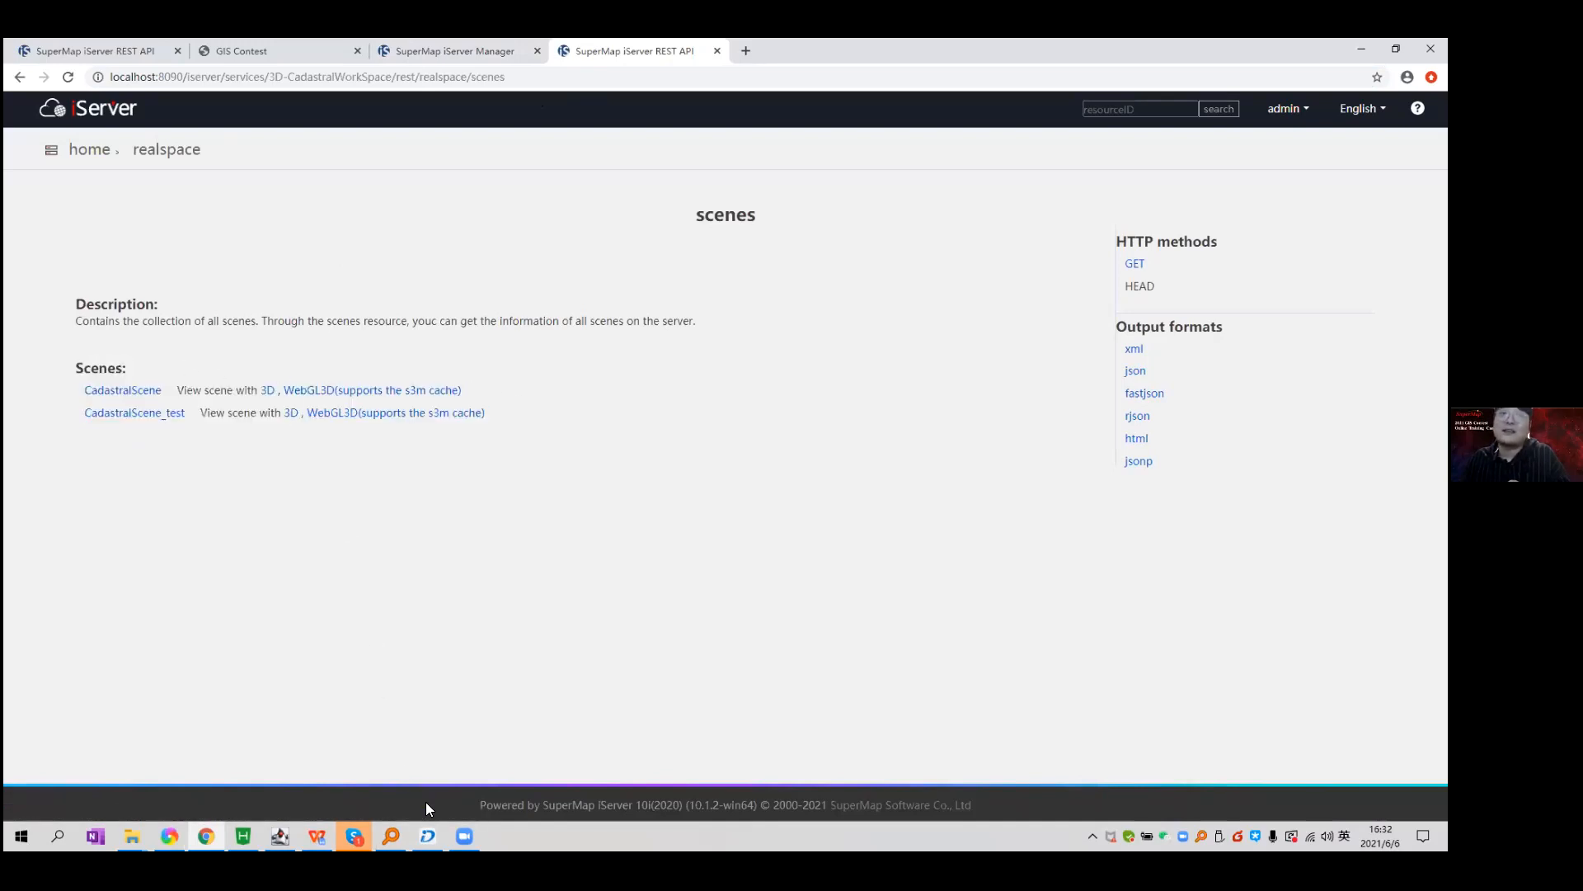
Compare against the scenes in iDesktop, then open CadastralScene_test in the WebGL 3D viewer.
key(alt+Tab)
scroll(108, 371, down, 3)
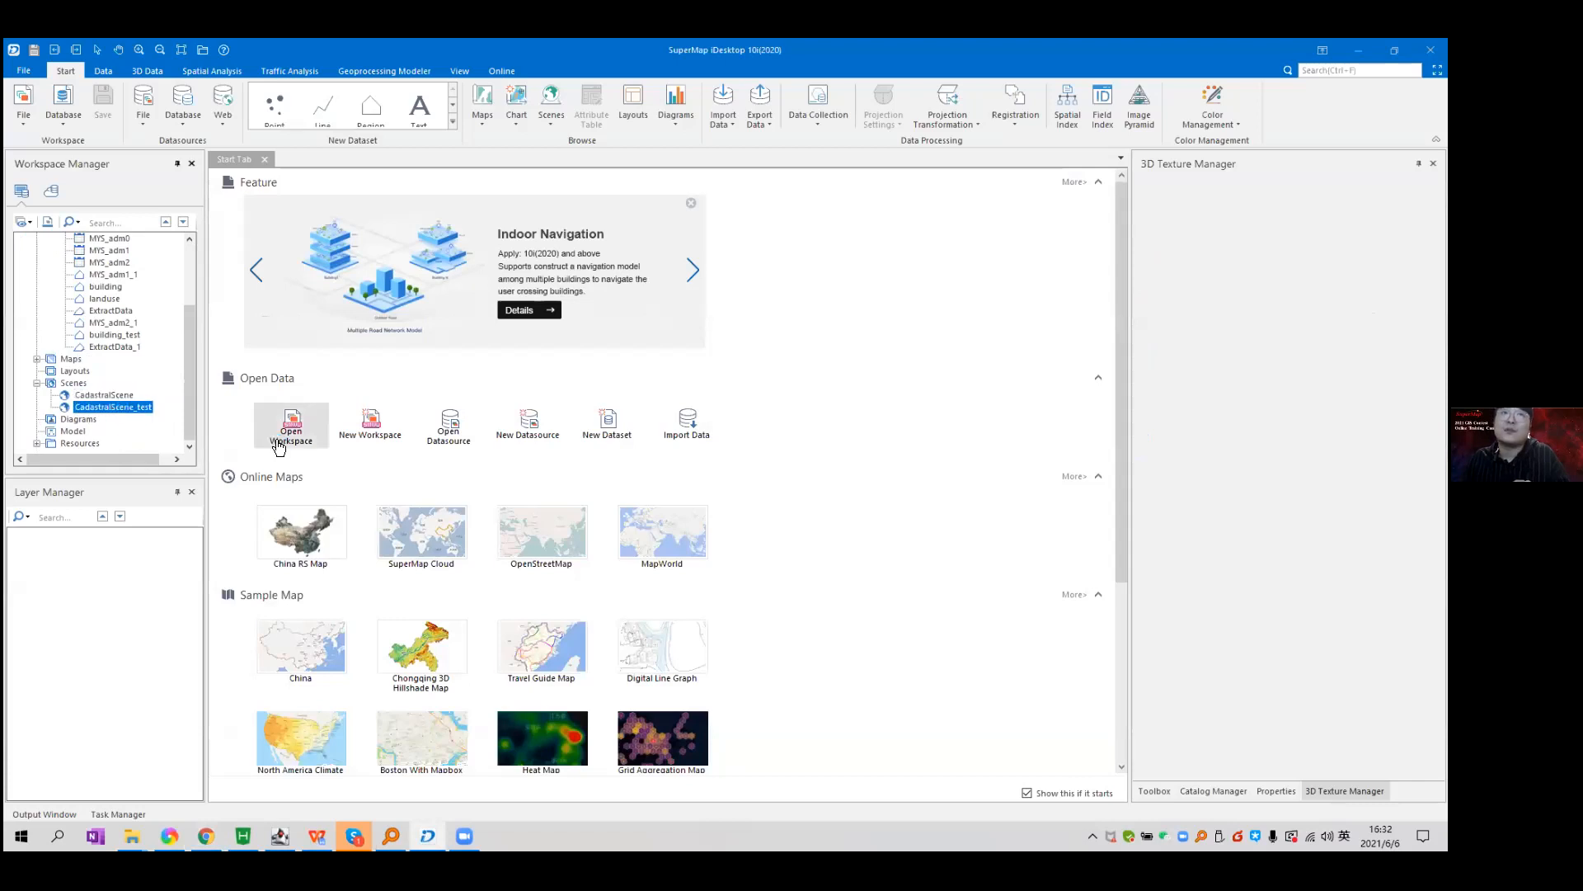
key(alt+Tab)
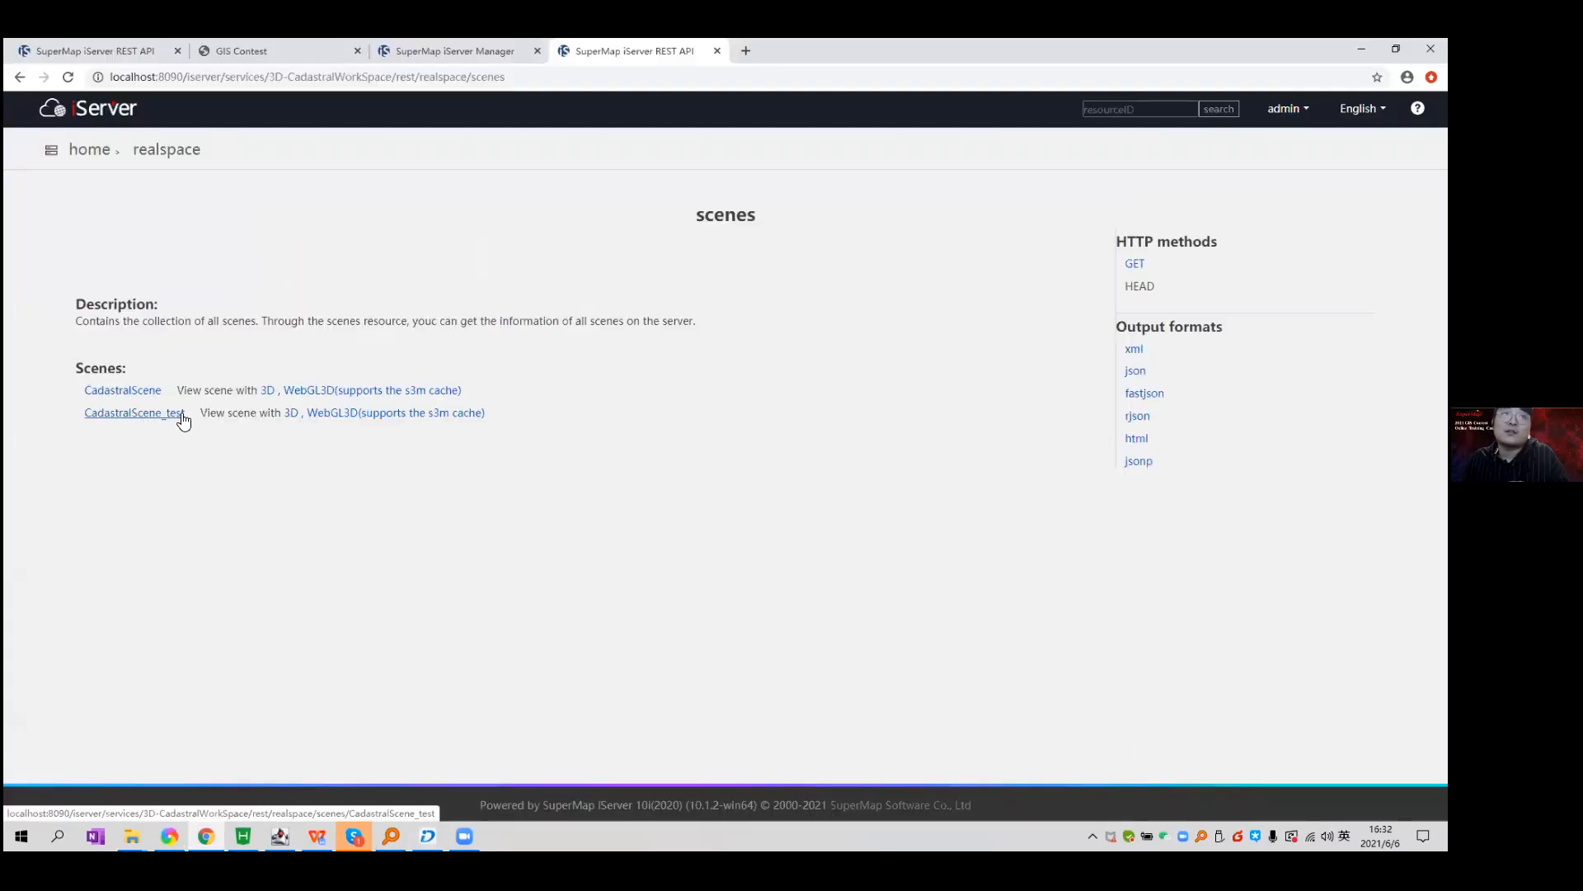
click(377, 419)
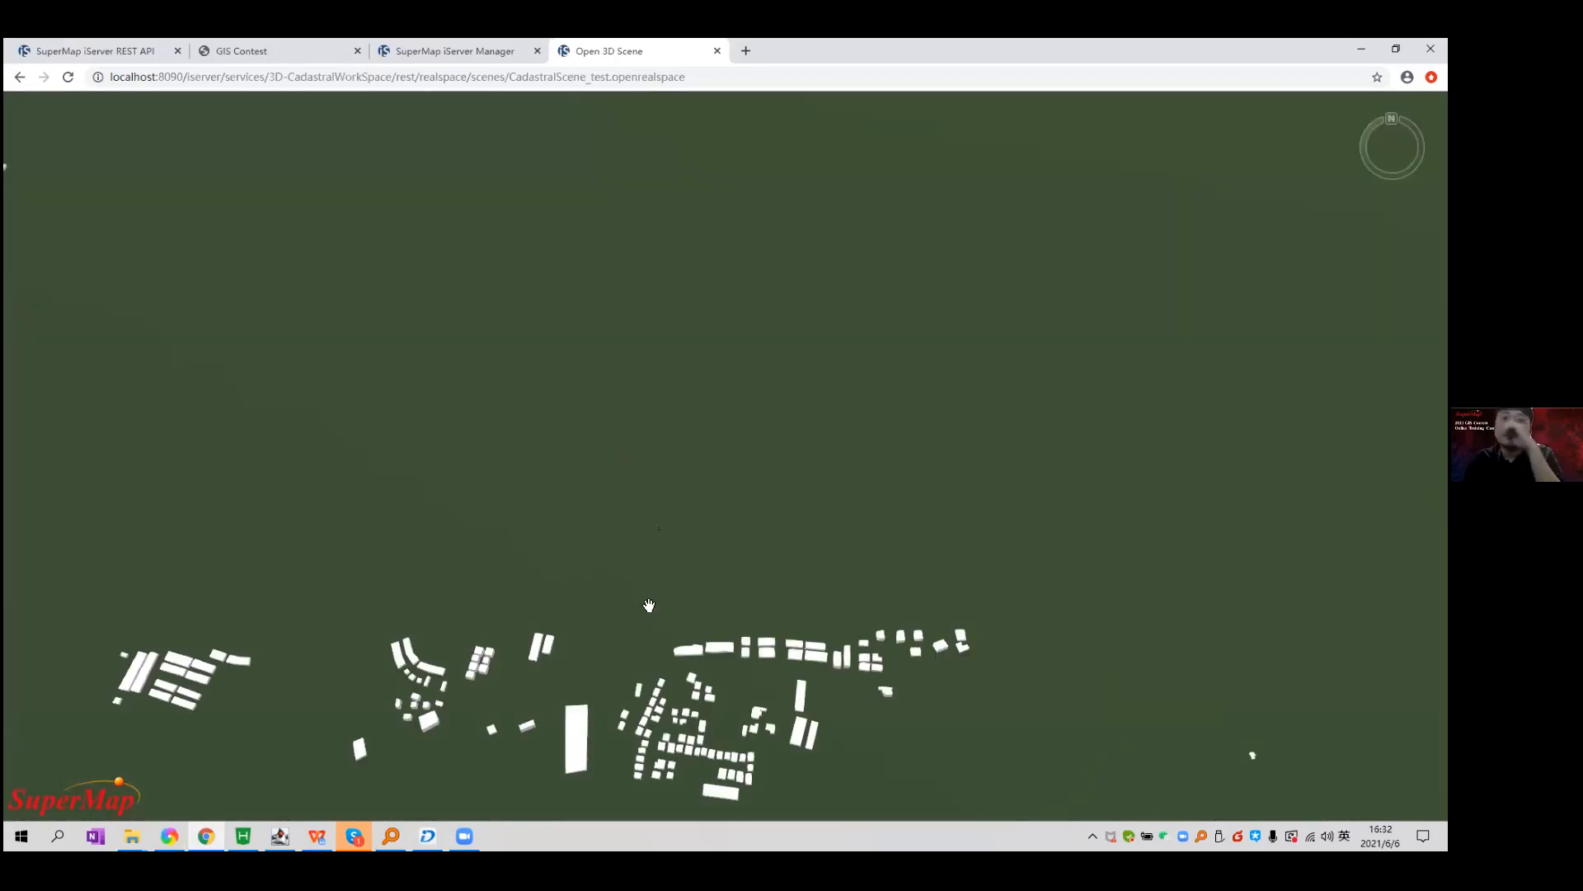
Pan, zoom and tilt the CadastralScene_test preview across the white buildings on green terrain.
drag(684, 637, 707, 448)
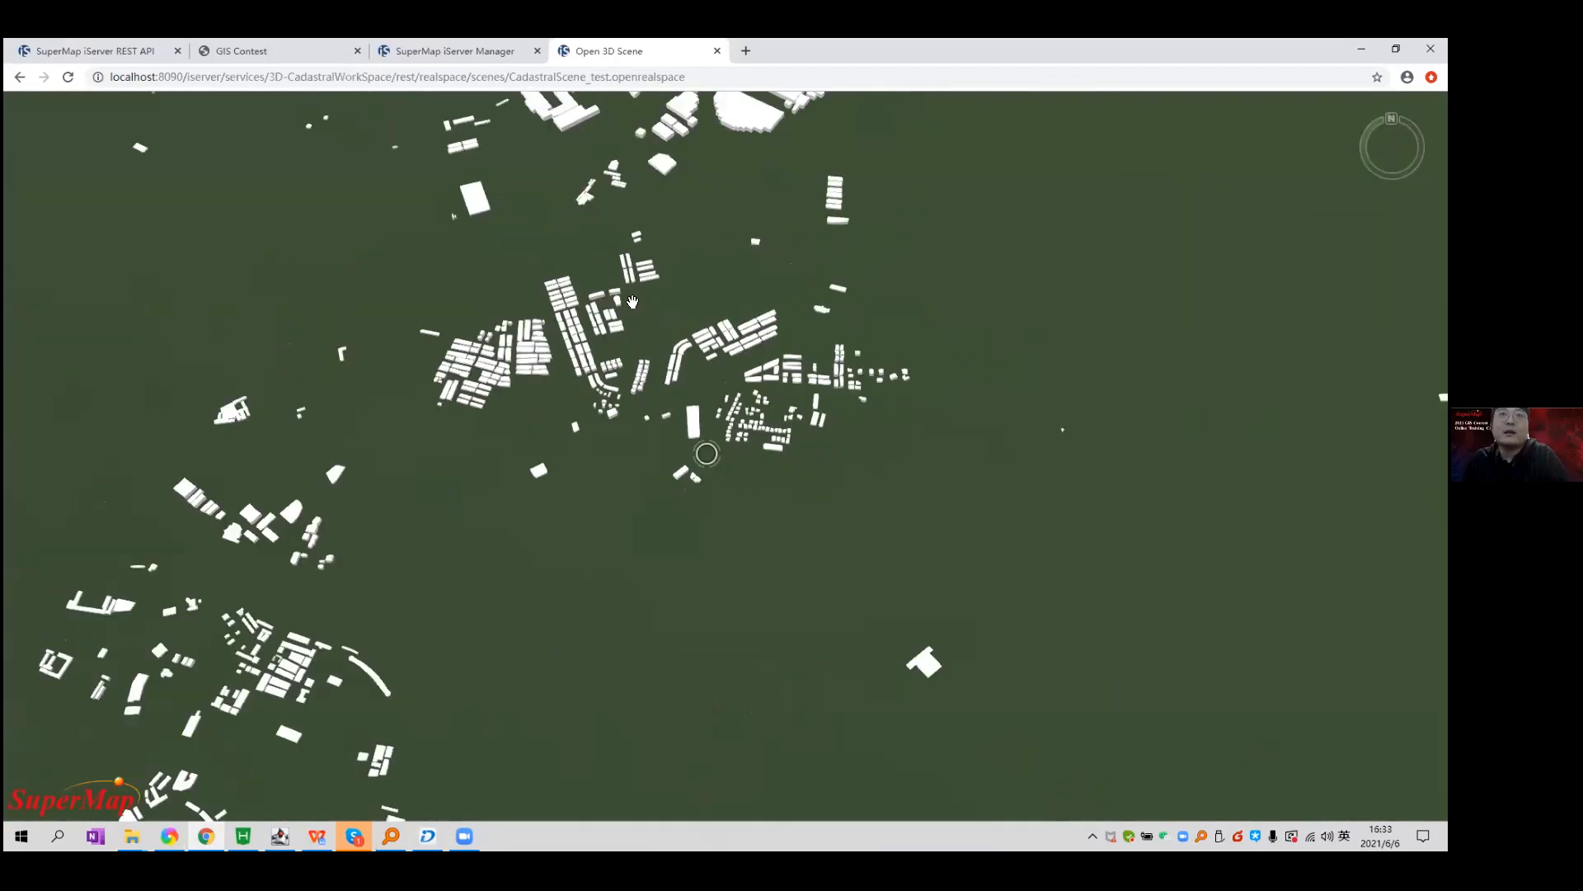
scroll(659, 242, down, 3)
drag(659, 241, 738, 437)
drag(1040, 152, 781, 234)
scroll(781, 234, down, 5)
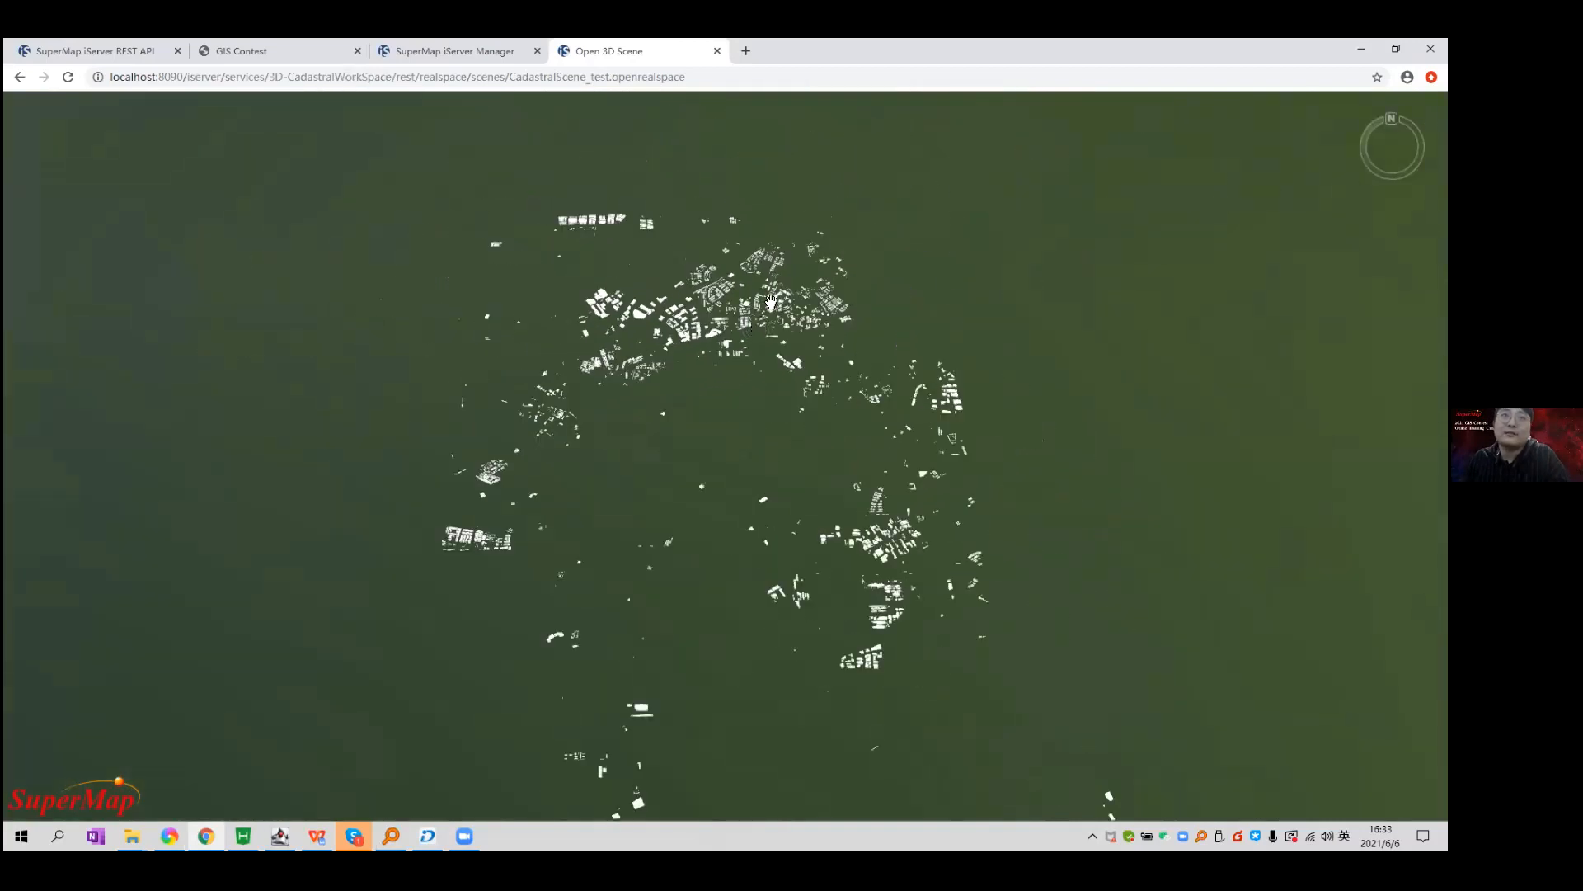
scroll(766, 386, up, 3)
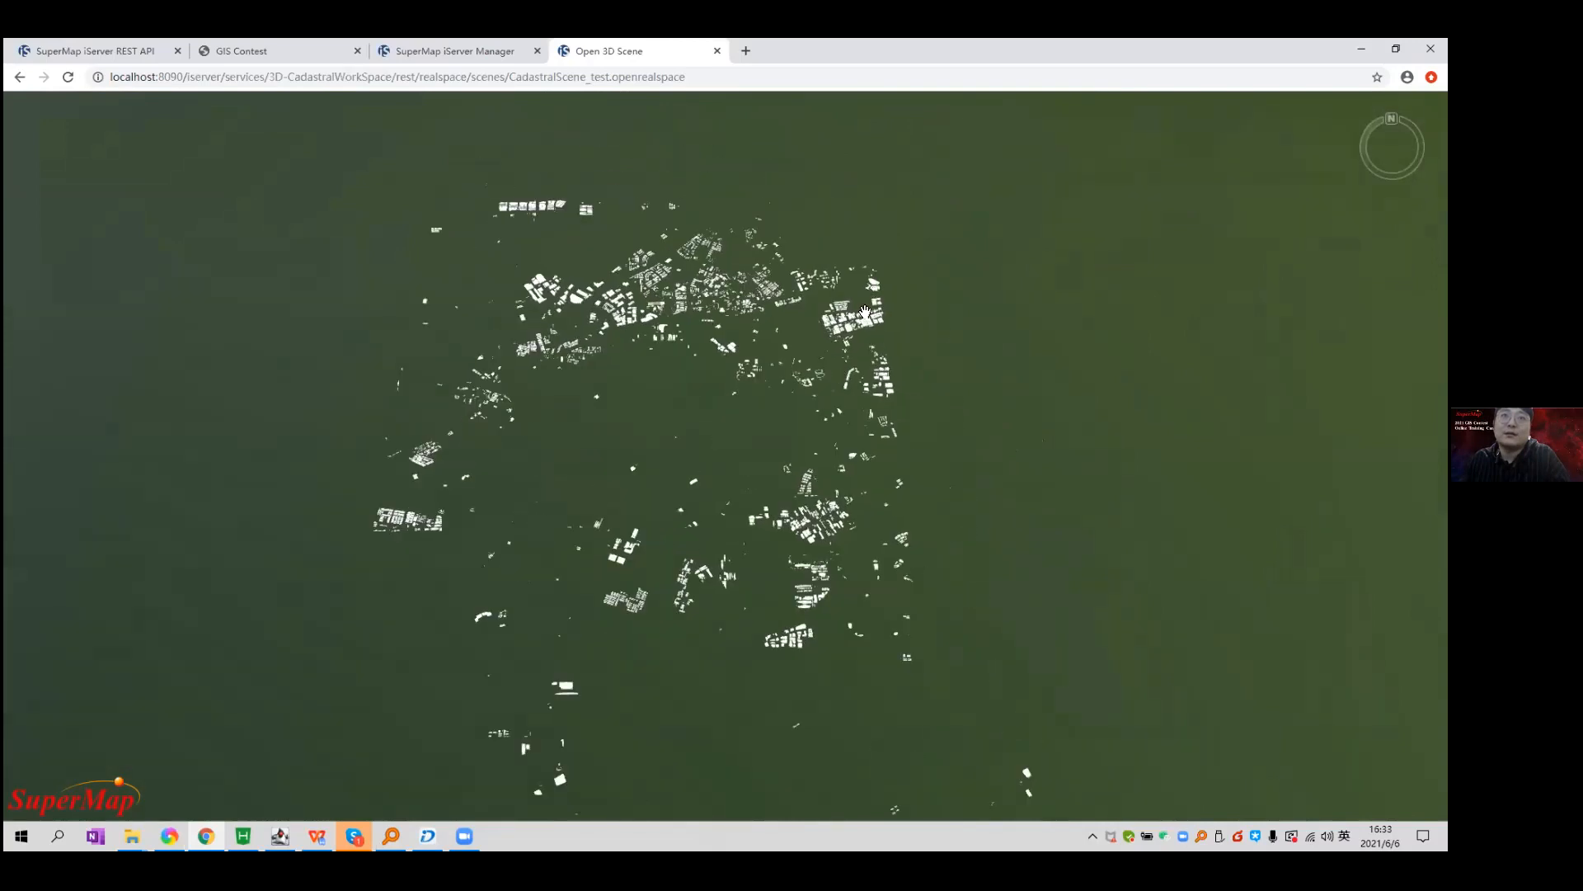
scroll(727, 319, up, 5)
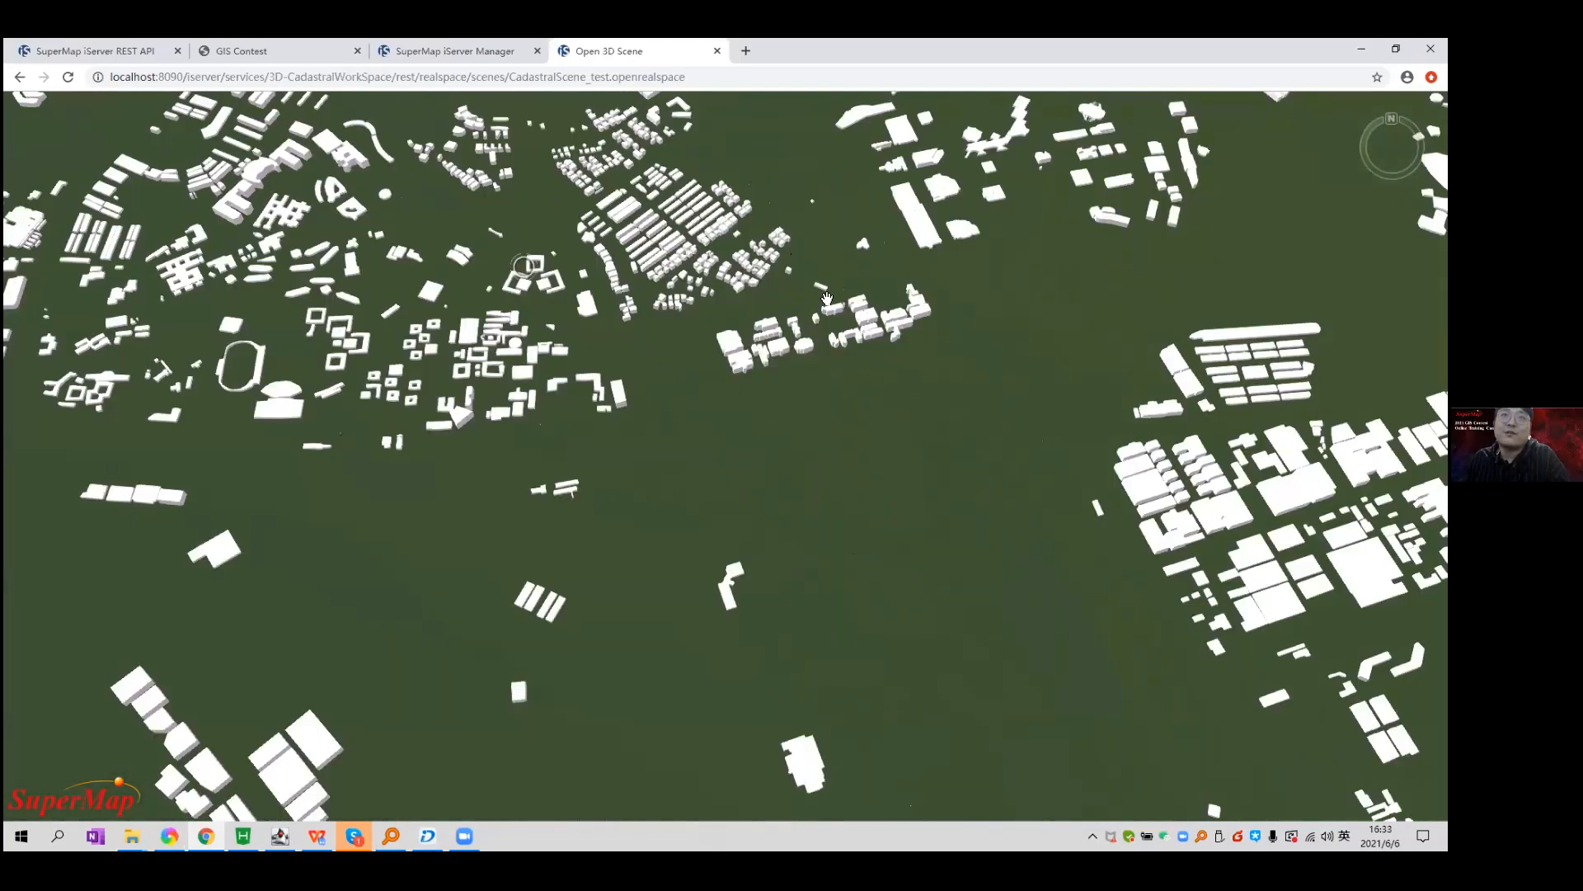
drag(870, 348, 1095, 353)
scroll(886, 478, up, 3)
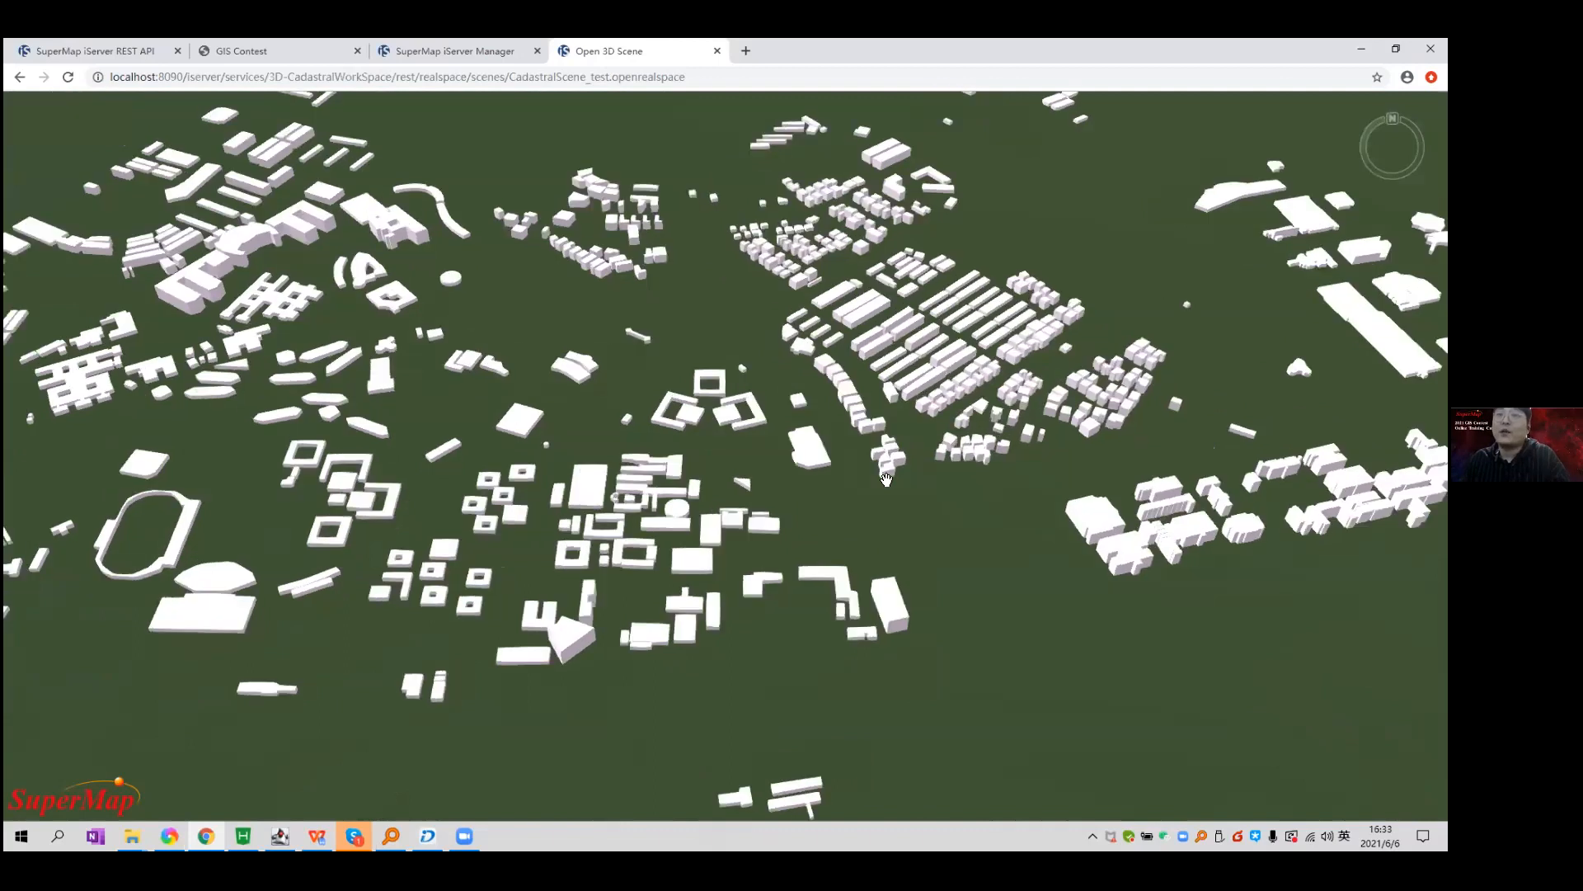
scroll(886, 478, down, 5)
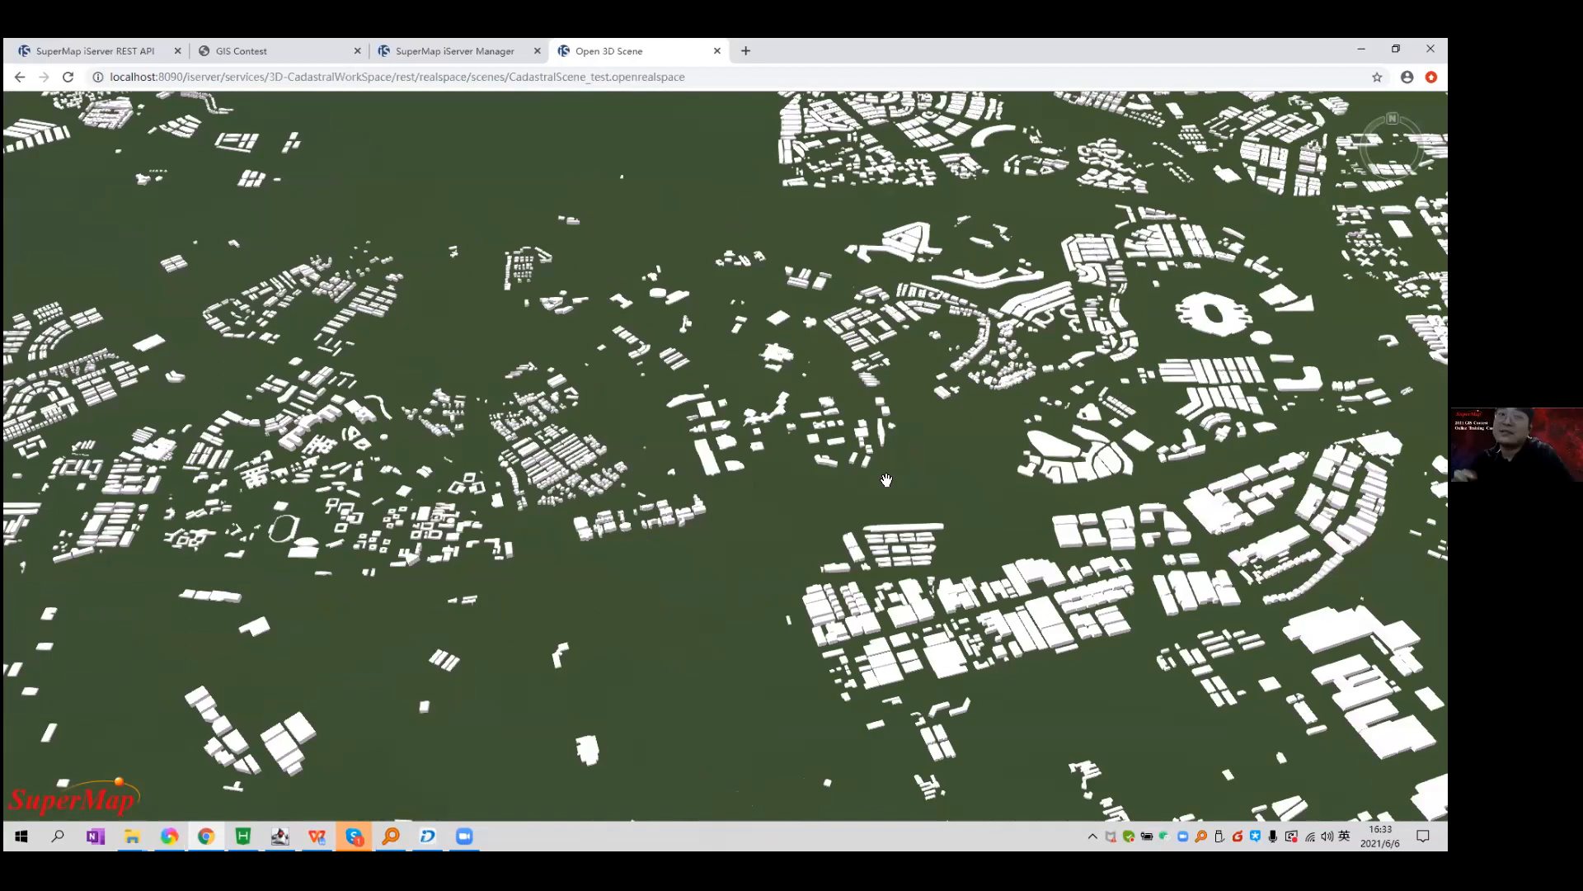
In the contest document, highlight the Day 6 task 'Publish 3D service iServer'.
click(317, 836)
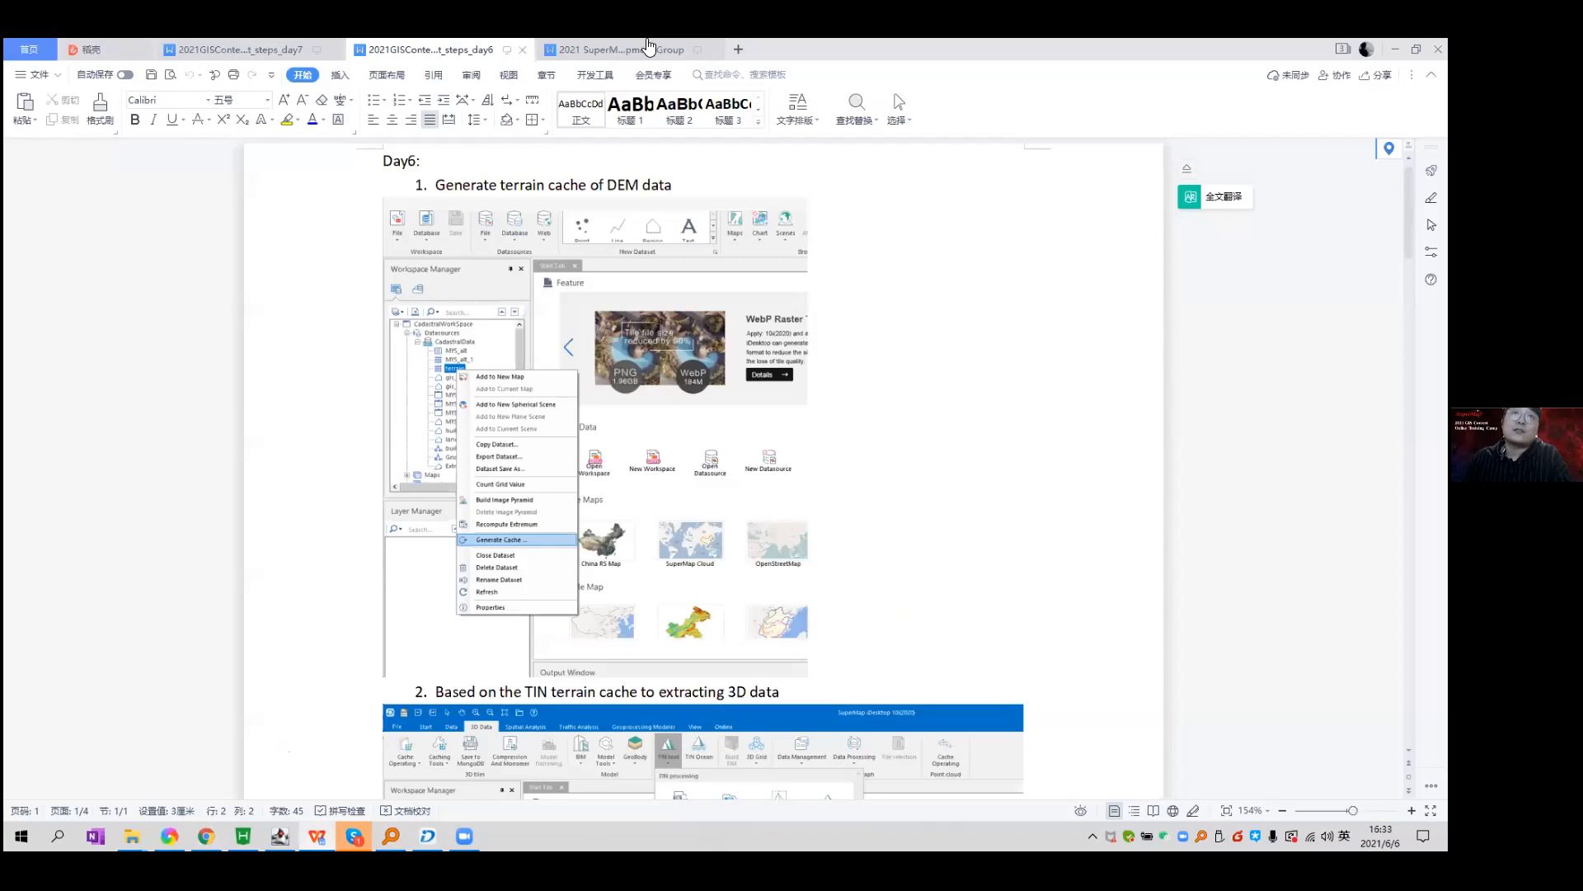
click(645, 49)
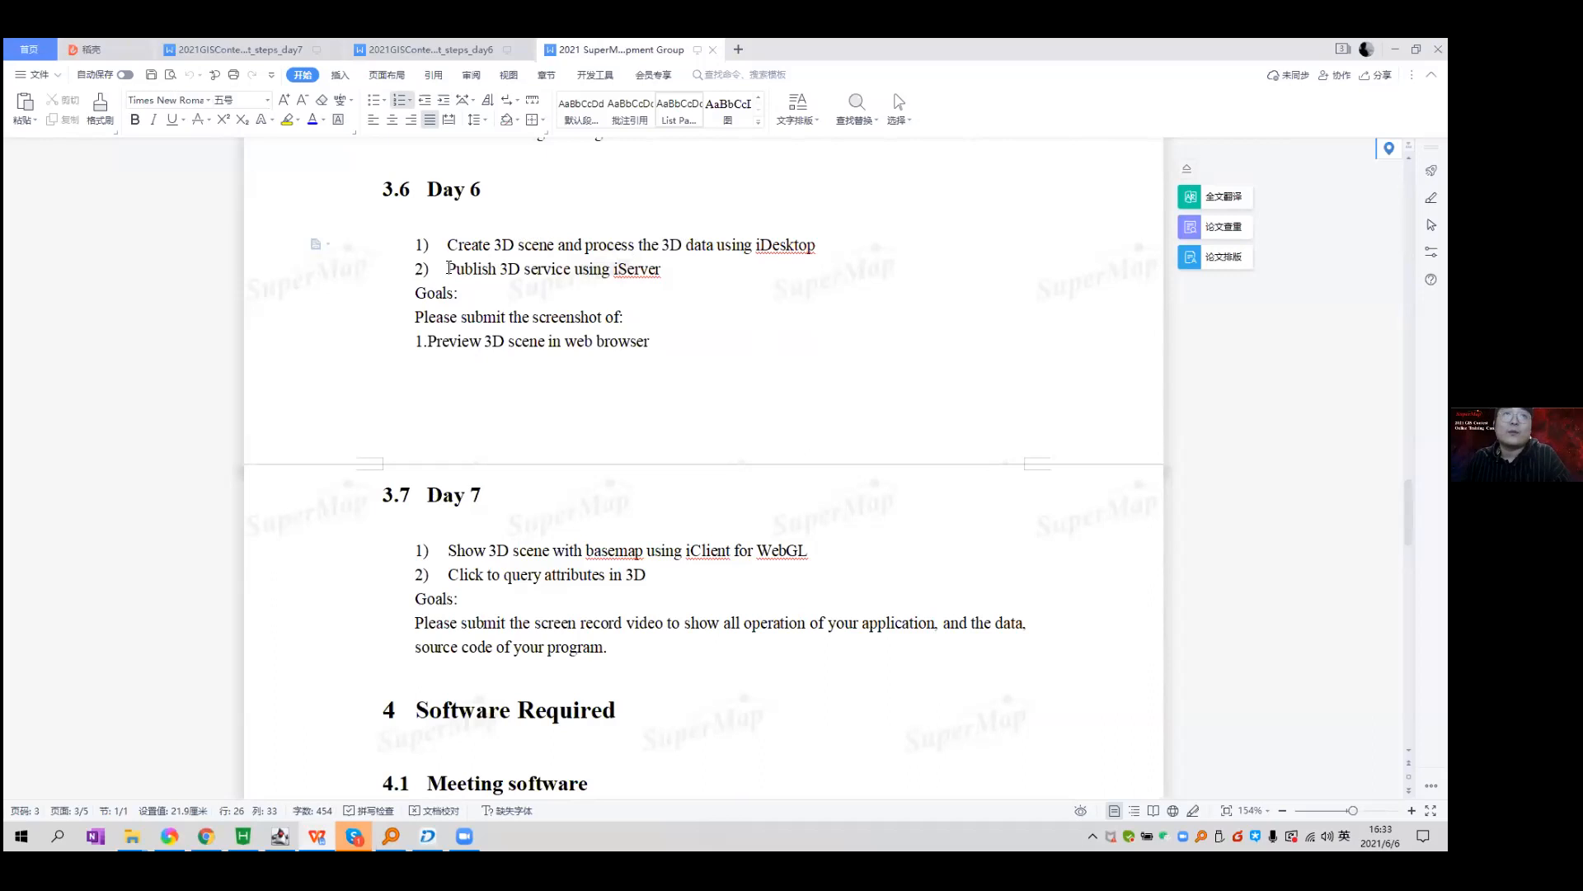
drag(450, 268, 517, 268)
double_click(544, 269)
double_click(624, 272)
click(620, 272)
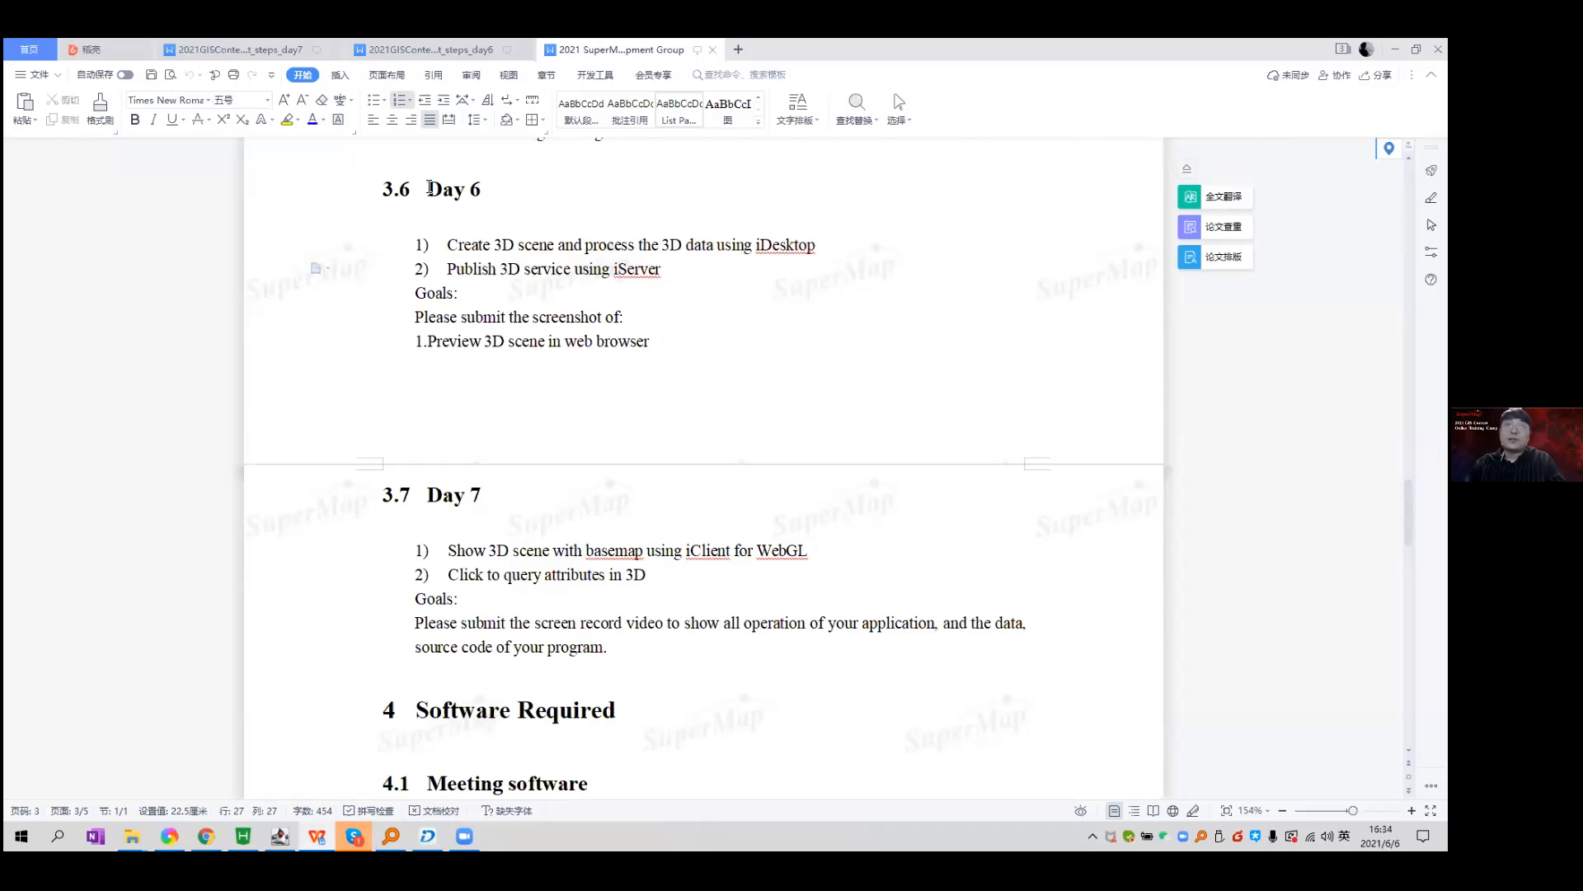
Switch to the day 6 notes and mark the step 'Generate terrain cache of DEM'.
click(310, 50)
click(423, 49)
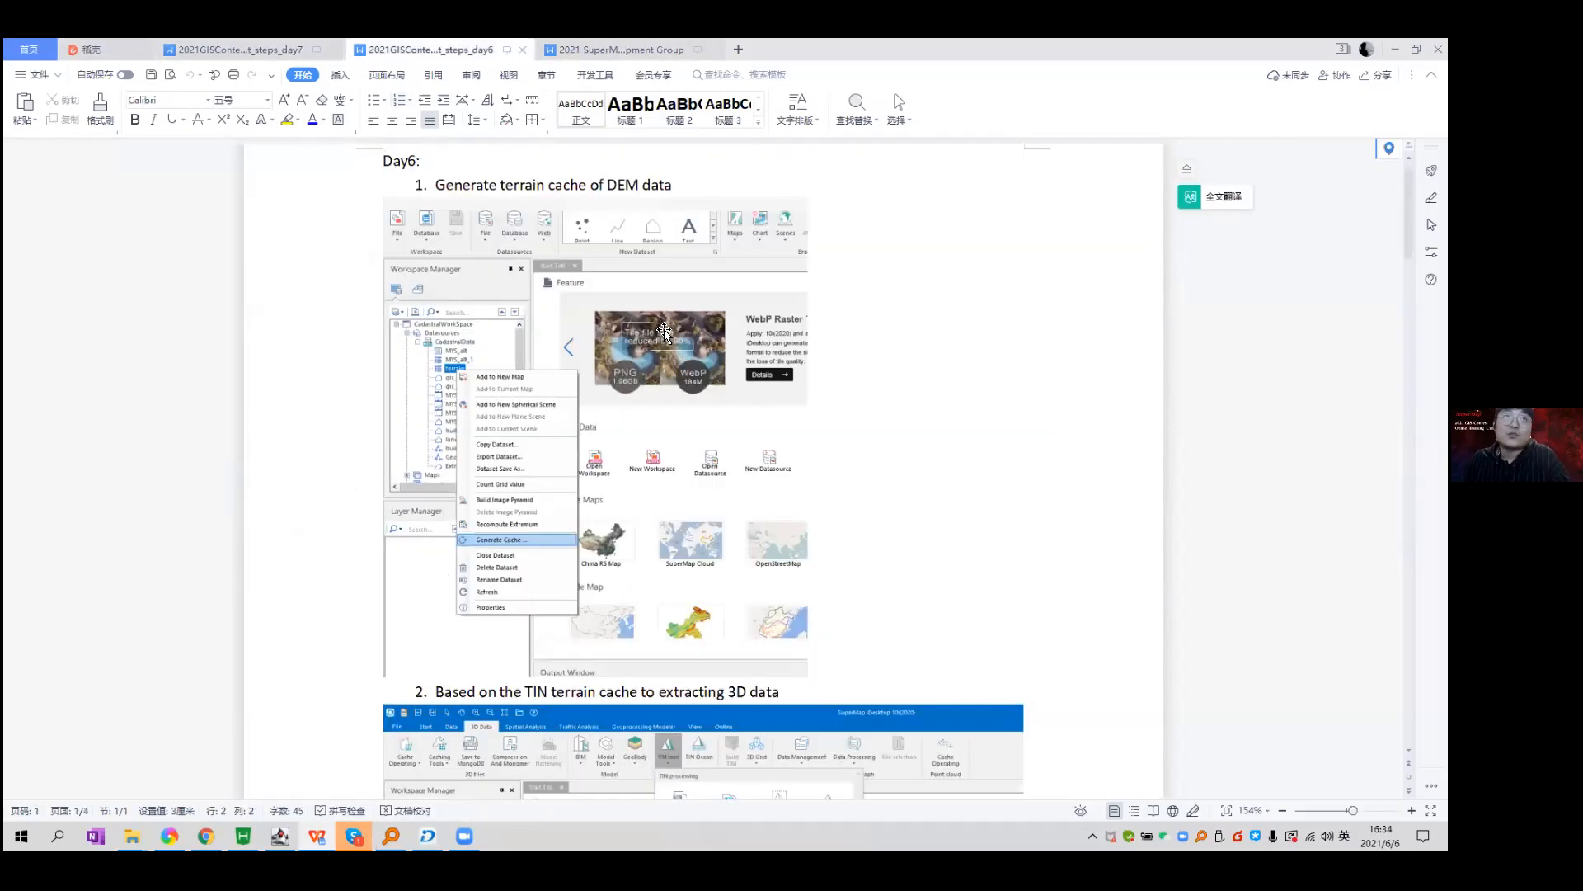
drag(436, 184, 653, 185)
Scroll the day 6 notes from the DEM terrain cache step to publishing, then return to iDesktop.
double_click(623, 185)
scroll(828, 475, down, 3)
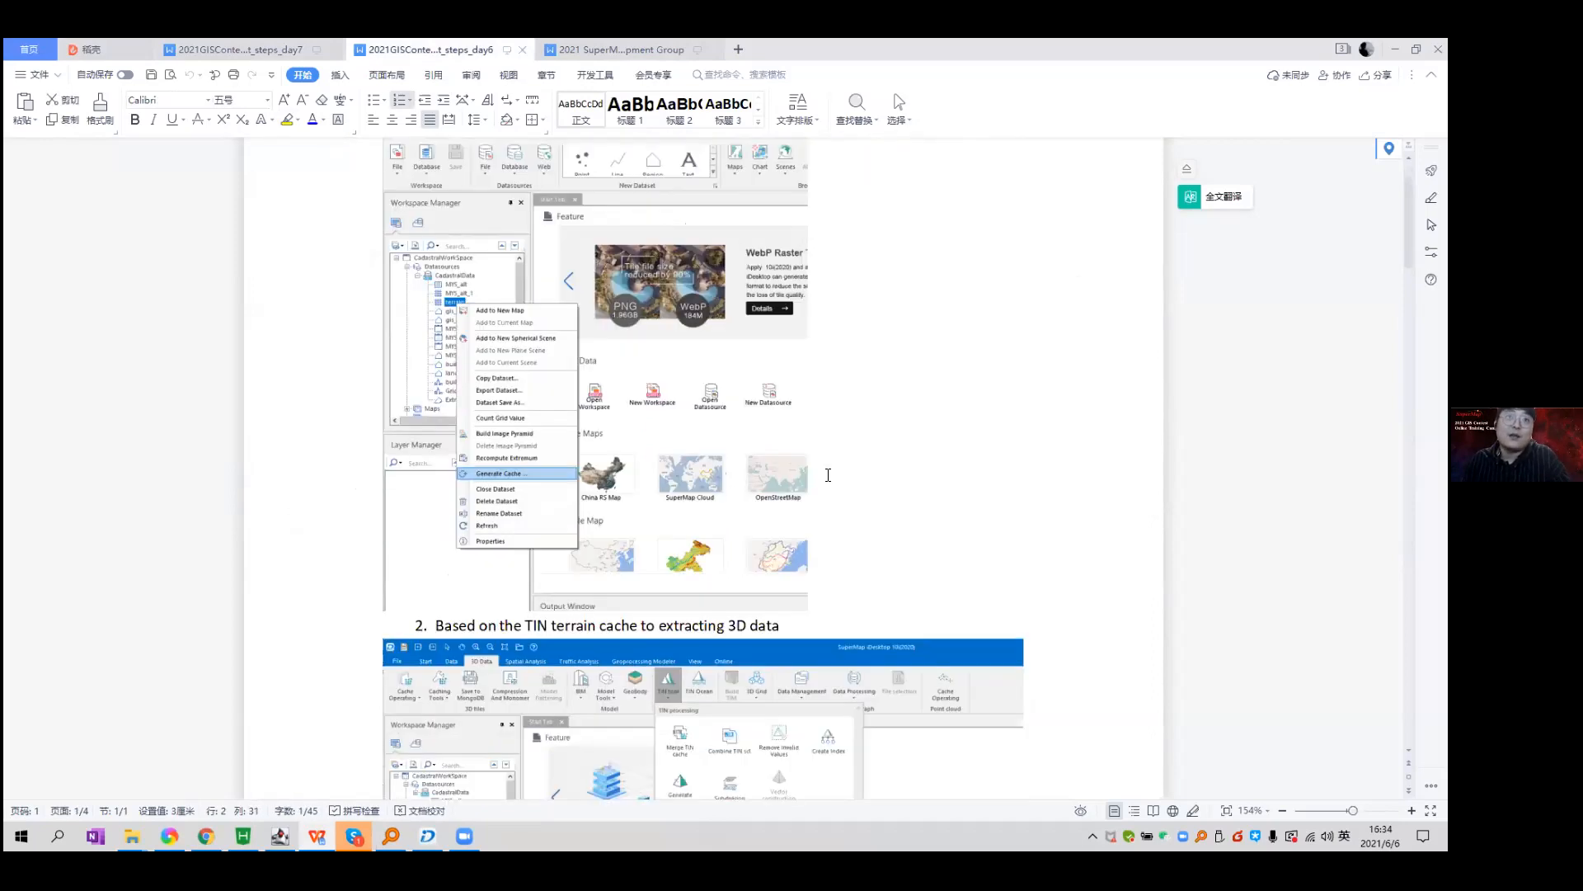
scroll(721, 593, down, 5)
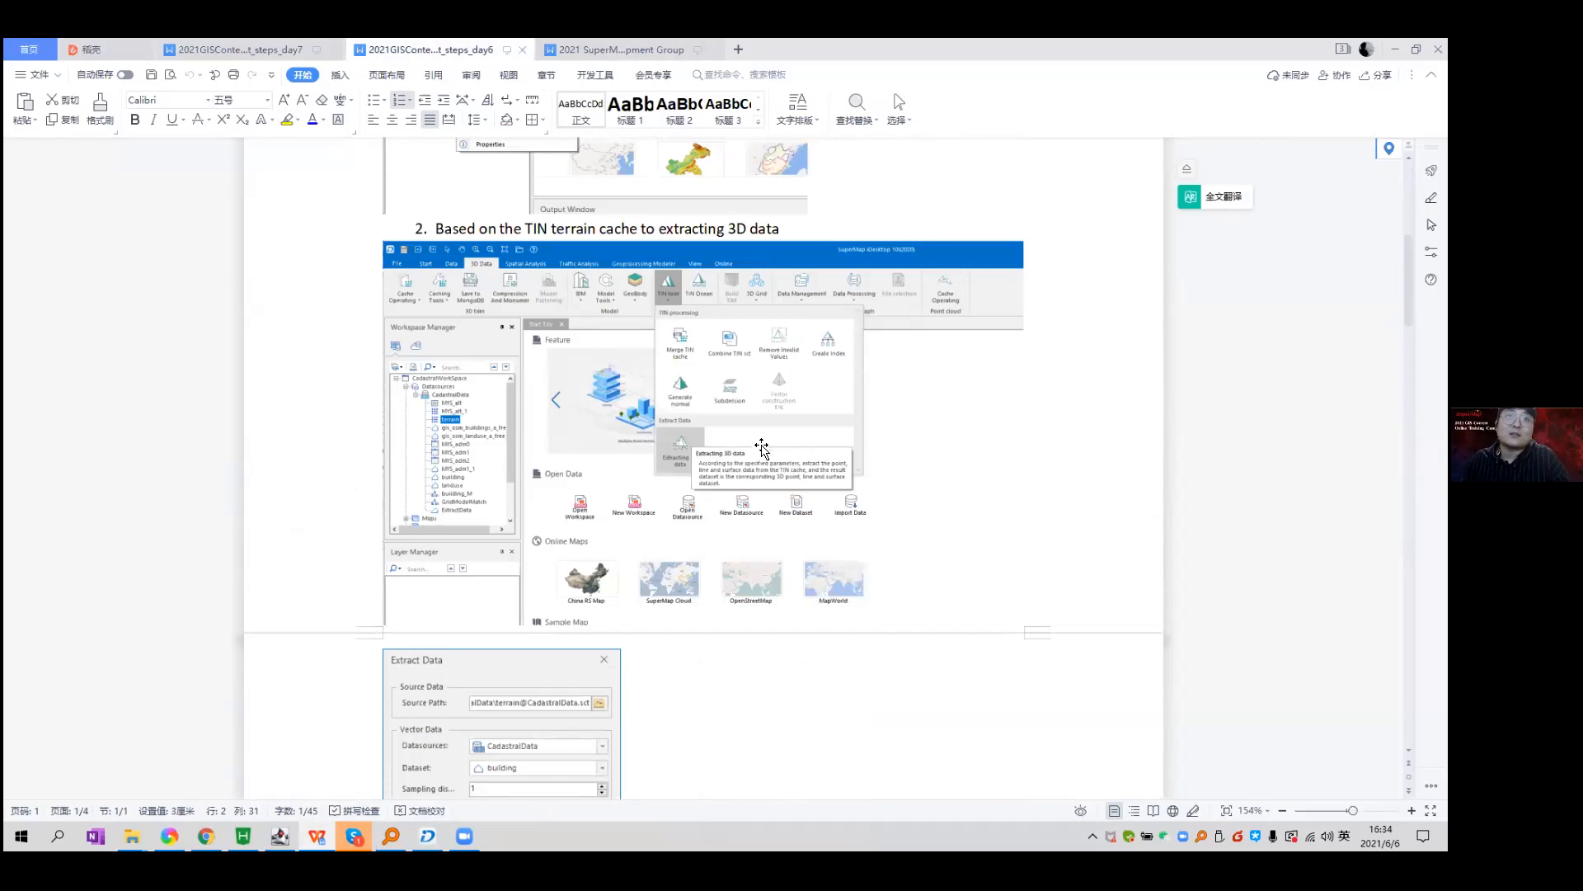
scroll(753, 458, down, 9)
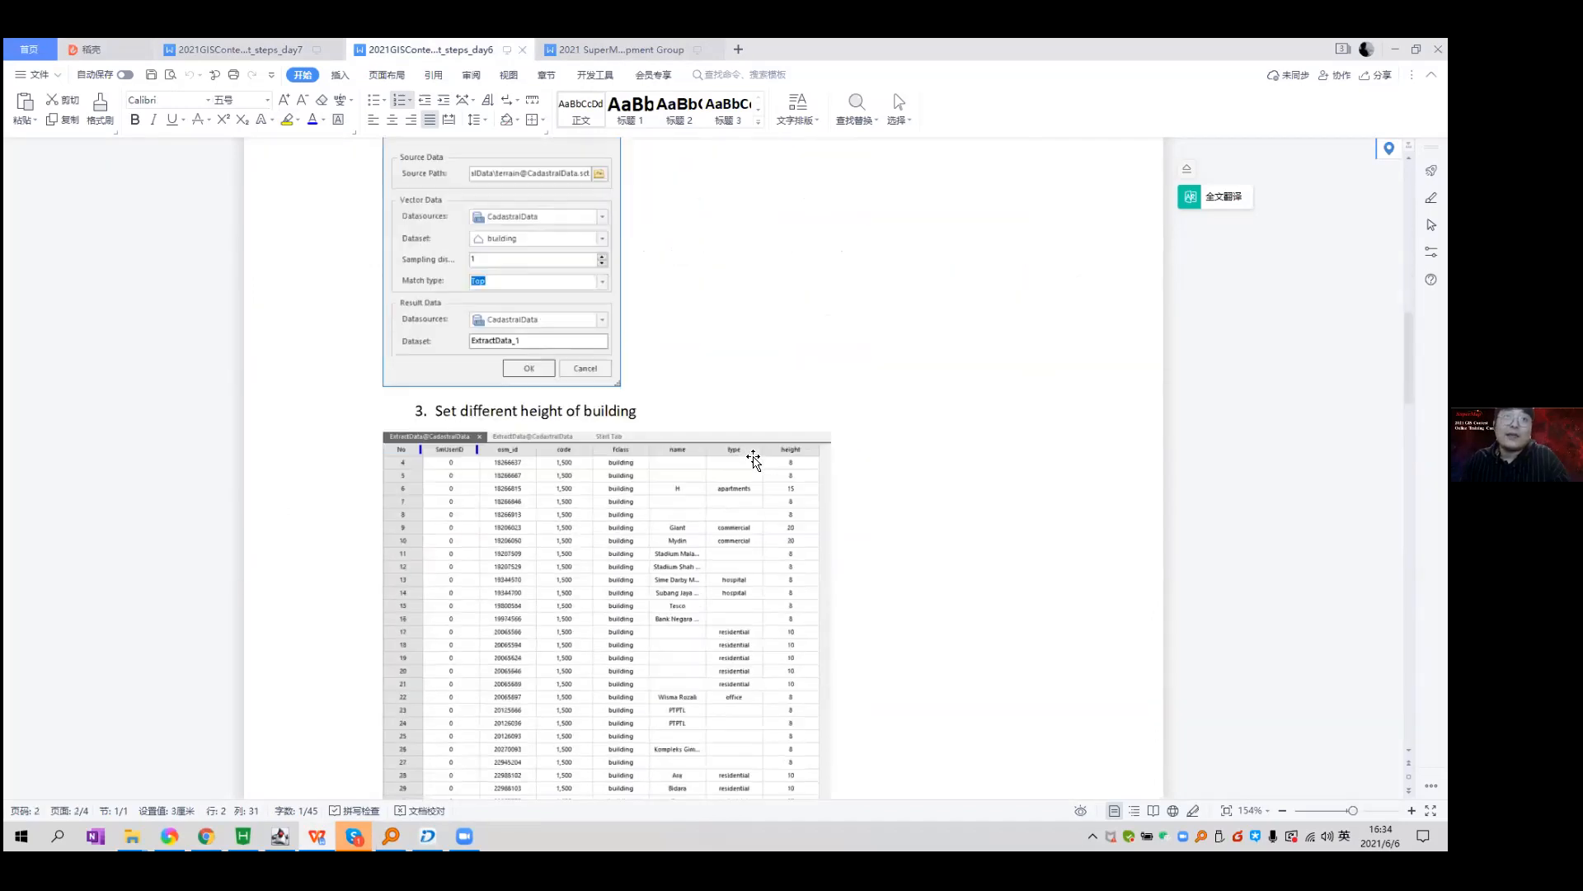
scroll(753, 460, down, 3)
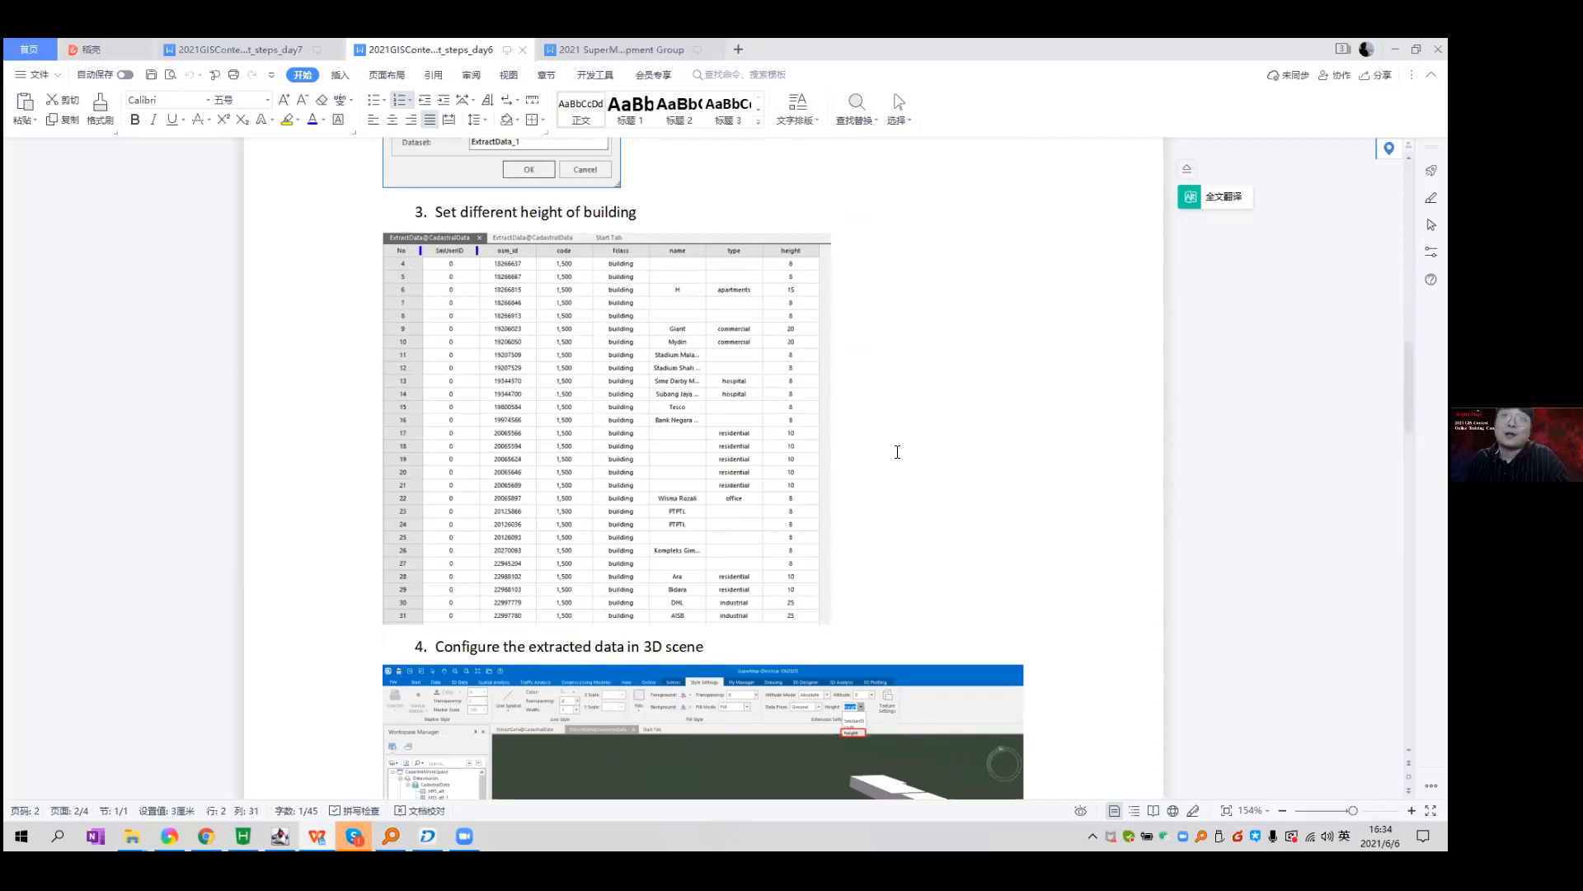
scroll(897, 452, down, 3)
scroll(897, 452, down, 3)
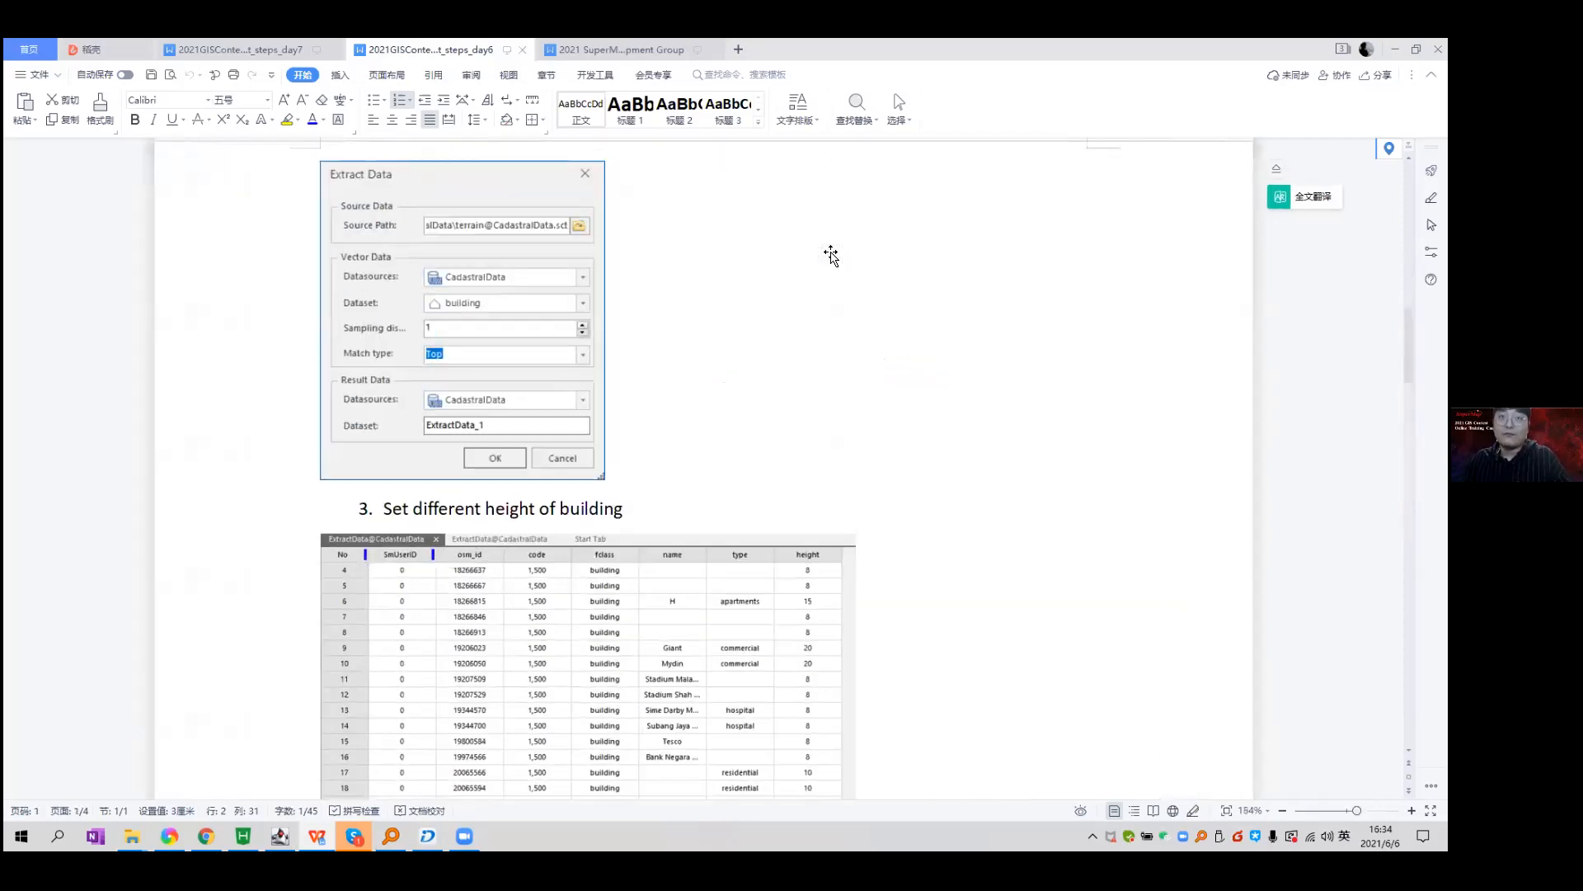
scroll(835, 254, down, 10)
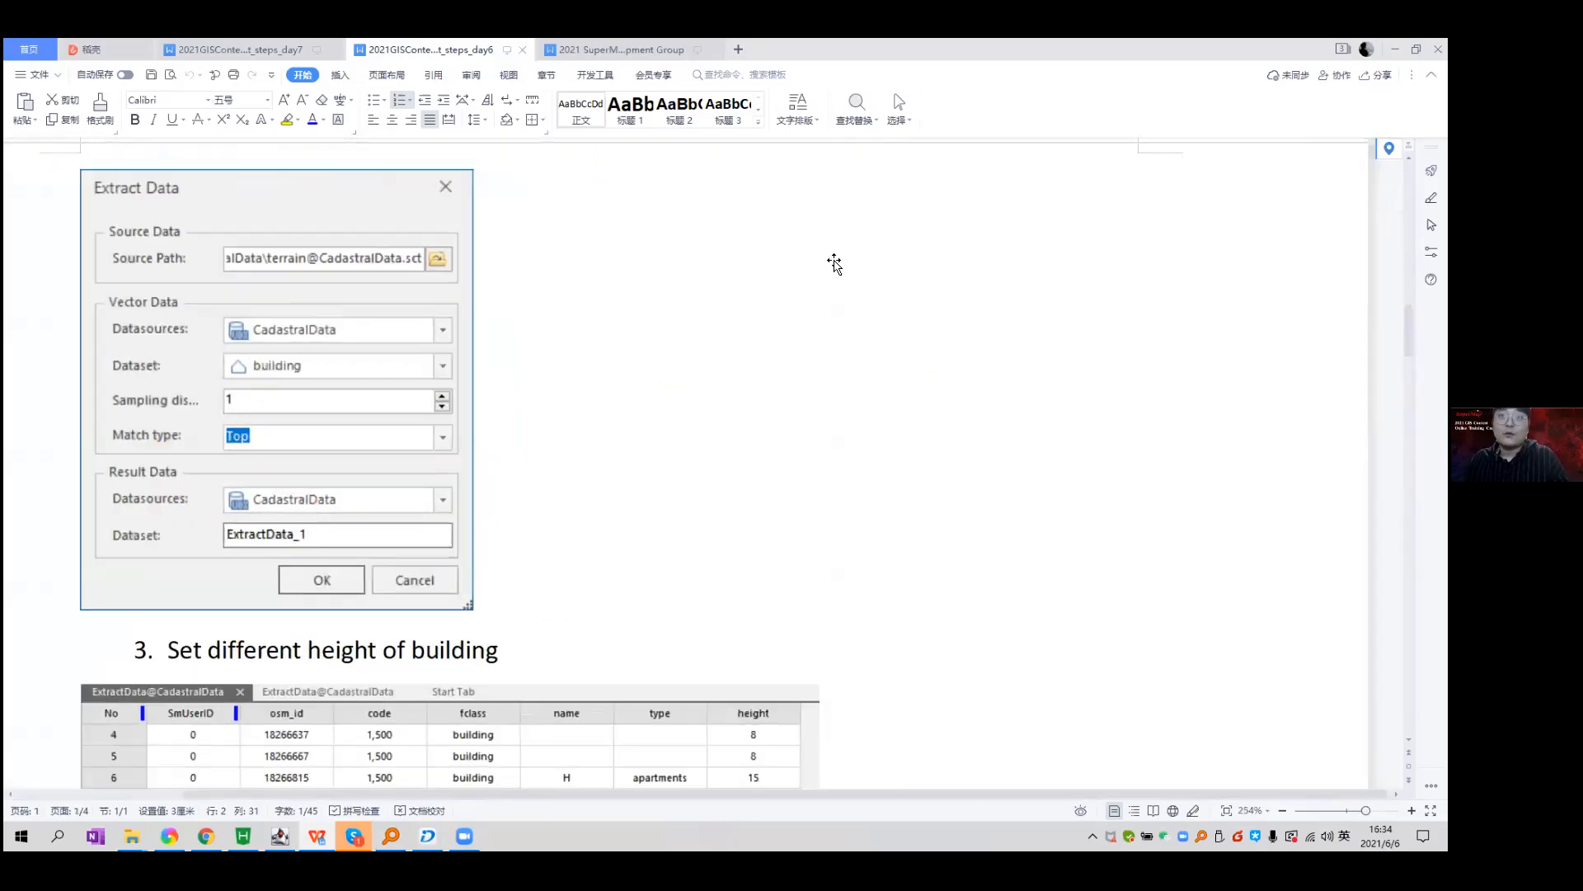
scroll(834, 264, down, 10)
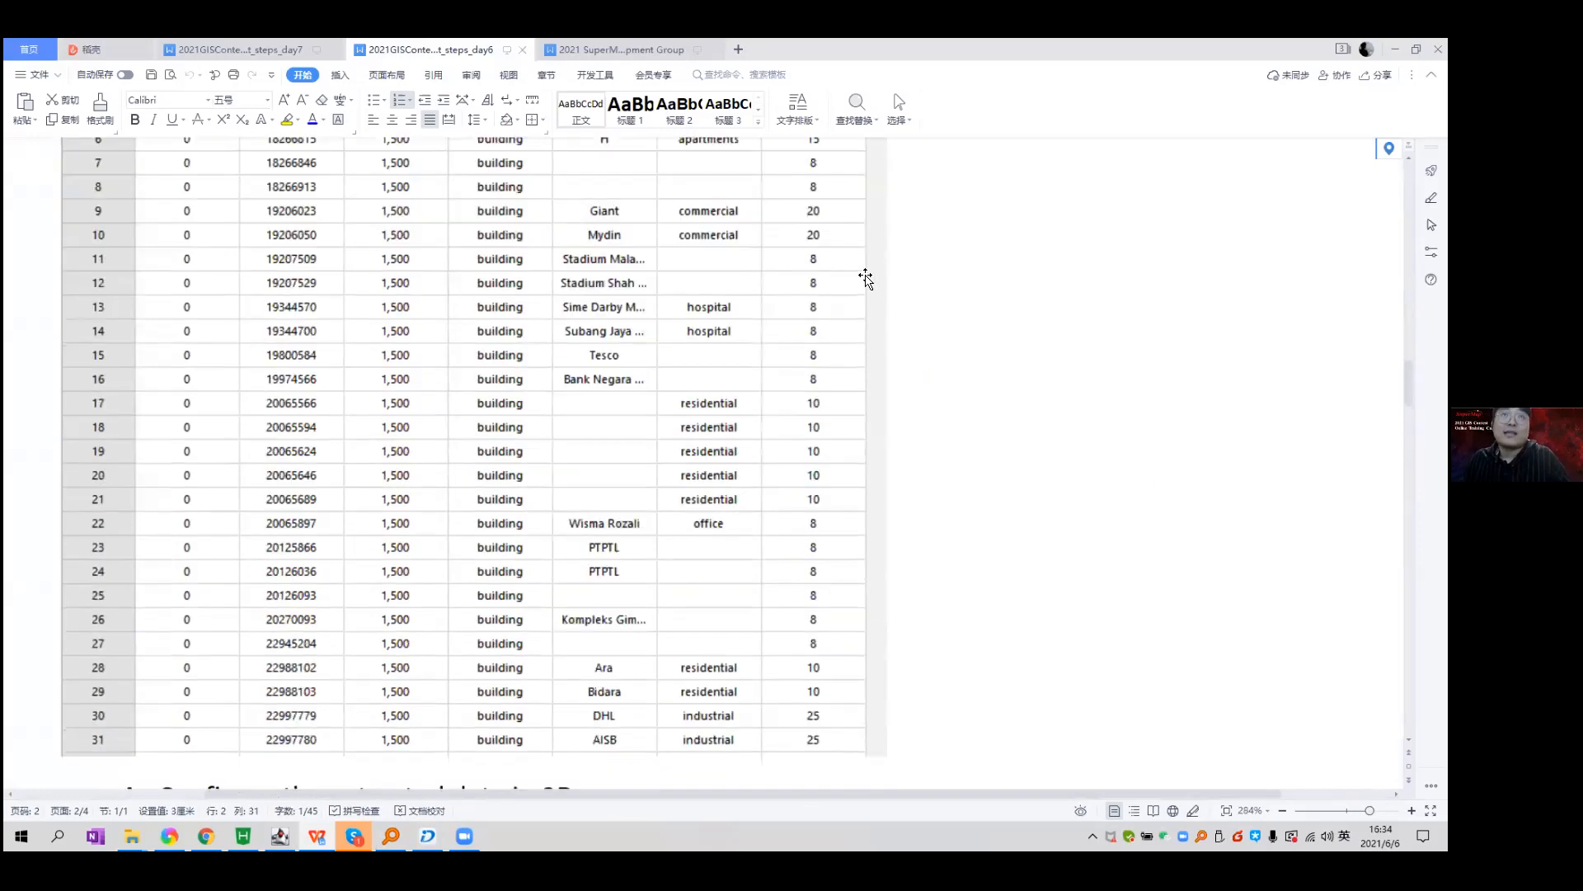
scroll(906, 268, down, 5)
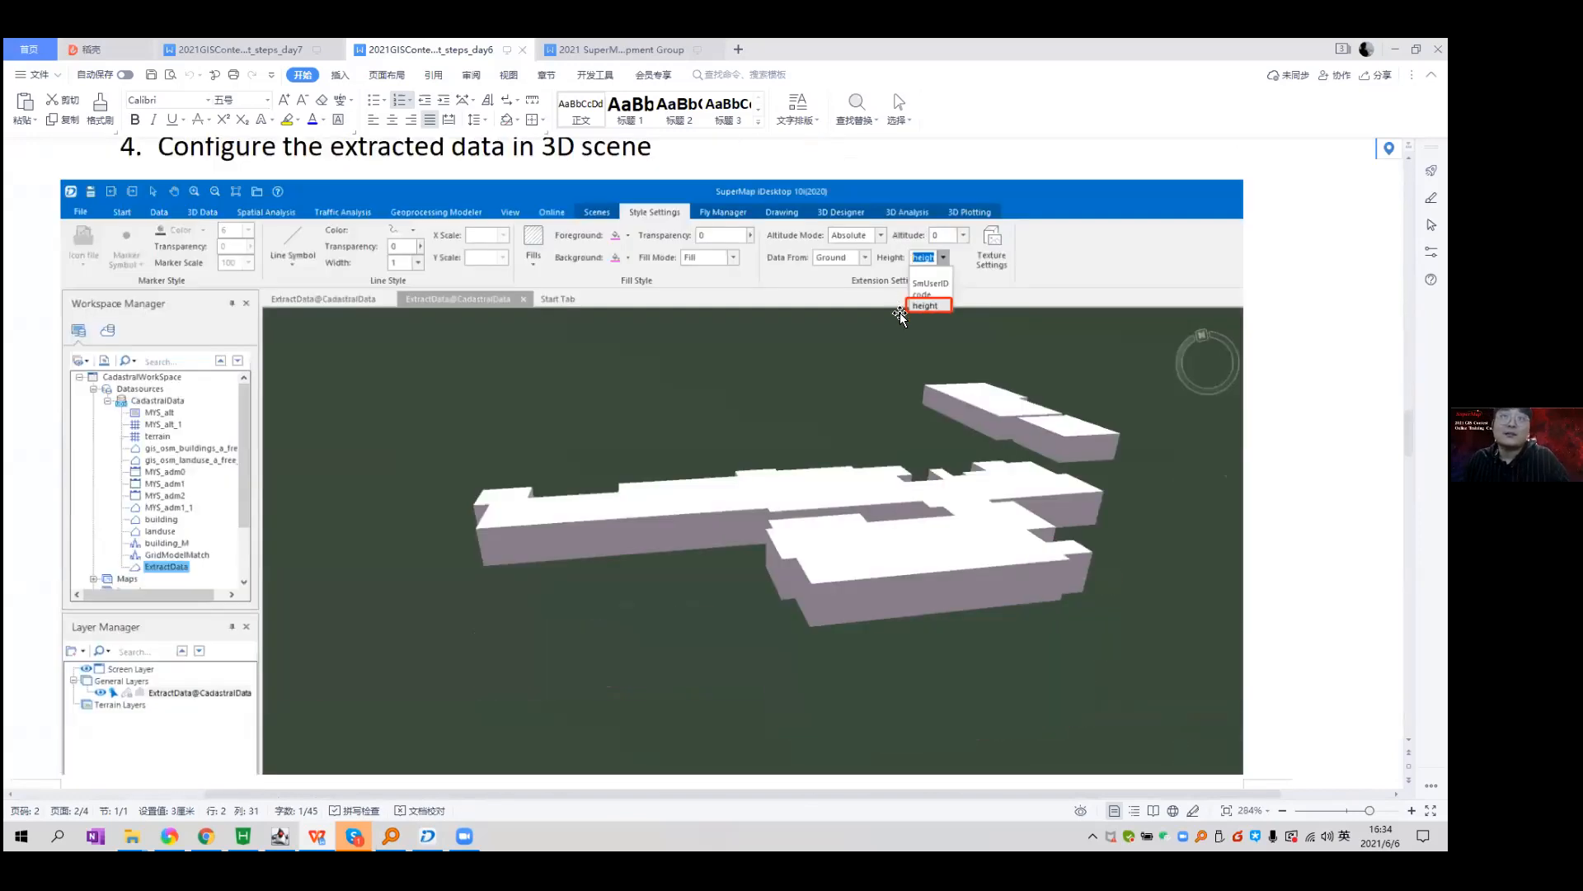
scroll(955, 318, down, 8)
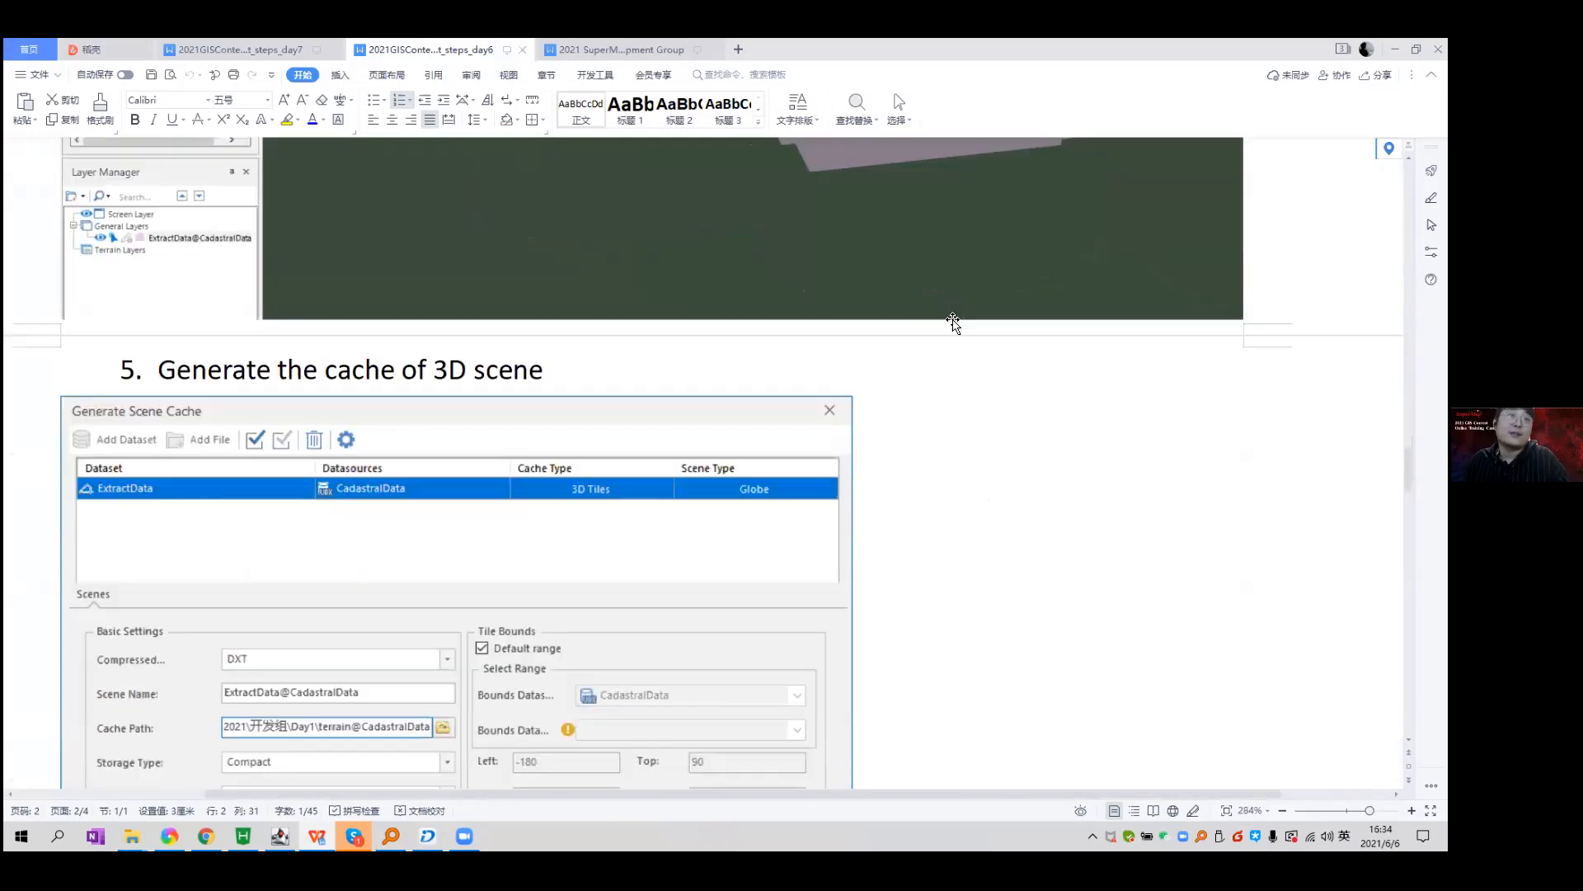
scroll(953, 321, down, 1)
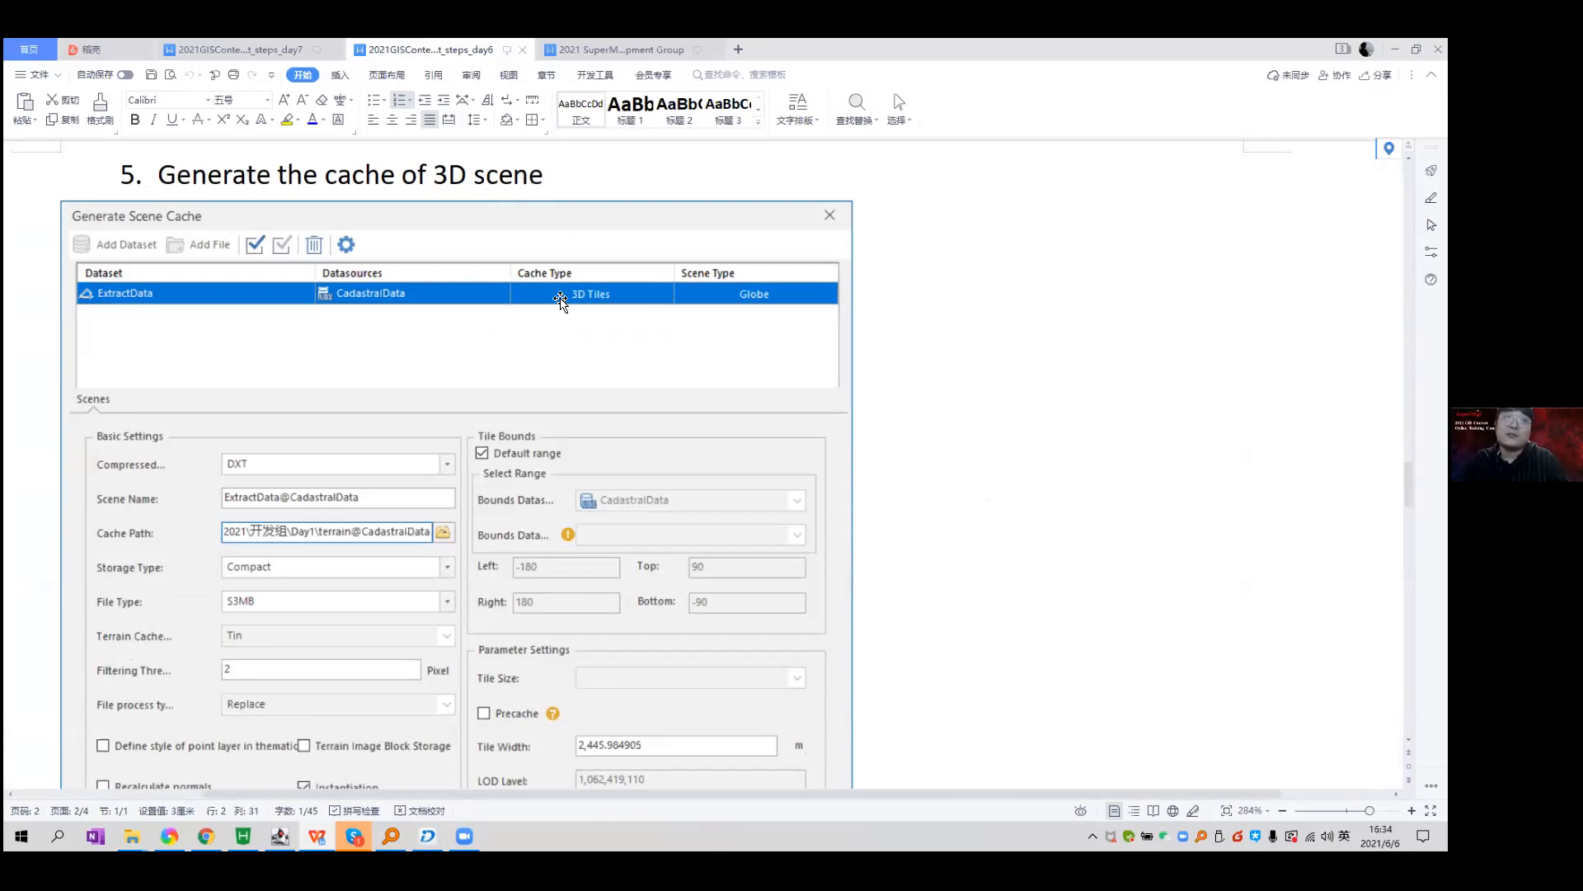
scroll(846, 368, down, 3)
scroll(702, 349, up, 3)
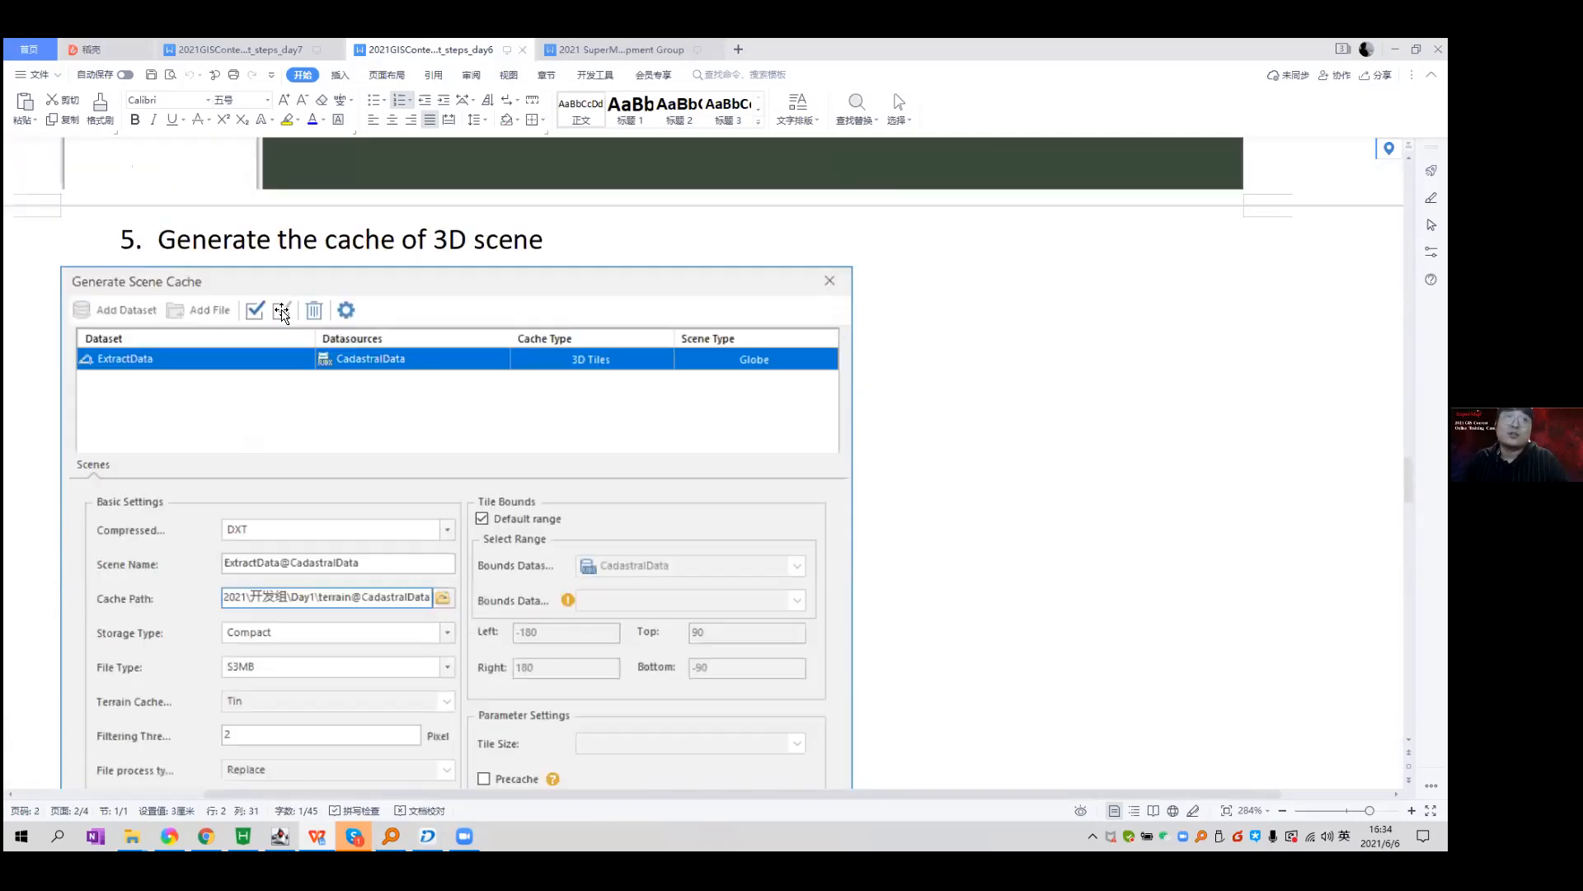
scroll(684, 354, down, 9)
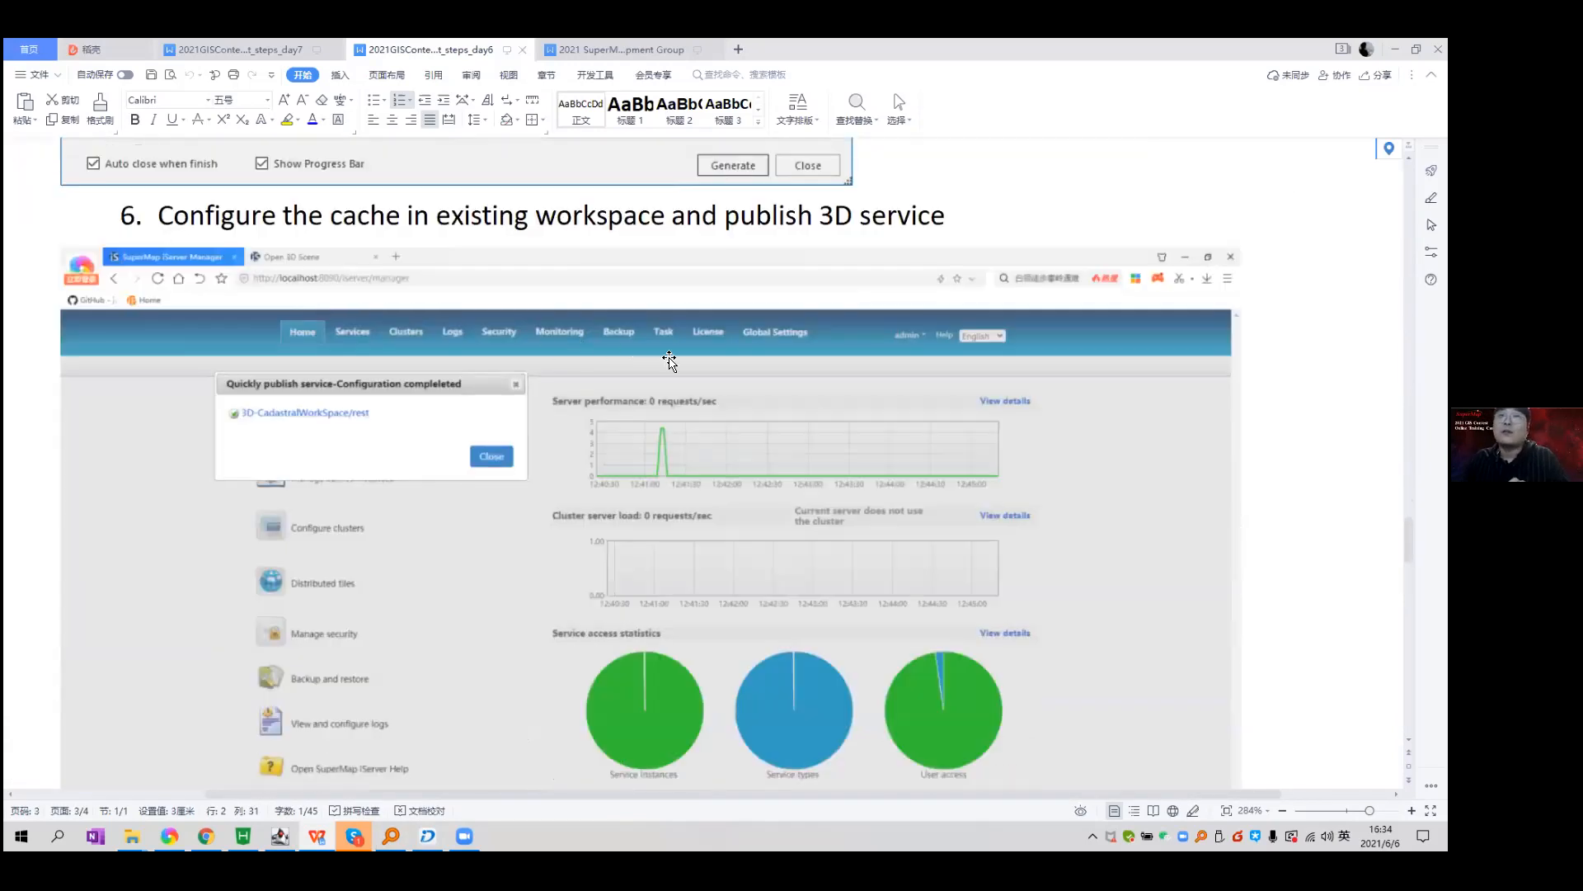
scroll(668, 360, up, 3)
scroll(668, 360, down, 2)
click(427, 835)
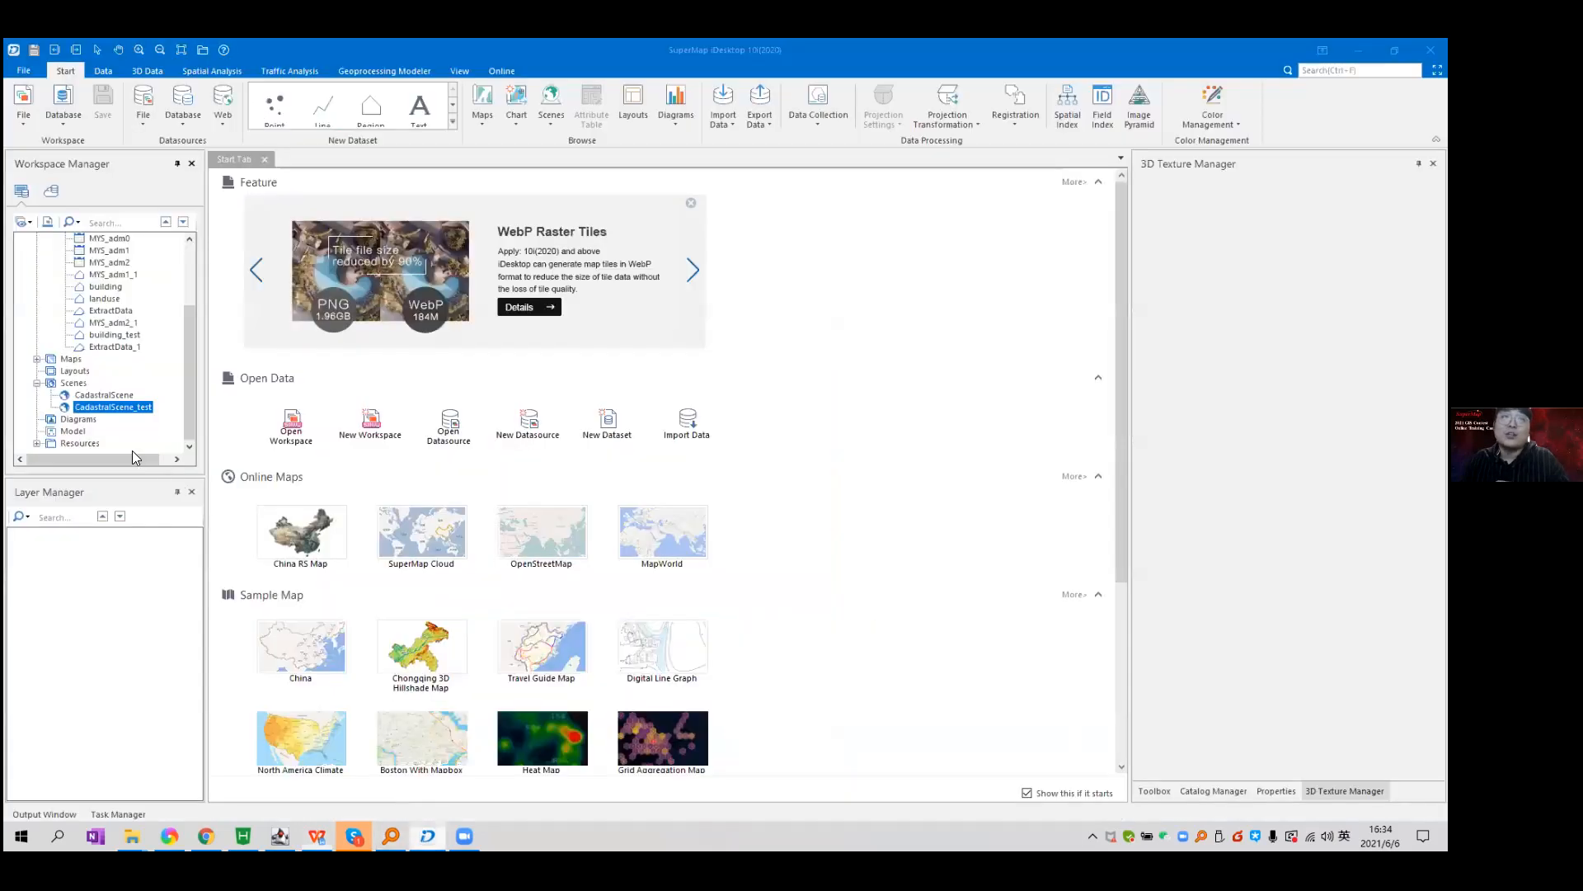
Inspect the Scenes node's context menu, select the CadastralWorkSpace root, and minimize iDesktop.
right_click(70, 383)
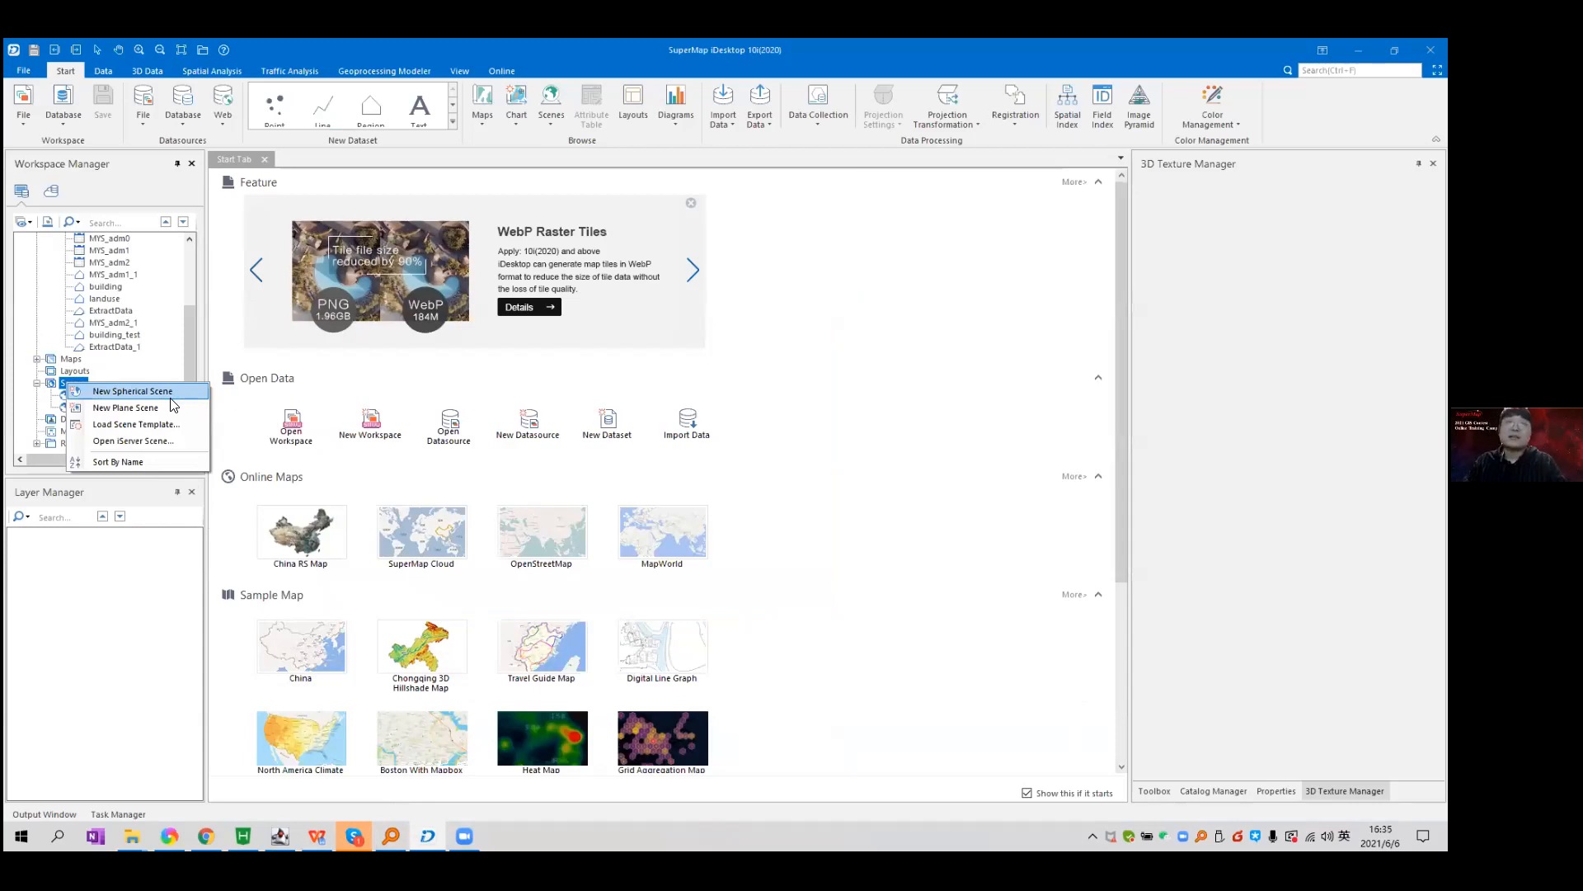
click(122, 647)
scroll(126, 363, up, 3)
click(102, 239)
click(1358, 50)
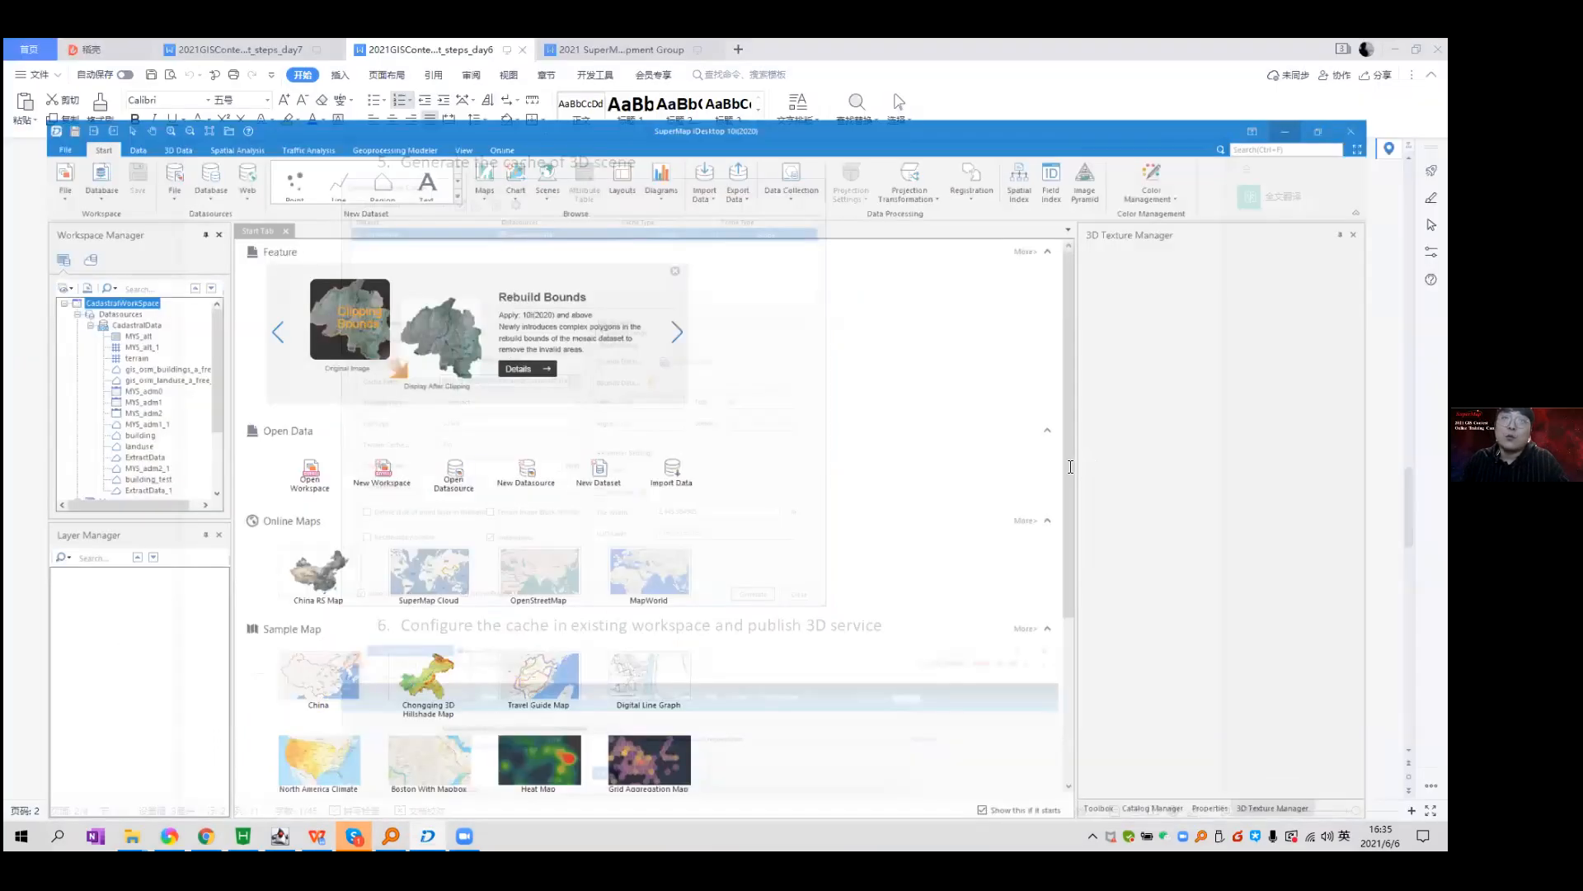
Scroll to the notes' closing 3D city screenshot and switch the input language to Chinese.
scroll(1070, 467, down, 4)
scroll(1056, 479, down, 4)
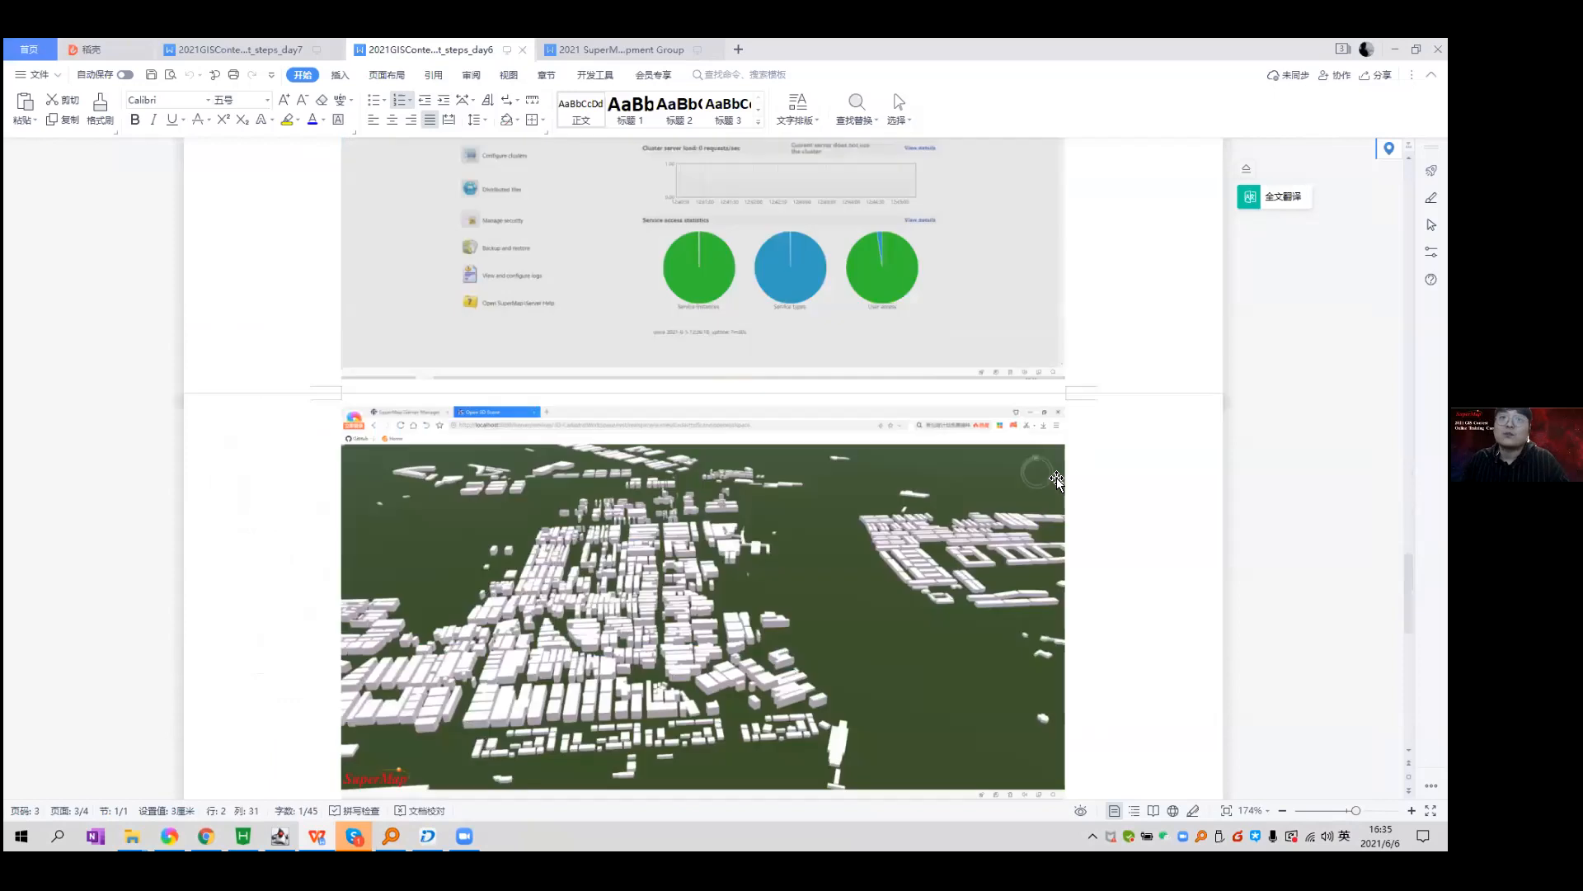
scroll(1057, 481, down, 1)
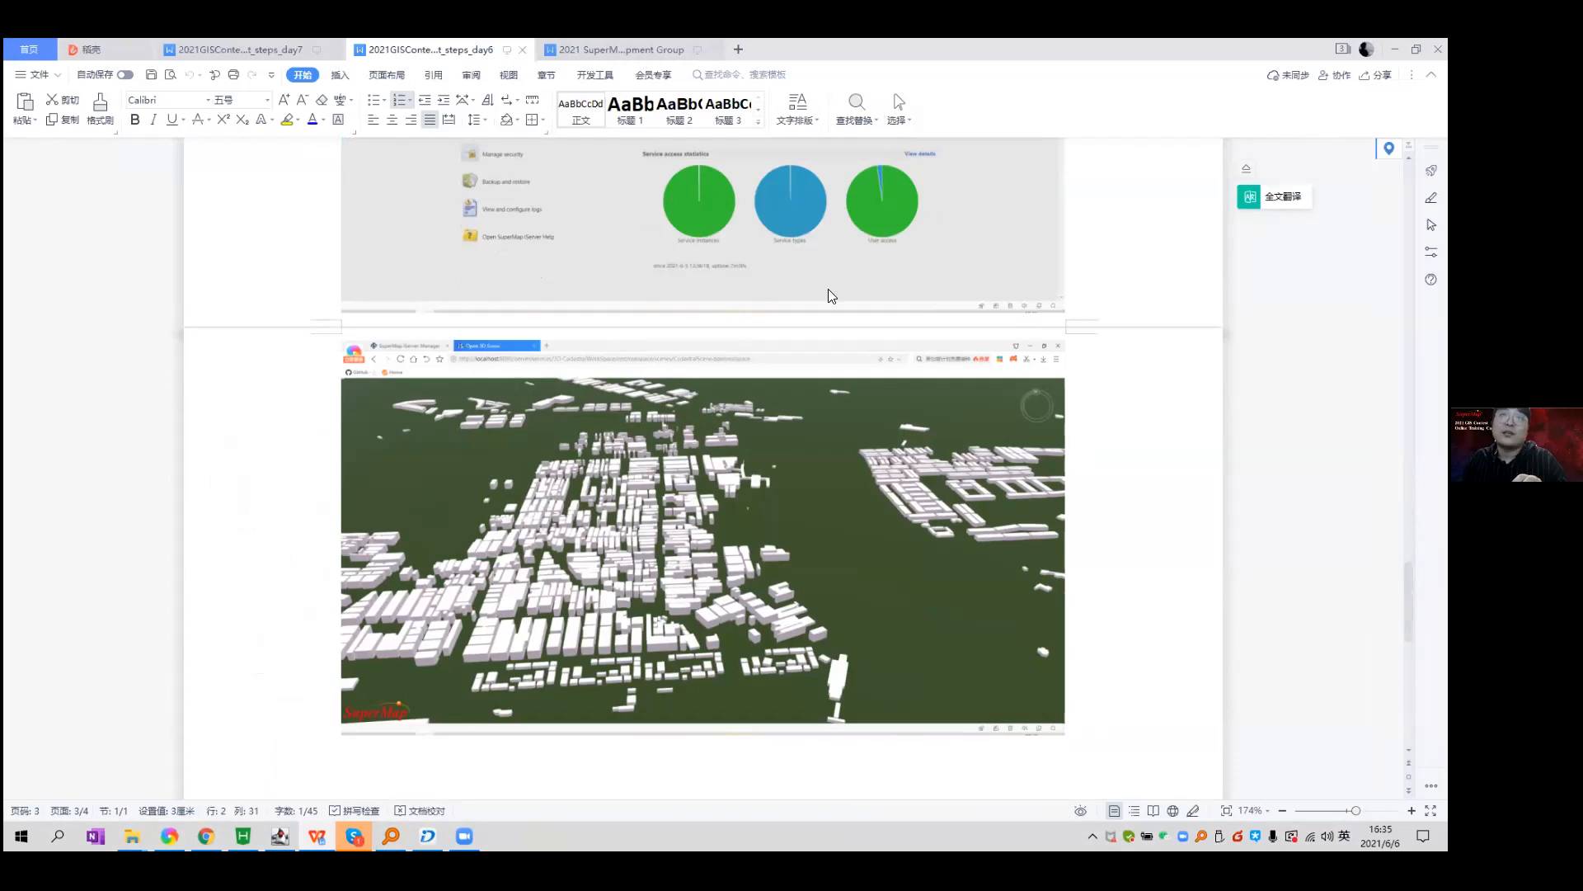
key(shift)
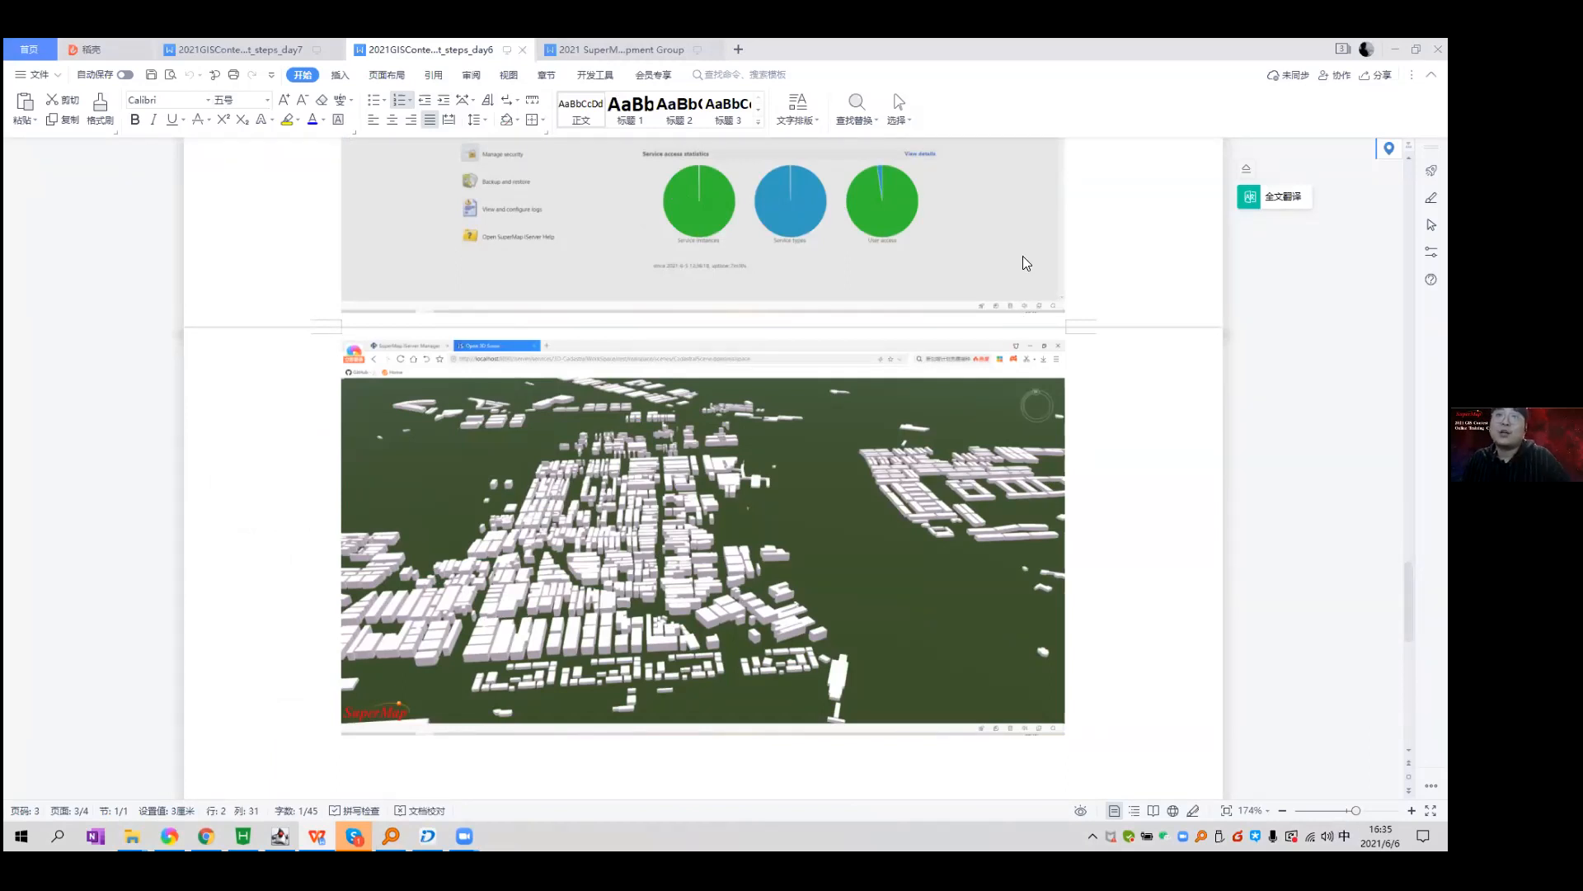